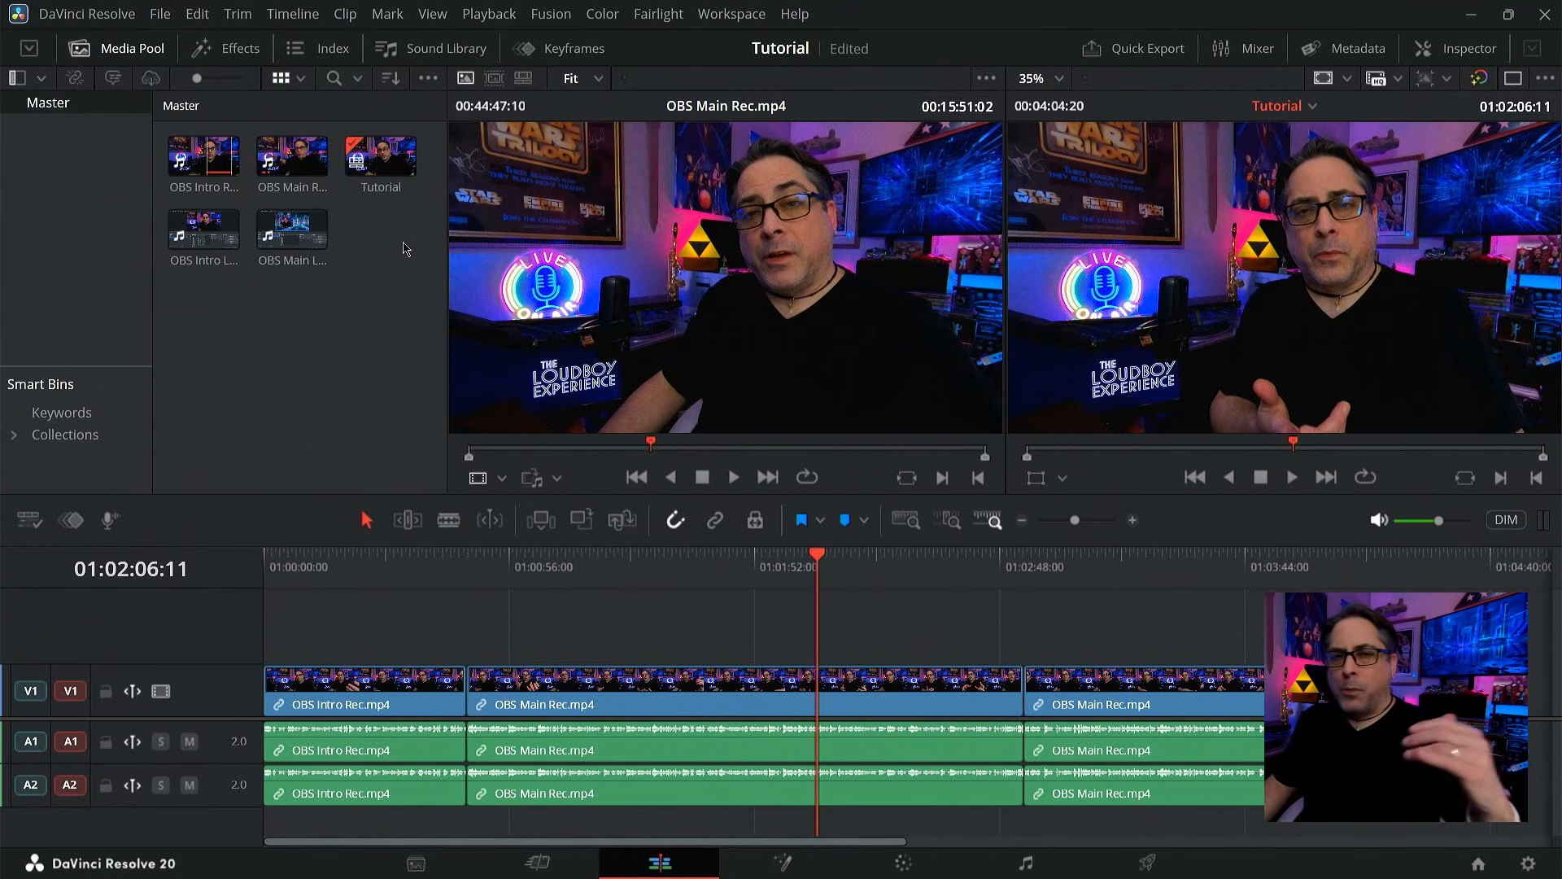
- Create a new bin in the Master bin and name it Pics 1
right_click(265, 312)
right_click(234, 314)
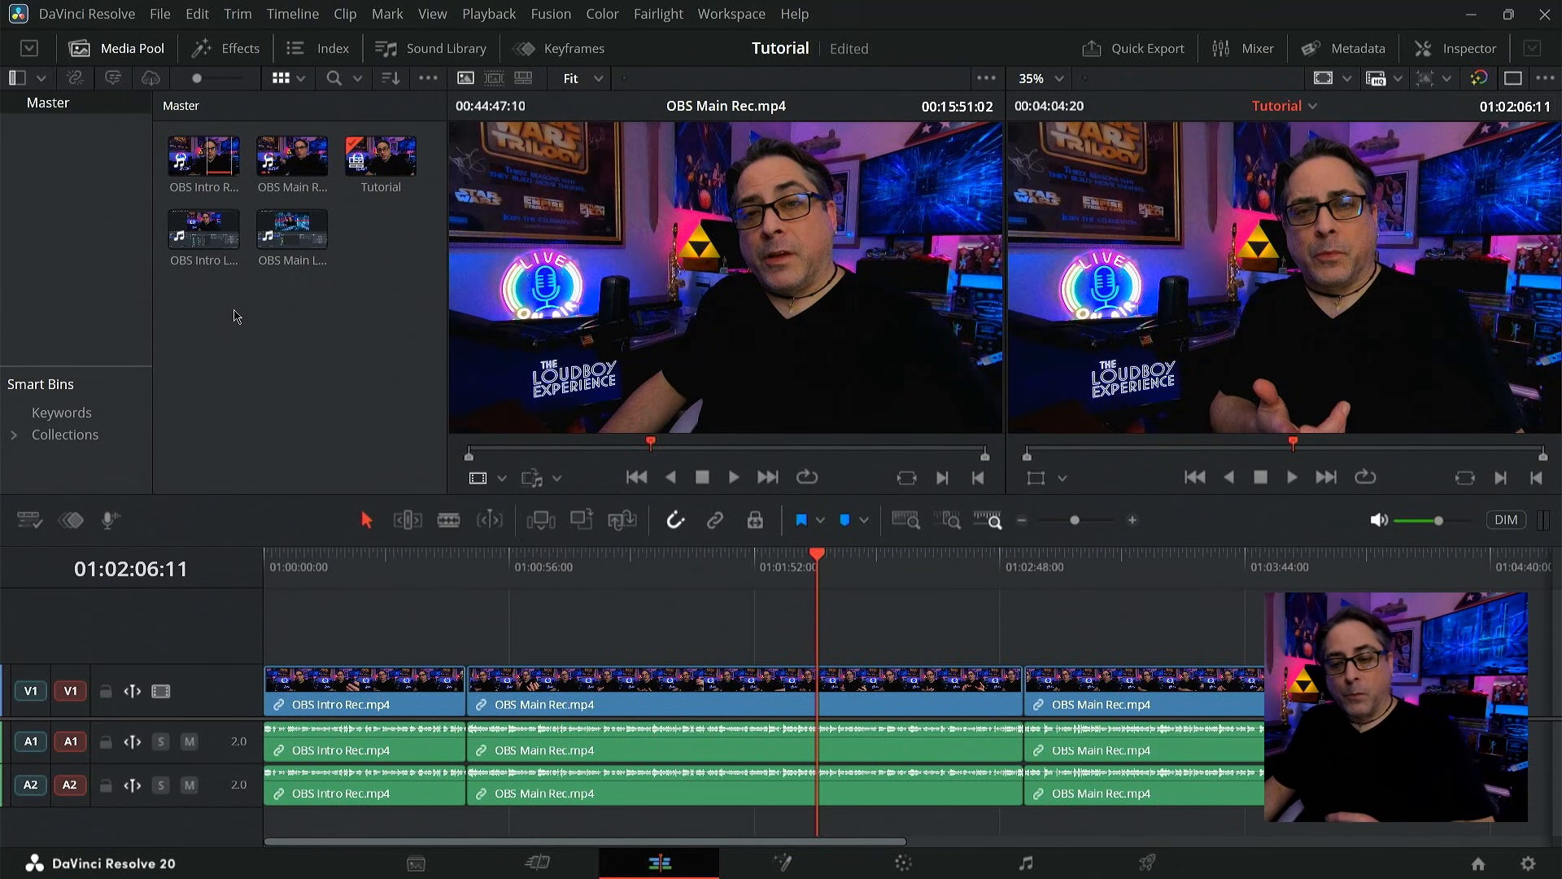
right_click(236, 316)
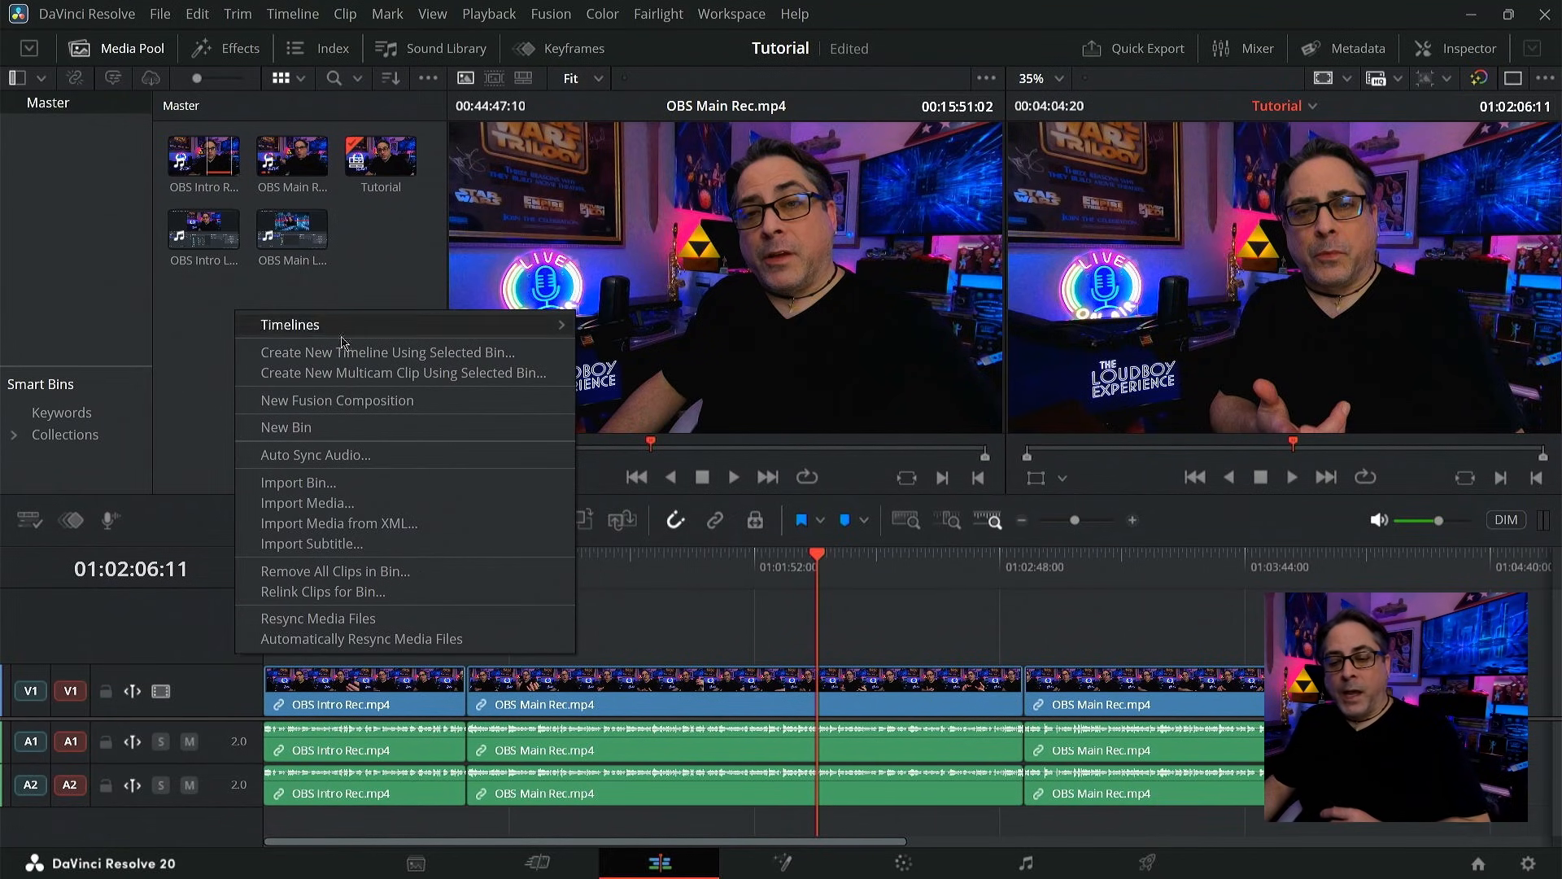
click(342, 428)
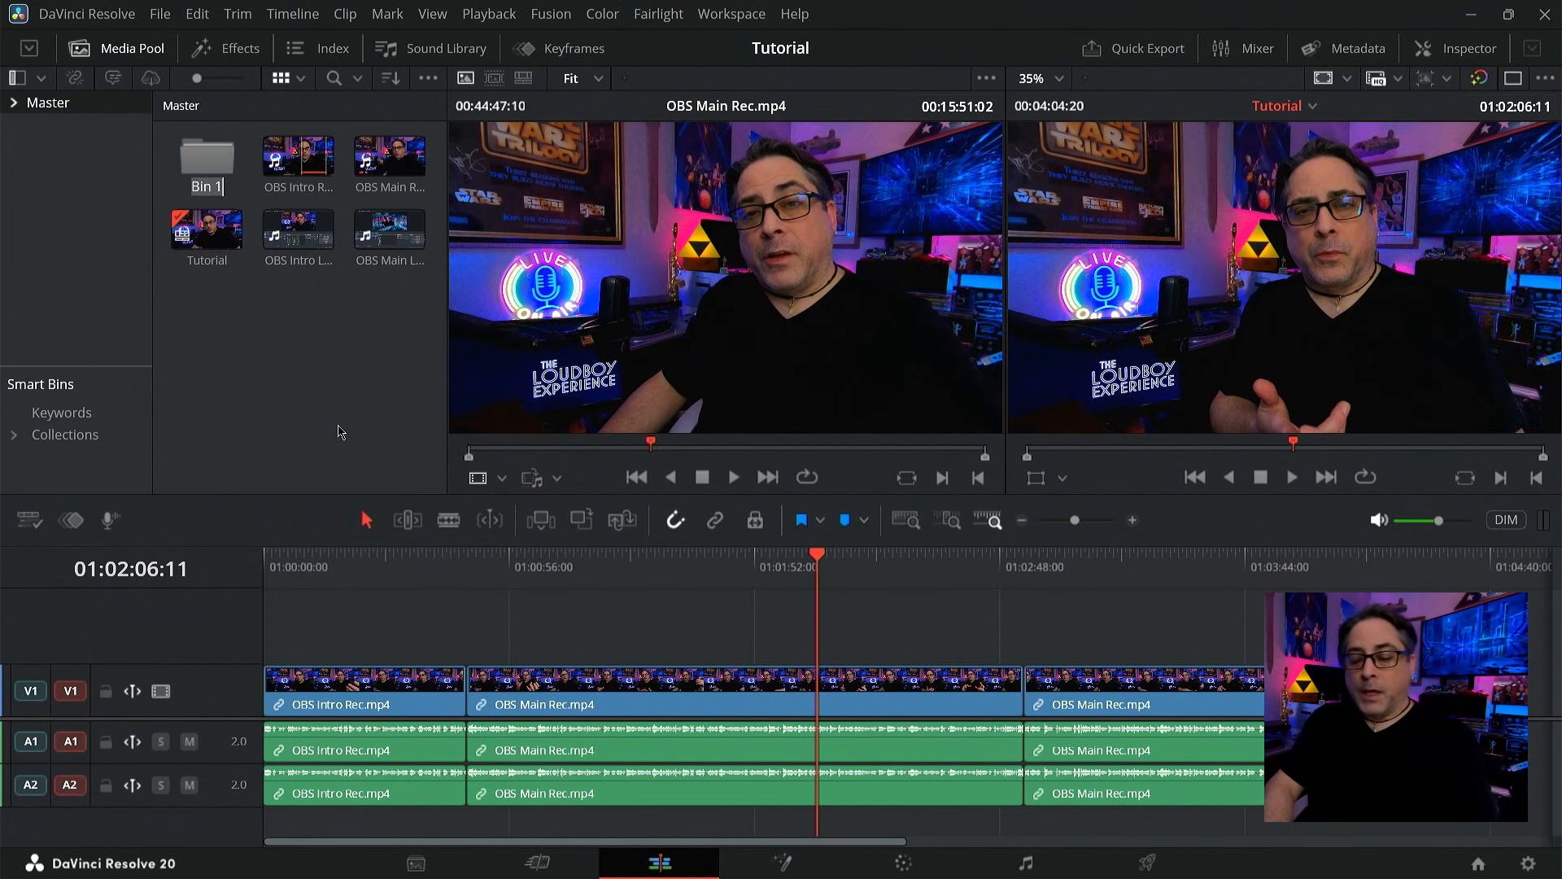
text(Pics)
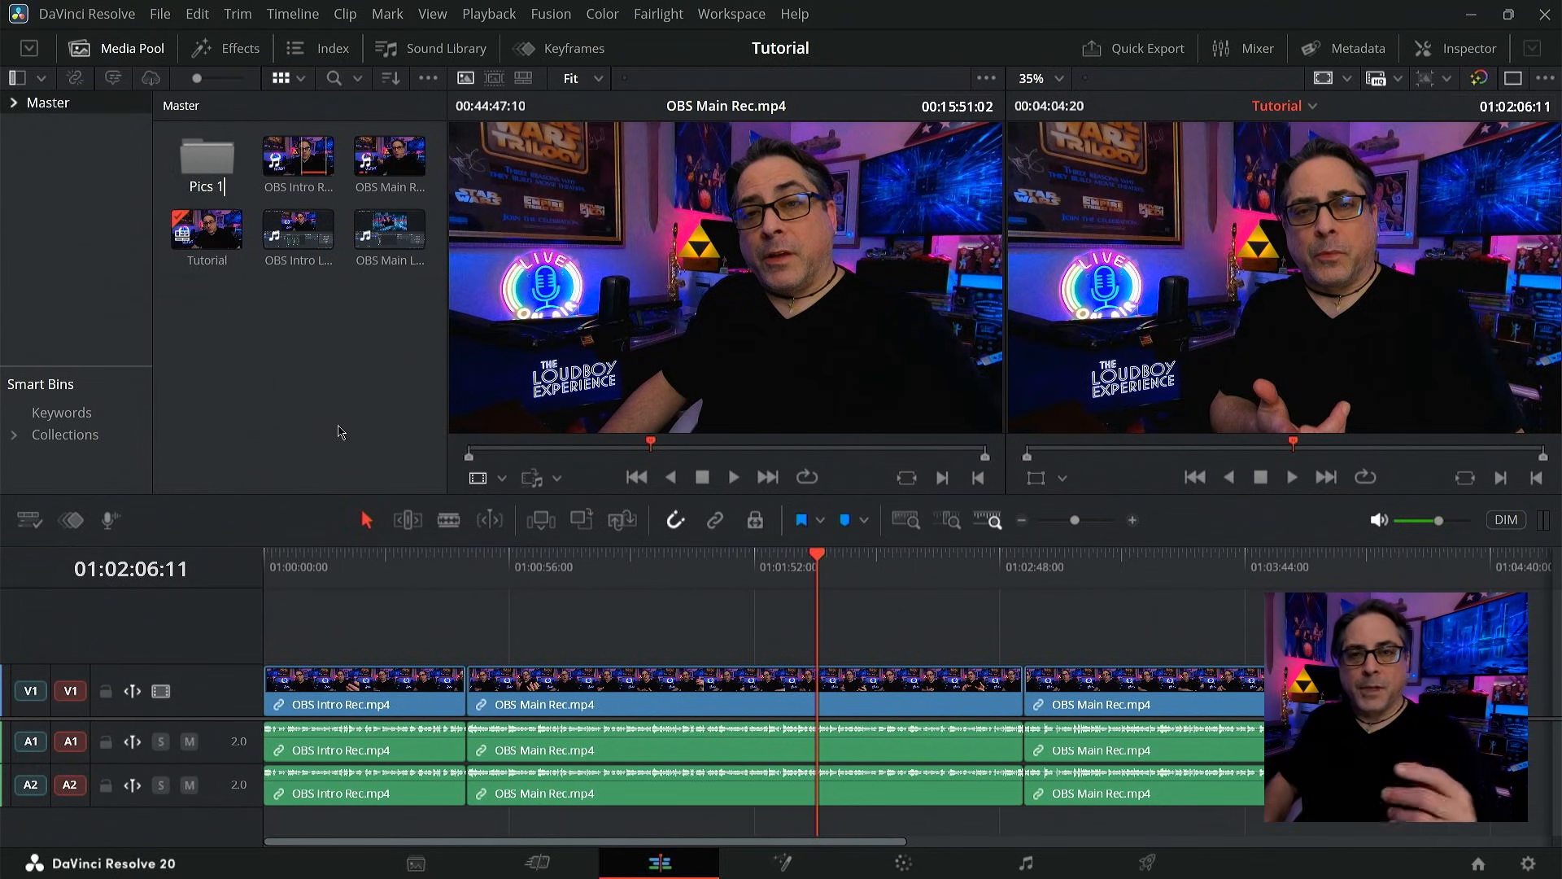
key(Return)
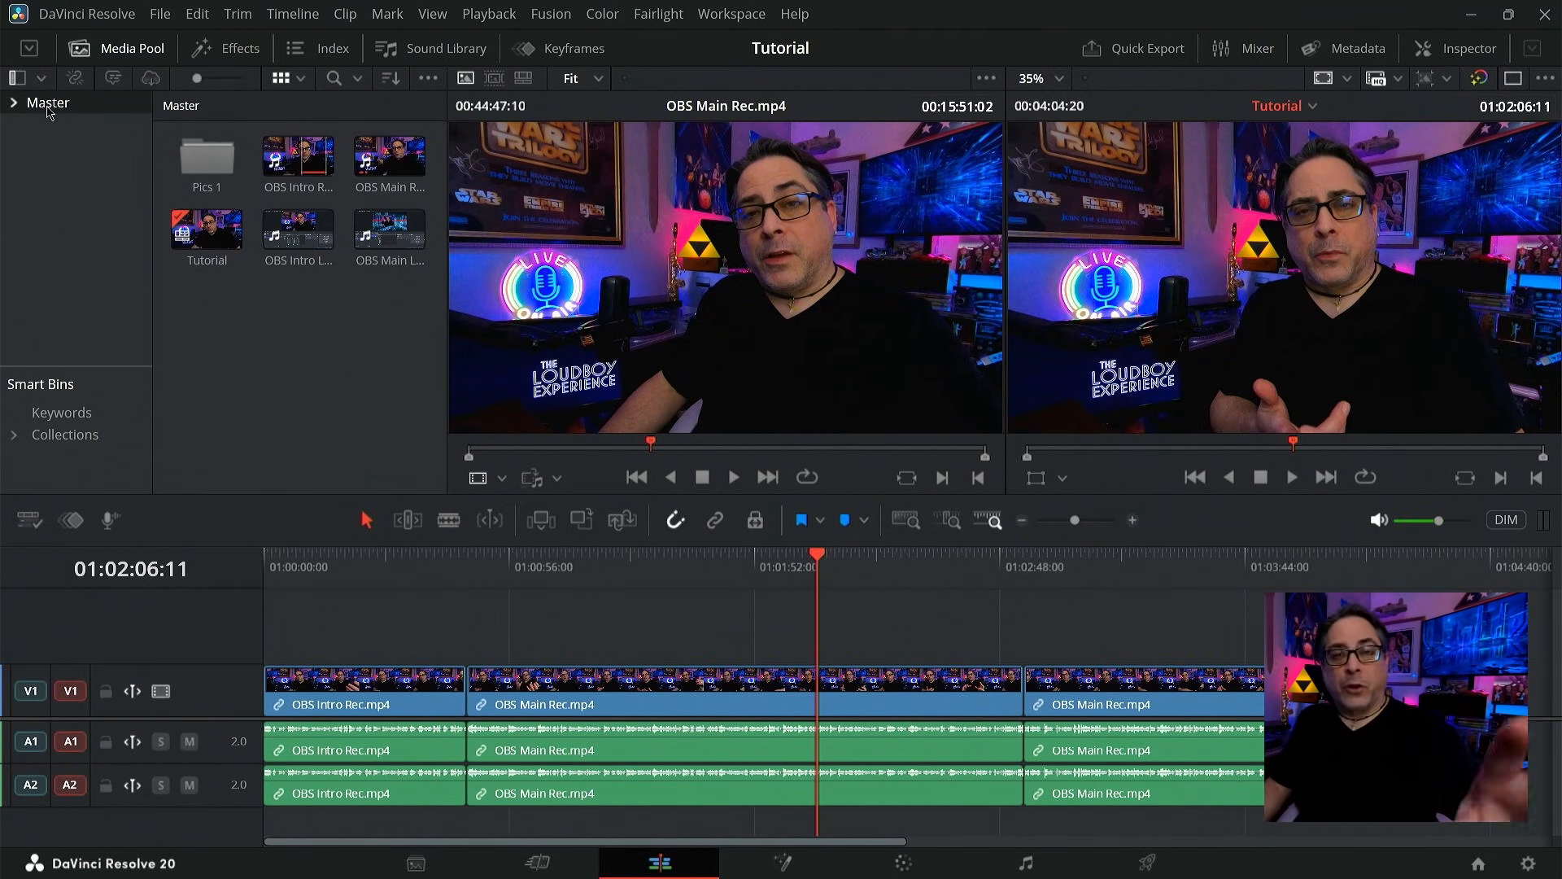
- Expand Master in the bin list and open the Pics 1 bin
click(15, 105)
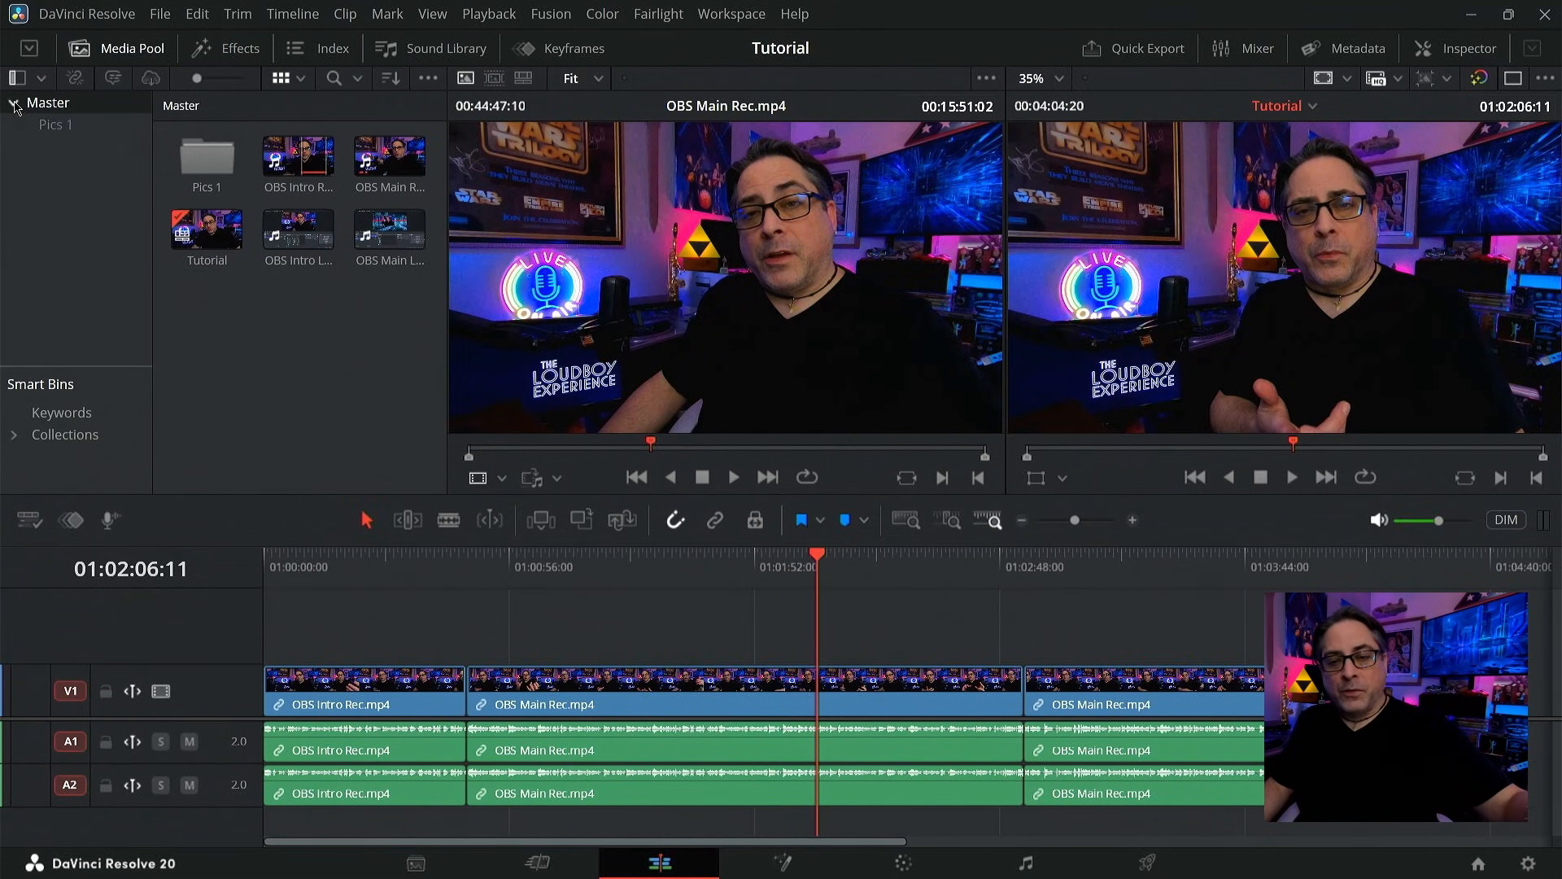
click(65, 130)
click(48, 104)
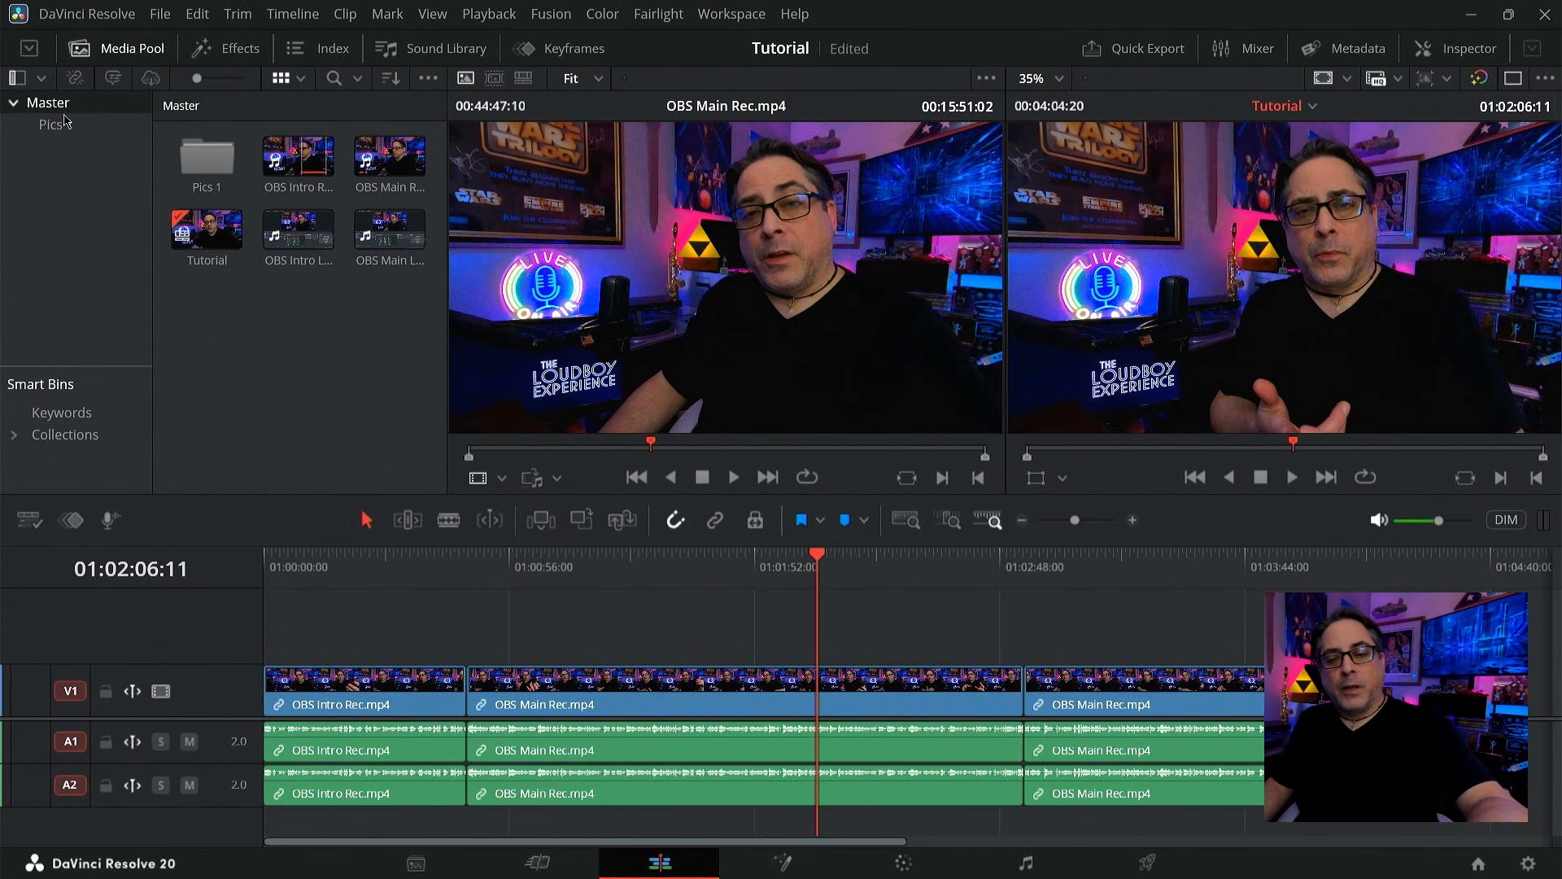
click(67, 132)
click(68, 107)
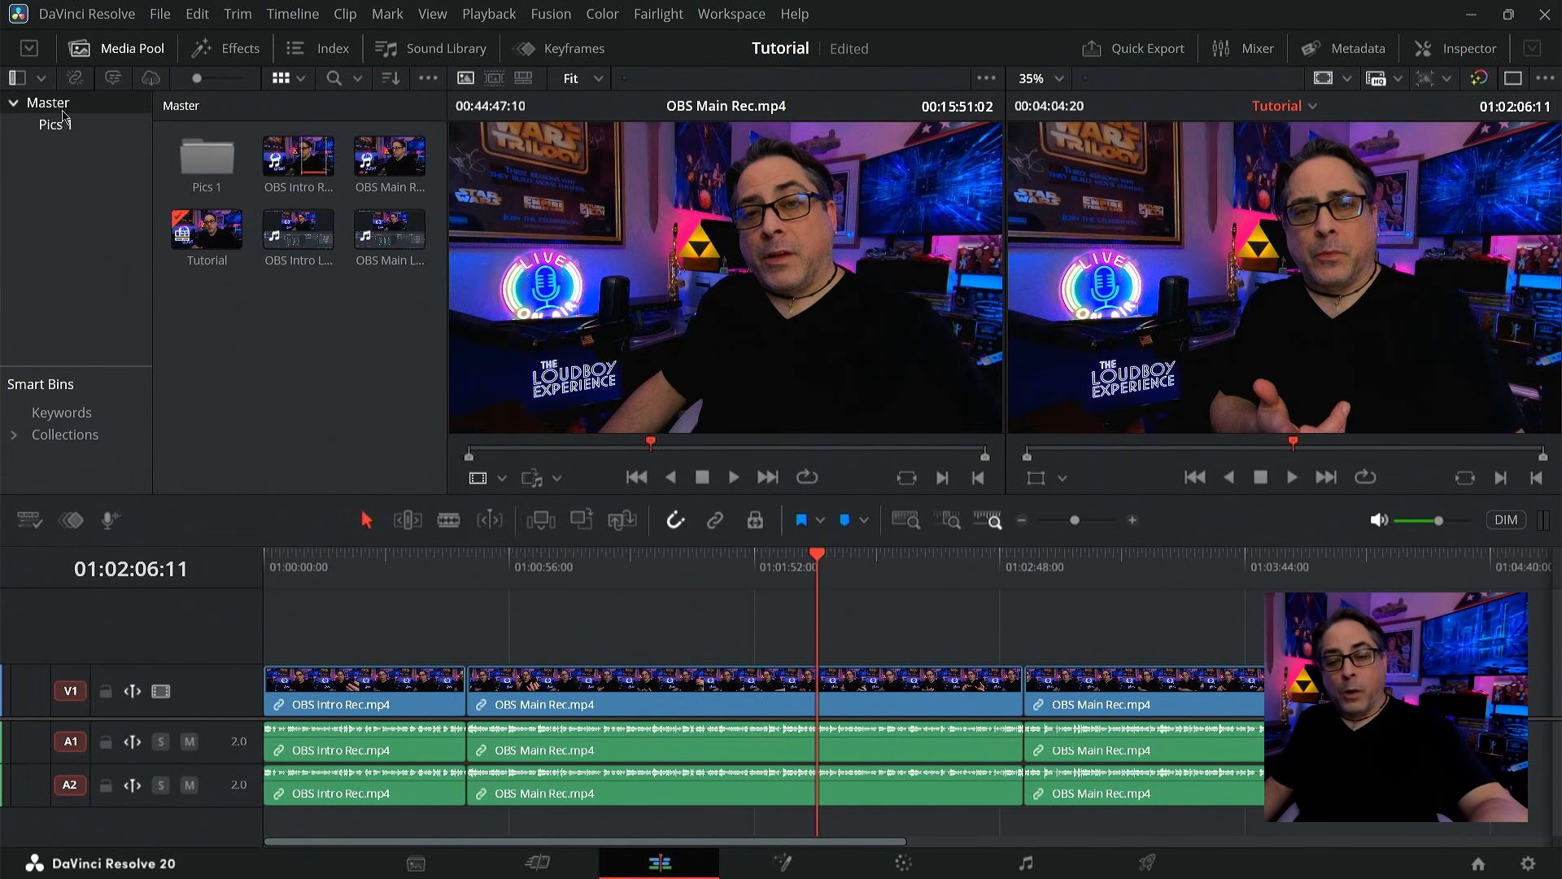
double_click(210, 166)
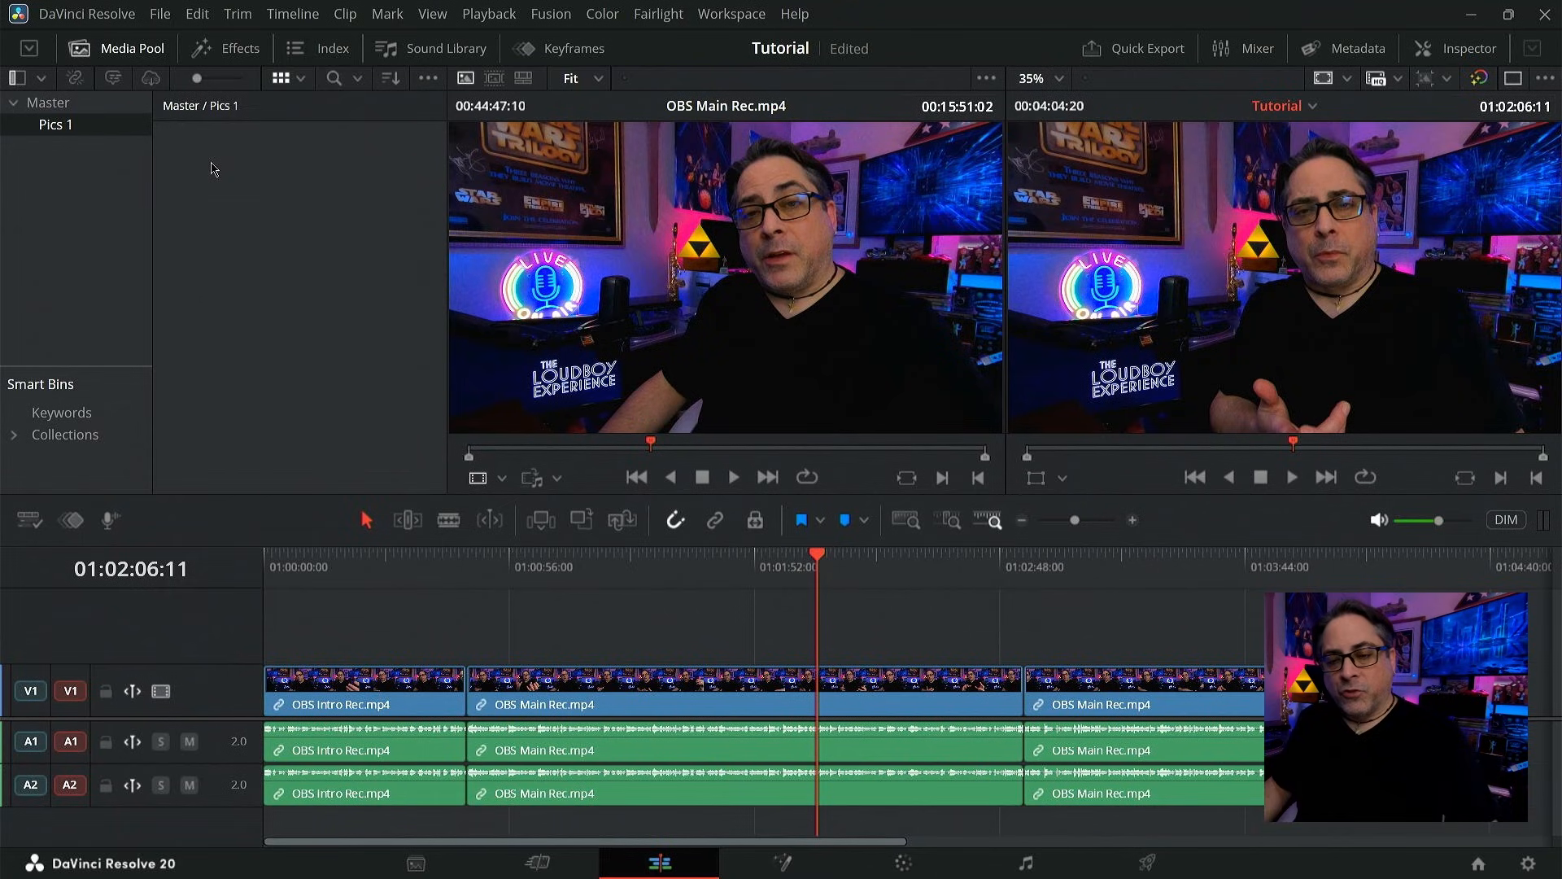
- Import the images 2112-5.1-7 through 2112-5.1-12 and 2112-40th-3, 2112-40th-4 and 2112-40th-5 into the Pics 1 bin
right_click(264, 187)
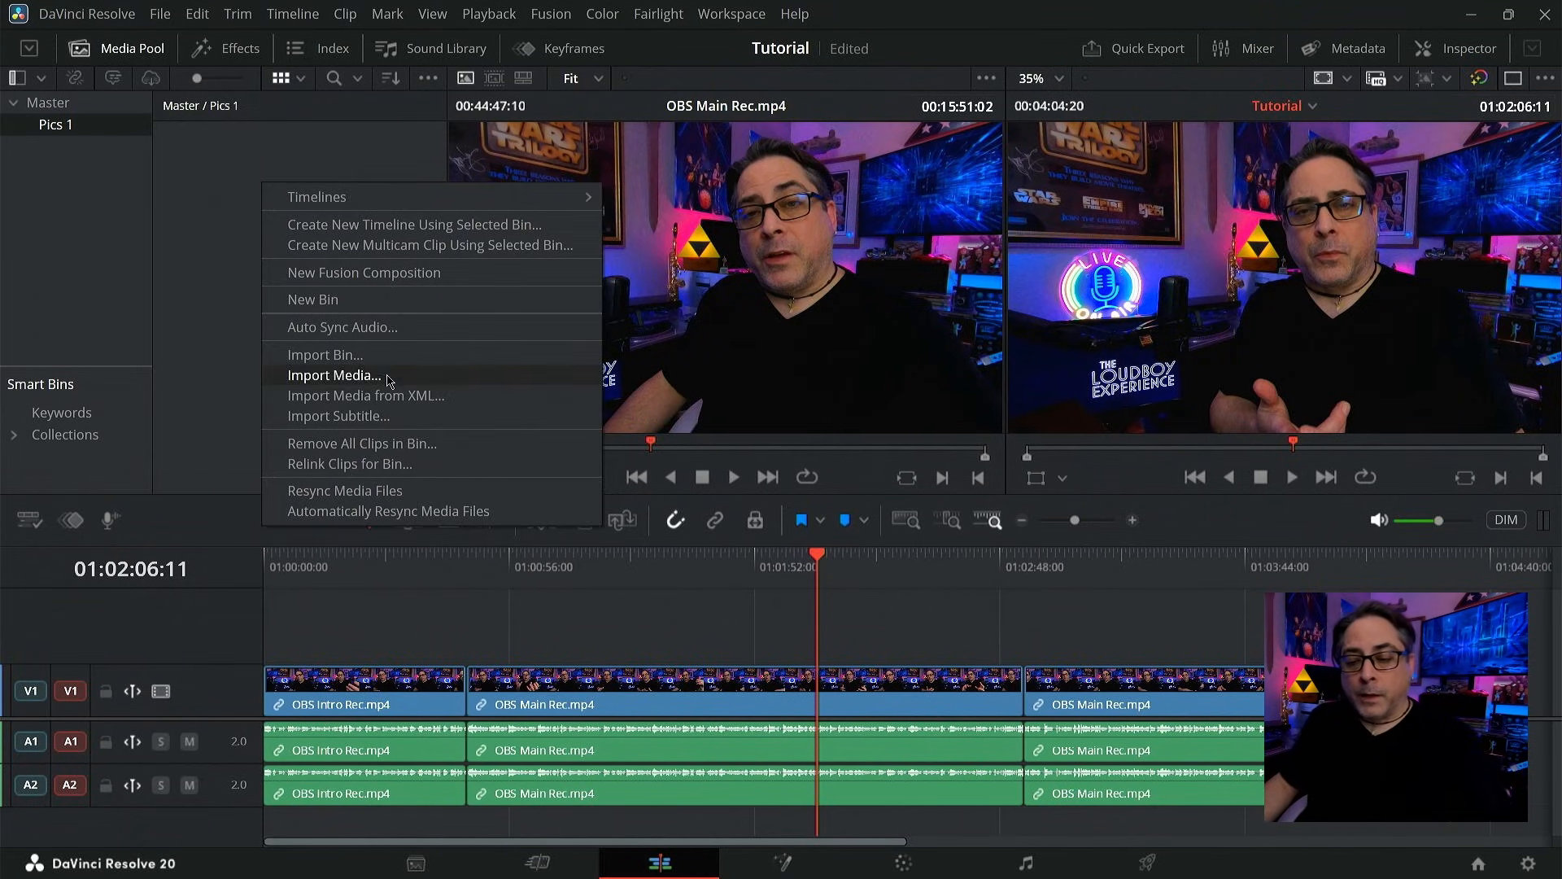
click(334, 375)
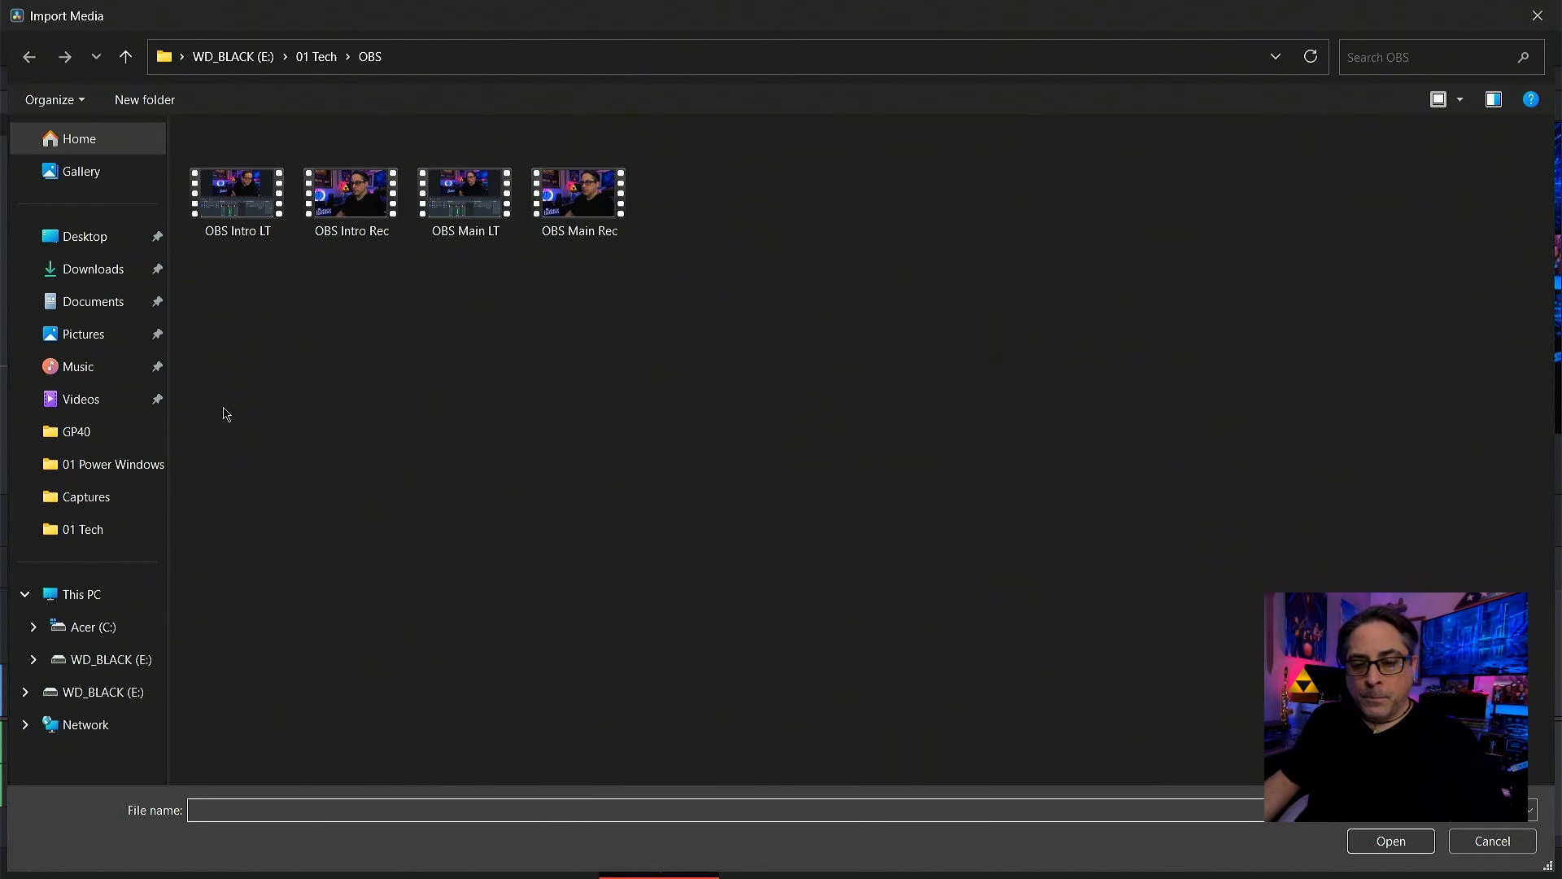
click(236, 330)
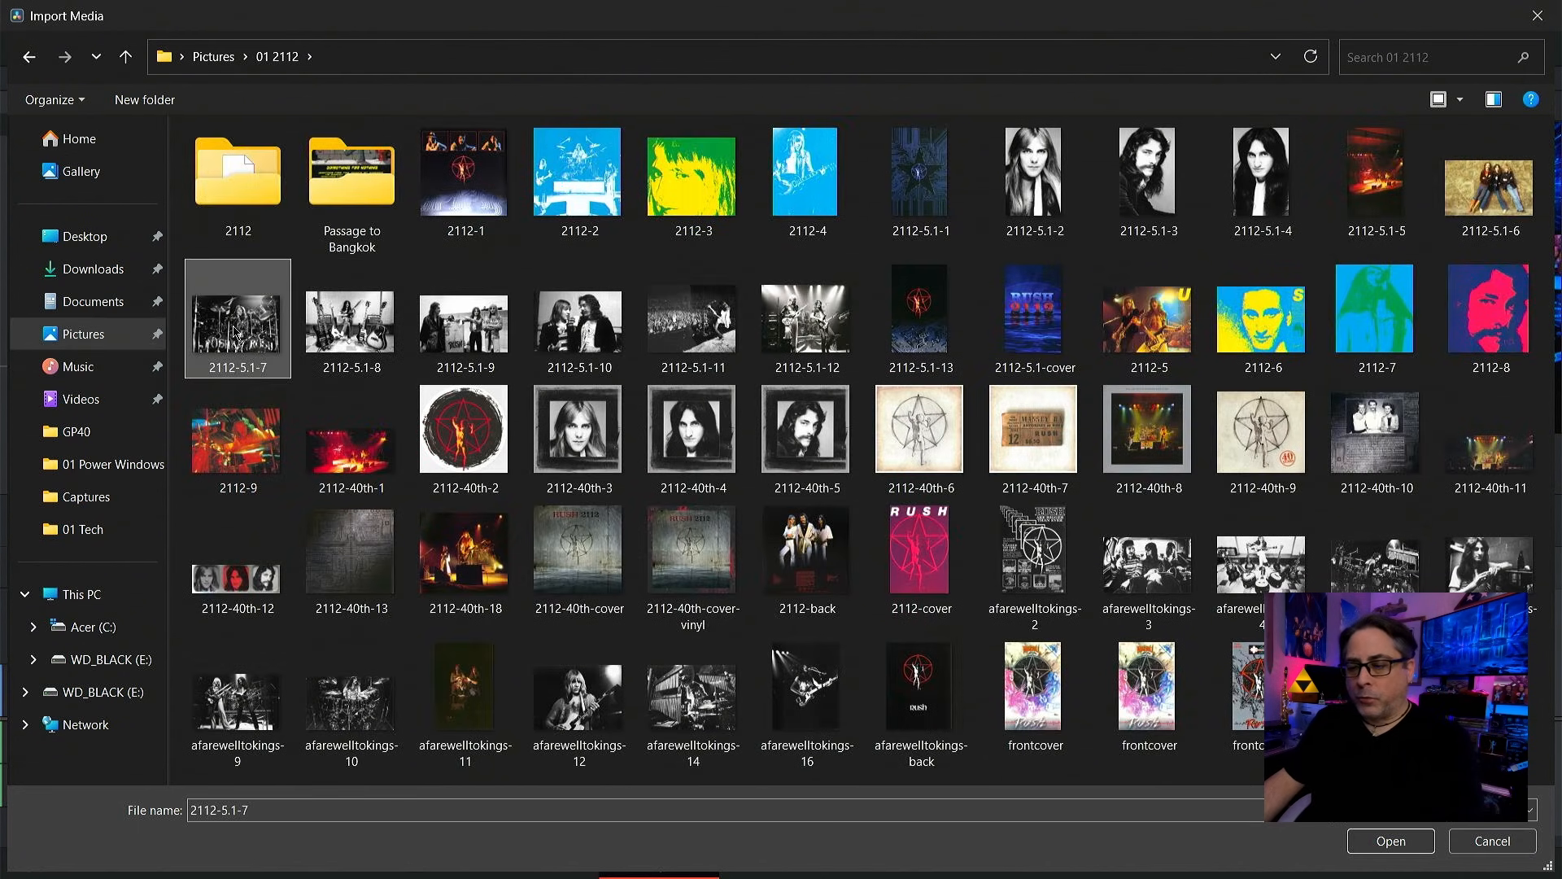
shift+click(837, 332)
ctrl+click(579, 431)
ctrl+click(693, 431)
ctrl+click(807, 431)
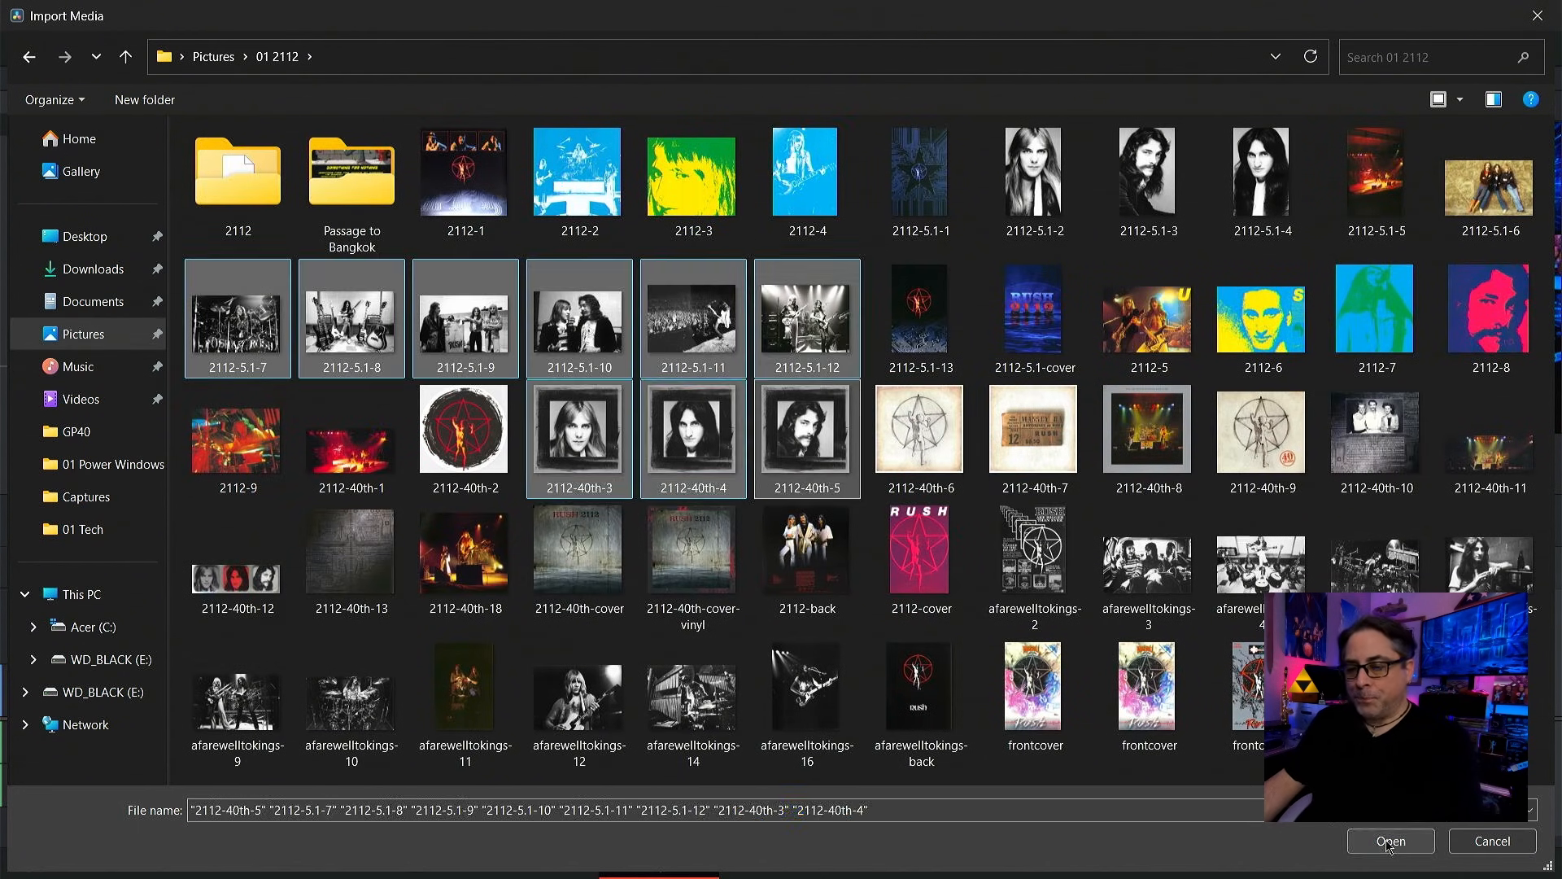
click(1389, 842)
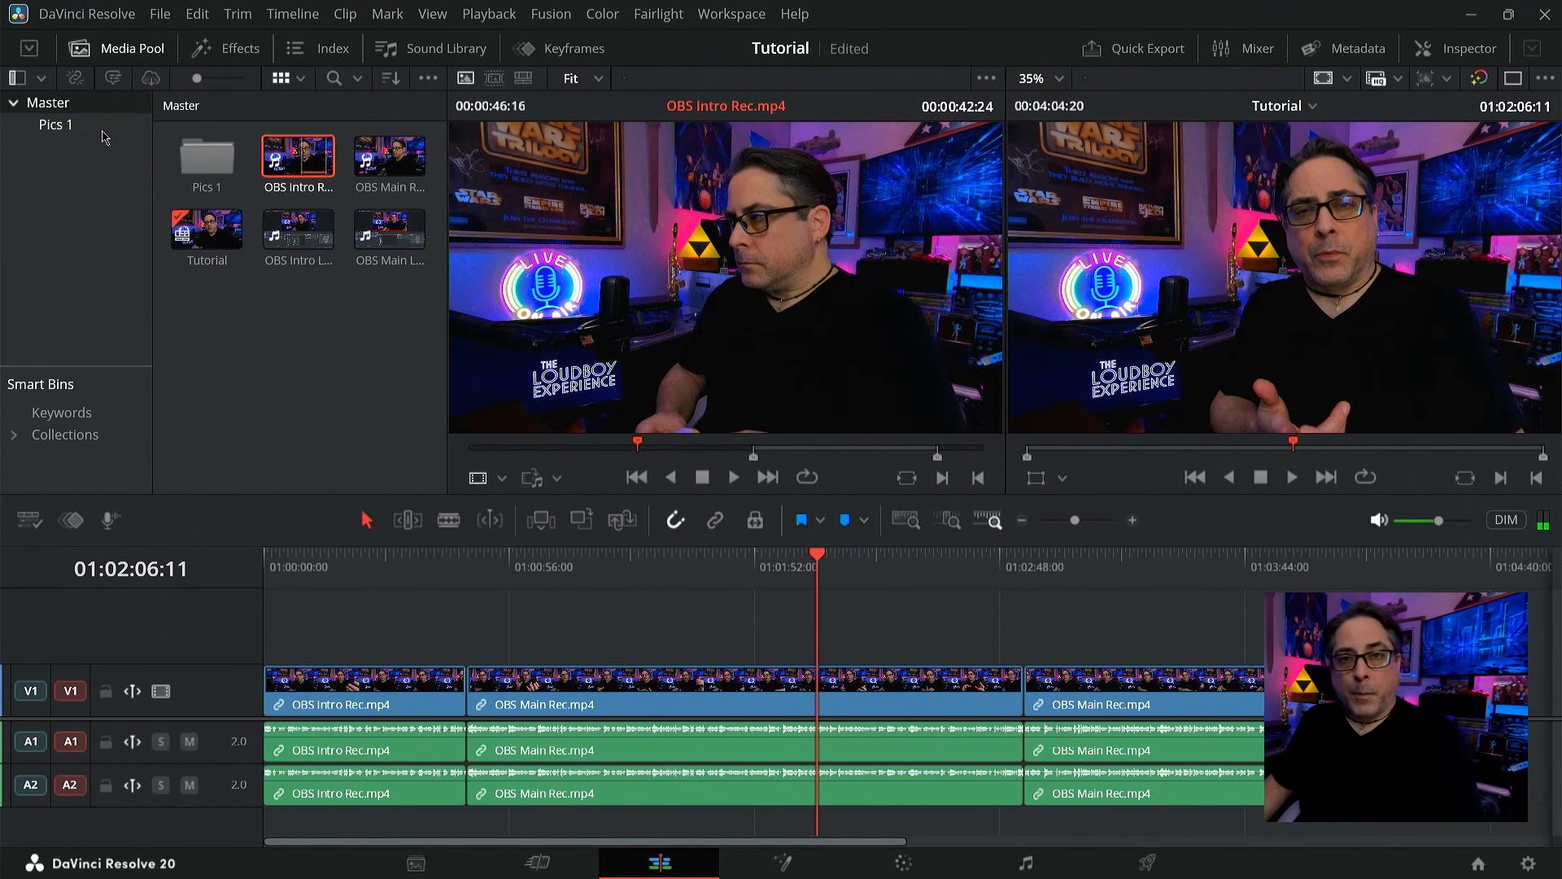
- Load 2112-40th-3.jpg from the Pics 1 bin into the source viewer and scrub to 00:00:01:17
click(103, 132)
click(299, 150)
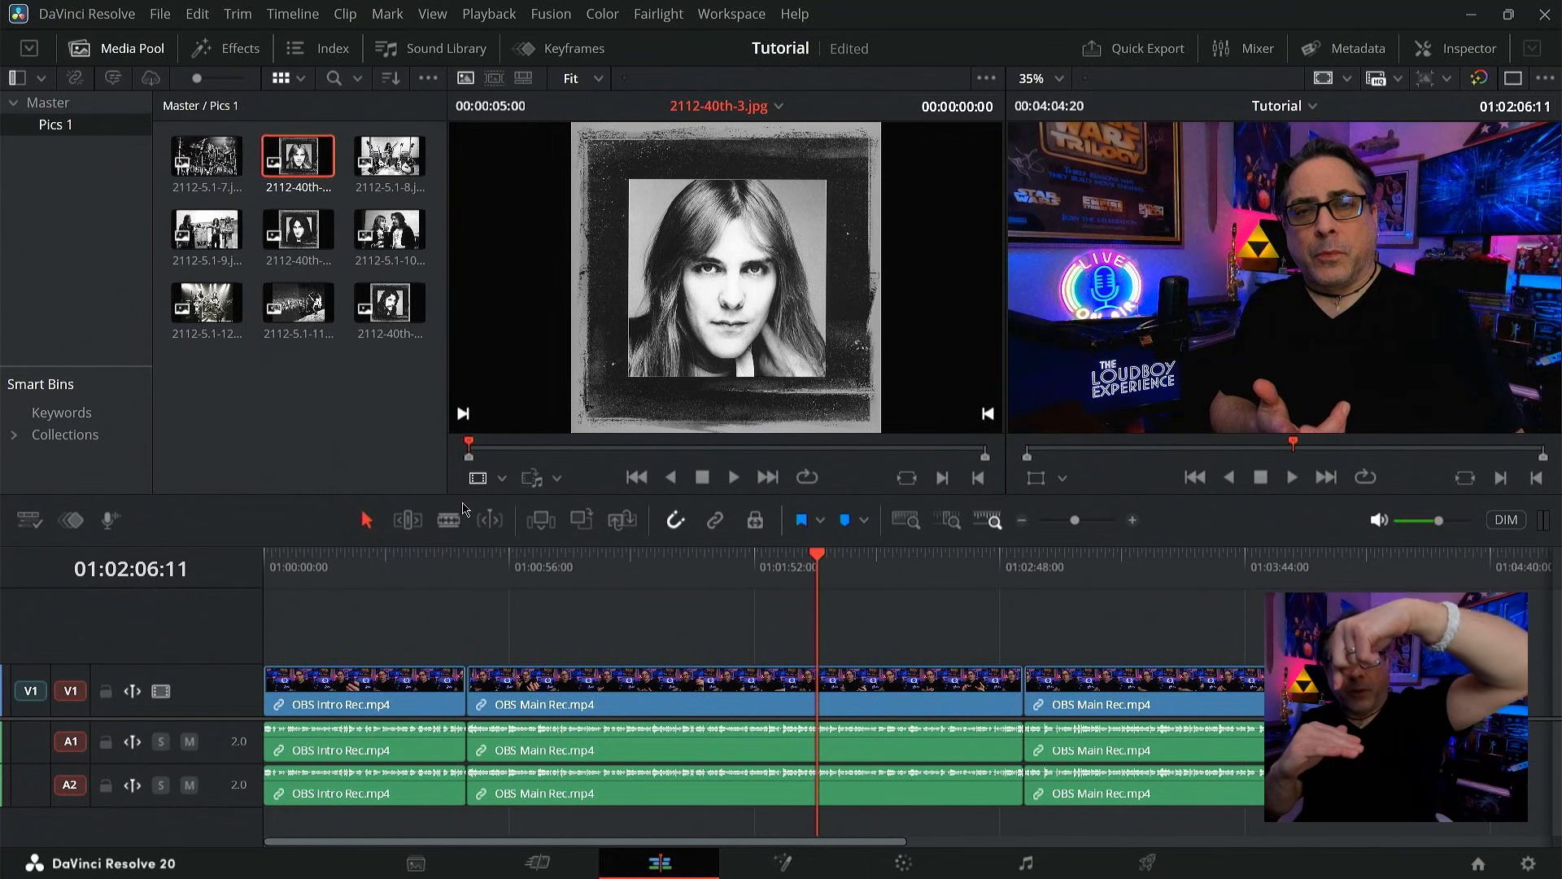
click(587, 449)
drag(587, 450, 611, 454)
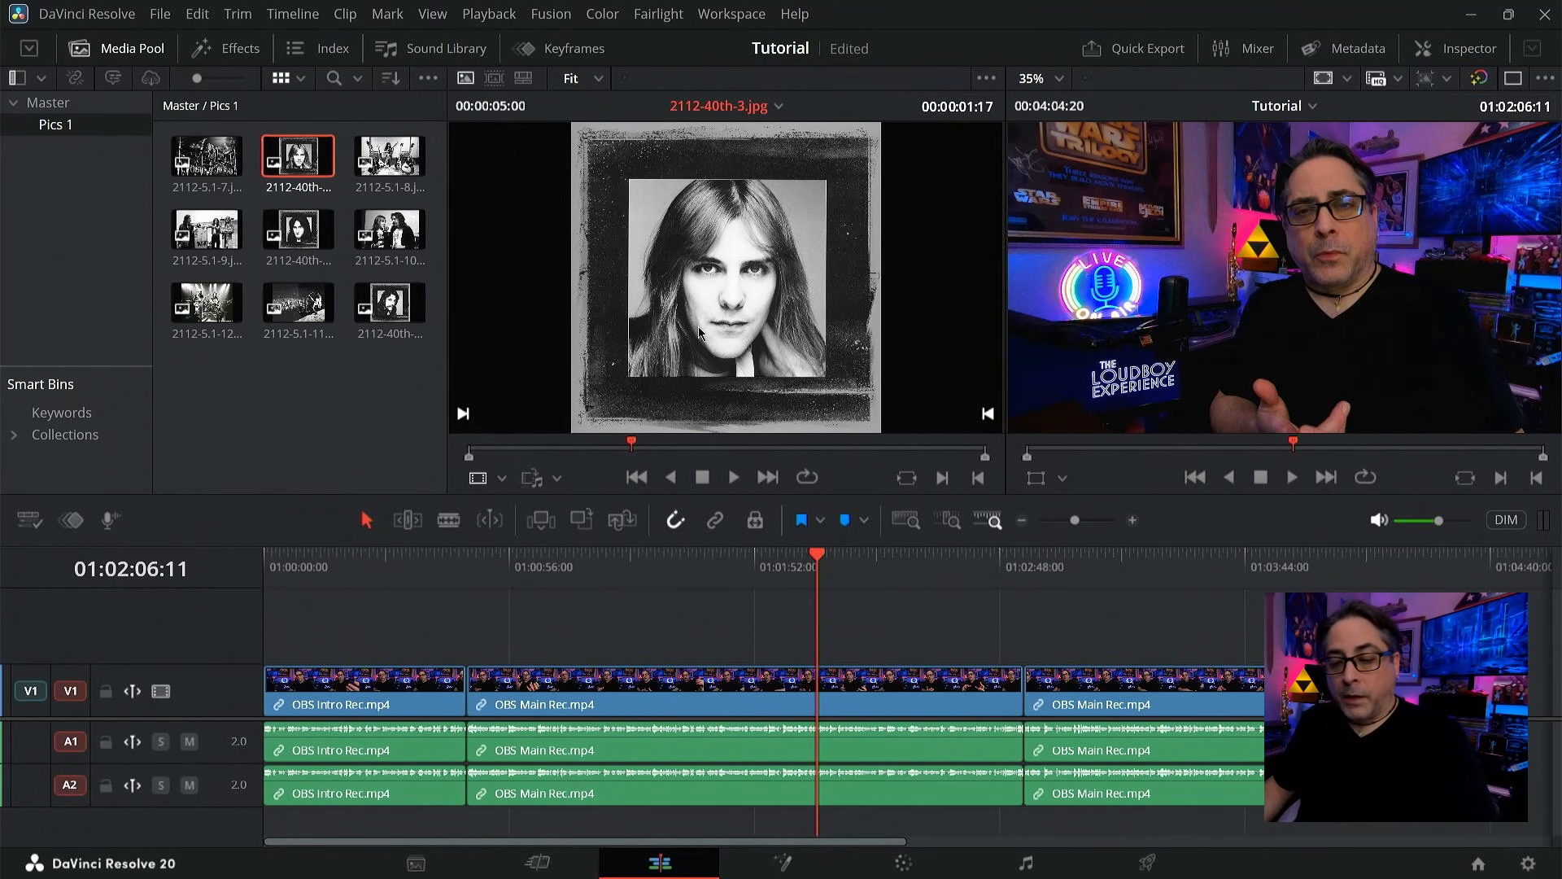
drag(698, 325, 690, 487)
drag(671, 568, 658, 334)
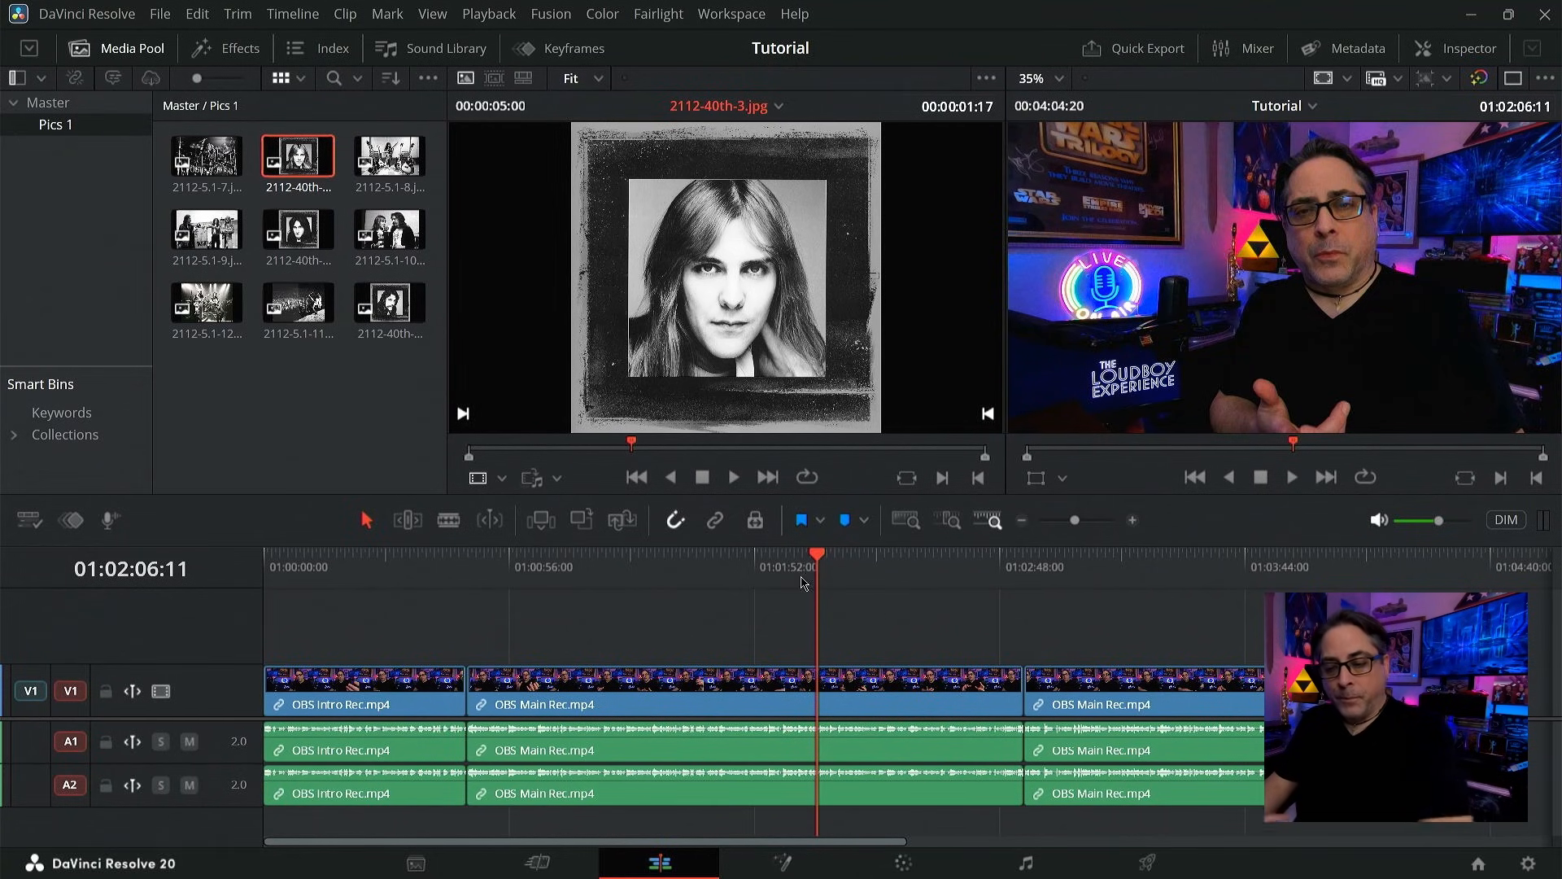
drag(710, 311, 638, 599)
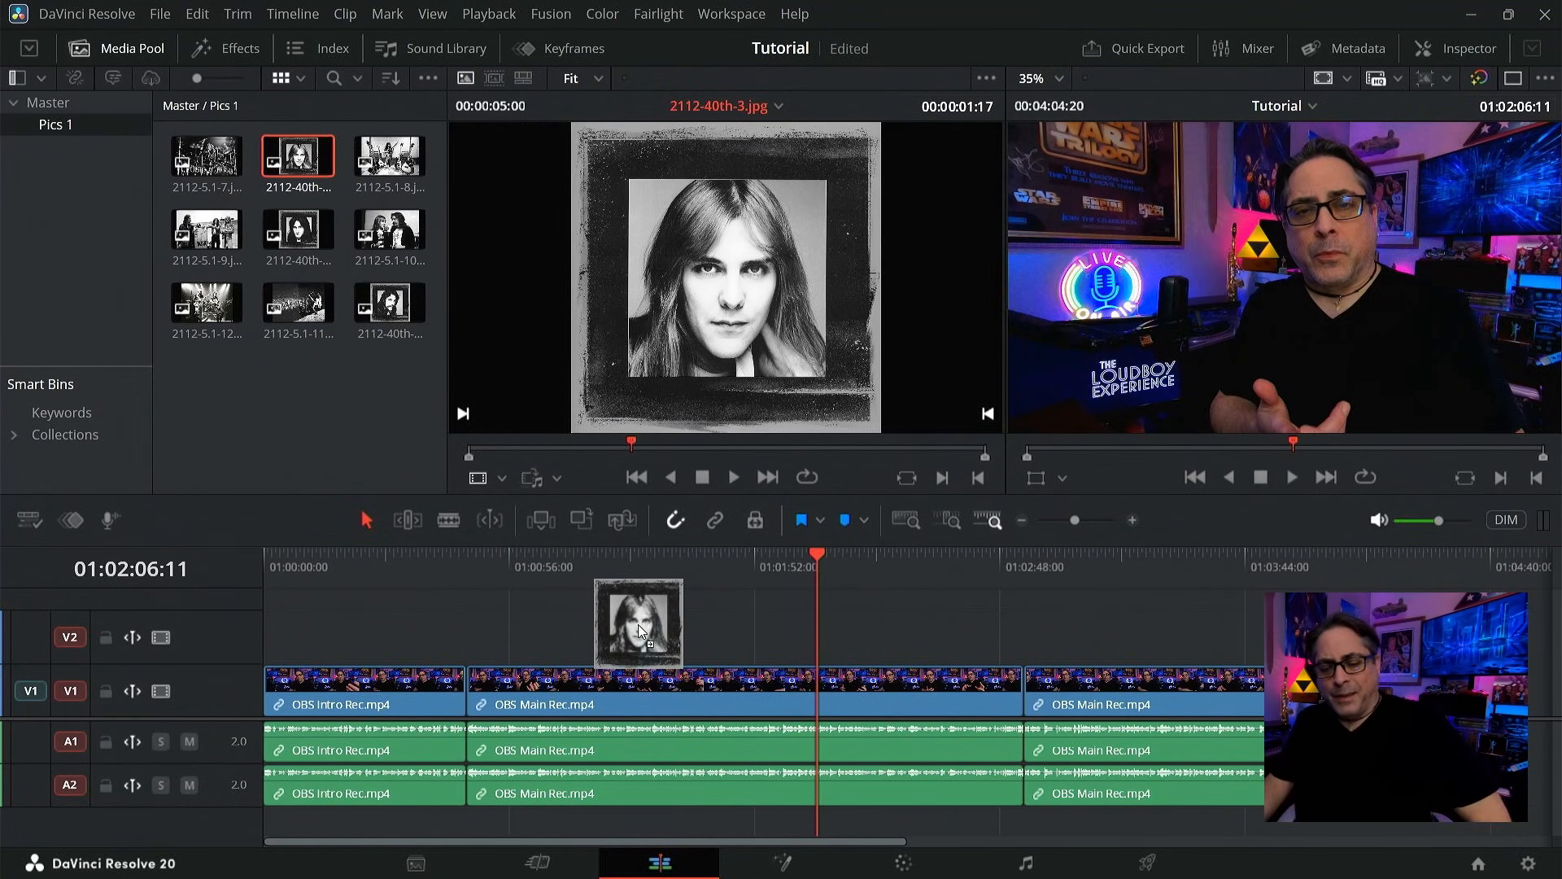
drag(638, 623, 652, 338)
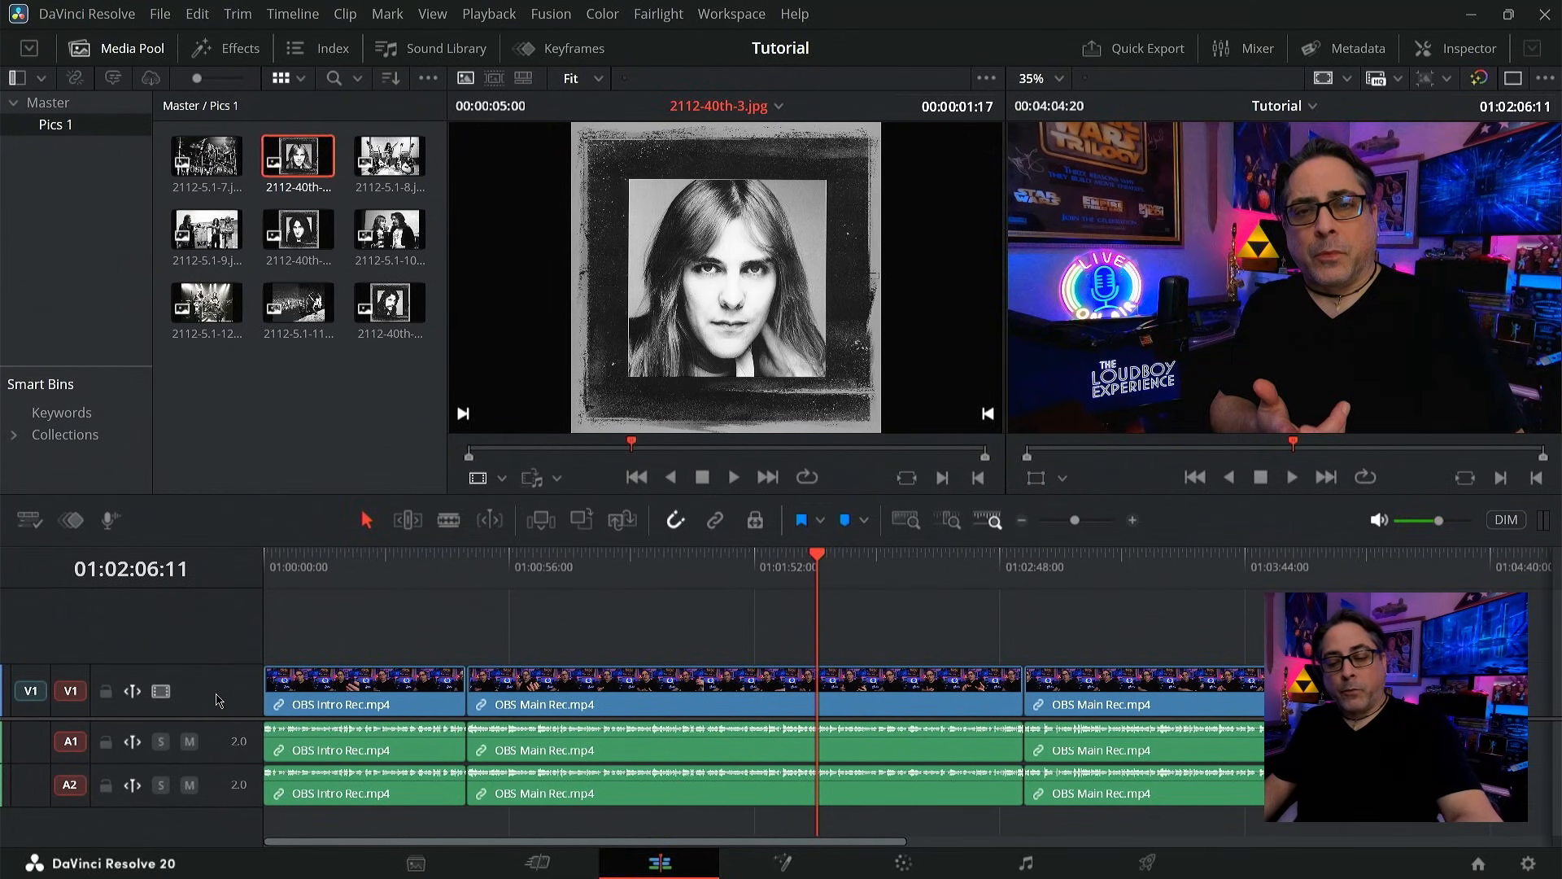
- Add a second video track and place 2112-40th-3.jpg on it at about 01:01:15, above the OBS Main Rec.mp4 clip
right_click(218, 699)
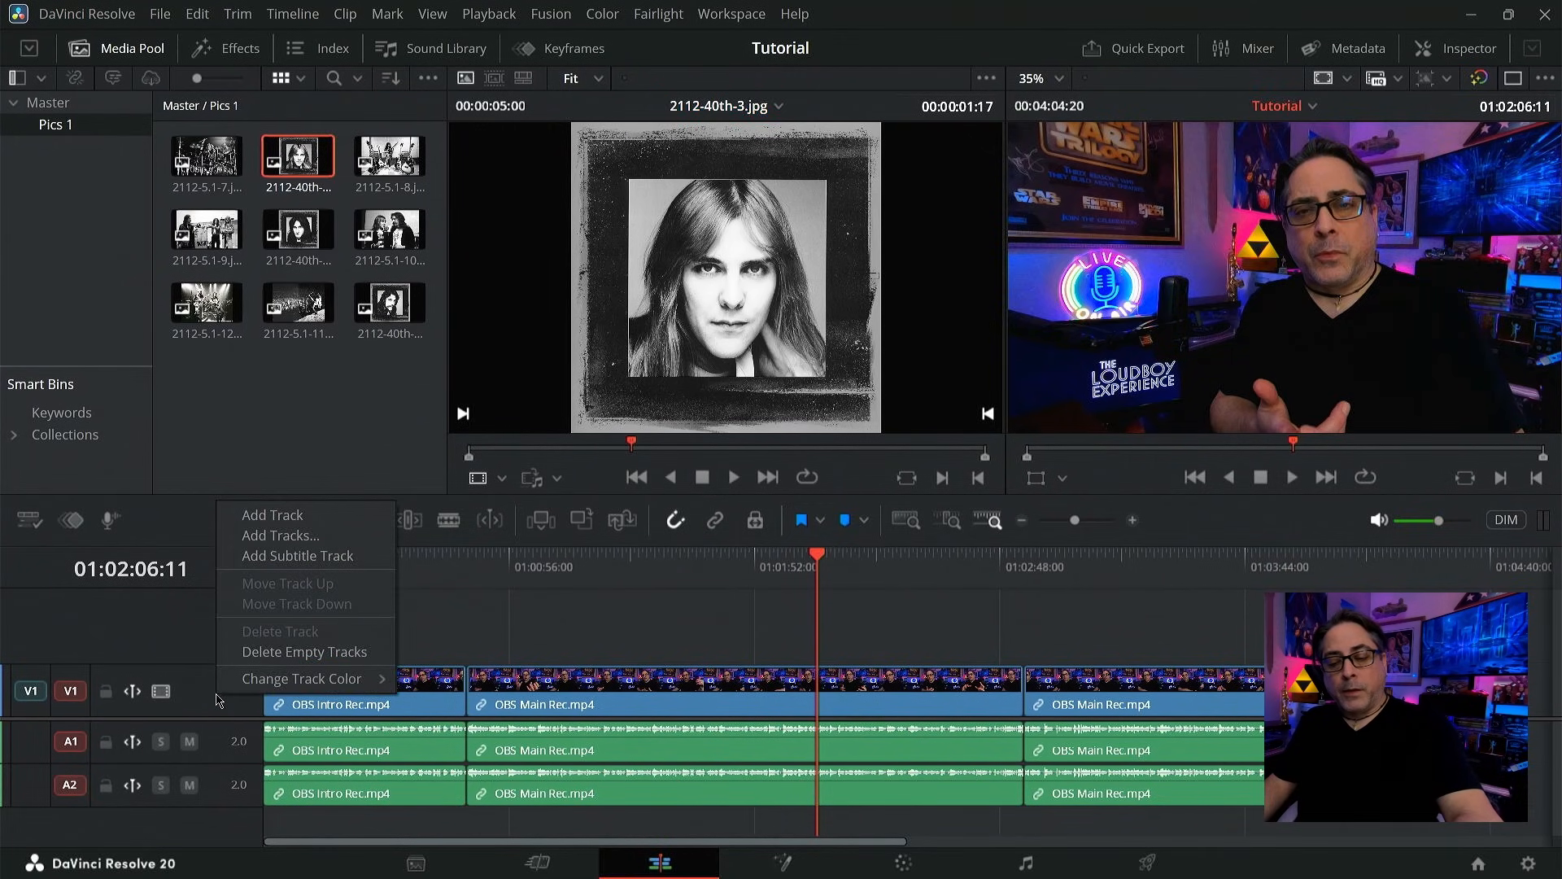
click(312, 518)
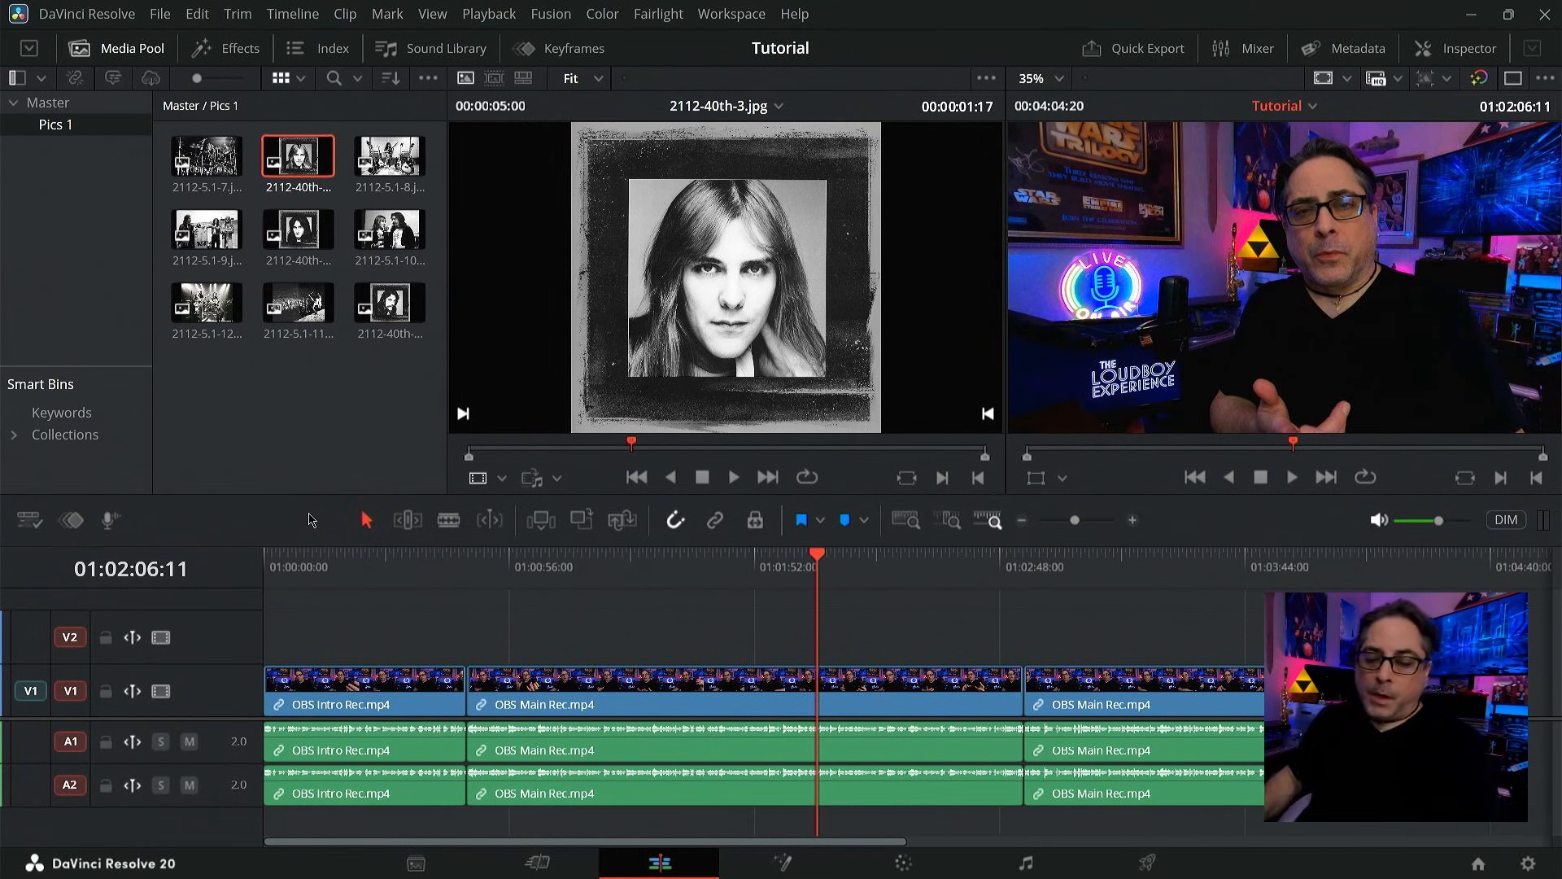
drag(742, 400, 692, 370)
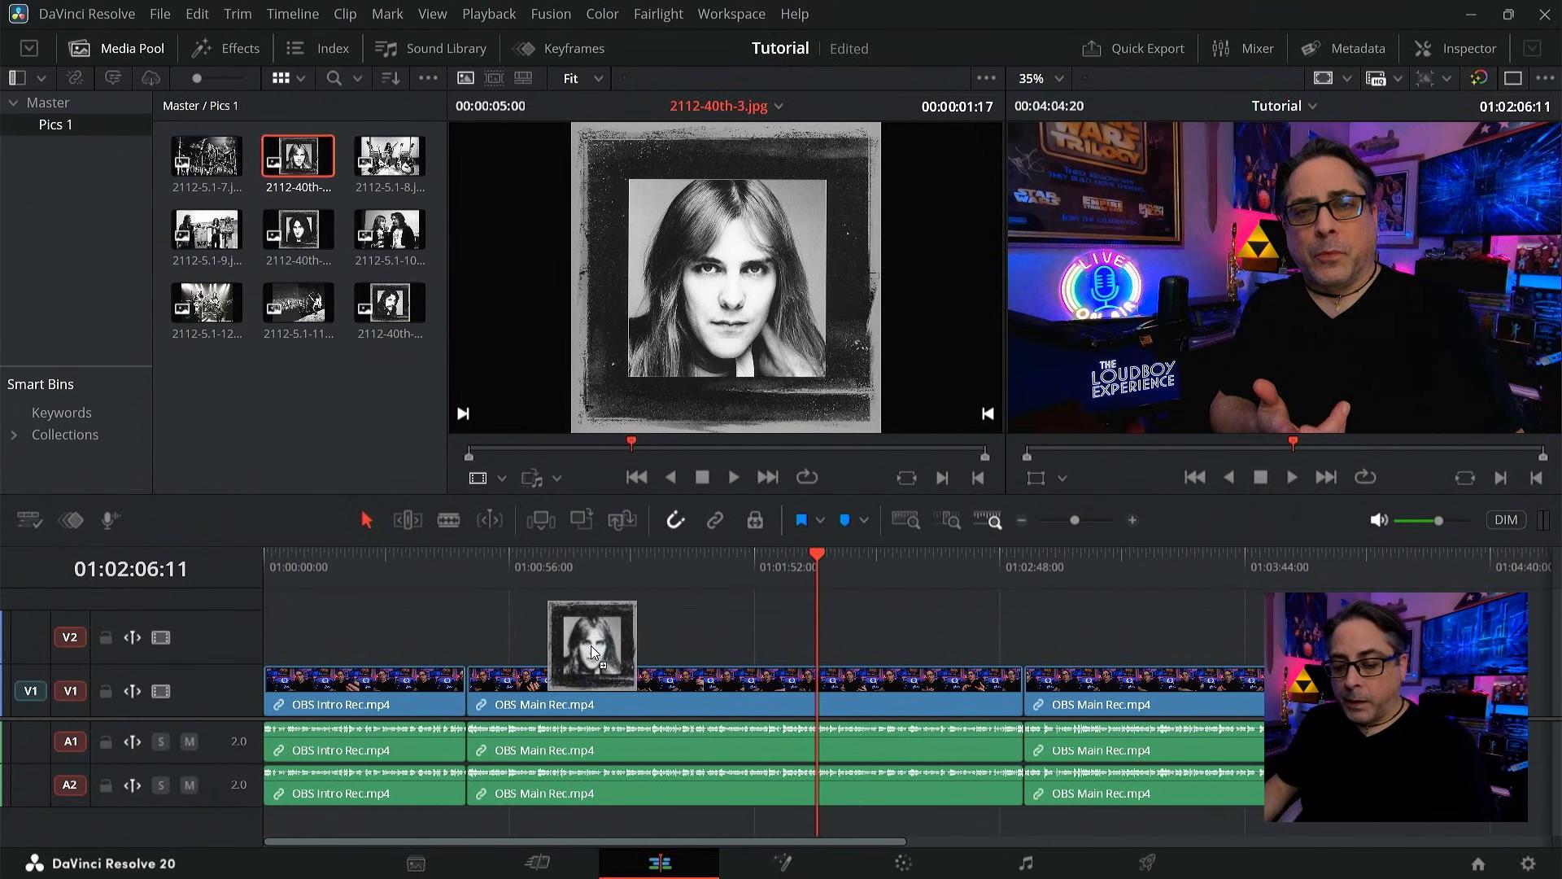
drag(590, 646, 592, 647)
- Check the still image's duration by marking its range on the timeline, and clear the in and out points
click(613, 564)
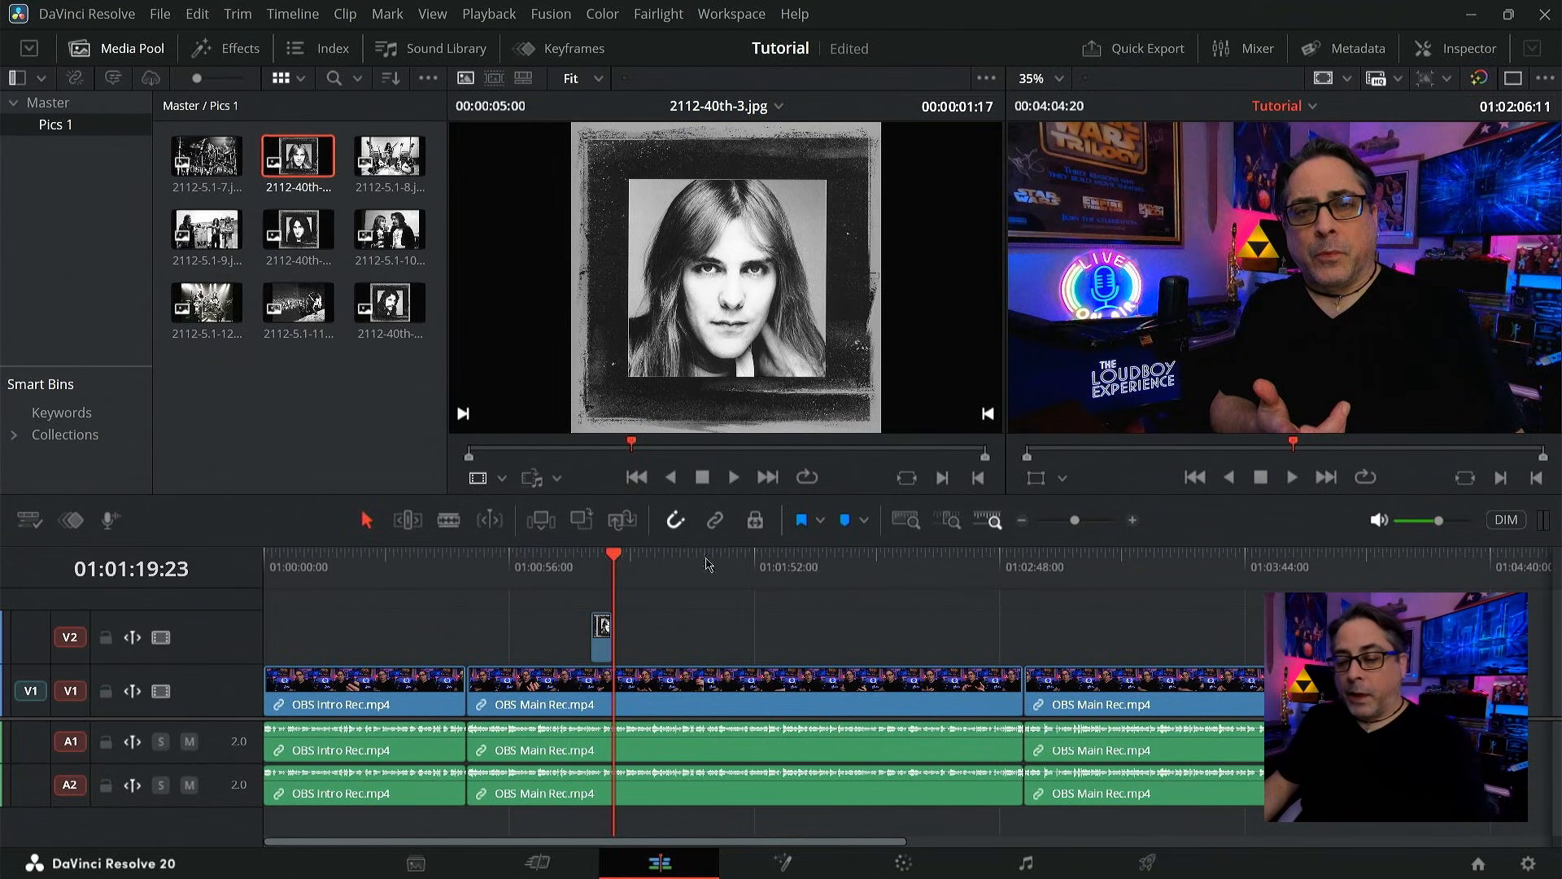
drag(1076, 524, 1091, 528)
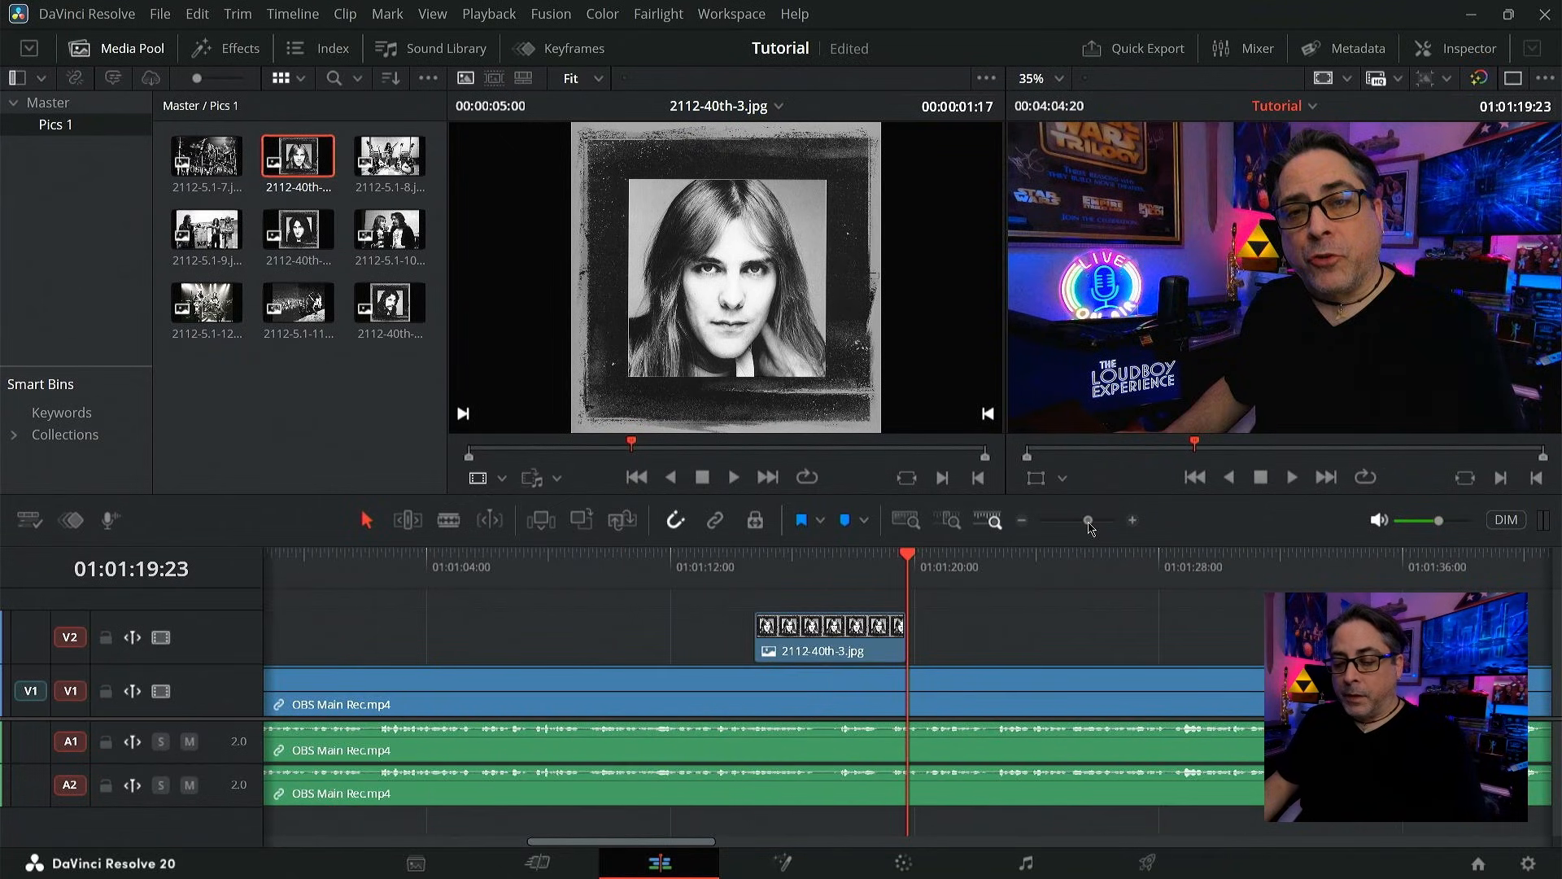
click(813, 575)
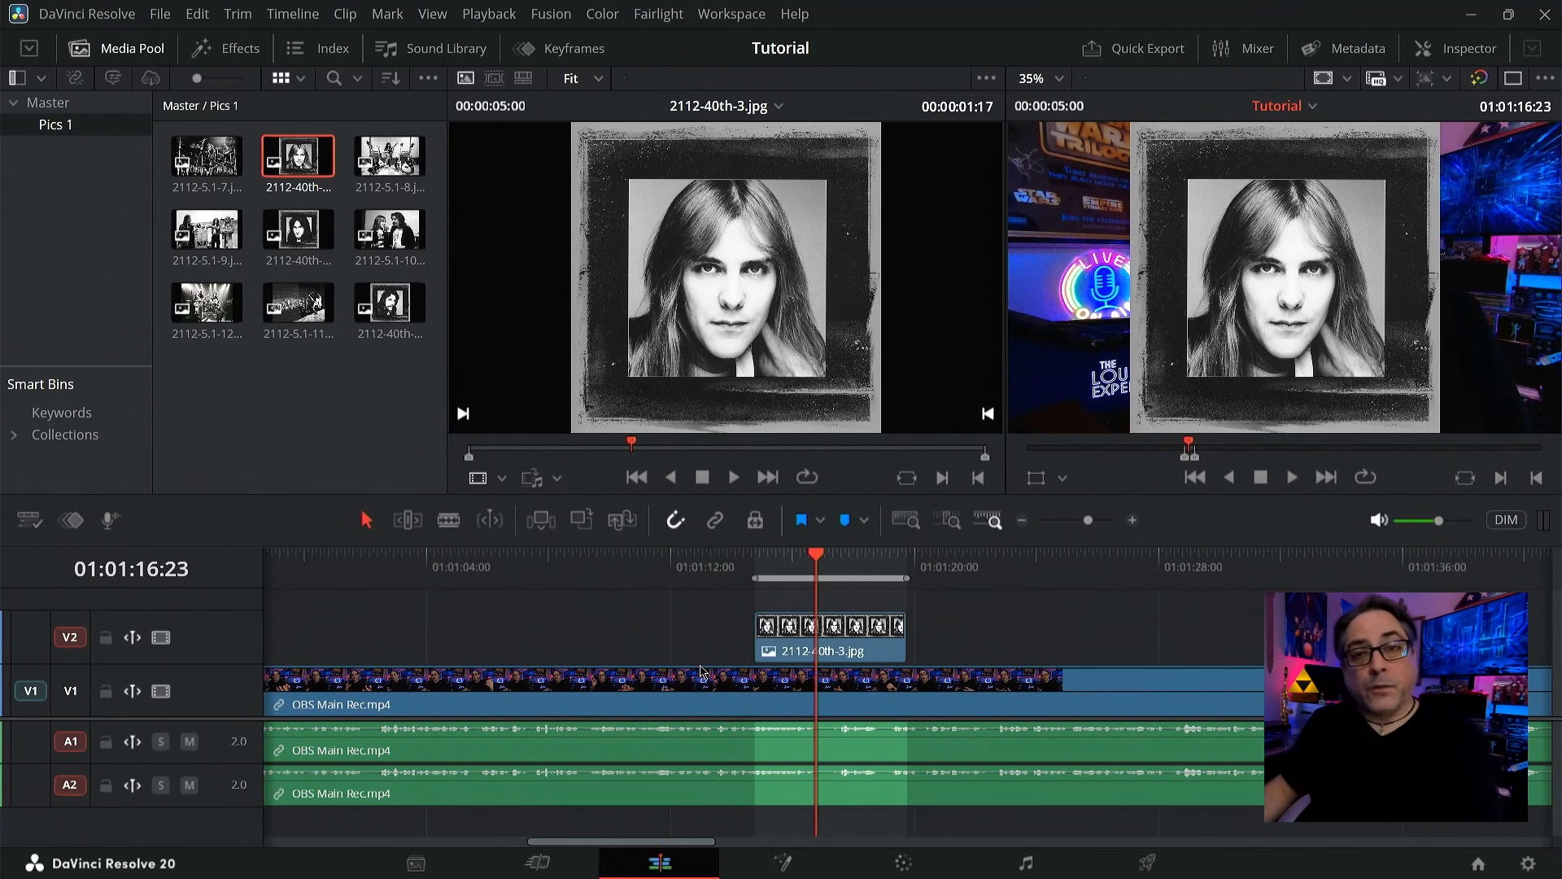
key(alt+x)
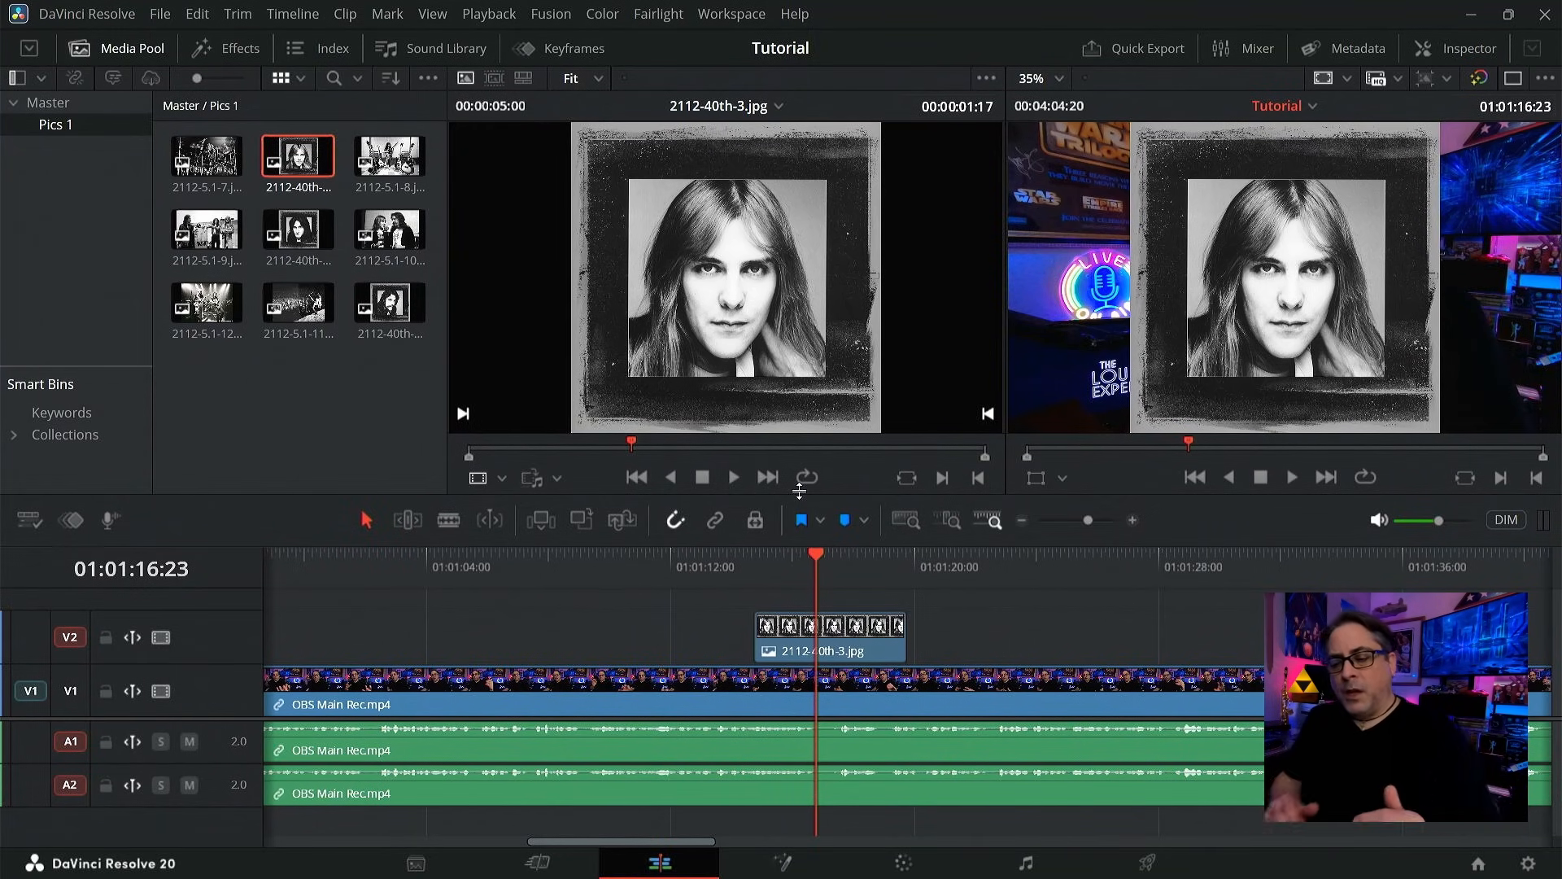
- Play the timeline from 01:01:12:26 past the end of the still image to preview the overlay
click(697, 561)
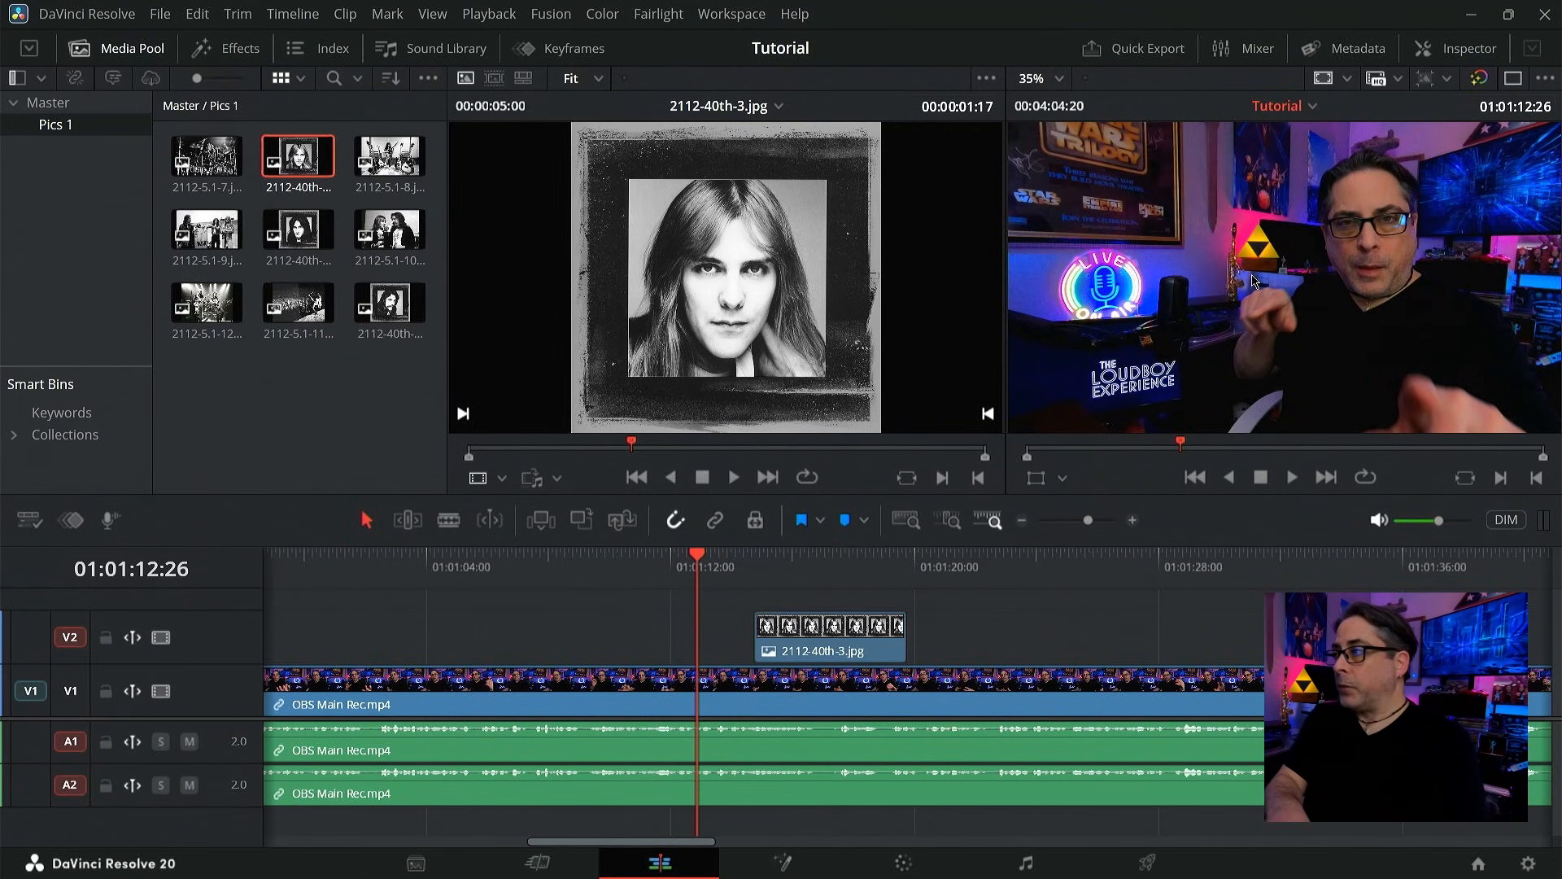
key(space)
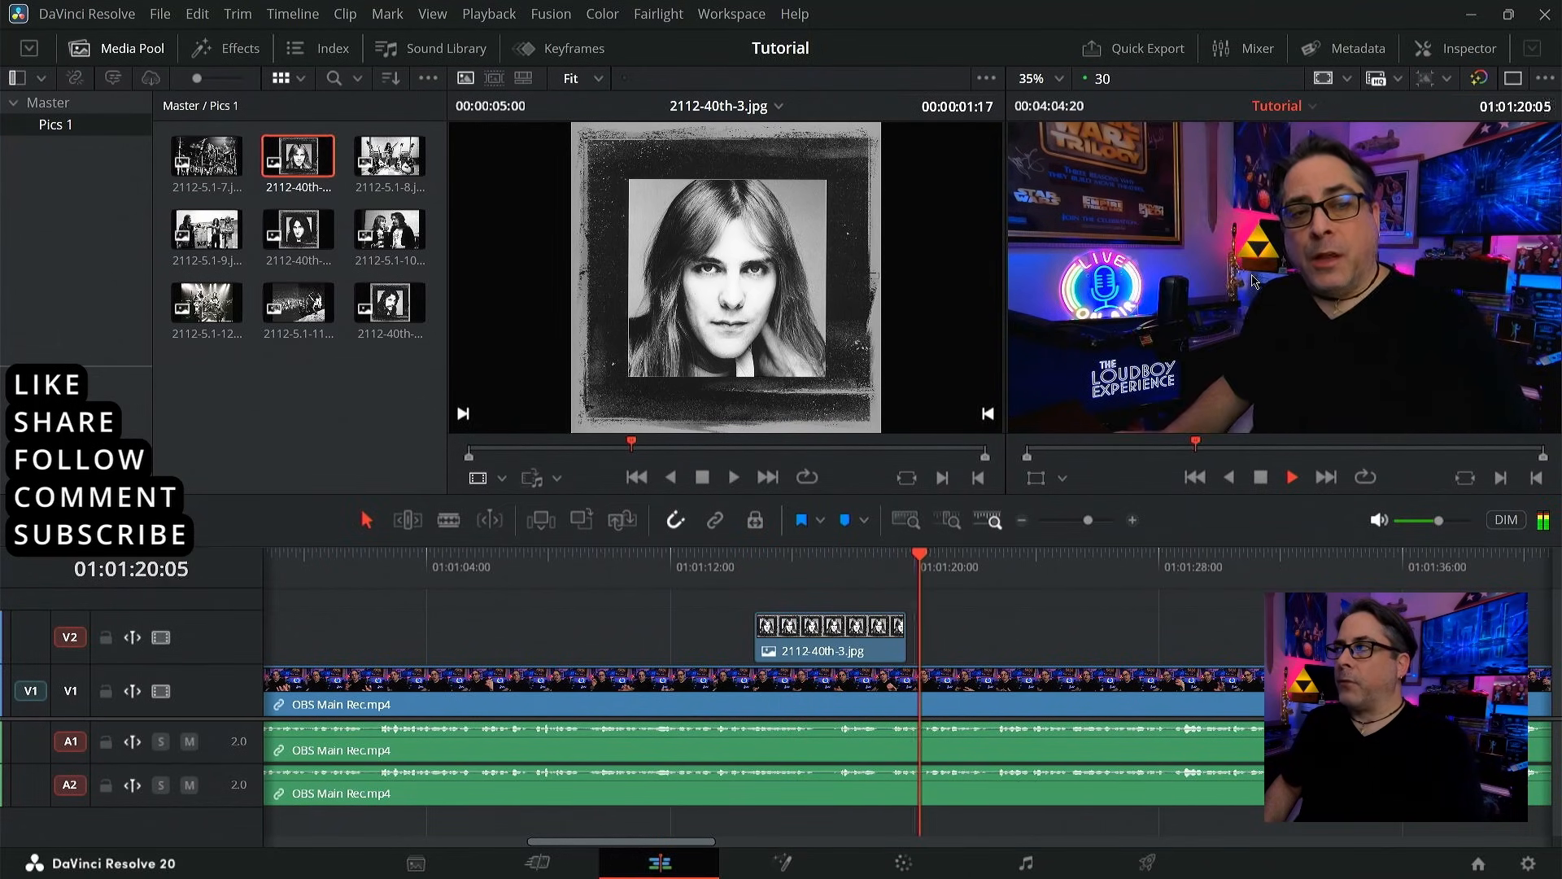
key(space)
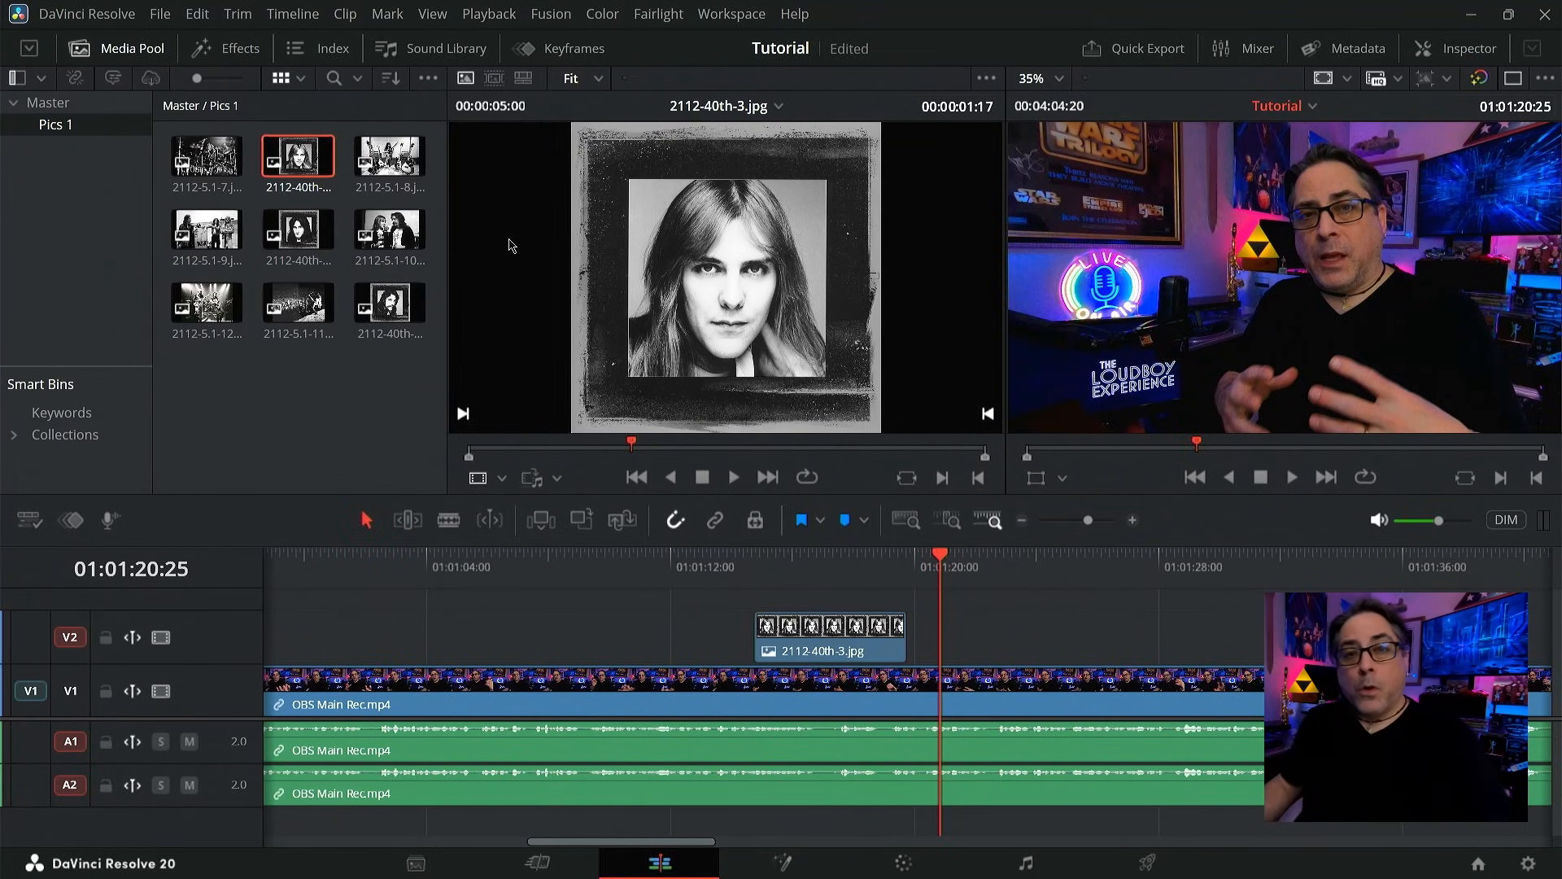
- Extend the end of the 2112-40th-3.jpg clip on V2 to a duration of about 21 seconds
click(819, 563)
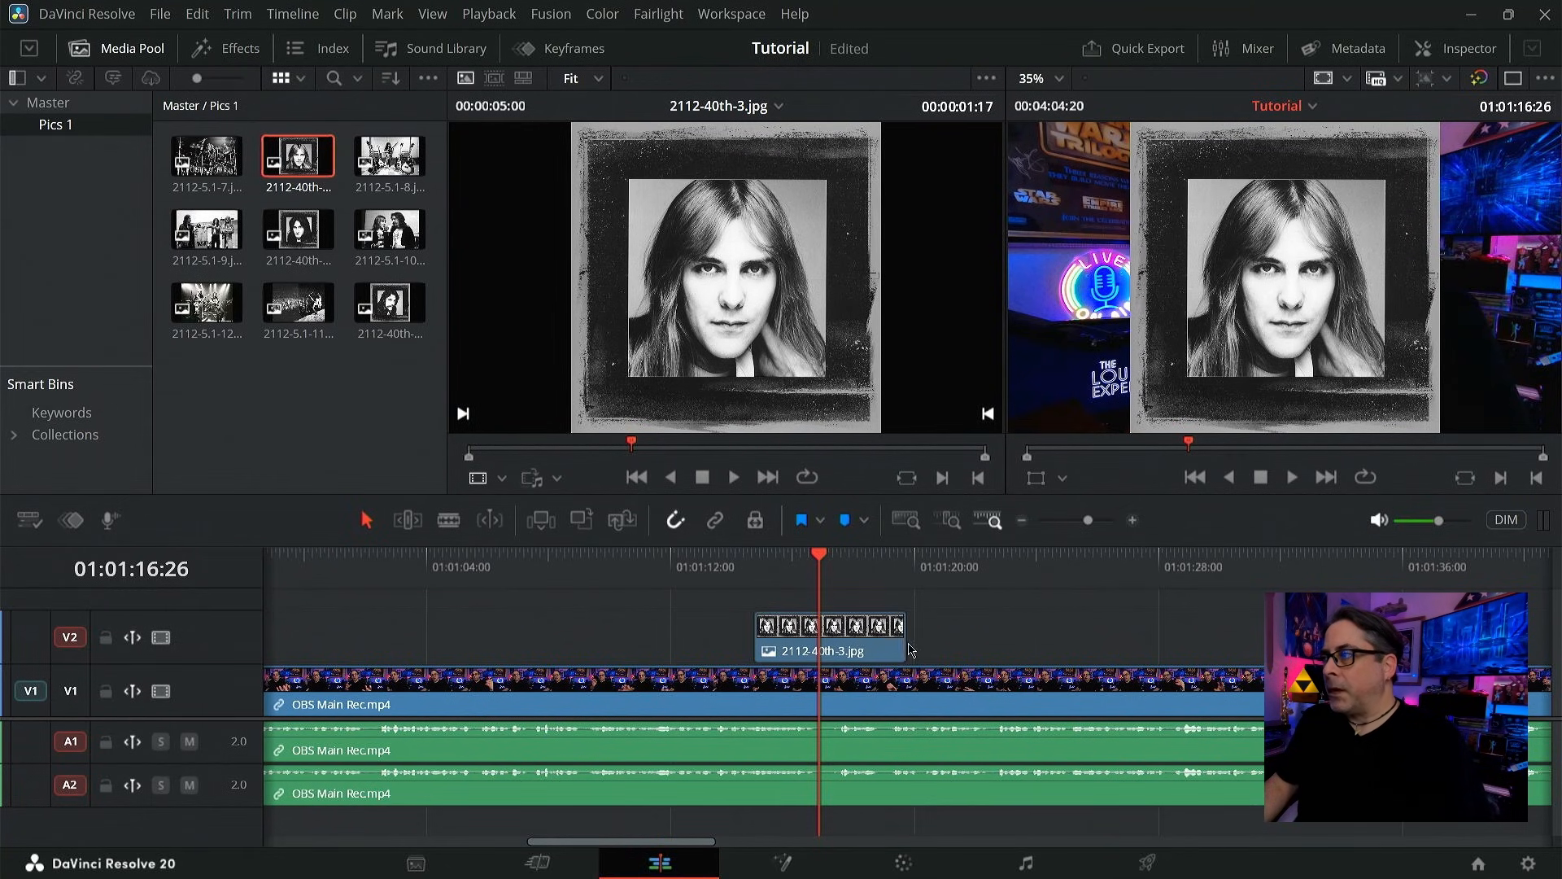
click(904, 643)
drag(909, 644, 1280, 633)
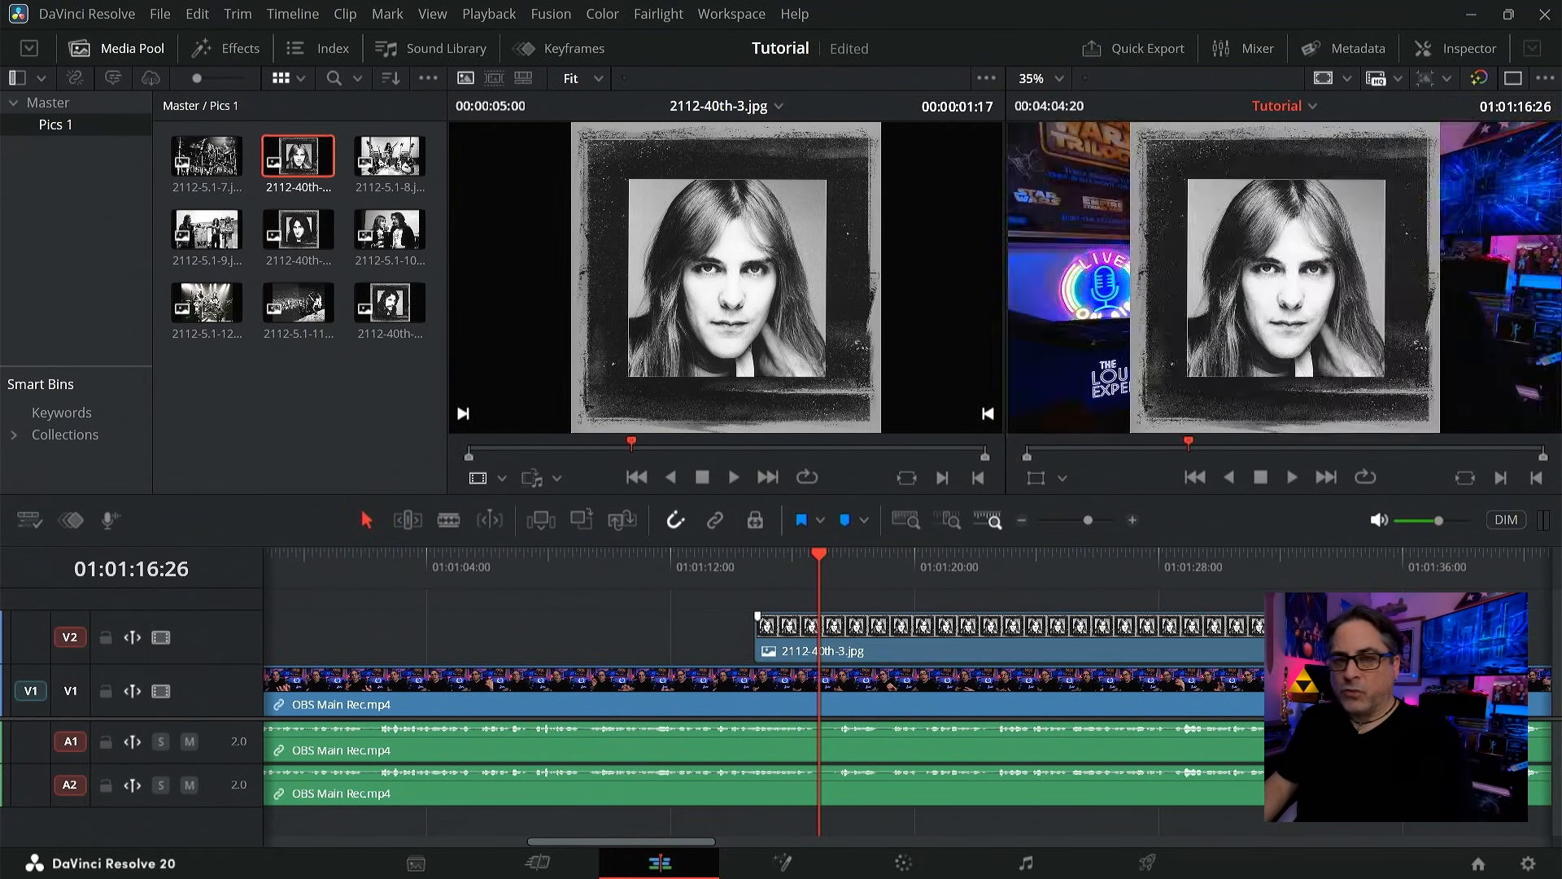
- Mark the extended still image's range to check its duration, clear the marks, and mark it again with the playhead at 01:01:22:05
click(1009, 576)
key(x)
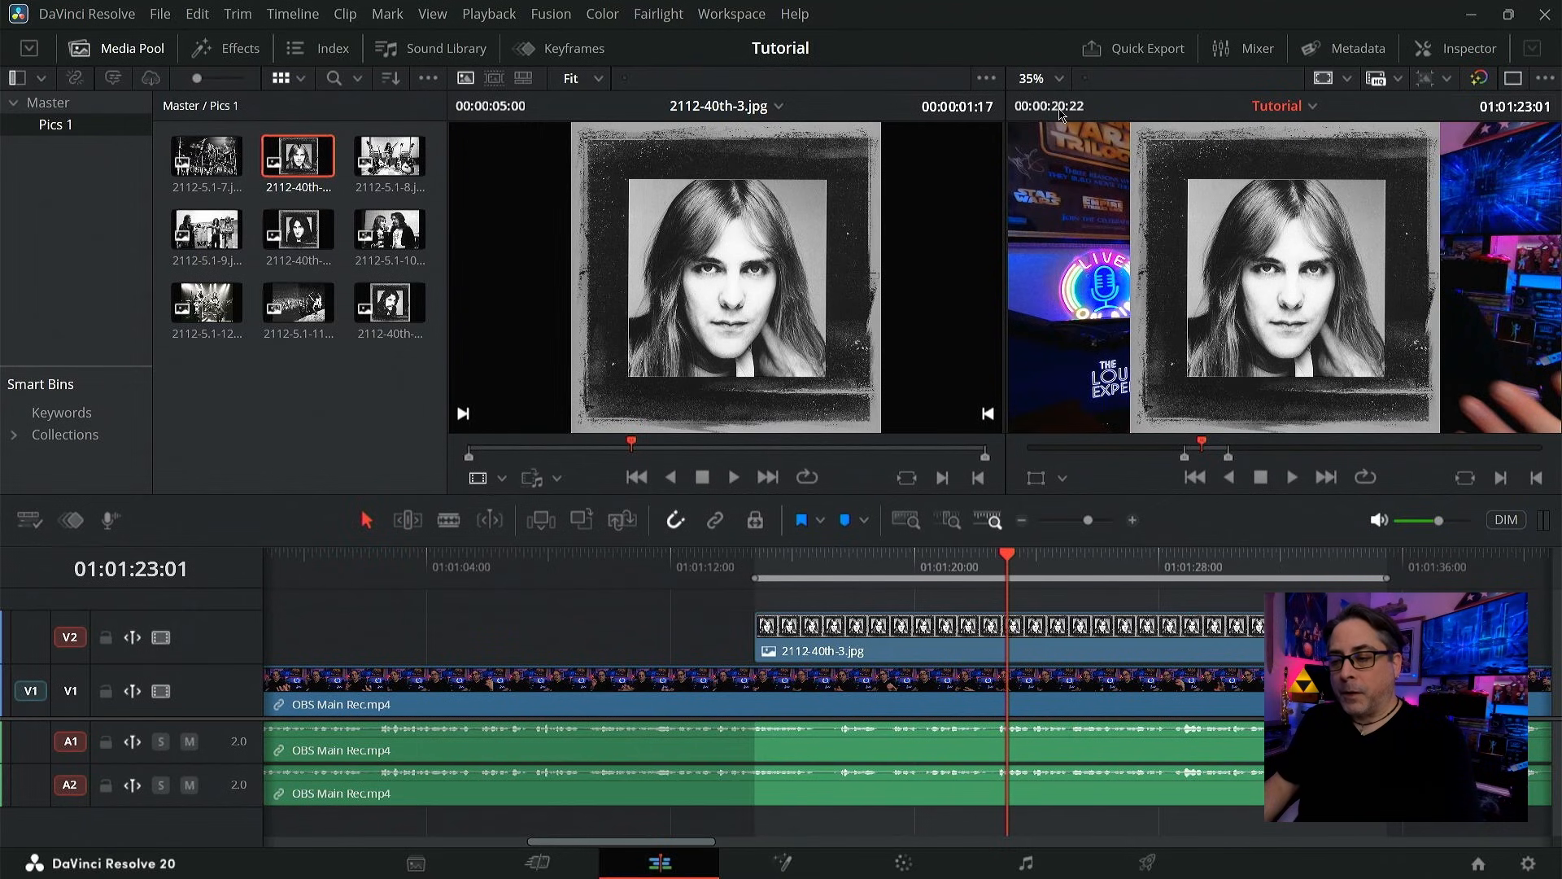
key(alt+x)
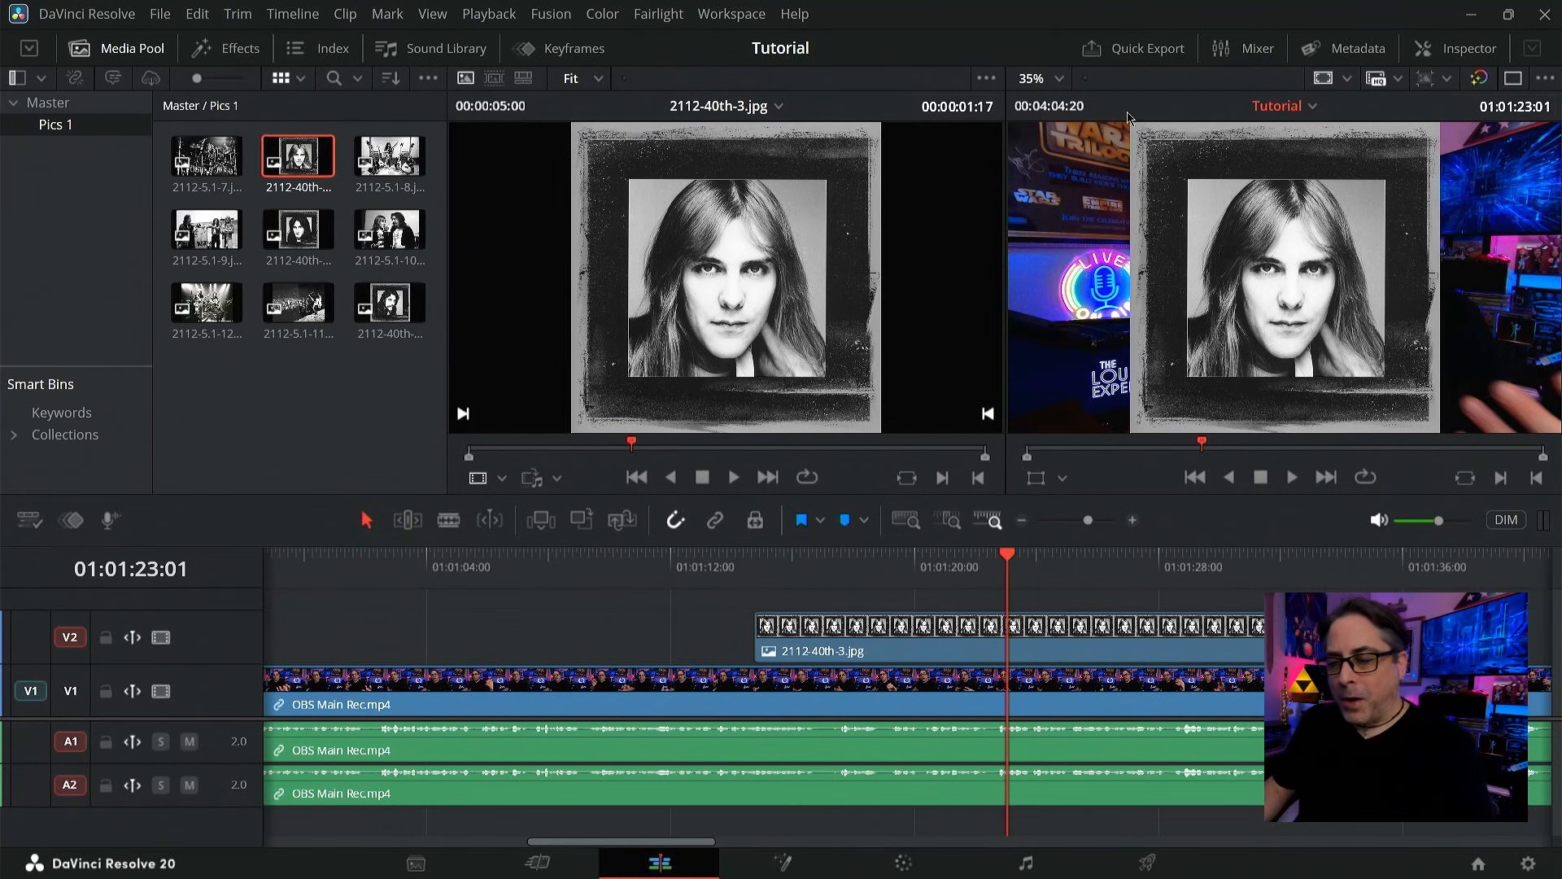
click(982, 571)
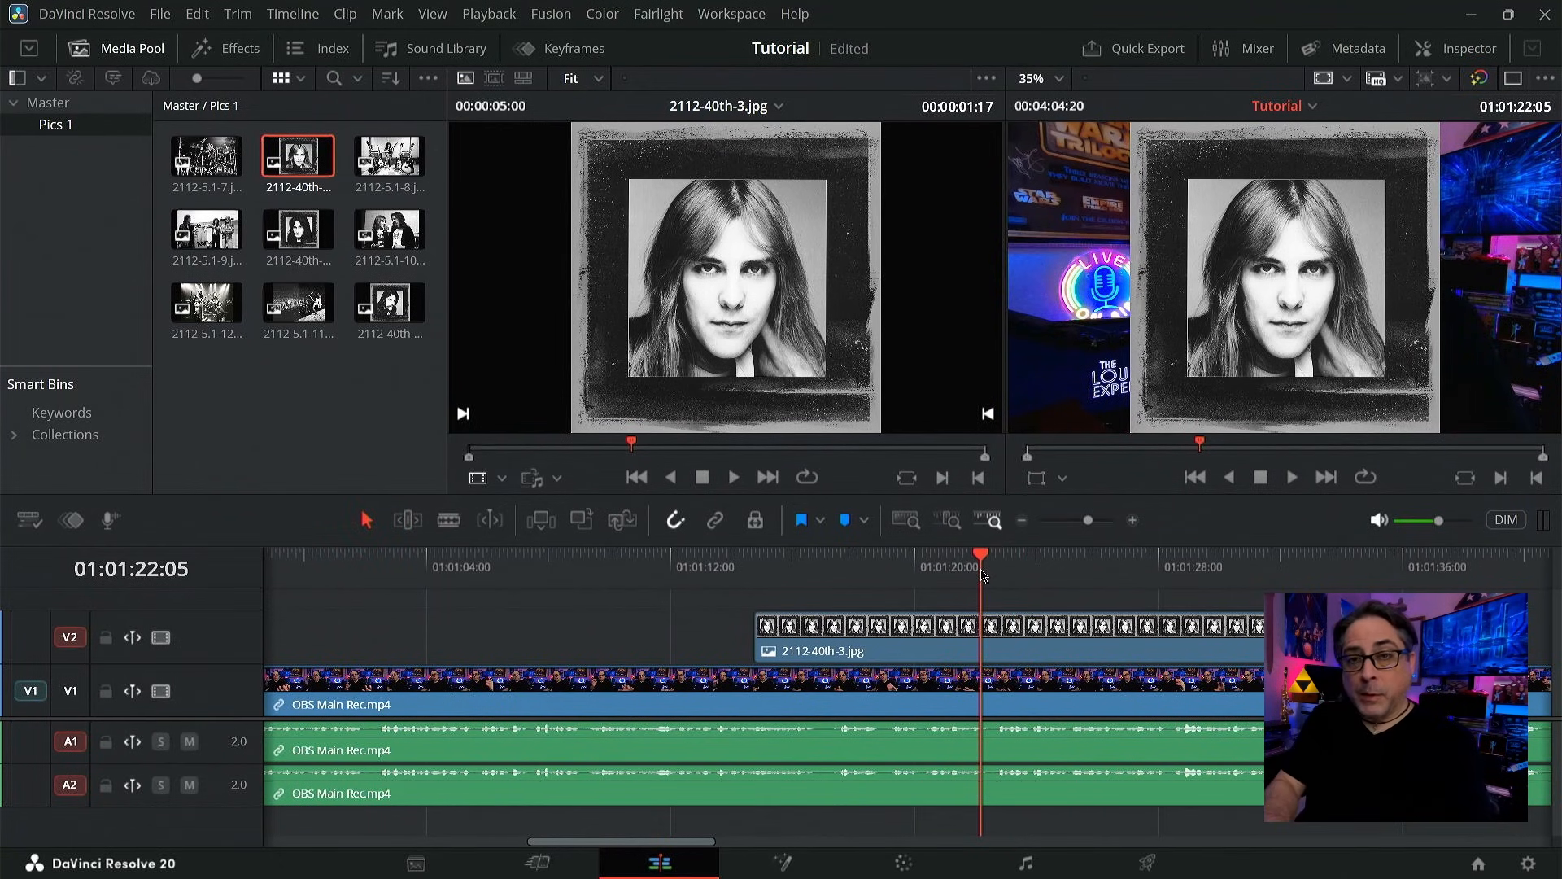
key(x)
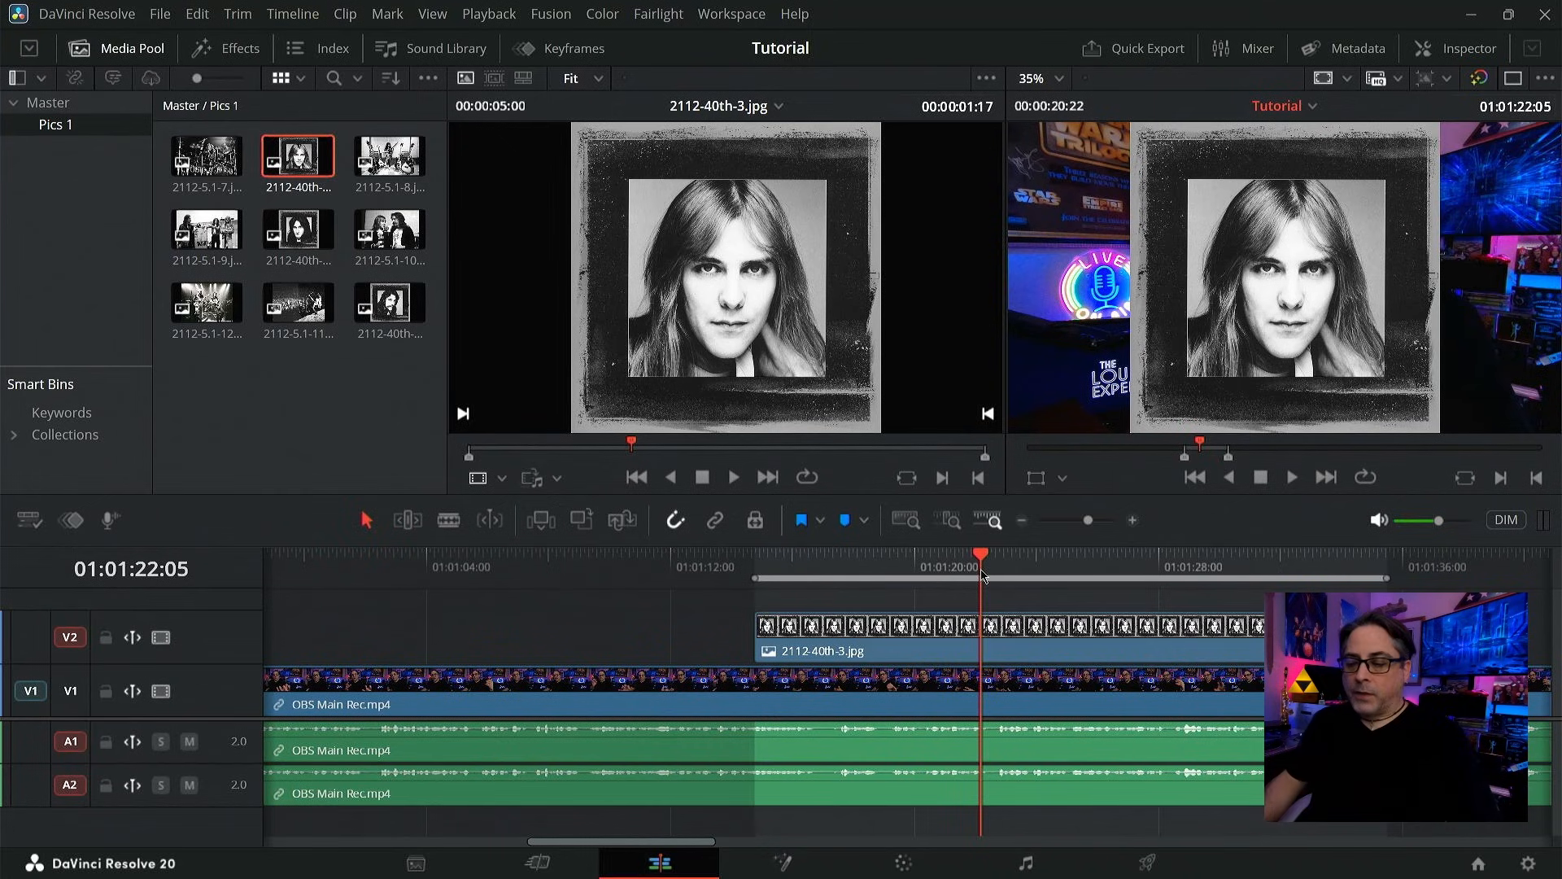
- Clear the in and out points and trim the end of the 2112-40th-3.jpg clip to a duration of about 15 seconds
click(1042, 572)
key(alt+x)
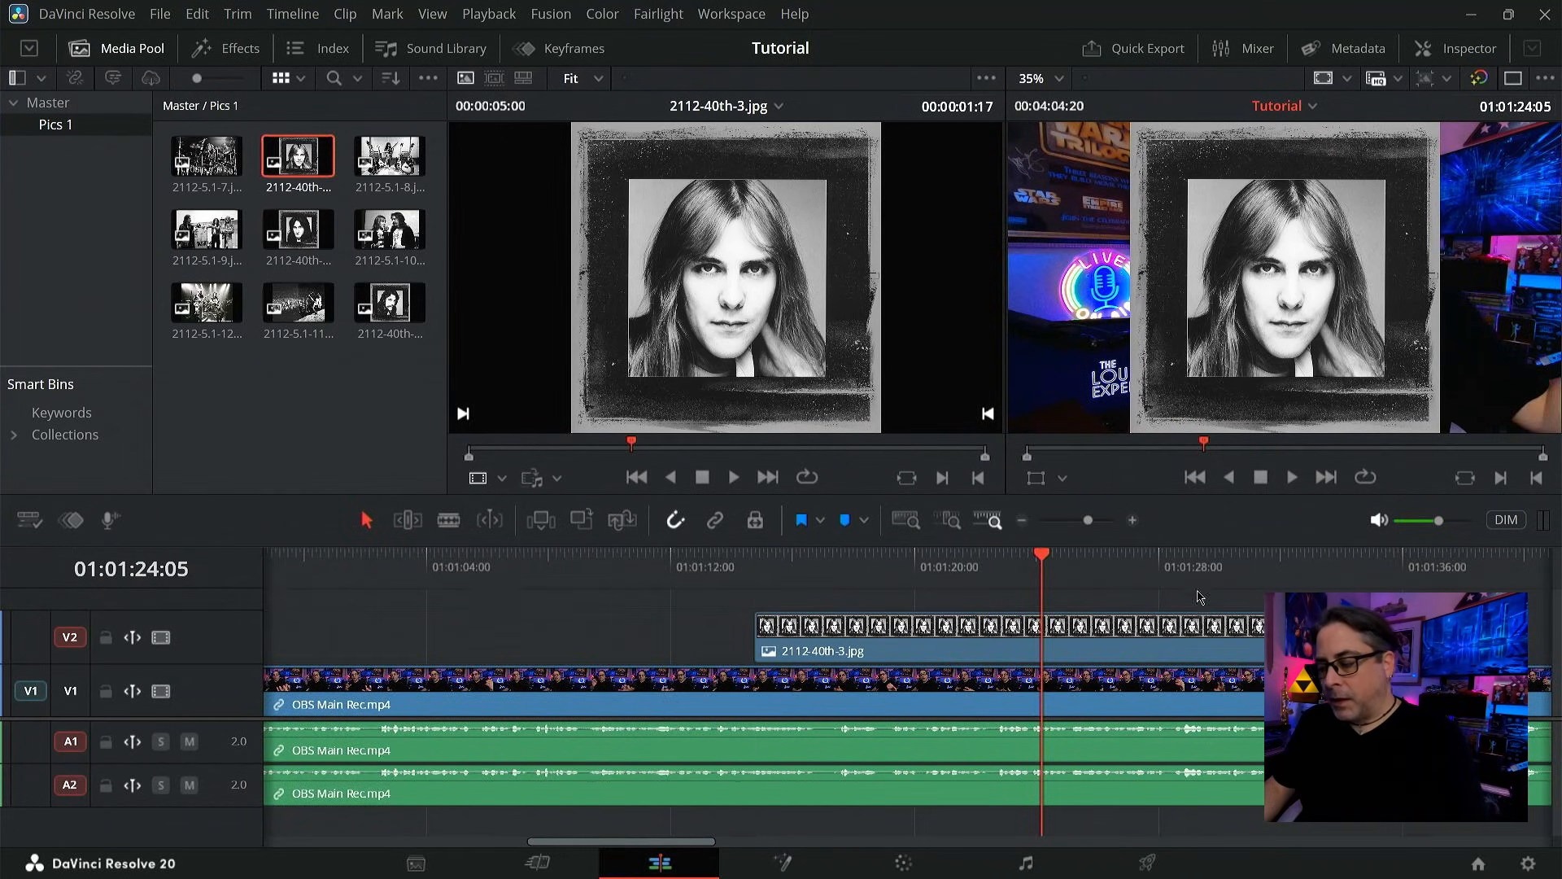
drag(1375, 648, 1218, 645)
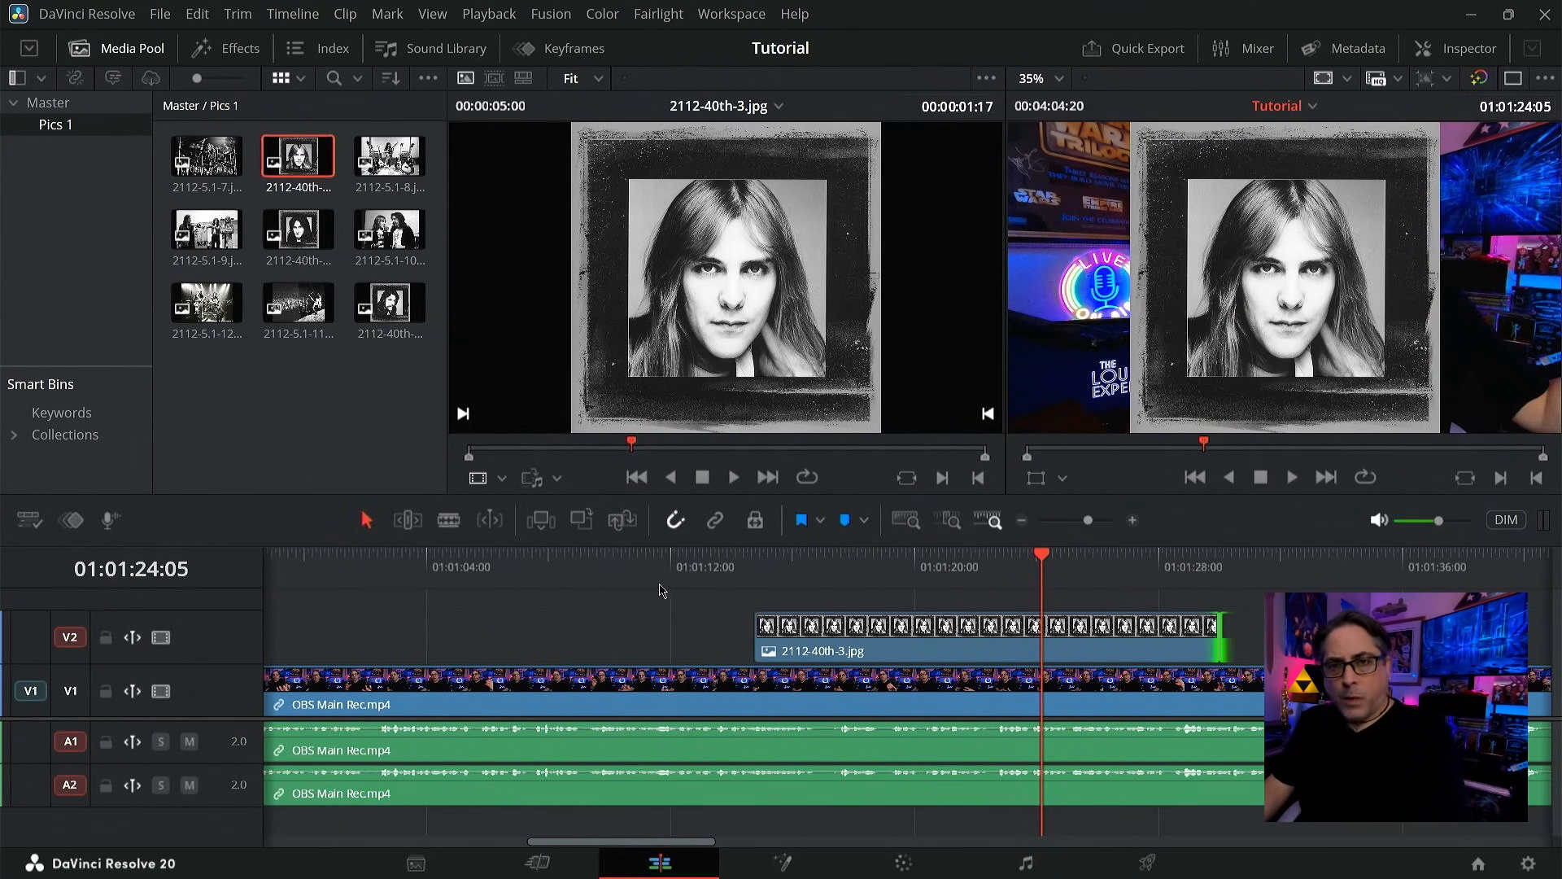
- Scrub around the start of the still image to check where it appears, and return the playhead to 01:01:04:00
drag(488, 573, 442, 571)
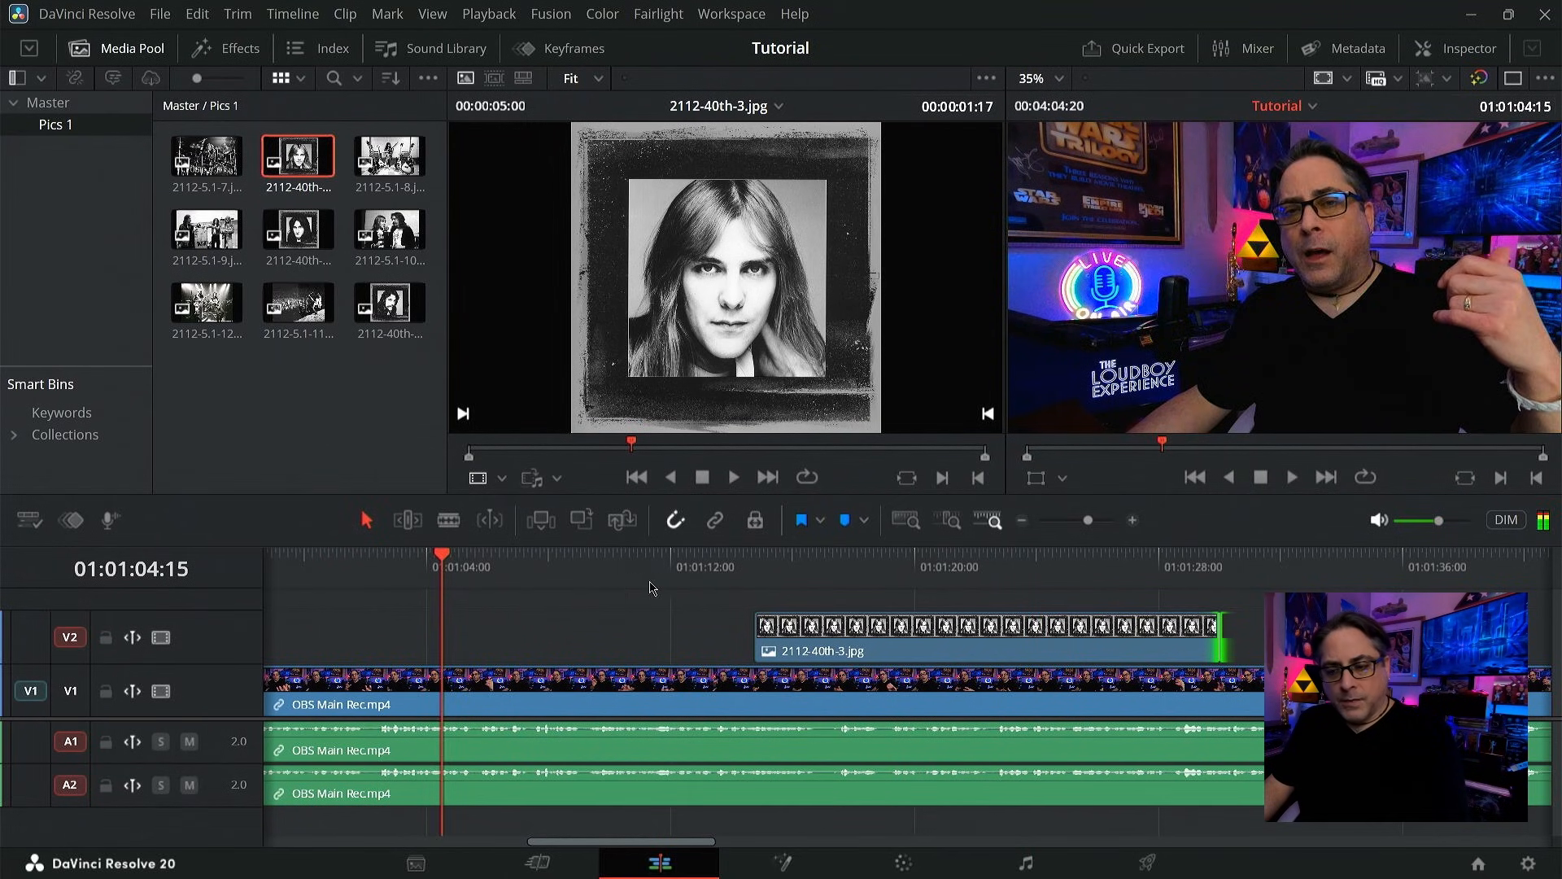
click(752, 575)
click(724, 575)
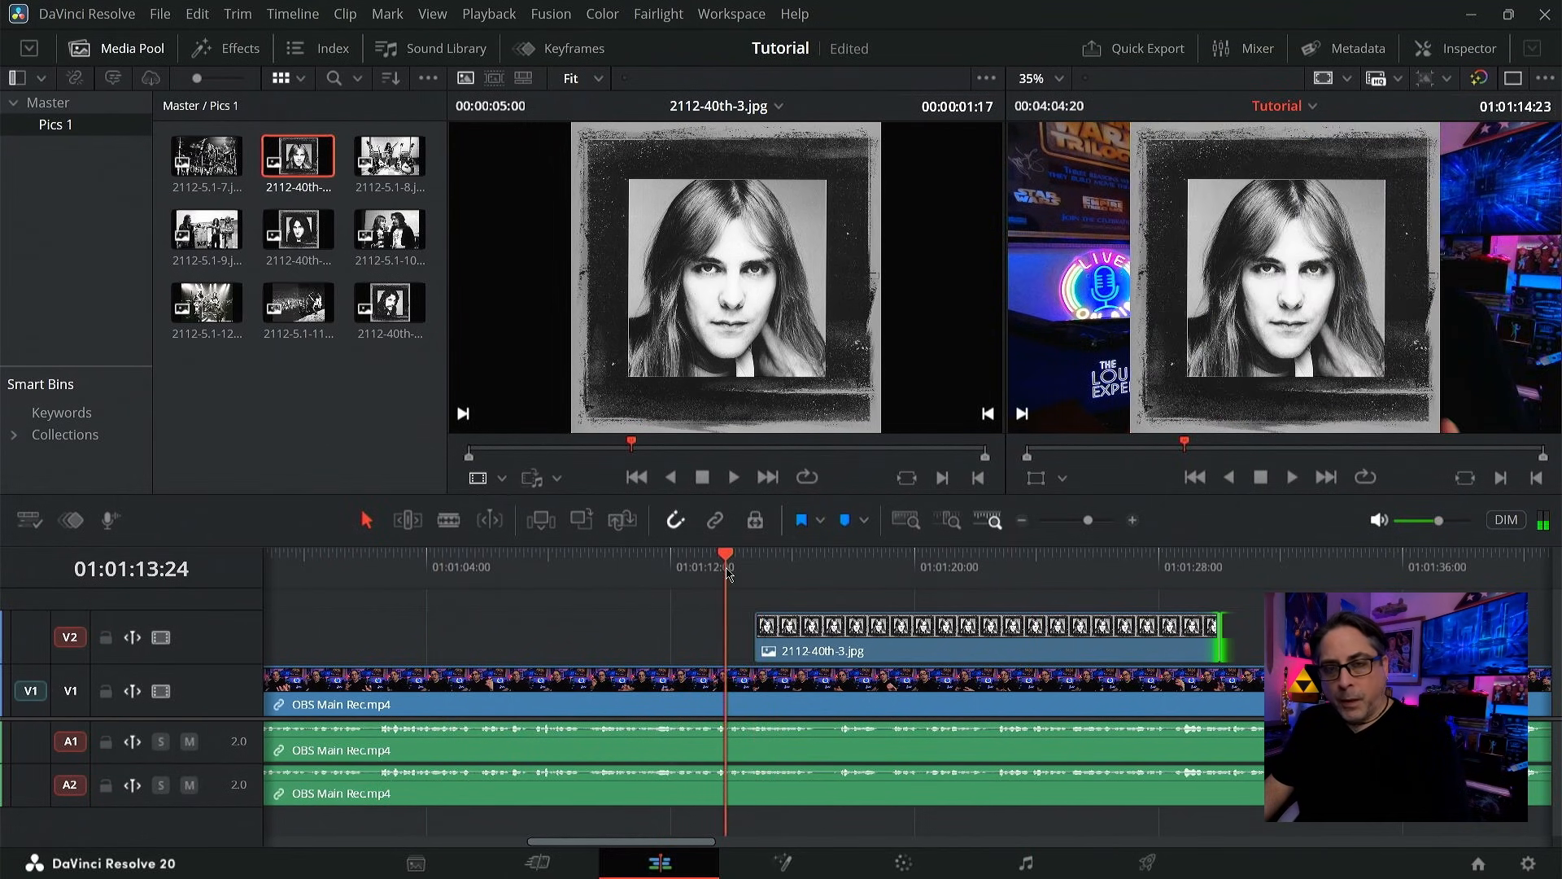
click(753, 575)
click(726, 578)
drag(726, 577, 427, 573)
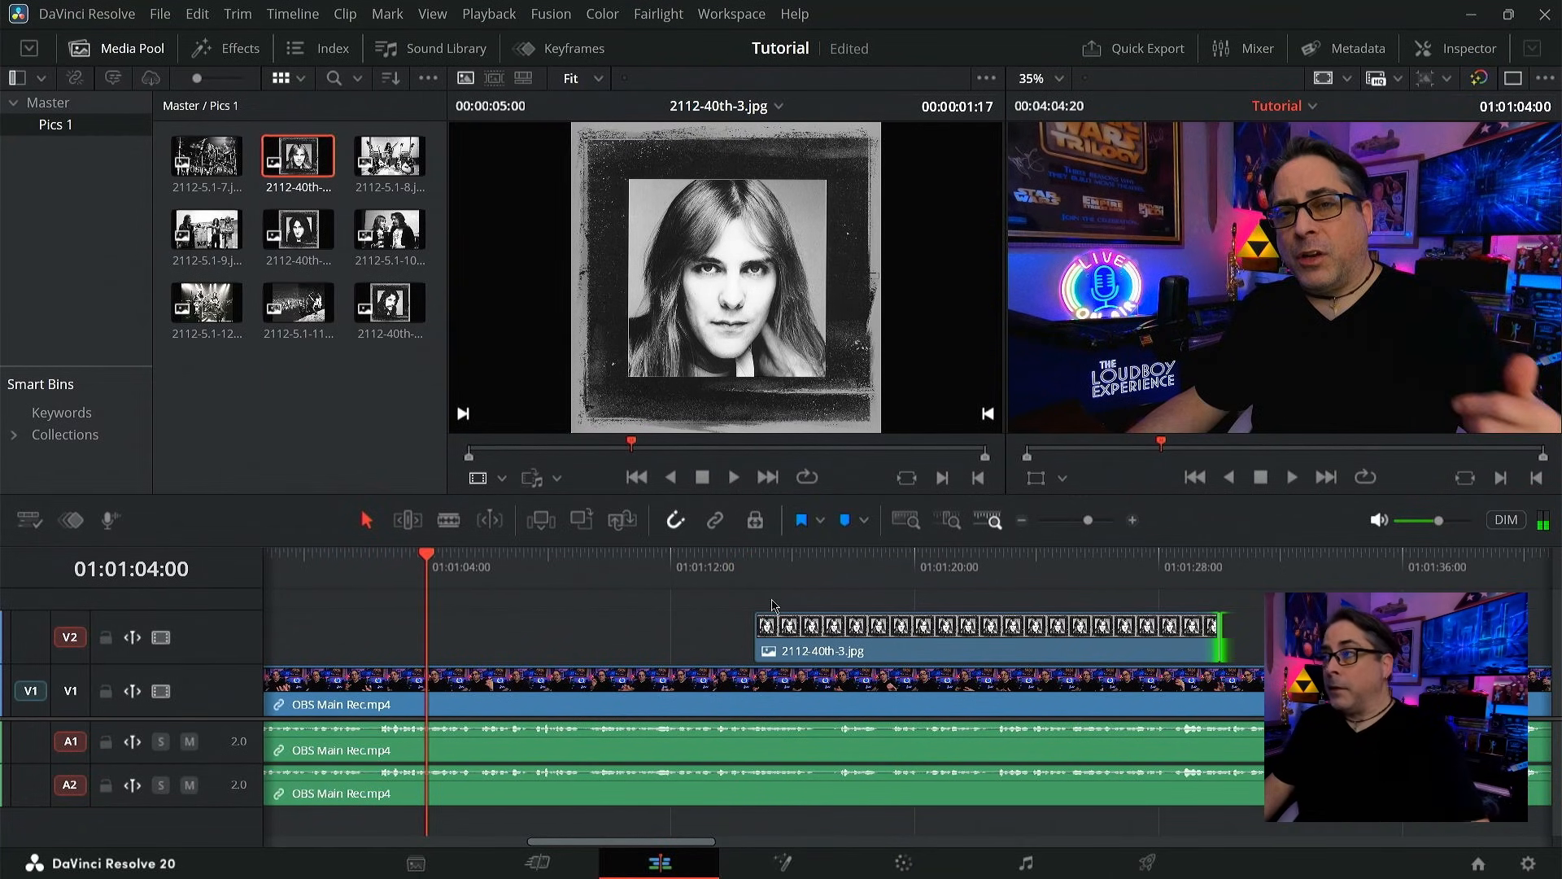
- Move the 2112-40th-3.jpg clip earlier on V2 so it starts at about 01:01:07:24, and put the playhead at its start
click(824, 646)
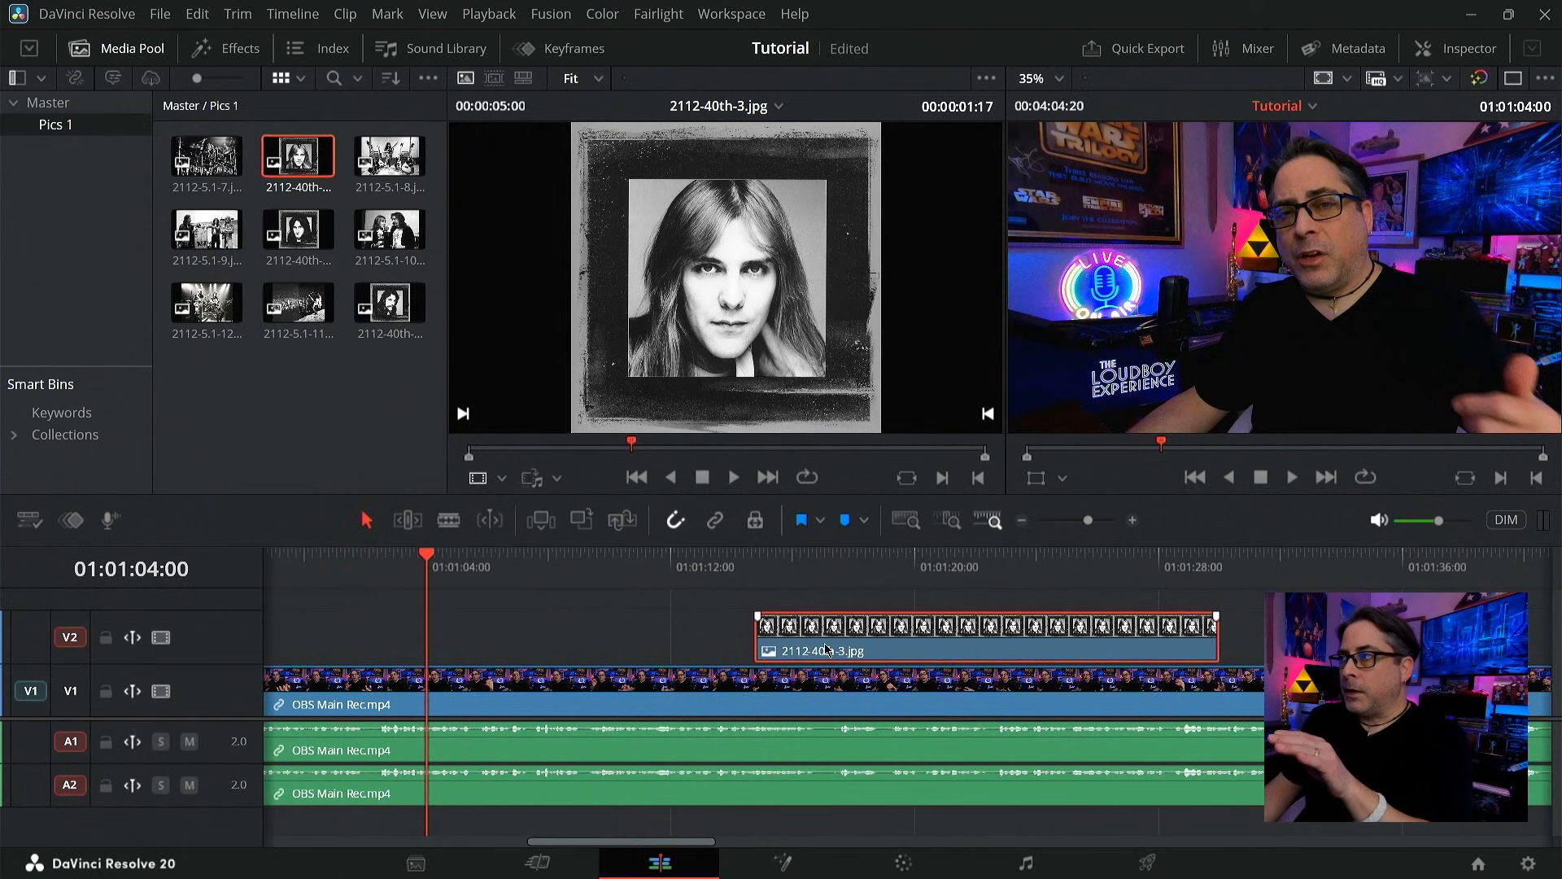
mouse_move(824, 648)
mouse_down()
mouse_move(583, 650)
mouse_move(817, 650)
mouse_move(782, 651)
mouse_move(795, 658)
mouse_up()
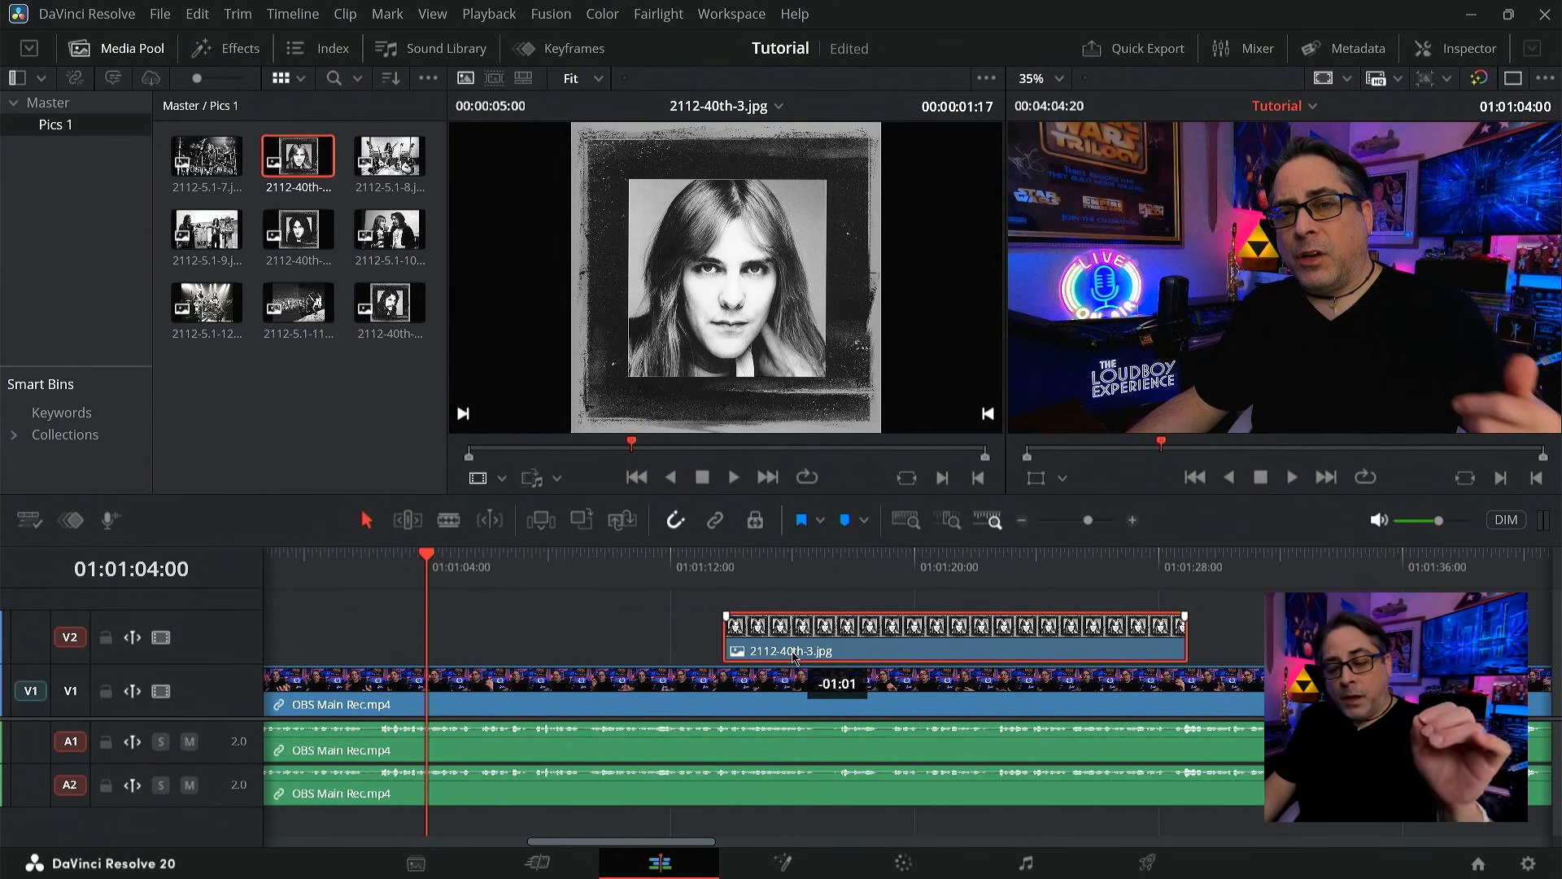
drag(795, 659, 699, 655)
click(543, 560)
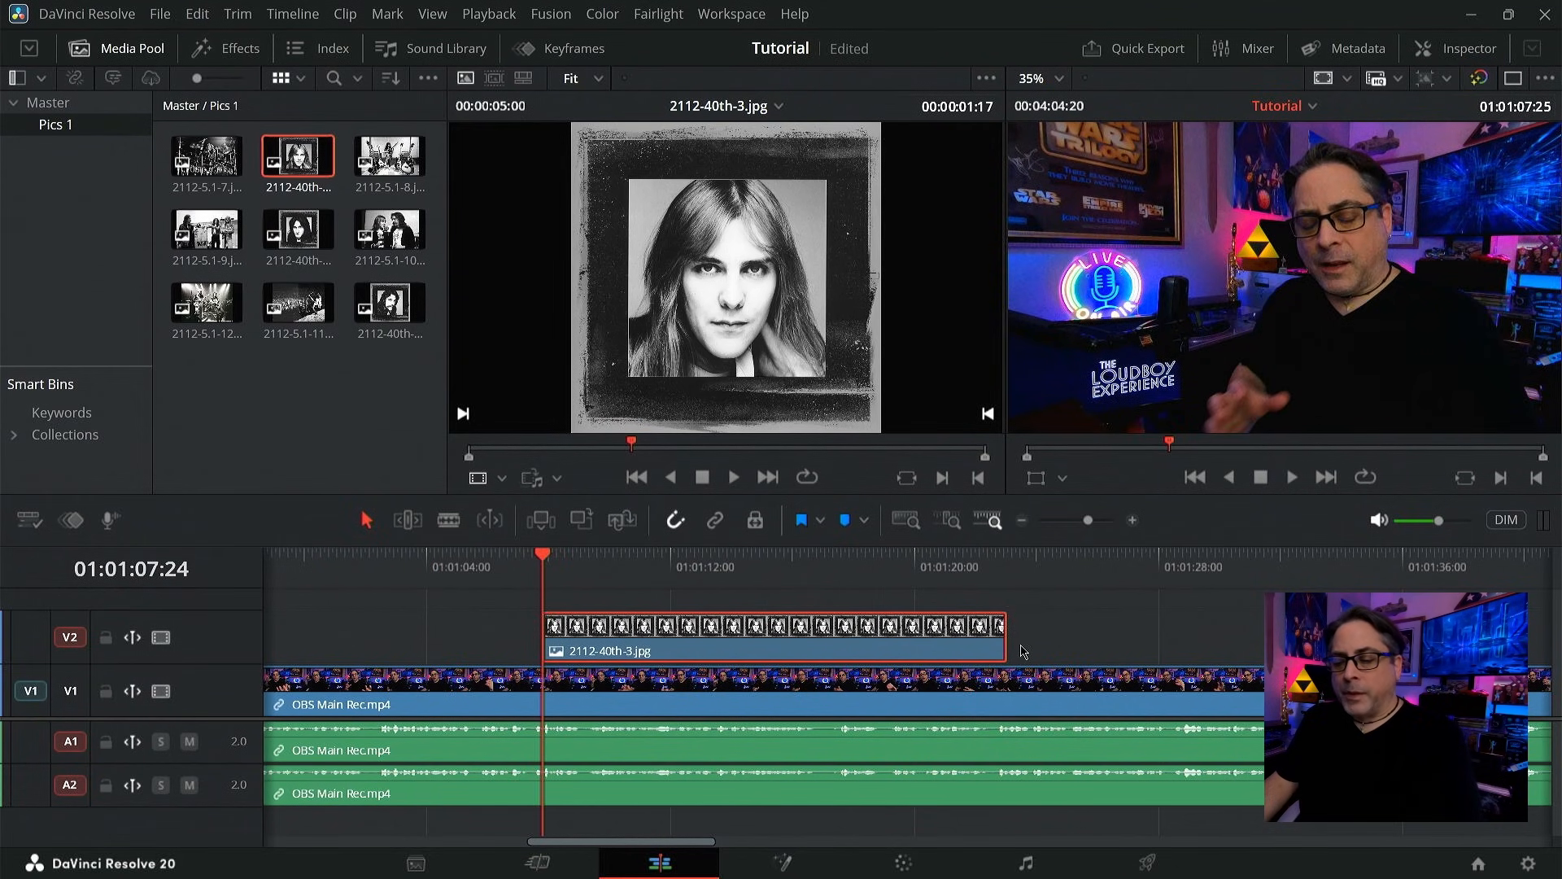
- Trim the end of the 2112-40th-3.jpg clip on V2 to a duration of about 9 seconds
drag(1004, 646, 826, 641)
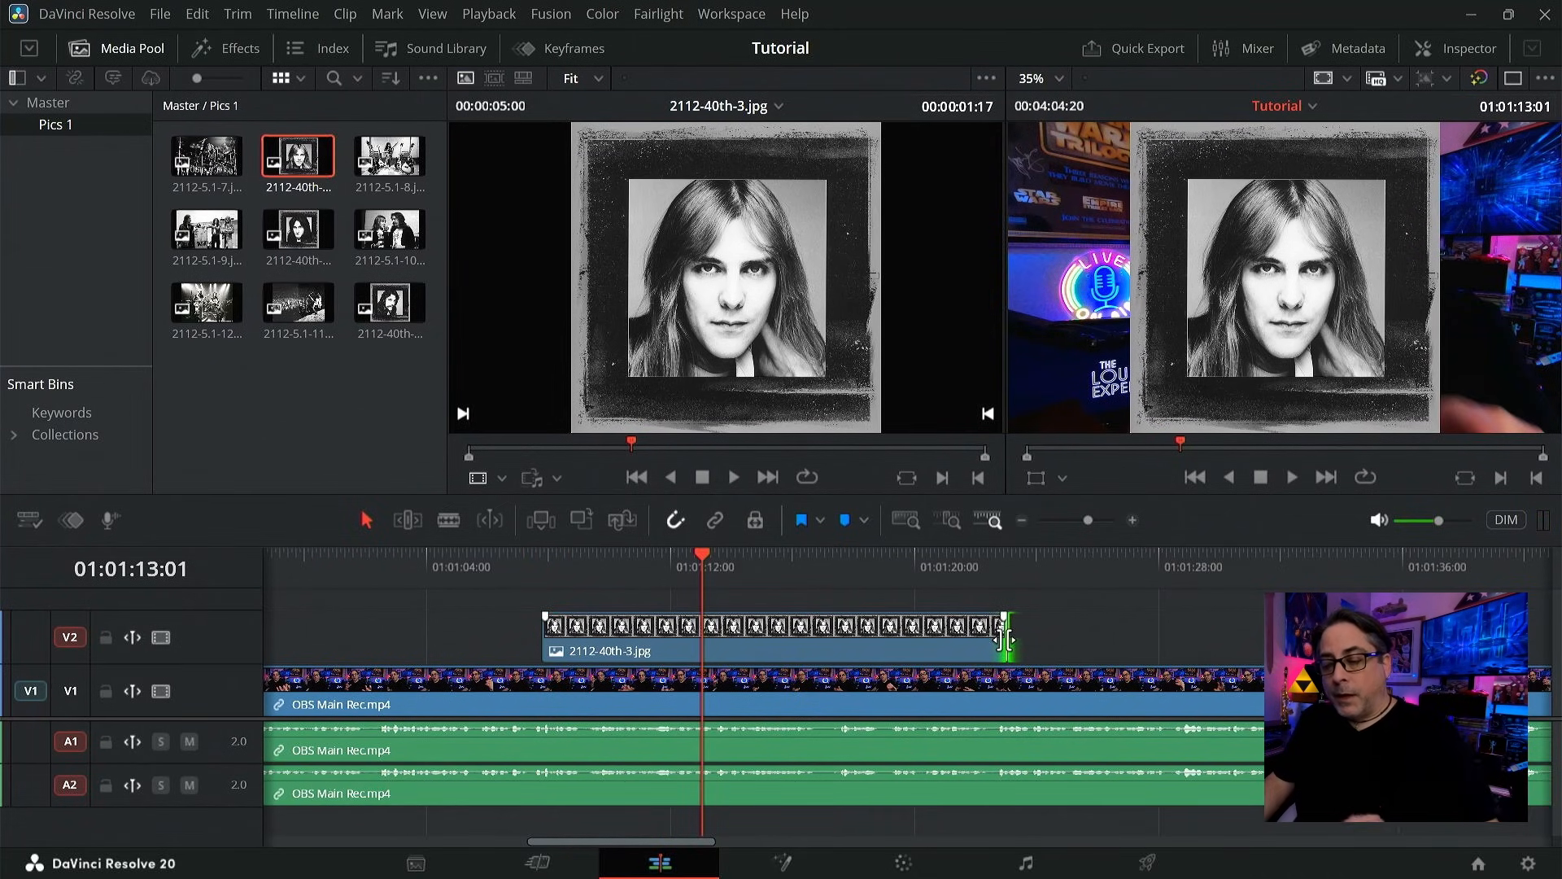
drag(1005, 640, 961, 645)
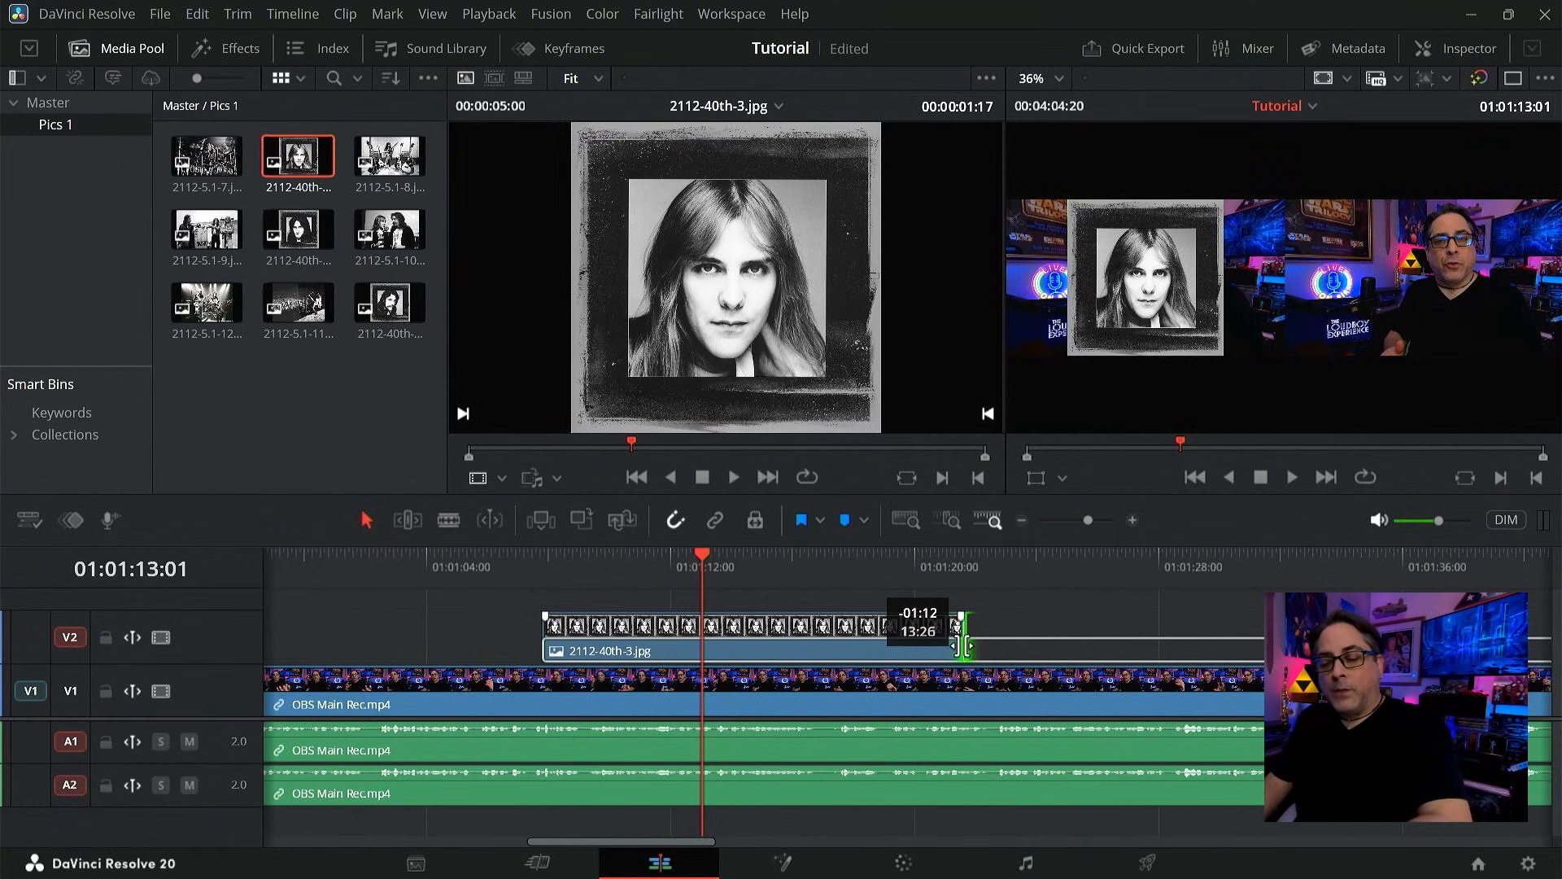
drag(961, 645, 819, 643)
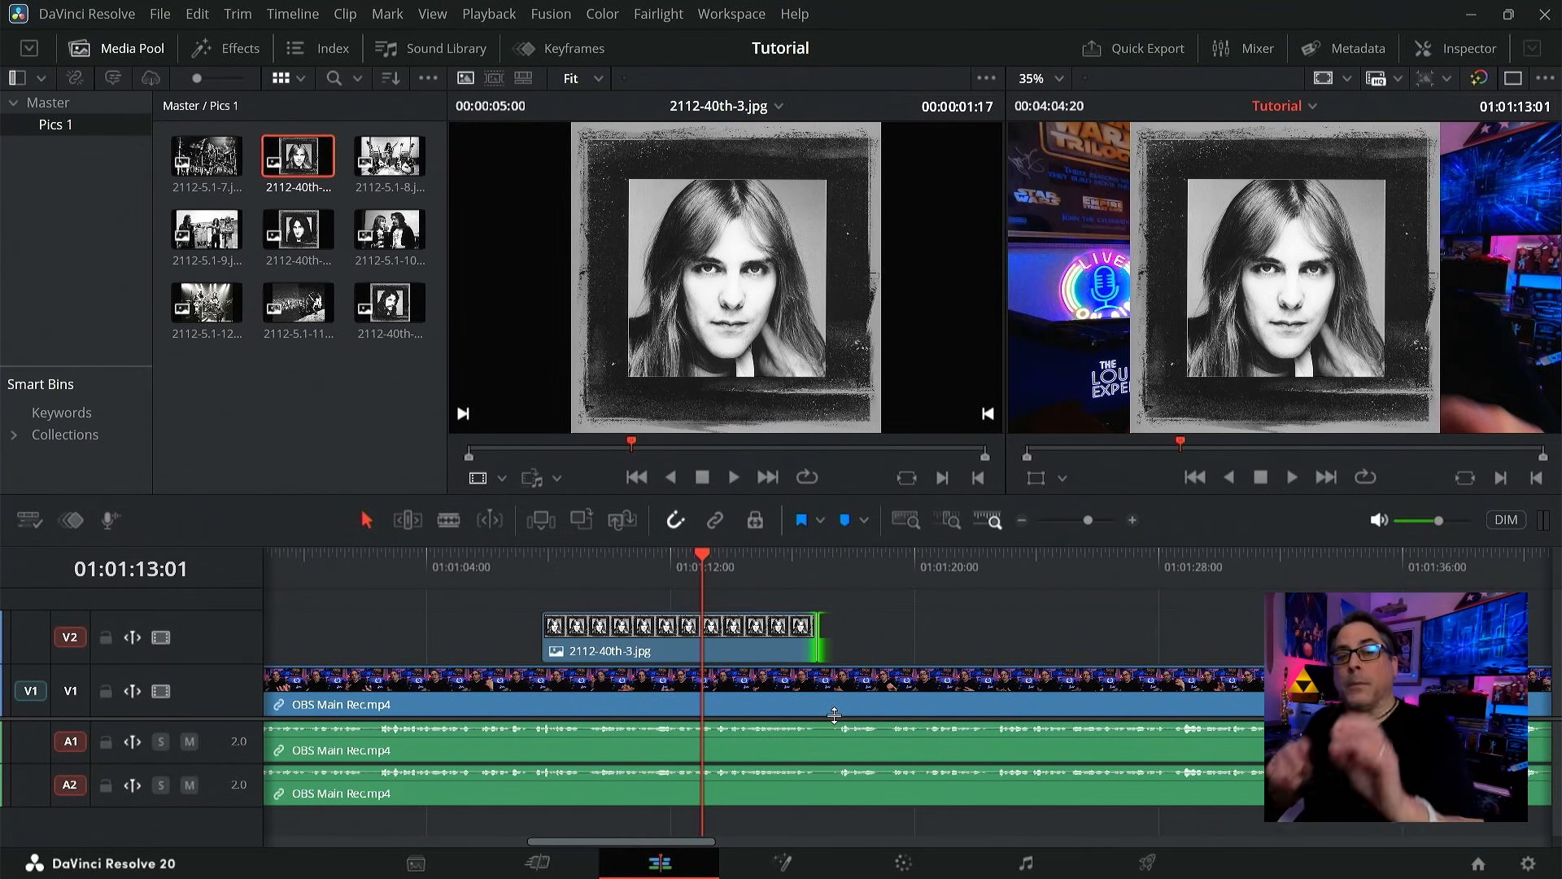
- Park the playhead at 01:01:14:27 over the still image and select the V2 clip, followed by the main video clip on V1
click(760, 572)
click(918, 641)
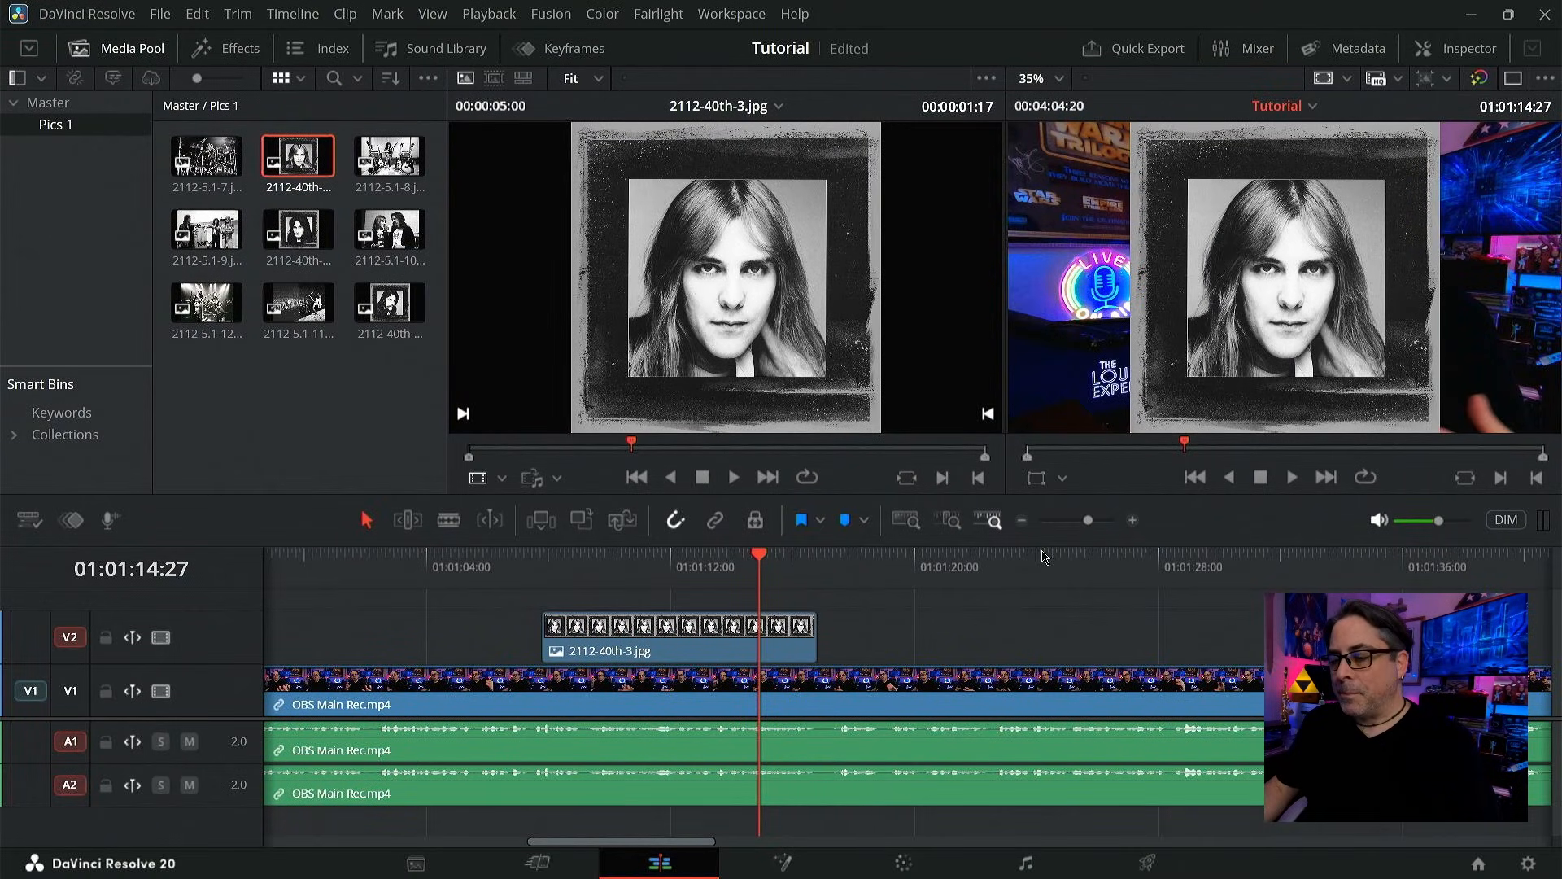
click(705, 634)
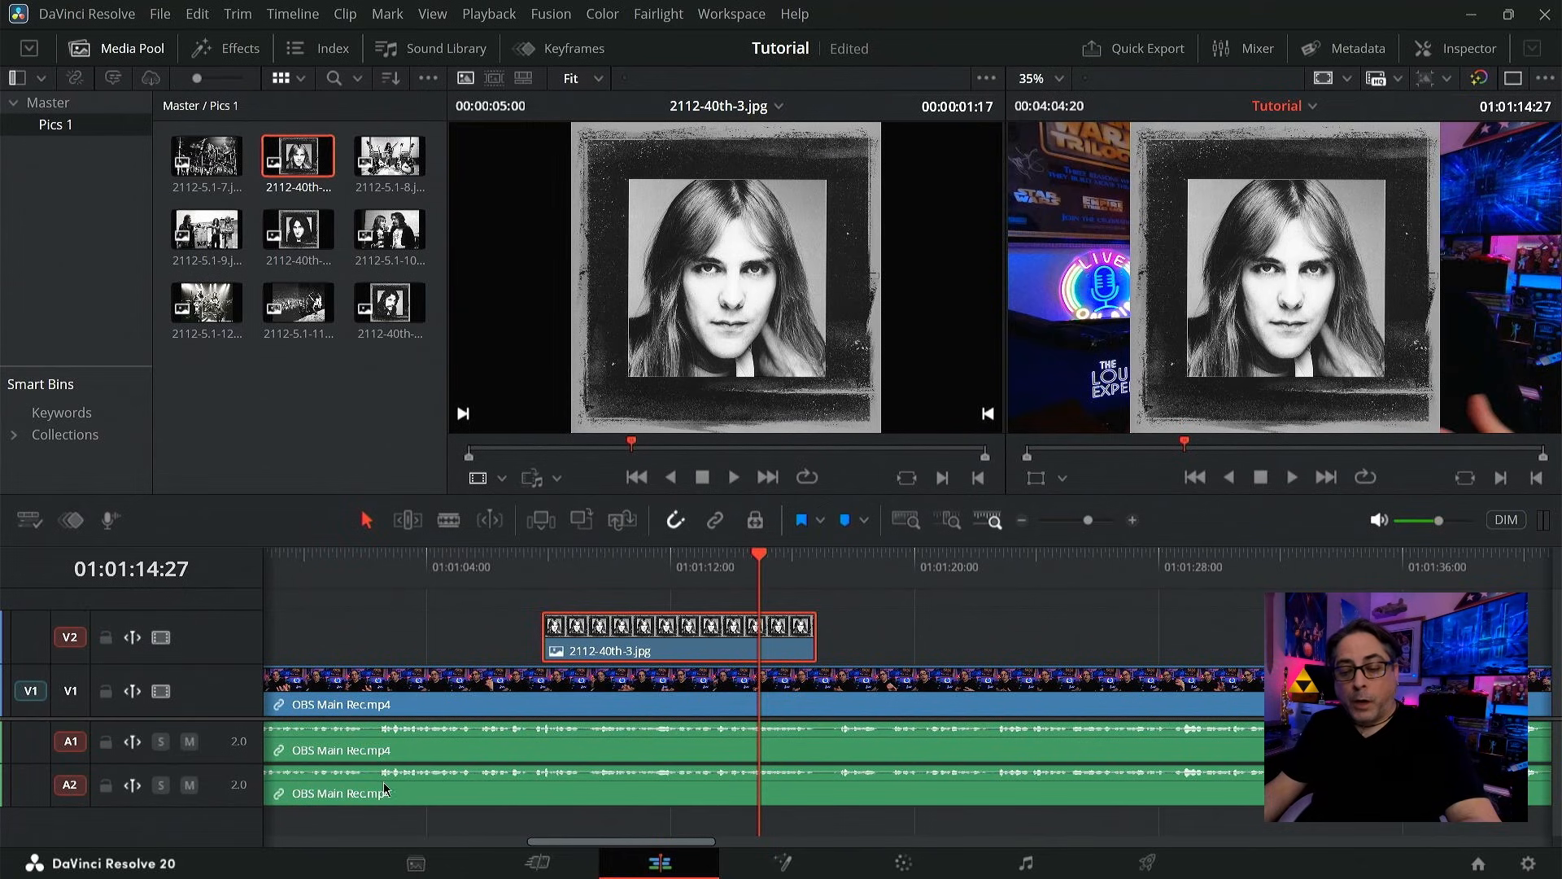
click(411, 704)
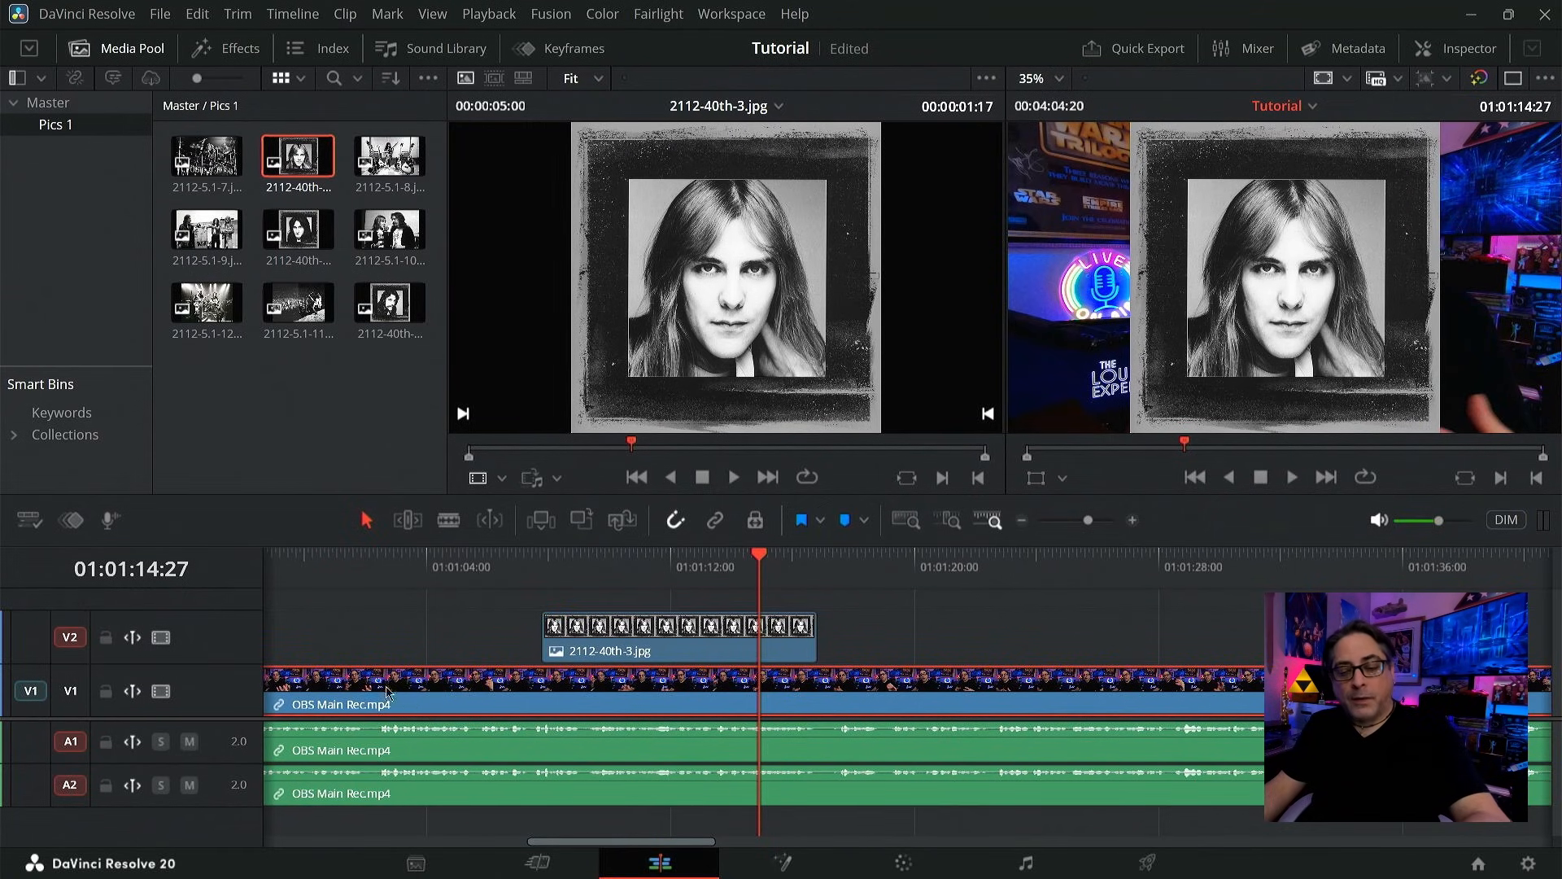
- Switch the active video track from V2 to V1 and back to V2
click(71, 690)
click(71, 637)
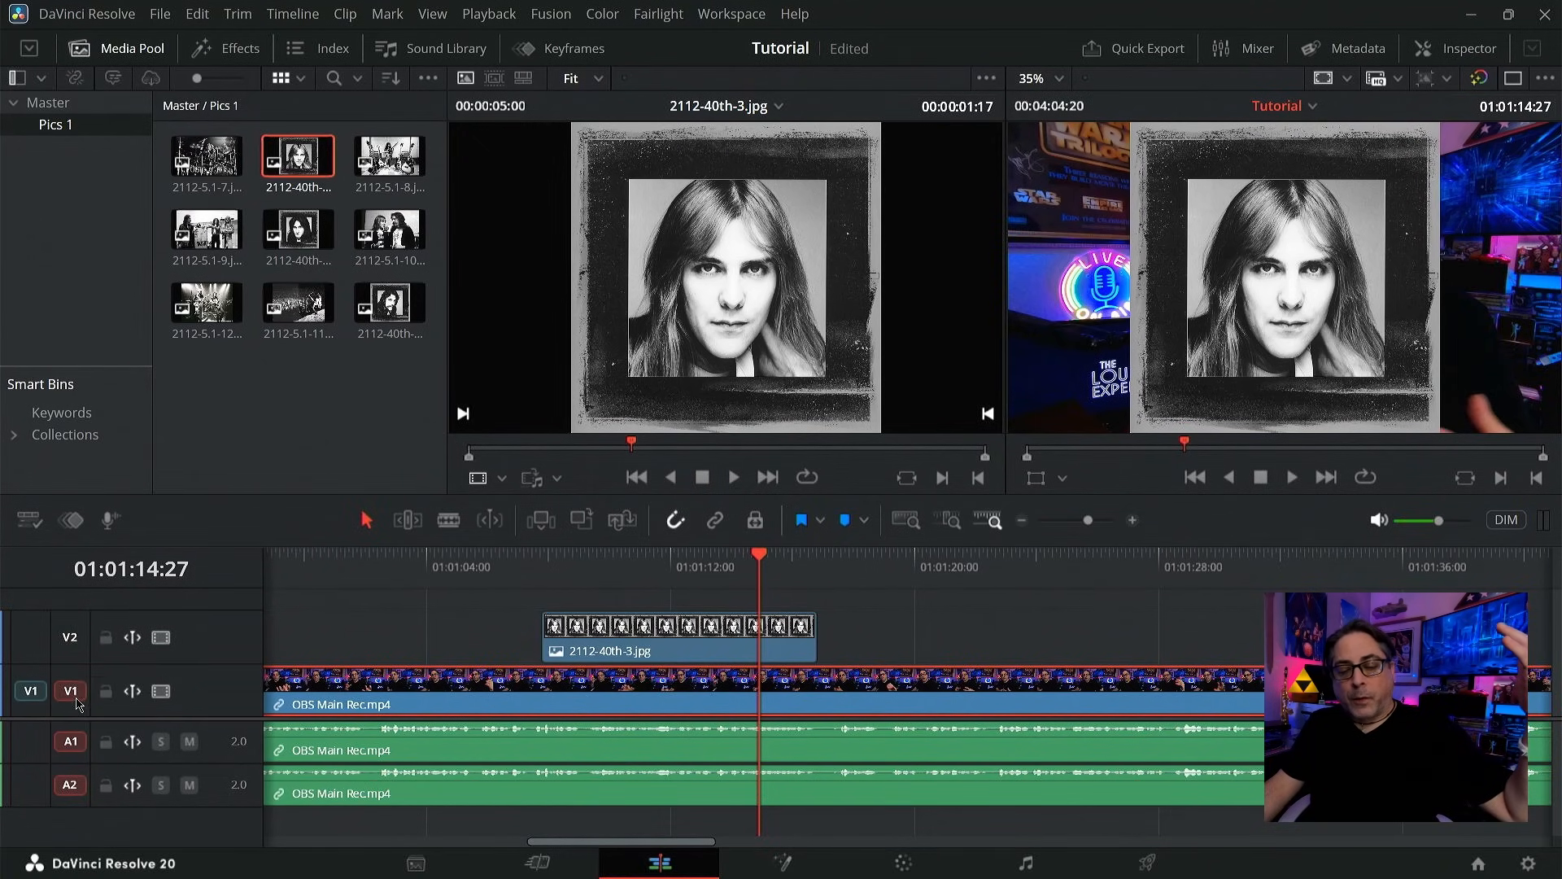
click(70, 637)
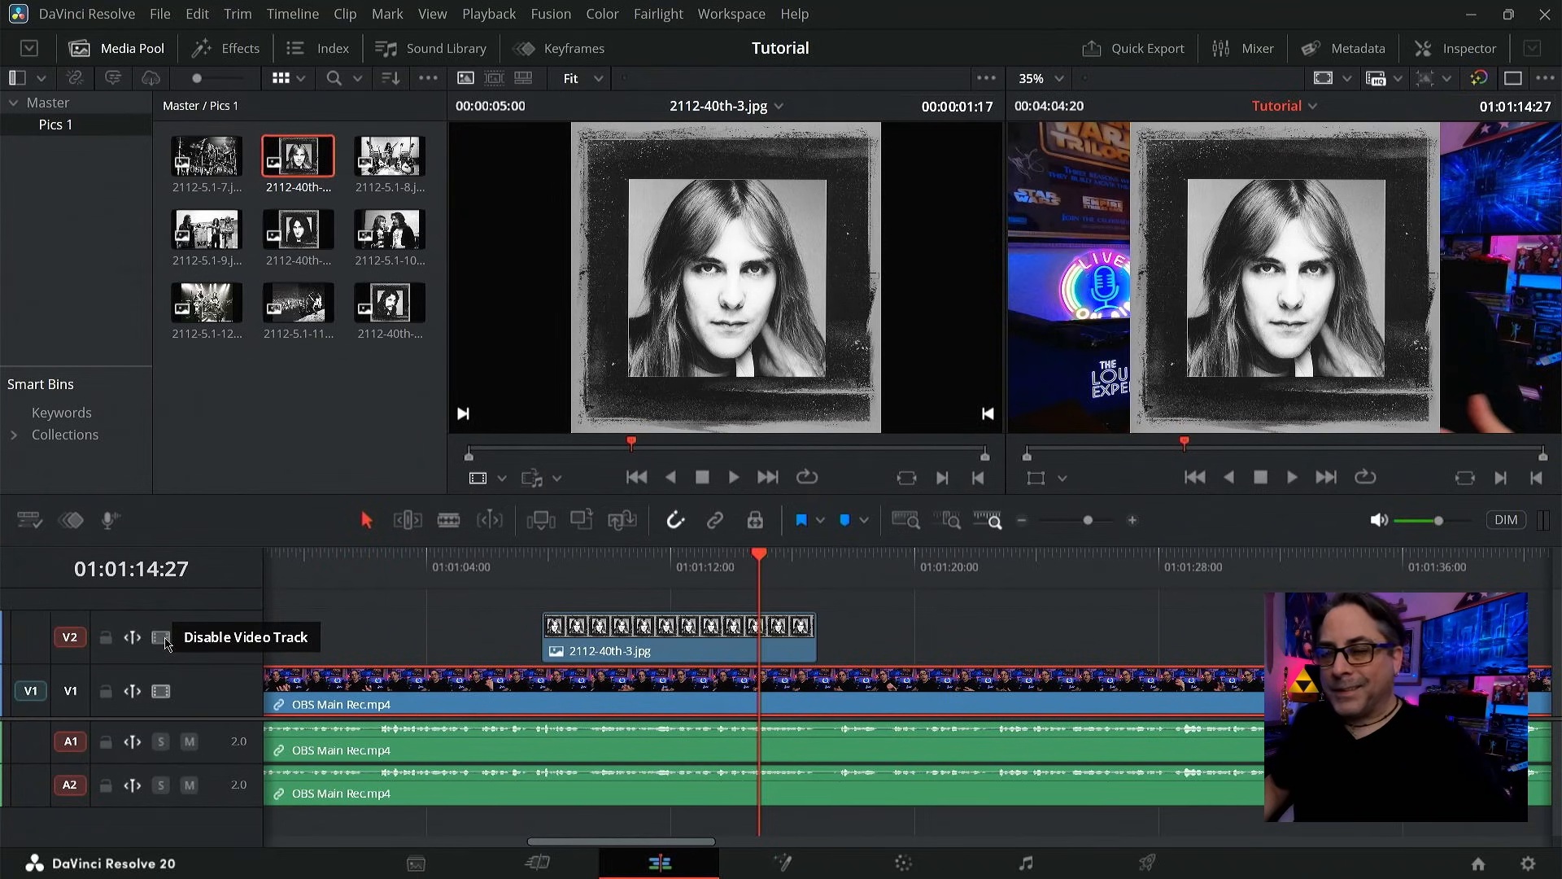
- Disable and re-enable the V2 video track several times to compare the picture with and without the still image
click(163, 640)
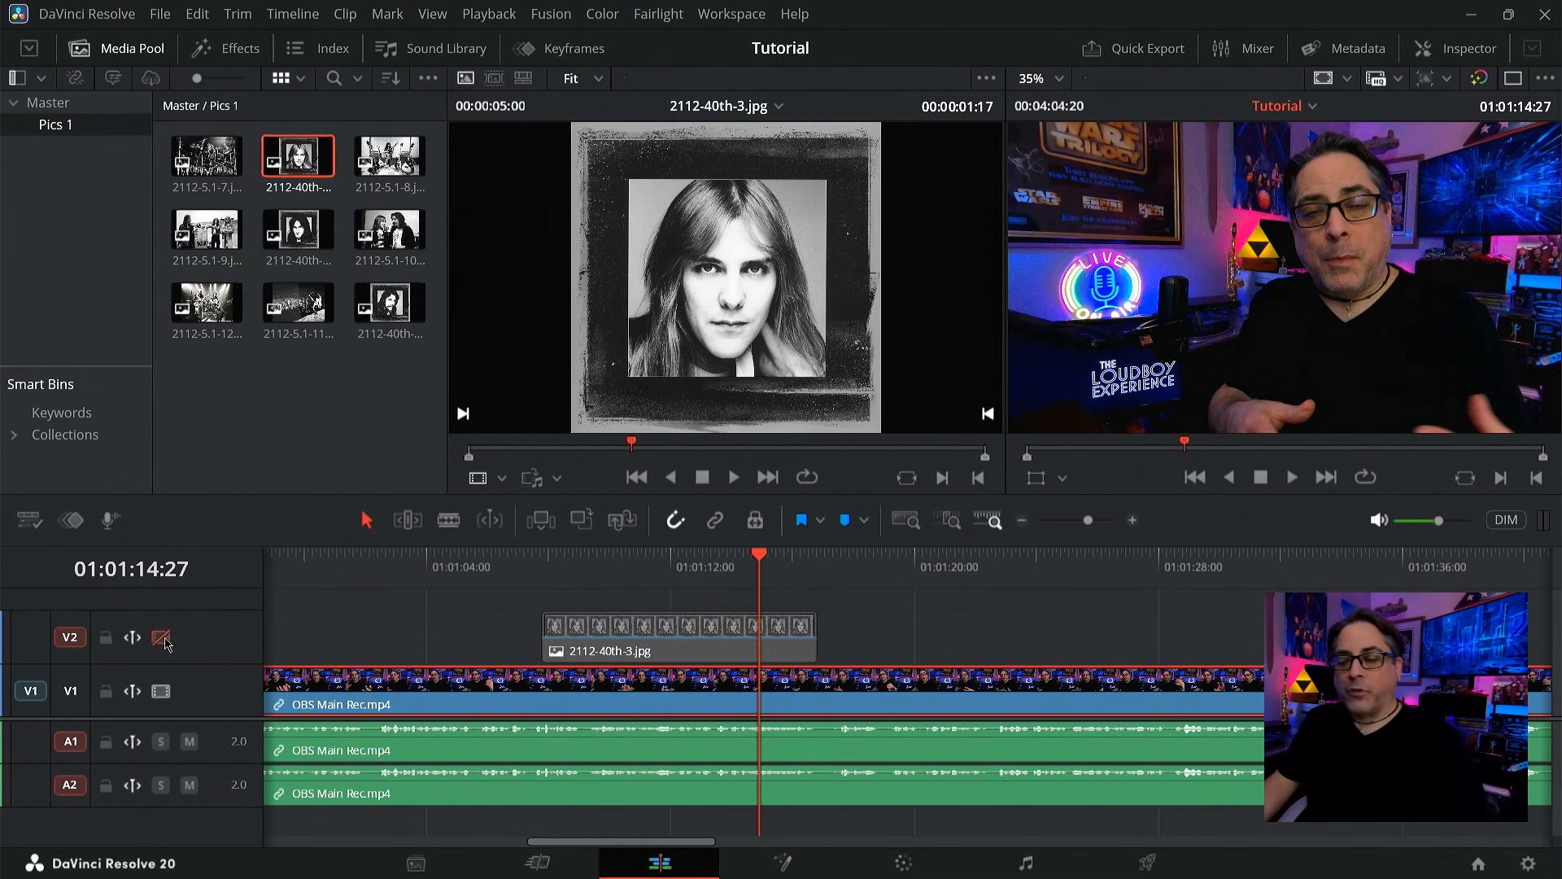
click(163, 640)
click(163, 640)
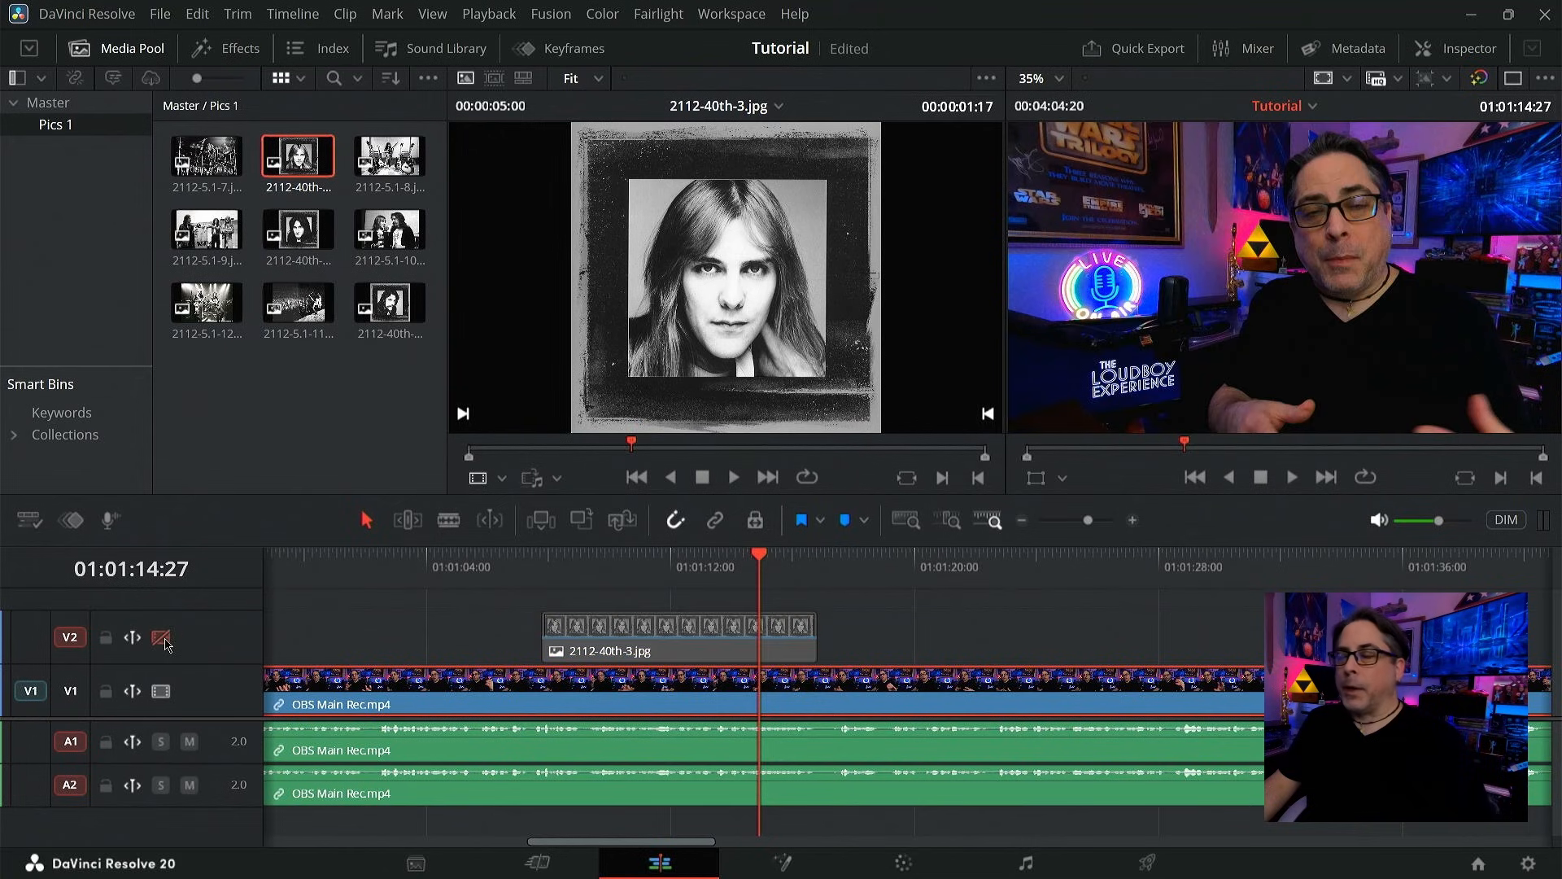
click(163, 640)
click(163, 640)
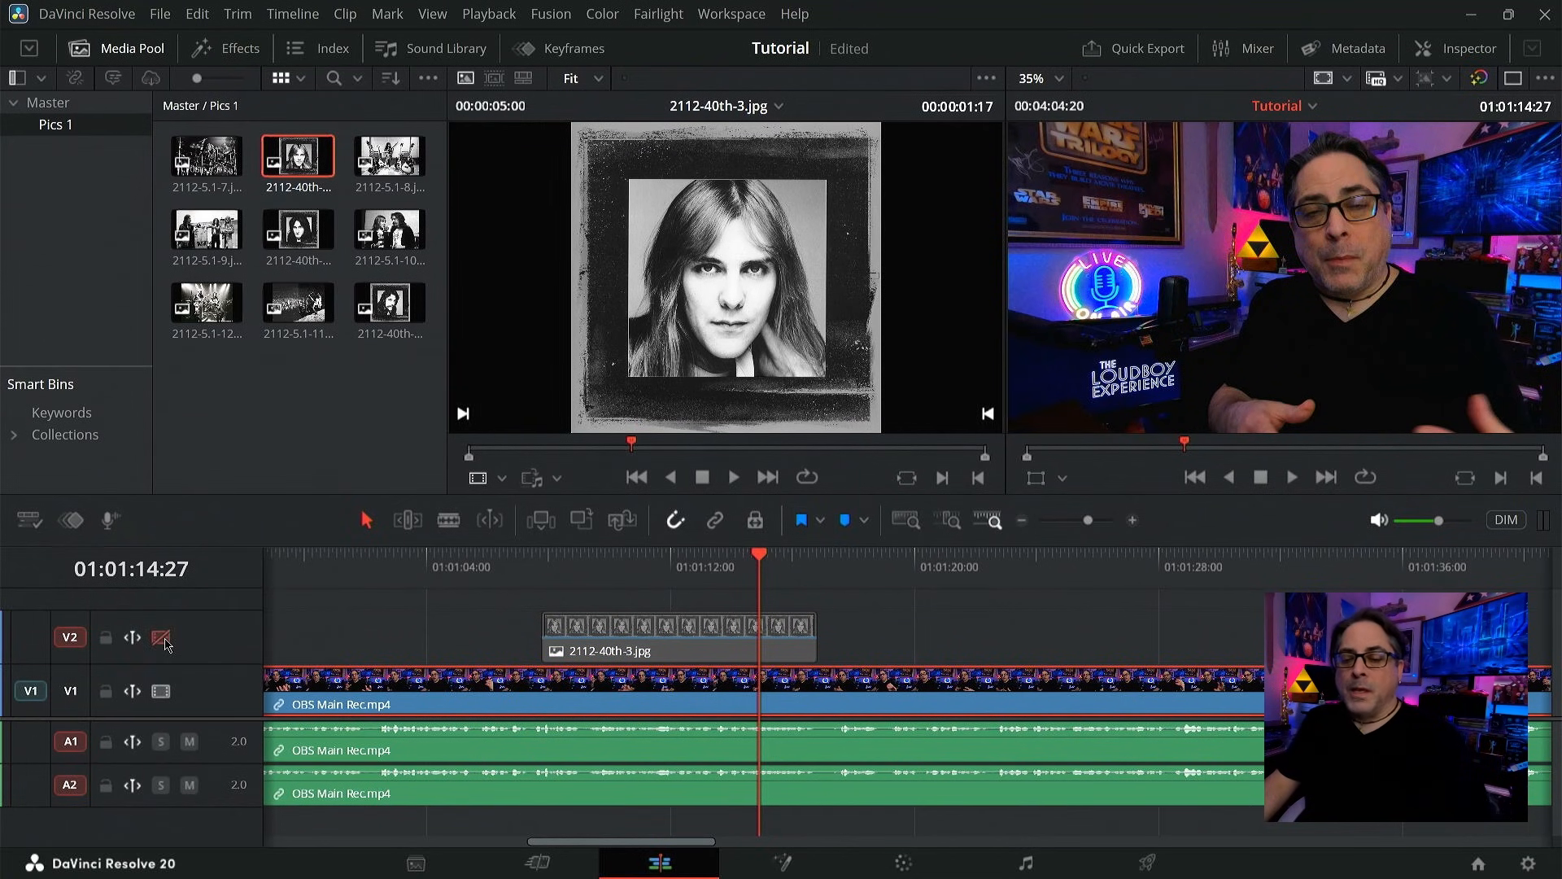
click(163, 640)
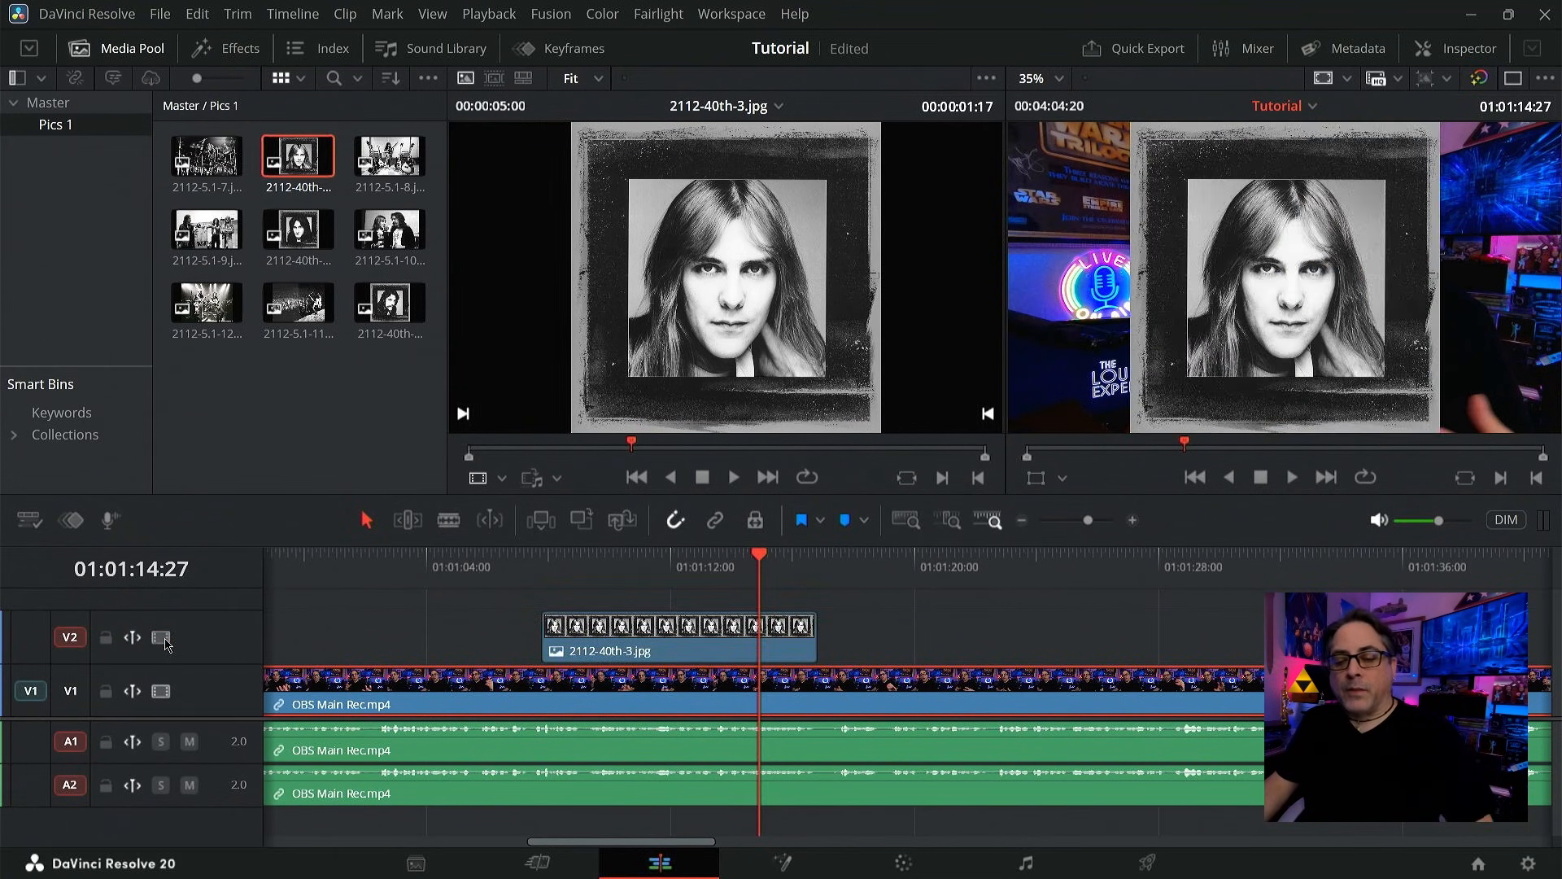
- Assign the V1 source to destination track V2 and keep V2 as the active video track
click(71, 640)
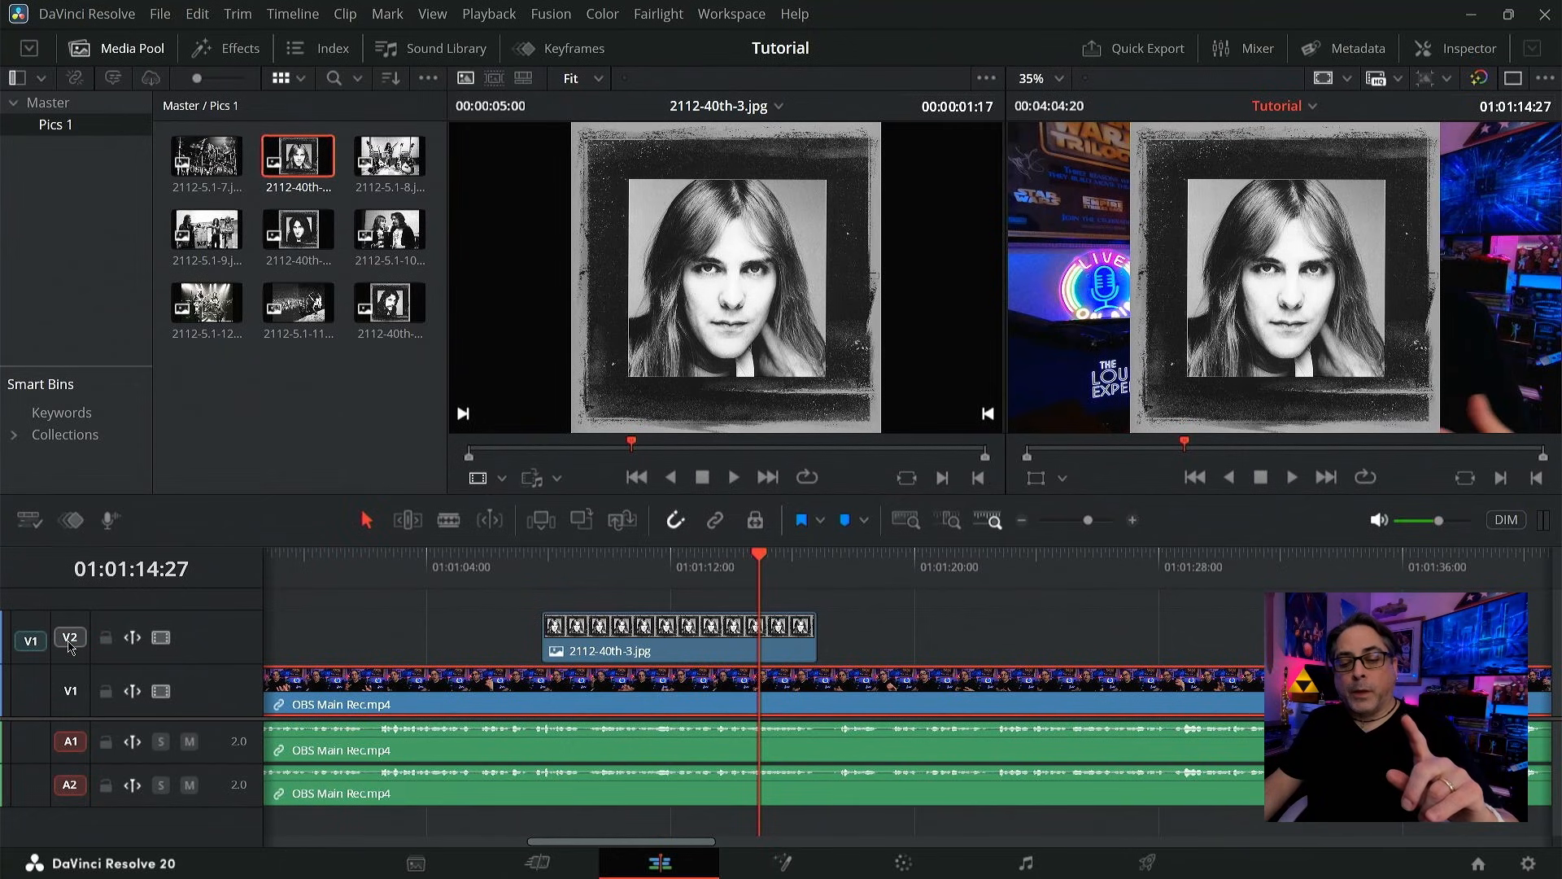
mouse_move(33, 640)
mouse_down()
mouse_move(44, 706)
mouse_move(50, 656)
mouse_up()
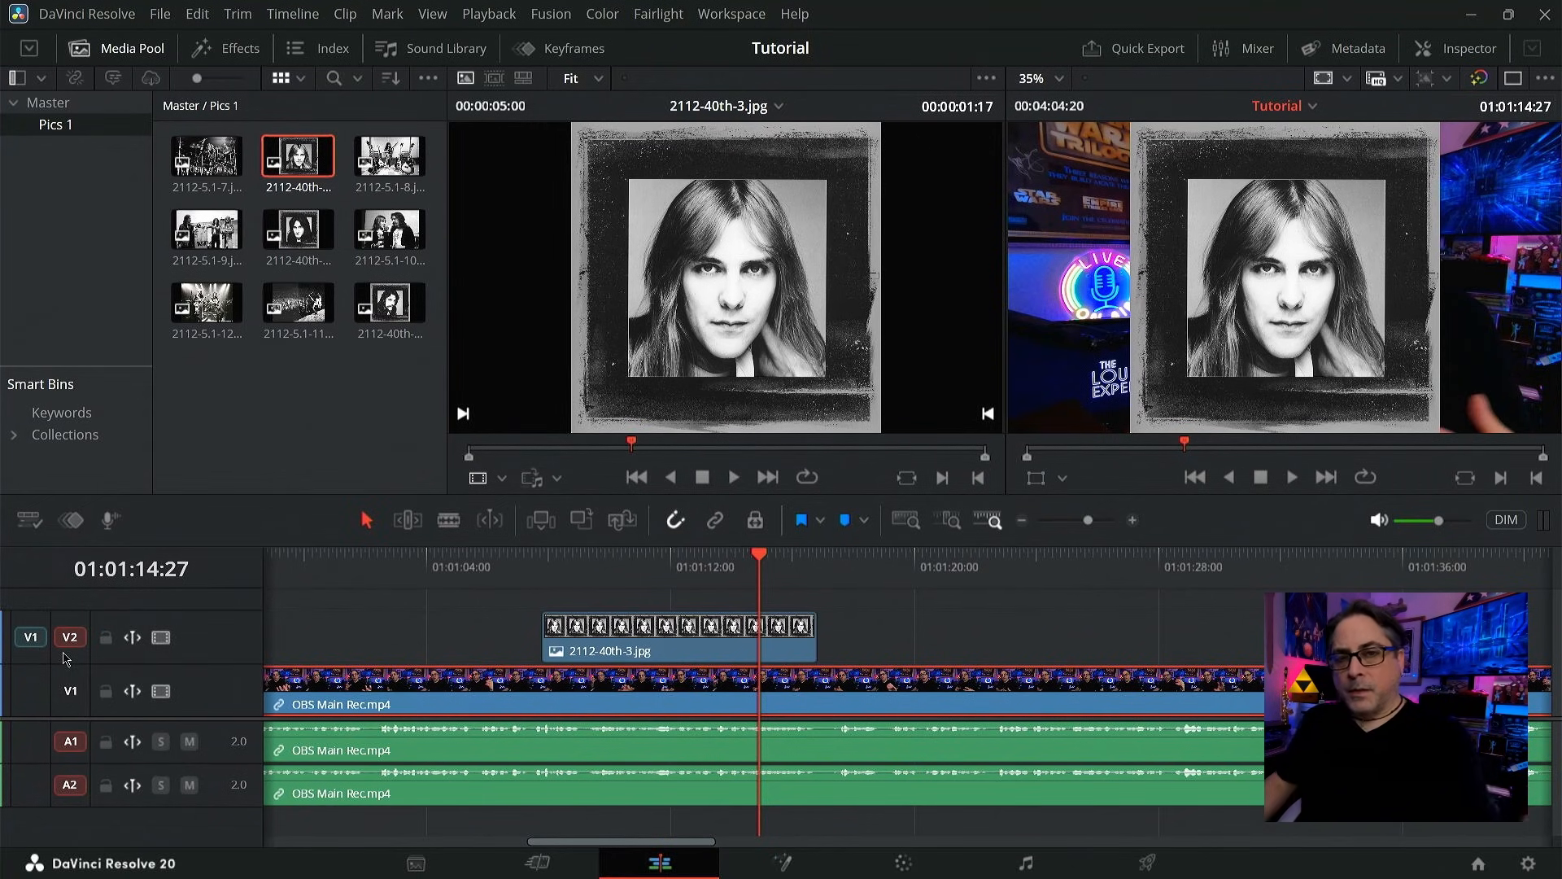
- Select the 2112-40th-3.jpg clip with the playhead at 01:01:12:22 and turn on the on-screen Transform controls in the timeline viewer
click(694, 563)
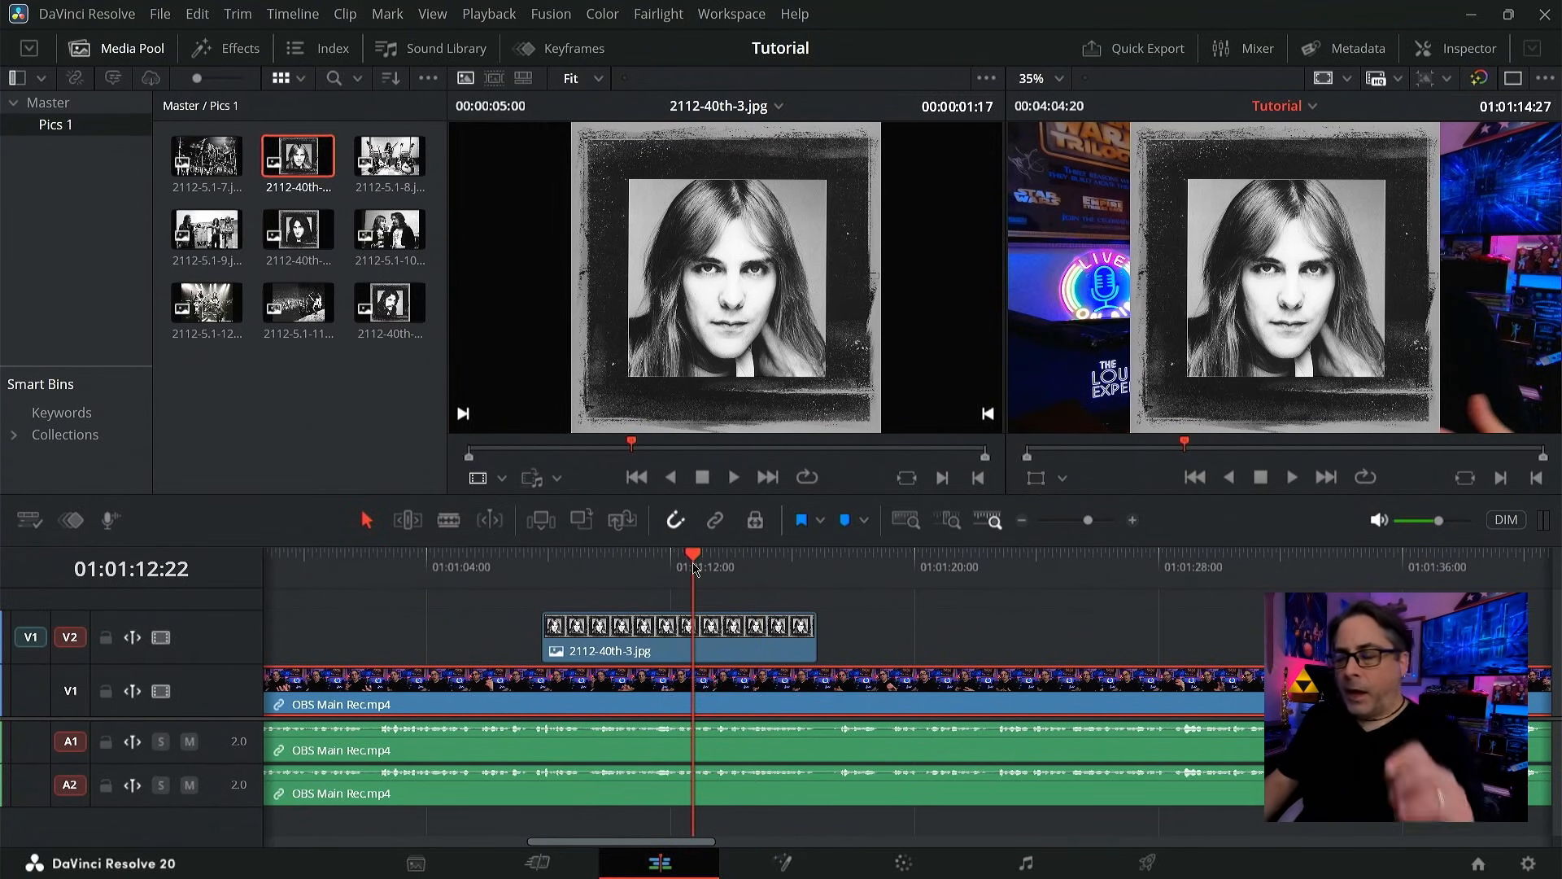
click(673, 633)
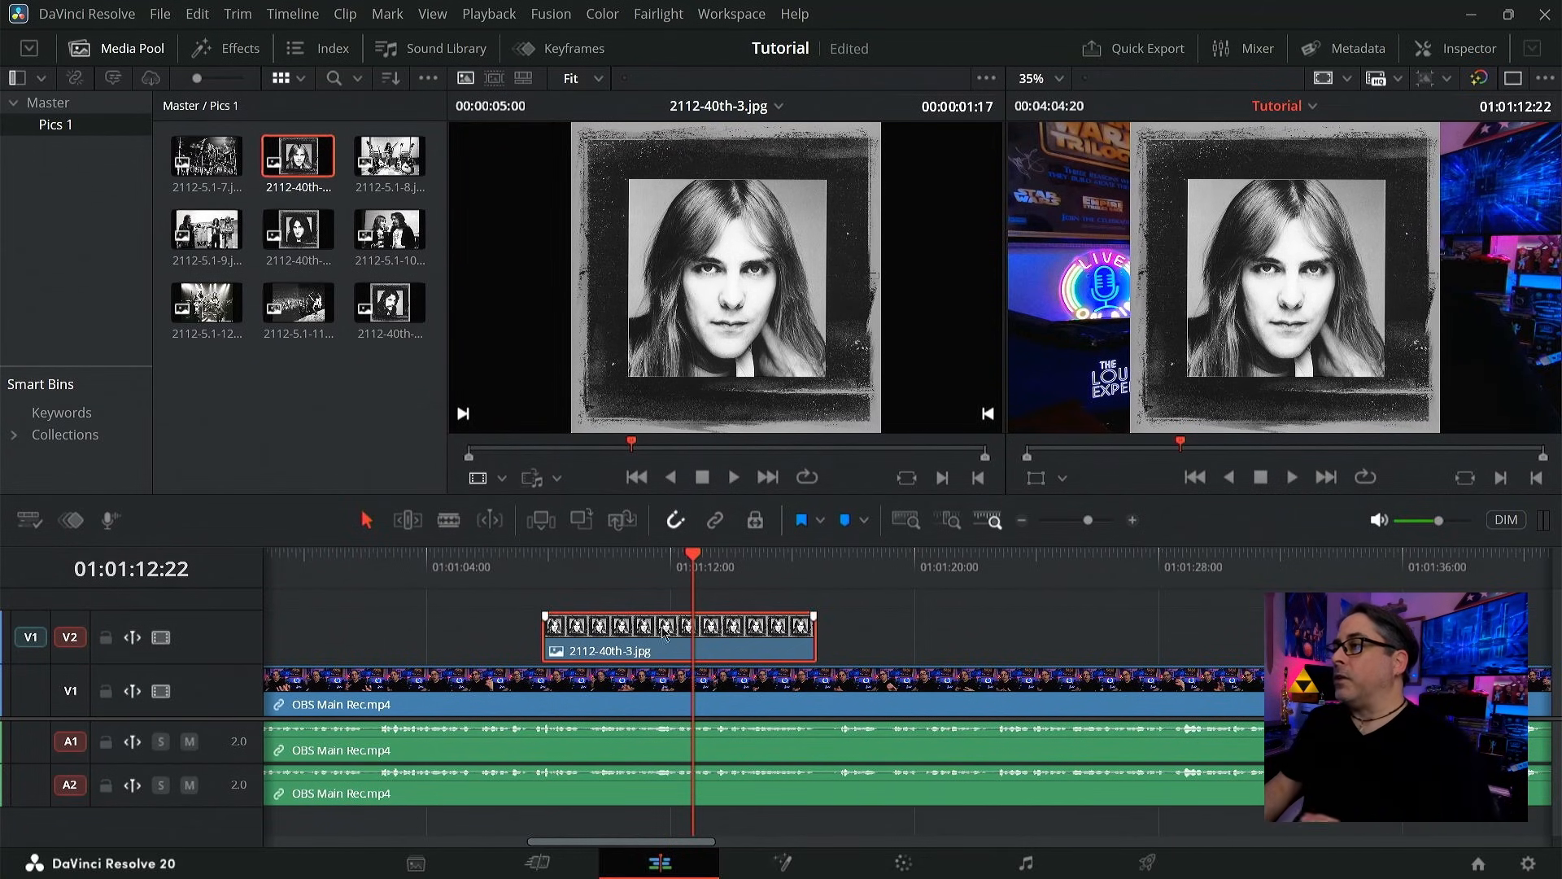
click(1038, 480)
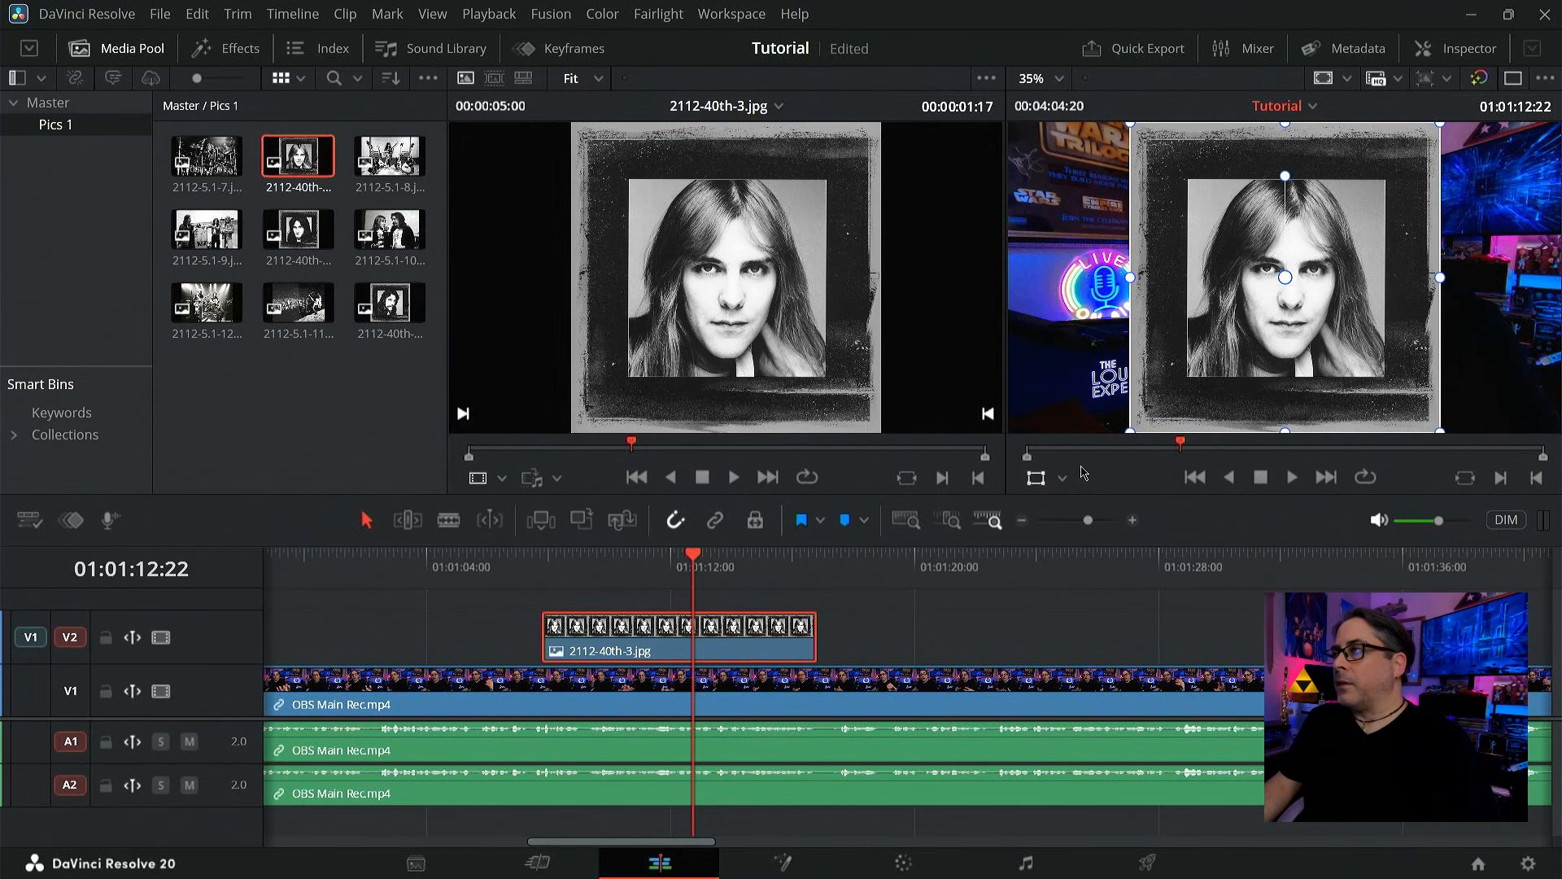
click(1036, 480)
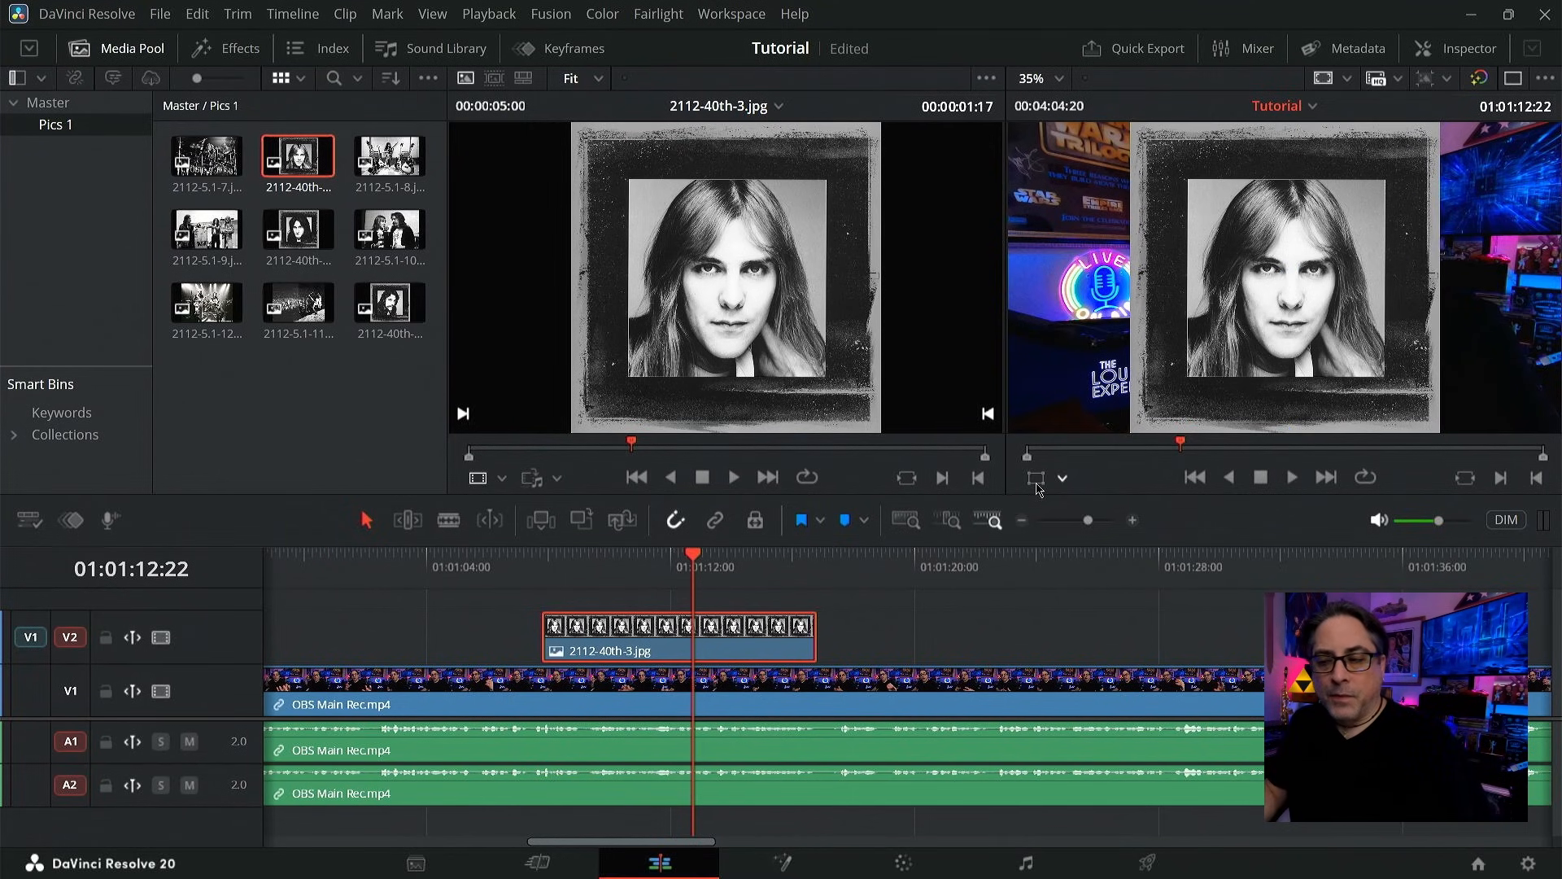
click(1037, 480)
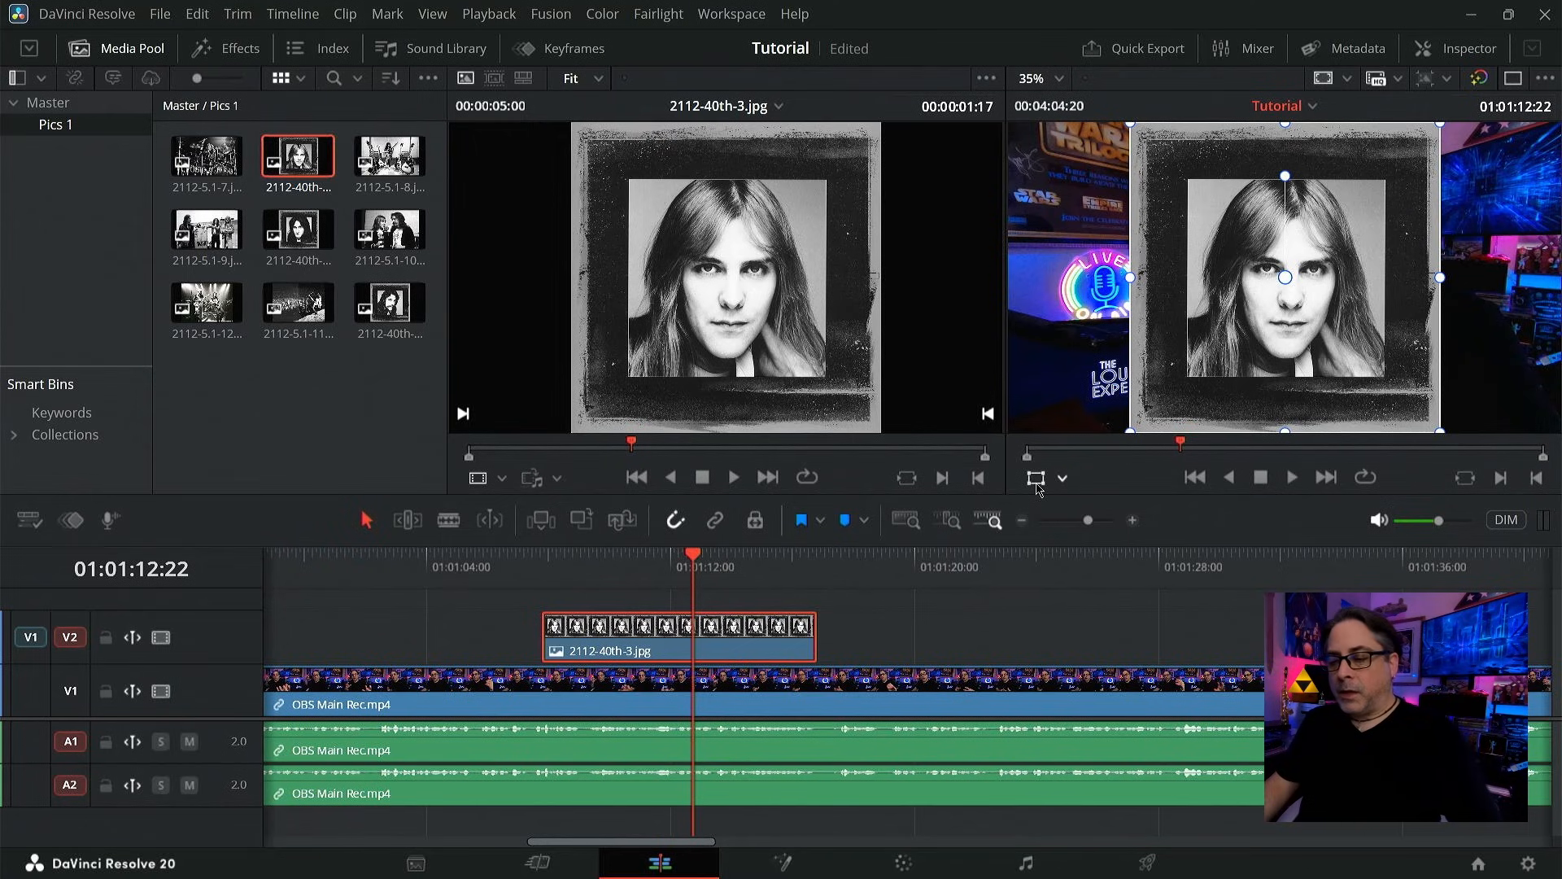
click(1035, 482)
click(1035, 482)
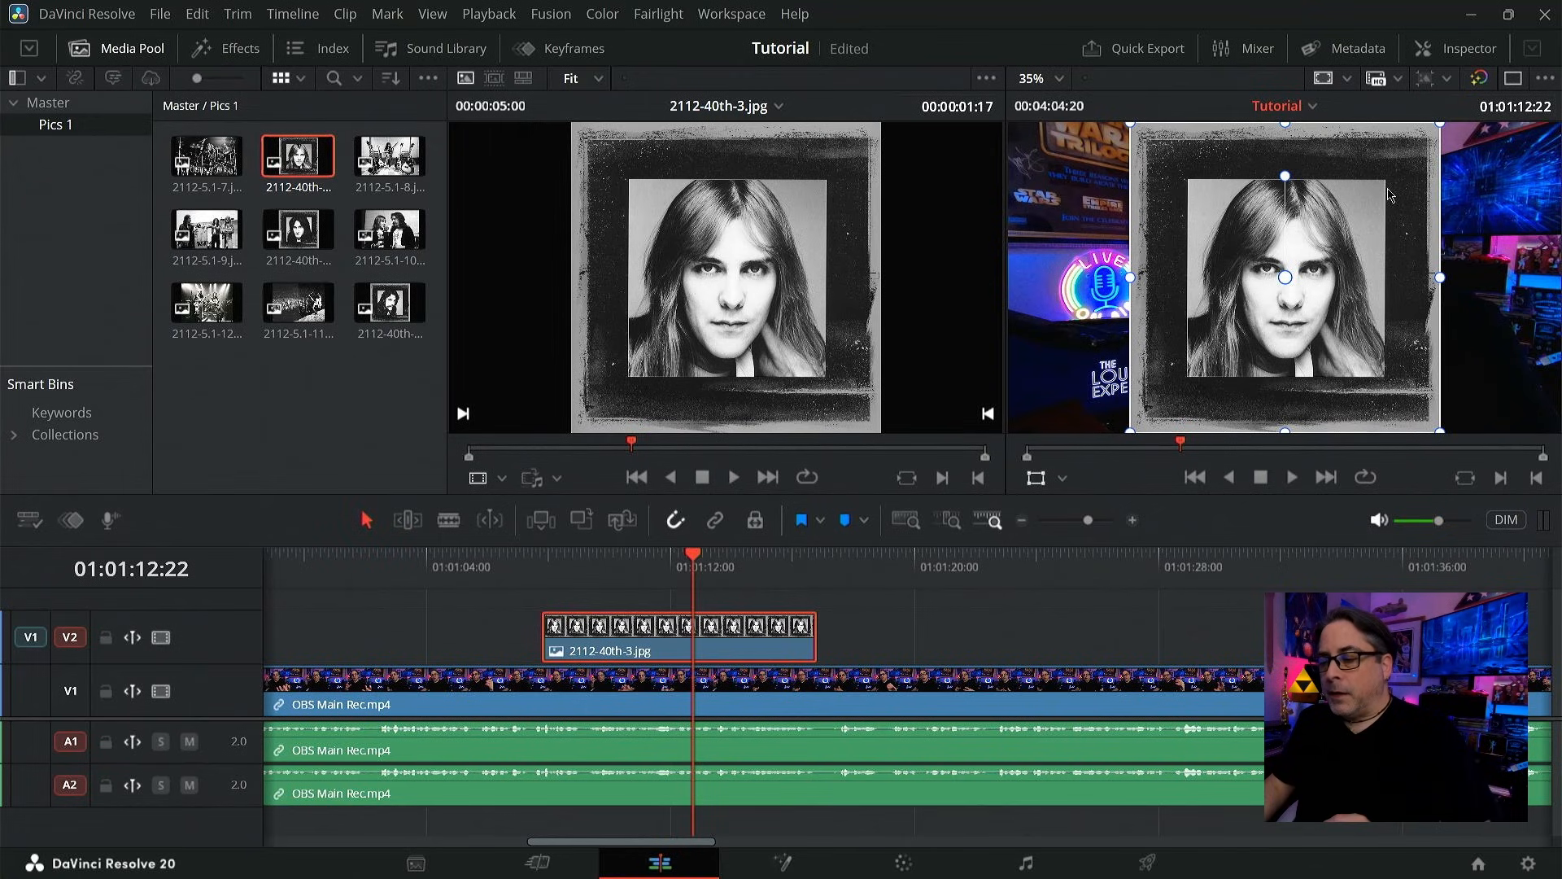
- Shrink the still image to a little over half the frame height and place it in the upper-left corner of the video frame
drag(1384, 233, 1259, 238)
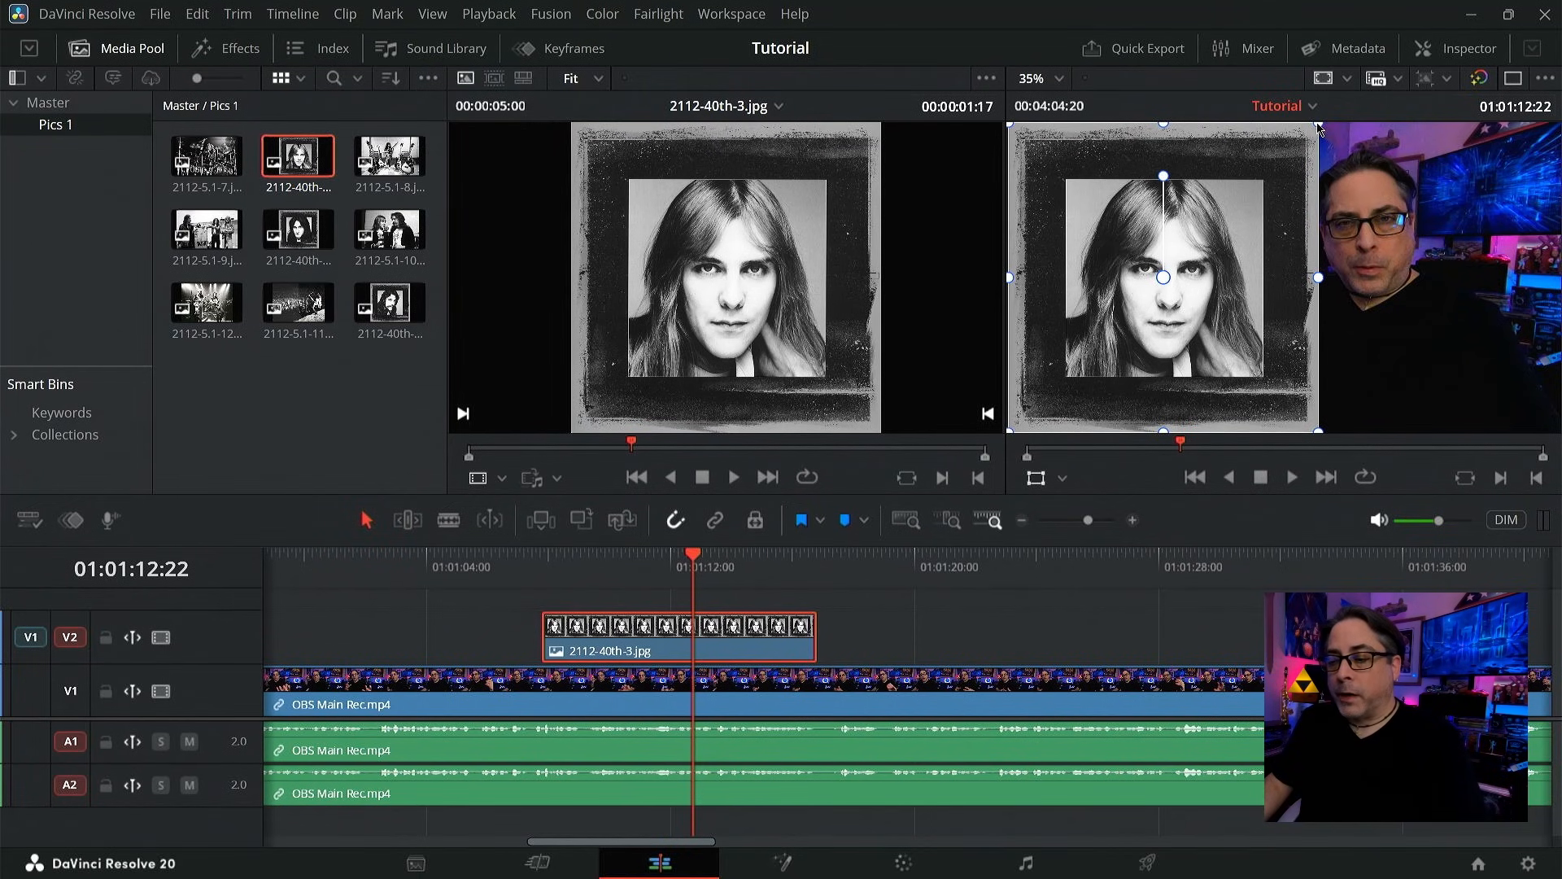
drag(1297, 153, 1252, 188)
drag(1227, 311, 1178, 268)
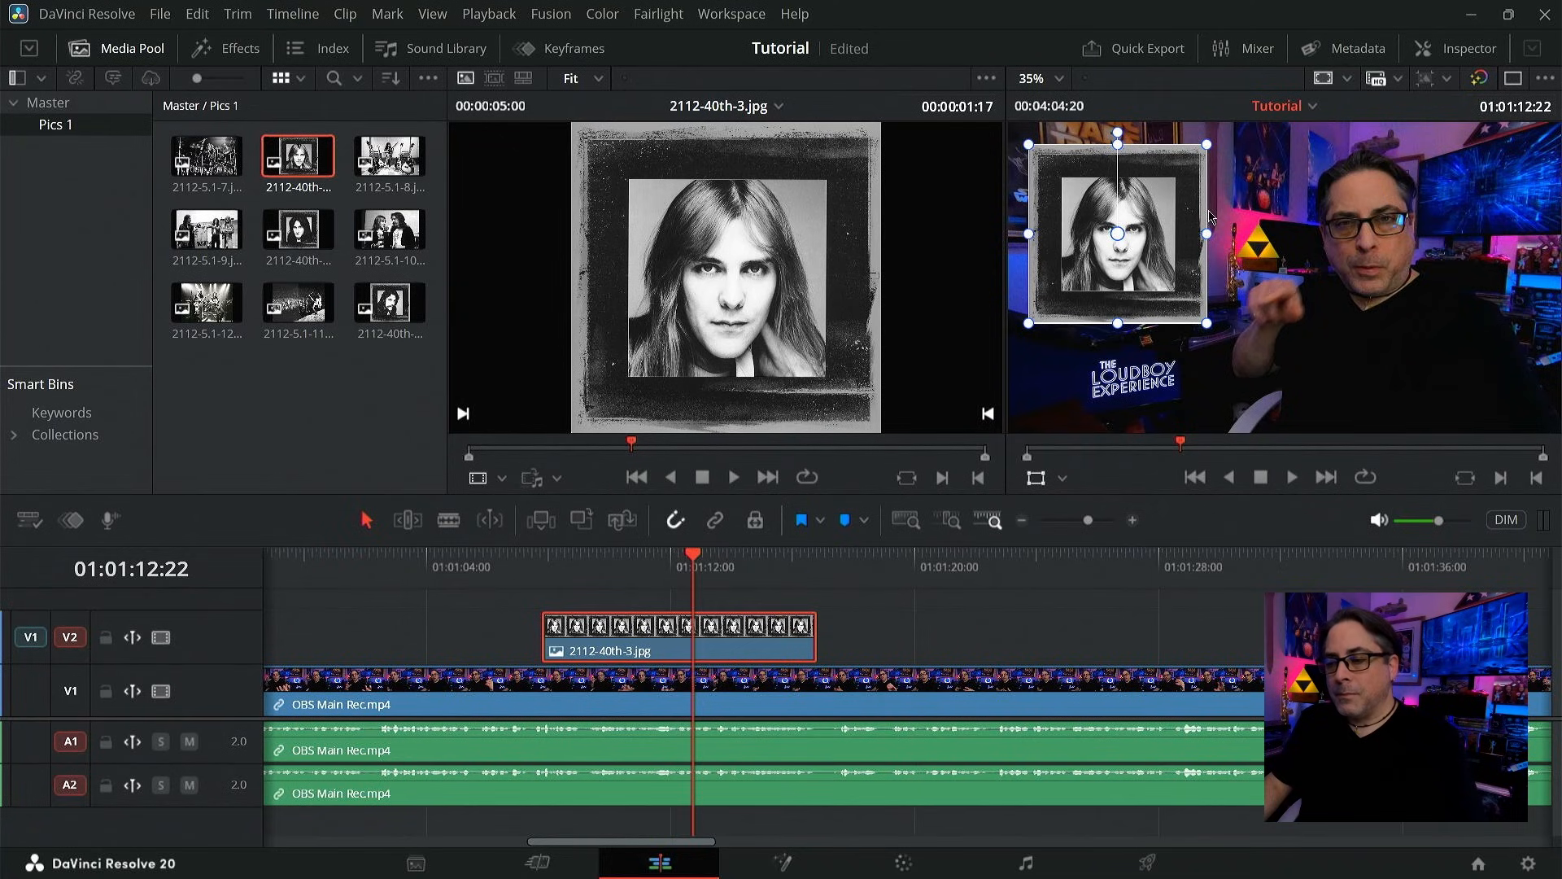
- Play the section with the resized still image and stop at 01:01:16:23 to preview the overlay
click(595, 582)
key(space)
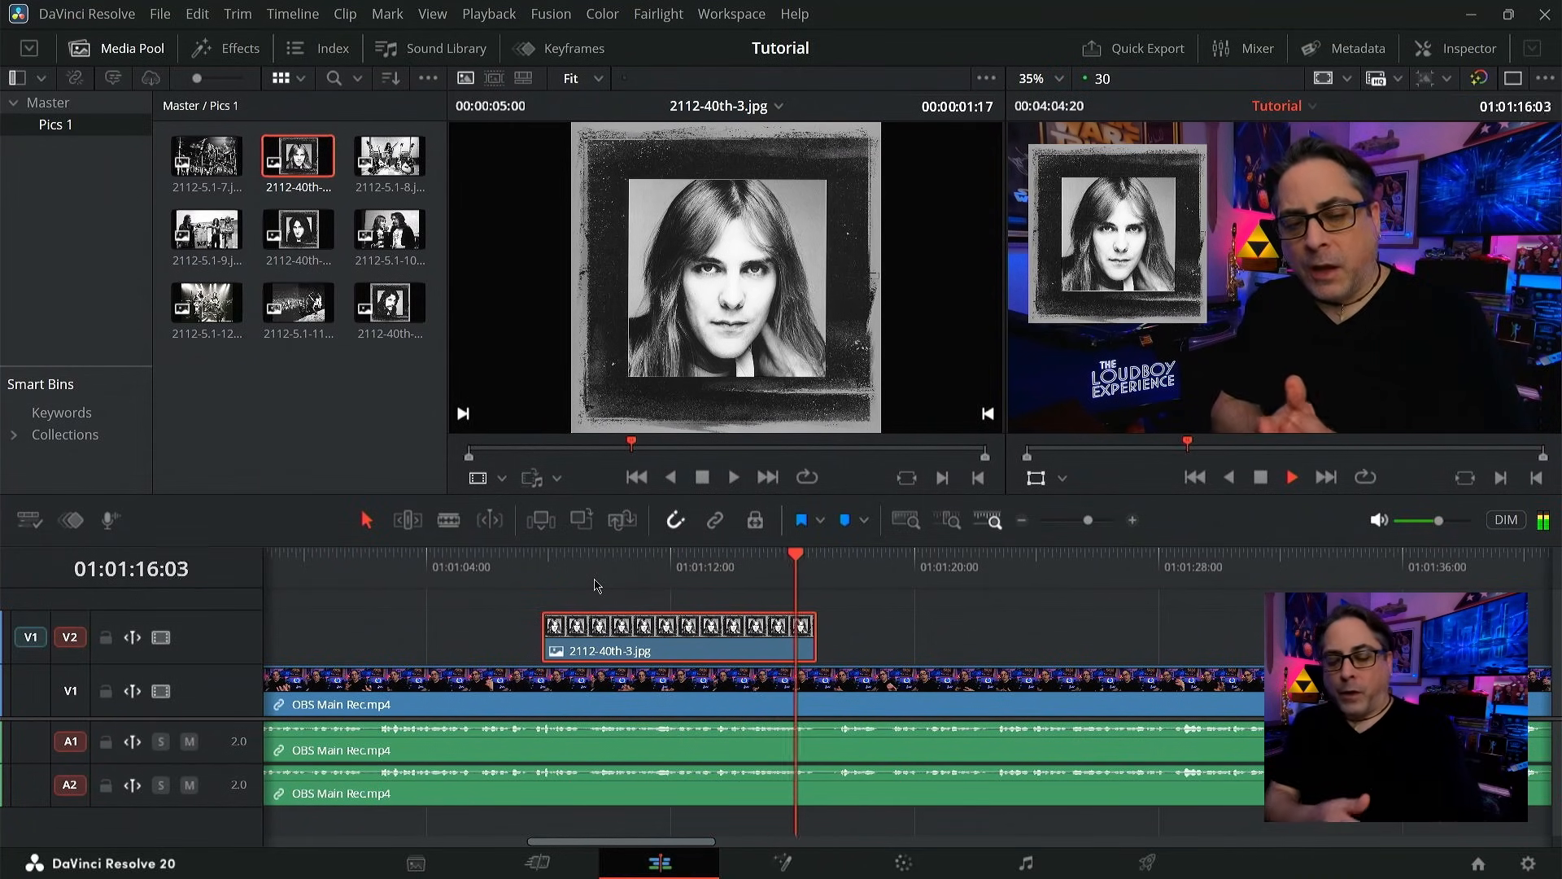
key(space)
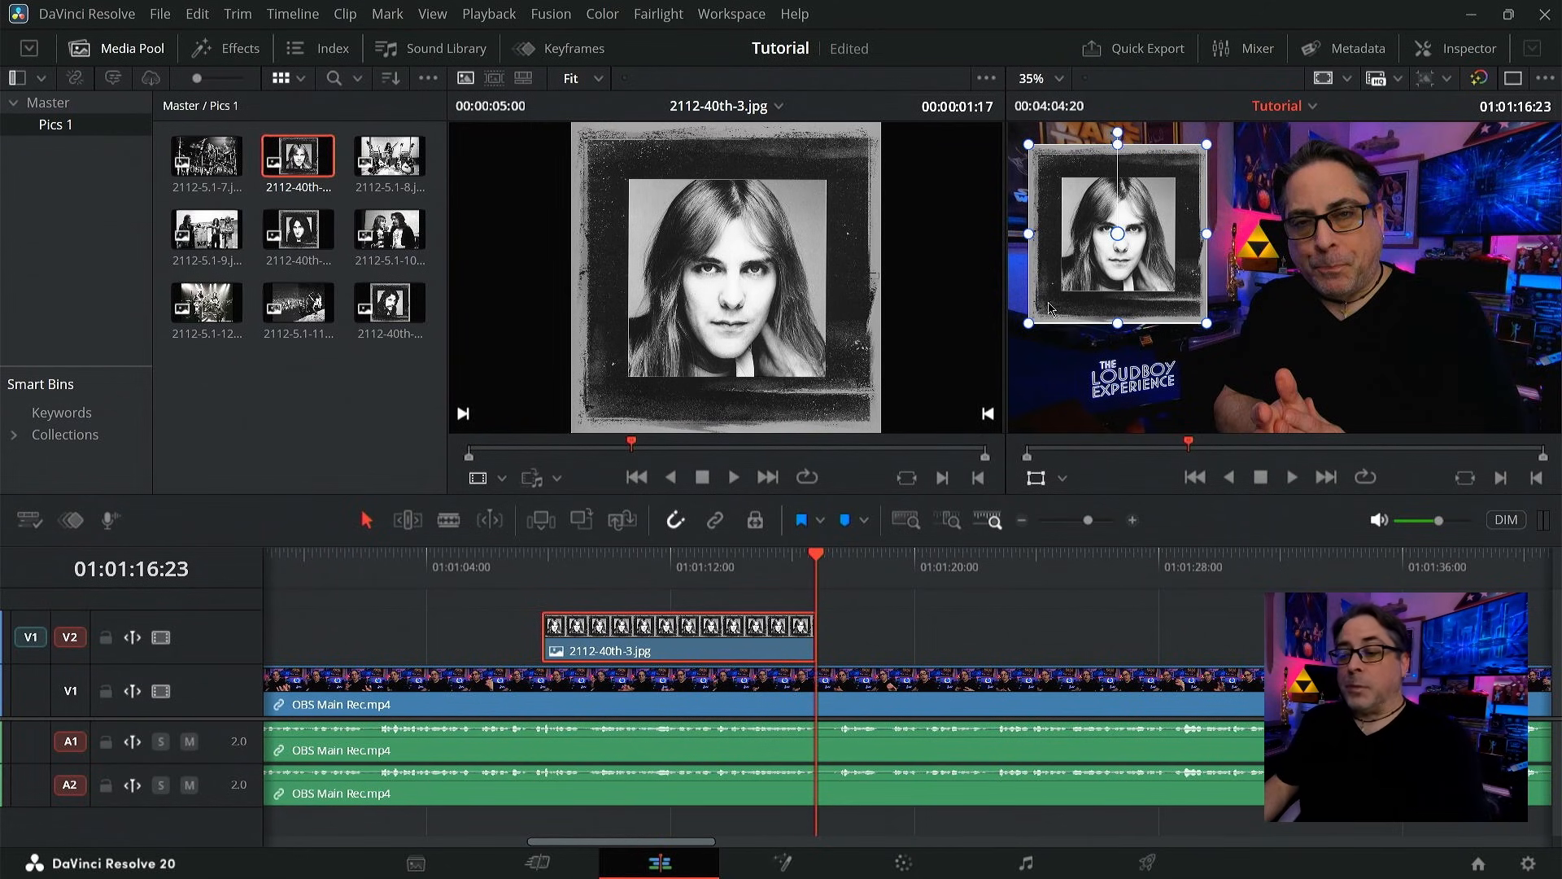
- Reposition and enlarge the still image to fill the left part of the frame at full height, and view the result full screen
drag(1092, 292, 1071, 407)
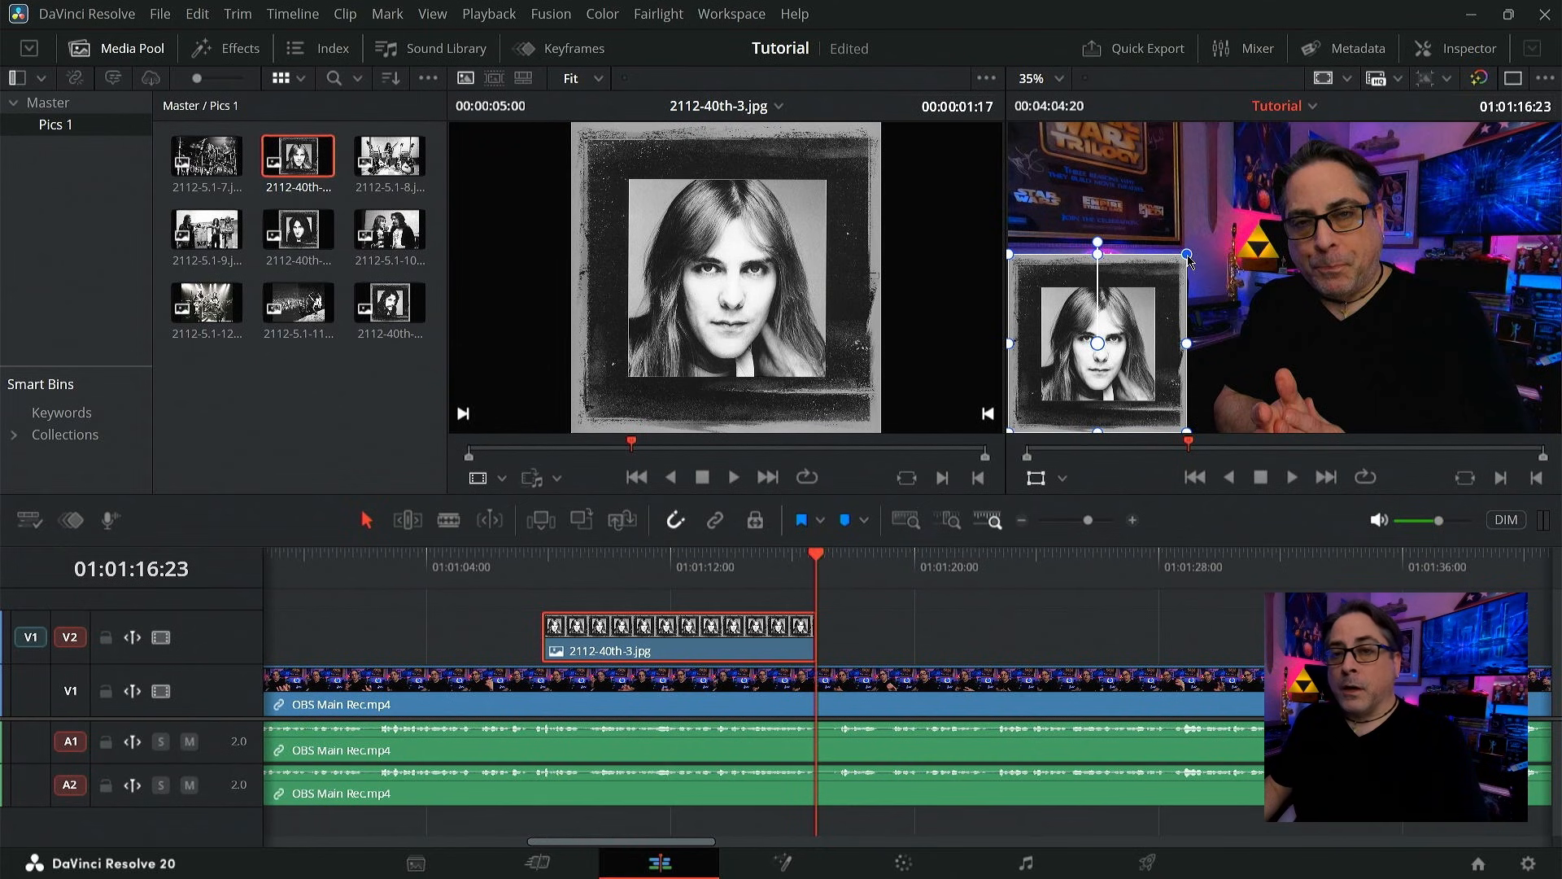
drag(1188, 256, 1258, 184)
drag(1130, 307, 1210, 249)
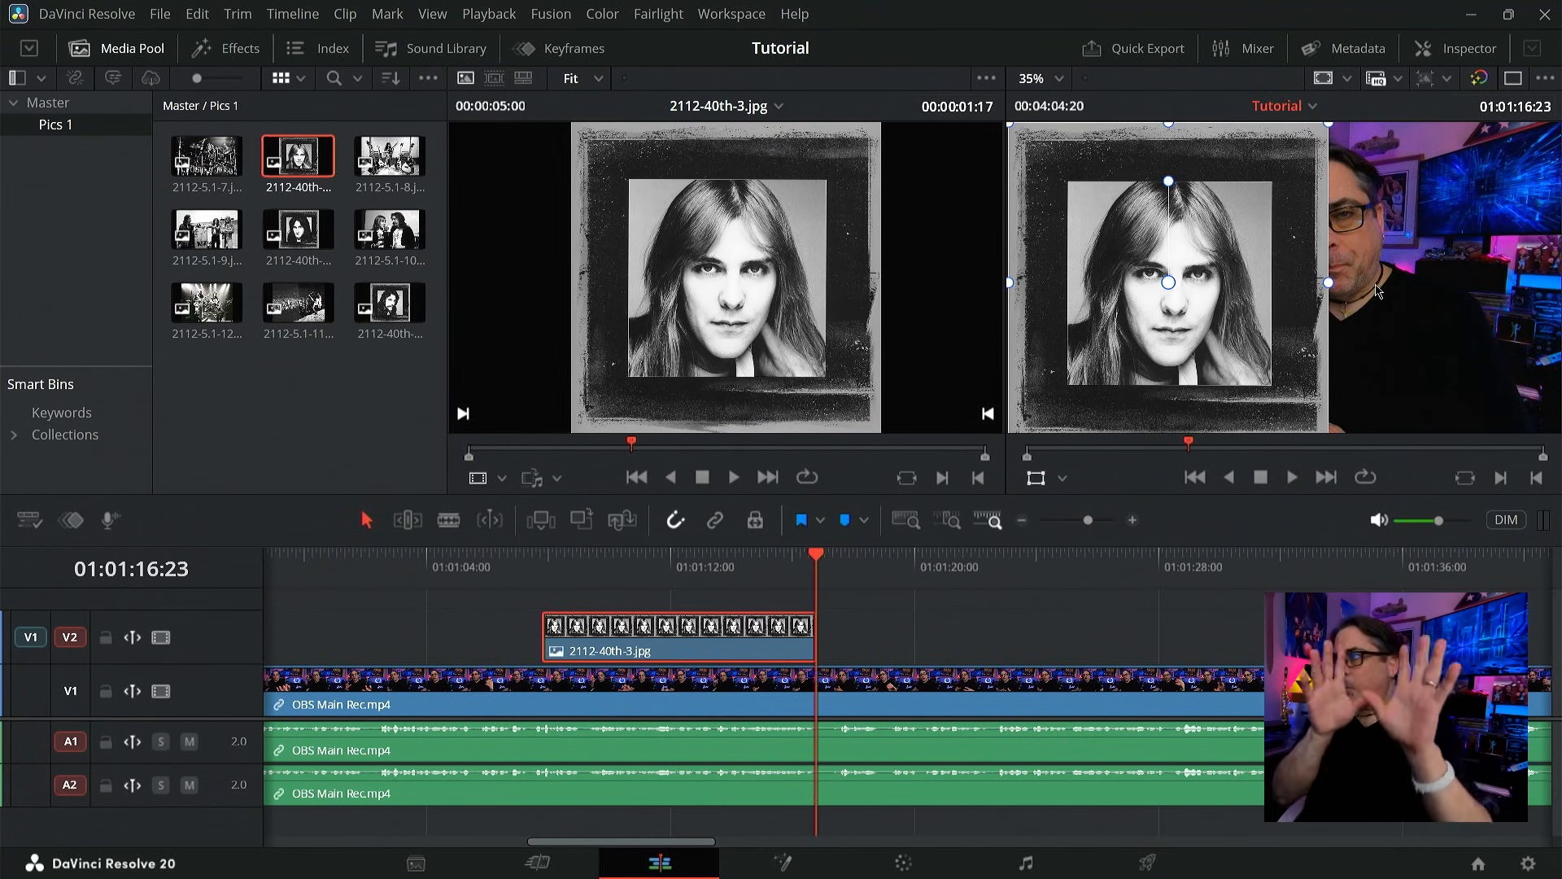
key(ctrl+f)
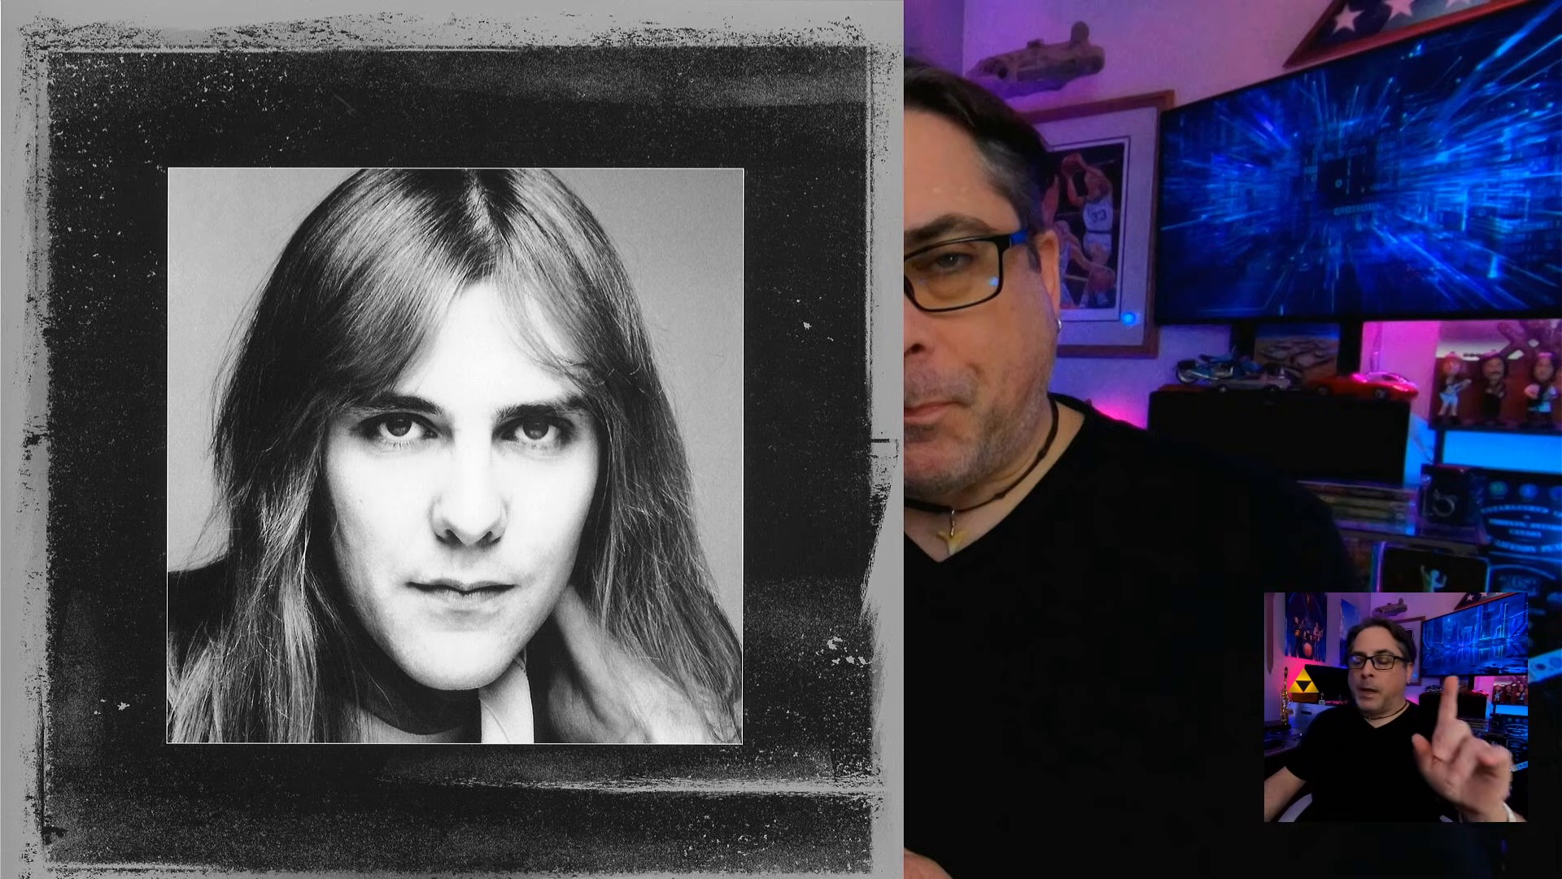
- Exit the full-screen view and, on the Cut page, split the main video at the still image's start, 01:01:07:24
key(Escape)
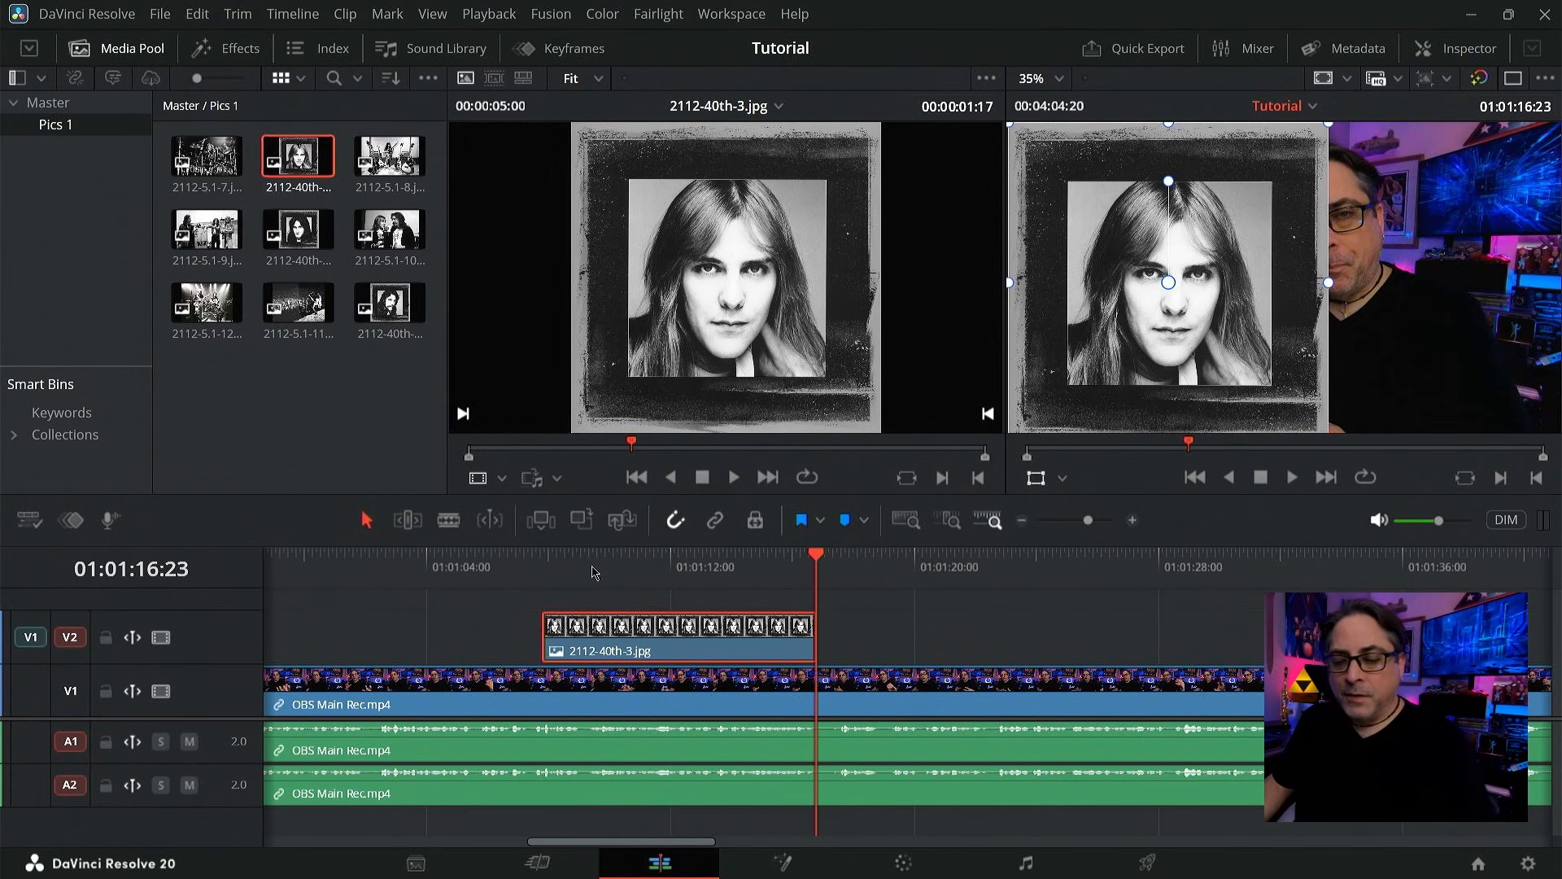
drag(592, 572, 544, 578)
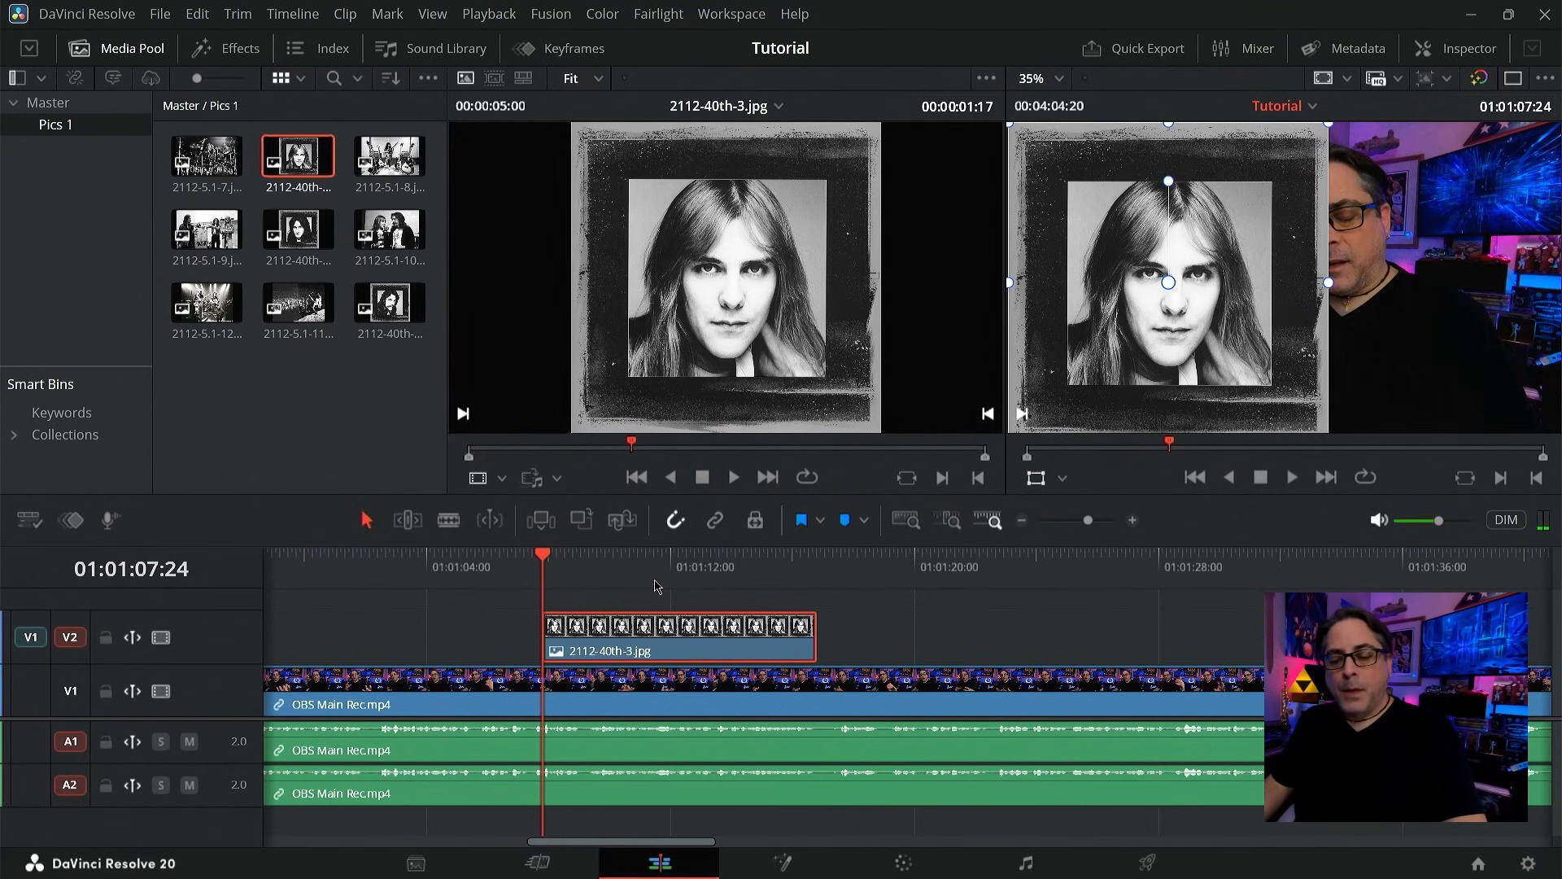
mouse_move(539, 567)
mouse_down()
mouse_move(569, 569)
mouse_move(543, 573)
mouse_up()
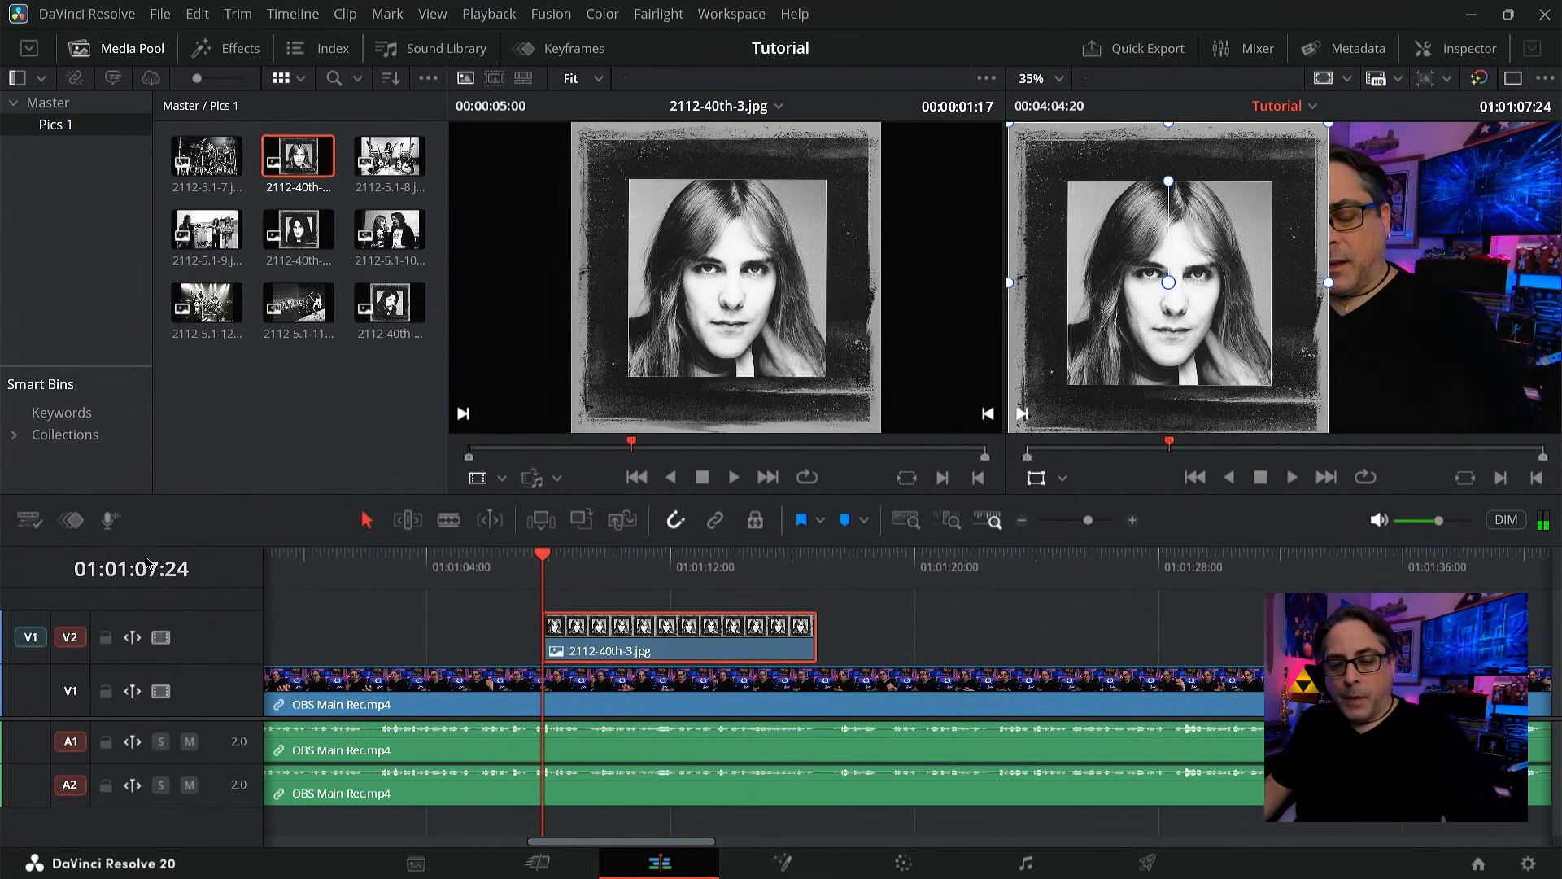
click(535, 862)
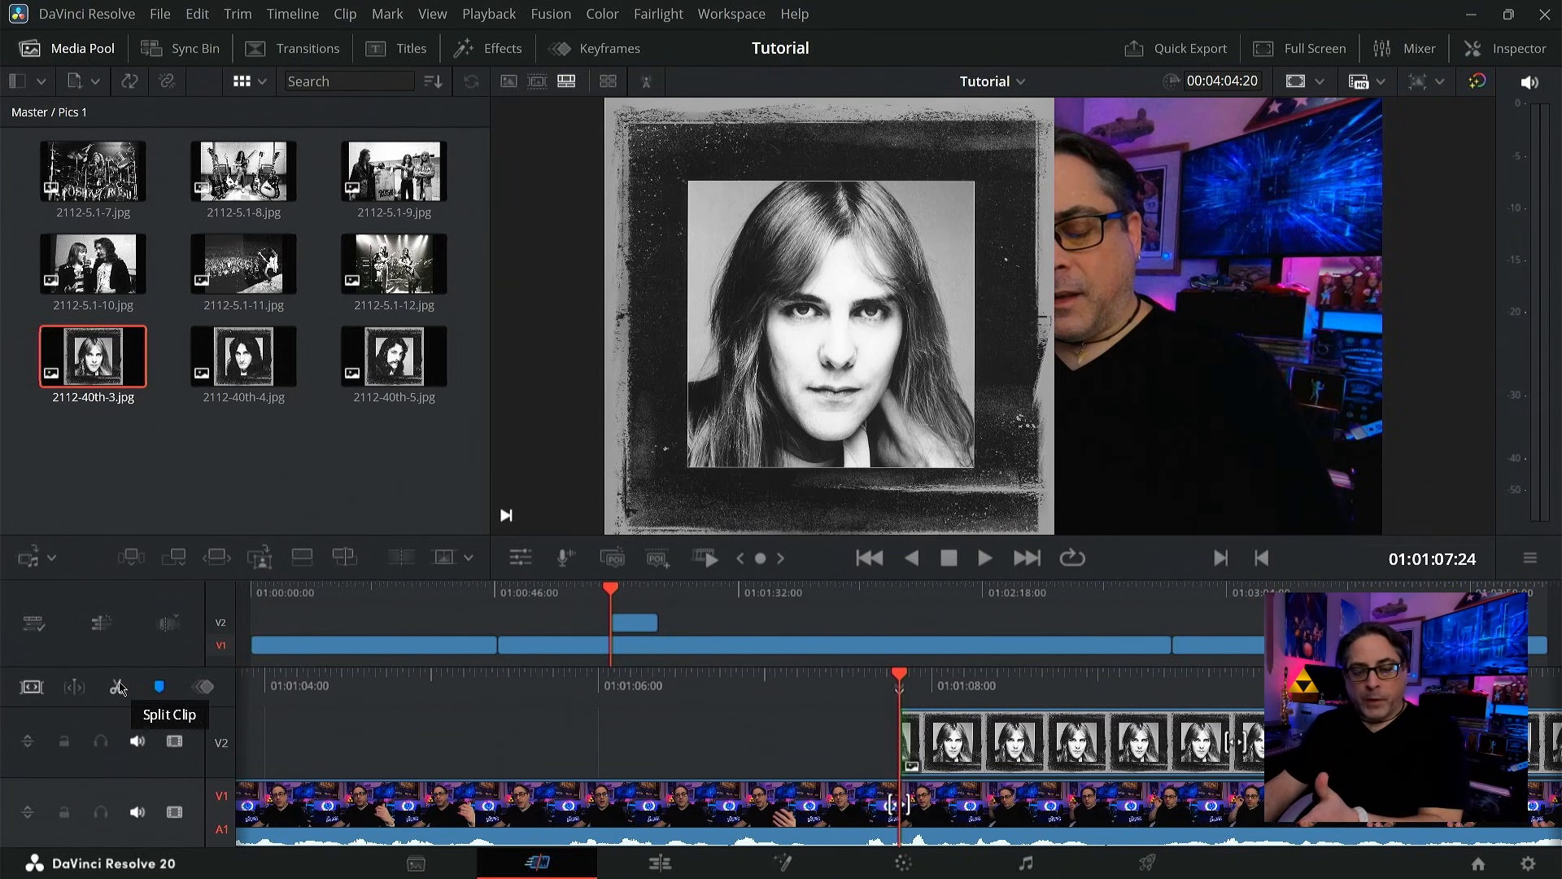
click(119, 690)
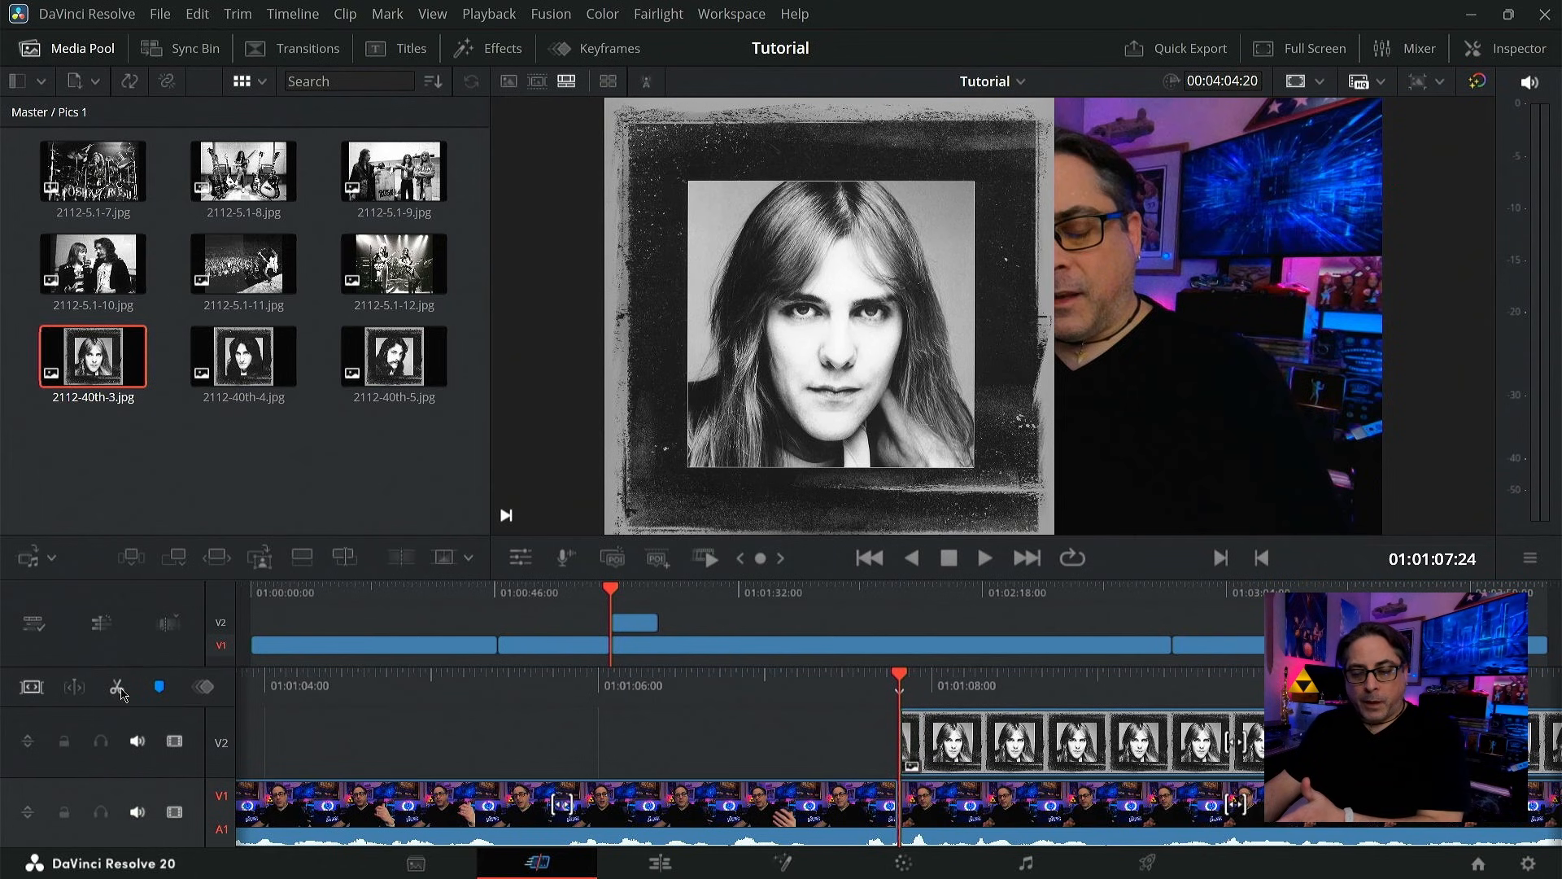
- Split the main video at the still image's end, 01:01:16:25, and return to the Edit page
key(space)
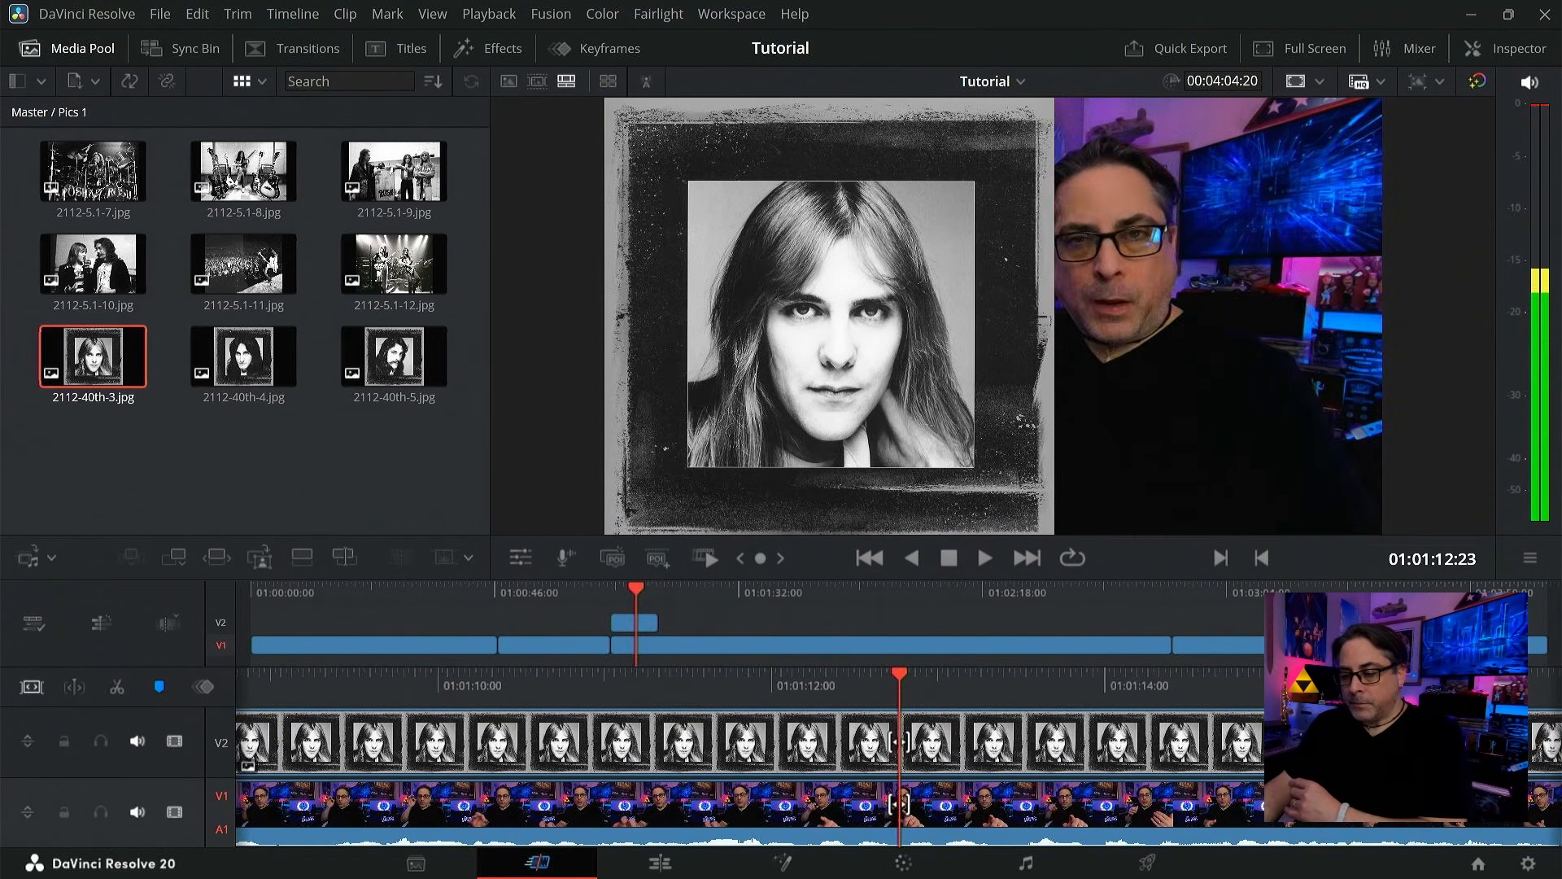
drag(1178, 680, 977, 690)
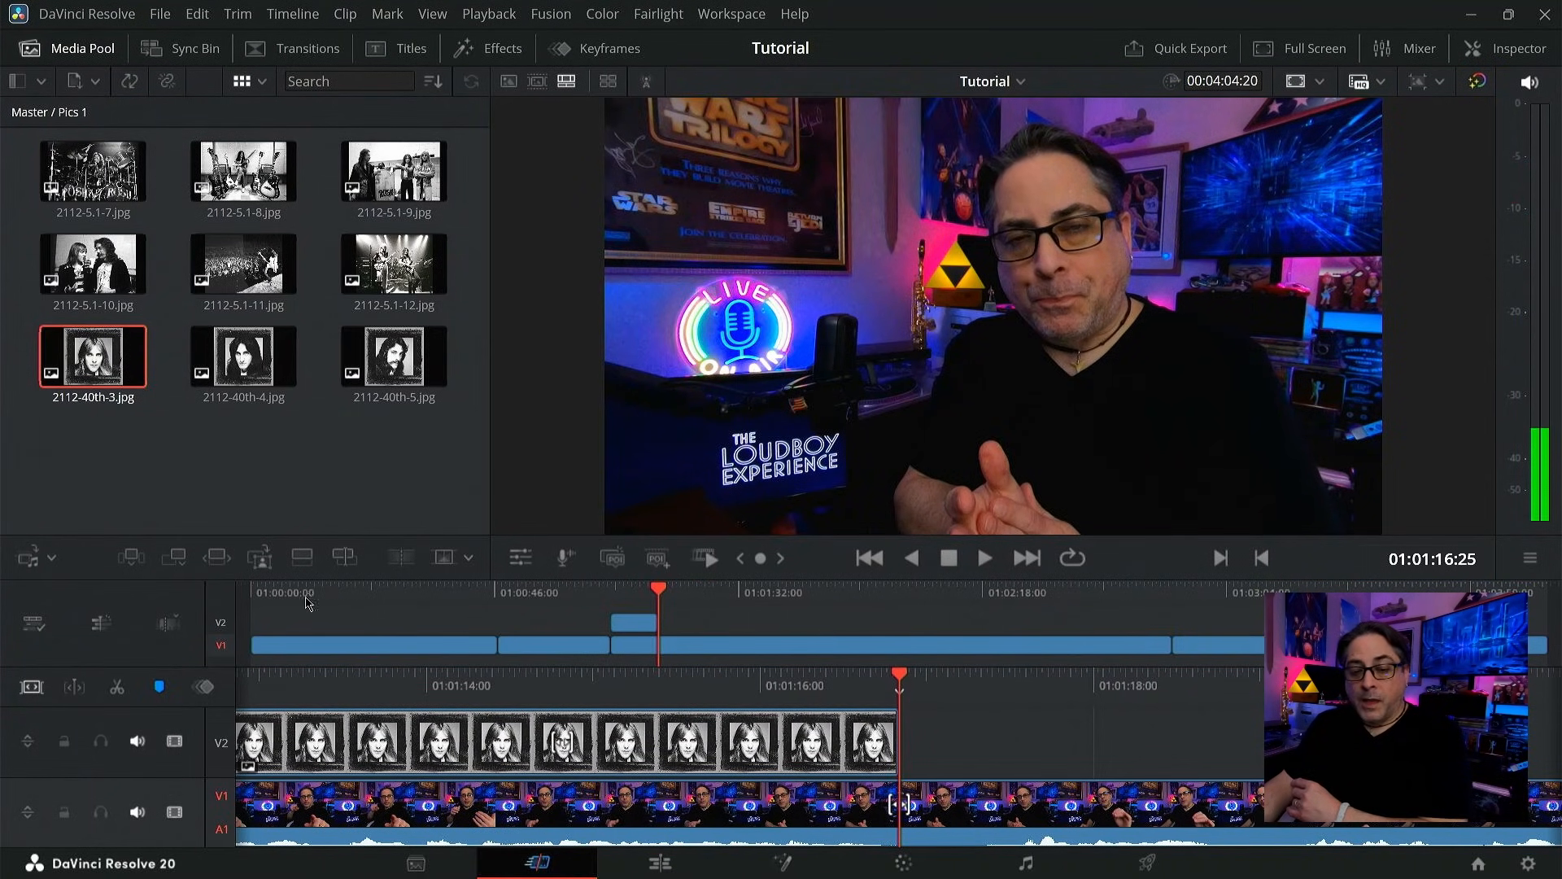
click(117, 688)
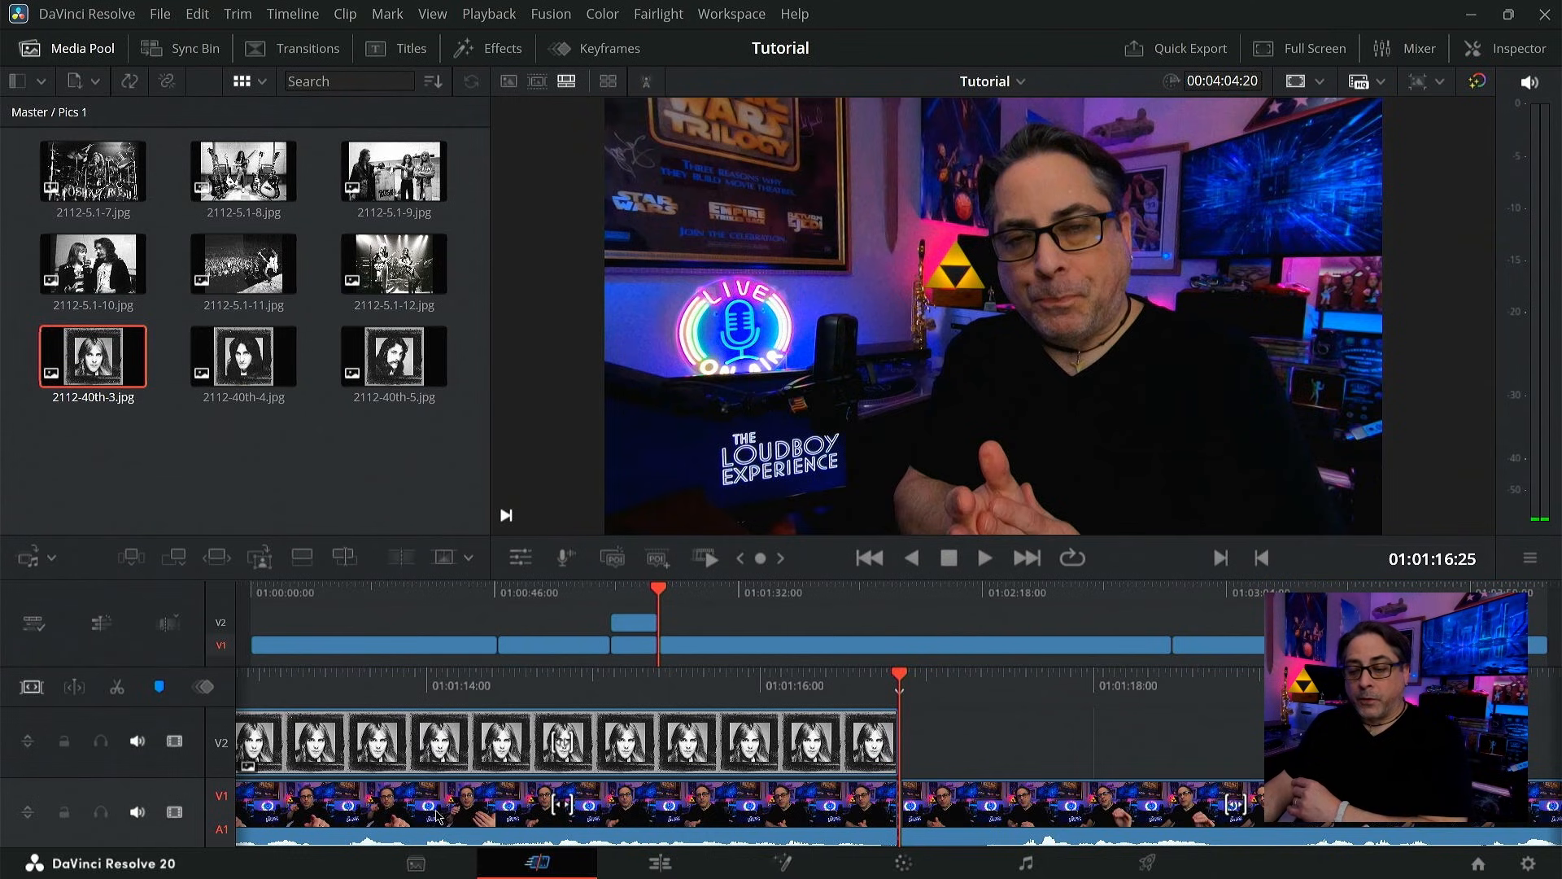
click(654, 871)
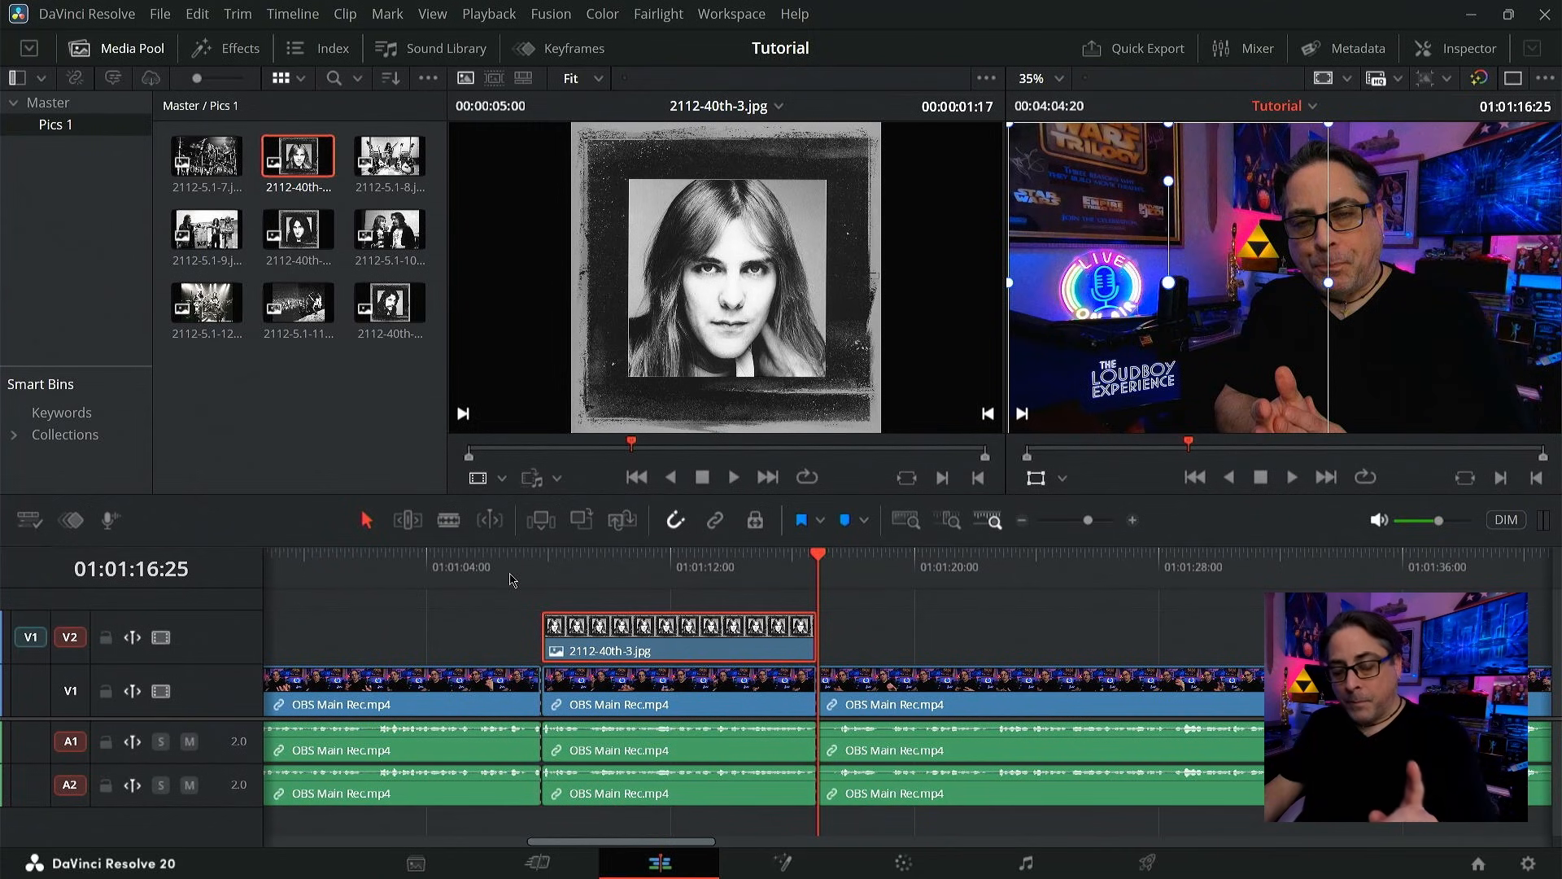
- With the playhead at 01:01:11:28, shift the middle OBS Main Rec.mp4 segment right so the speaker sits in the area beside the still image
click(667, 569)
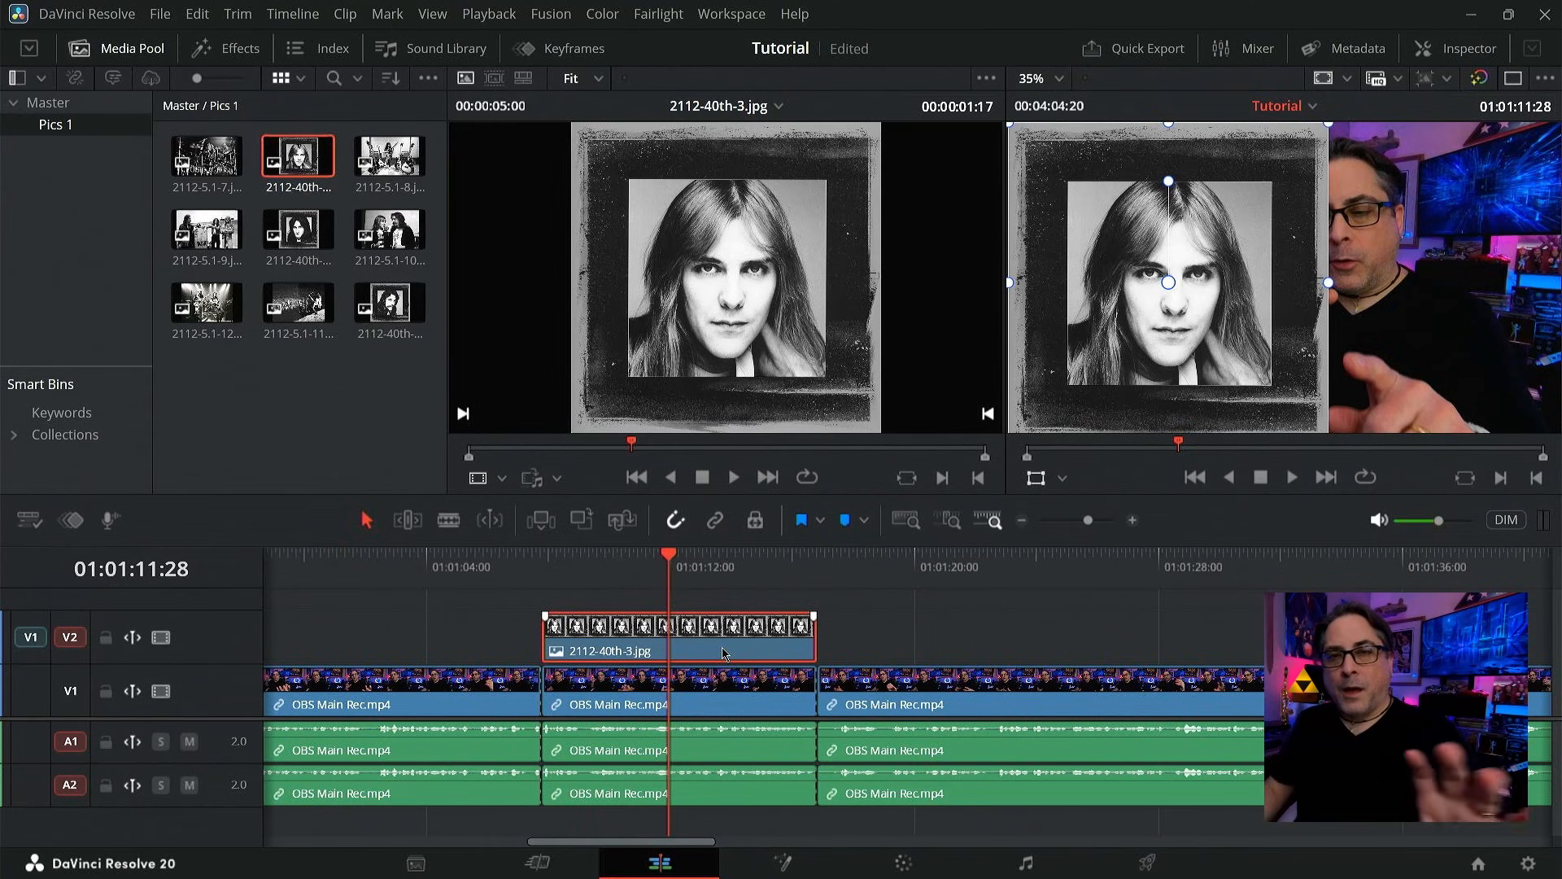
click(722, 690)
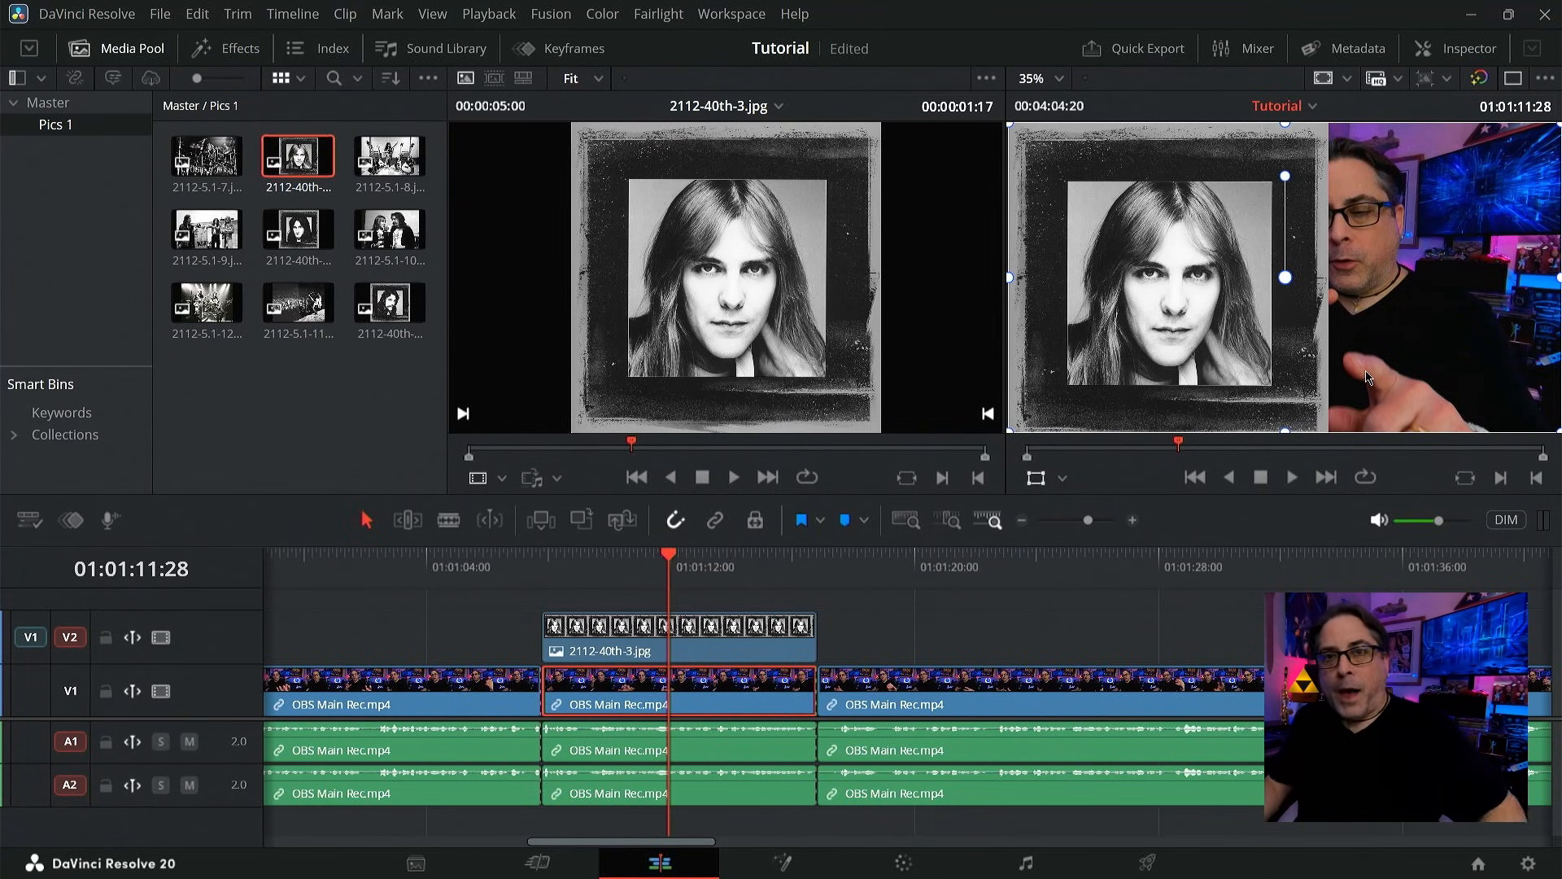
drag(1369, 378, 1467, 379)
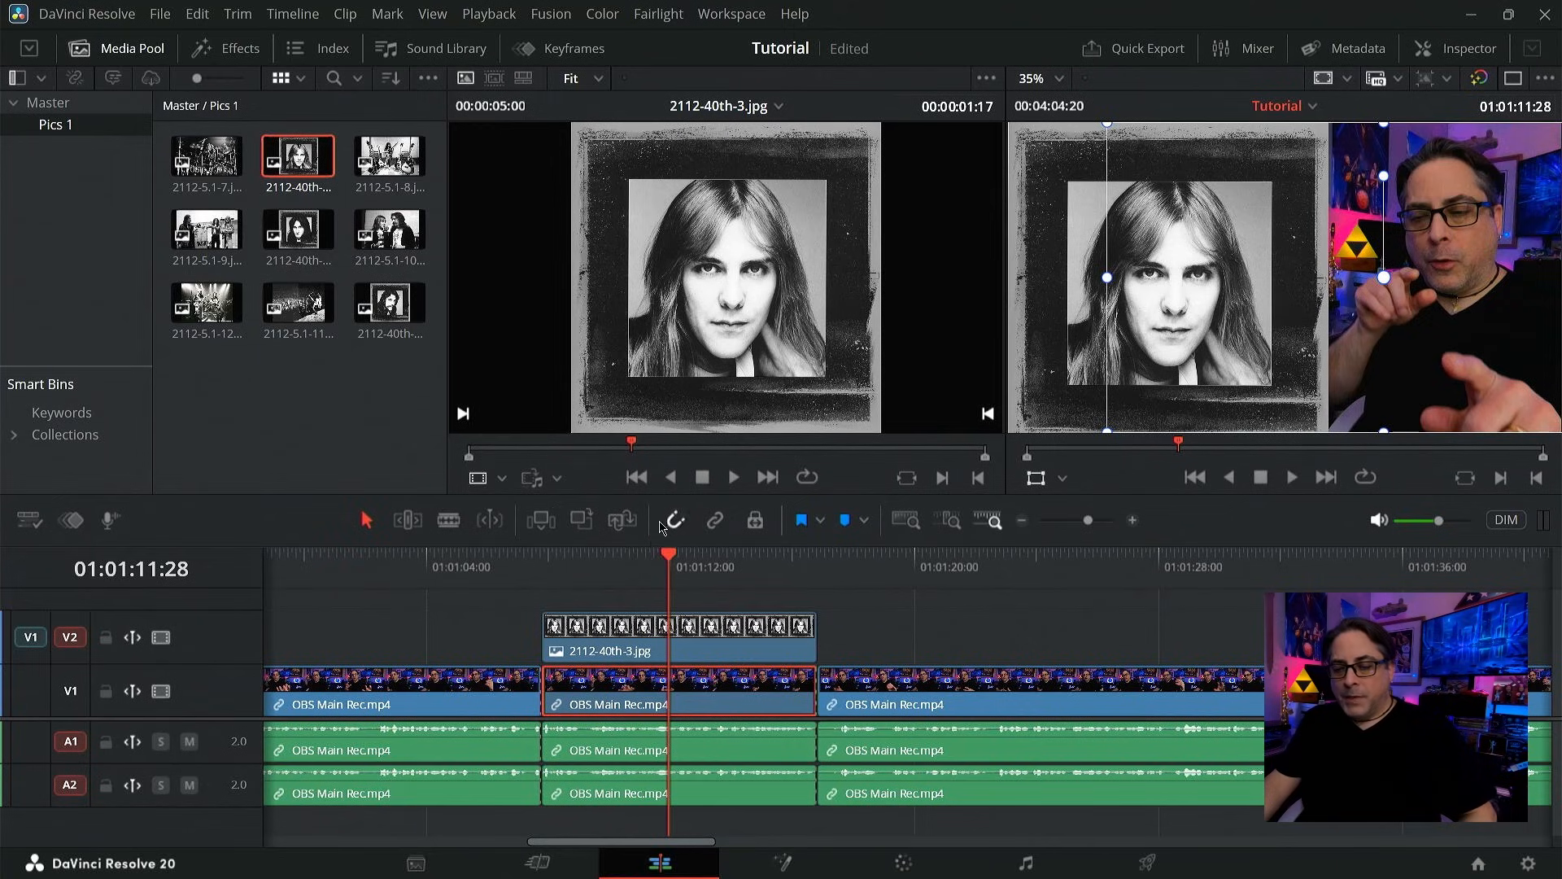
- Play the split section from 01:01:09:11 to 01:01:14:20 to preview the side-by-side layout
click(592, 580)
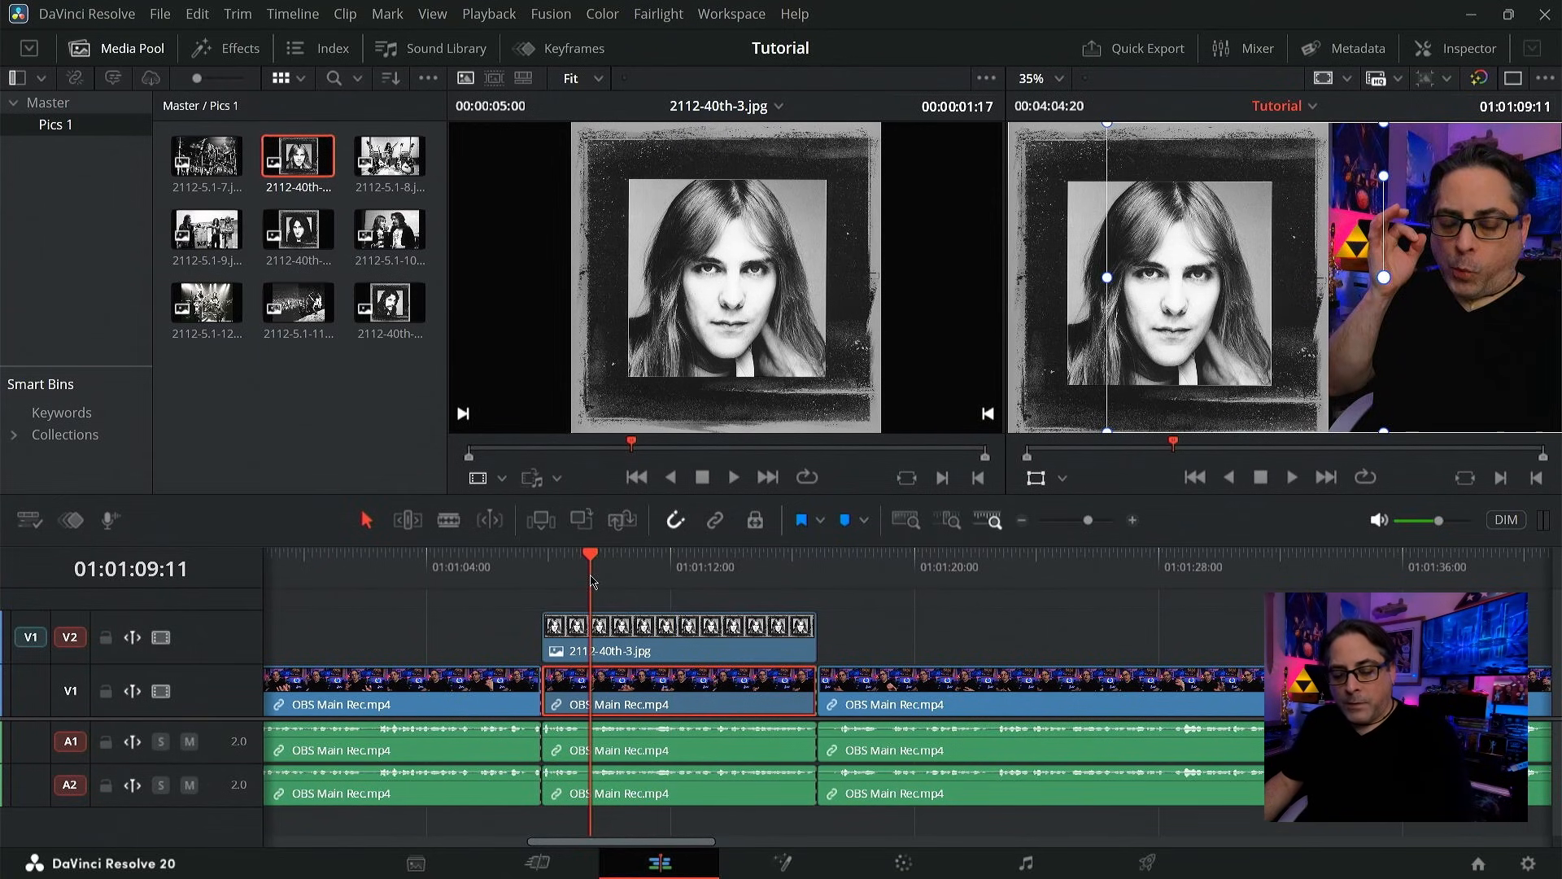
key(space)
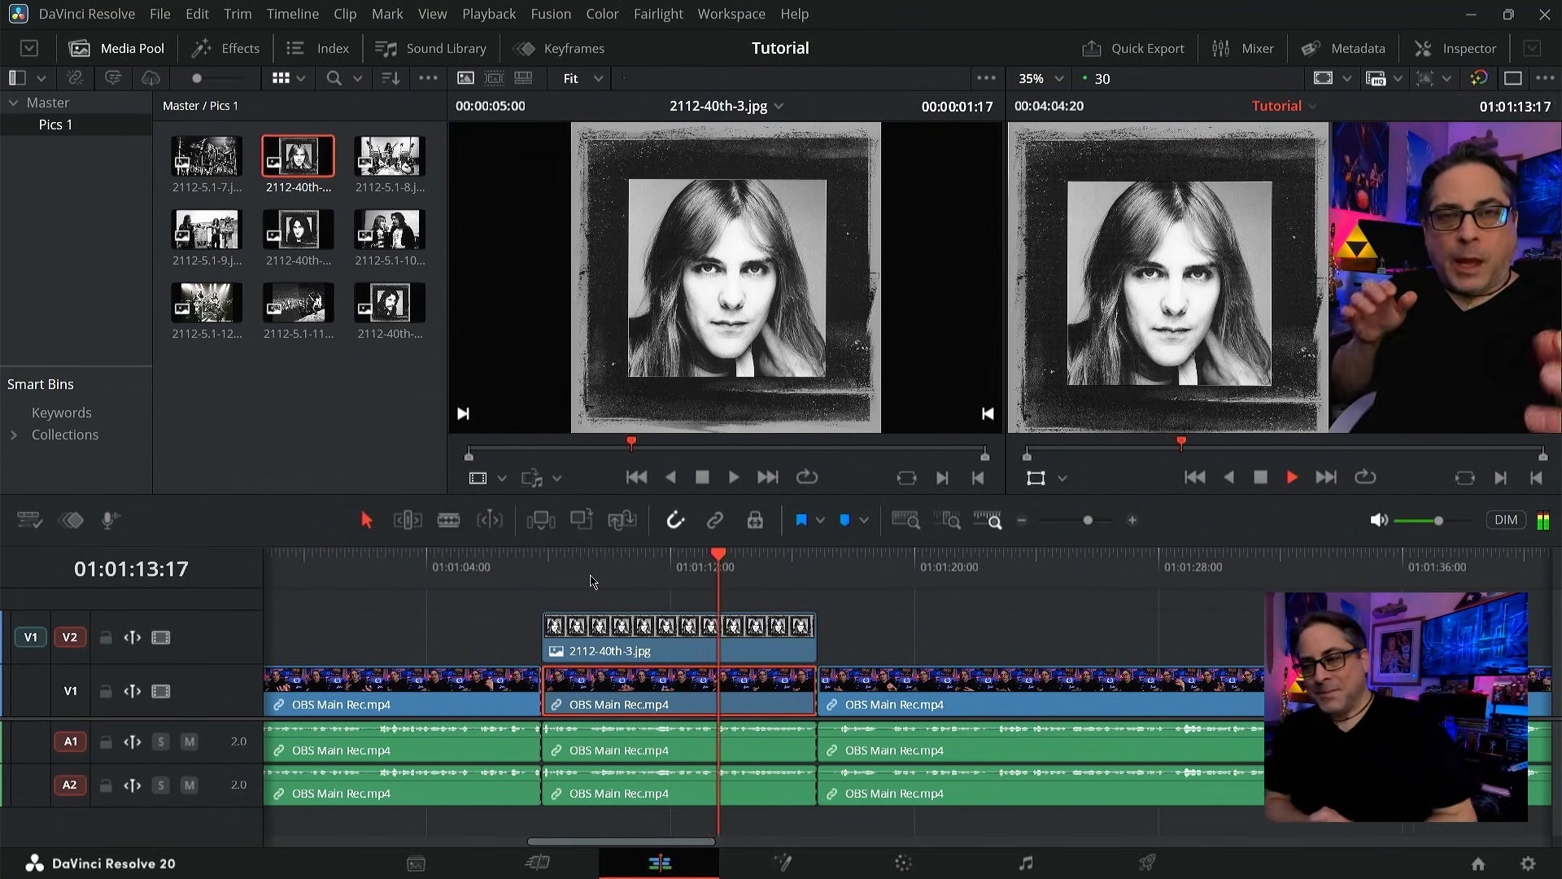
key(space)
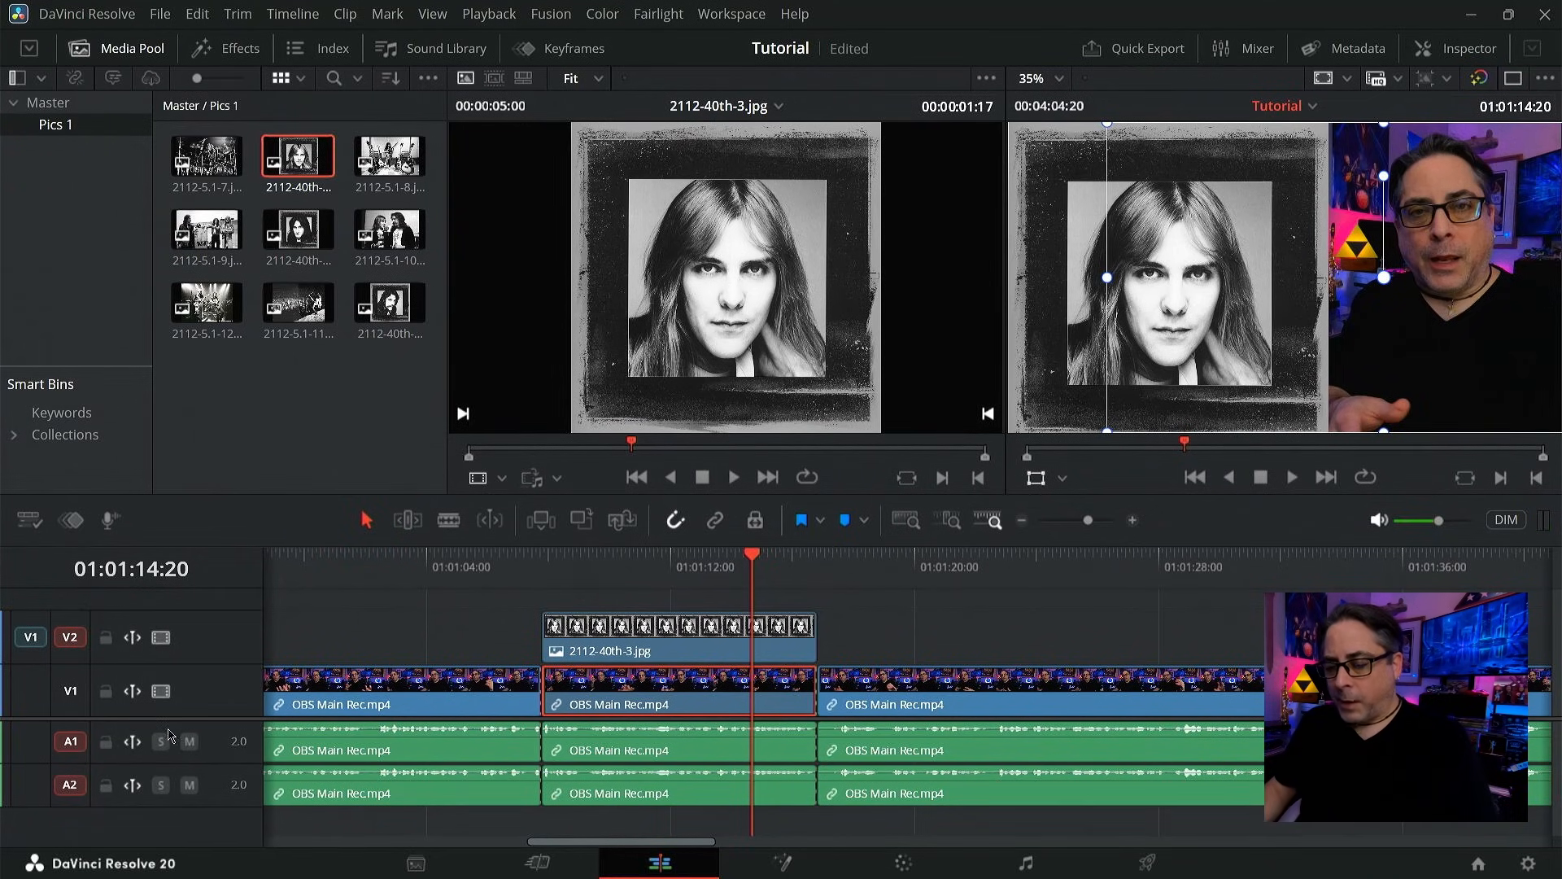
- Crop the left and right edges of the 2112-40th-3.jpg clip close to the portrait, and switch the viewer overlay back to Transform
click(675, 576)
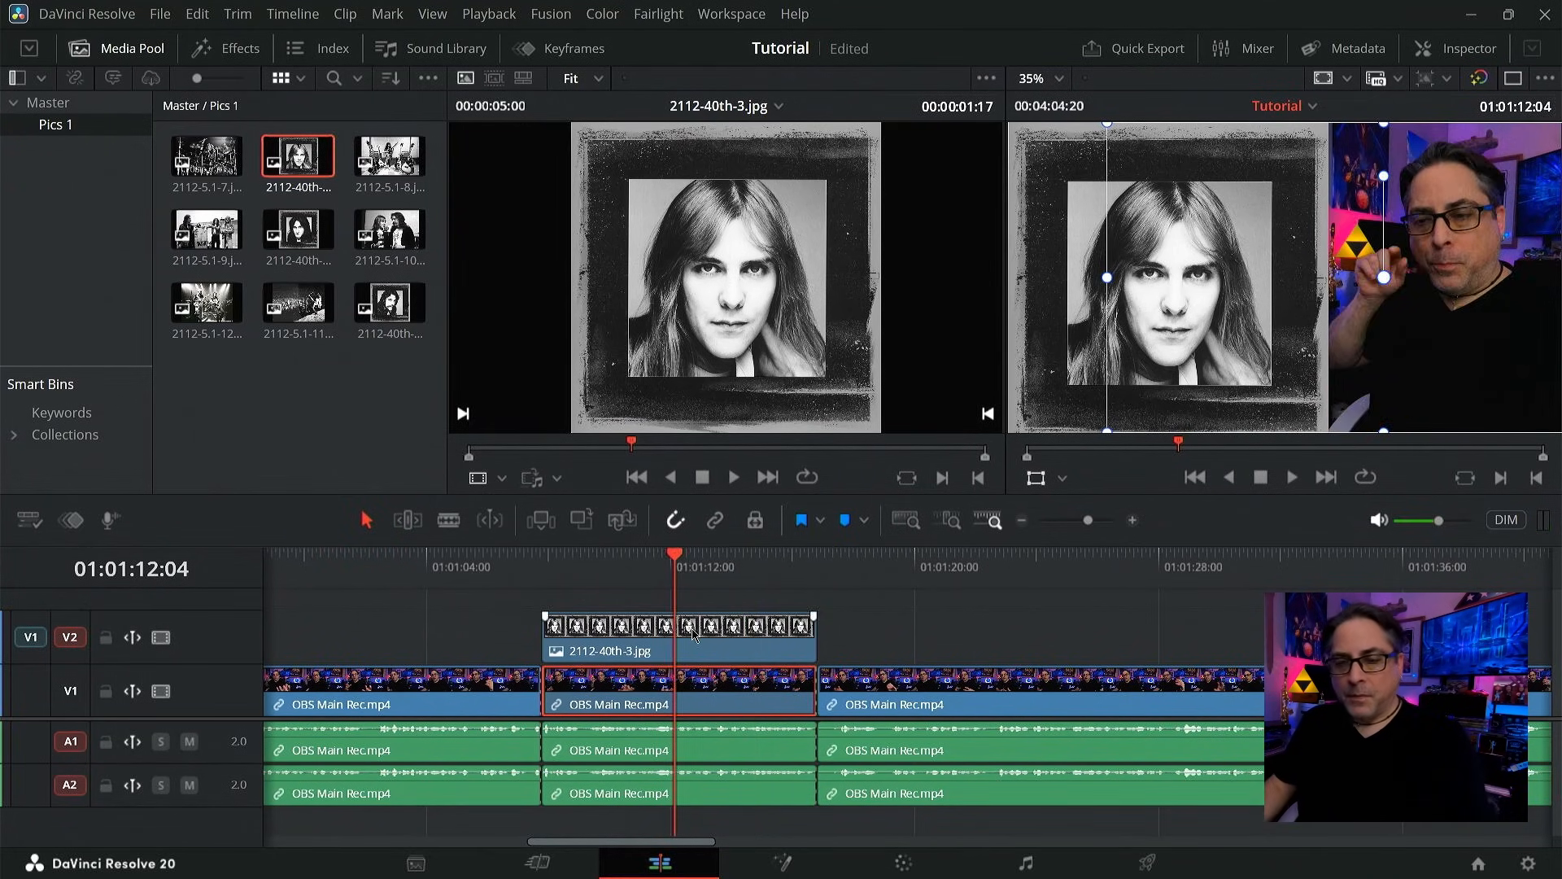
click(695, 637)
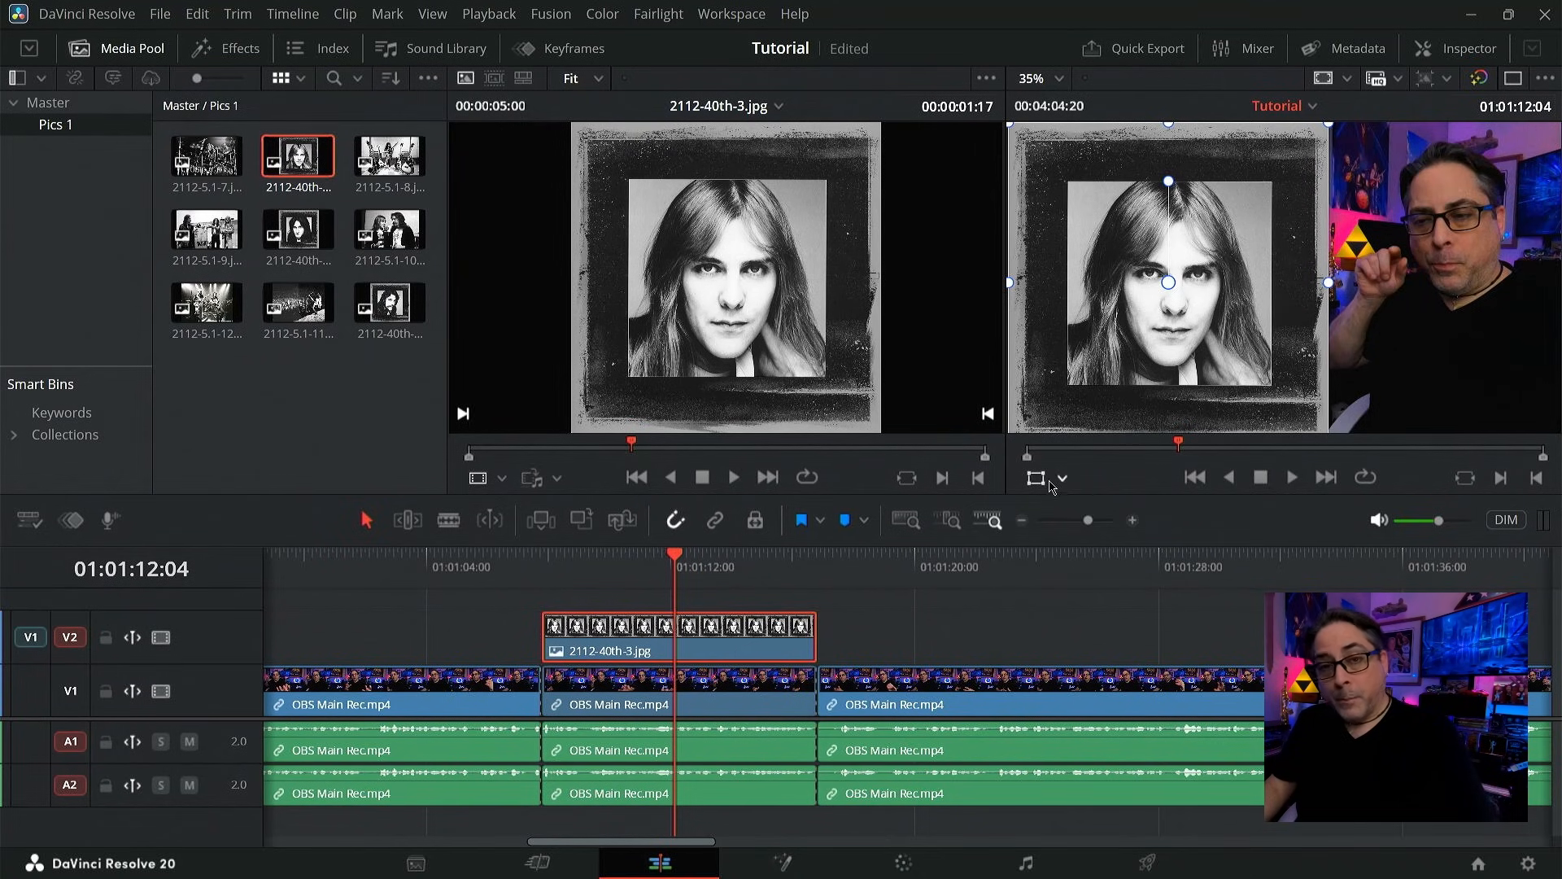
click(1063, 479)
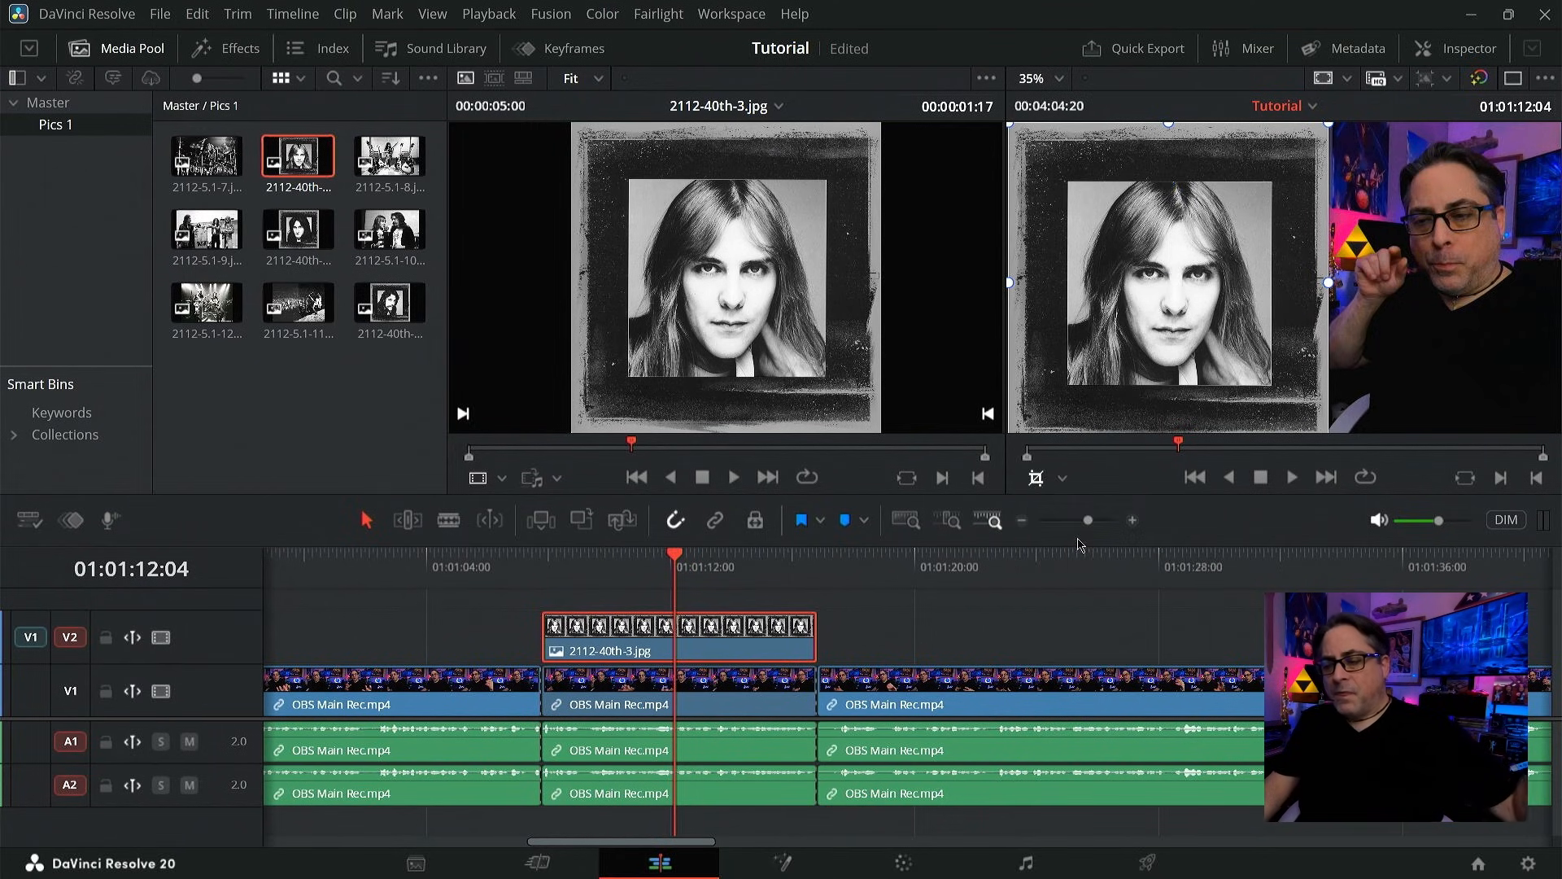
click(1074, 535)
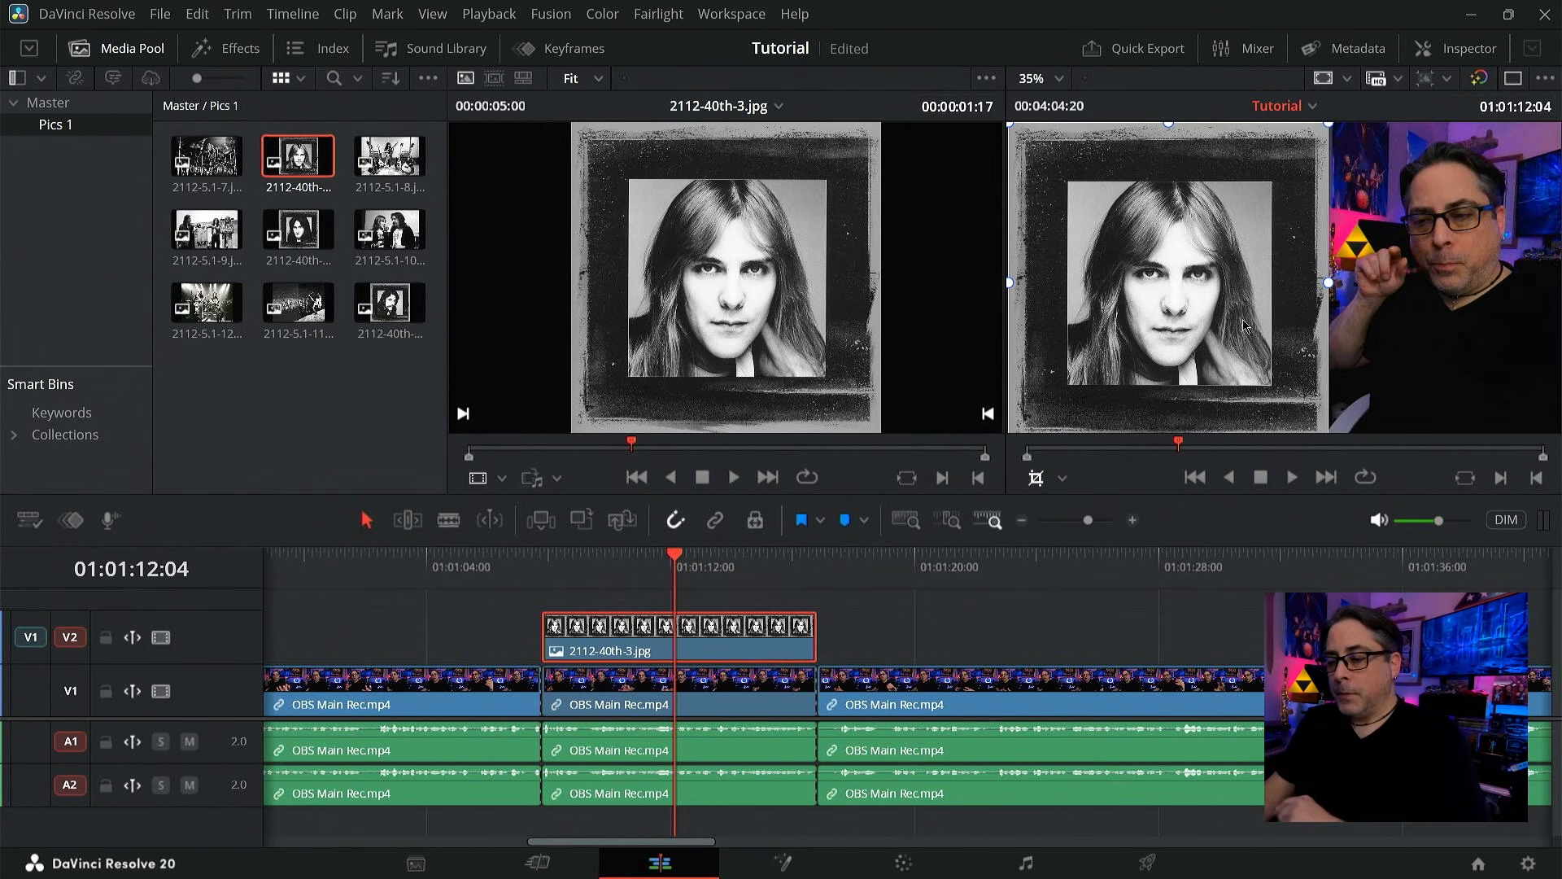
drag(1324, 287, 1287, 290)
drag(1009, 283, 1058, 287)
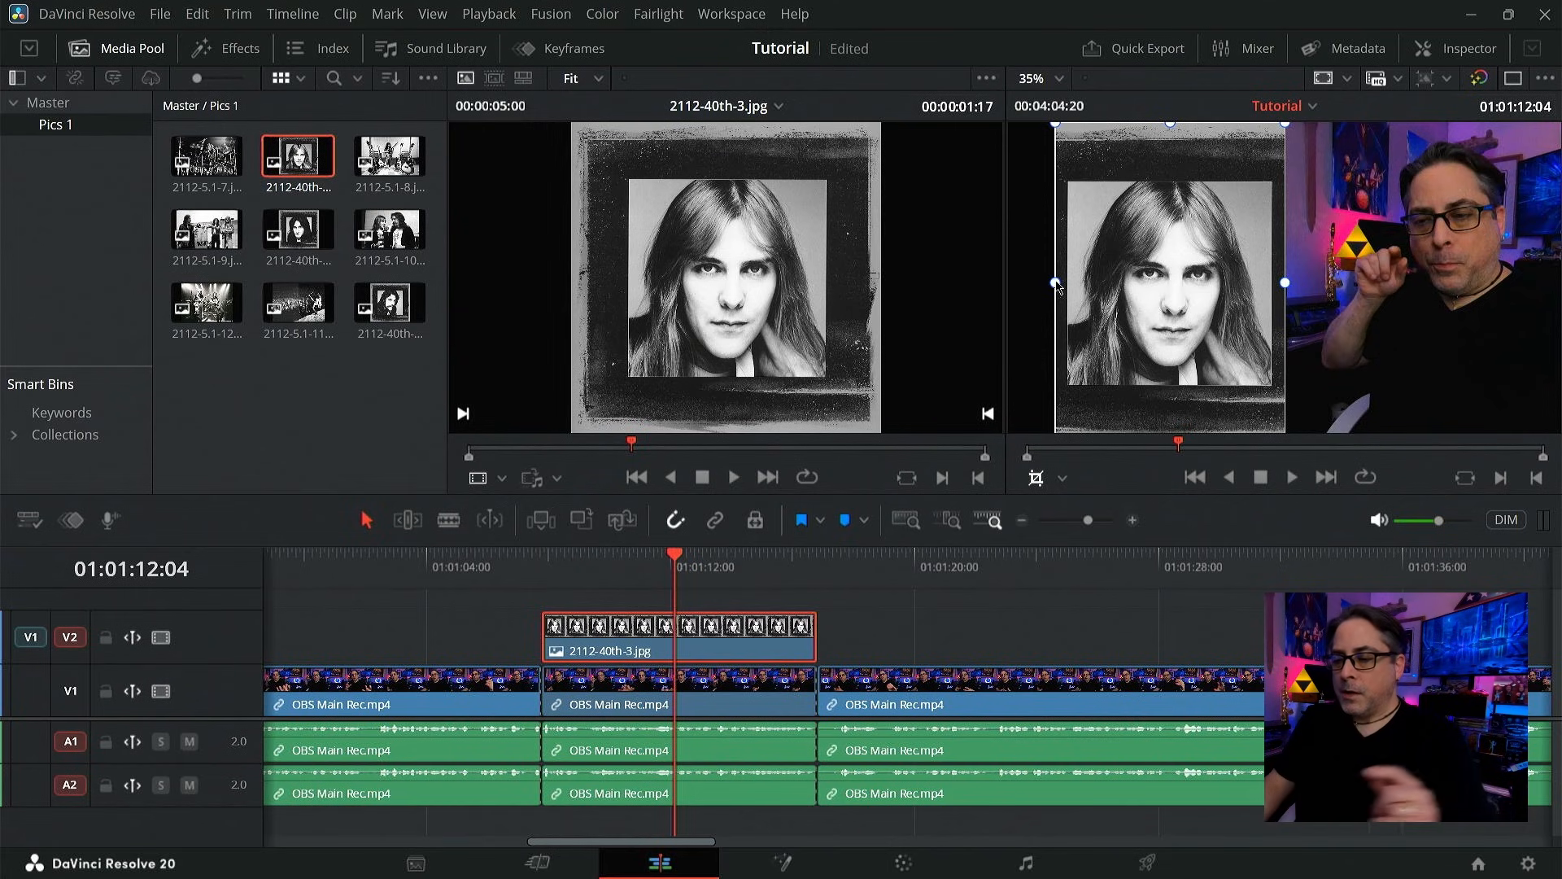
click(1064, 480)
click(1076, 509)
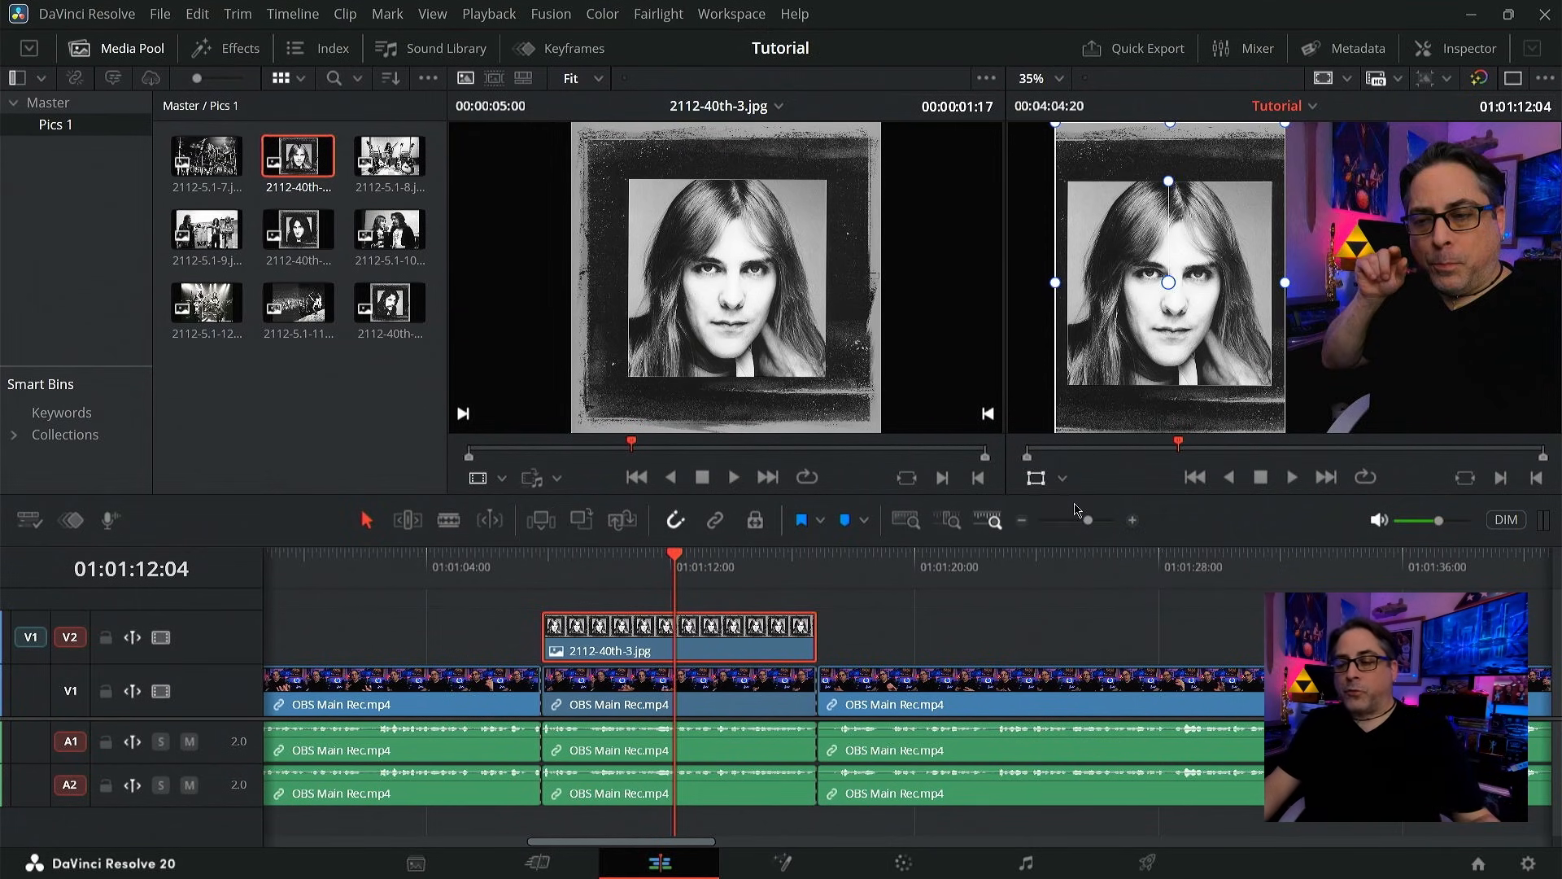
- Shift the middle main video segment and the still image left in the frame, undoing the still's accidental move to the right
mouse_move(1137, 393)
mouse_down()
mouse_move(1170, 394)
mouse_move(1075, 389)
mouse_move(1143, 401)
mouse_up()
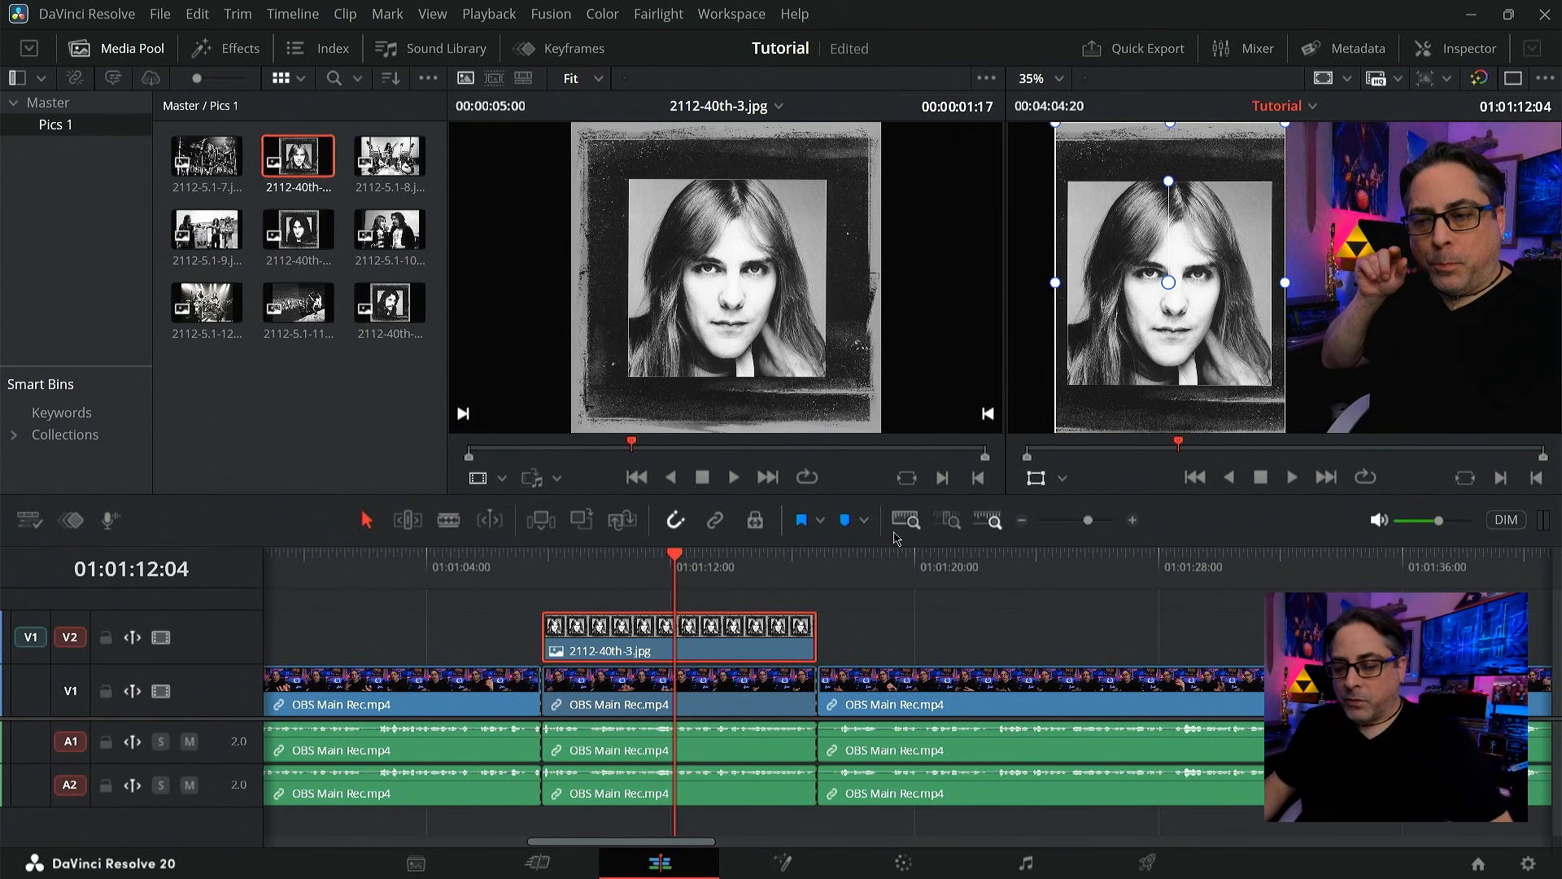
click(741, 688)
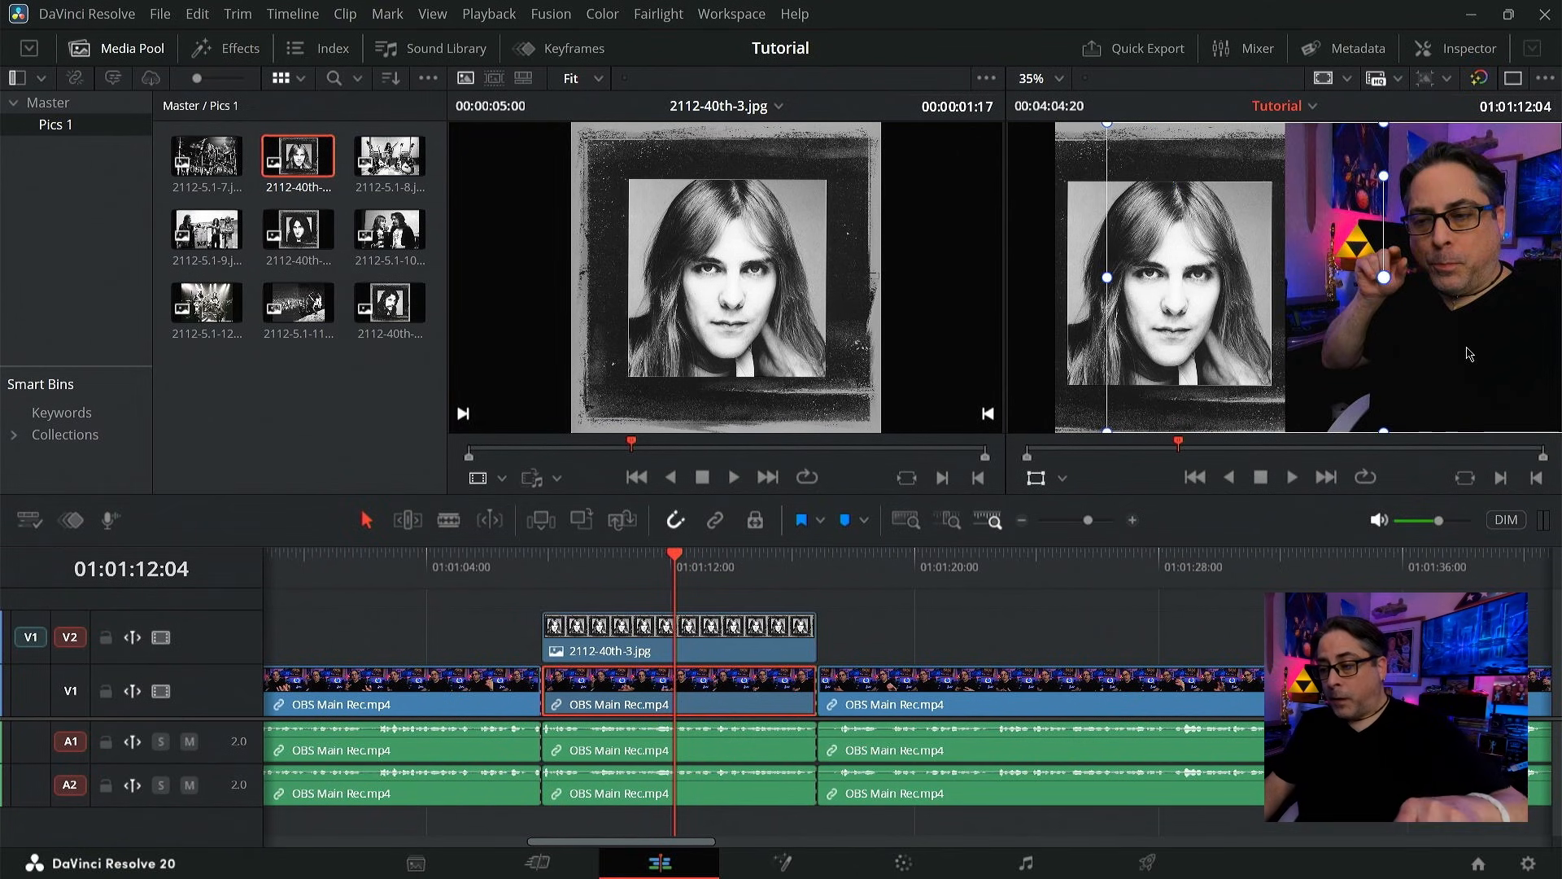
drag(1470, 354, 1426, 358)
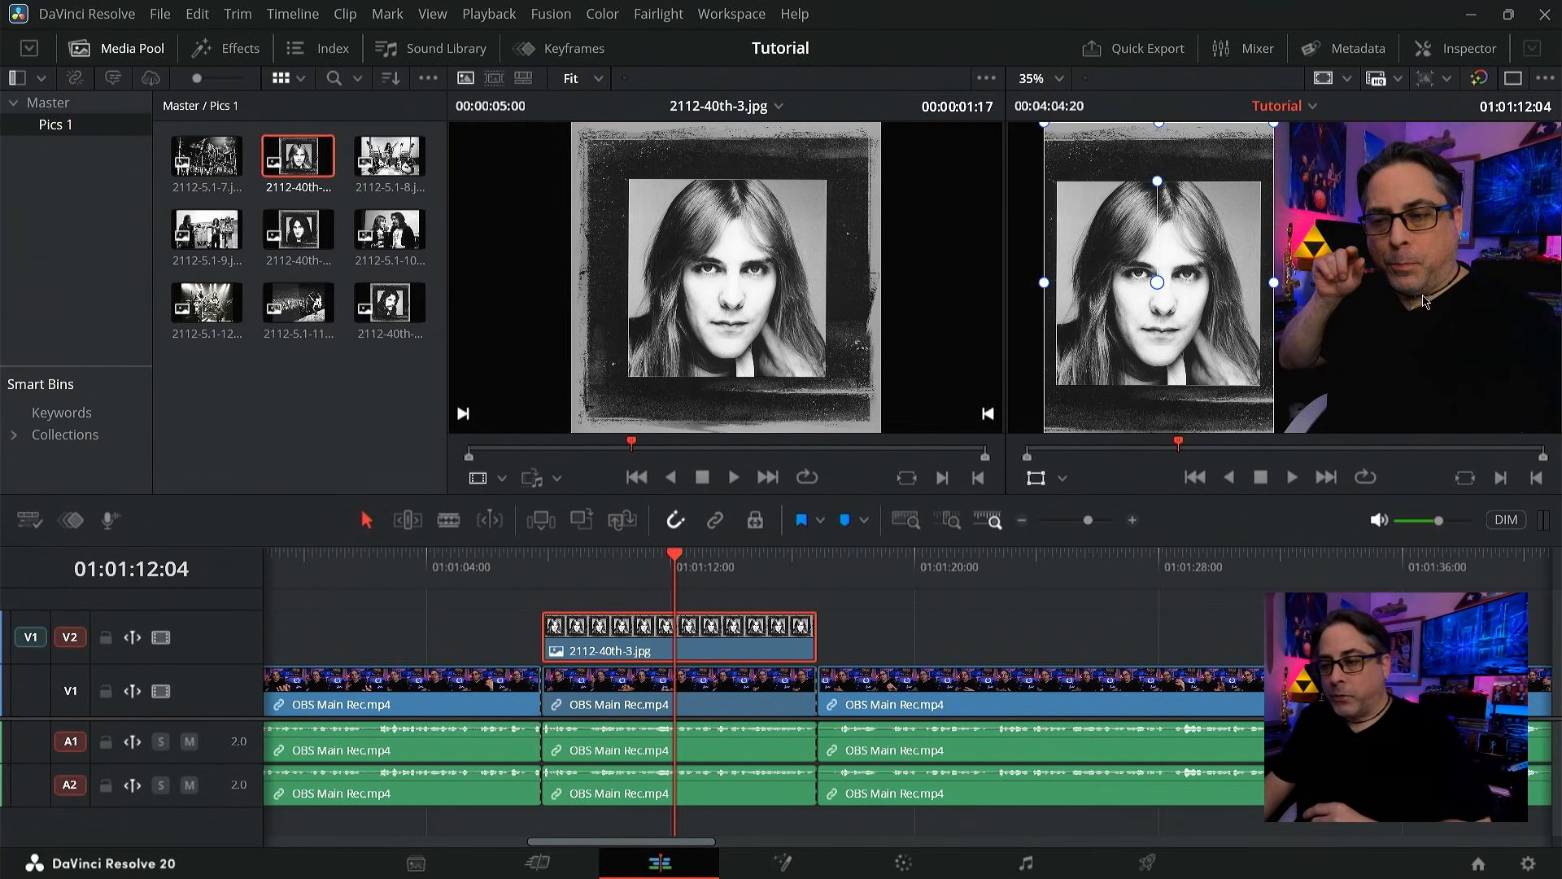
drag(1424, 301, 1489, 296)
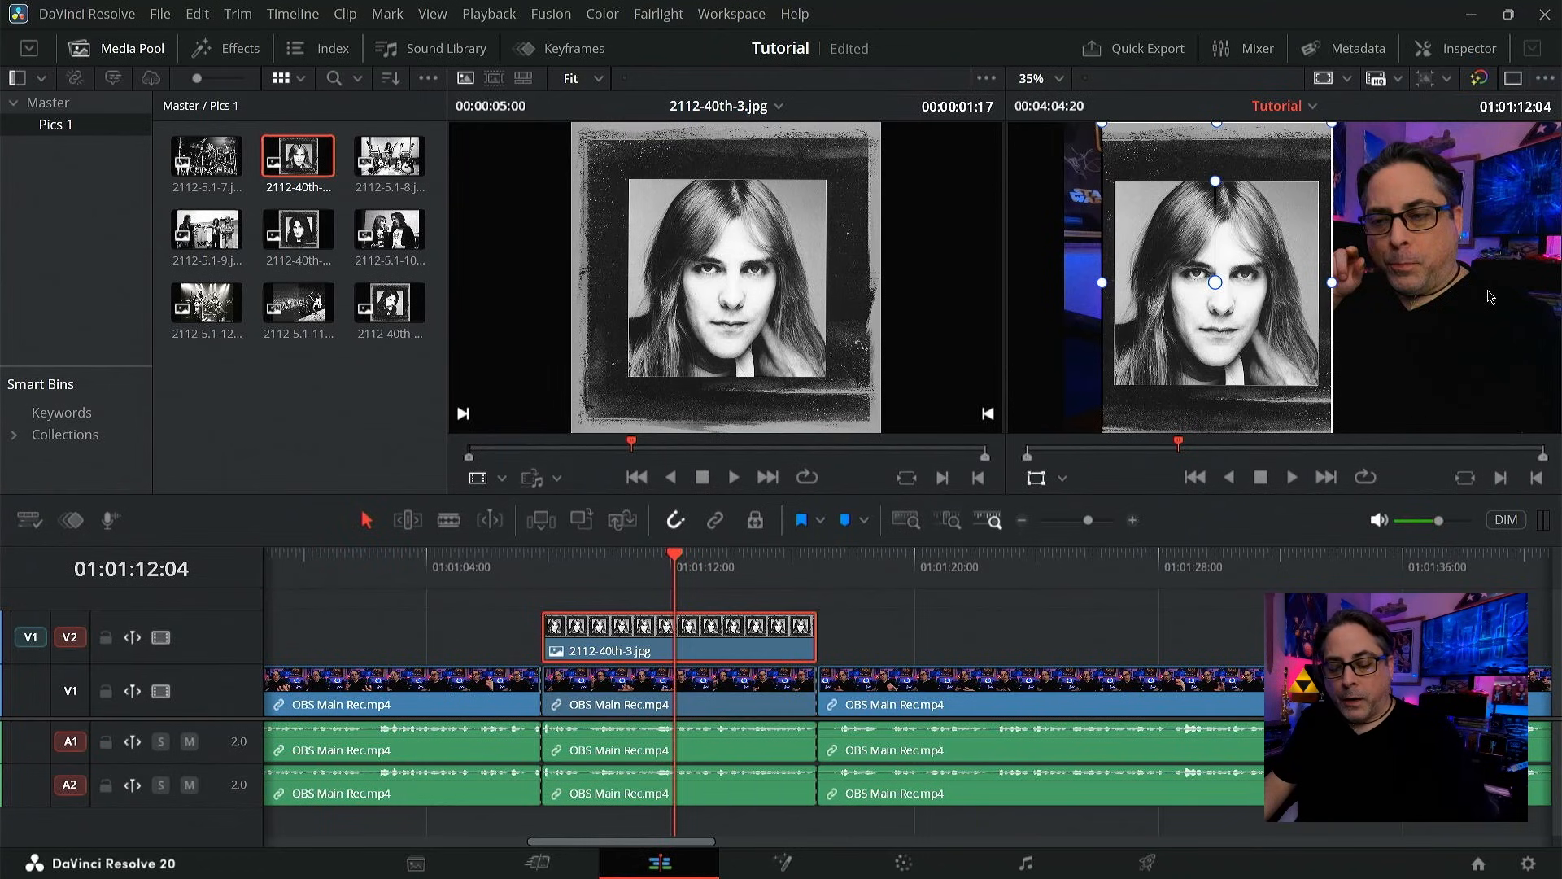
key(ctrl+z)
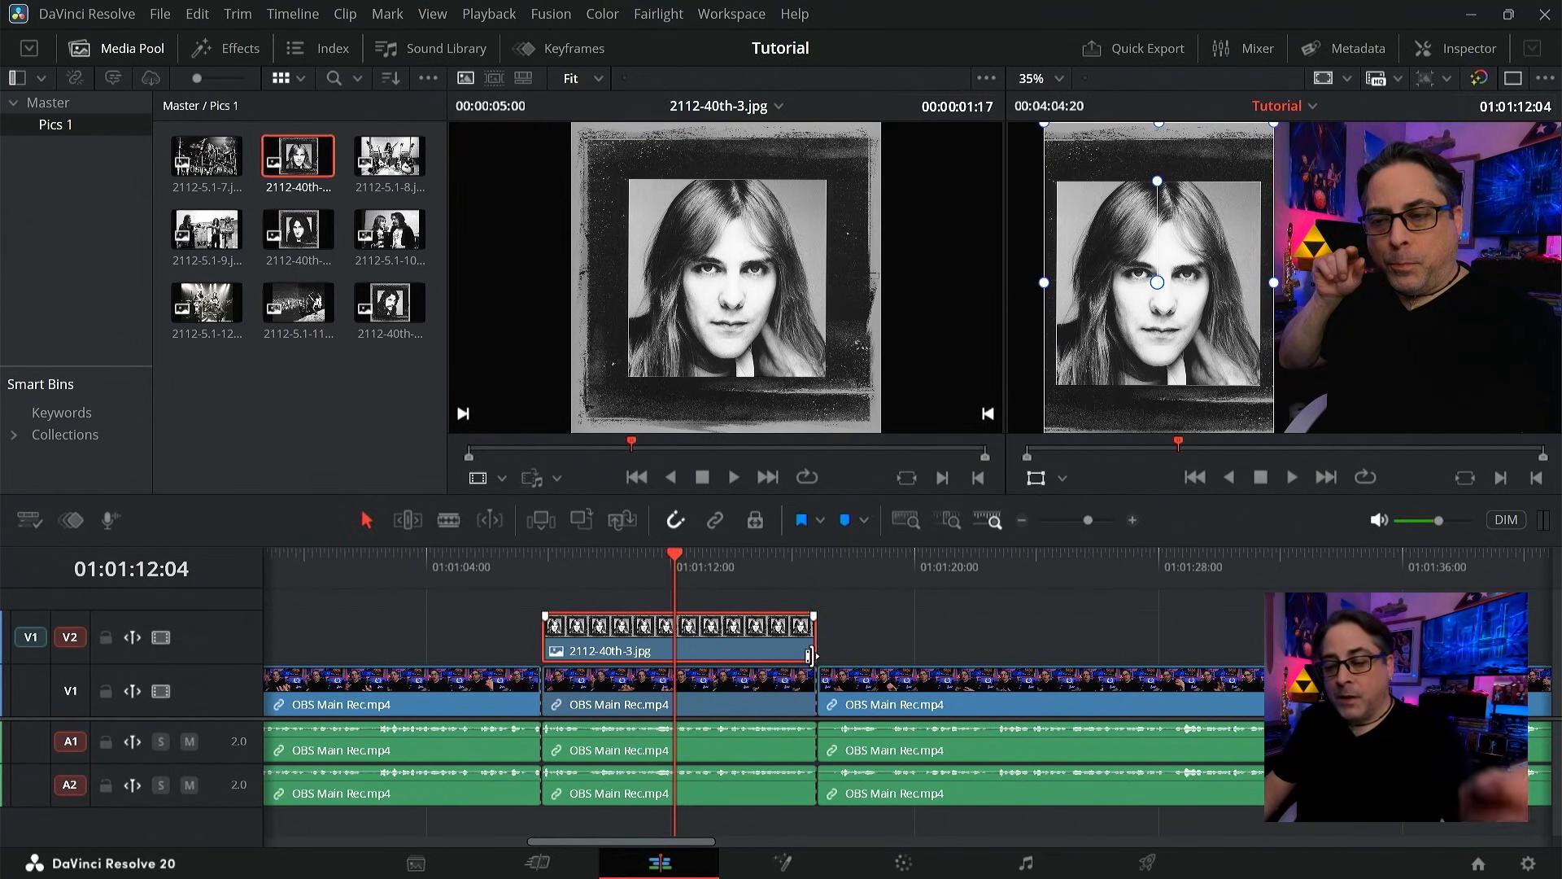
- Temporarily hide track V2 while moving the middle main video segment left until it fills the whole frame
click(779, 683)
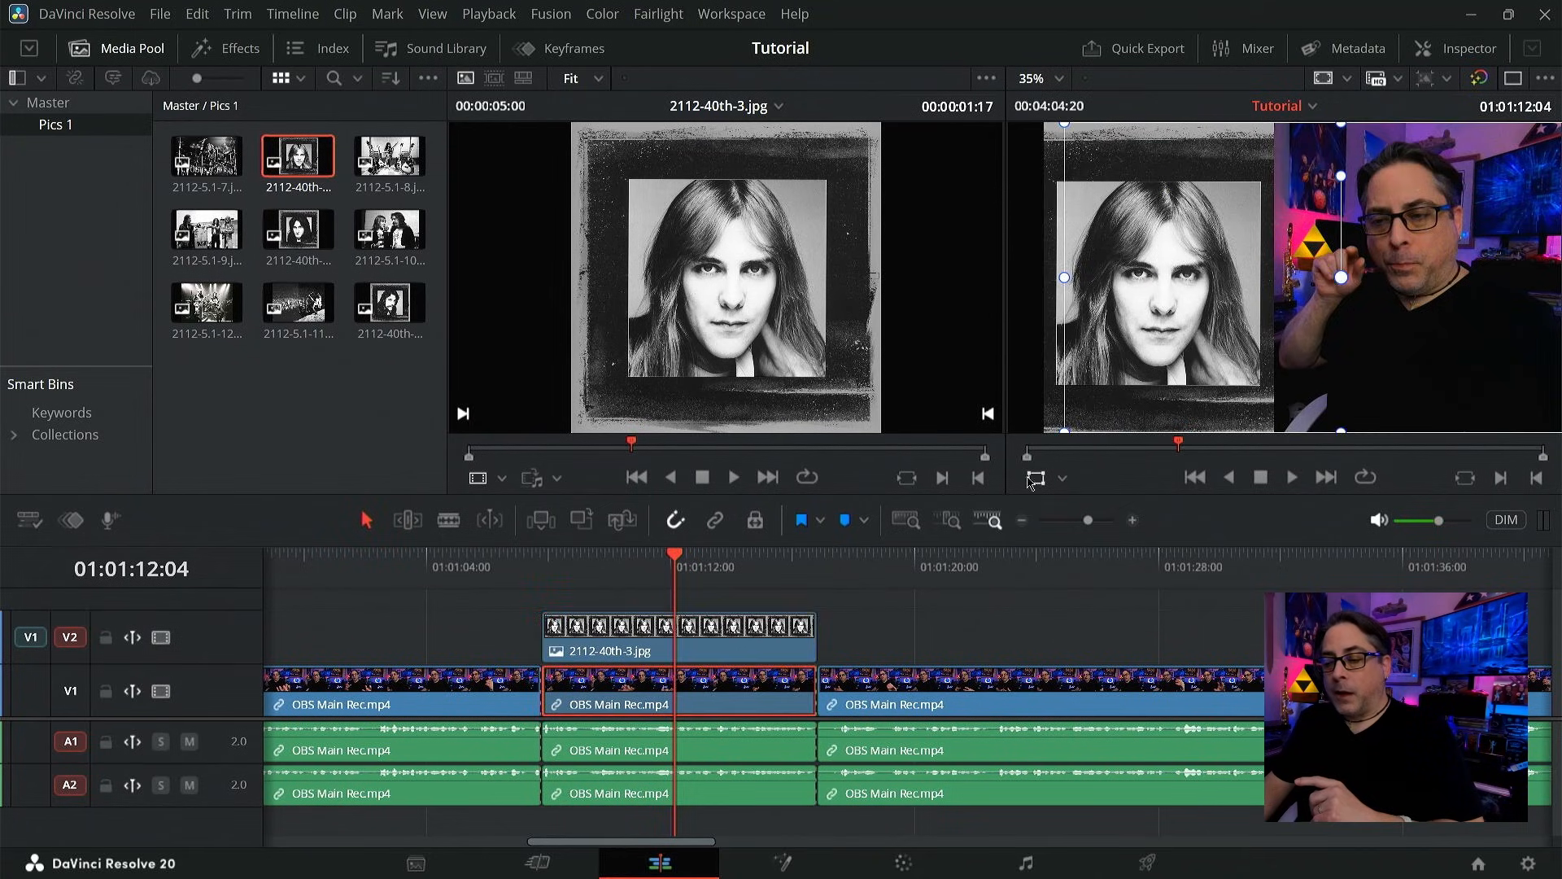
click(160, 638)
drag(1260, 316, 1206, 321)
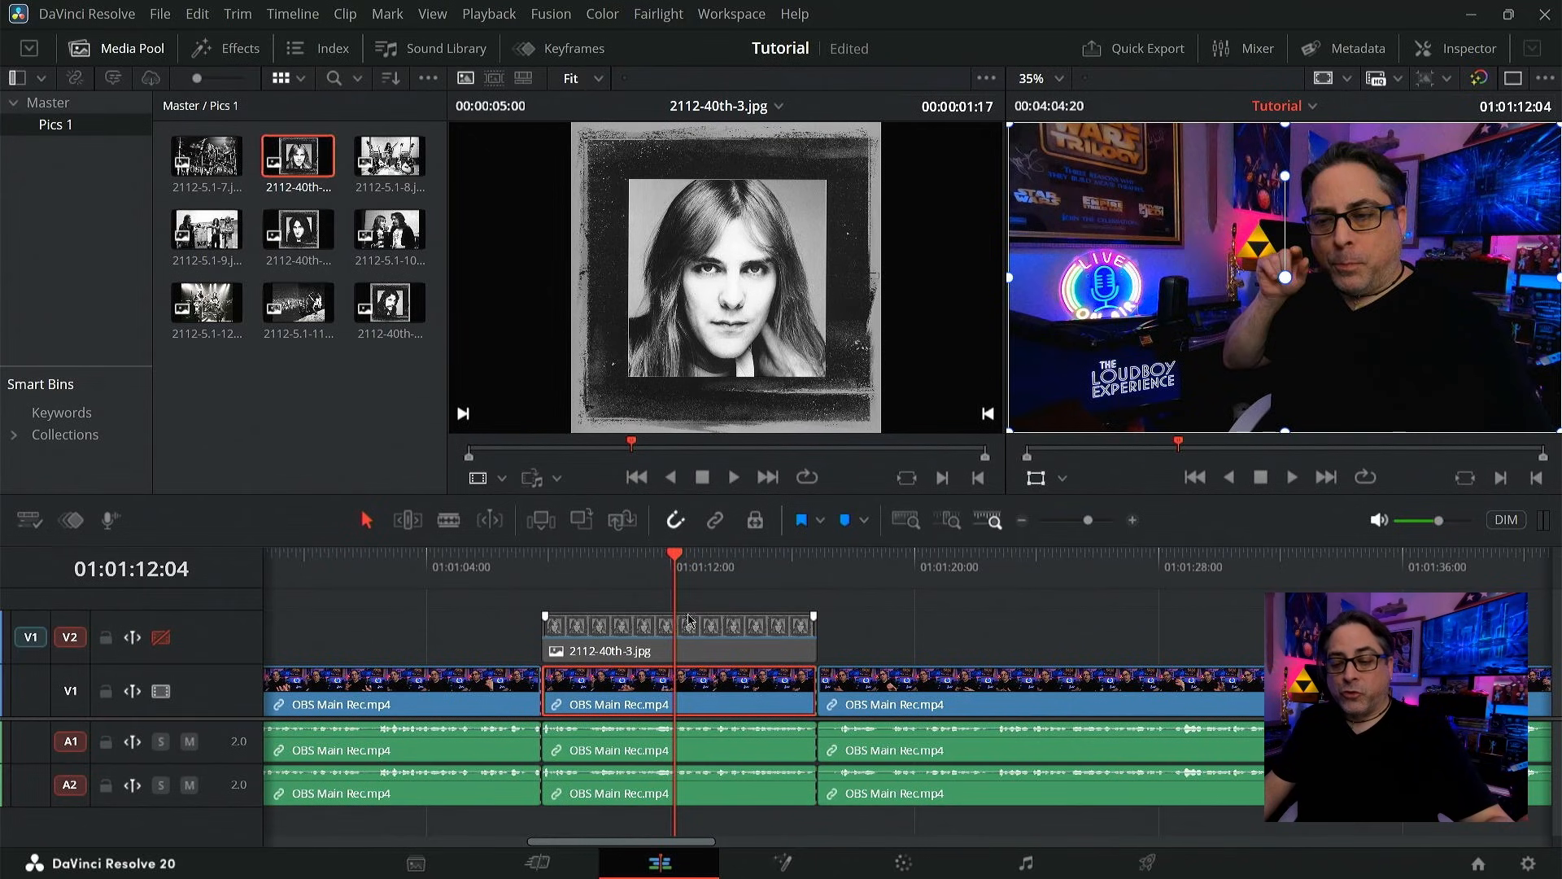
click(160, 637)
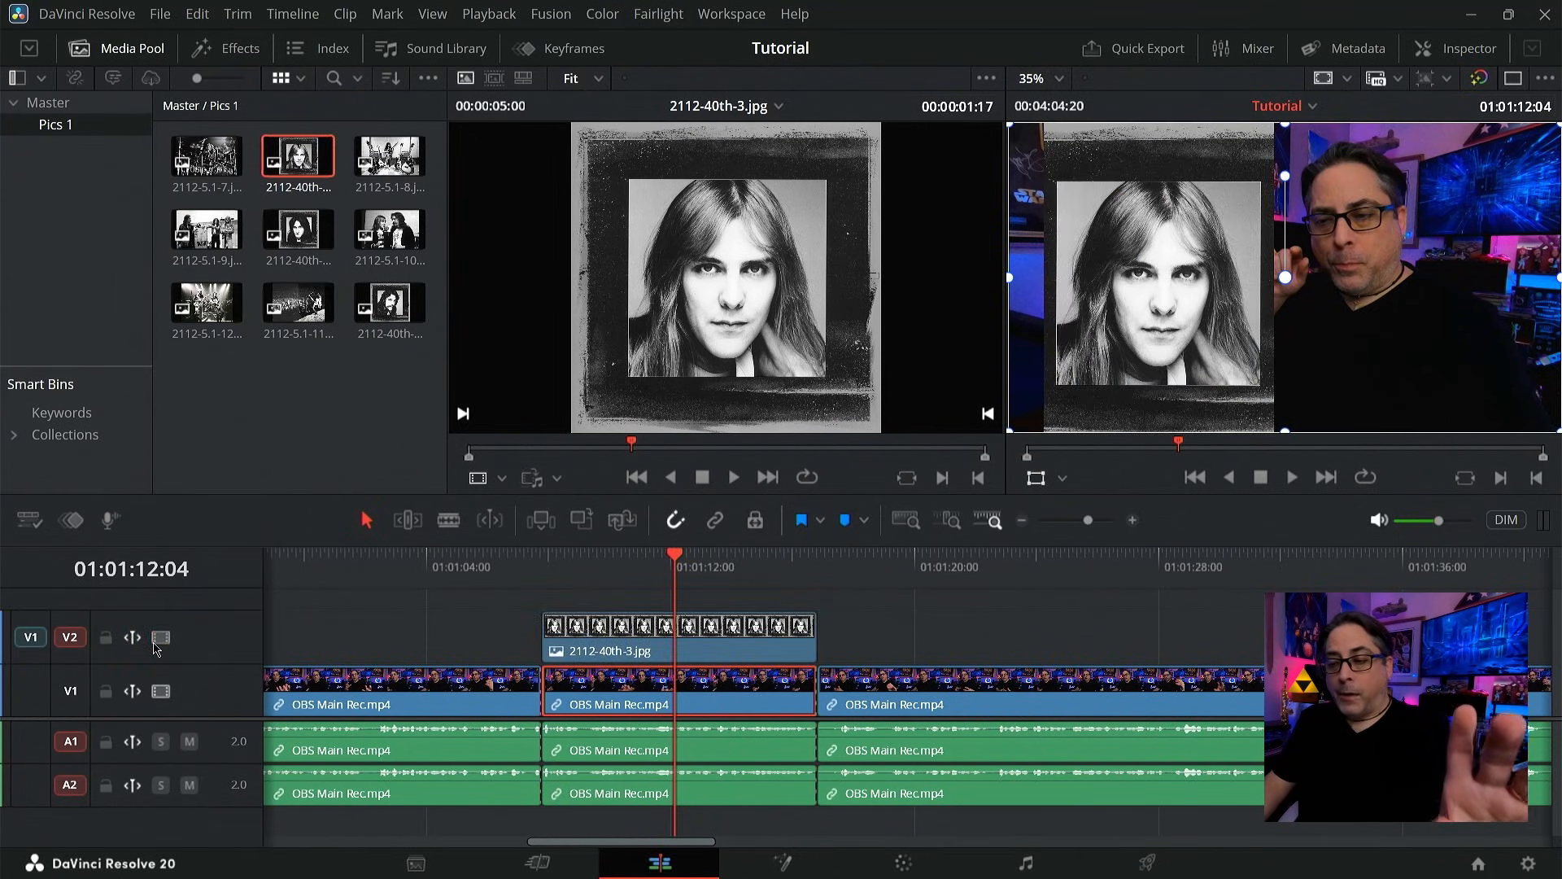
- Move the cropped still image flush with the frame's left edge and shift the middle main video segment slightly right to center the speaker beside it
click(765, 652)
drag(1180, 340, 1156, 339)
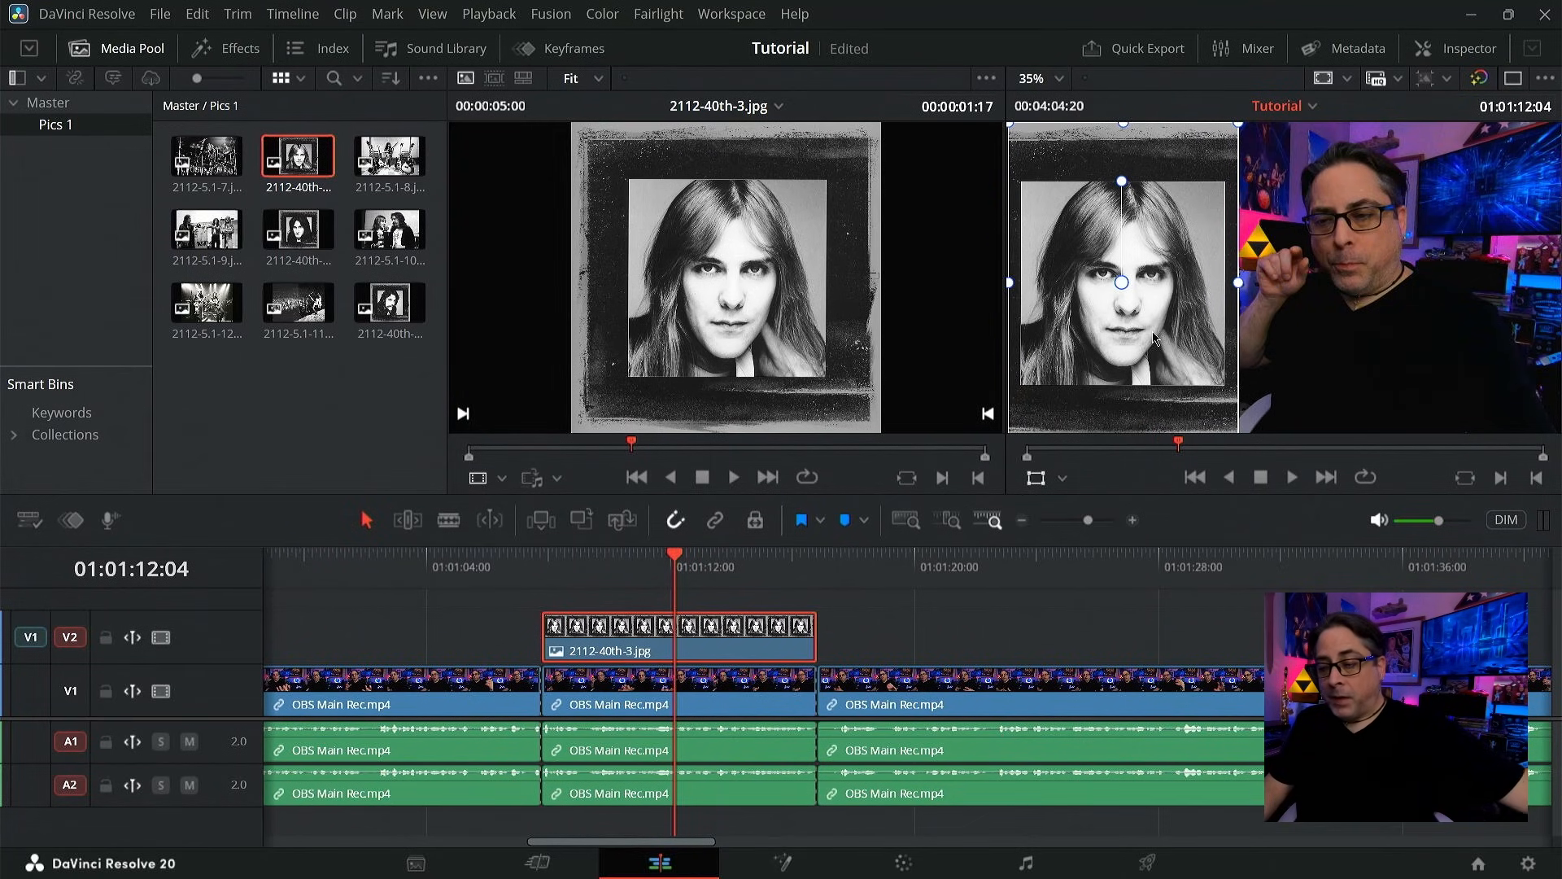
click(1440, 370)
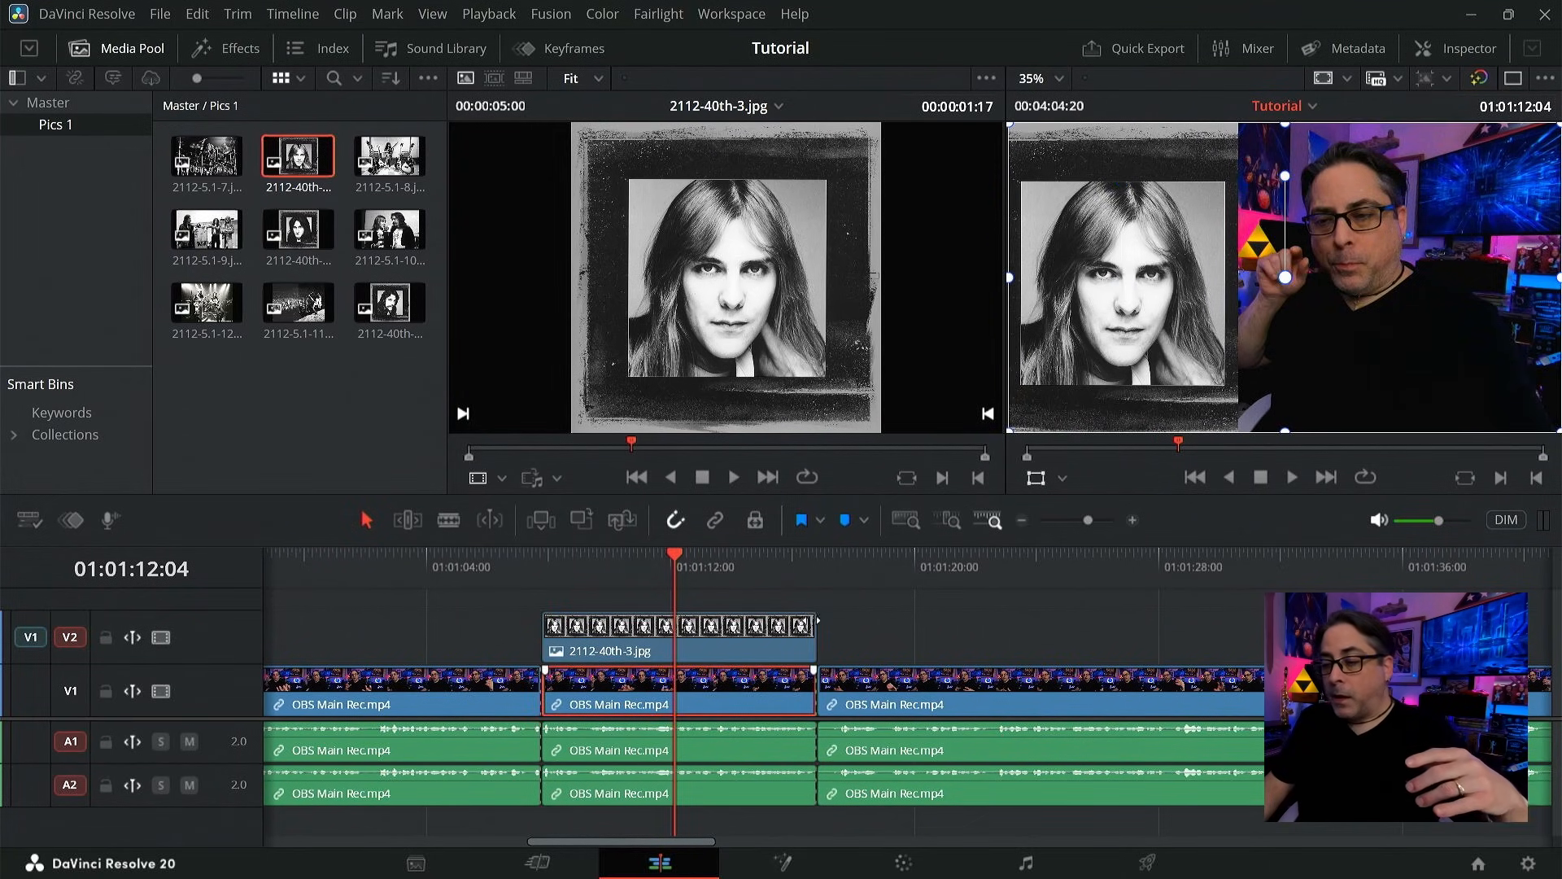
drag(1376, 382, 1411, 383)
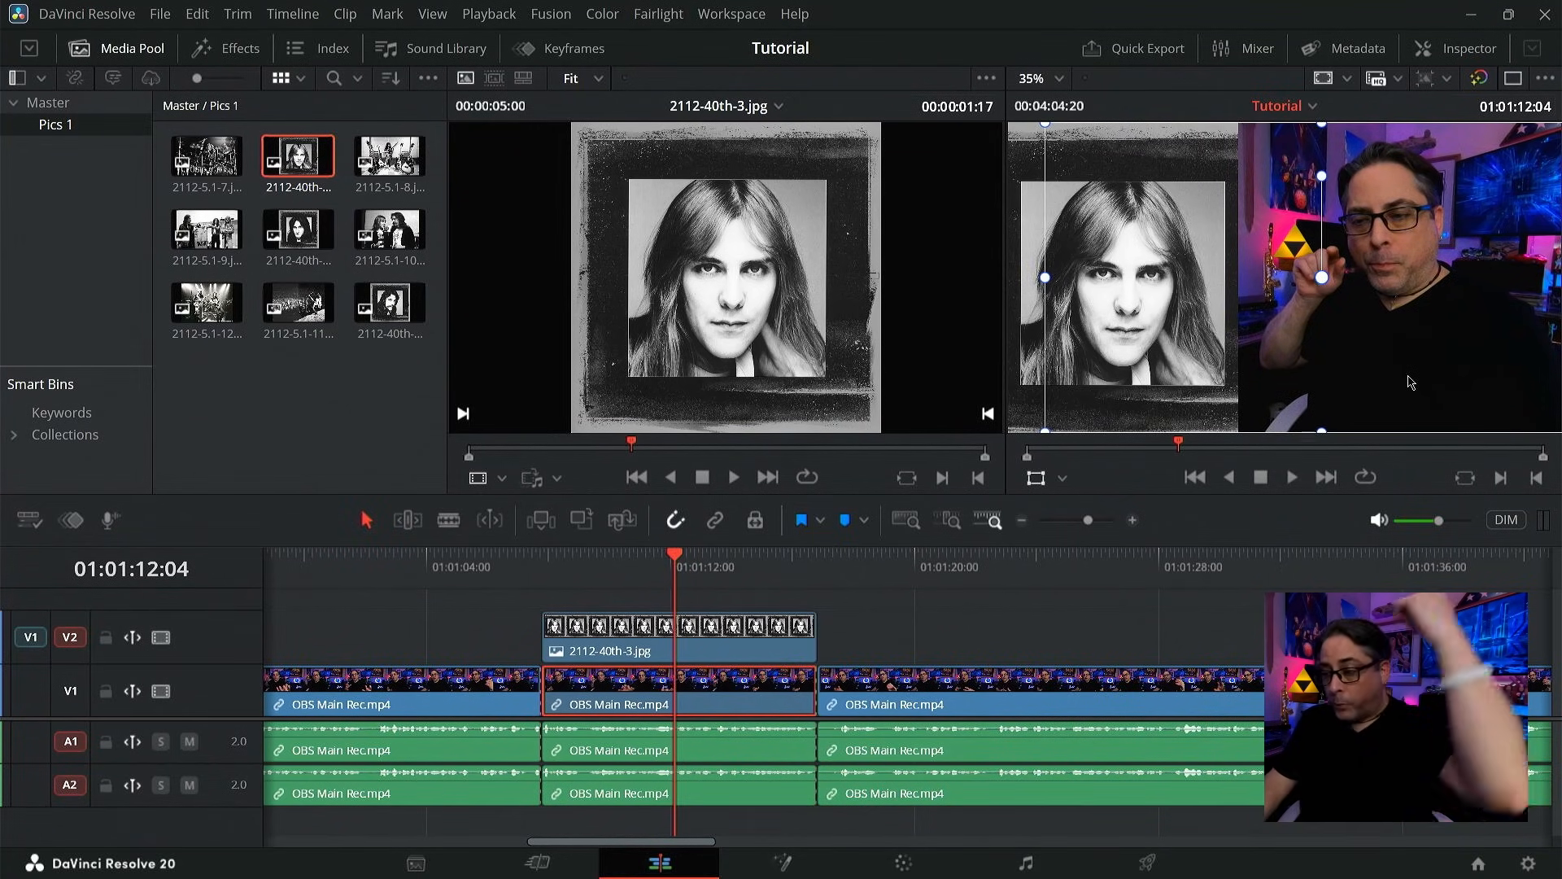
- Play through the overlay section, return the playhead to 01:01:06:26, and turn off the on-screen Transform controls
click(602, 574)
key(space)
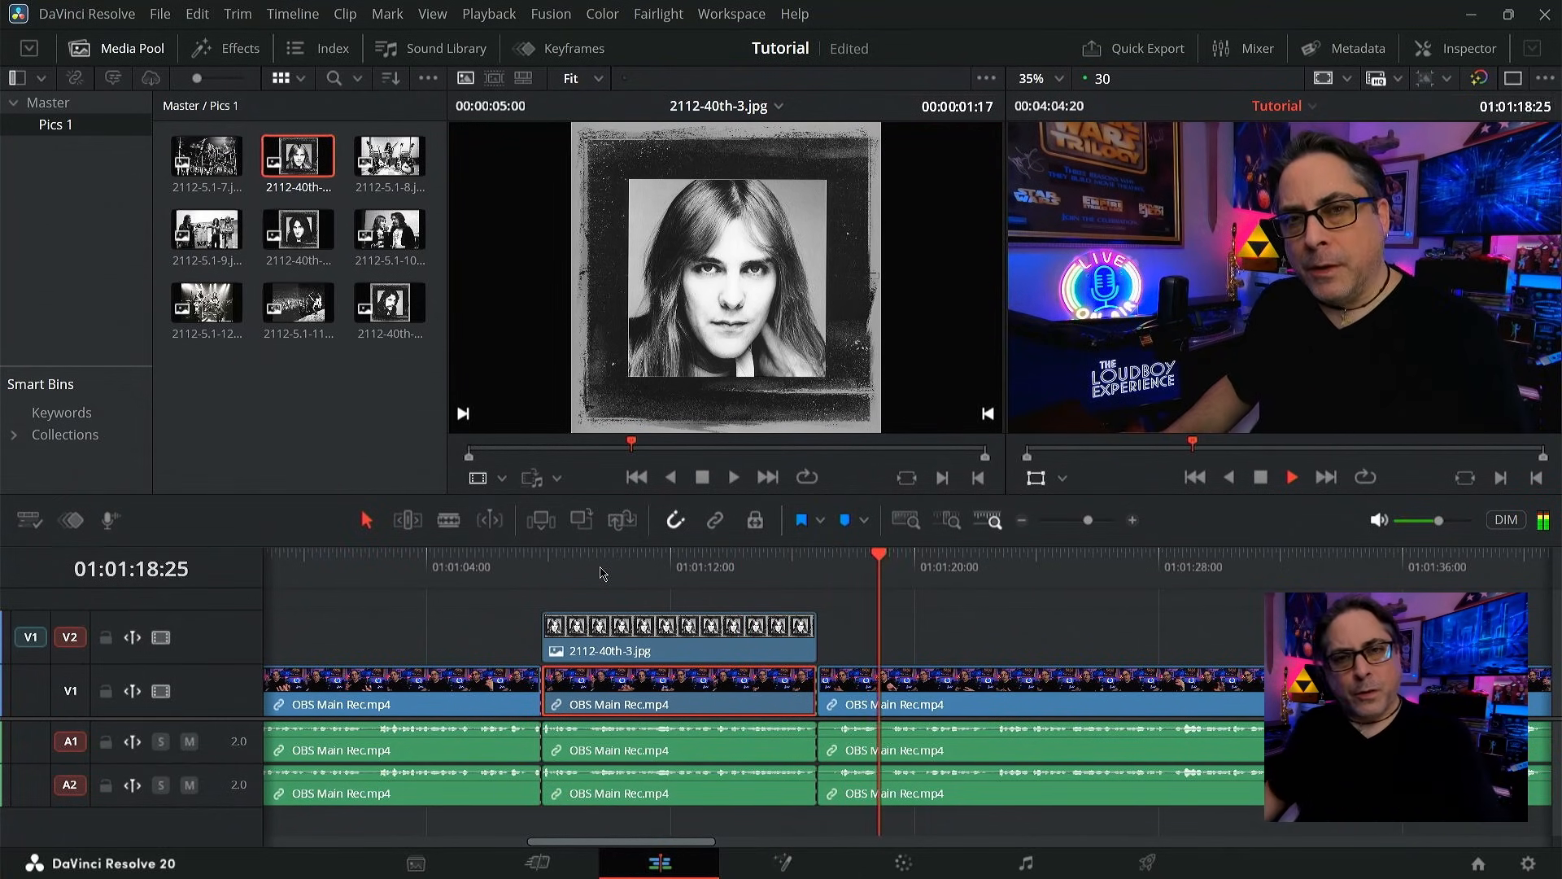
key(space)
click(514, 574)
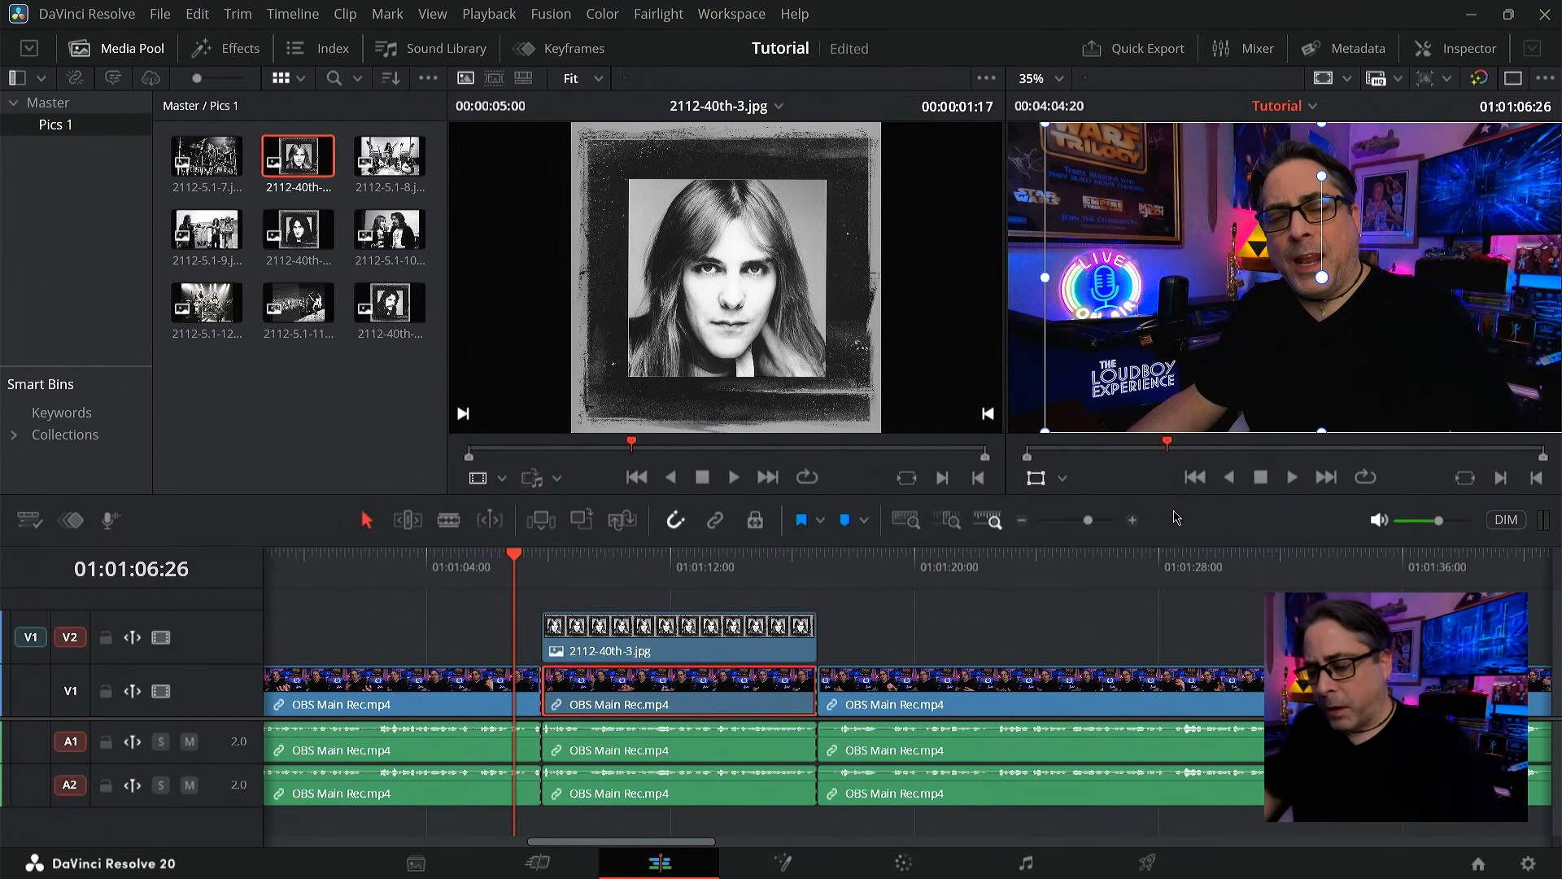
click(1034, 480)
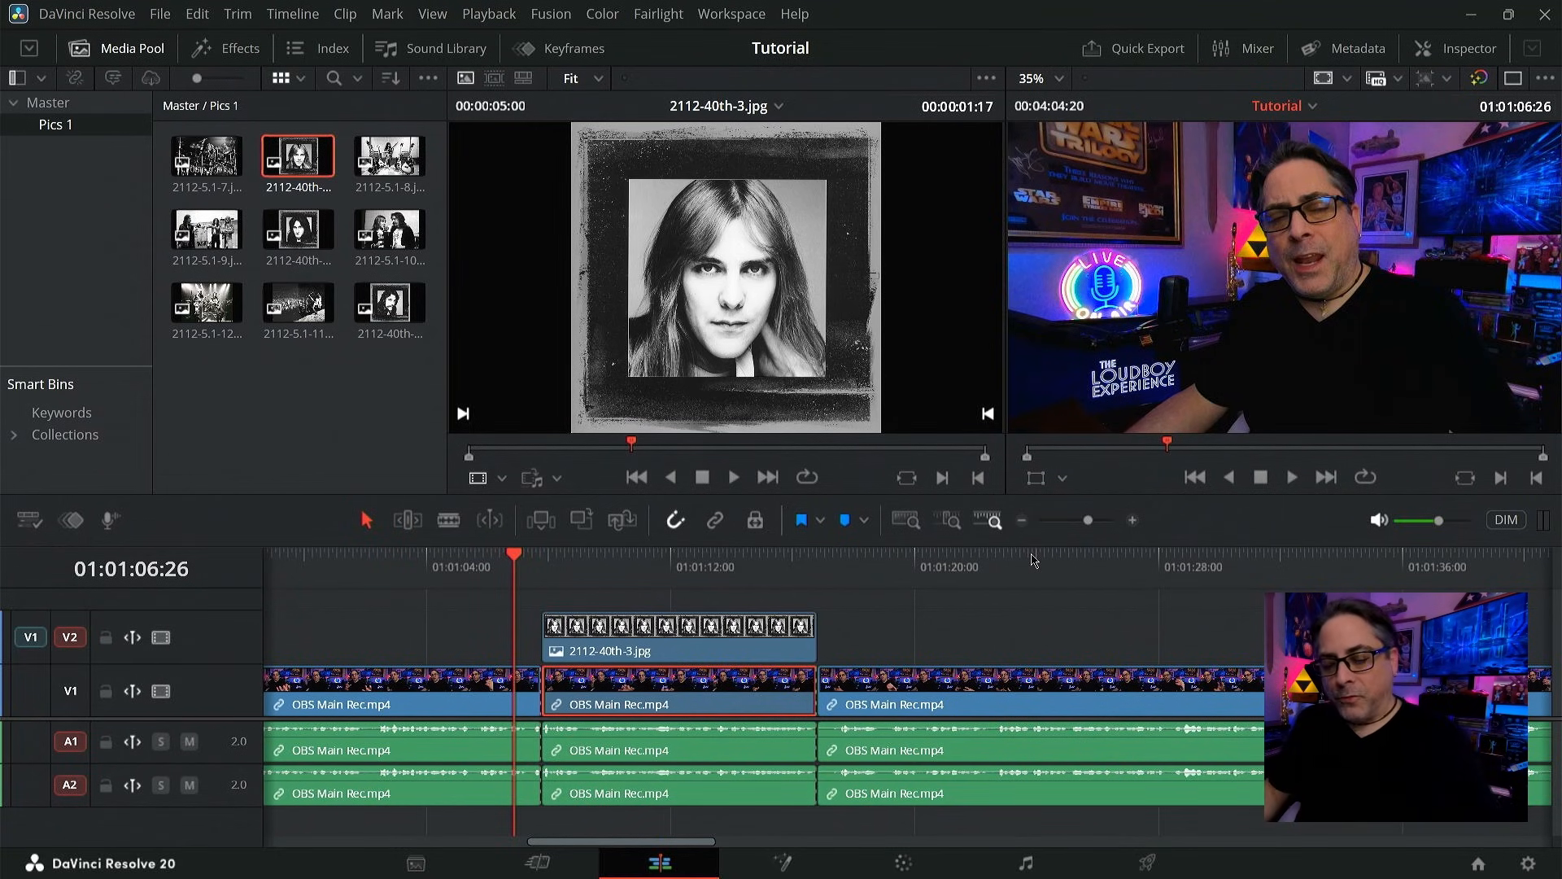
- Play twice from 01:01:06:07 across the start of the overlay section to check how the side-by-side layout cuts in
click(632, 568)
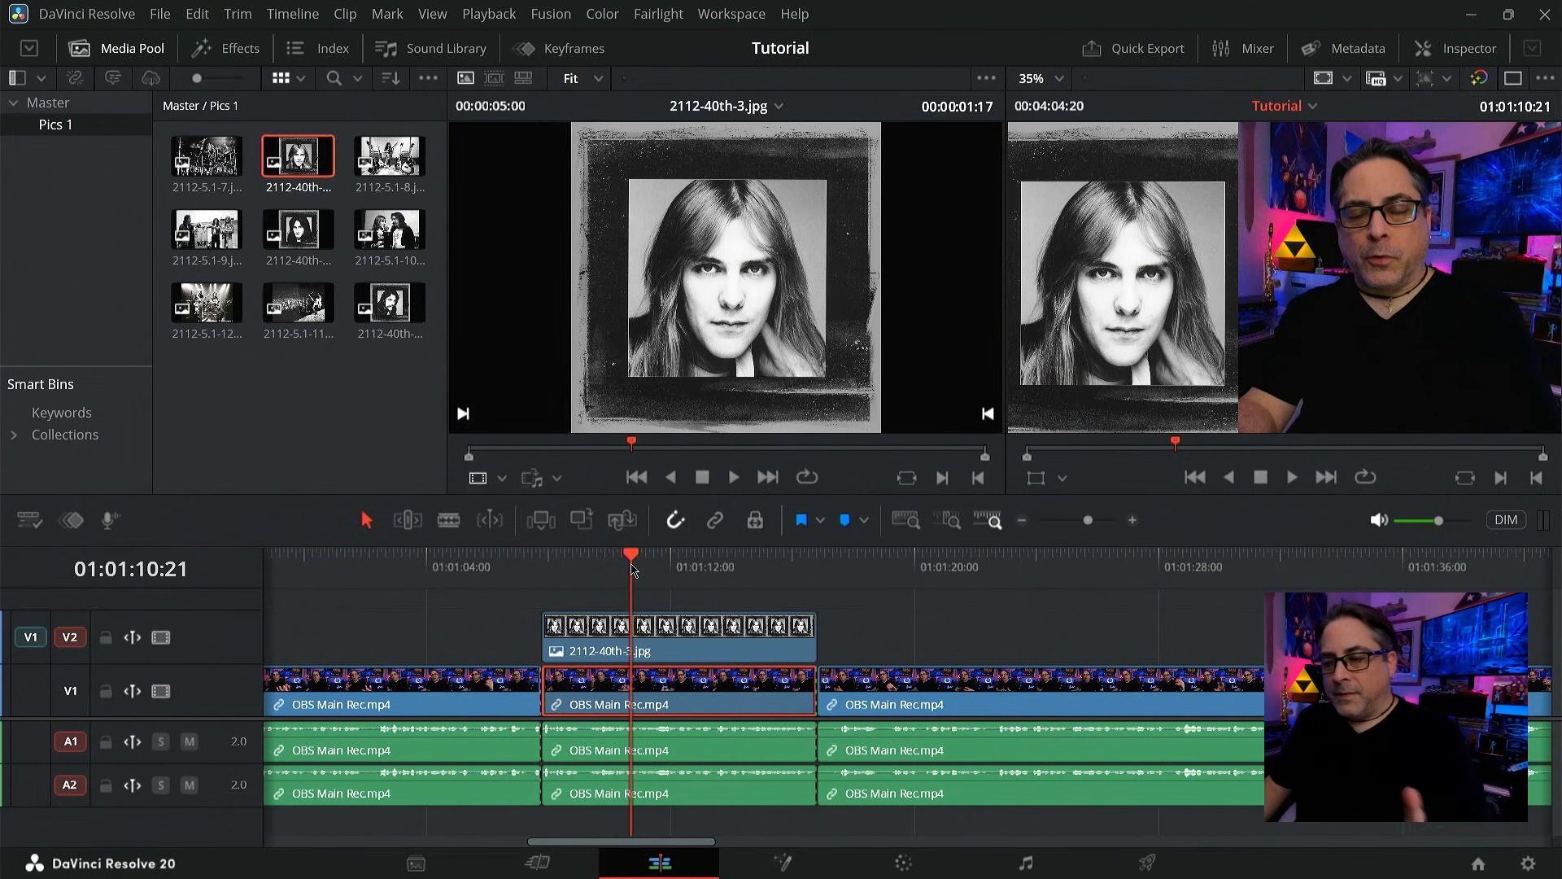
click(497, 583)
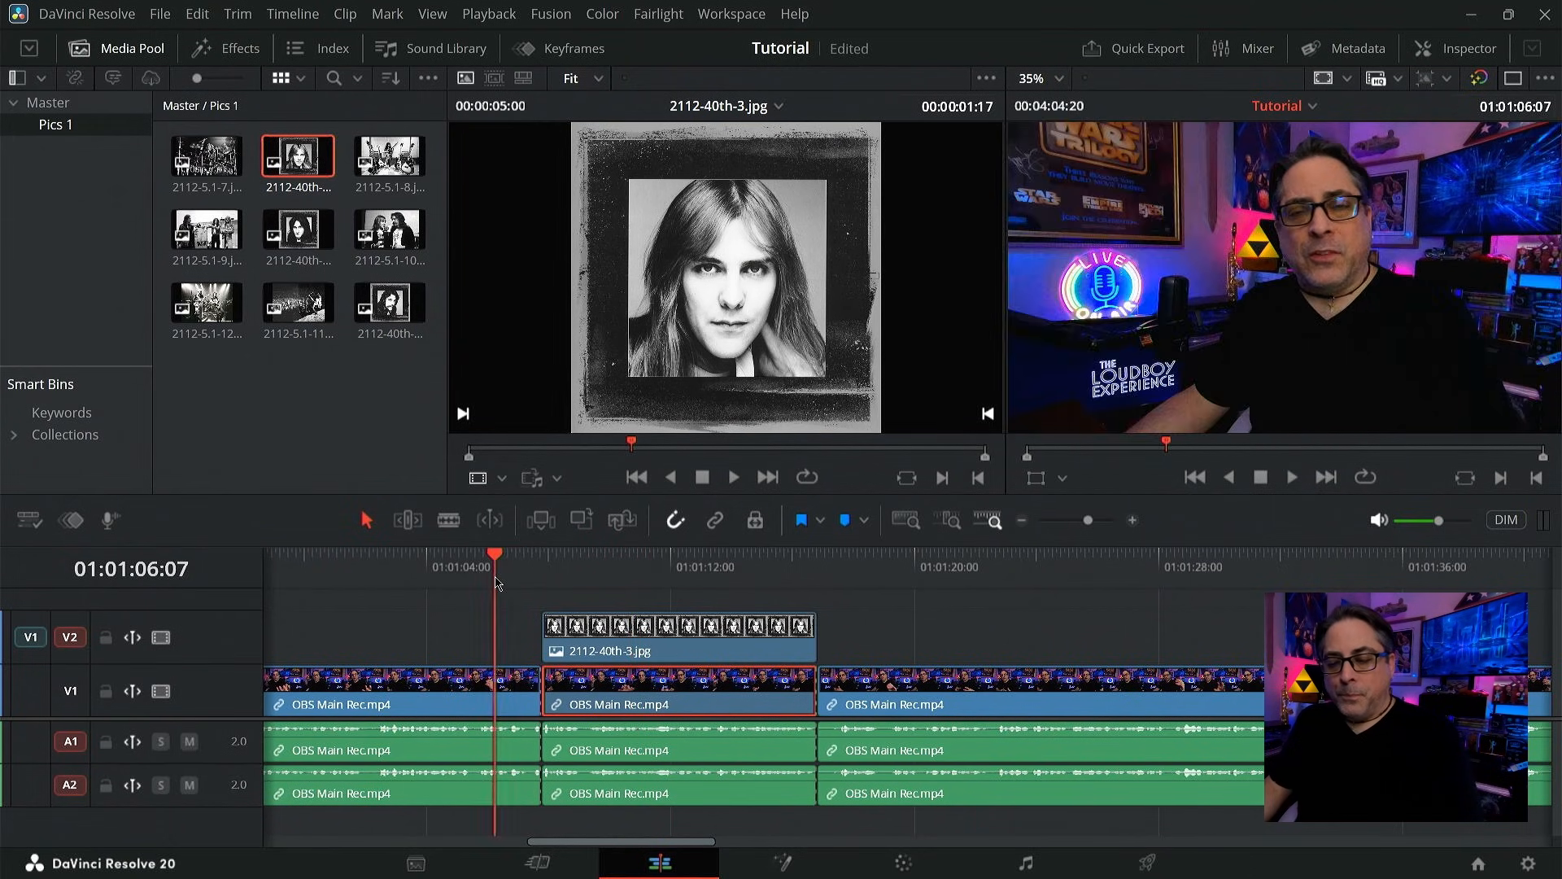
key(space)
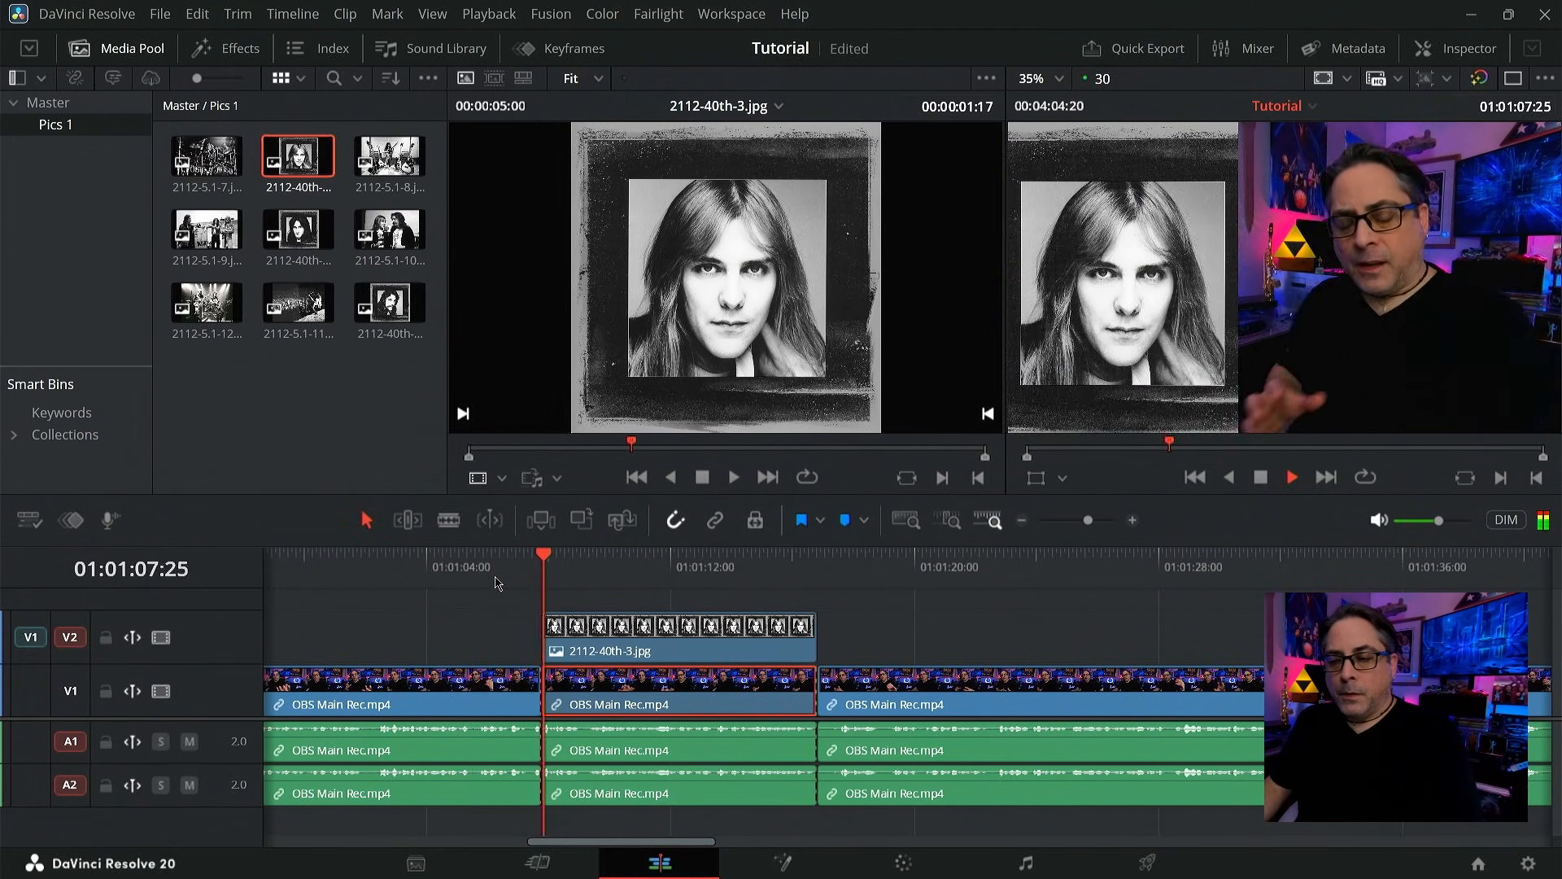
key(space)
click(496, 569)
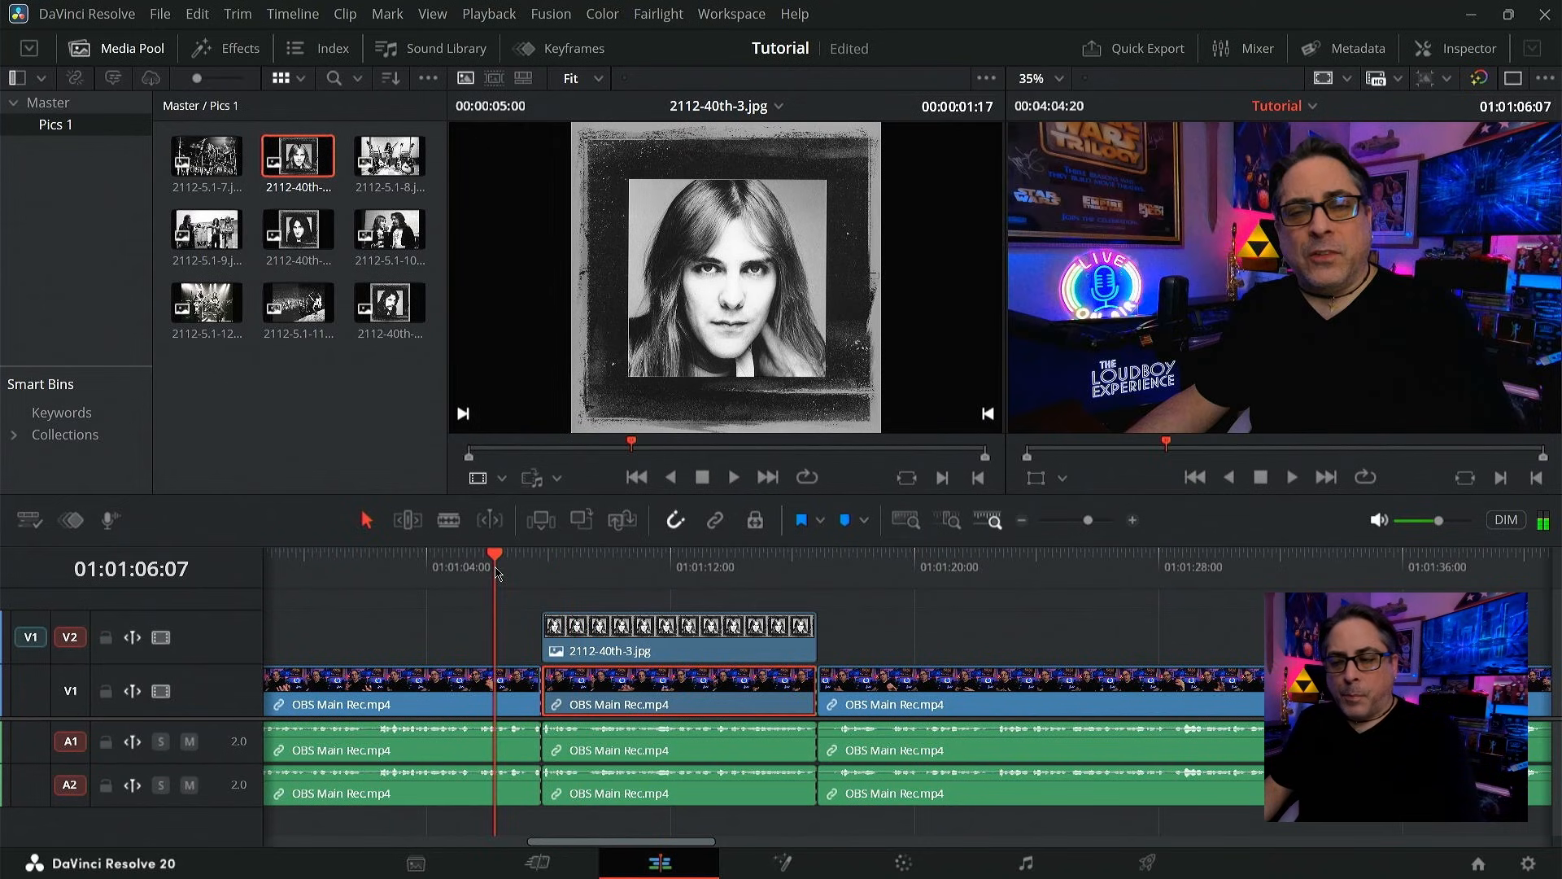
key(space)
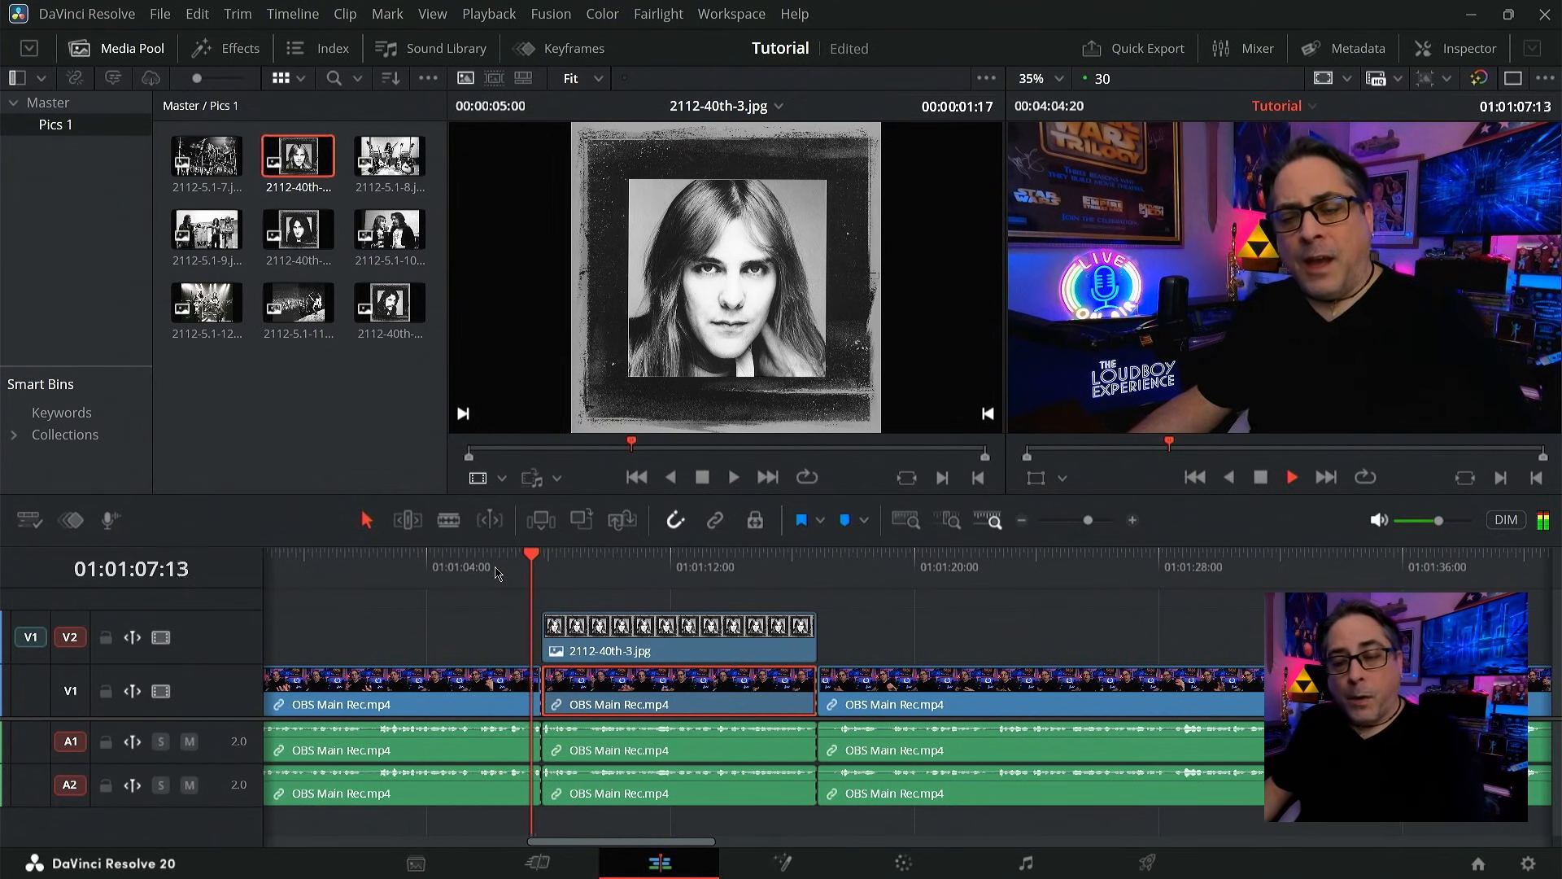
click(598, 629)
key(space)
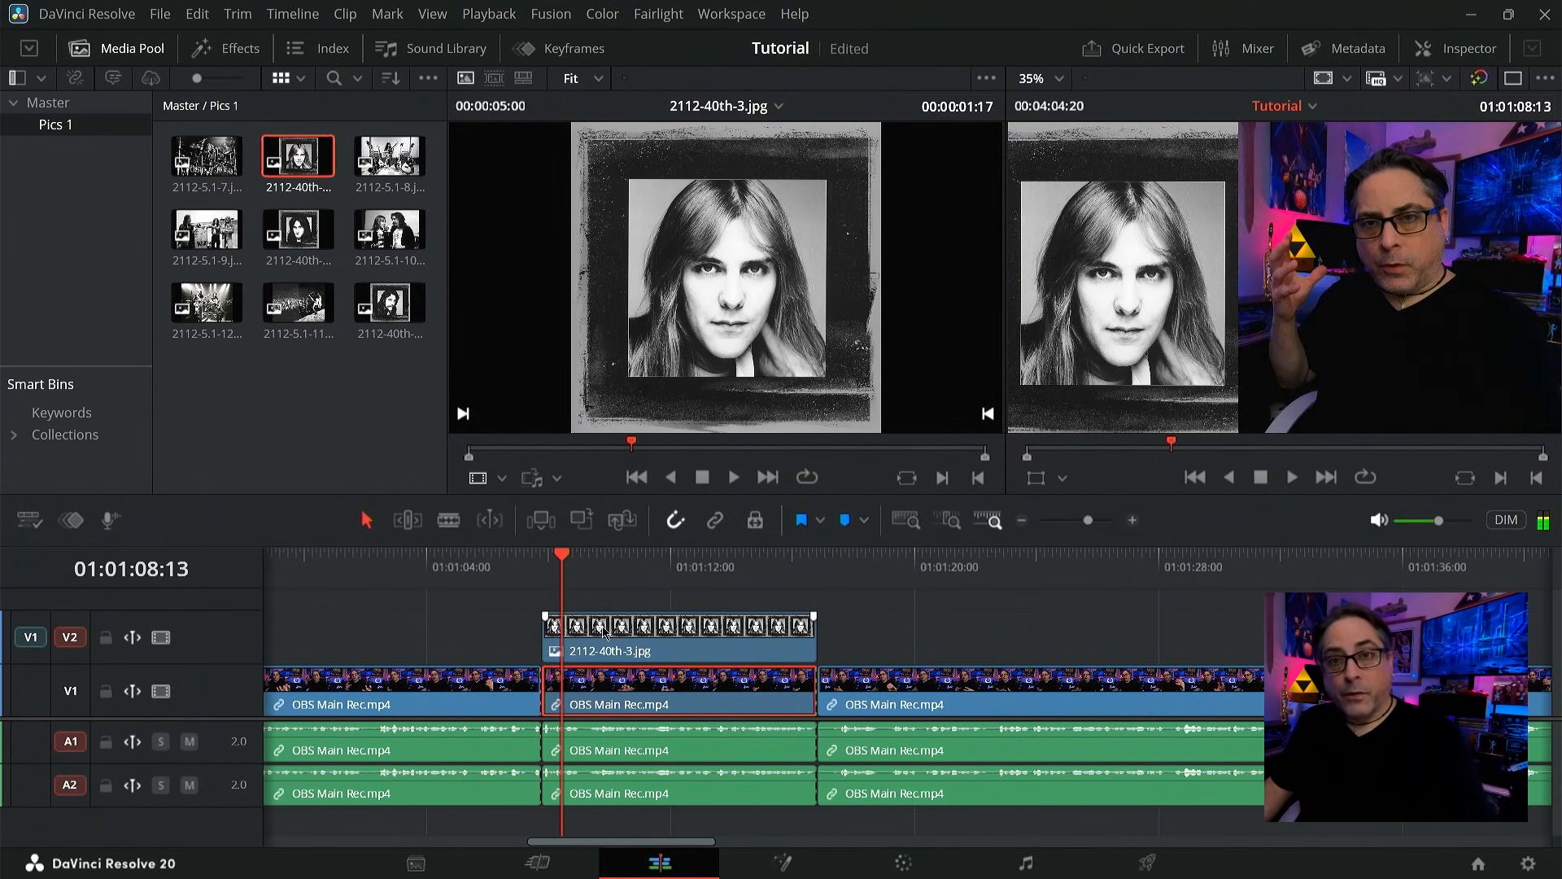
- Try extending both ends of still 2112-40th-3.jpg past the middle video segment, play across its start, and undo both extensions
click(605, 630)
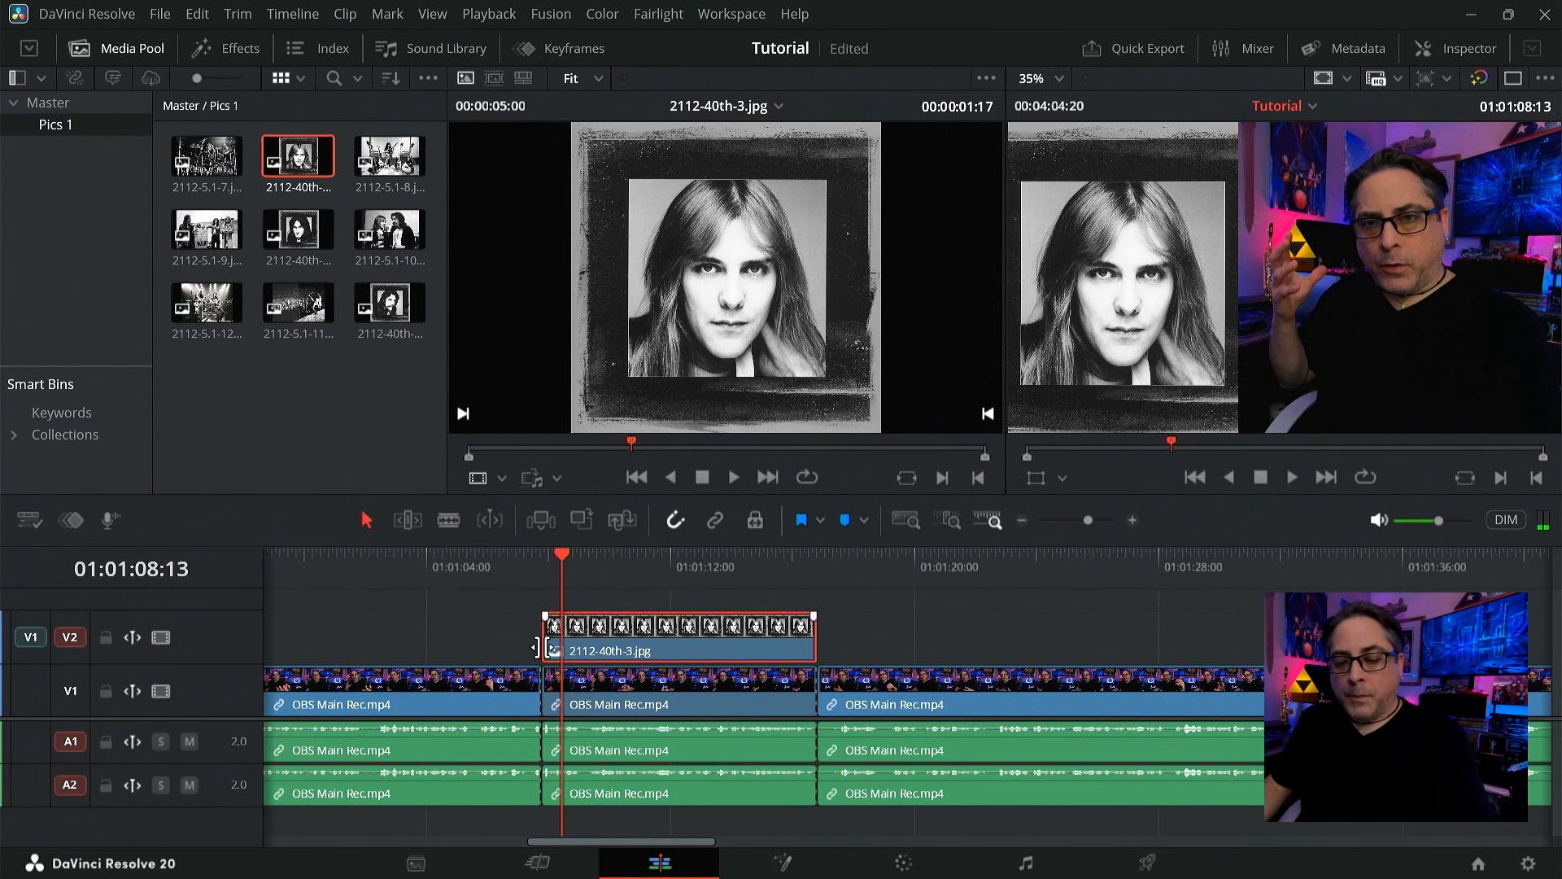
drag(536, 647, 523, 642)
click(499, 650)
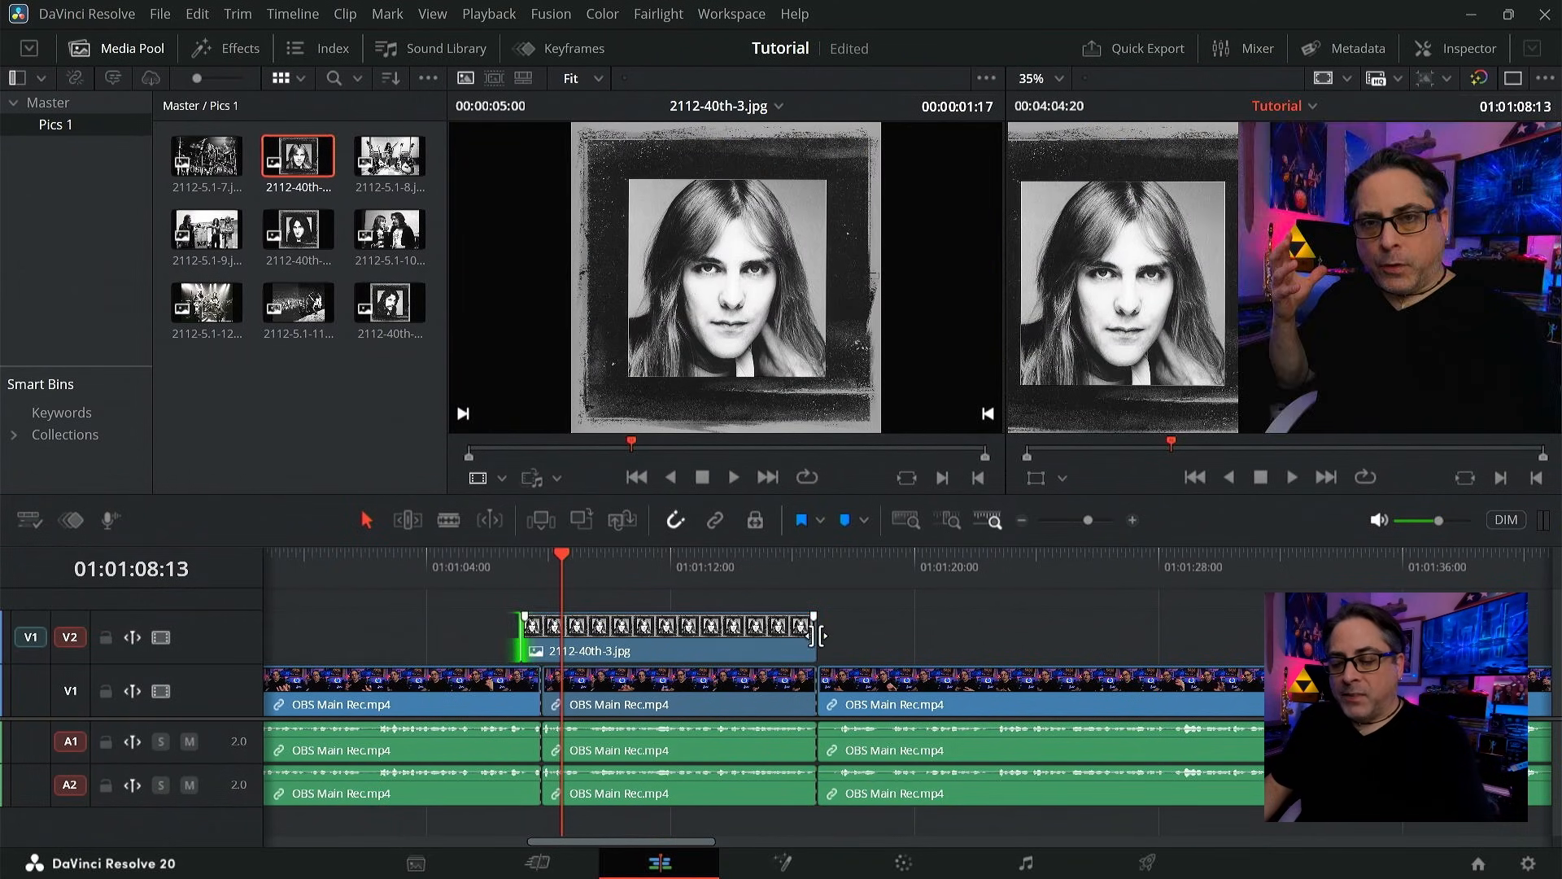
drag(816, 635, 839, 634)
click(488, 573)
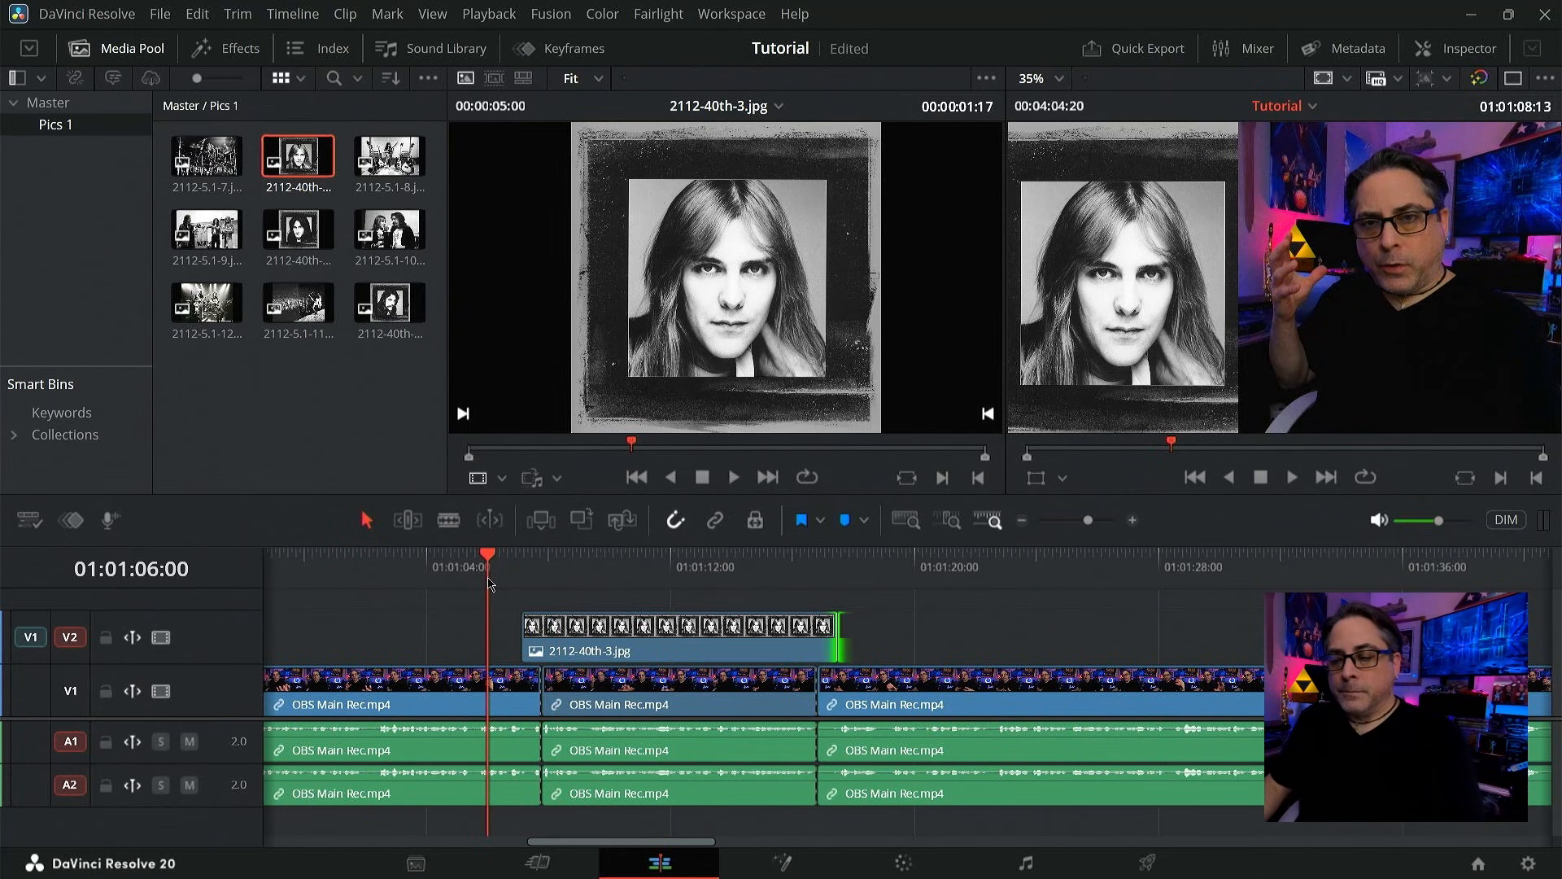
key(space)
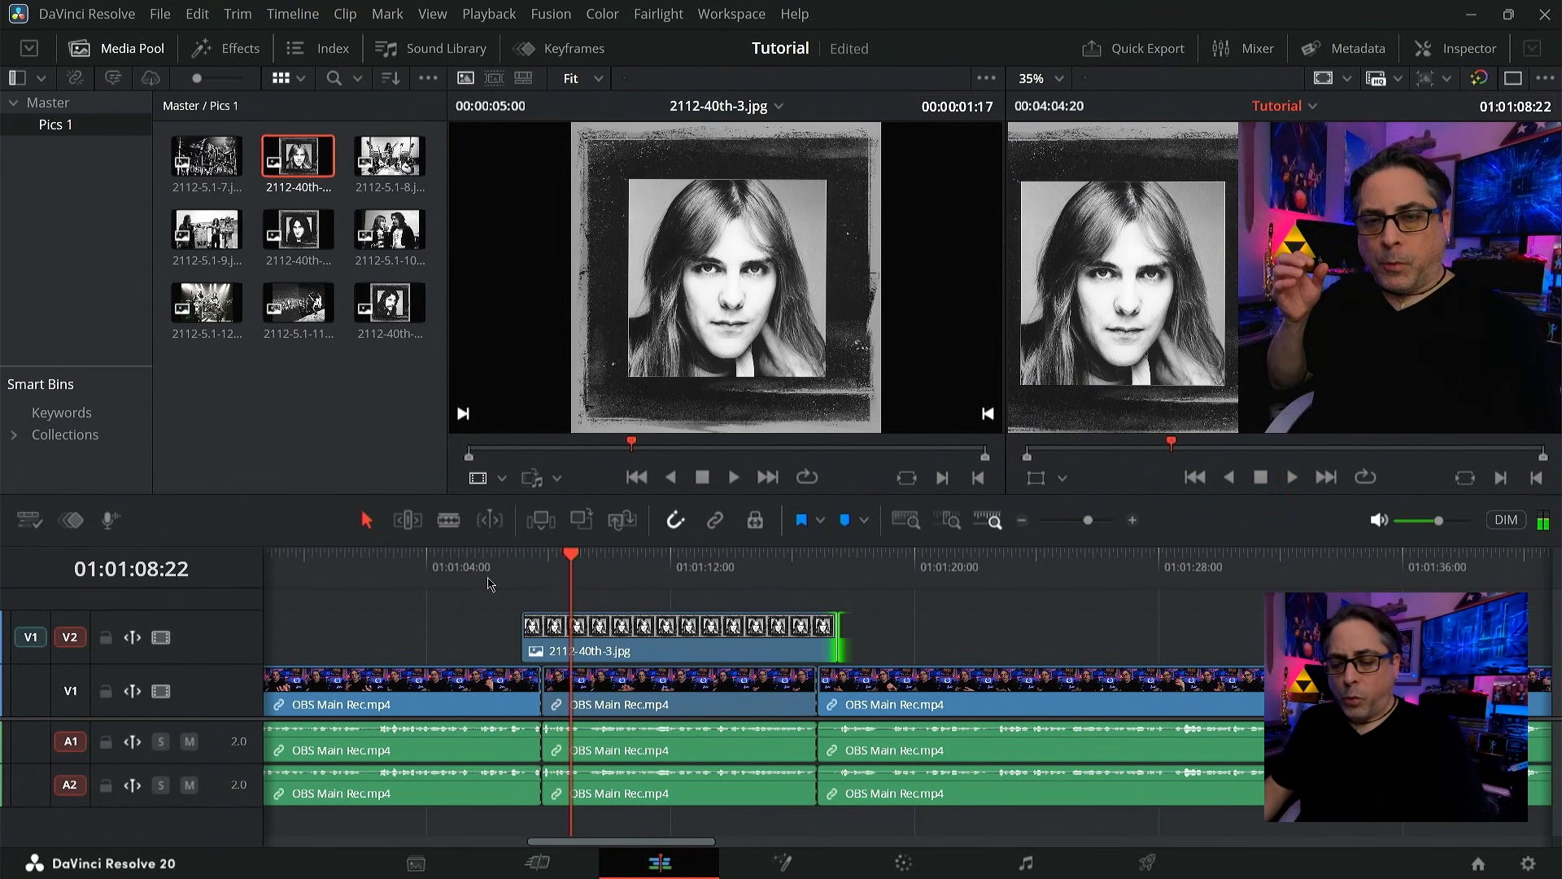
key(ctrl+z)
key(ctrl+z)
- Give 2112-40th-3.jpg a fade-in of about 10 frames and a short fade-out, and play the fade-in from 01:01:06:18
click(627, 564)
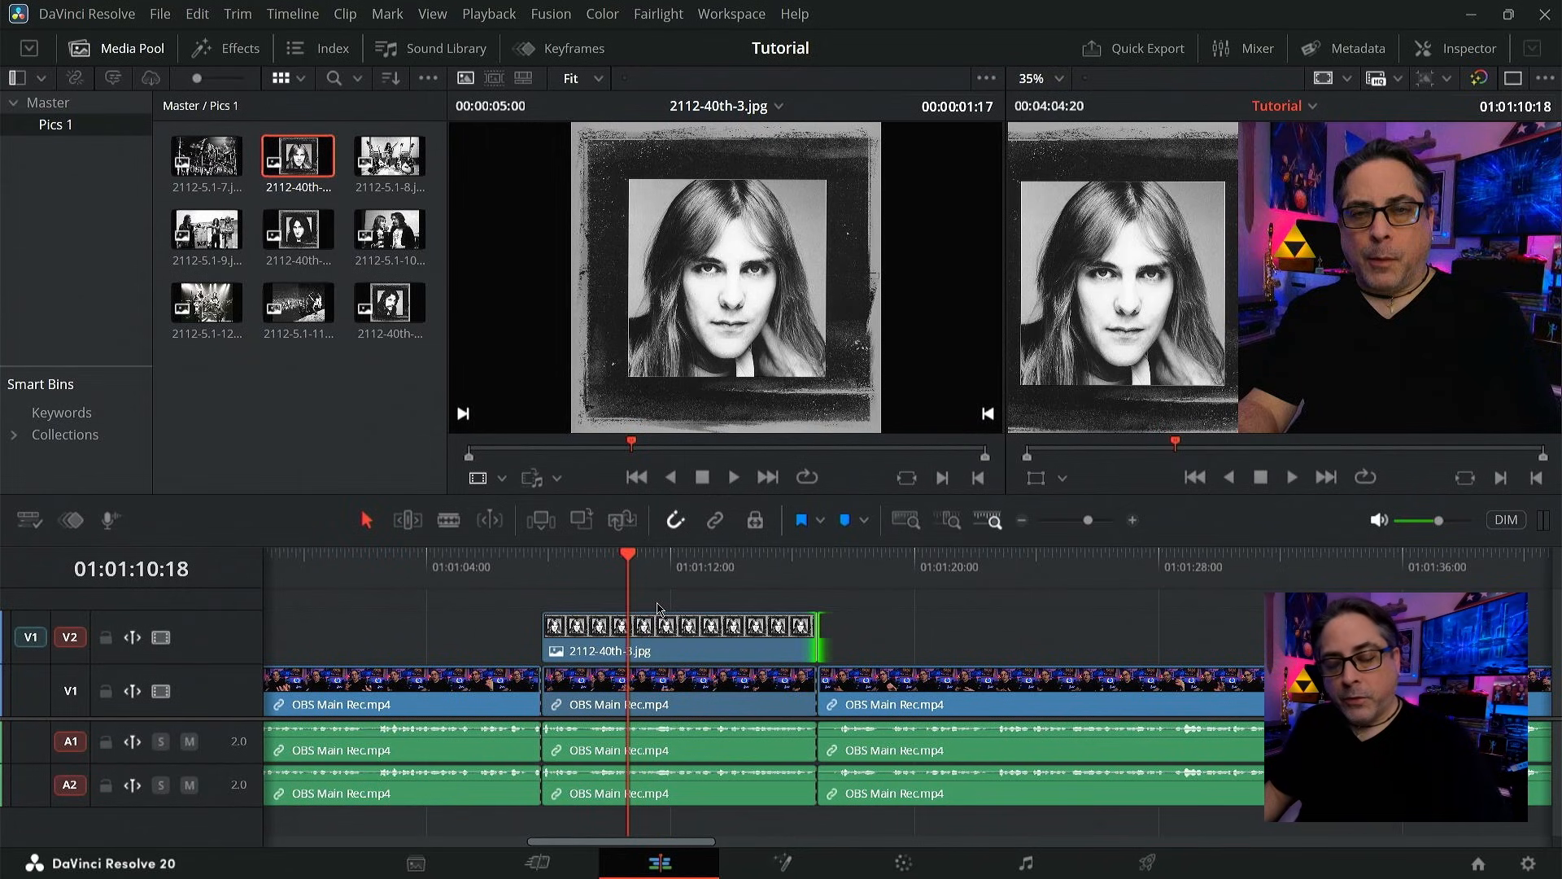
click(576, 647)
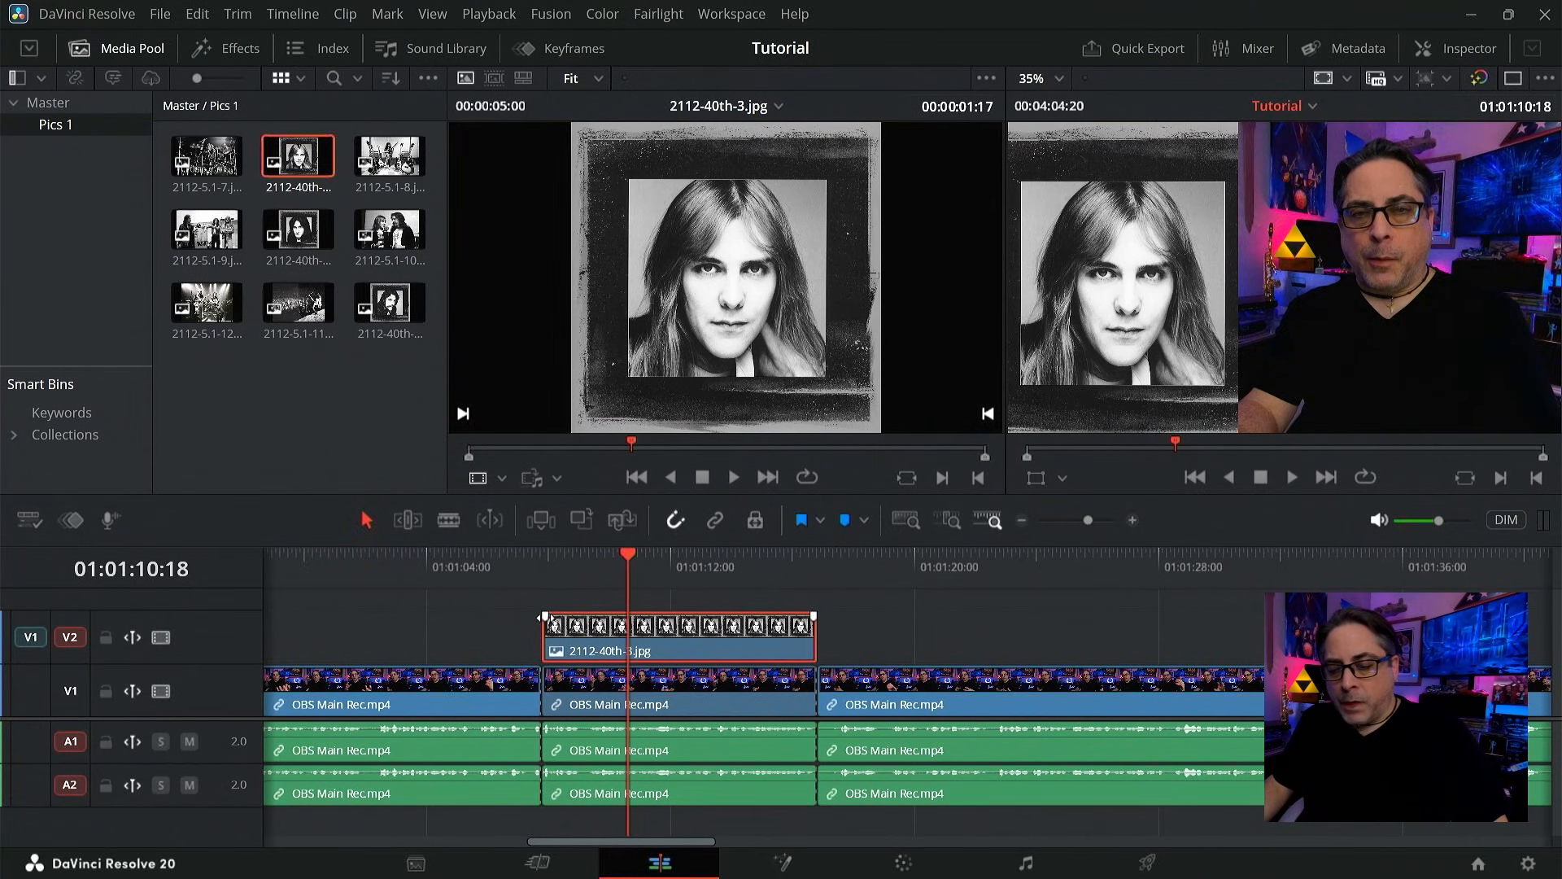
drag(545, 617, 555, 617)
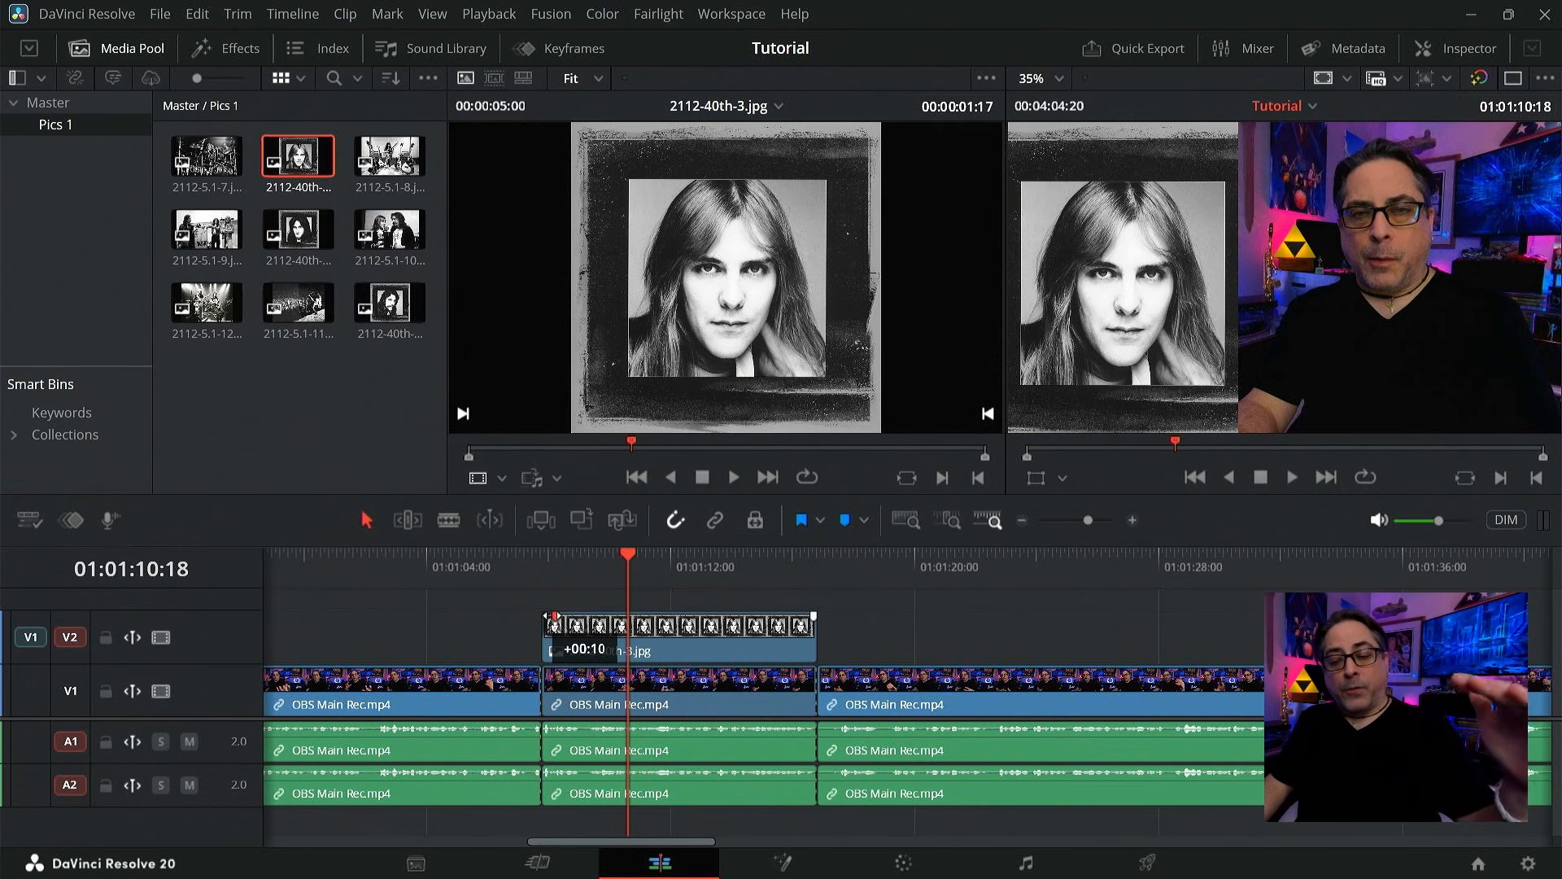
mouse_move(556, 617)
mouse_down()
mouse_move(575, 616)
mouse_move(537, 617)
mouse_up()
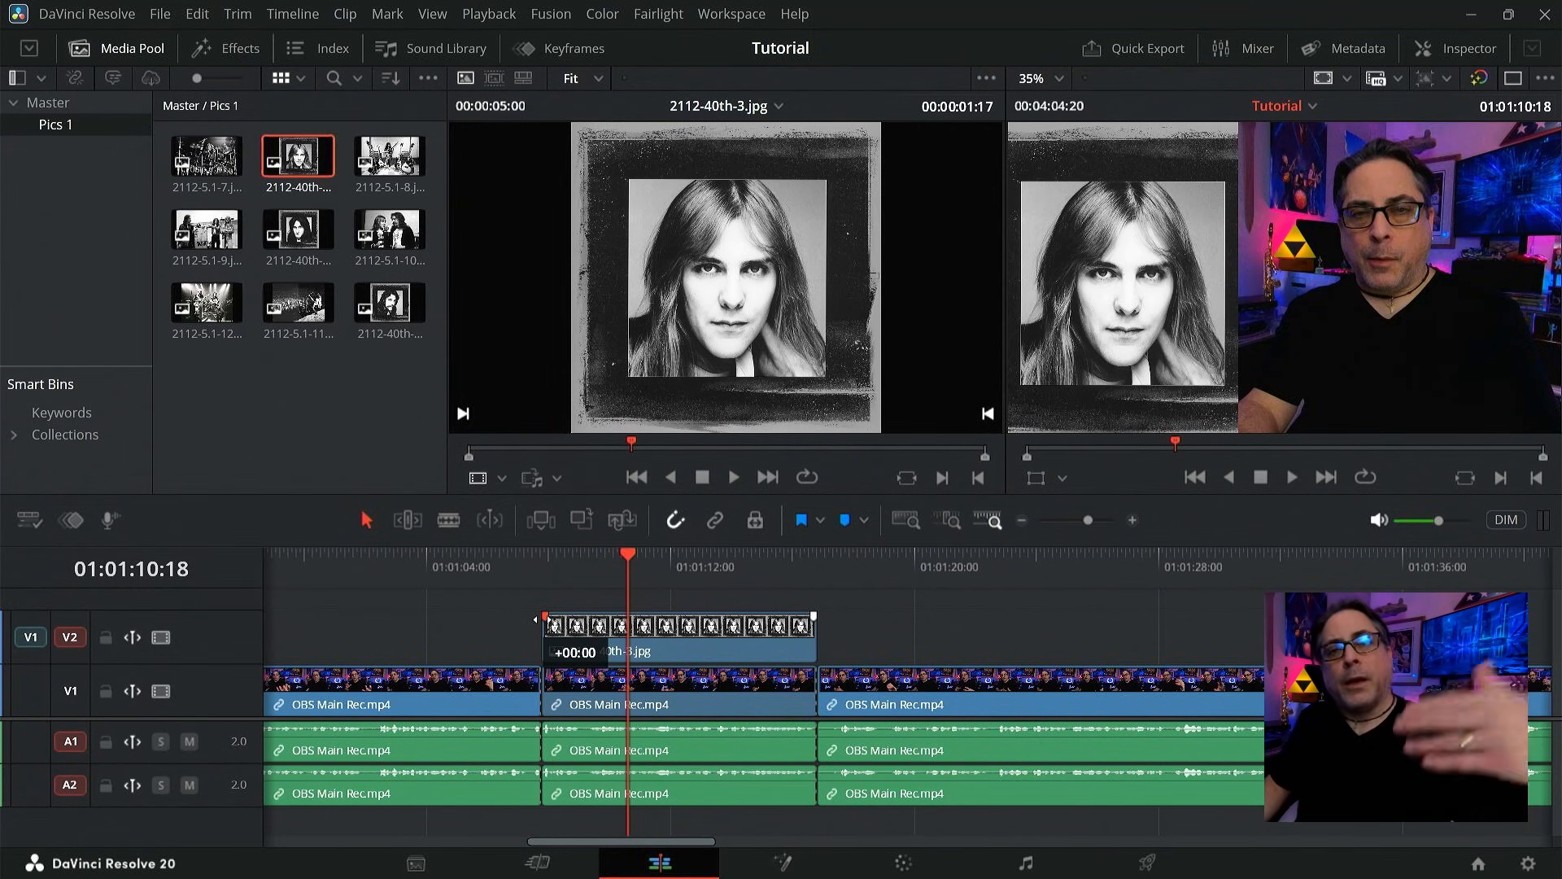
drag(537, 618, 549, 617)
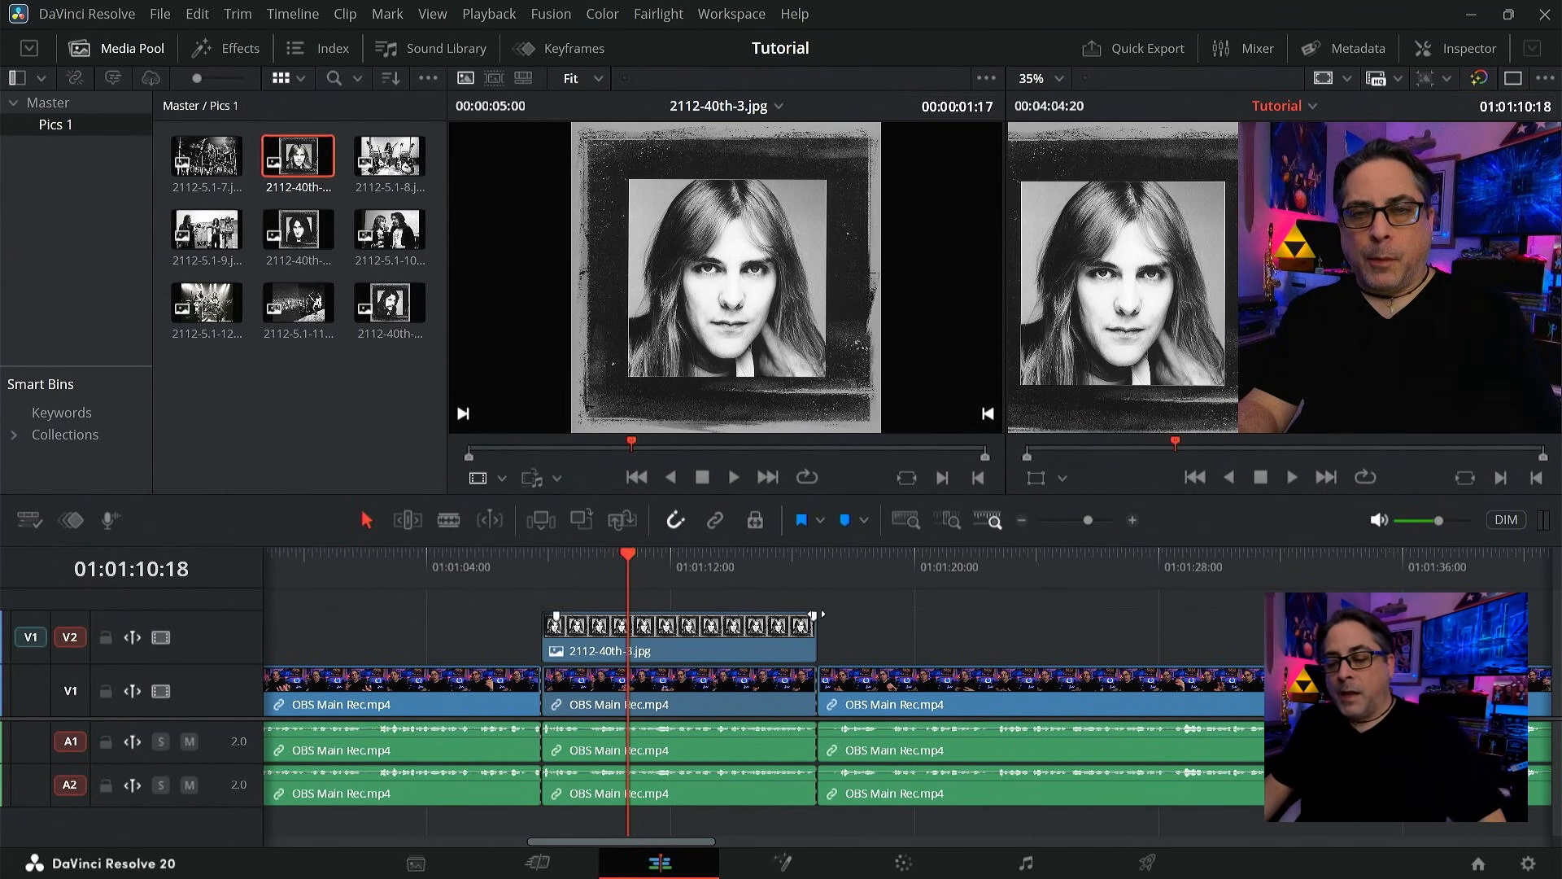
drag(813, 616, 801, 616)
click(506, 584)
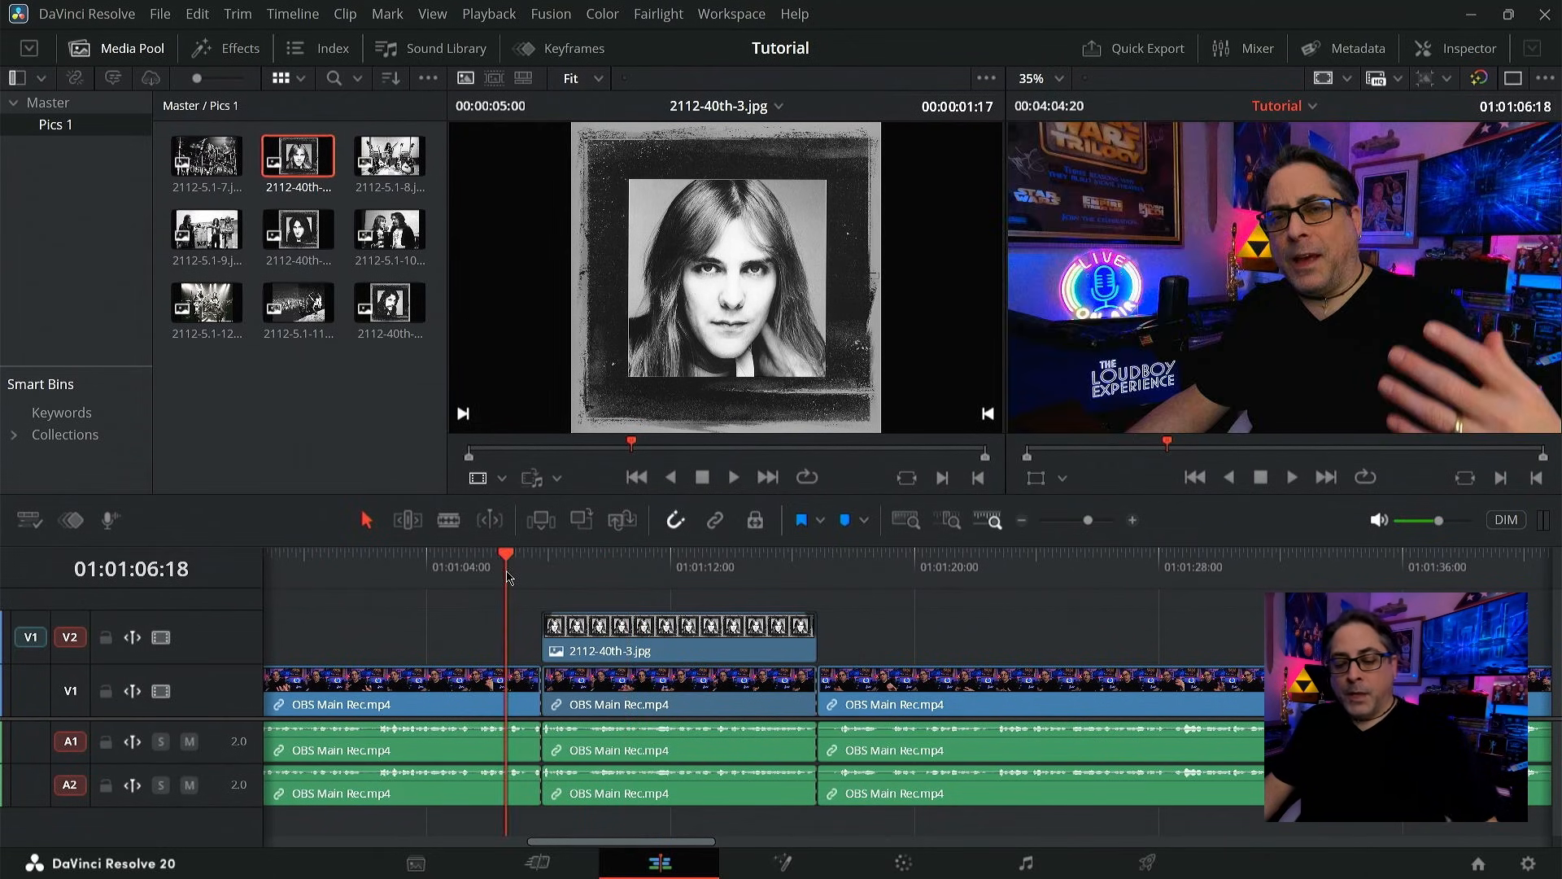
key(space)
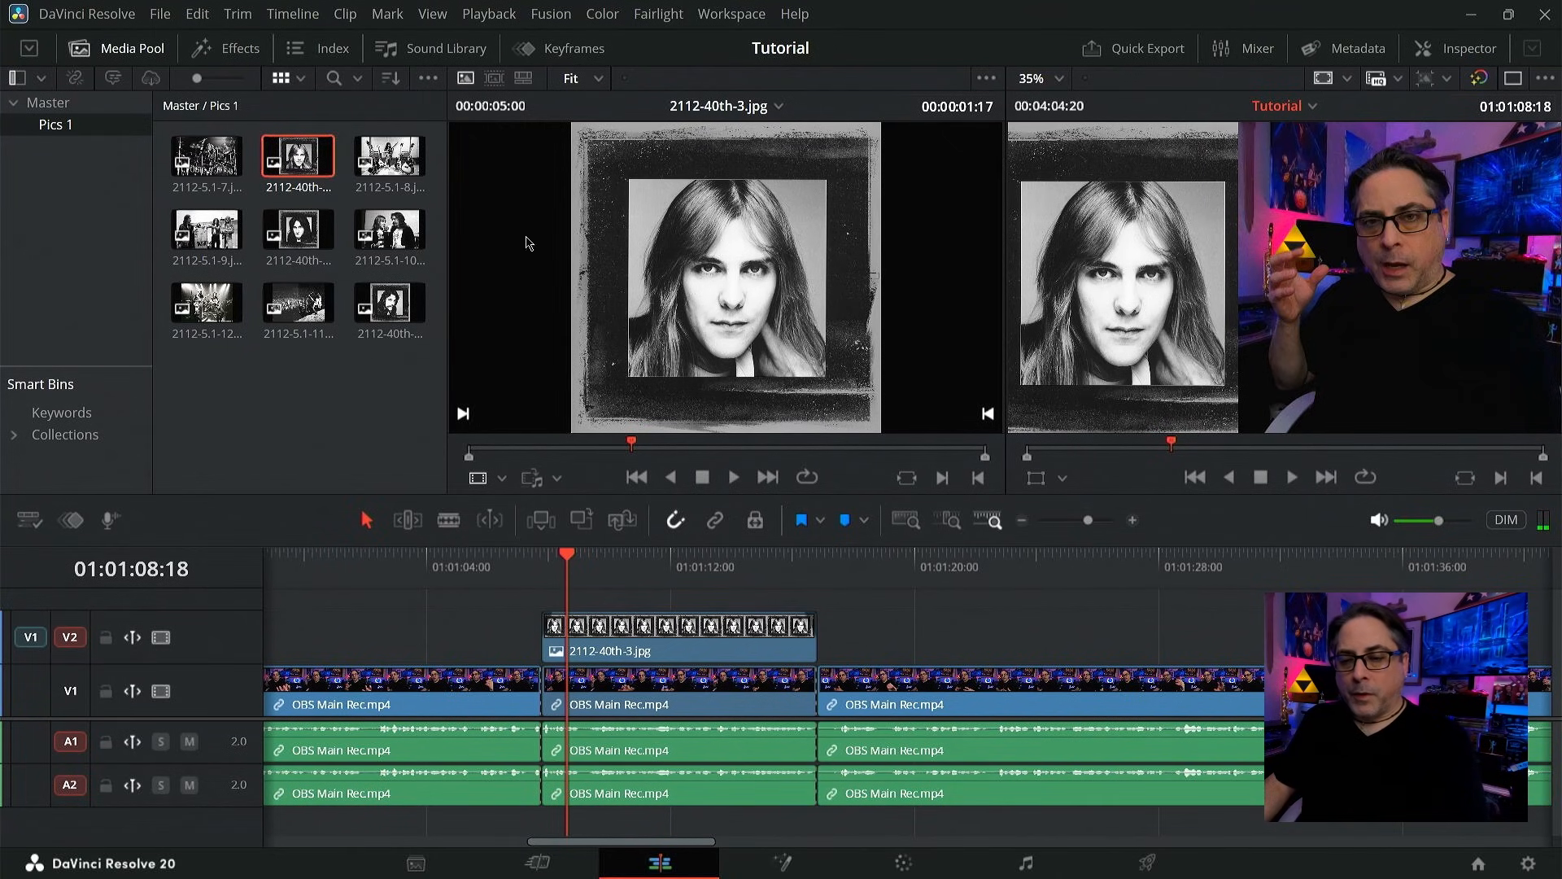
- Add 2112-40th-4.jpg to track V2 at about 01:01:21 and move it flush with the frame's left edge using the on-screen Transform controls
click(388, 154)
drag(301, 227, 956, 597)
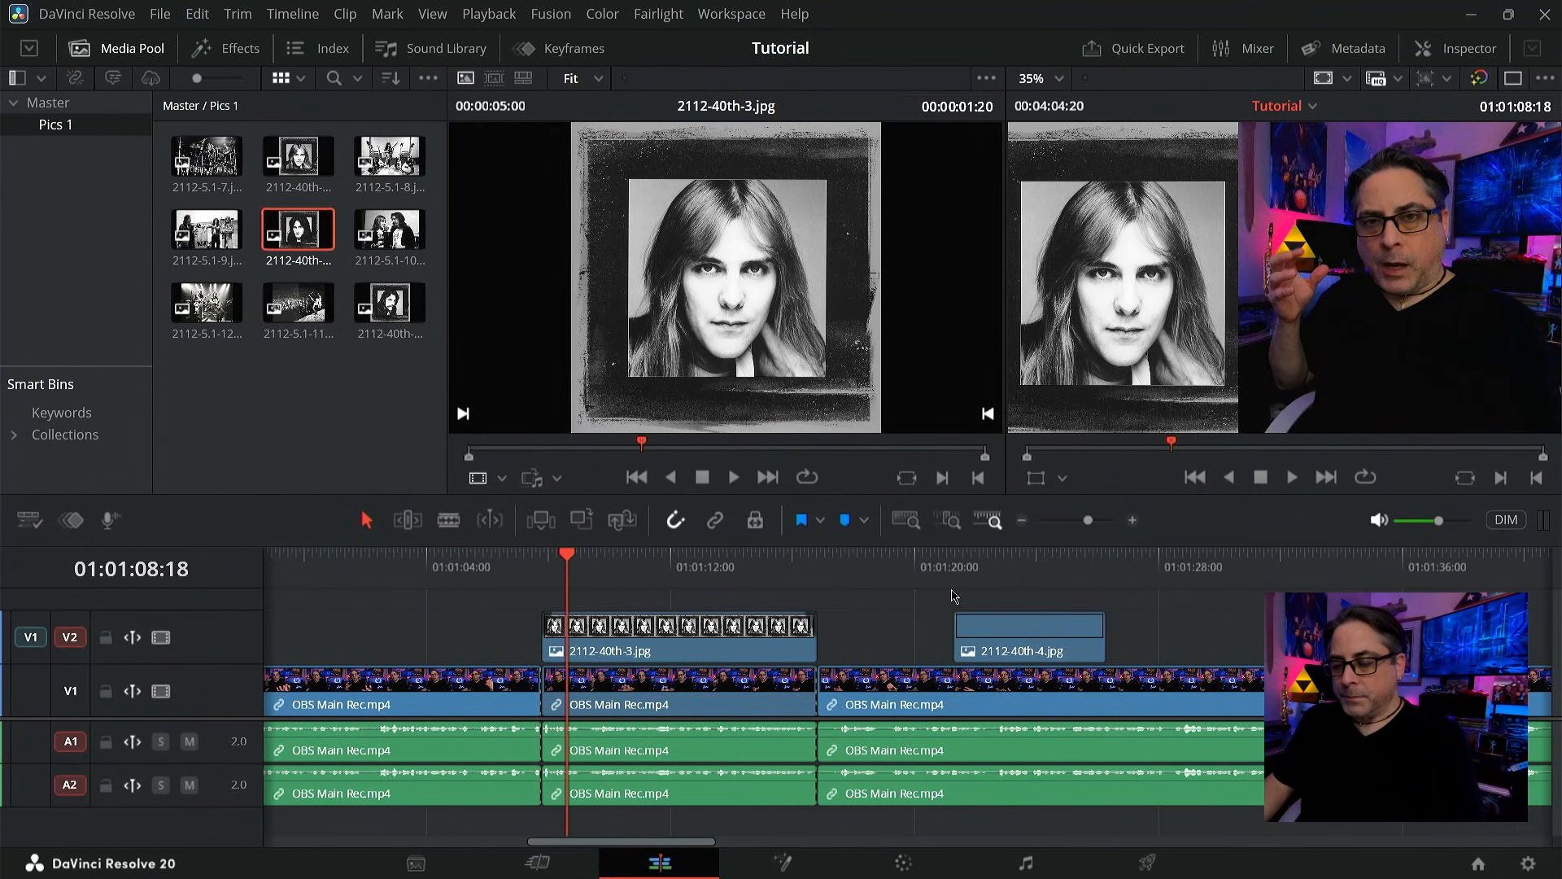
click(990, 568)
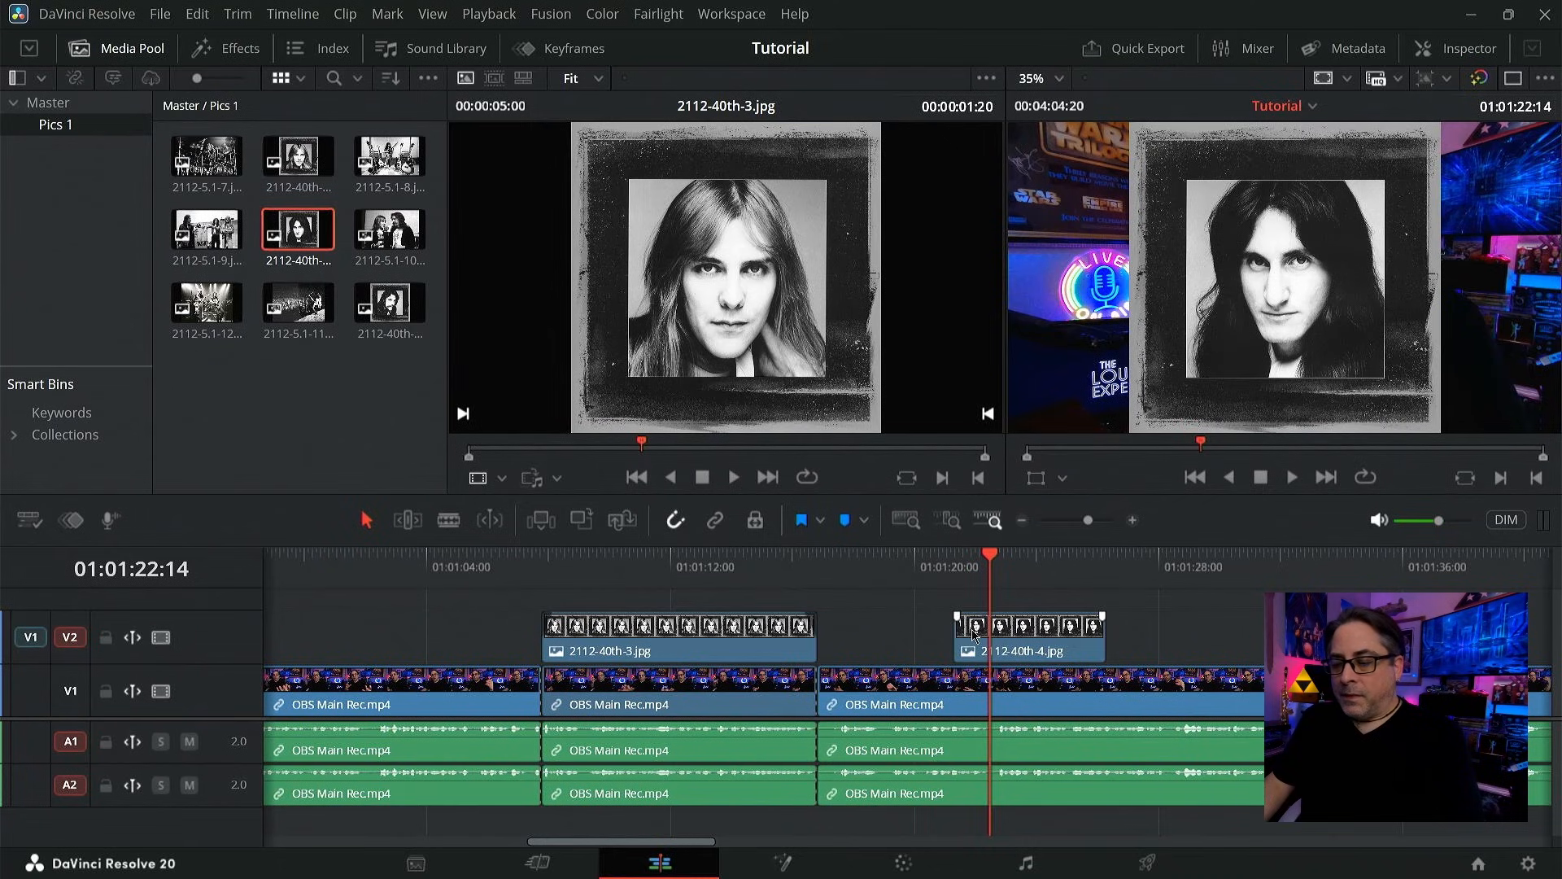
click(1036, 480)
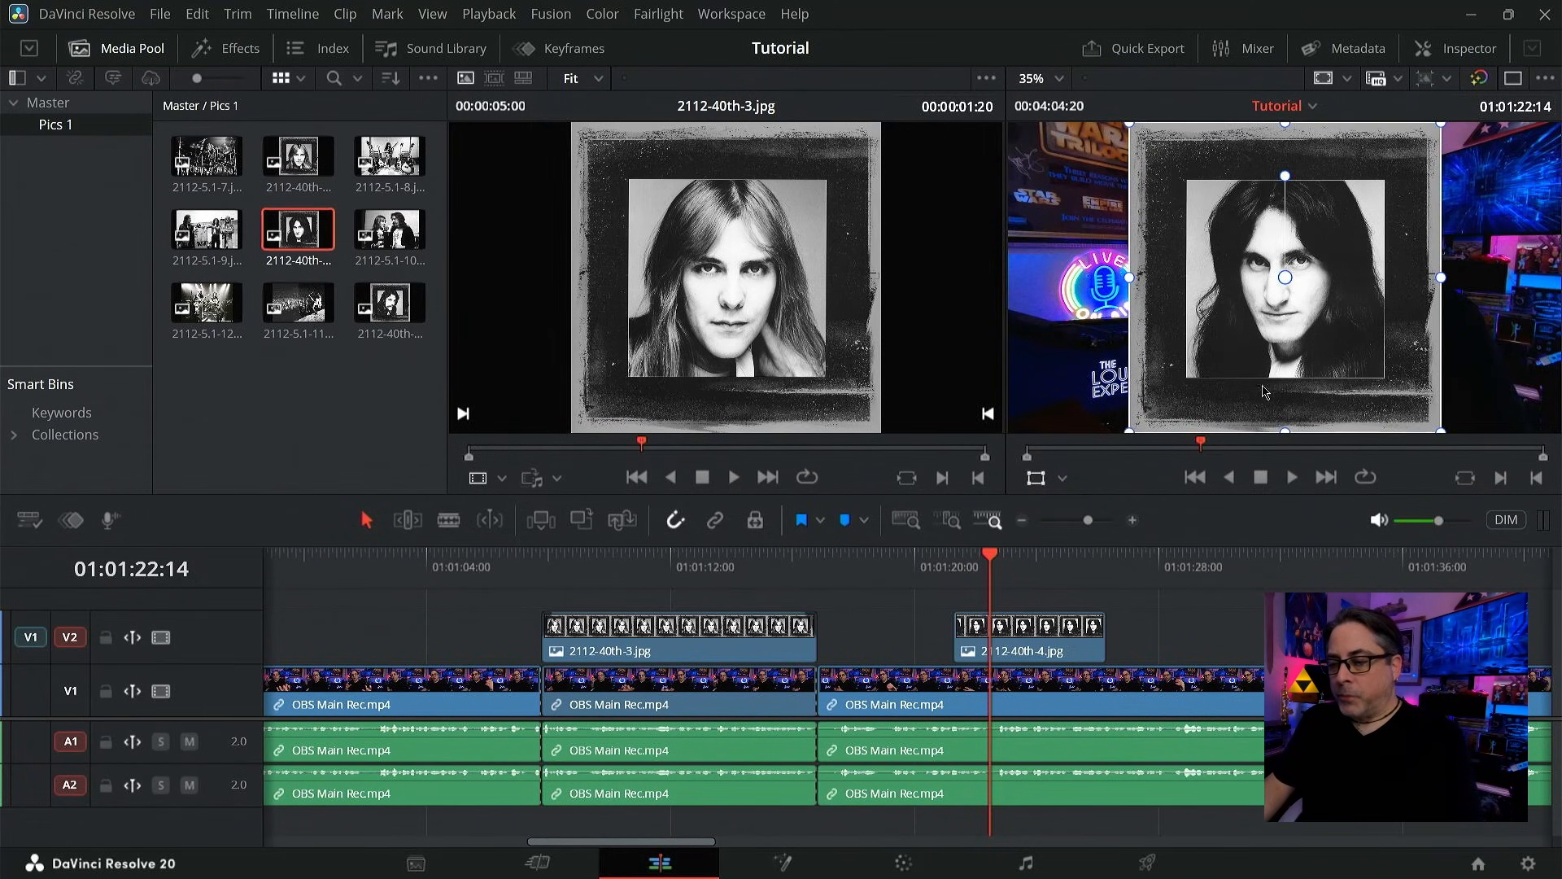
drag(1263, 393, 1156, 391)
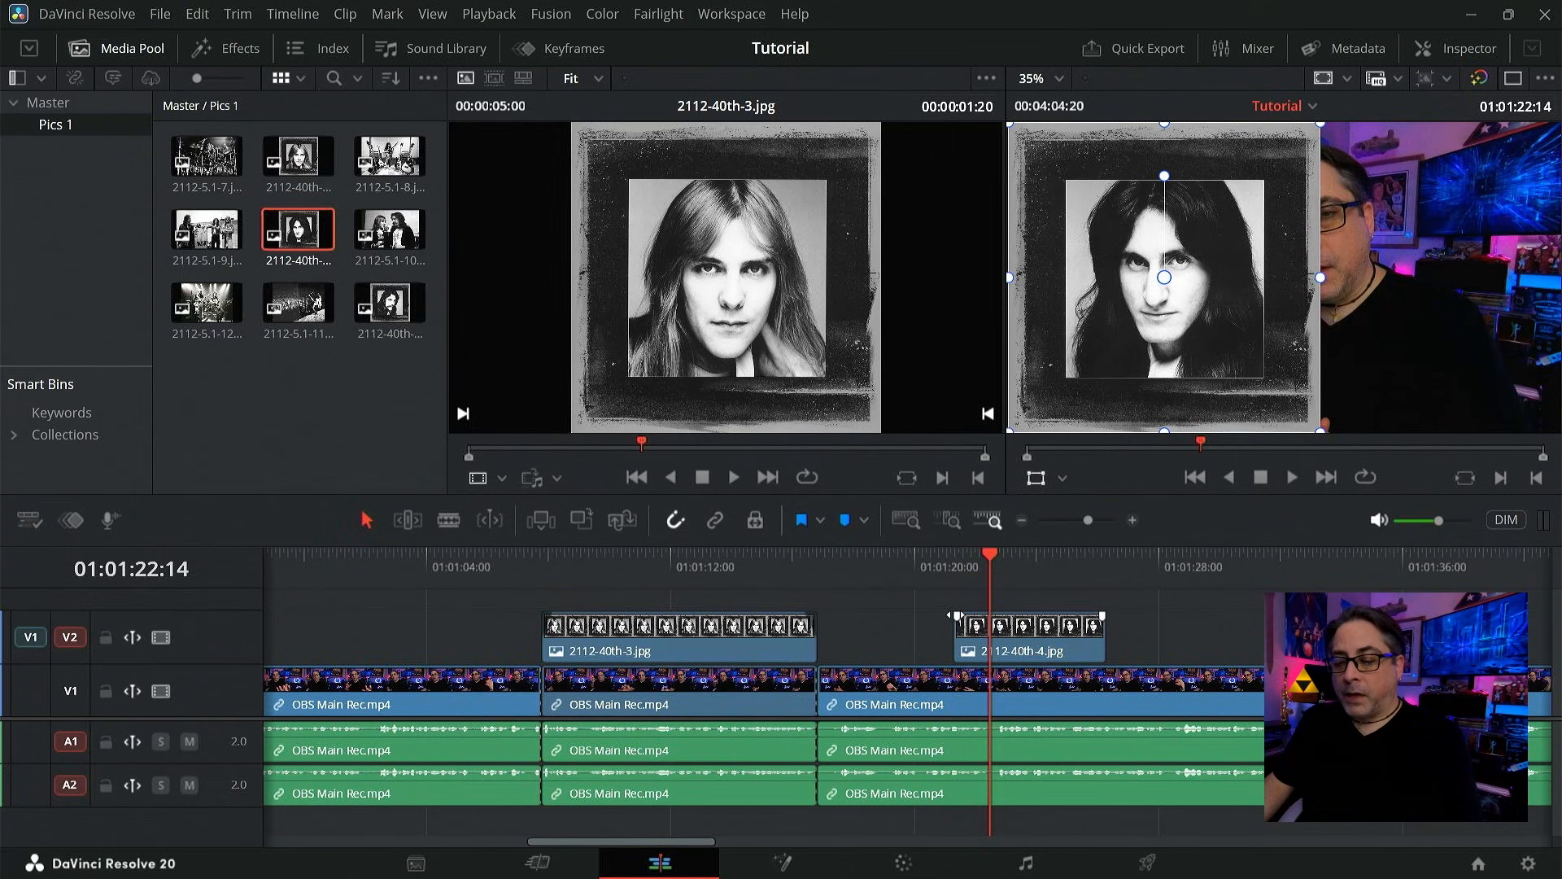
- Add a short fade-in and fade-out to 2112-40th-4.jpg and play across its start to check the fade
drag(956, 616, 974, 616)
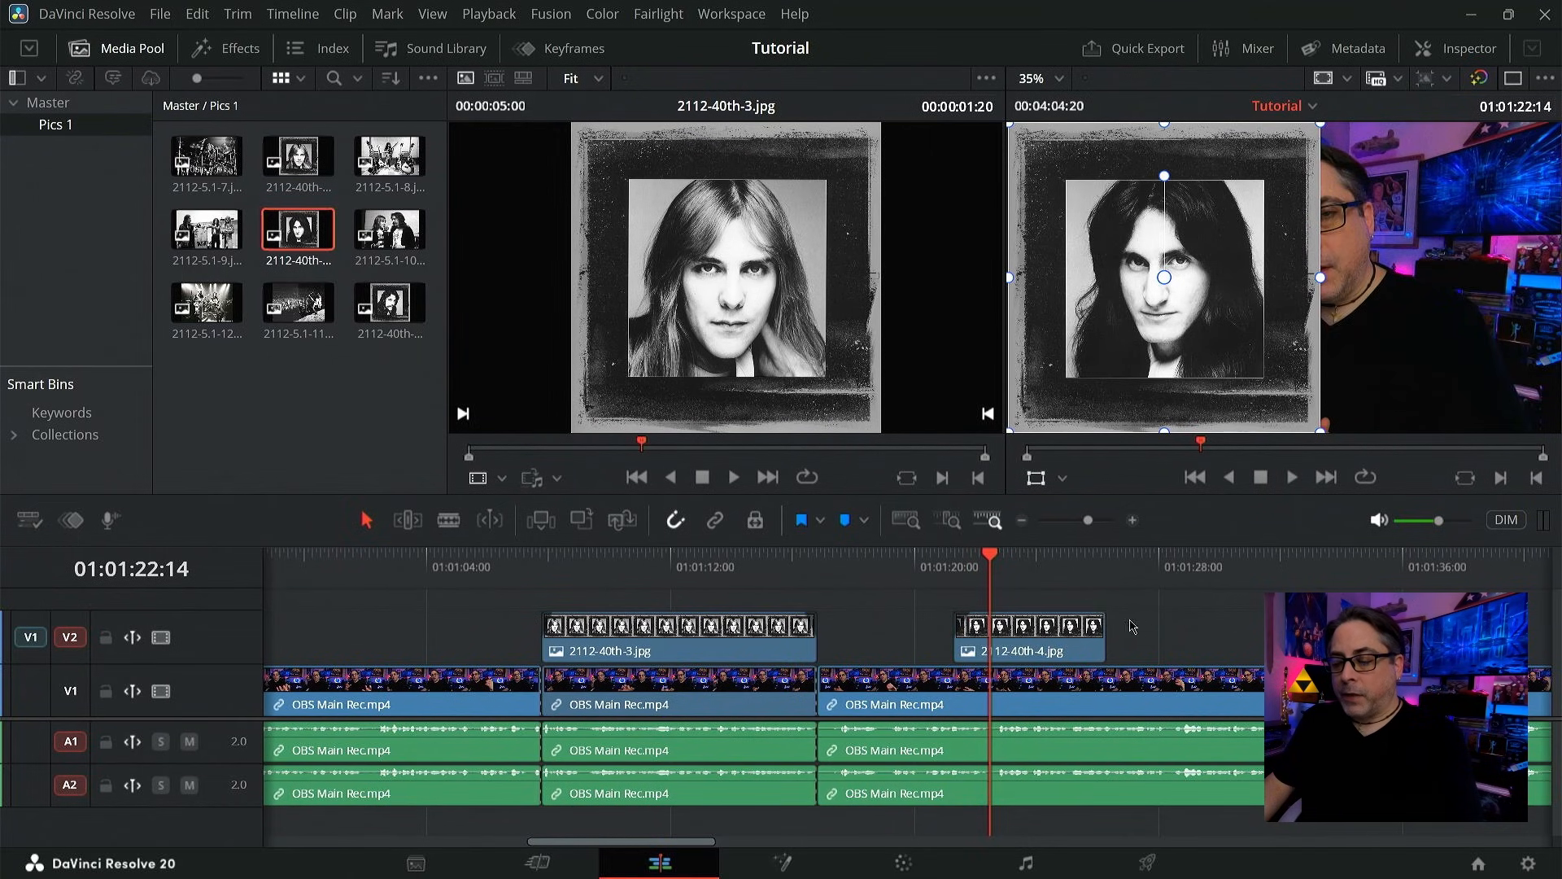
drag(1104, 617, 1088, 617)
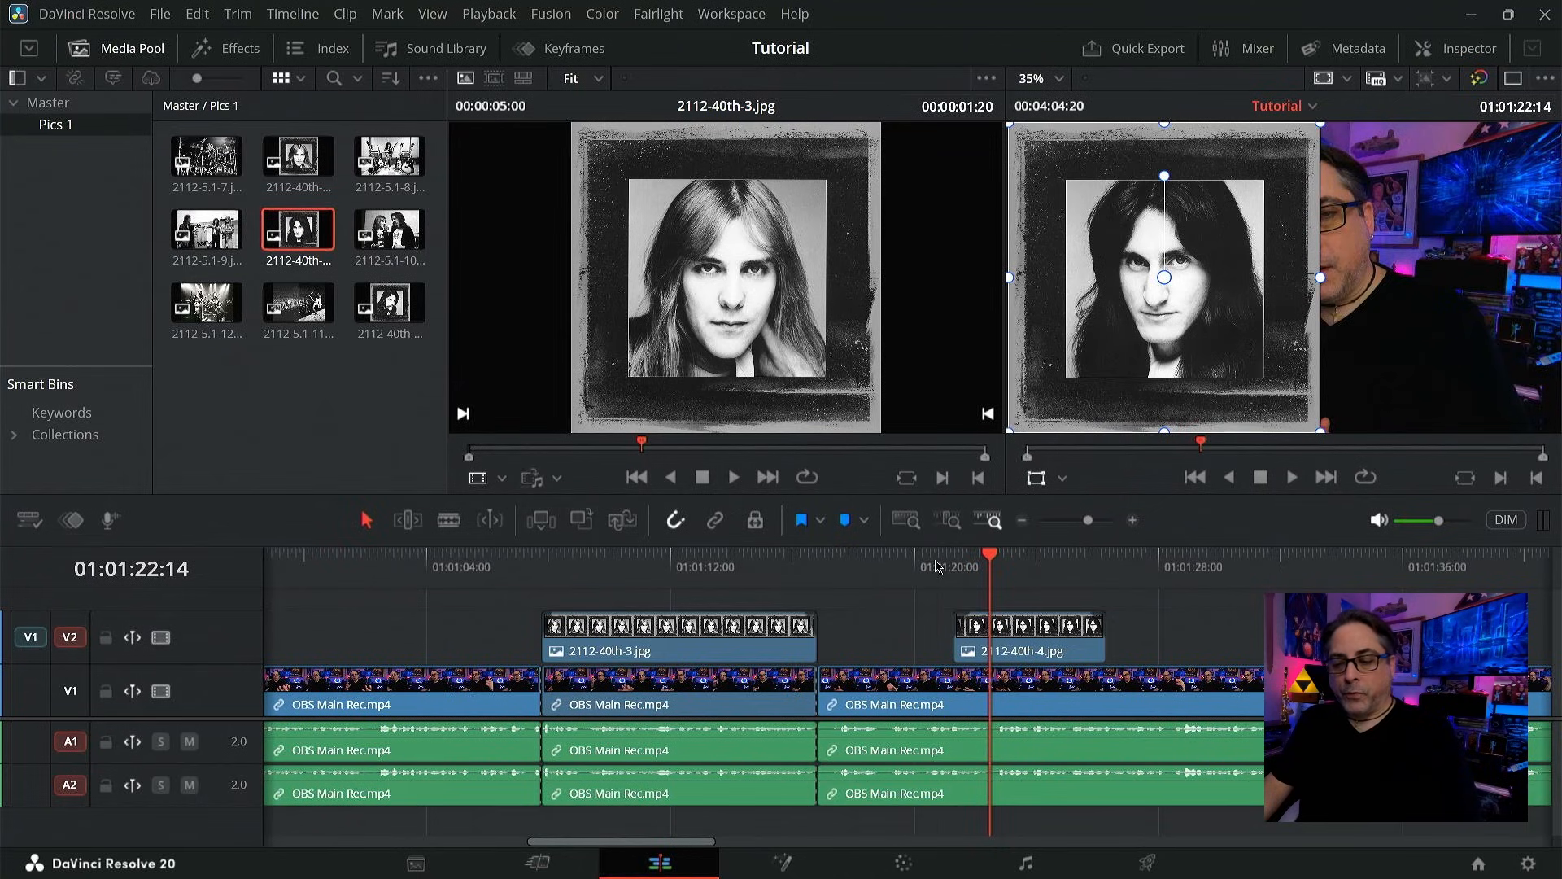
click(936, 565)
key(space)
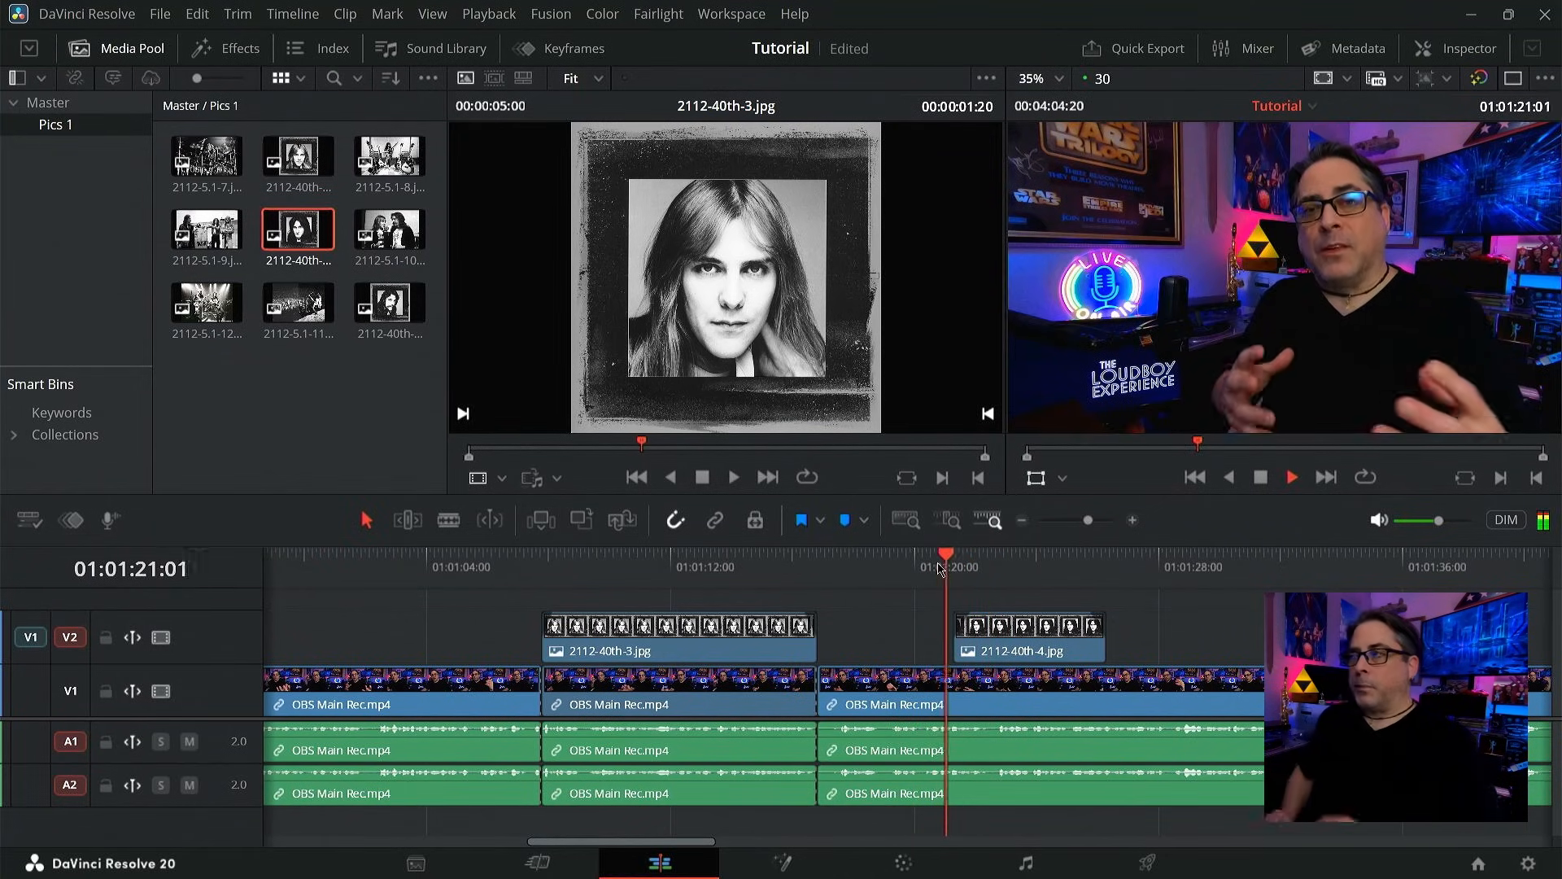
key(space)
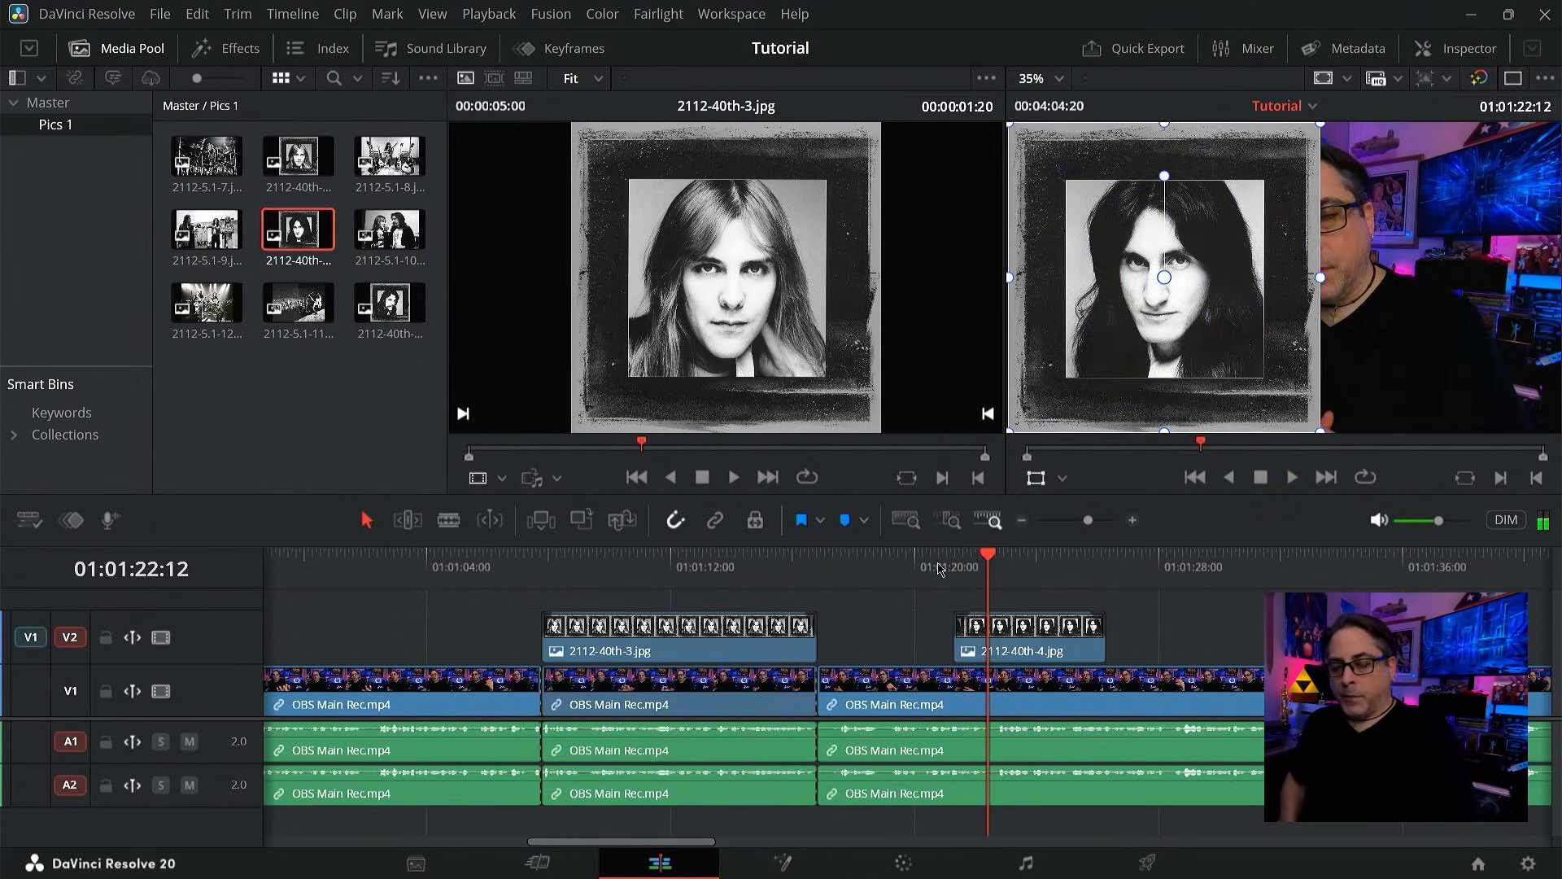
key(ctrl+f)
key(ctrl+f)
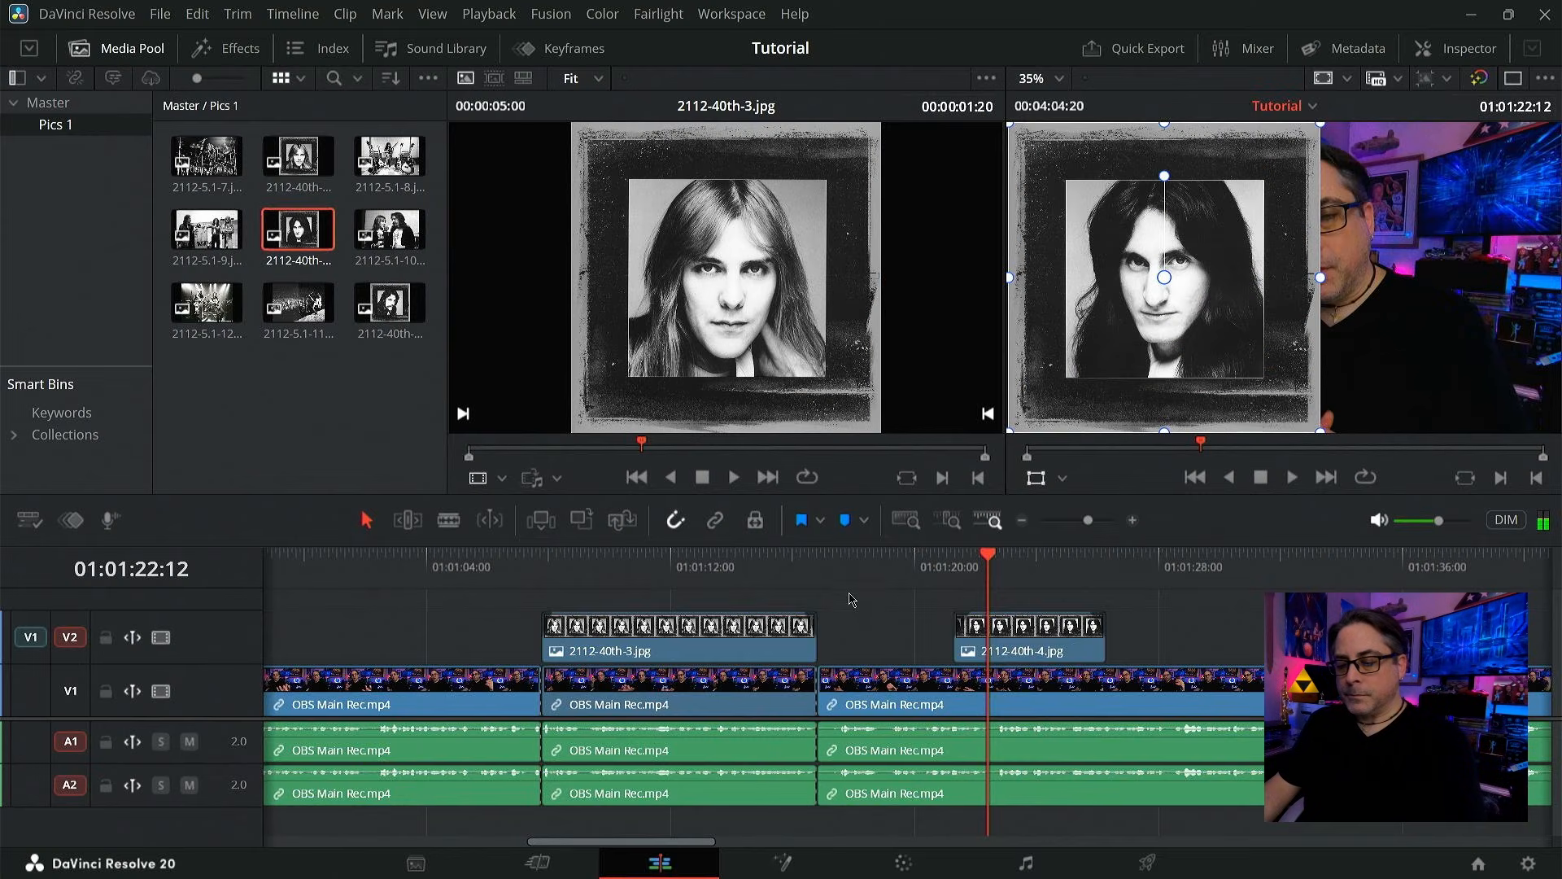
- Remove the fade-in and fade-out from 2112-40th-3.jpg and place the playhead at 01:01:06:19
click(912, 570)
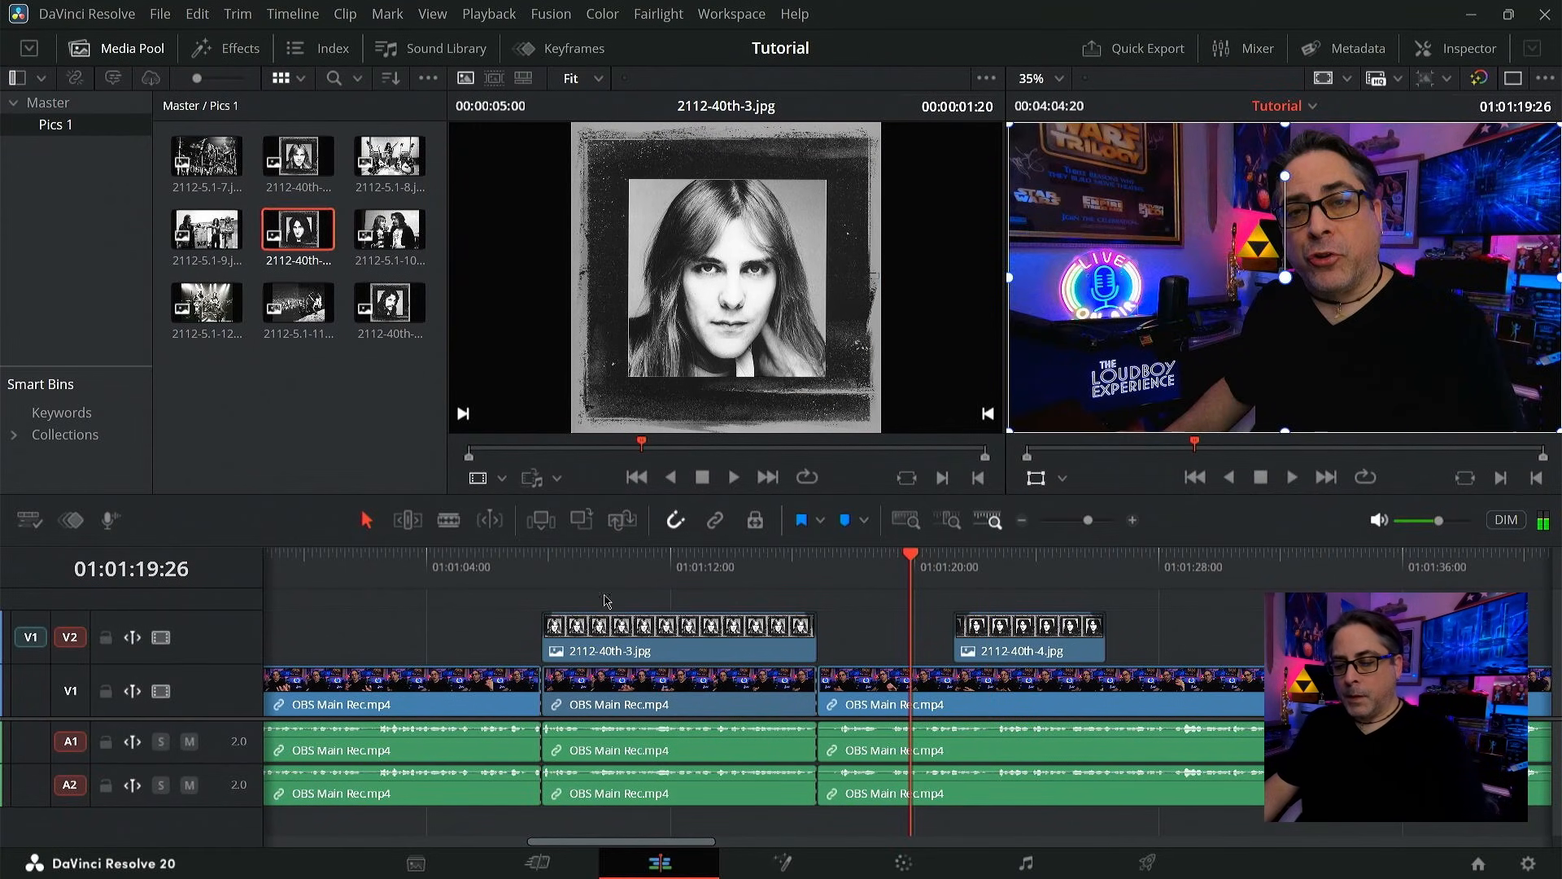
drag(803, 616, 824, 619)
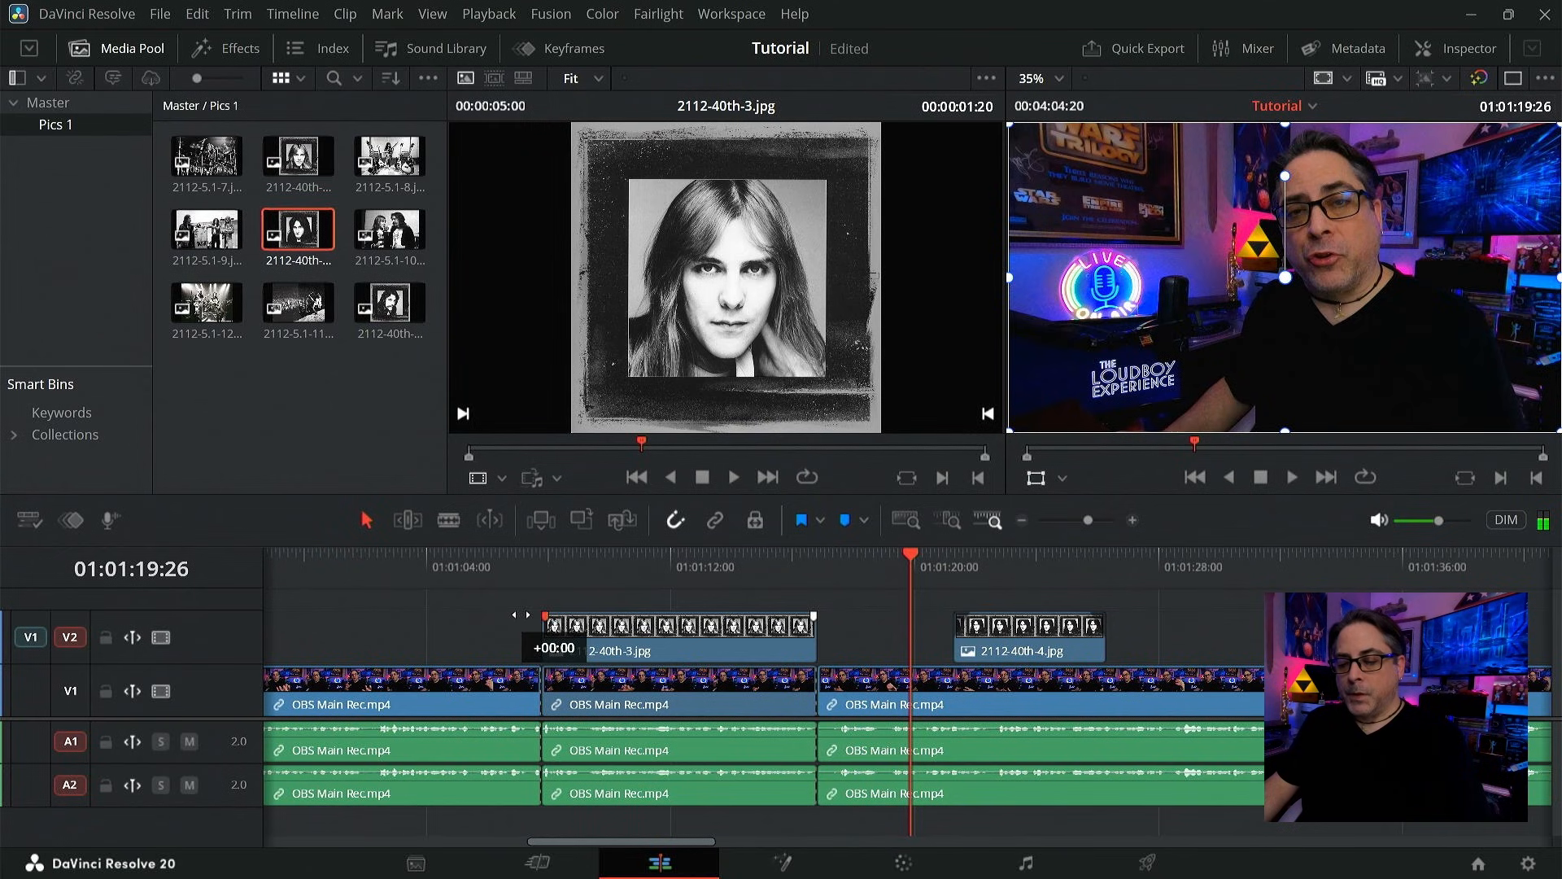
click(507, 569)
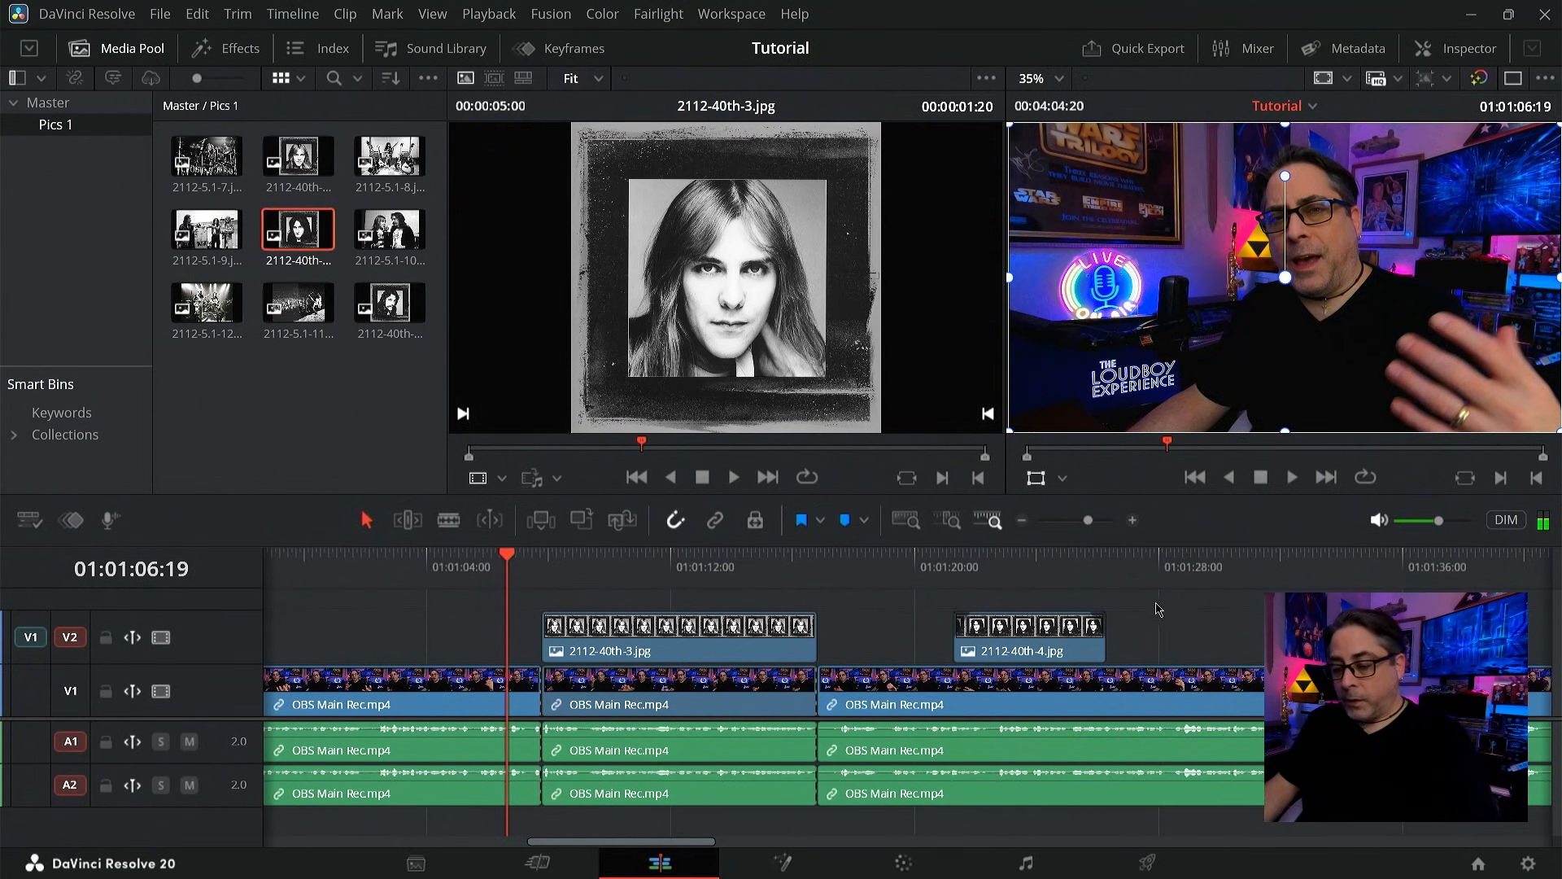
- Move 2112-40th-4.jpg earlier on V2 to start about one second after the first still ends, and play both overlays full screen
drag(1039, 643, 935, 642)
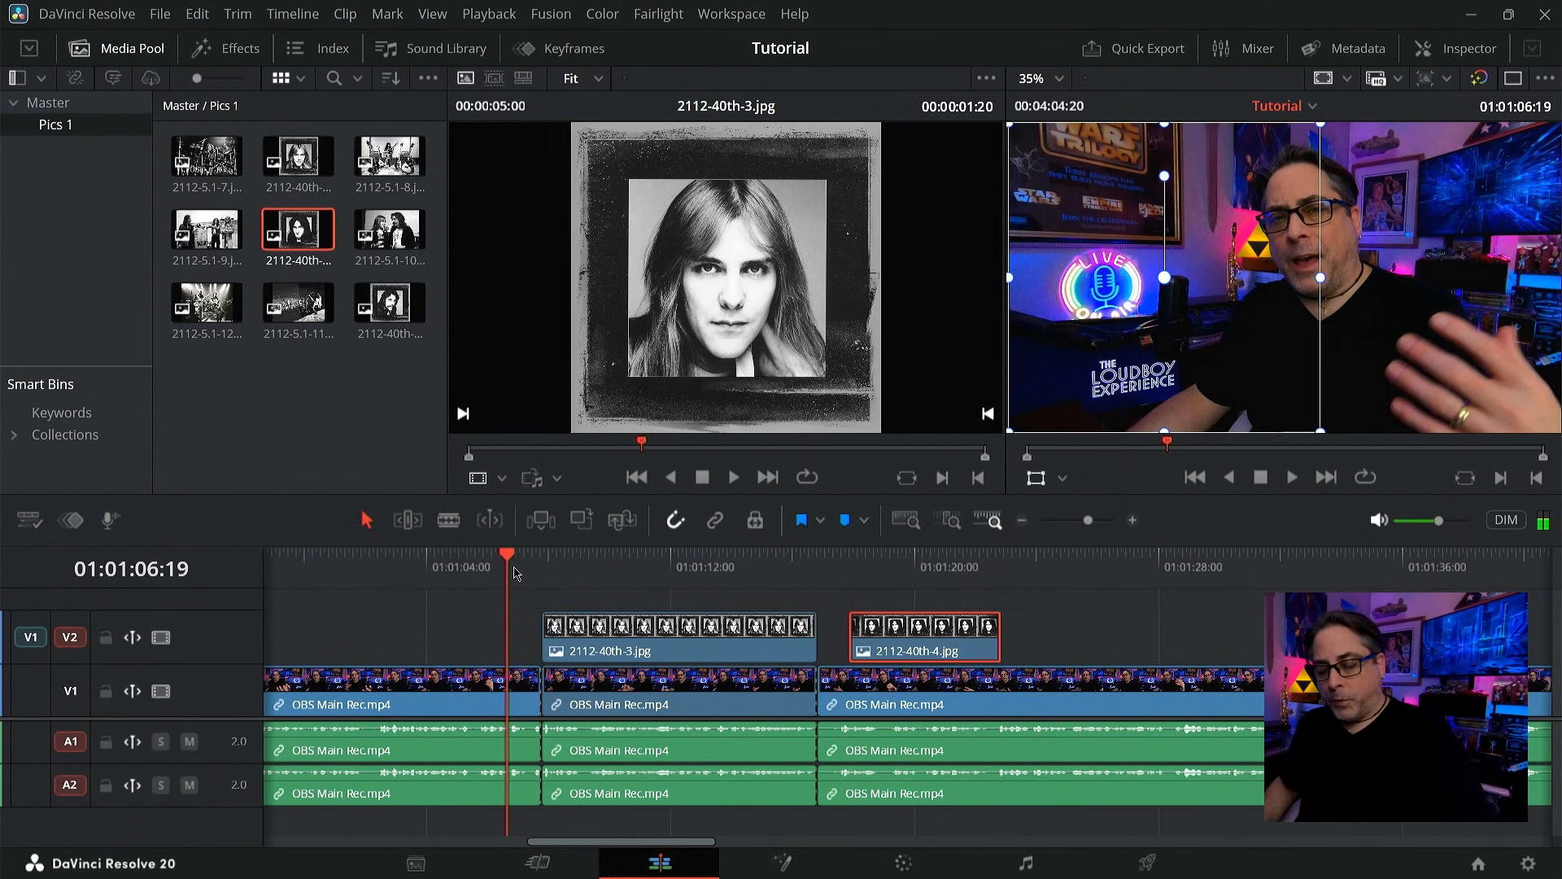
key(space)
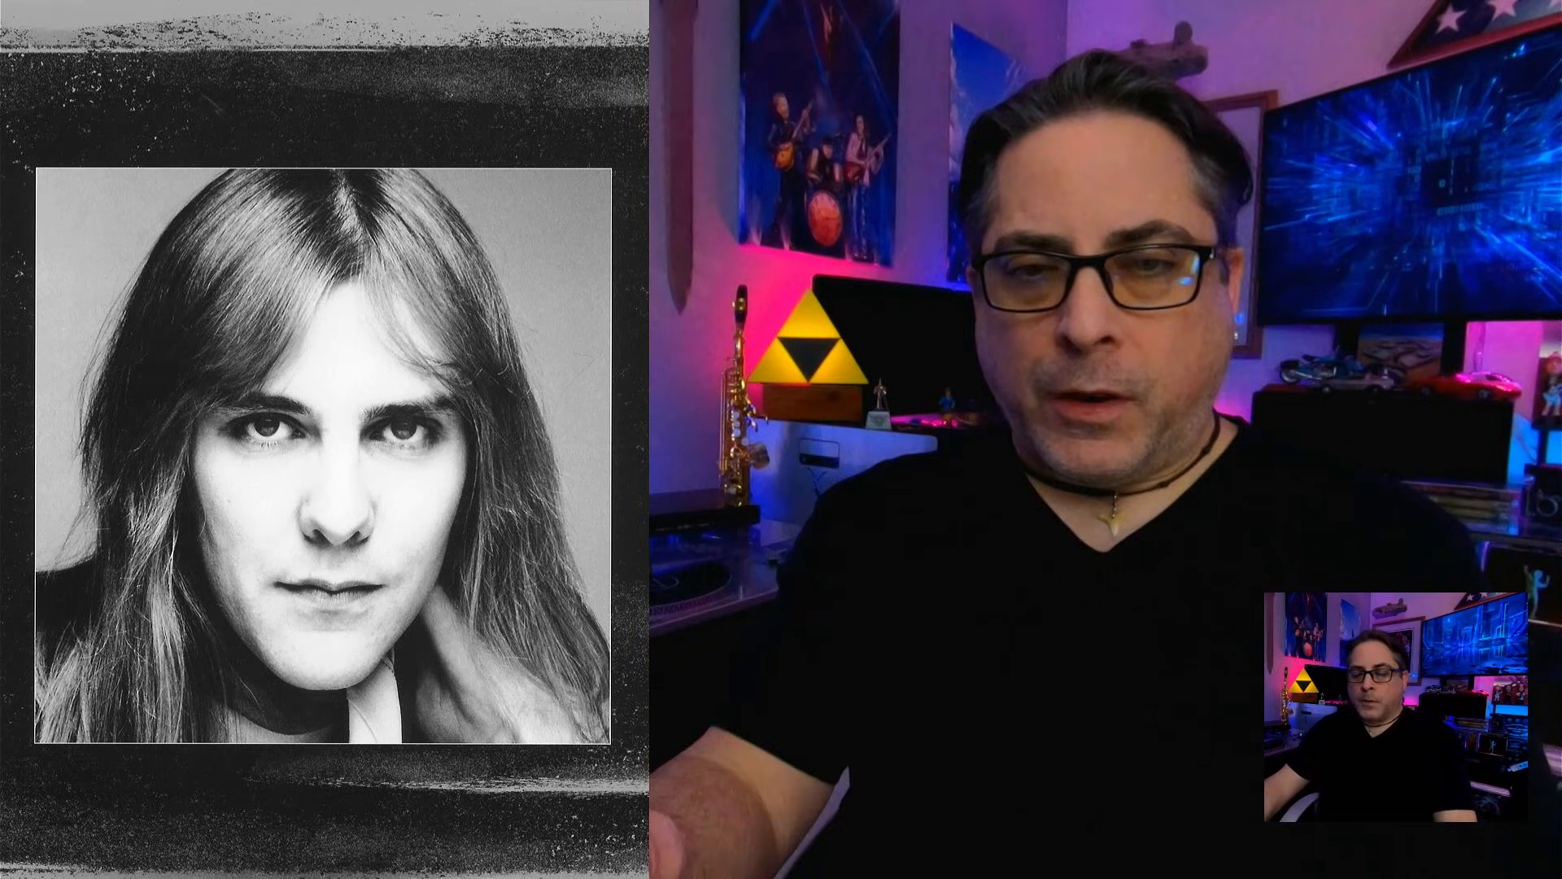
key(Escape)
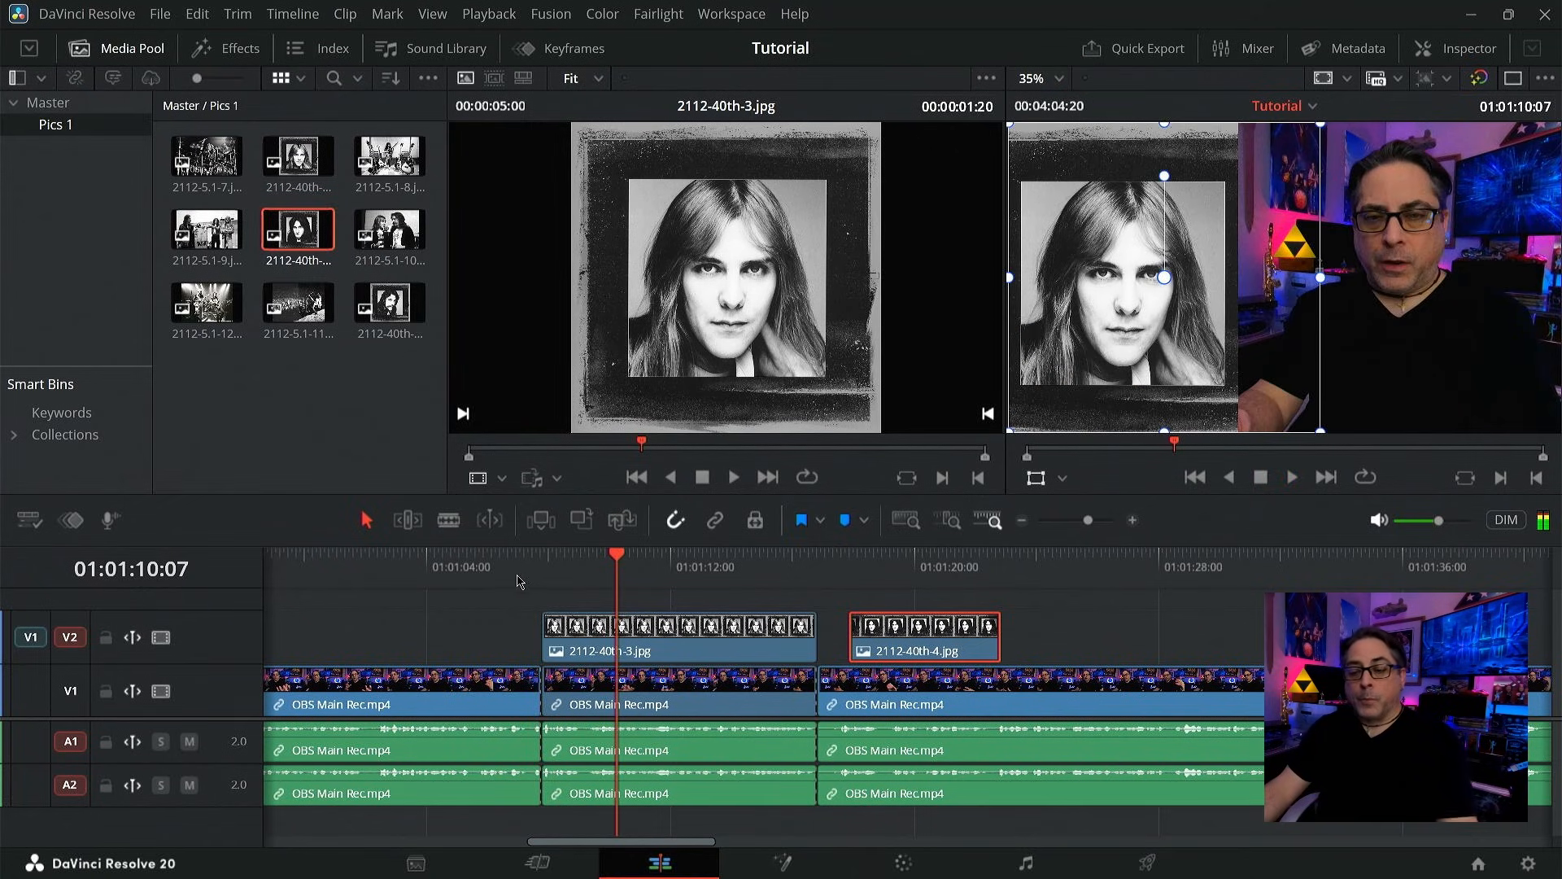
click(515, 576)
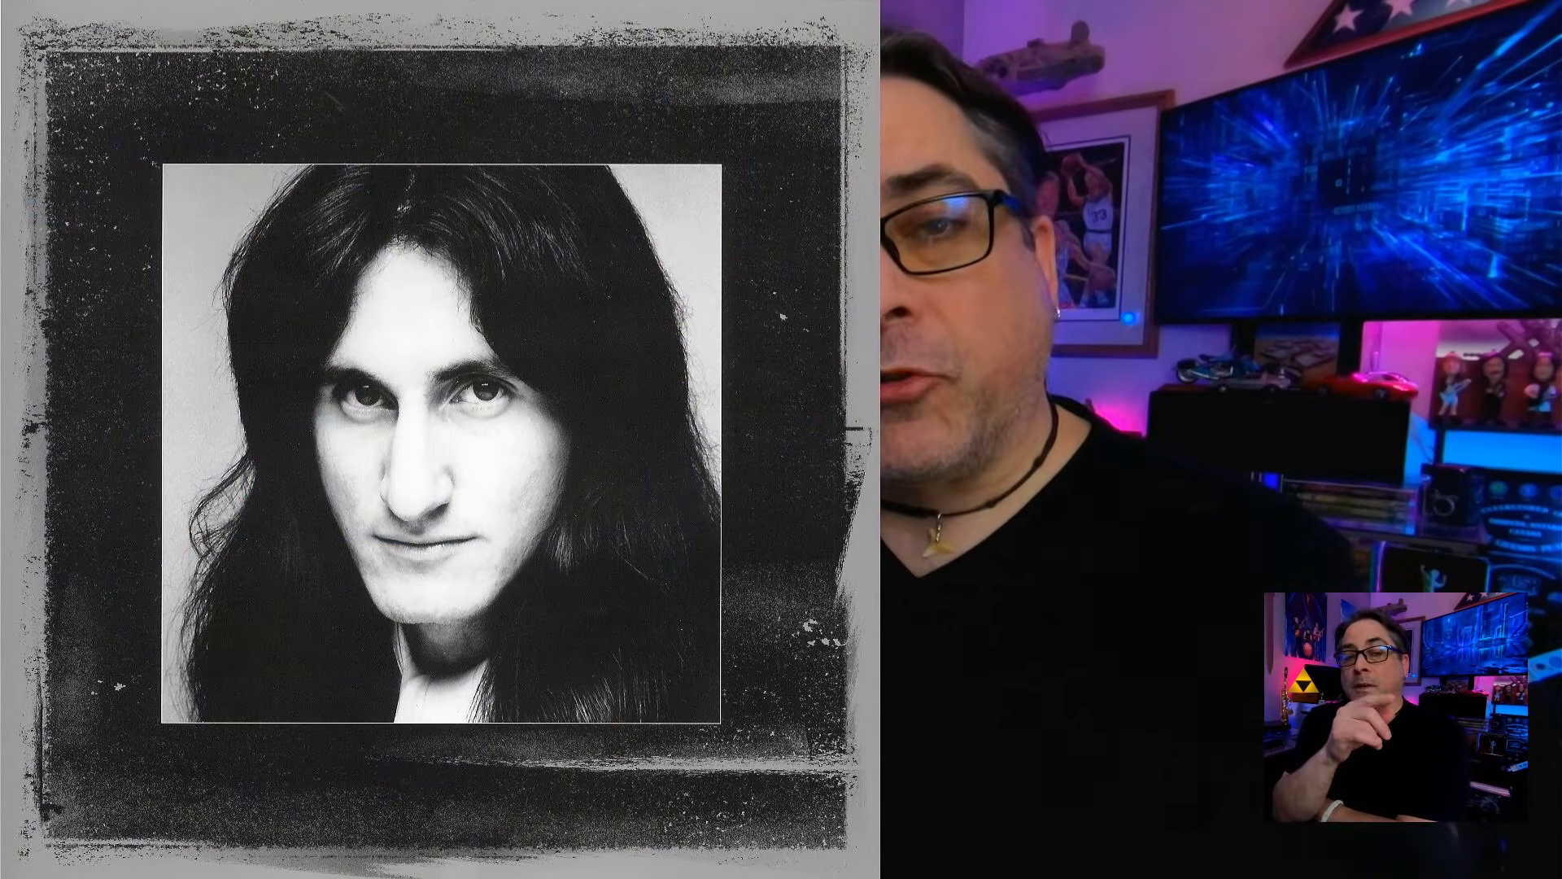
- Add a fade-in about one second long to OBS Intro Rec.mp4 on V1 at the start of the timeline
mouse_move(740, 865)
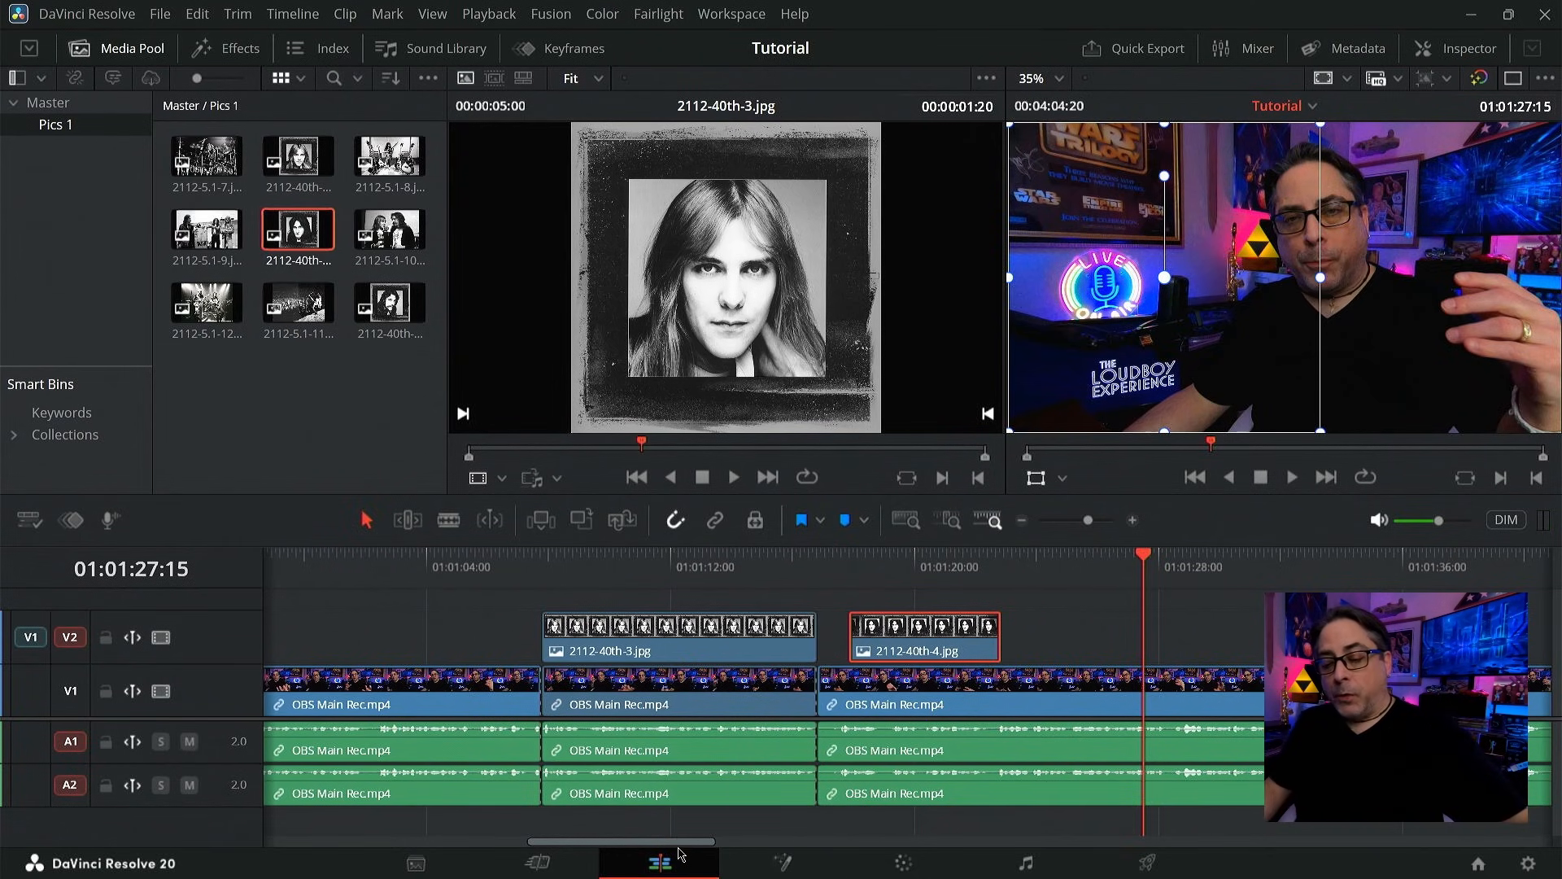
drag(647, 843, 324, 847)
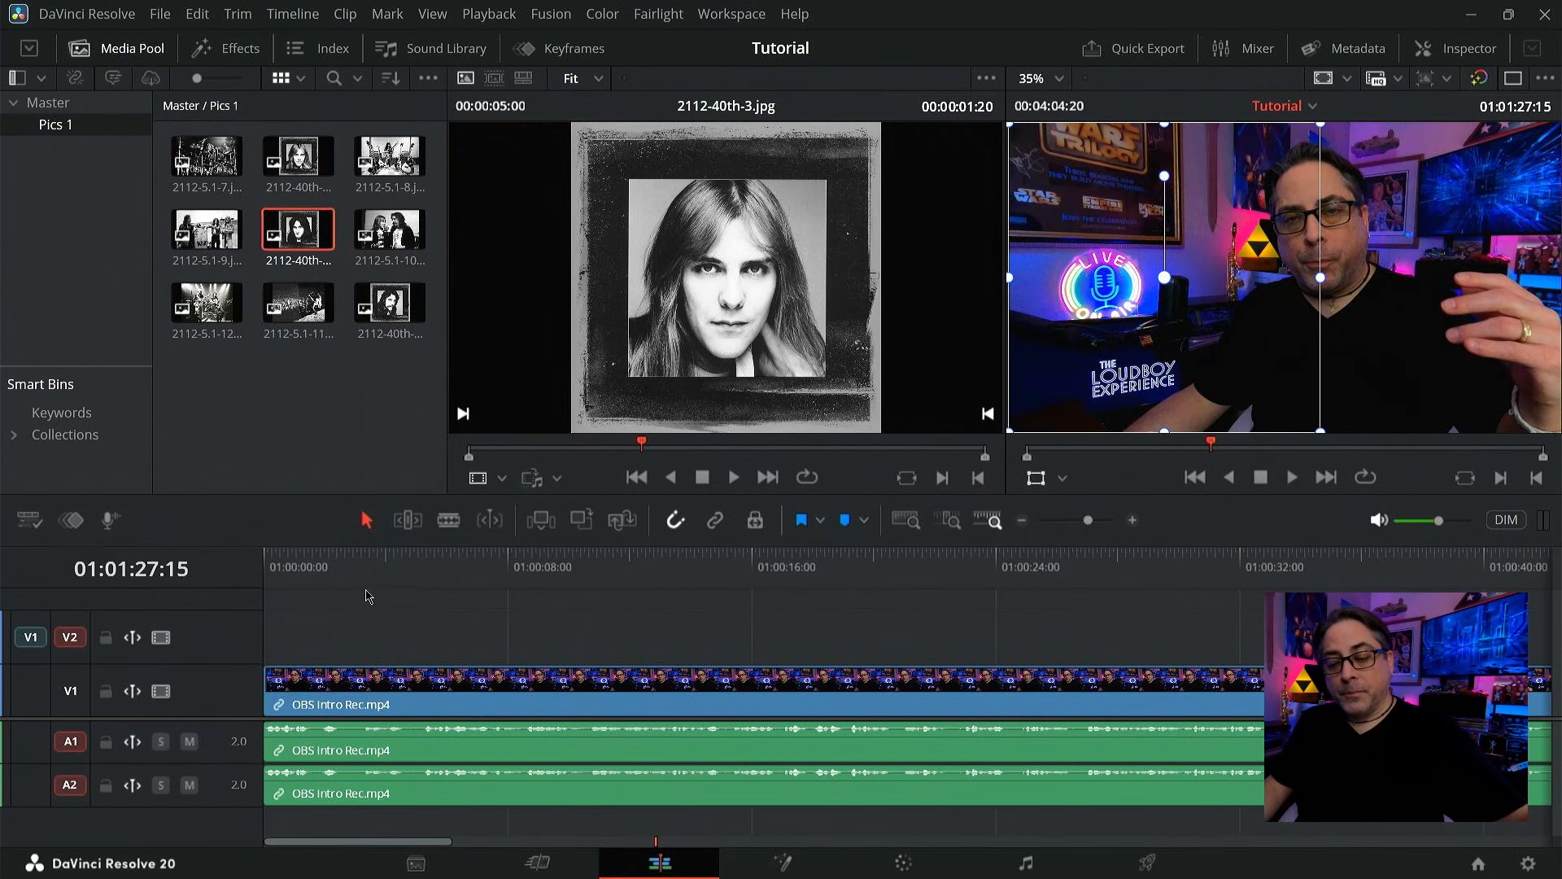
click(265, 565)
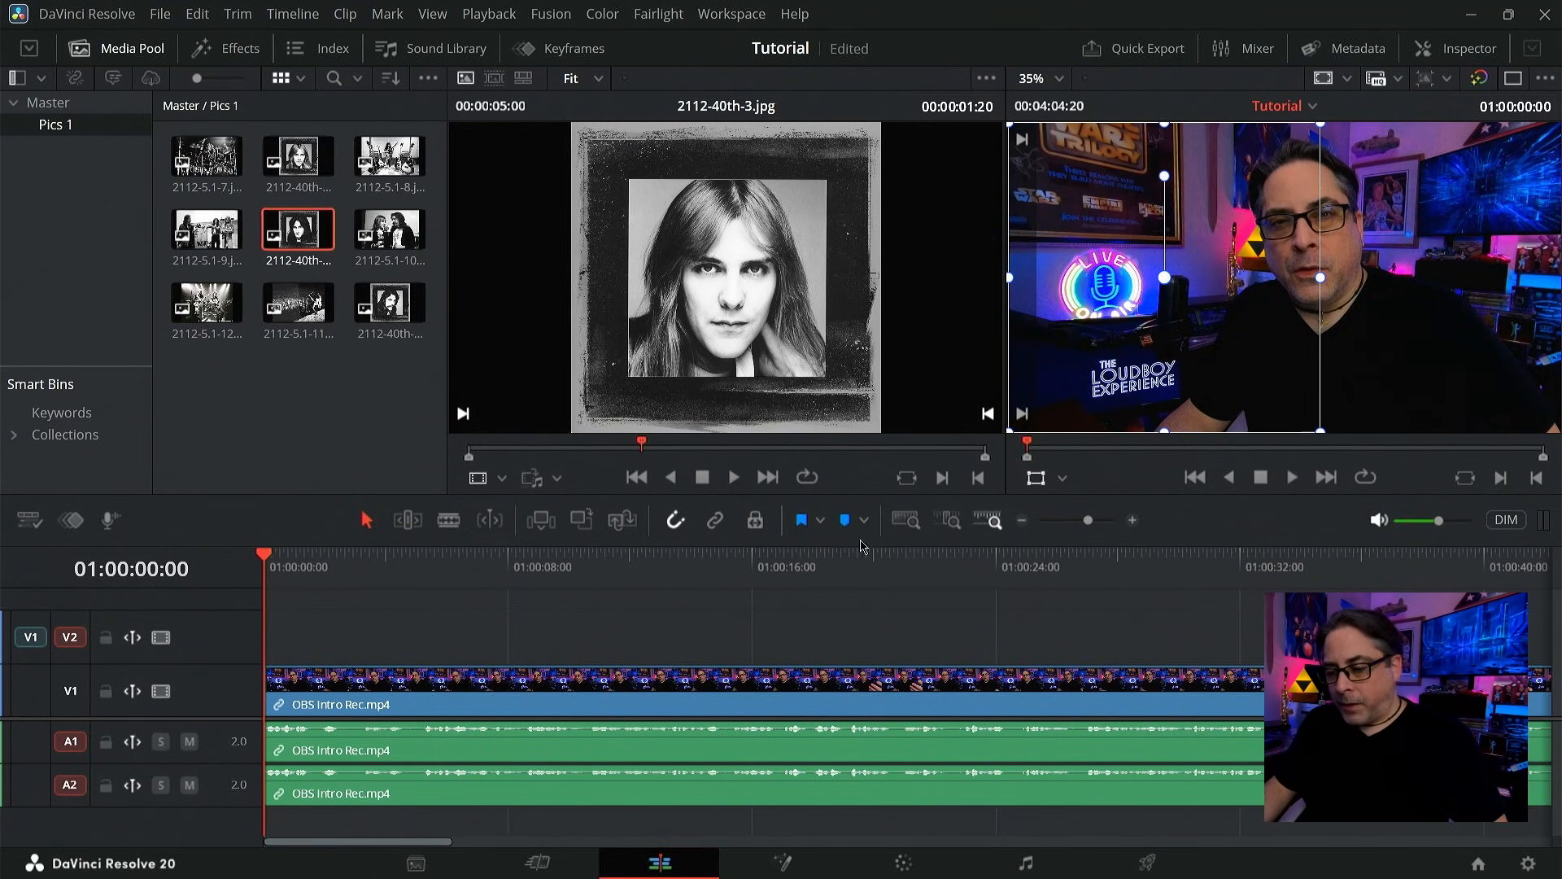
drag(1088, 521, 1109, 523)
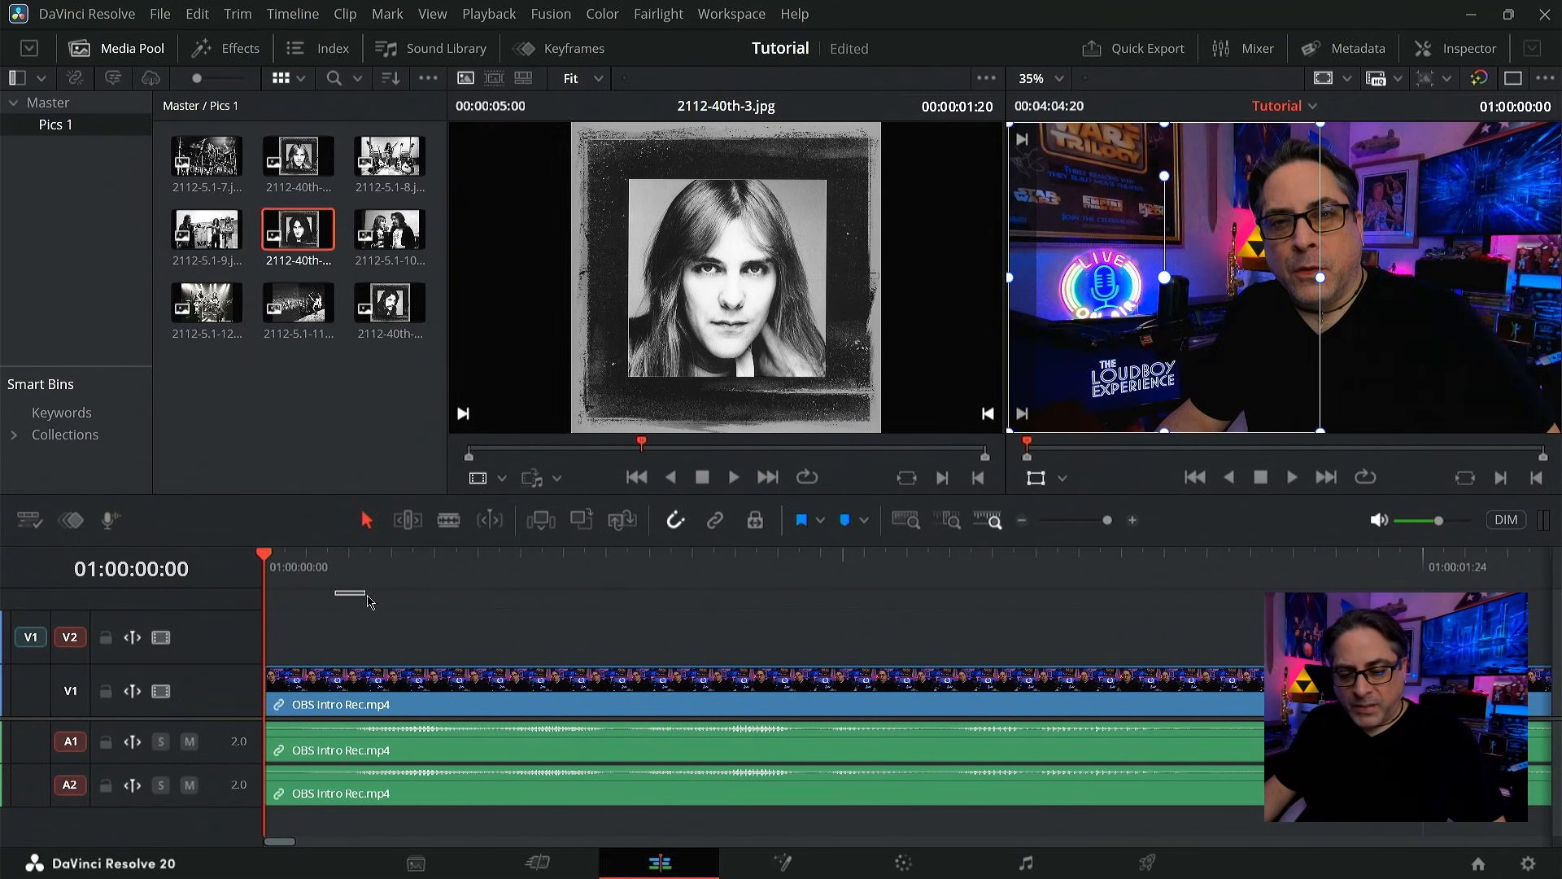
click(372, 561)
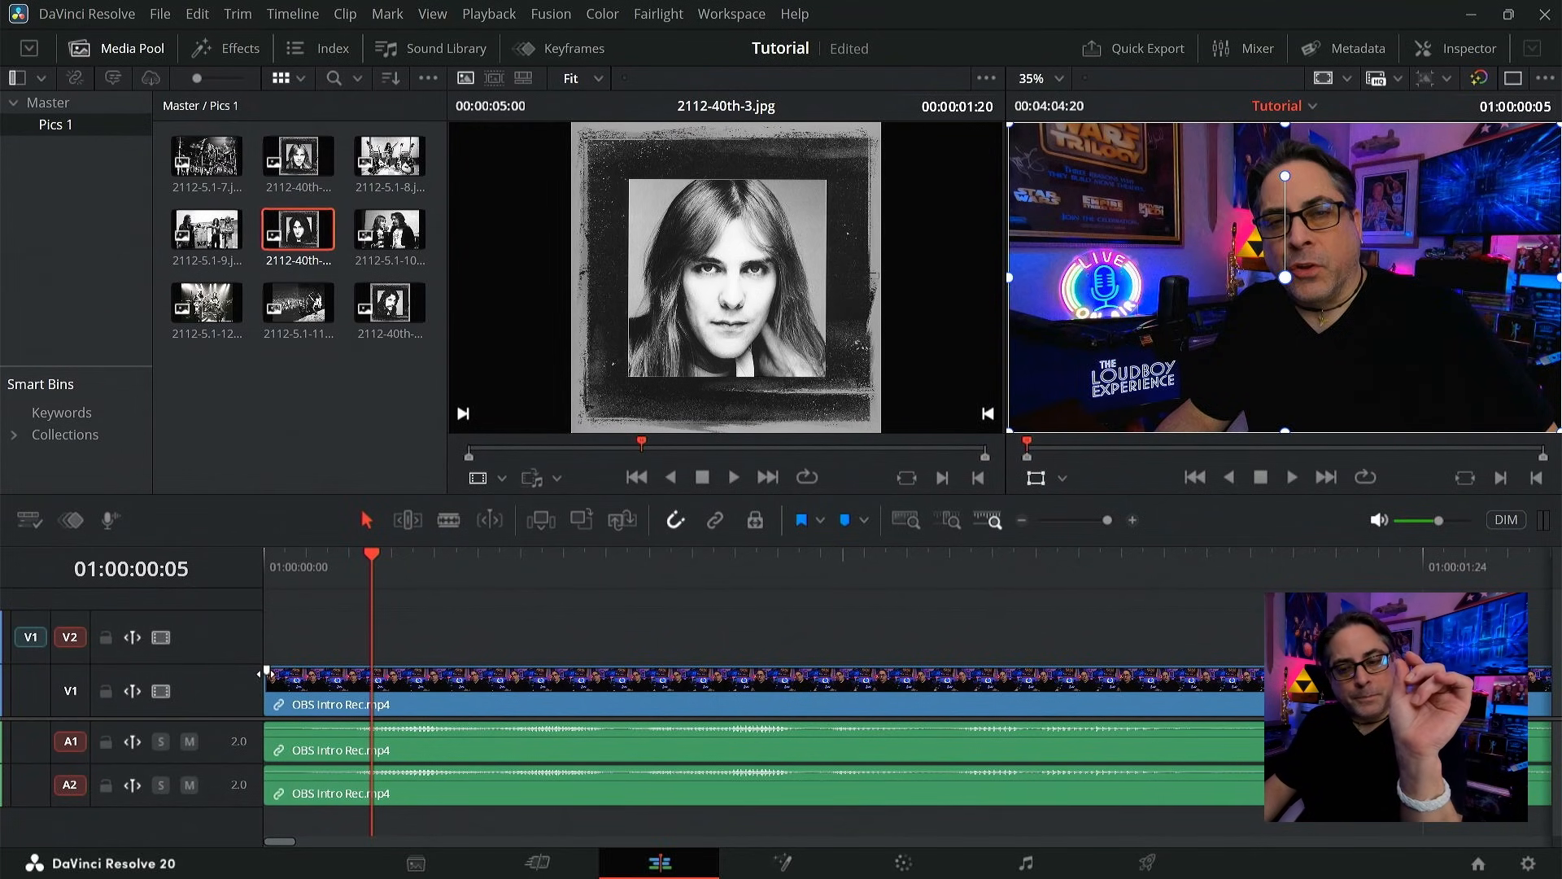
drag(267, 672, 930, 694)
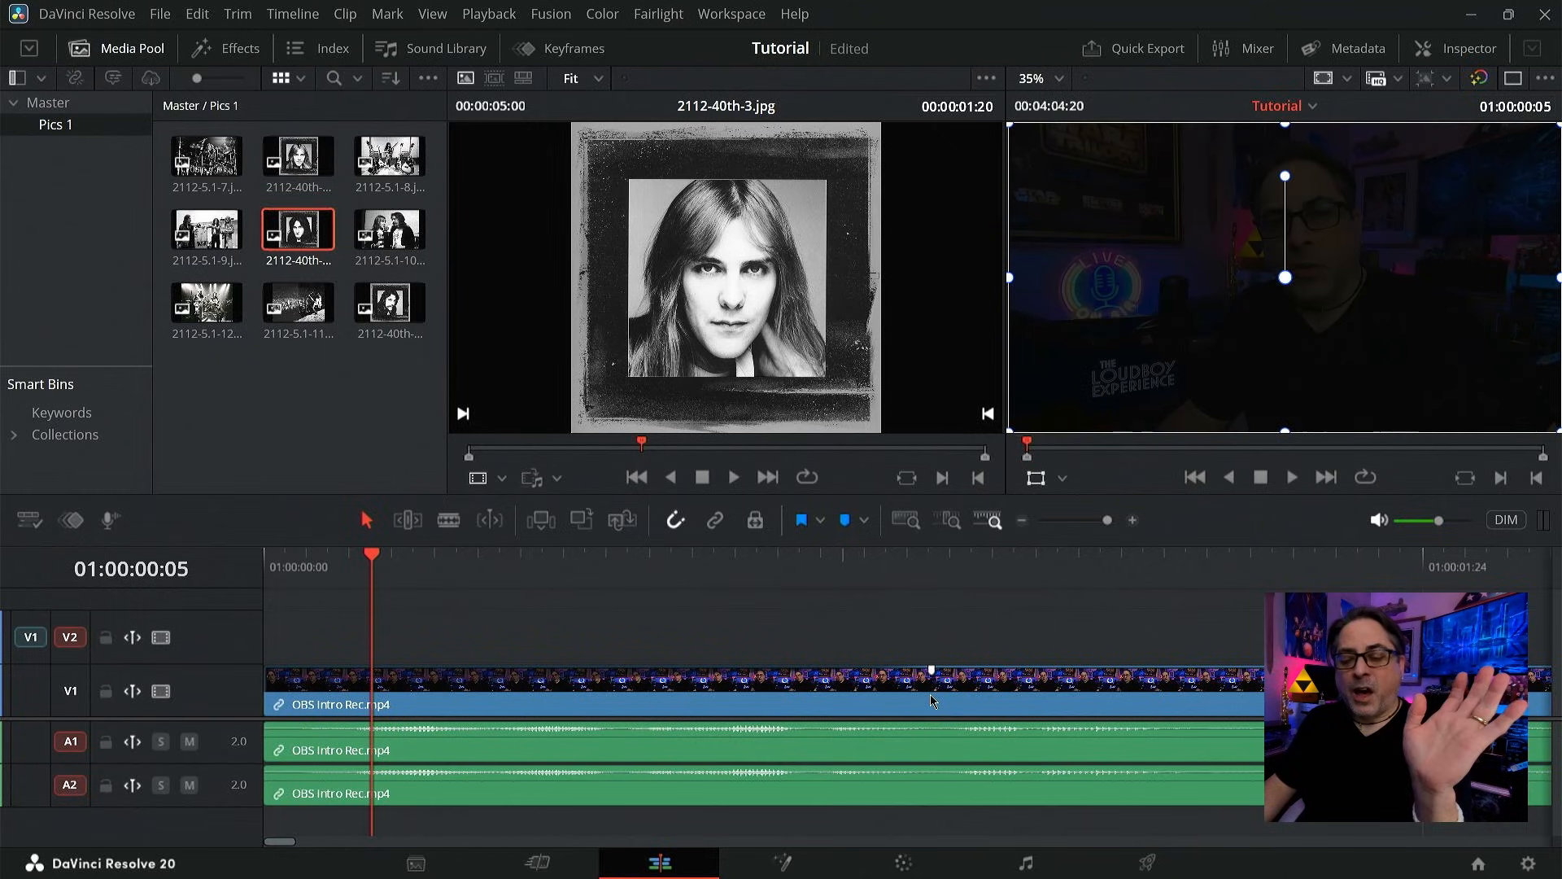
click(1022, 520)
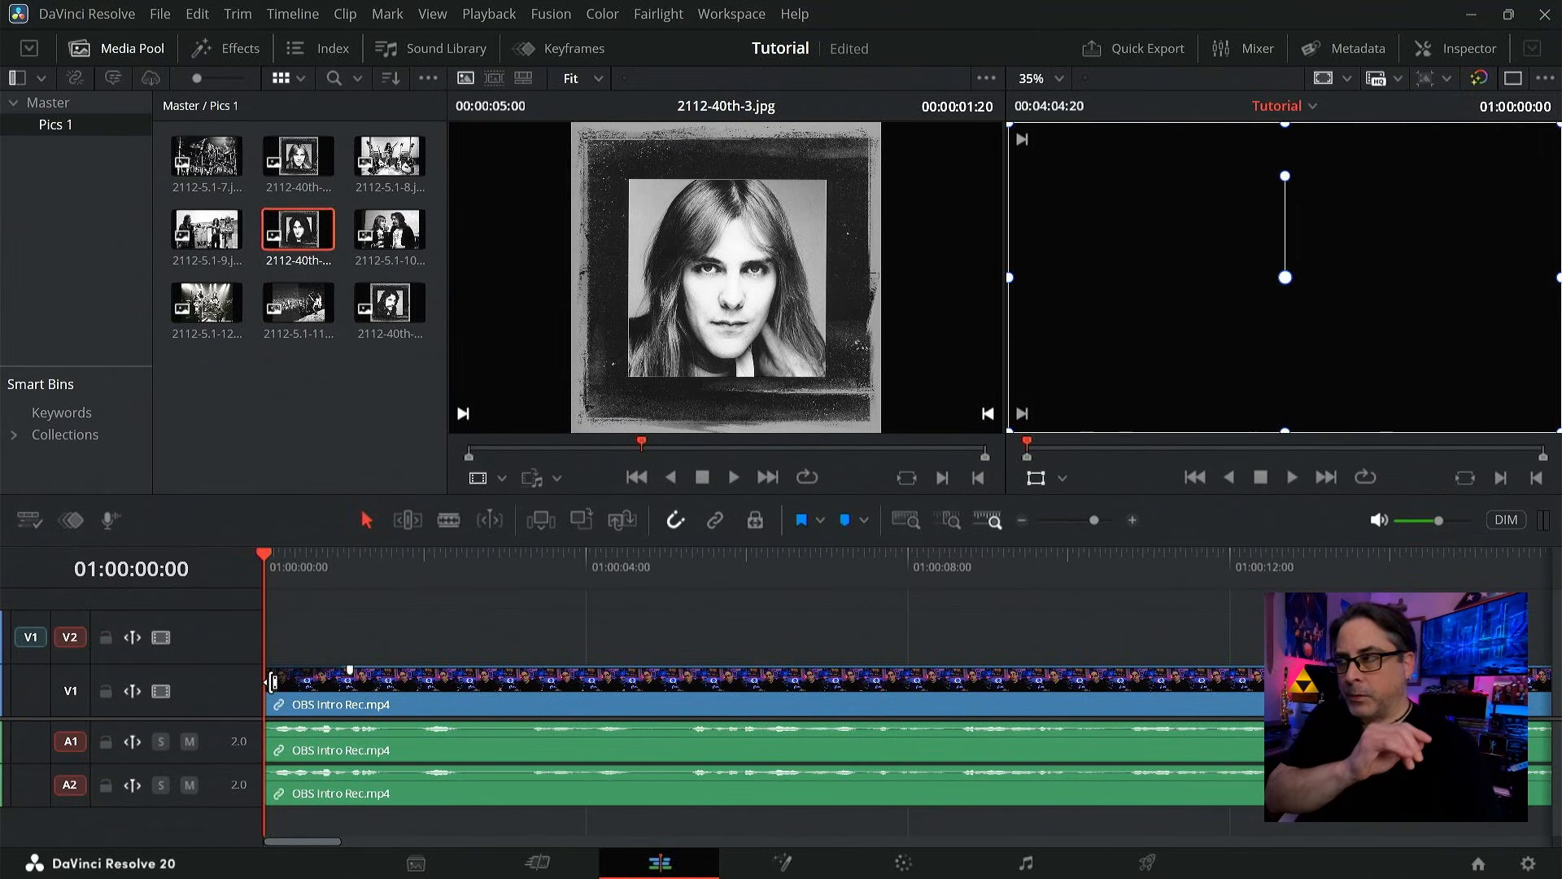
- Play the intro's fade-in from 01:00:00:00, first in the timeline viewer and again full screen
key(space)
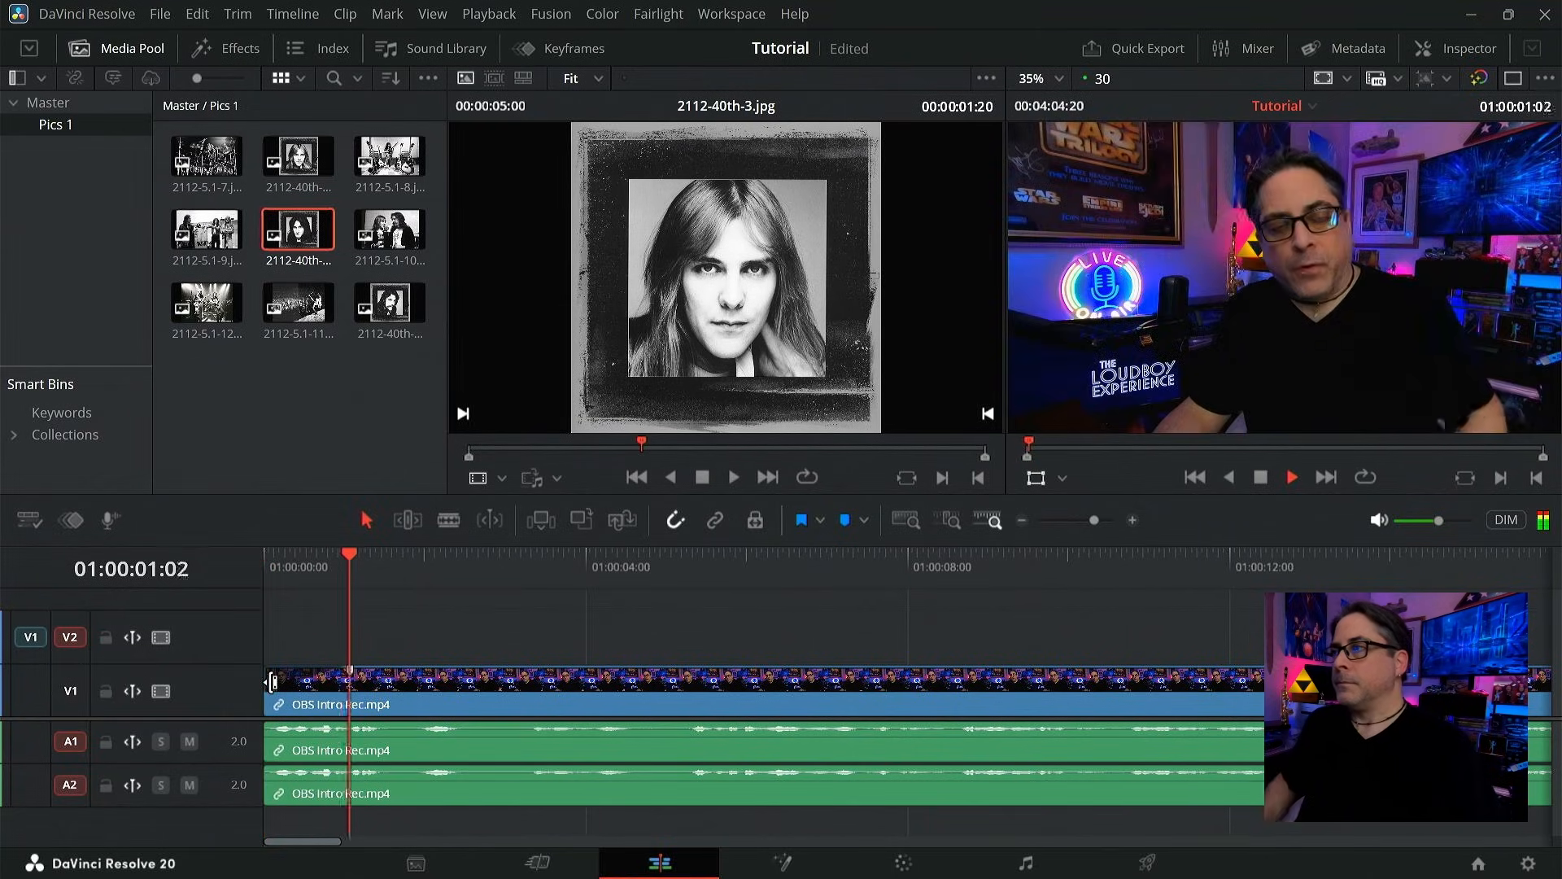
key(space)
key(Home)
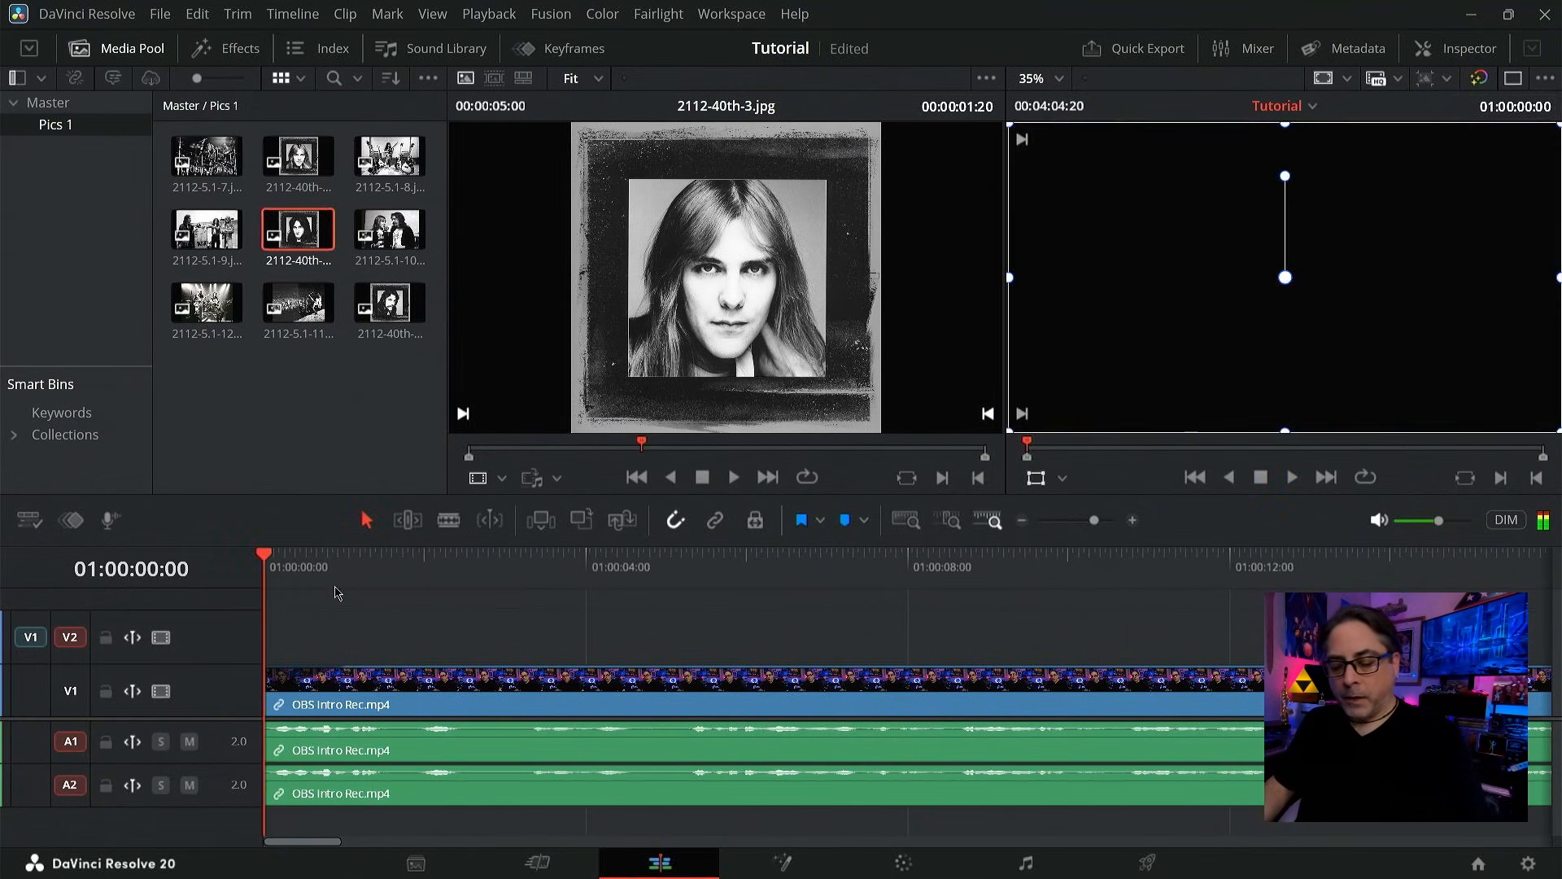
key(p)
key(space)
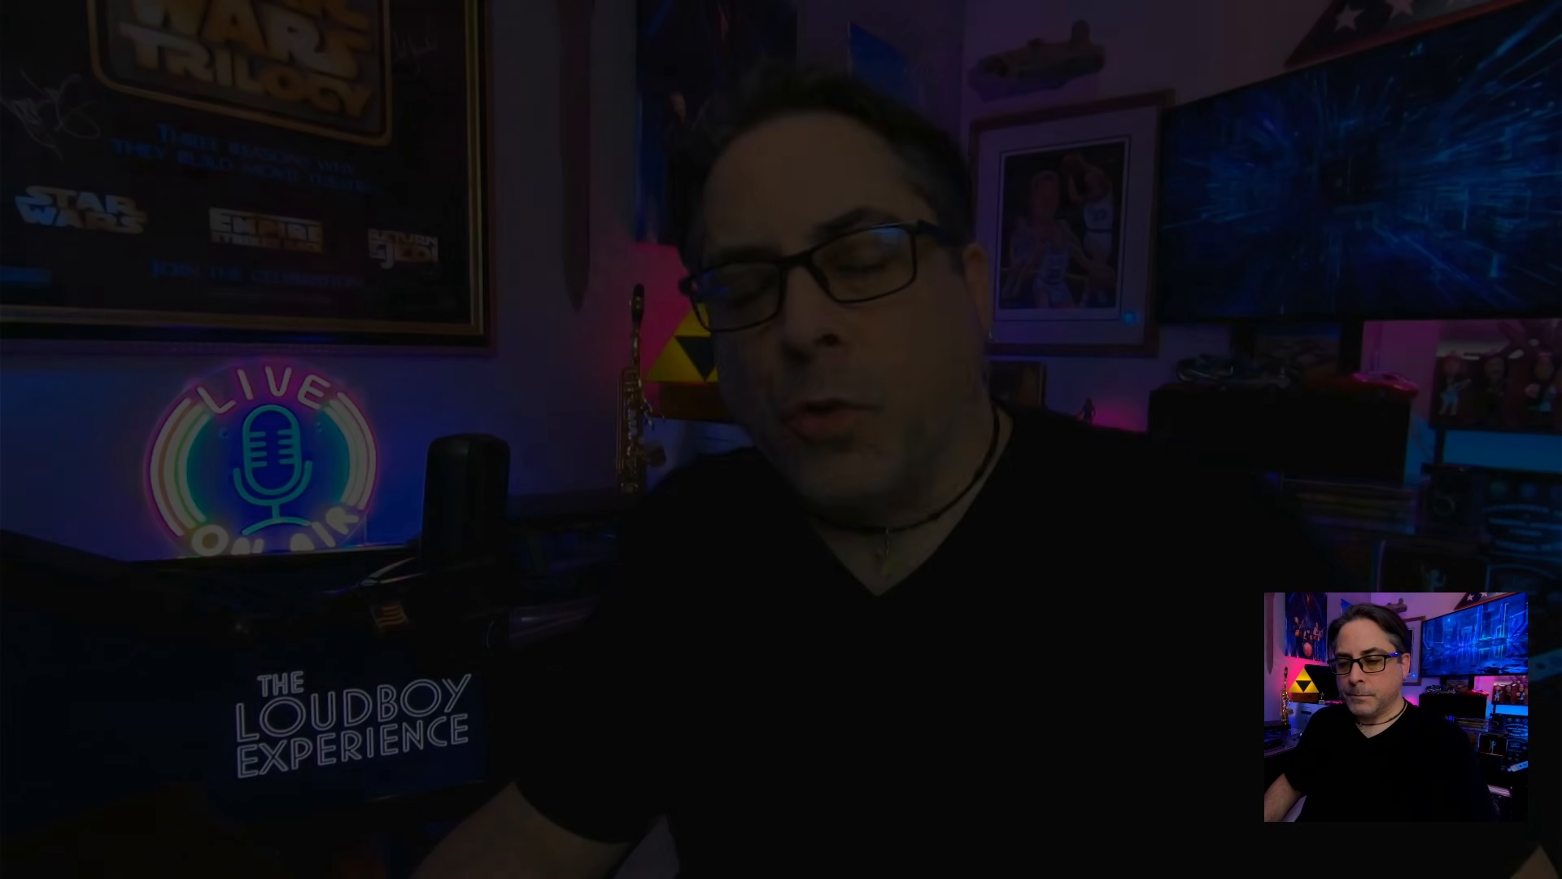
key(Escape)
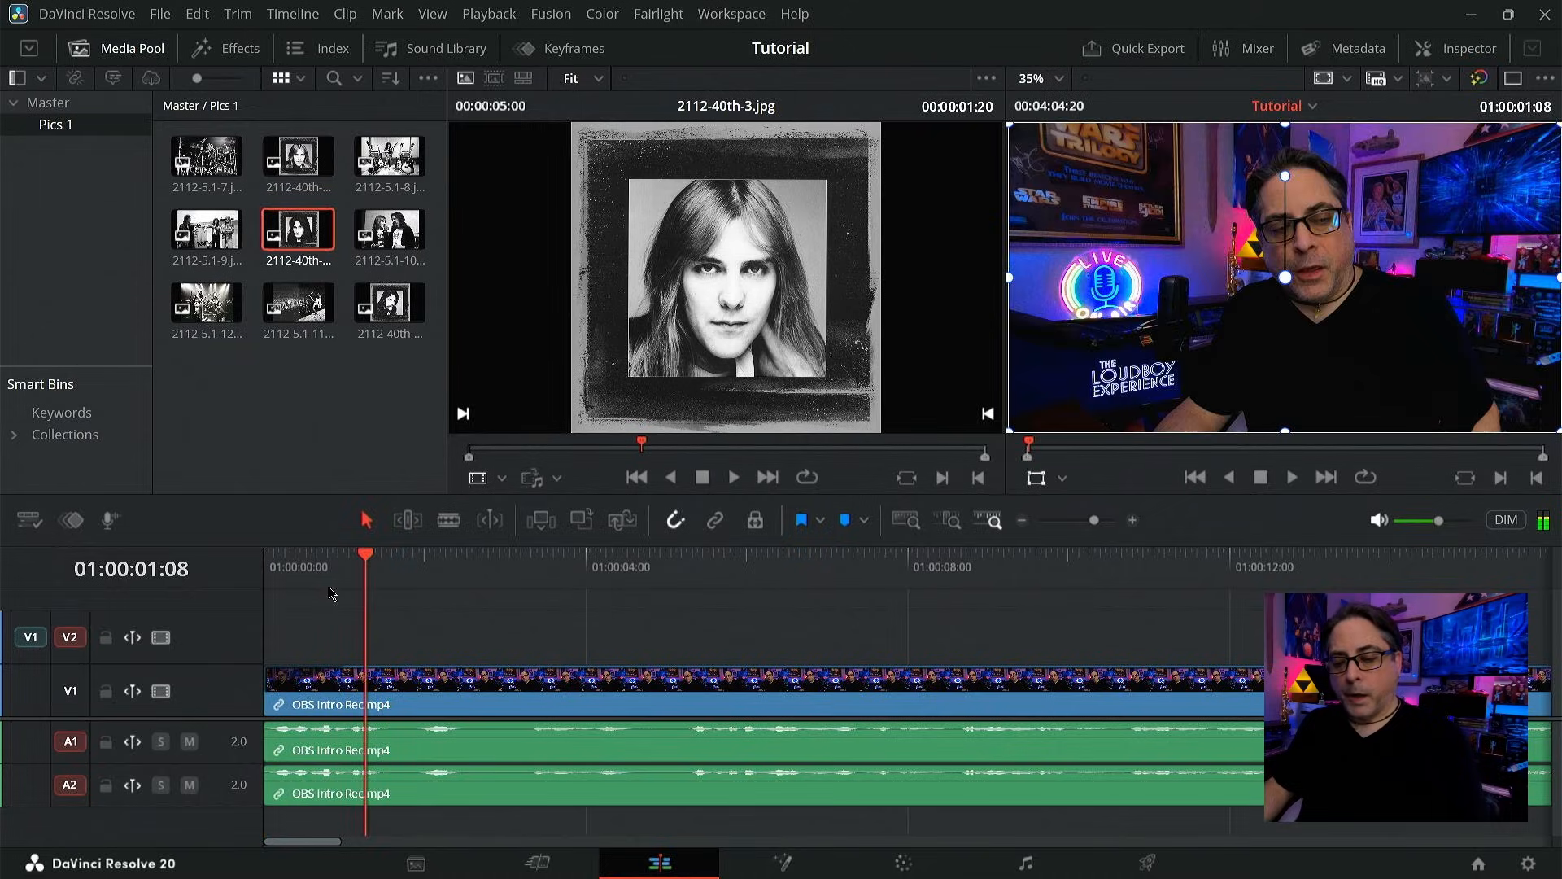
- Lengthen the fade-in on OBS Intro Rec.mp4 to about four and a half seconds and play it from the start
drag(350, 669, 622, 669)
key(Home)
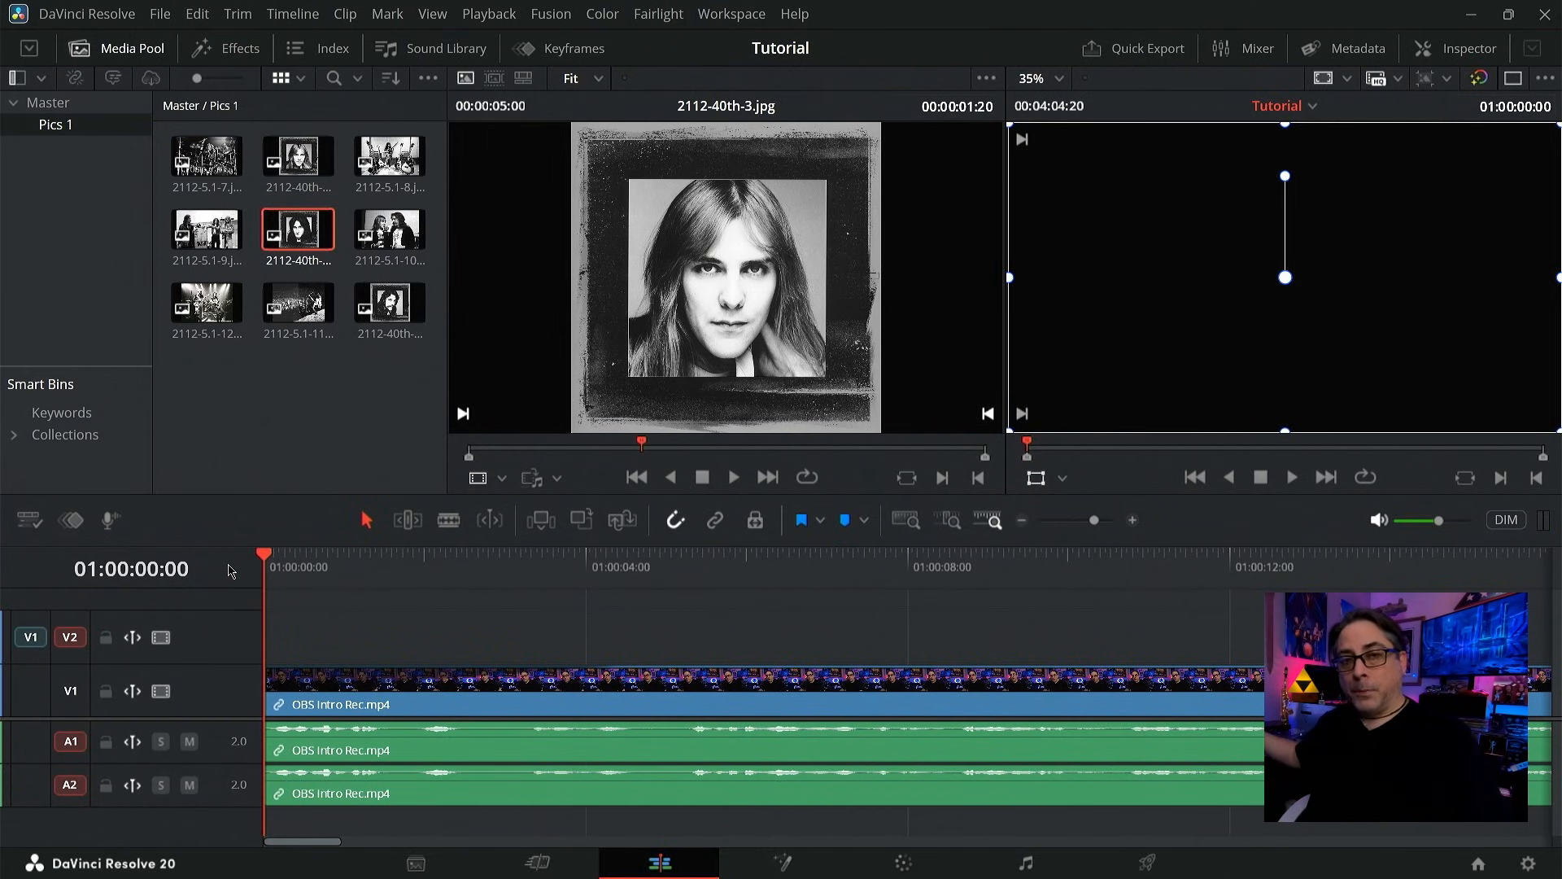
key(space)
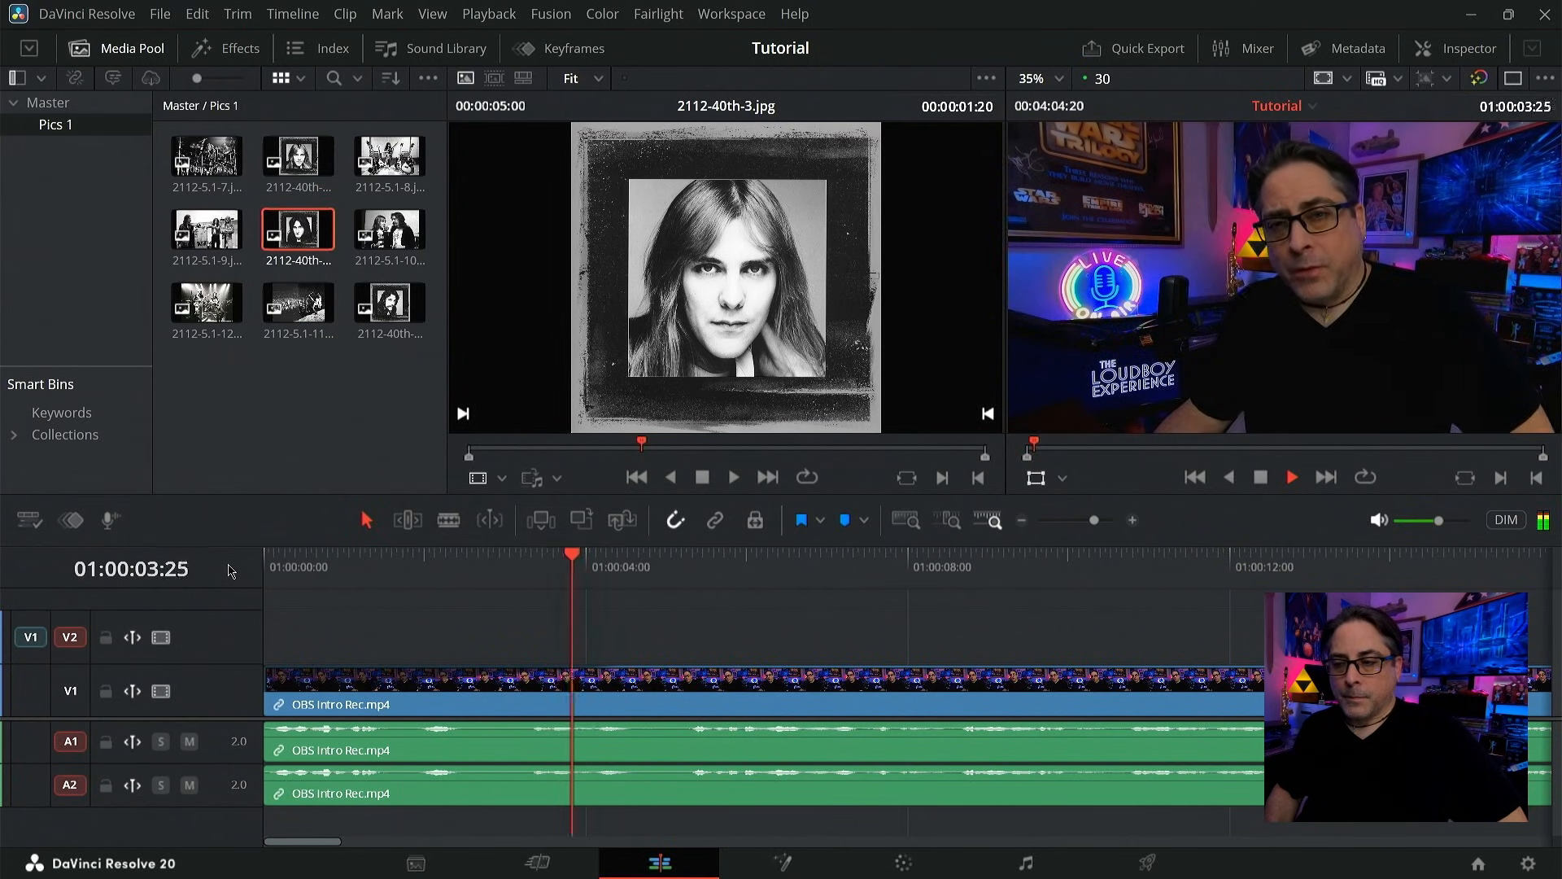
key(space)
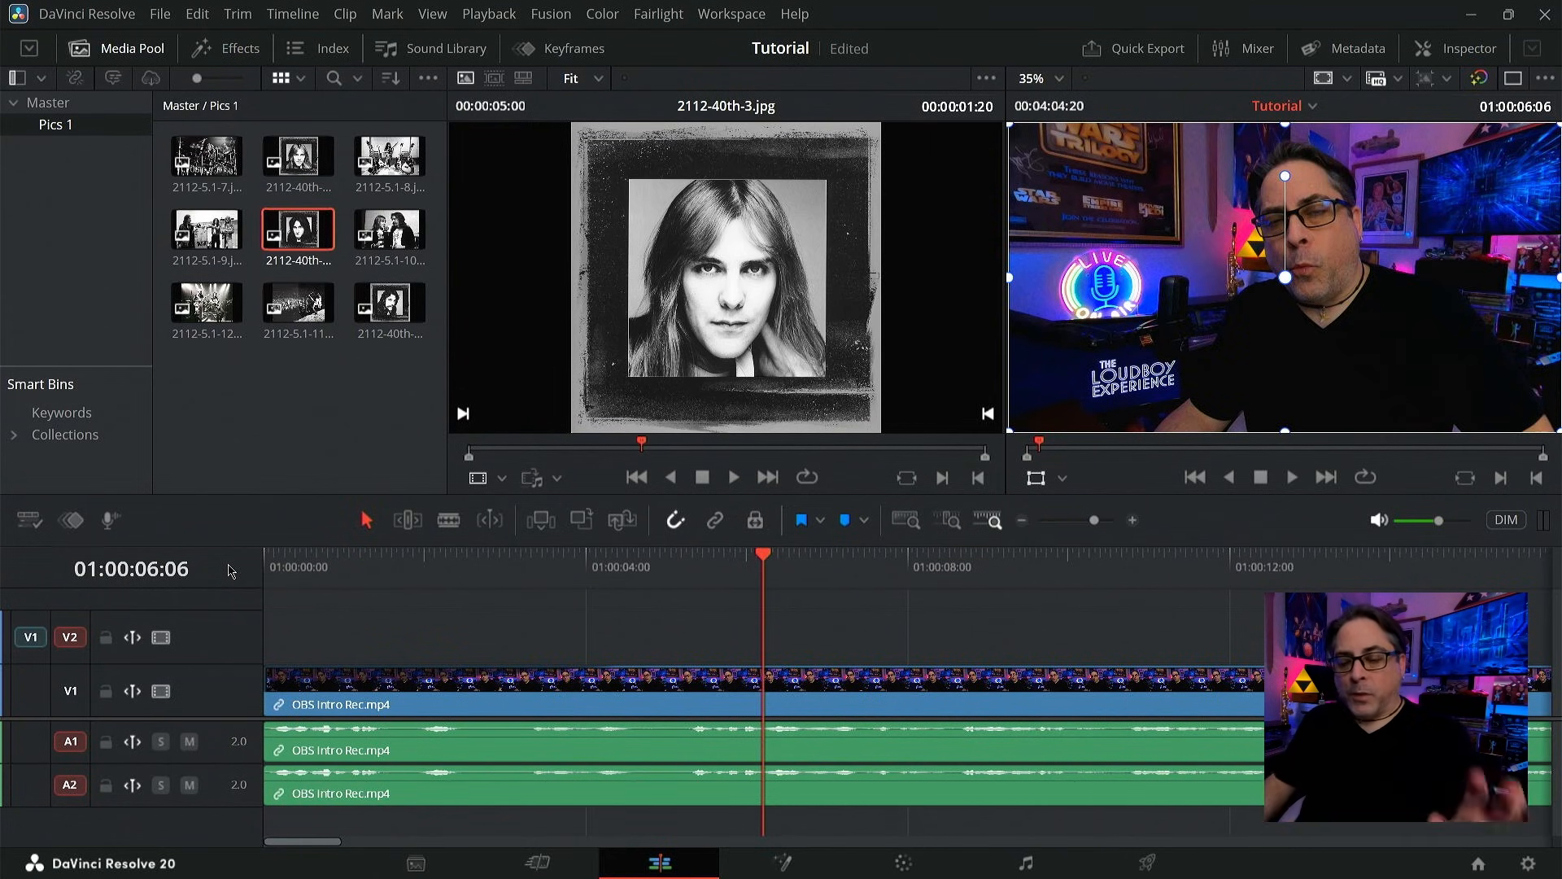
drag(357, 577, 222, 576)
key(space)
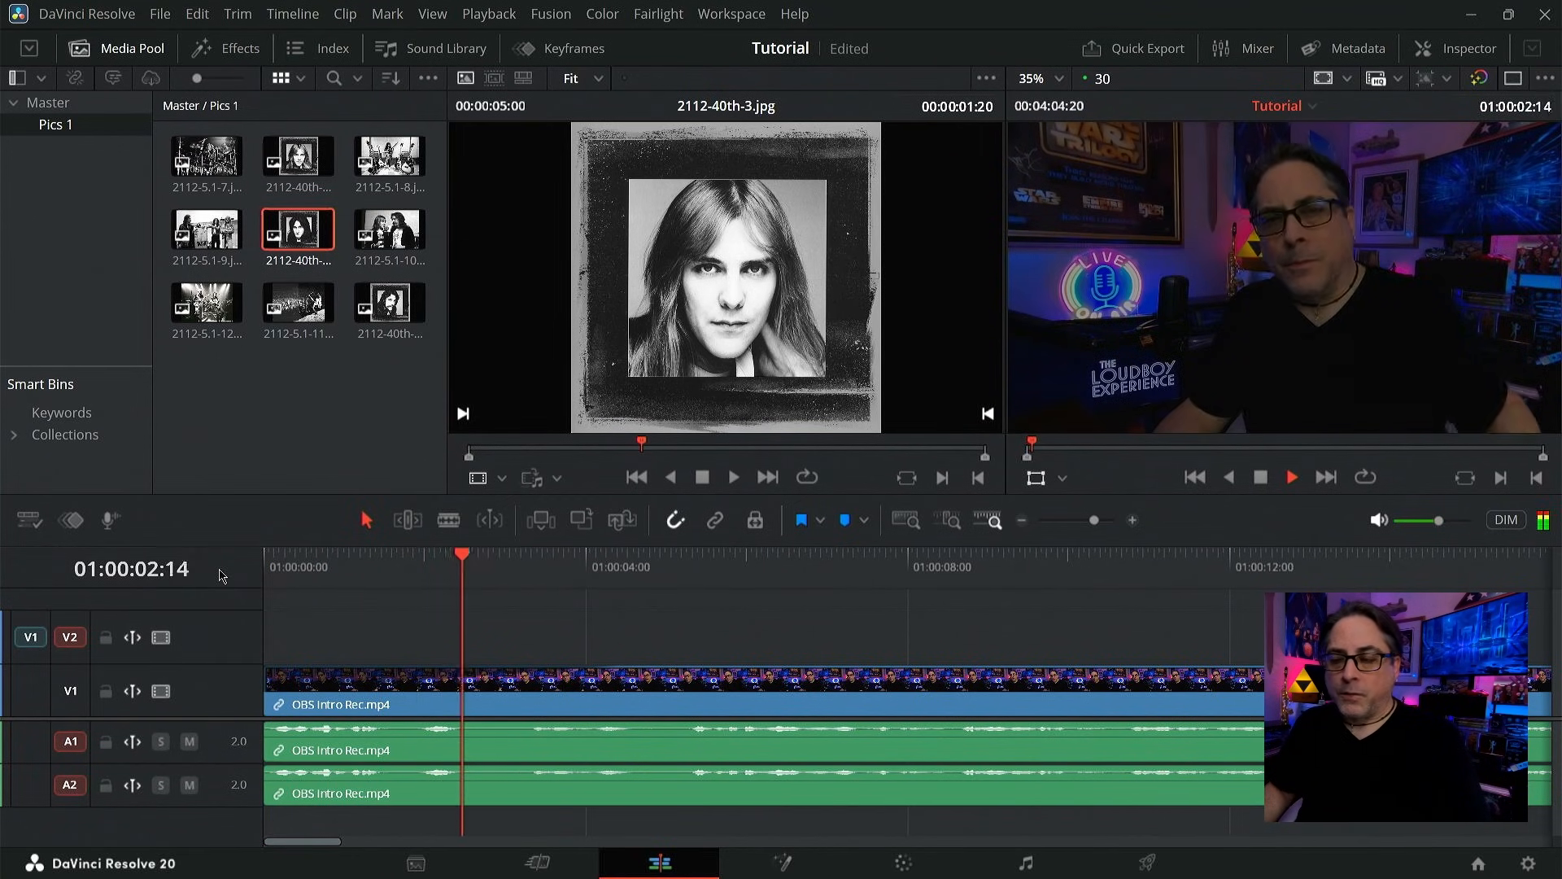
key(space)
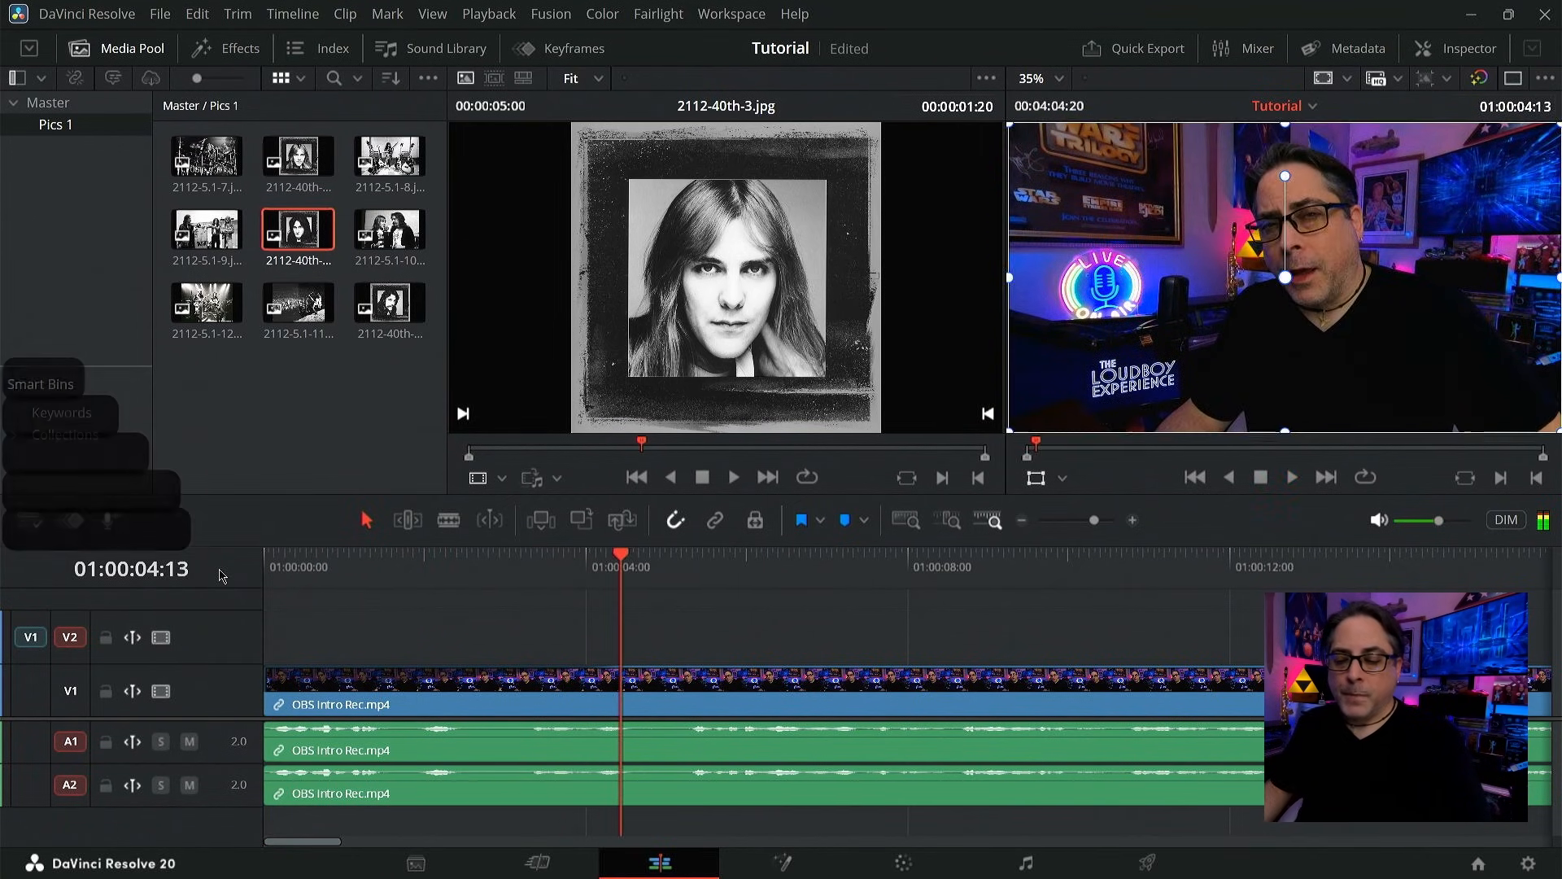
- Shorten the intro's fade-in to about one and a half seconds, play it from the start, and save the project
drag(622, 667, 391, 671)
drag(338, 565, 255, 564)
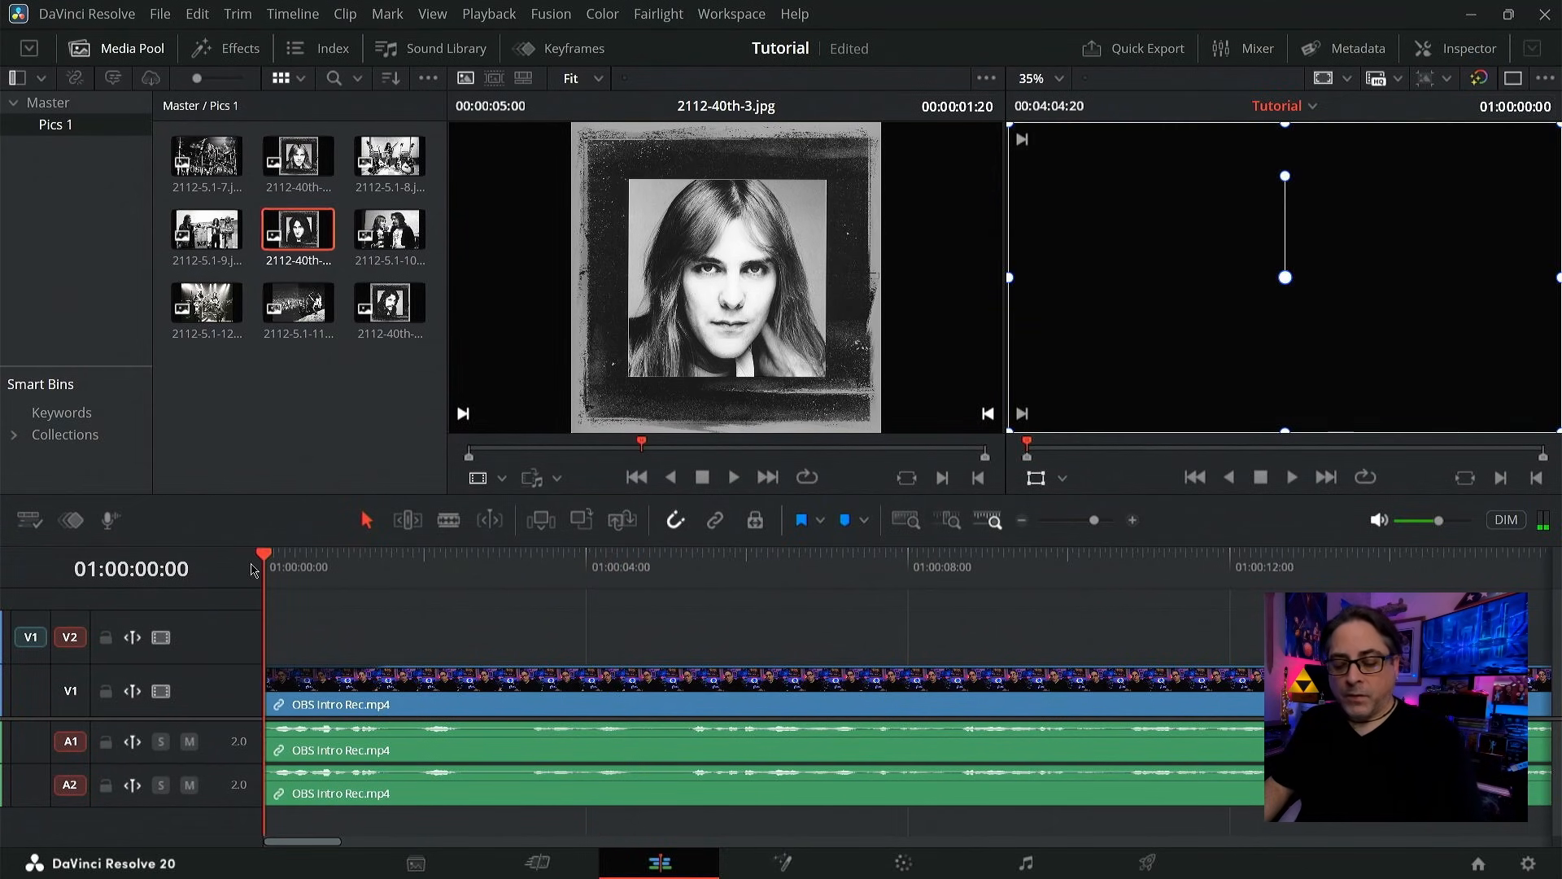
key(space)
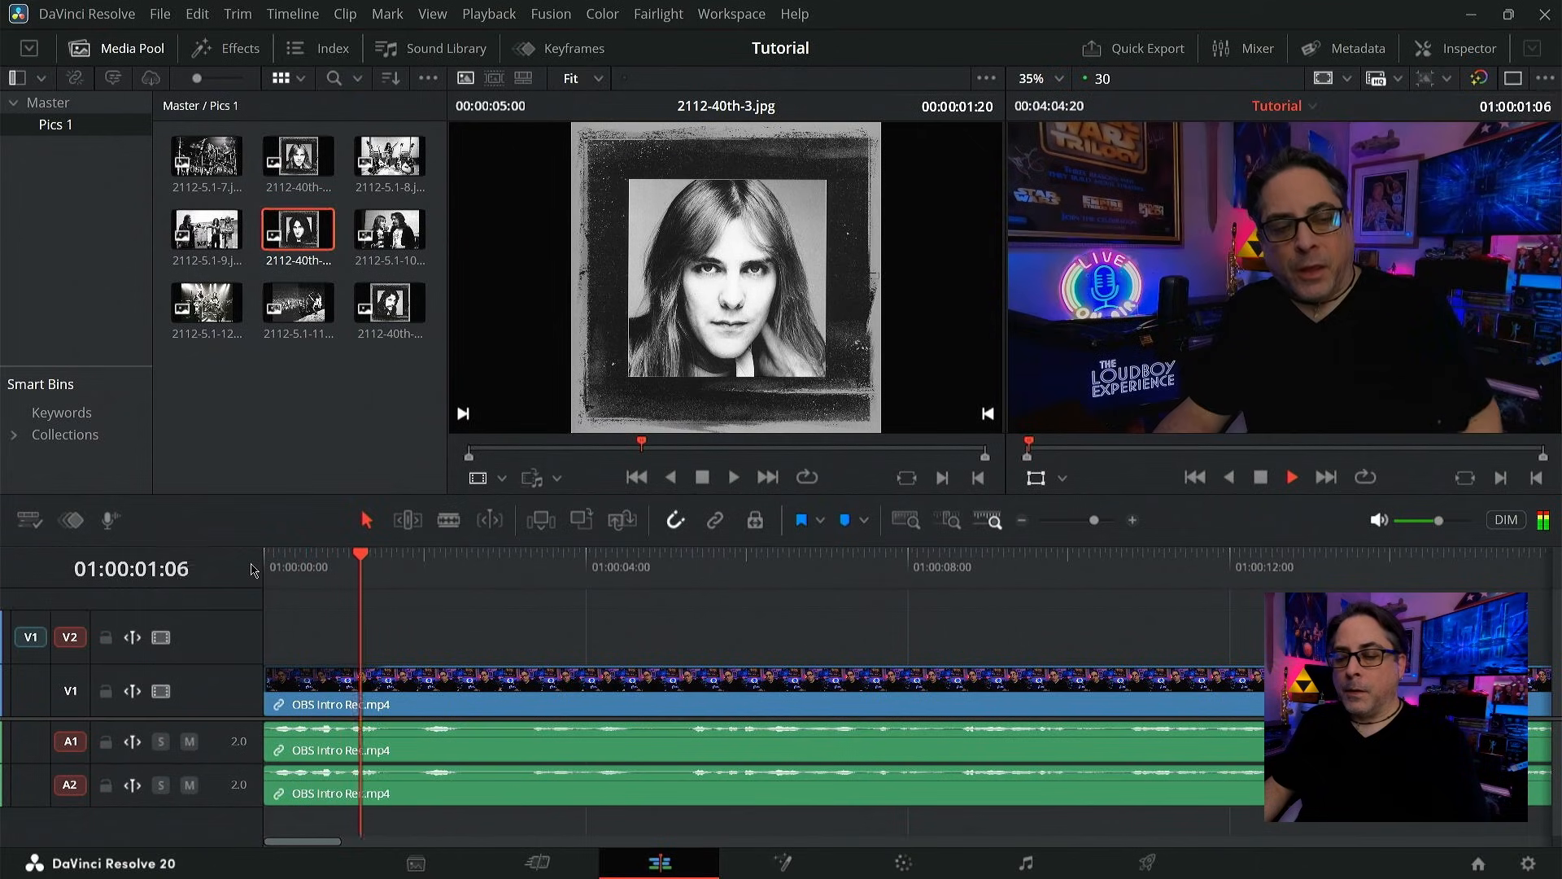
drag(331, 564, 256, 567)
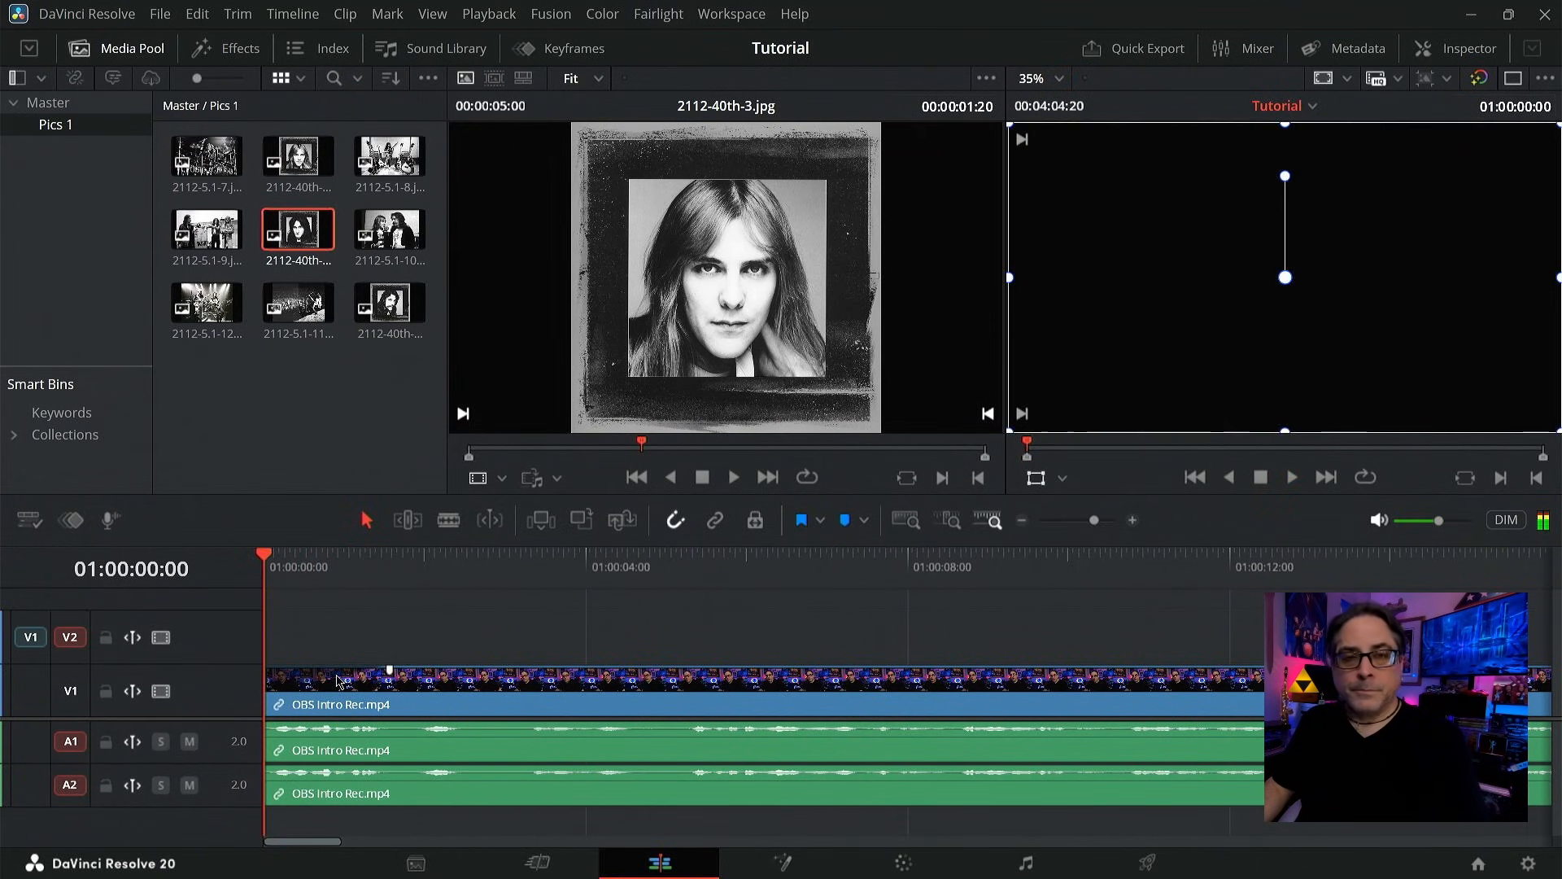
key(space)
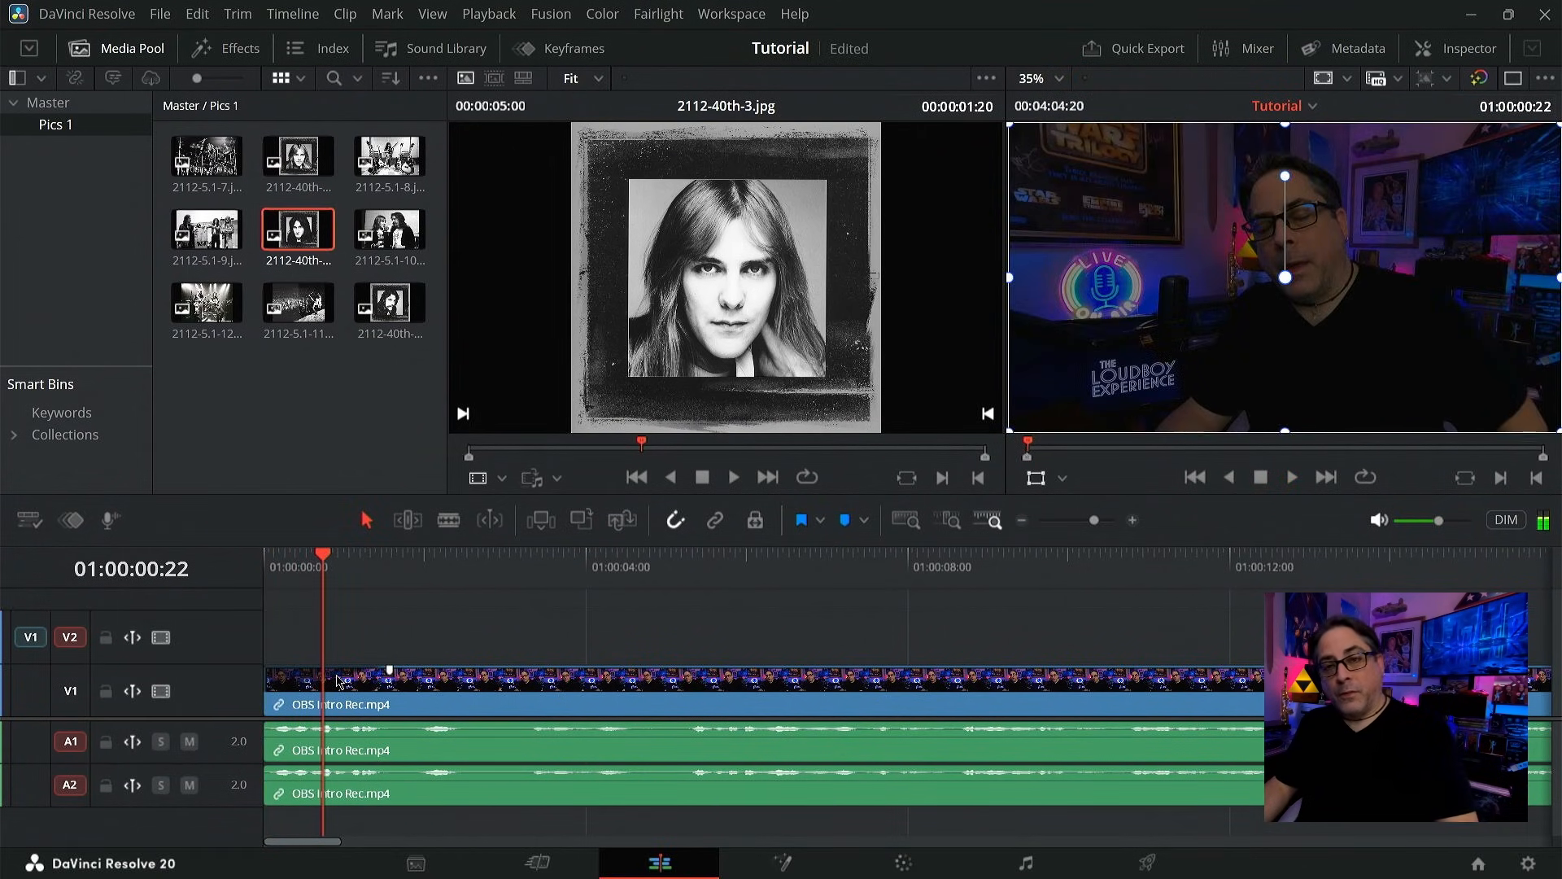
key(ctrl+s)
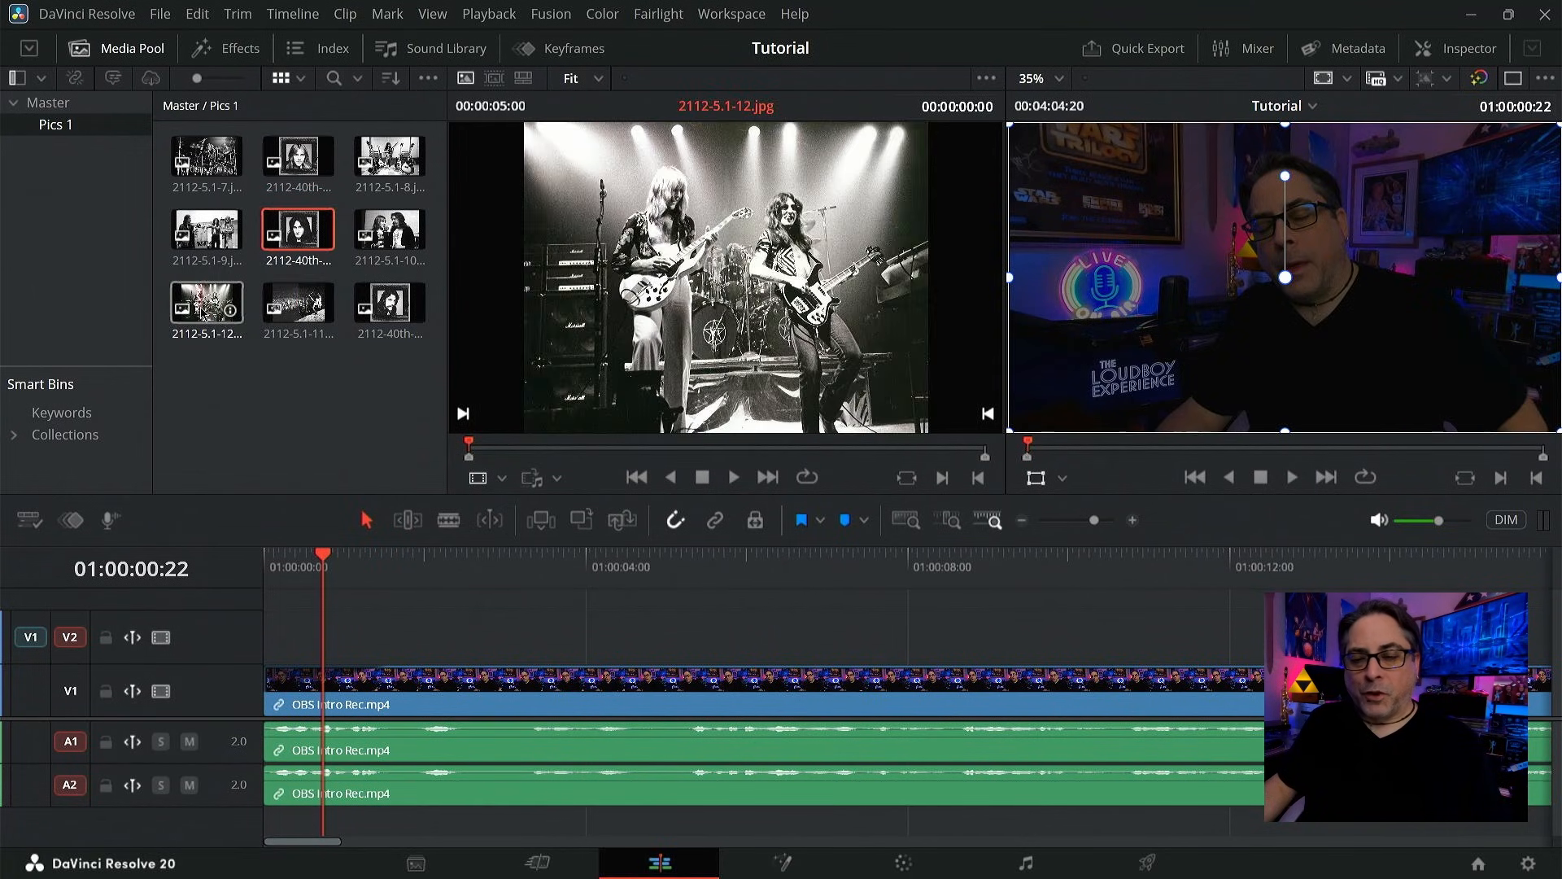
- Place 2112-5.1-7.jpg on track V2 above OBS Intro Rec.mp4, starting at about 01:00:03
drag(207, 190, 499, 636)
key(ctrl+z)
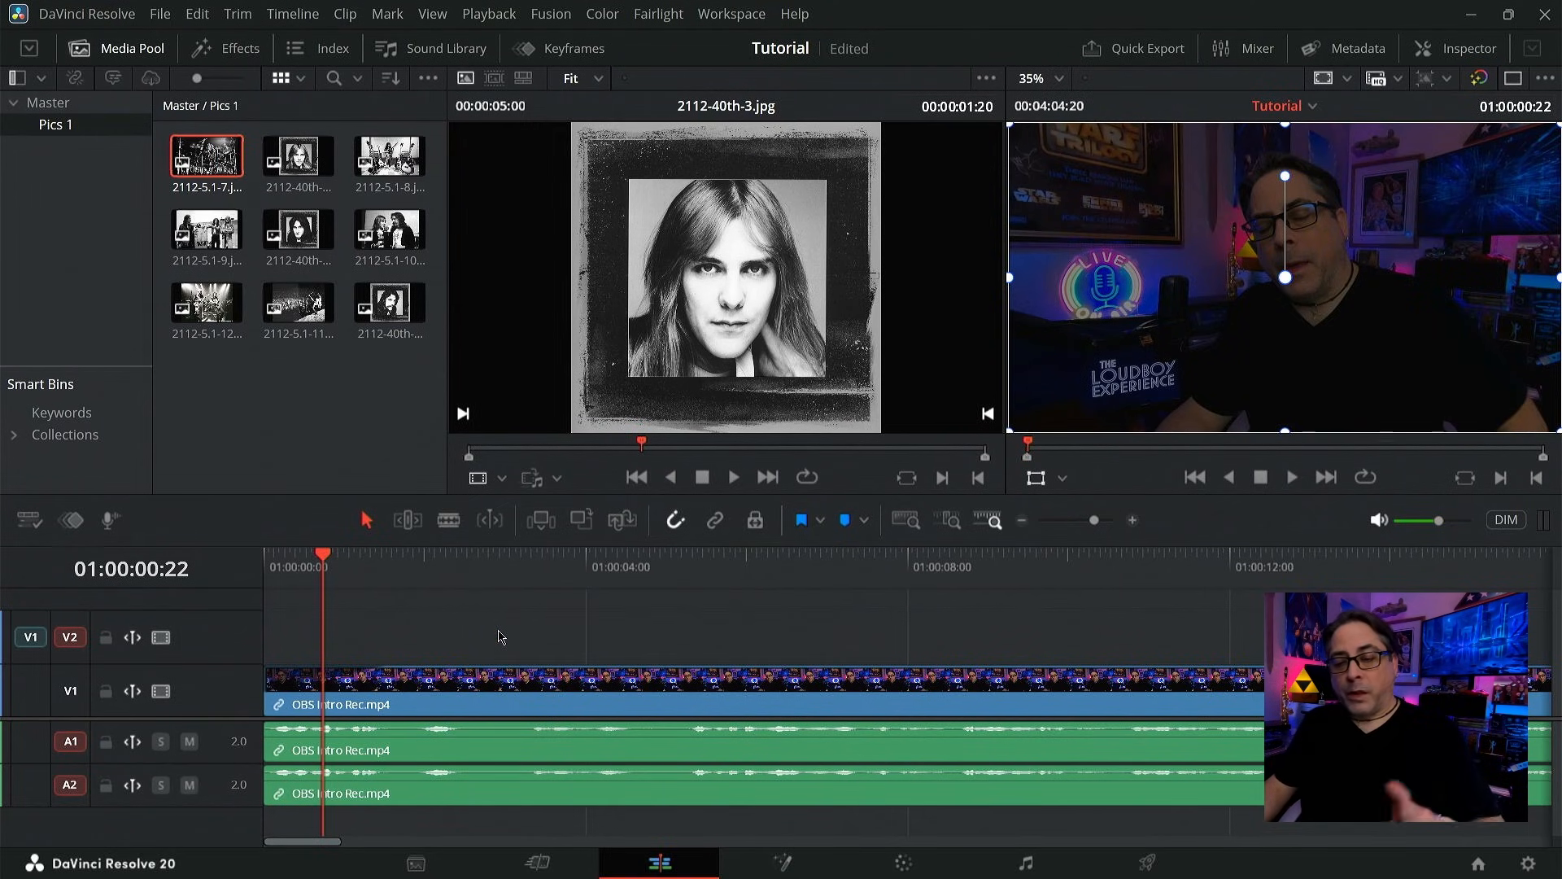
click(210, 153)
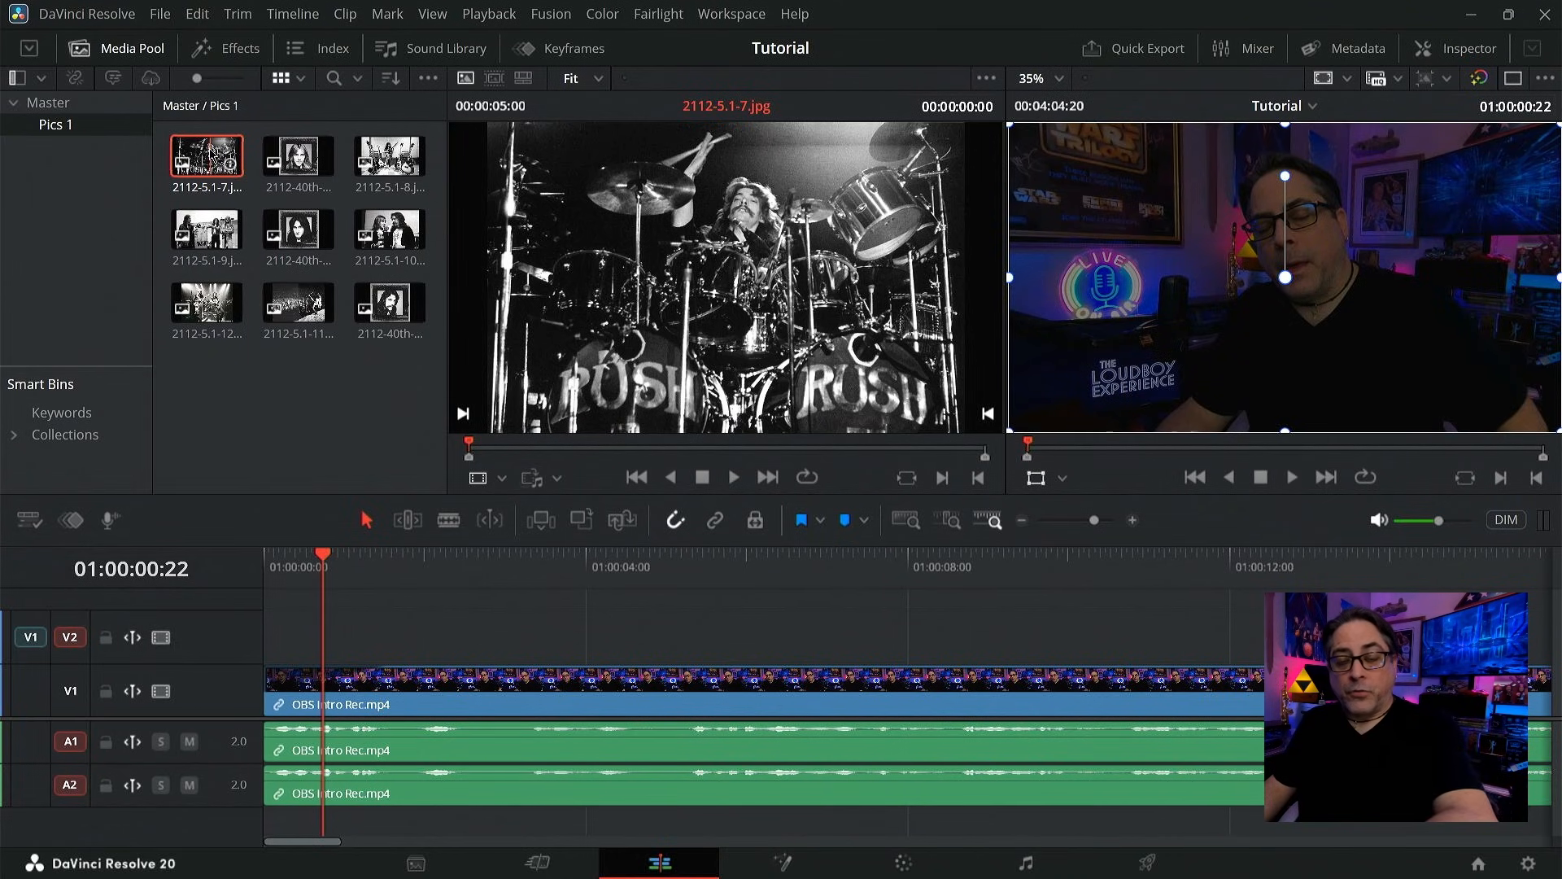
drag(210, 153, 496, 688)
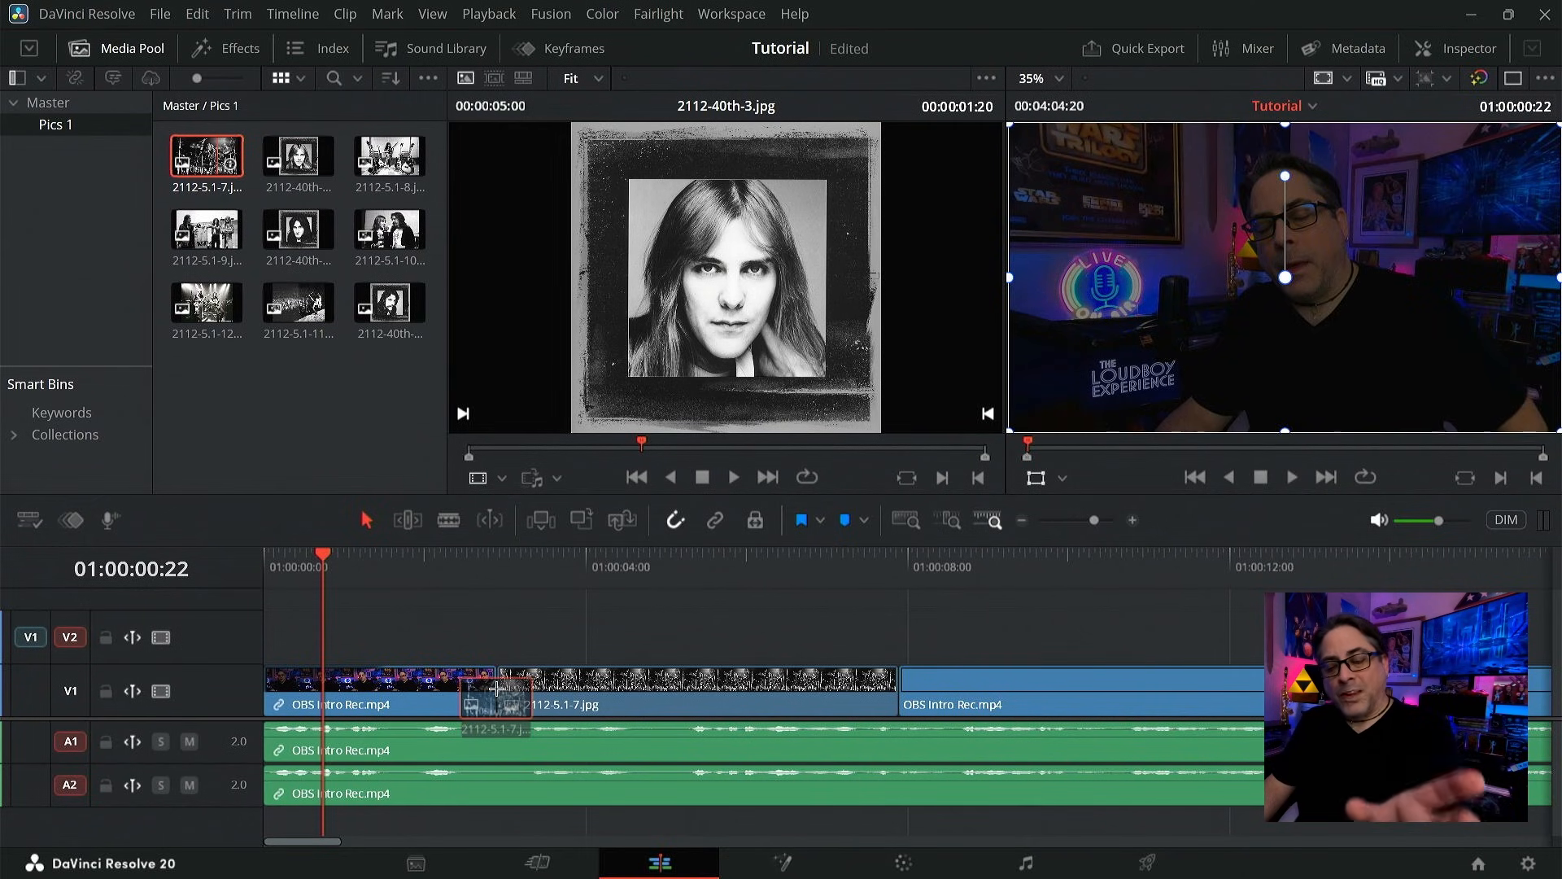
drag(496, 688, 532, 695)
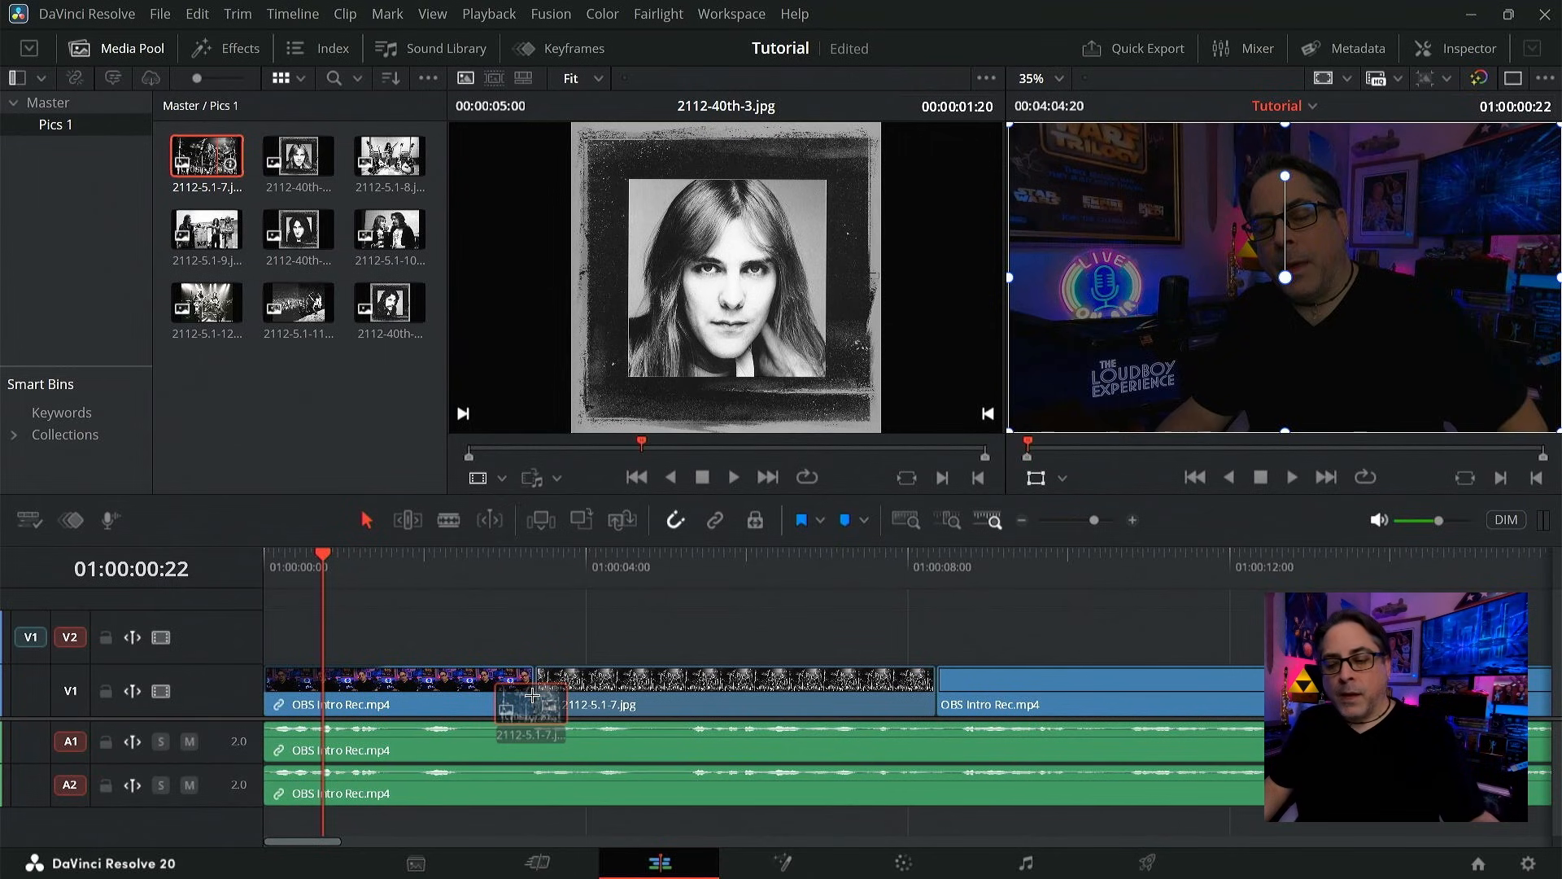
drag(532, 694, 523, 649)
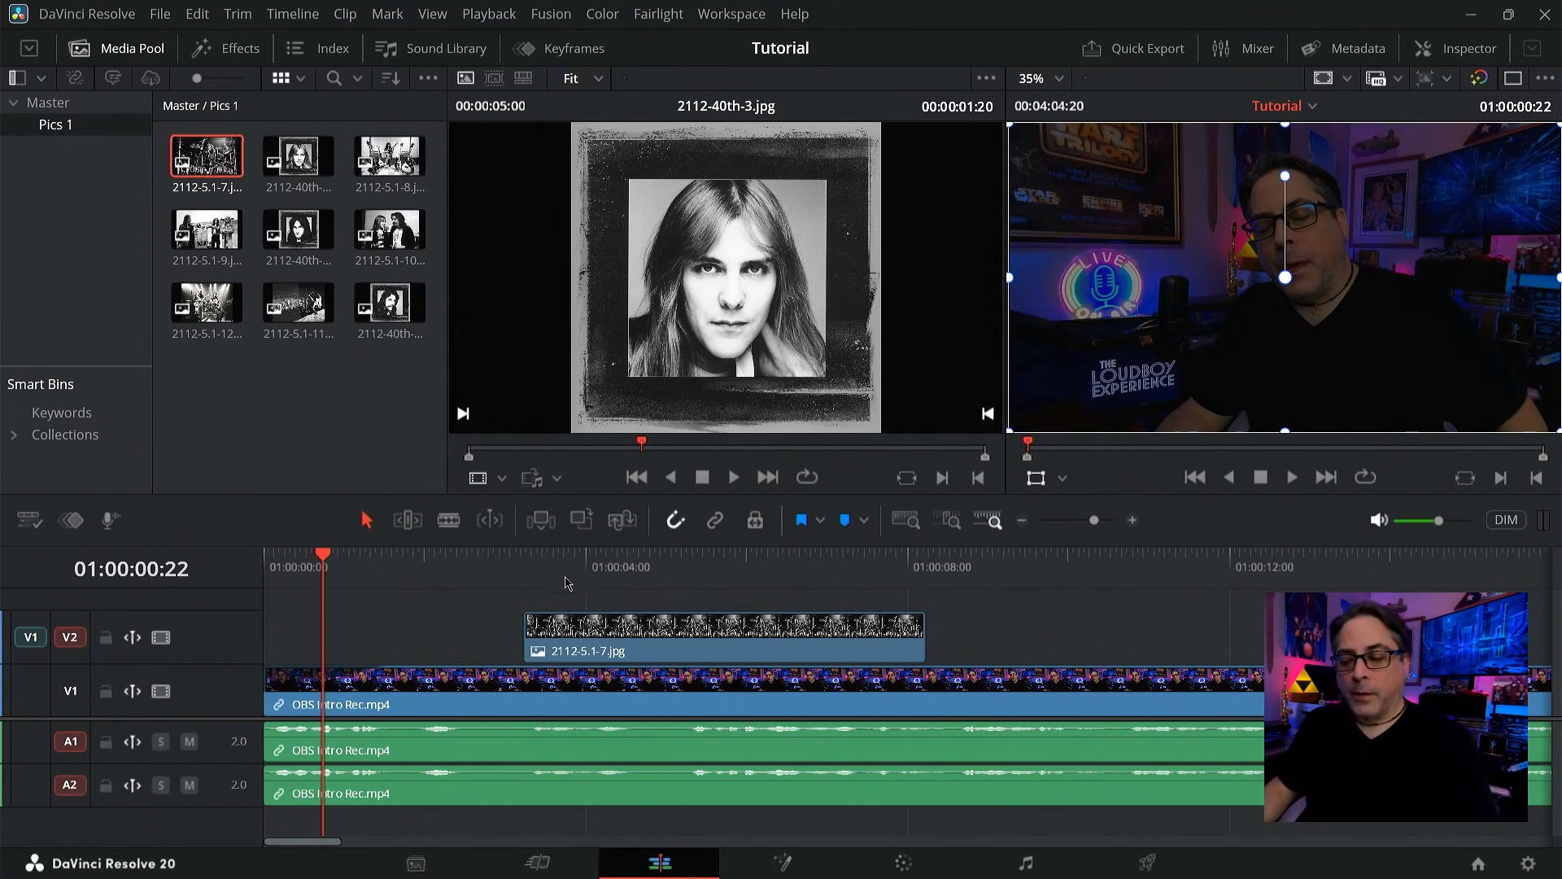
- Play across 2112-5.1-7.jpg on V2 and extend its end past 01:00:12
click(493, 570)
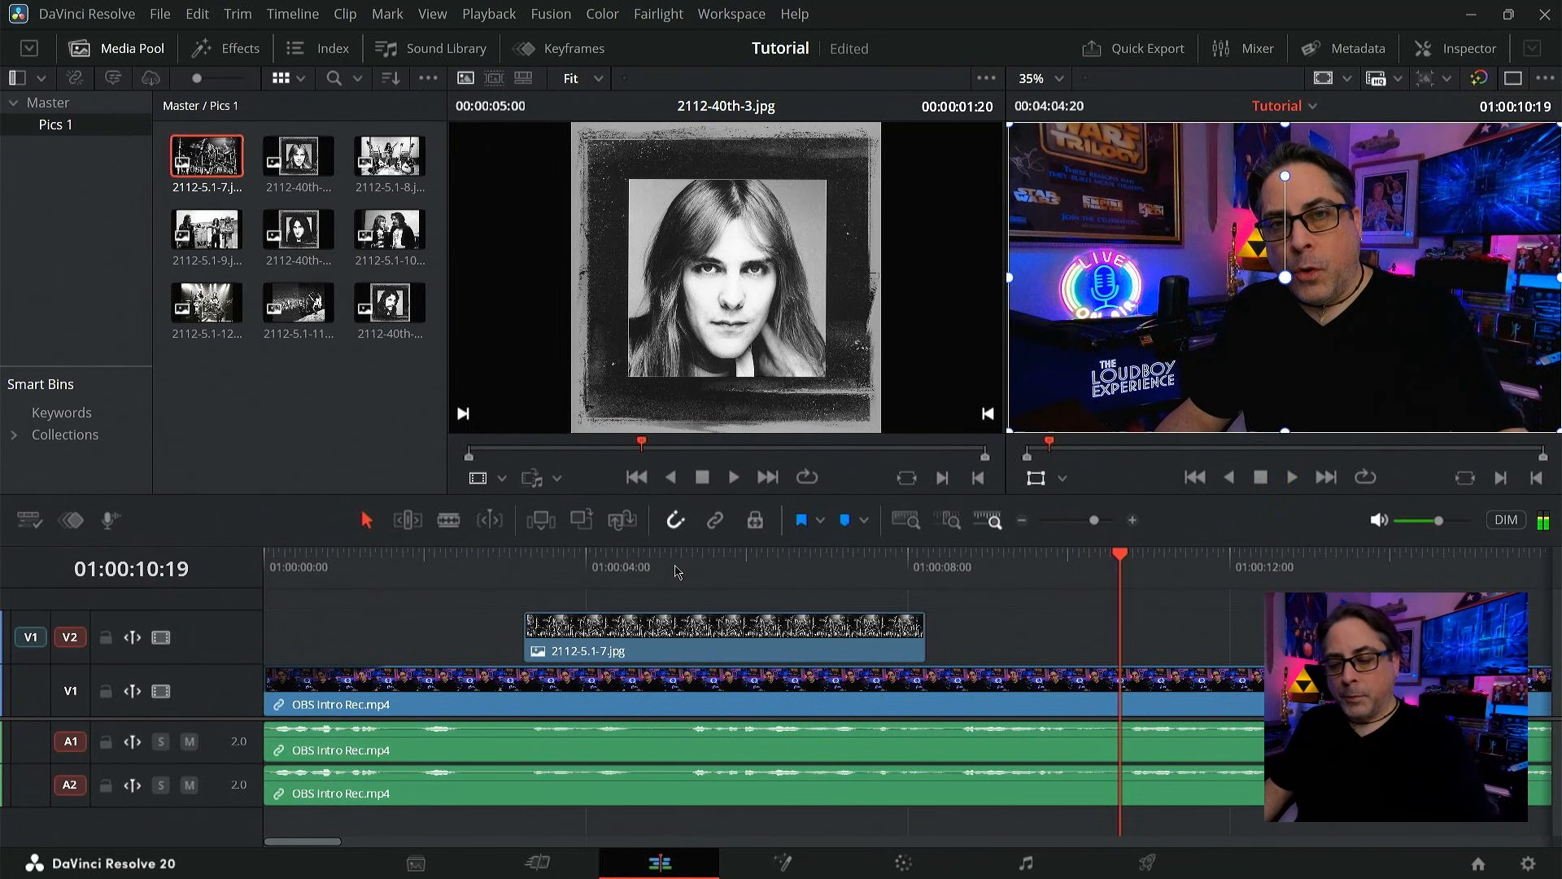
click(675, 567)
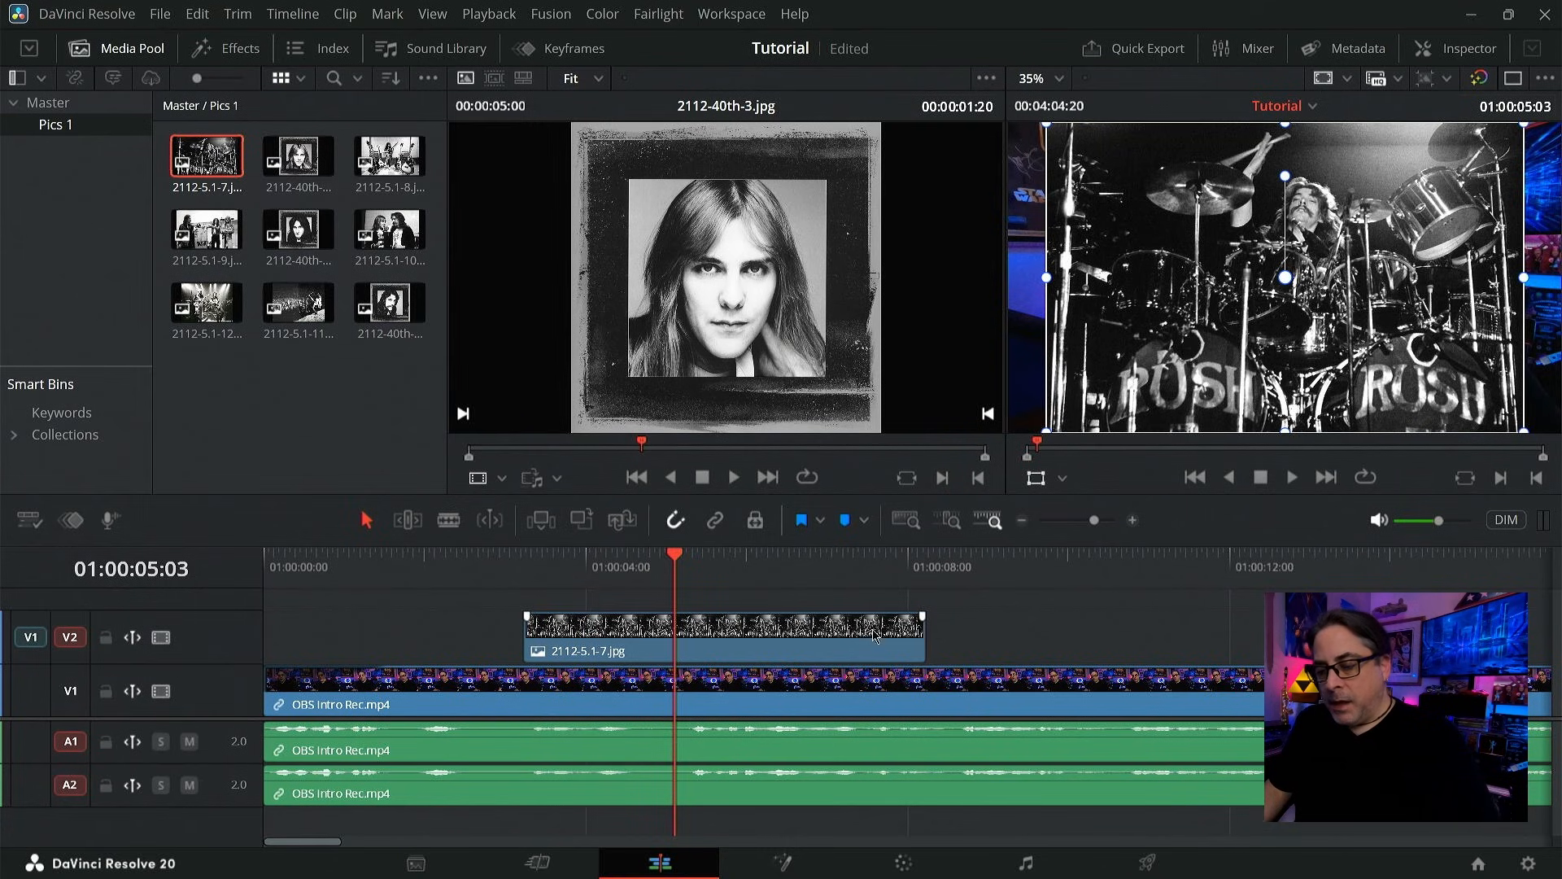
drag(936, 636, 989, 636)
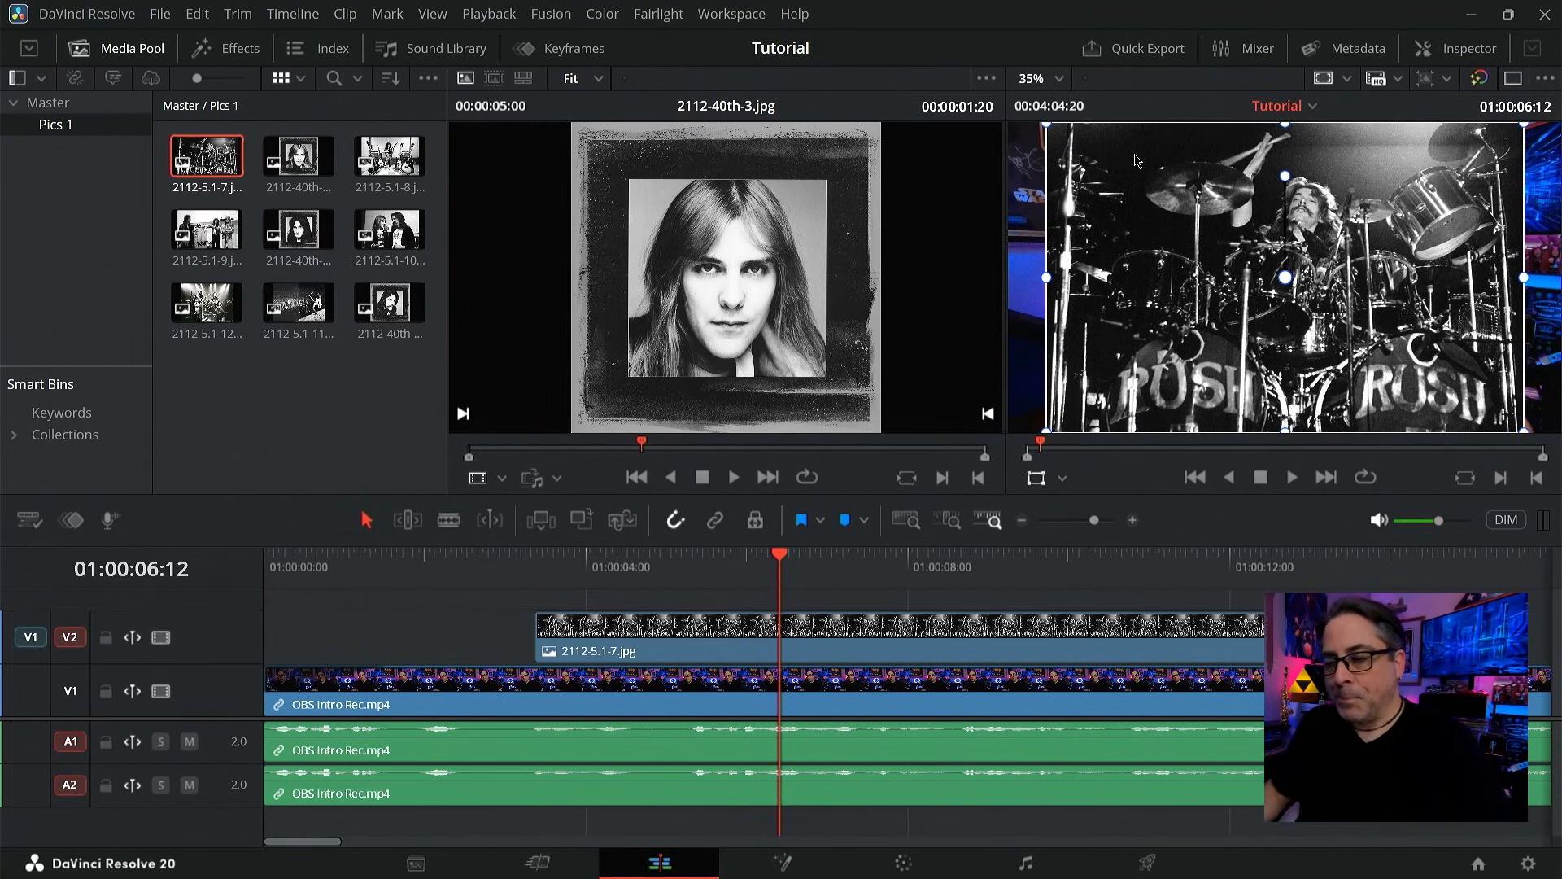
- Make the viewer area slightly taller, set the timeline viewer zoom to 12.5%, and play the still from 01:00:04:19
click(1059, 80)
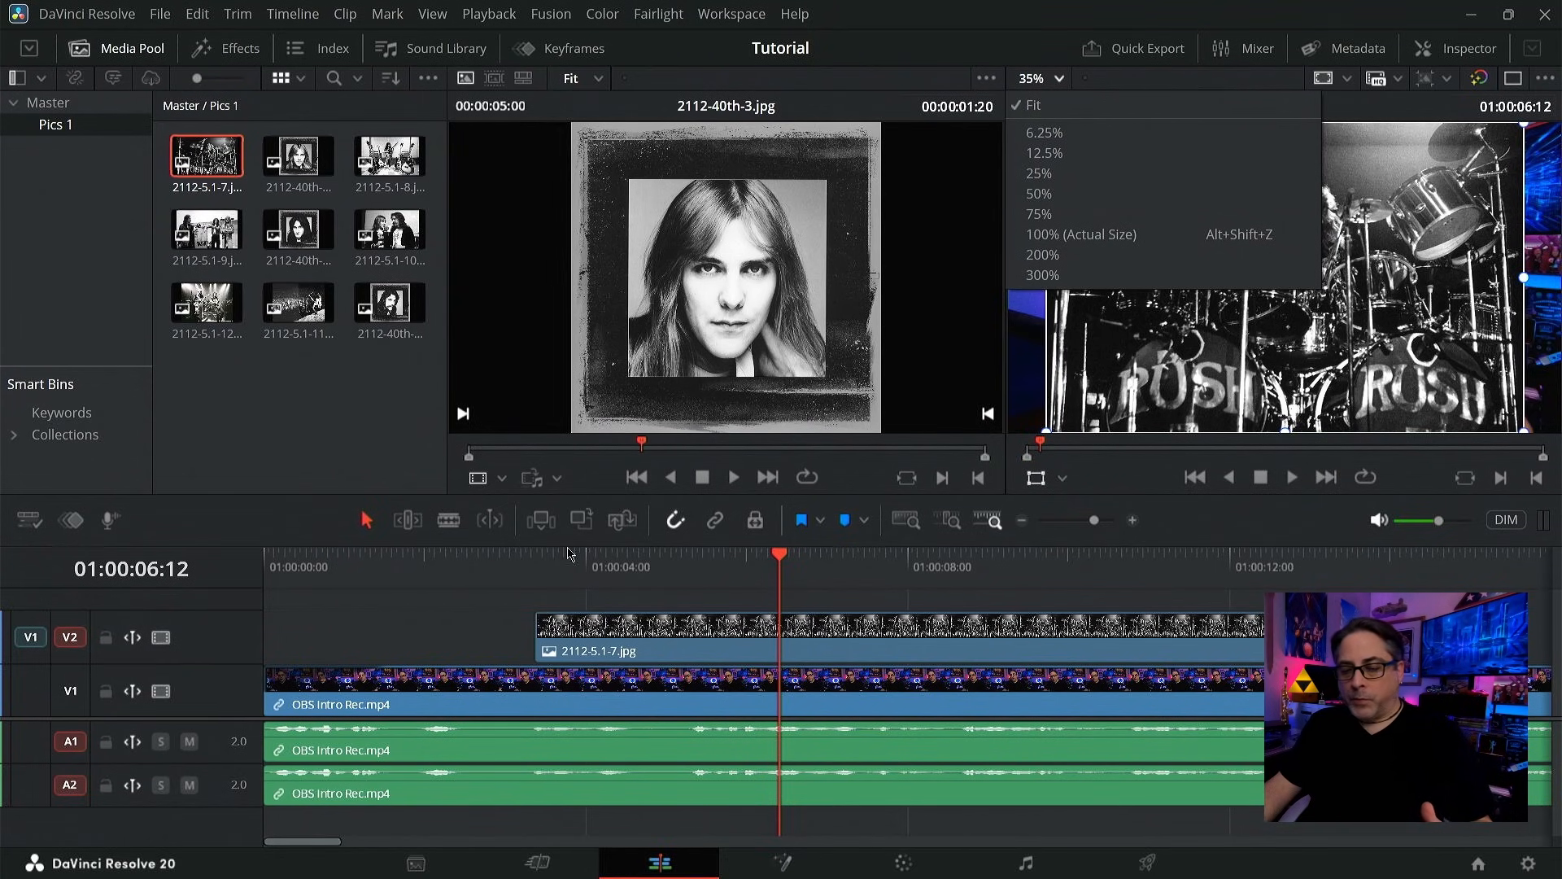
click(639, 560)
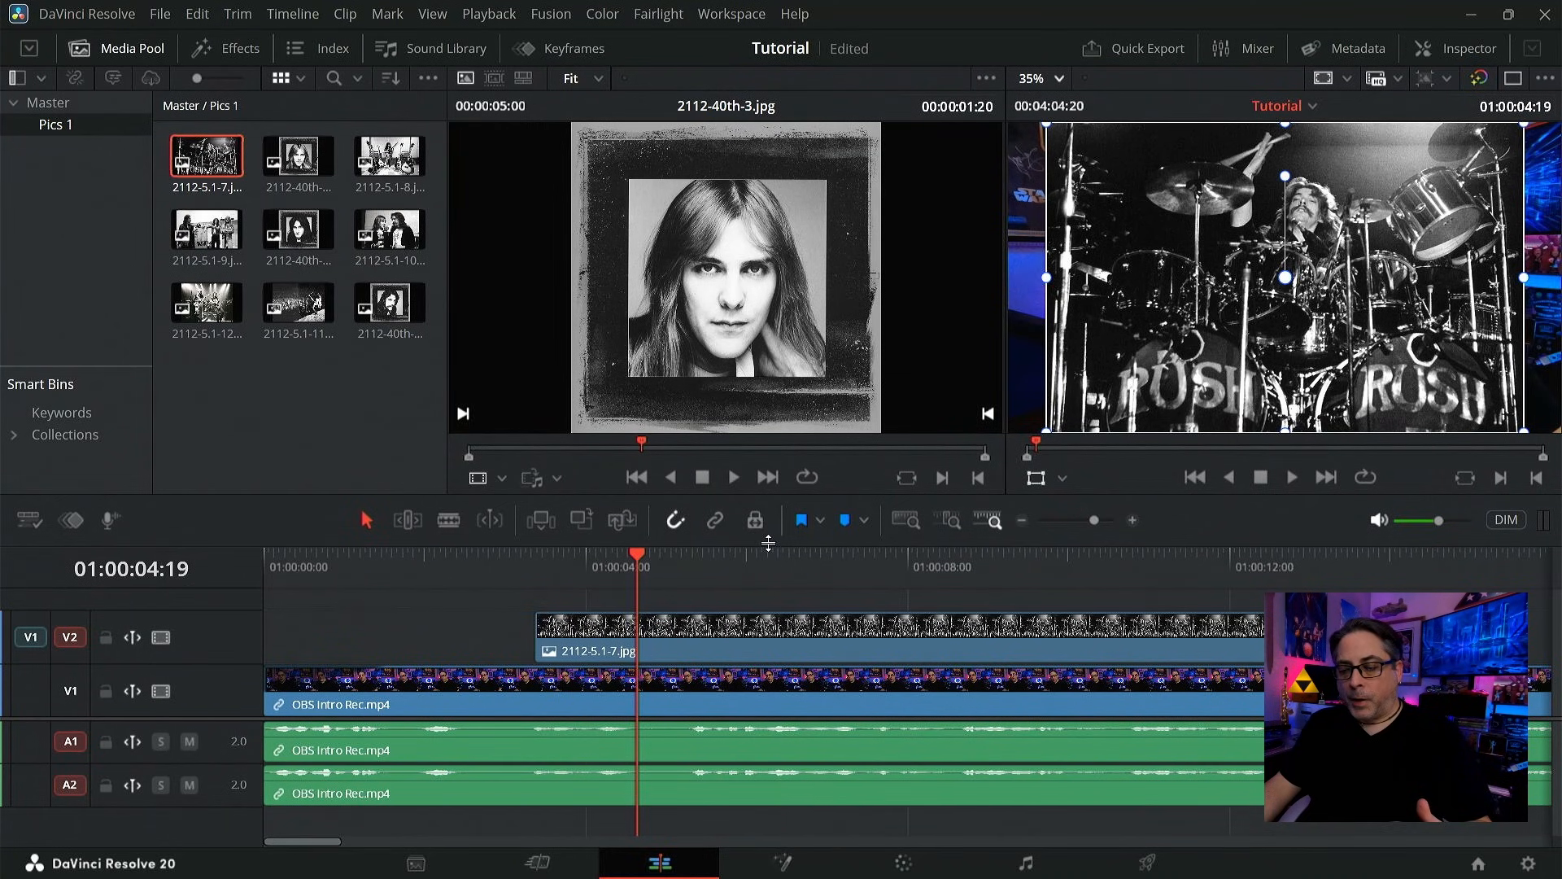
drag(769, 543, 784, 582)
click(1062, 78)
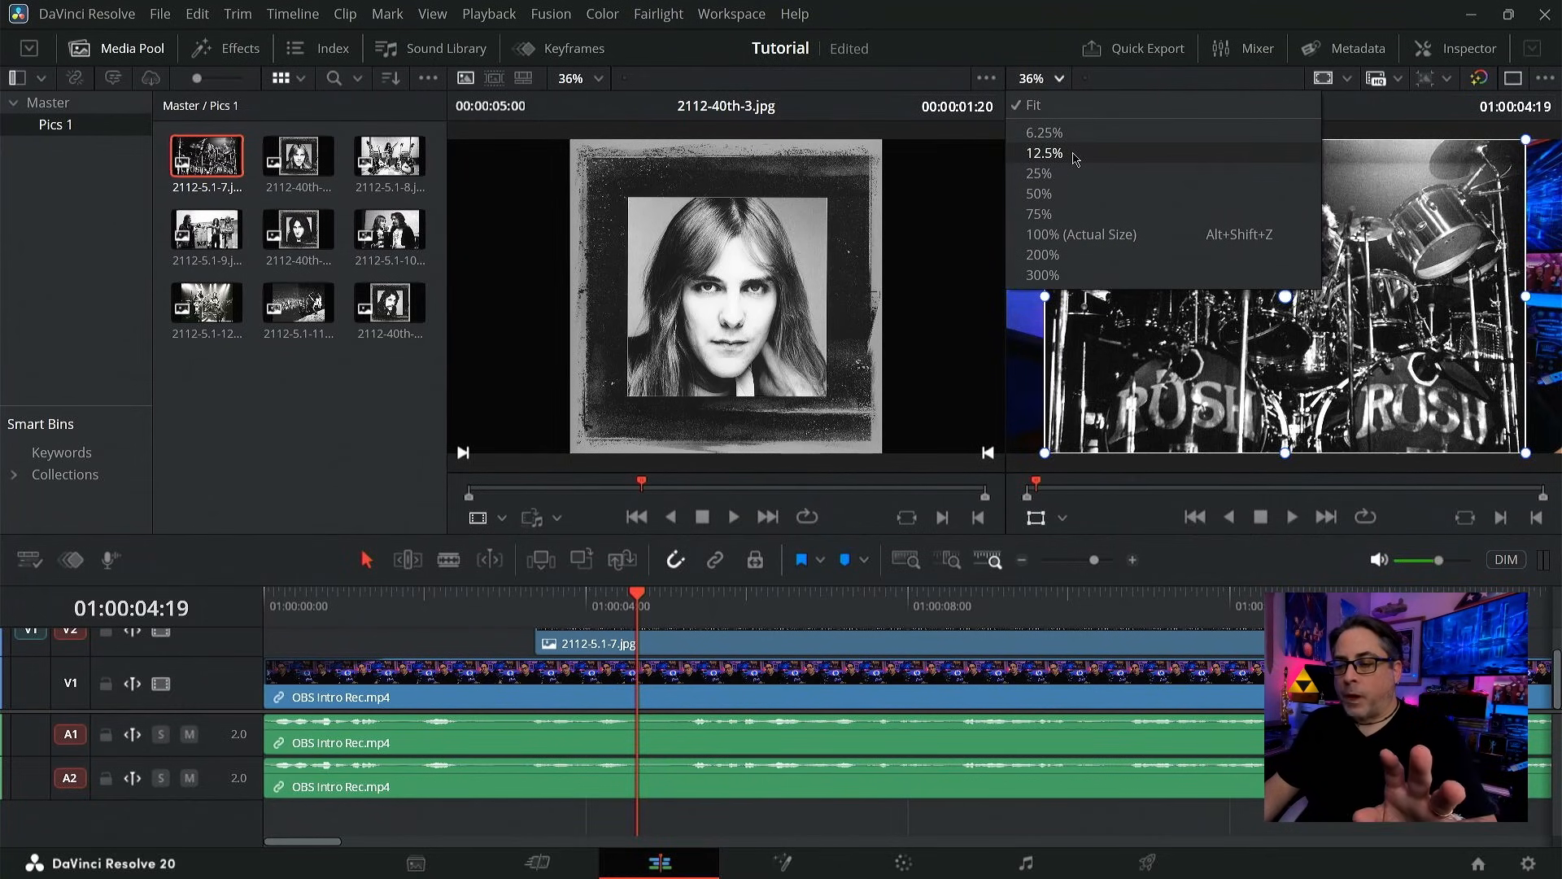
click(1075, 155)
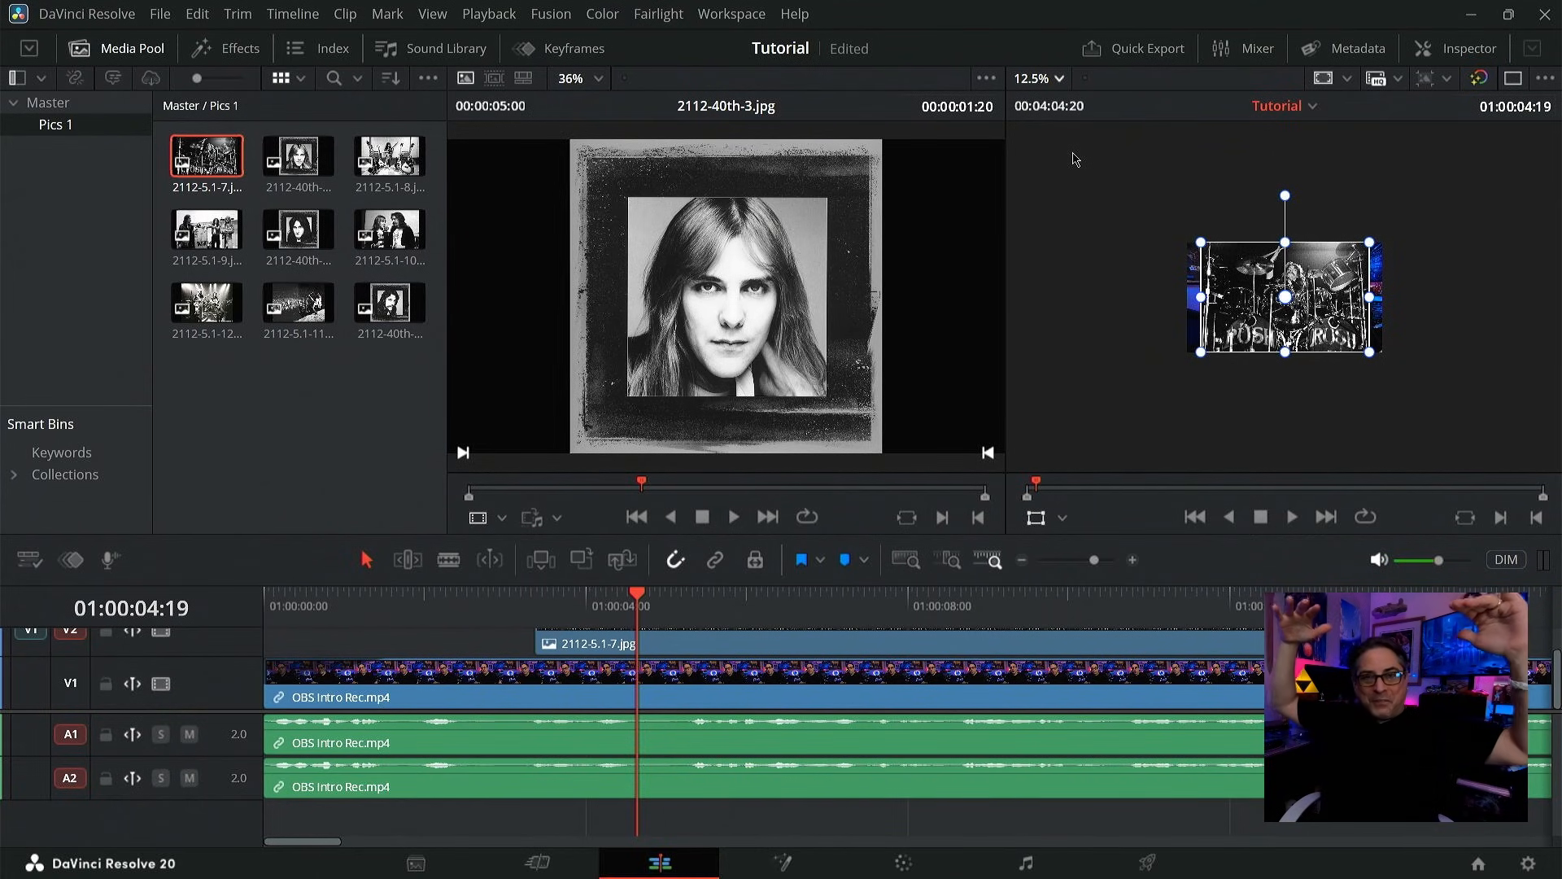
key(space)
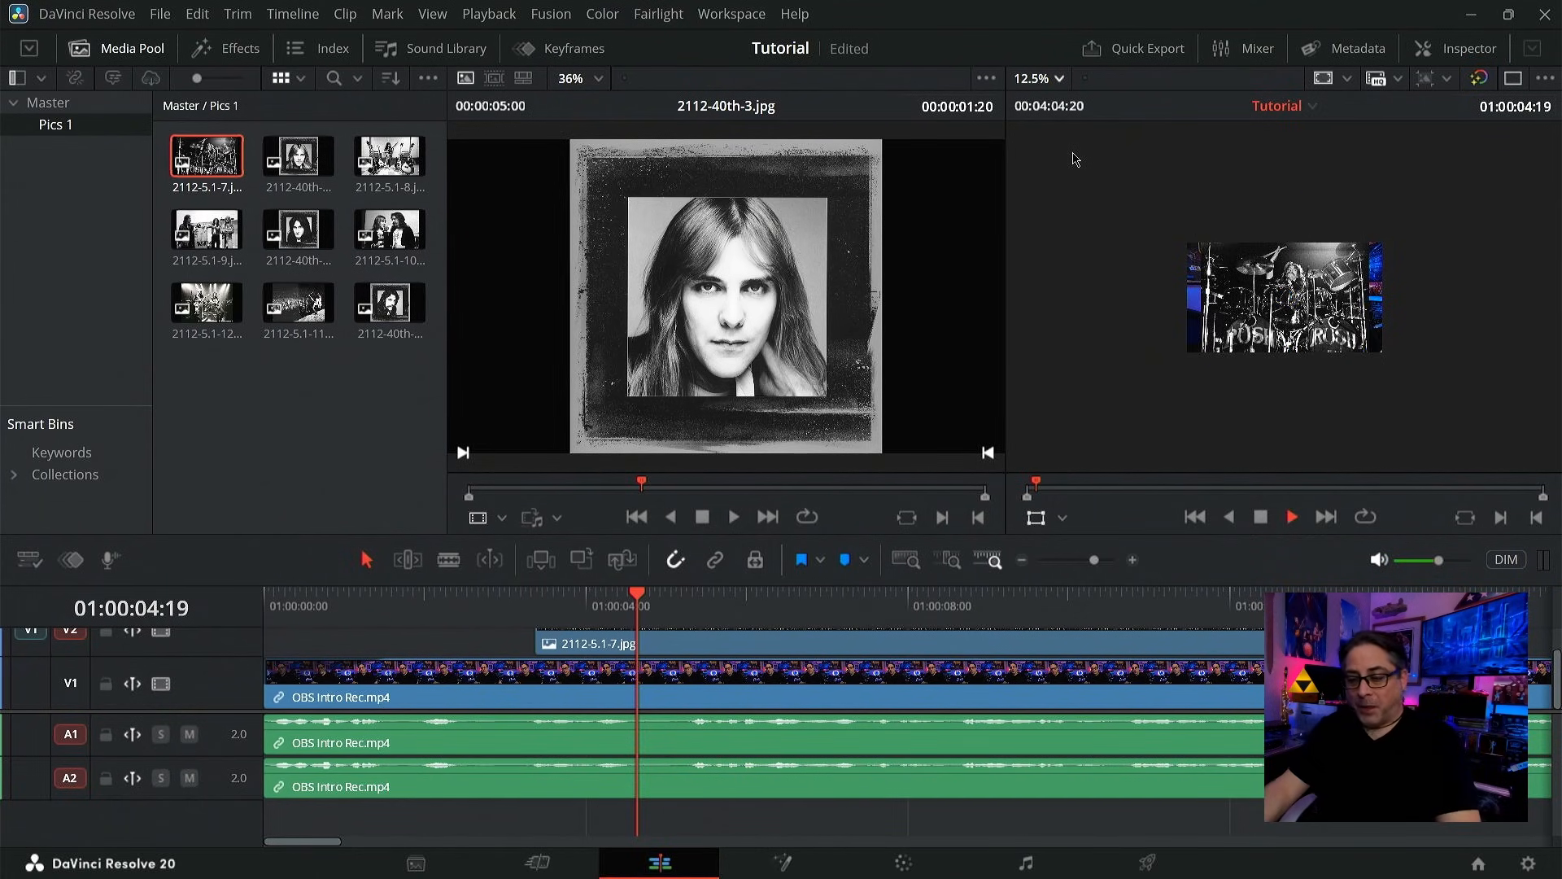
key(space)
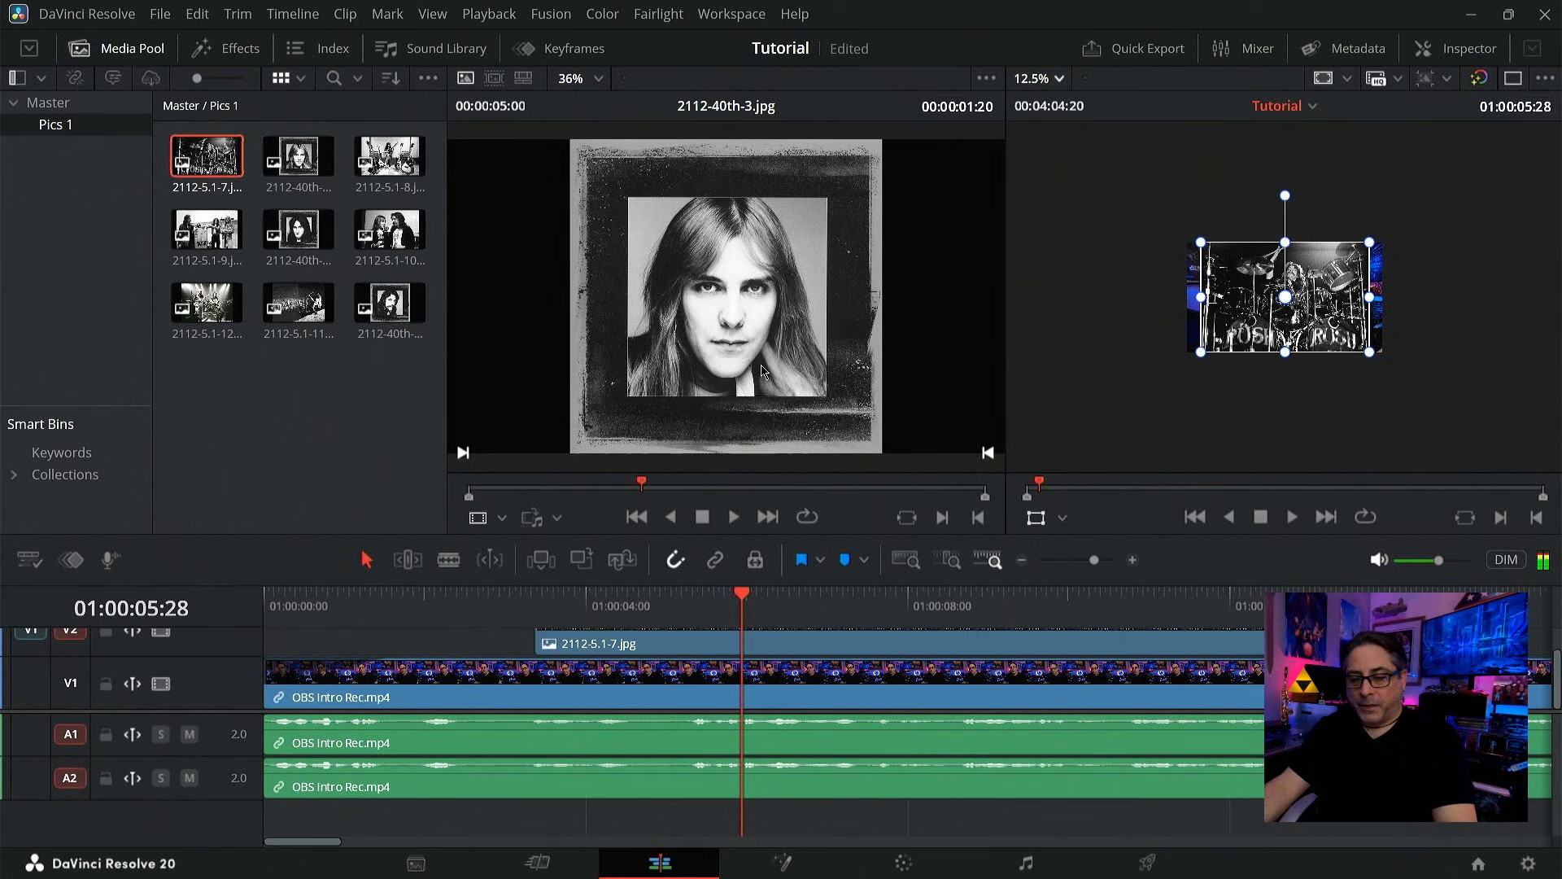
- Play into 2112-5.1-7.jpg and scale the still up until it covers the full width of the frame
click(404, 599)
key(space)
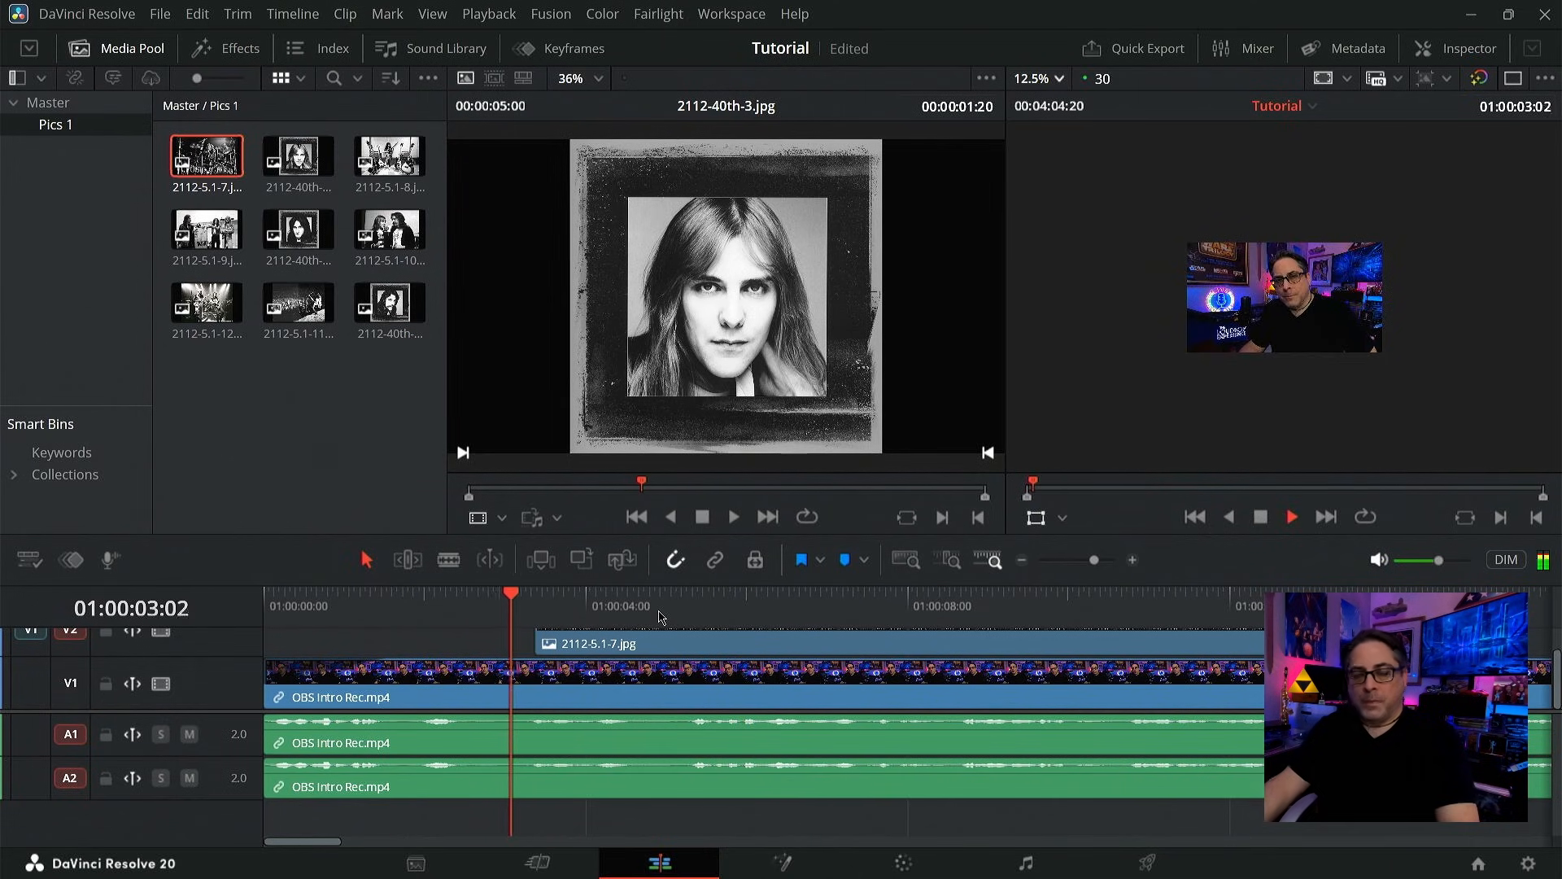
key(space)
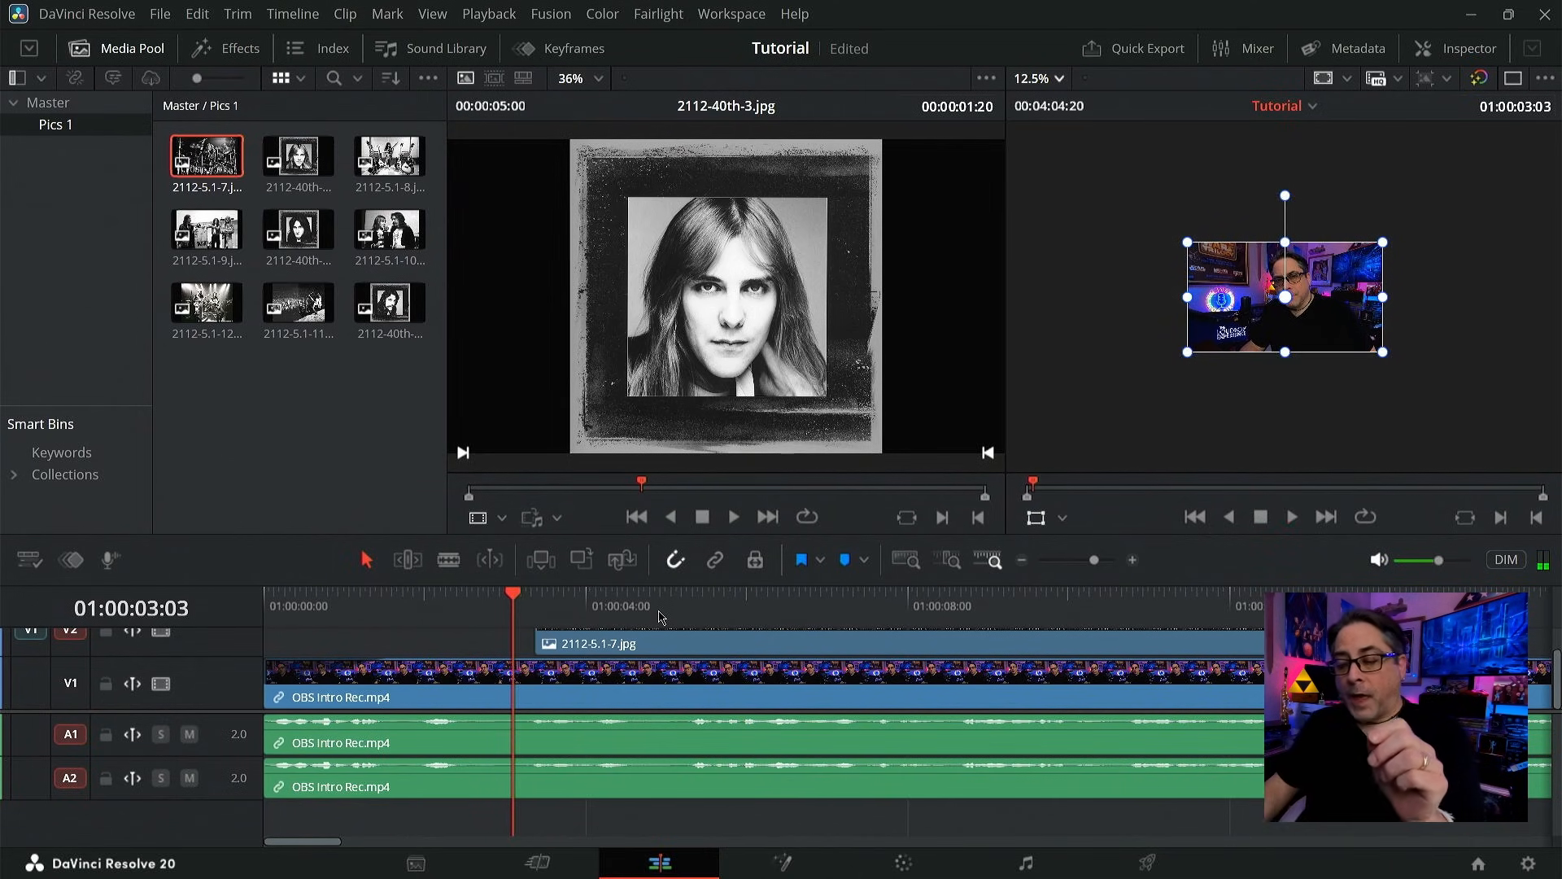
click(667, 609)
click(722, 647)
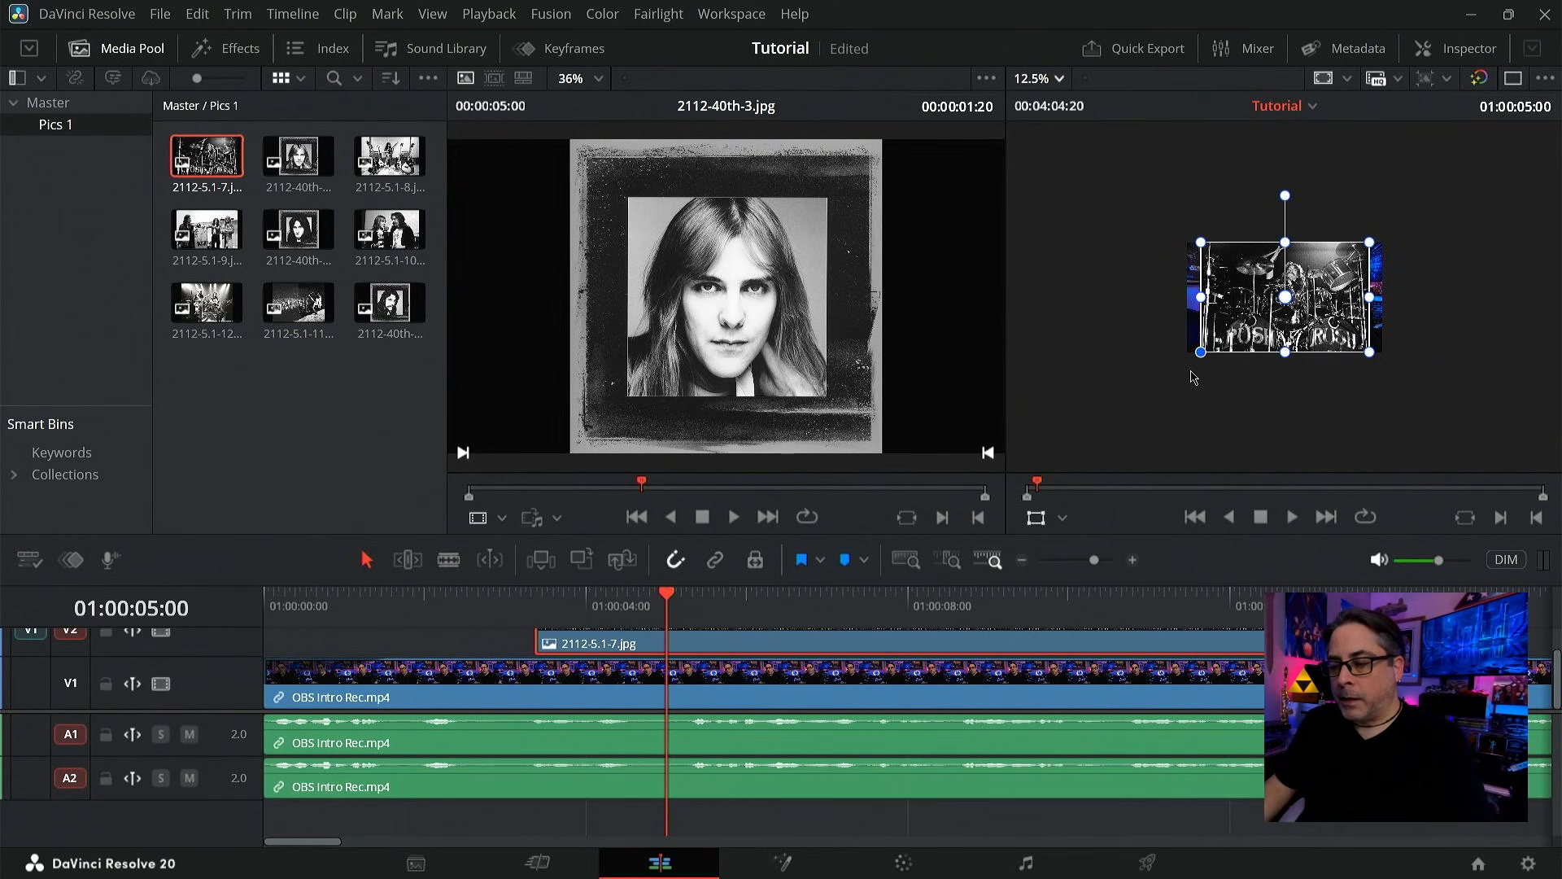
drag(1193, 376, 1189, 390)
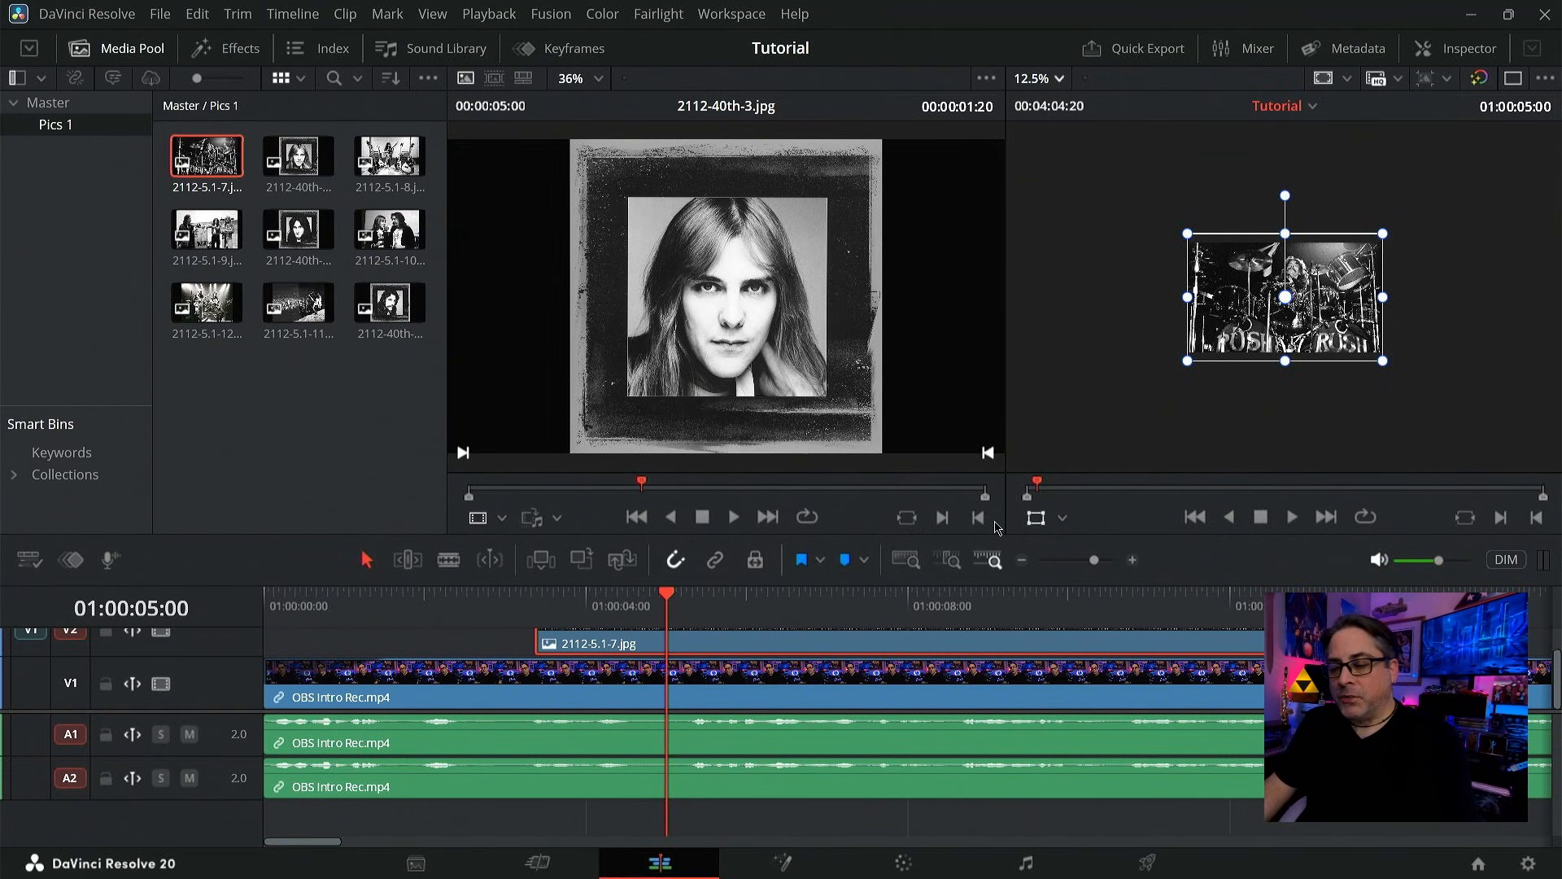
- Set the timeline viewer zoom to Fit and play the intro from 01:00:01:26 into the enlarged still
click(1025, 562)
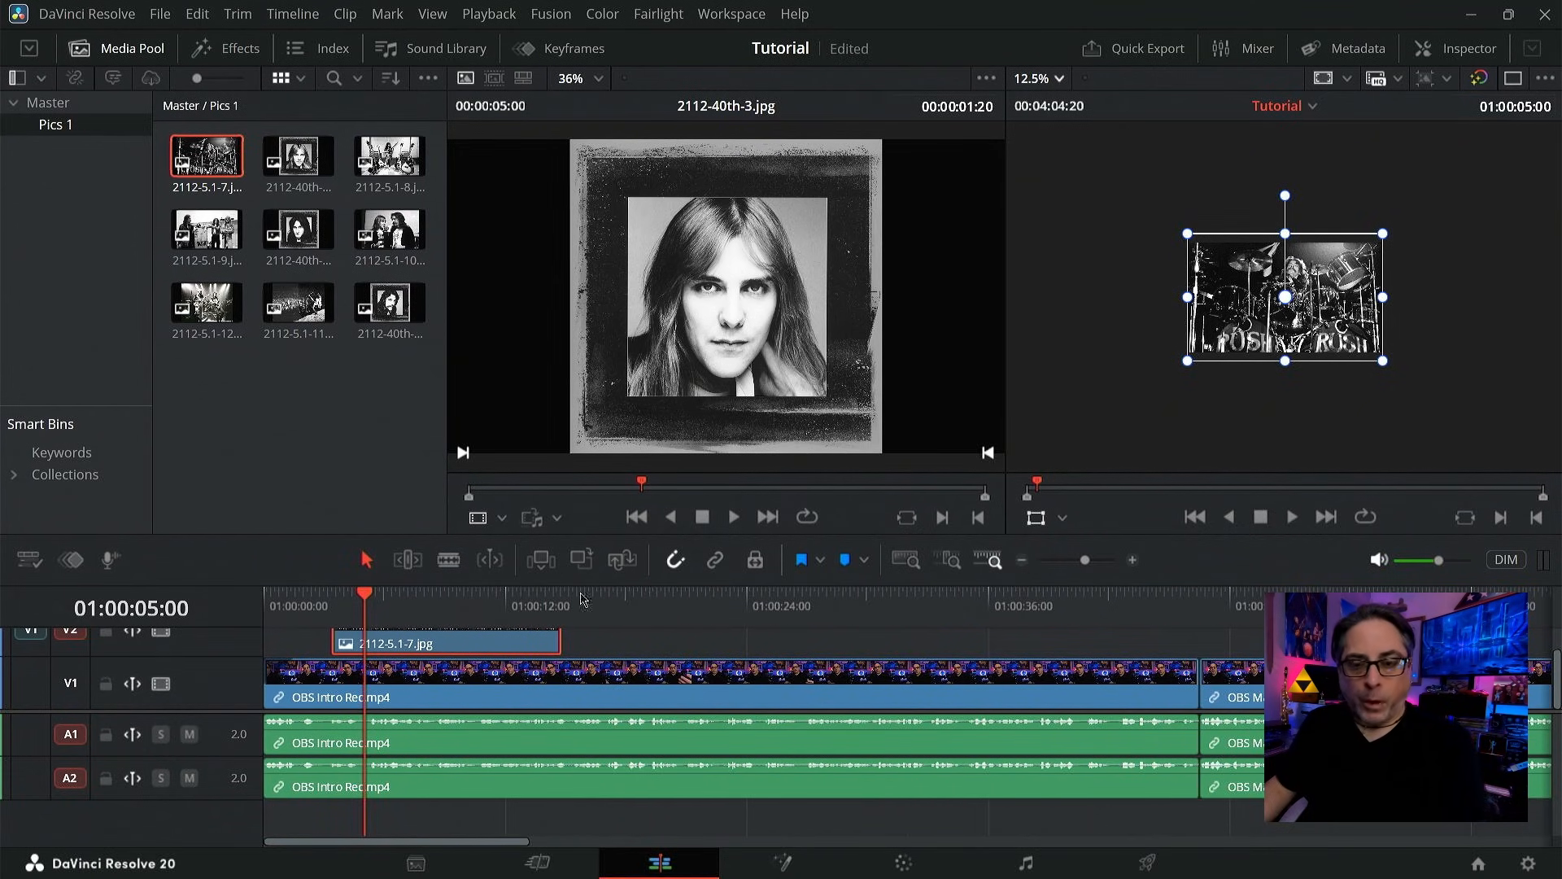
click(302, 604)
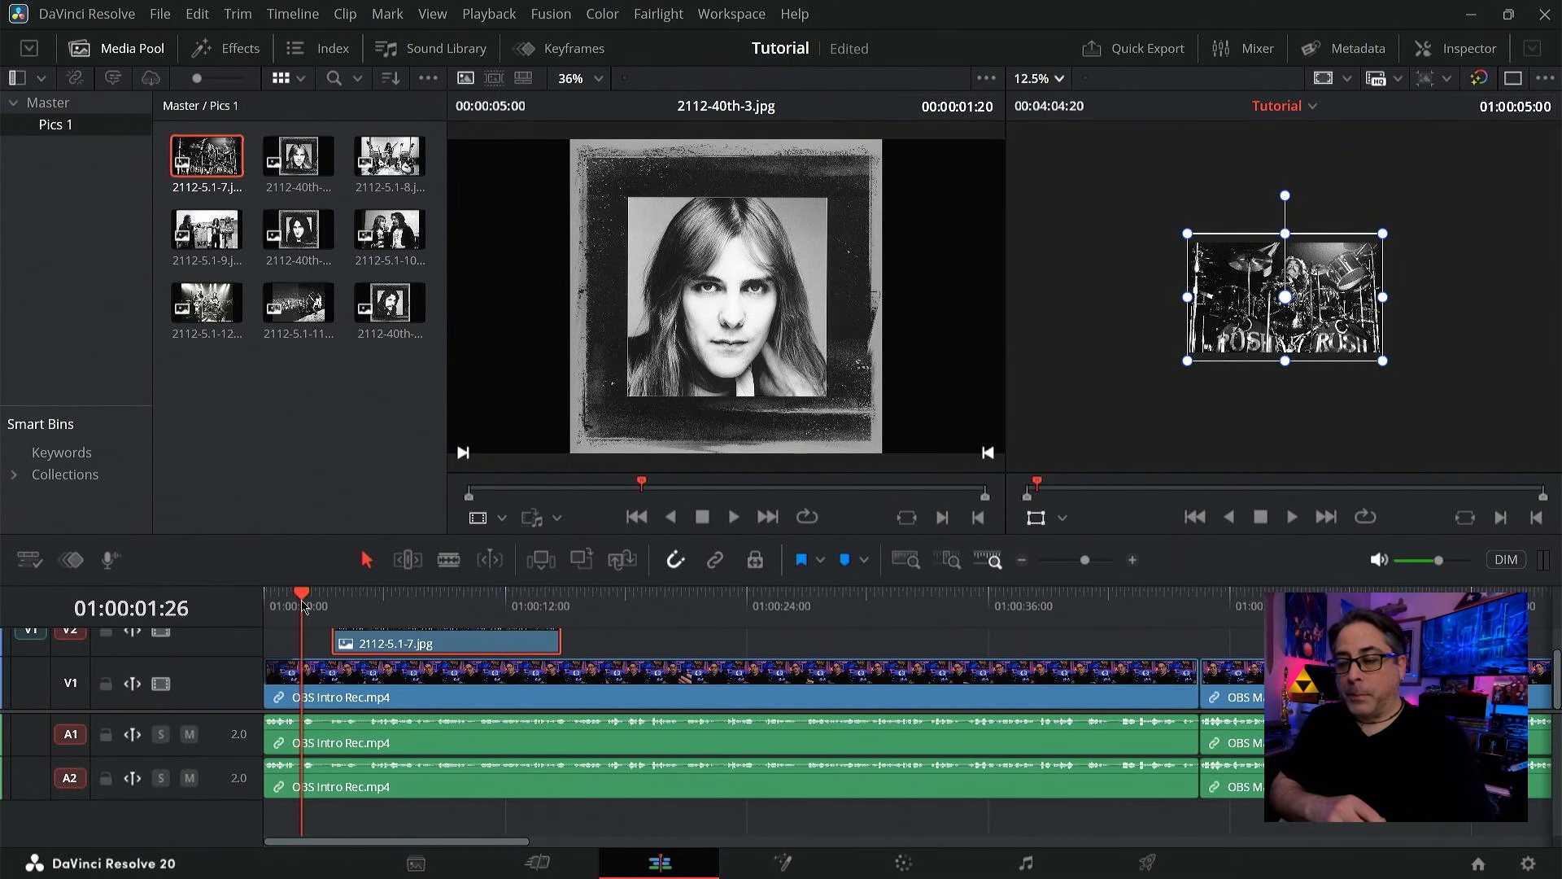
click(1048, 78)
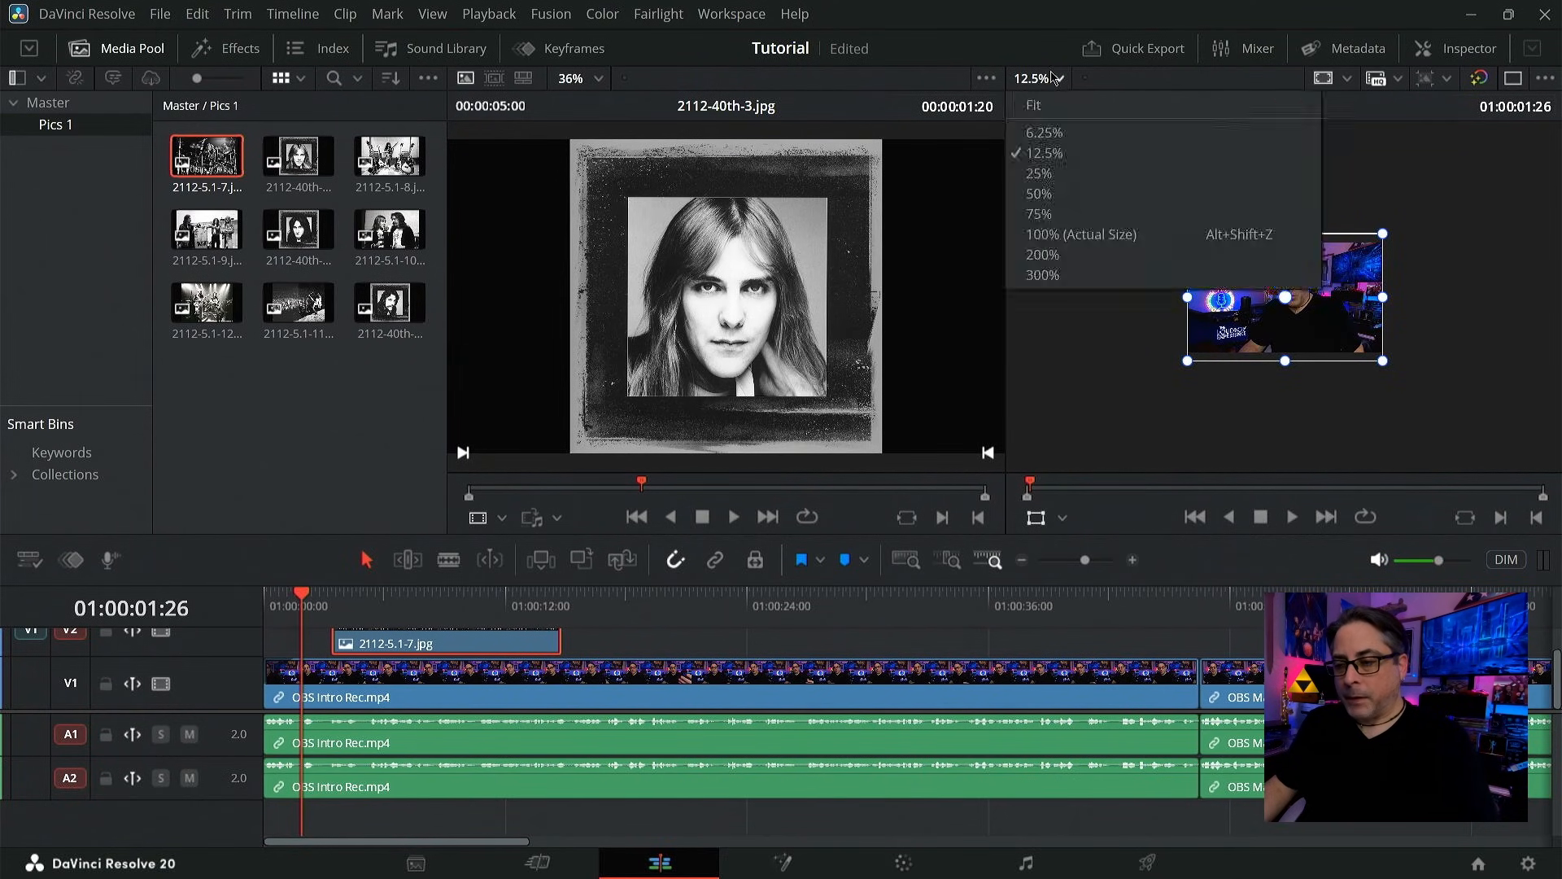
click(1056, 81)
click(1055, 81)
click(1056, 112)
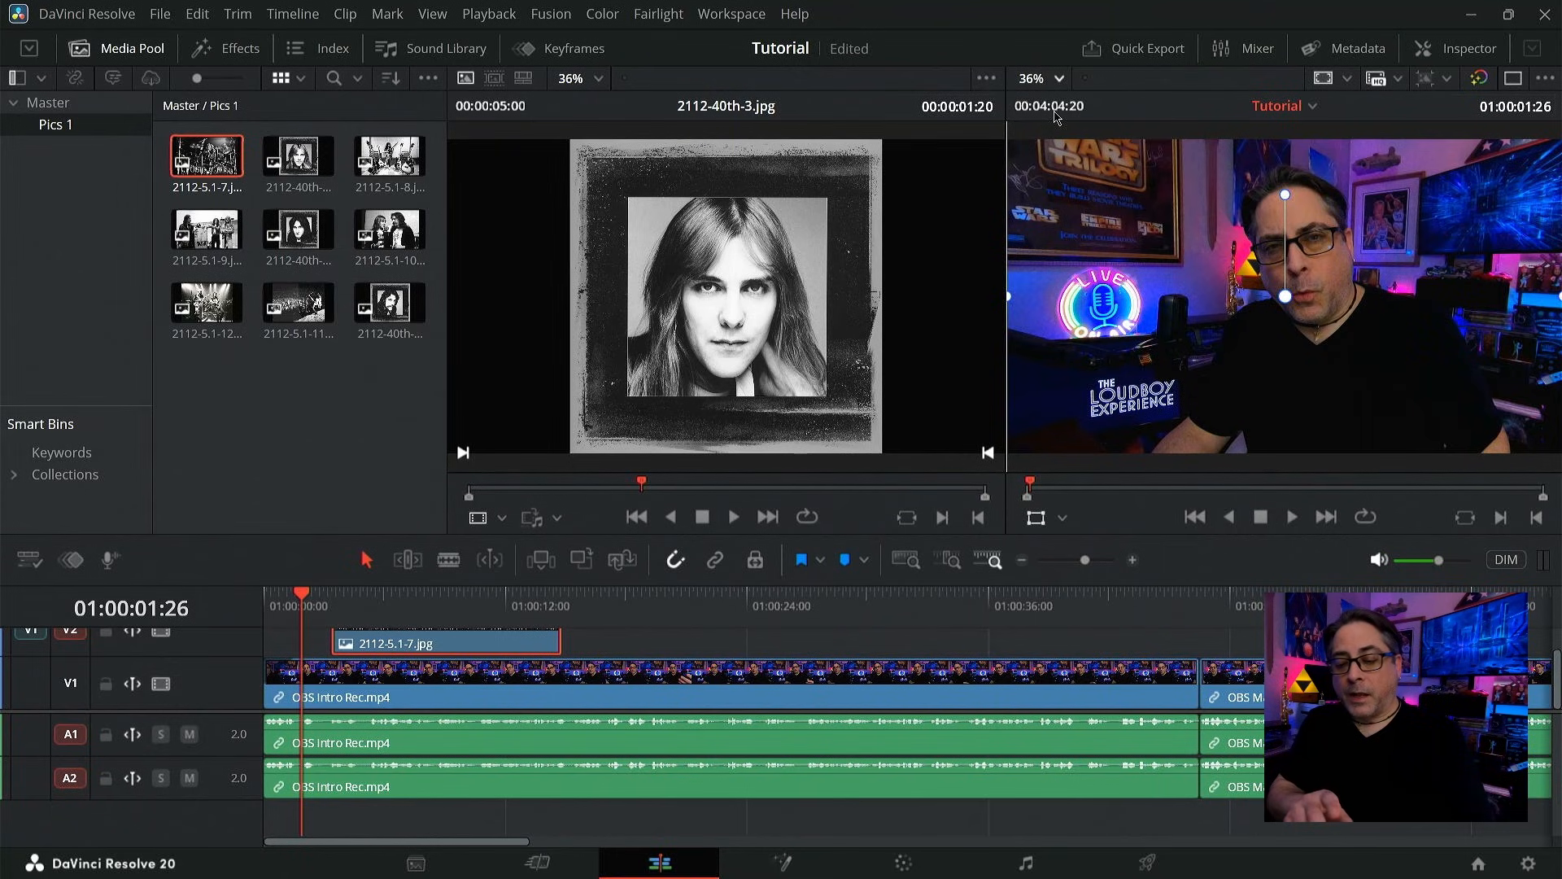
key(space)
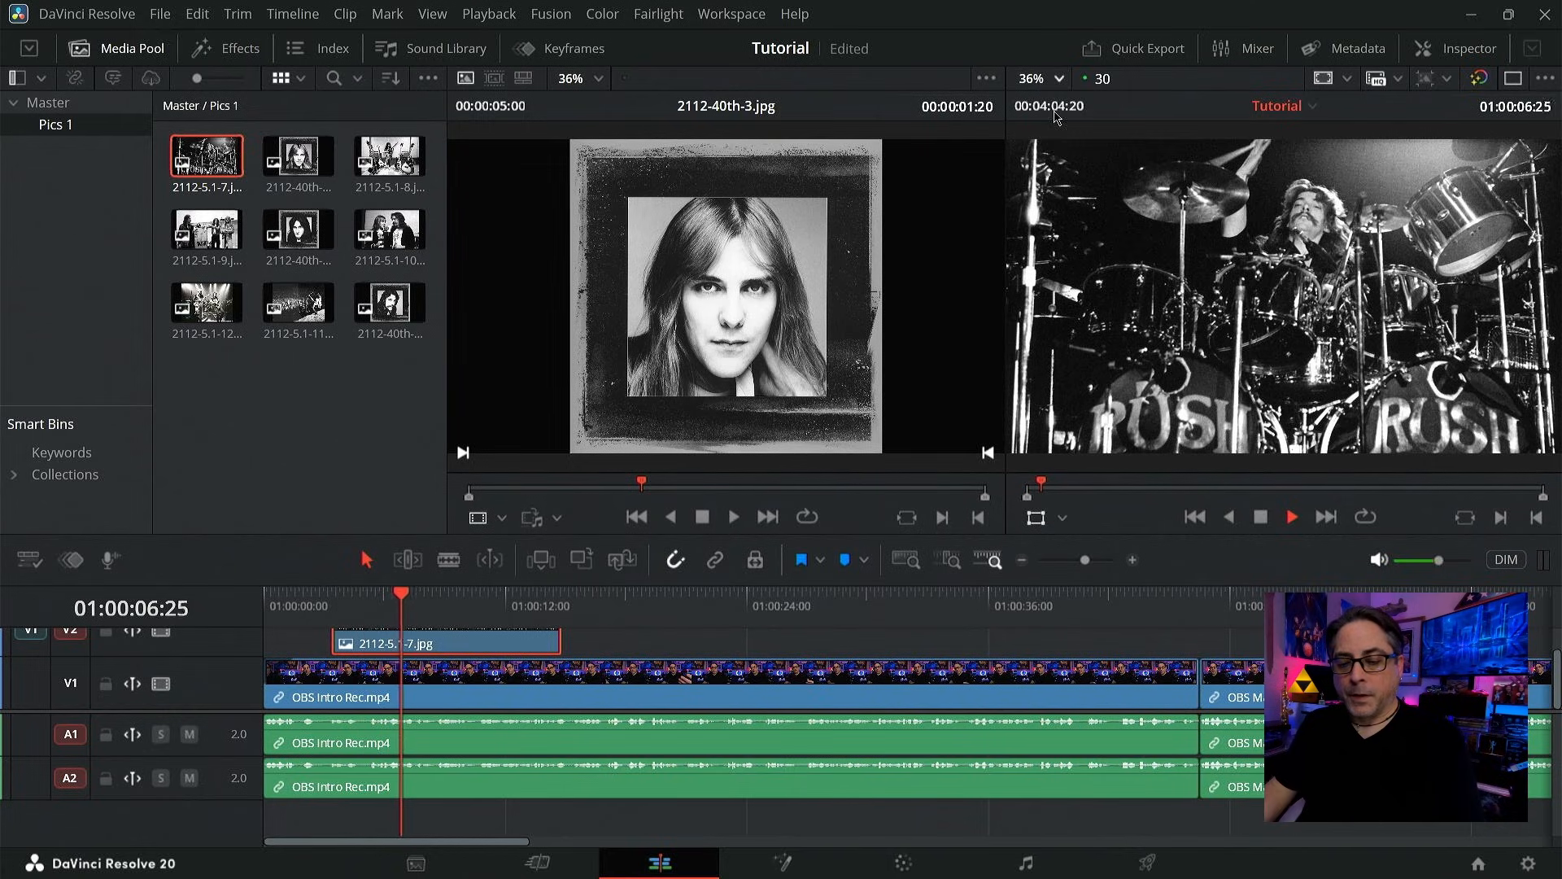
key(space)
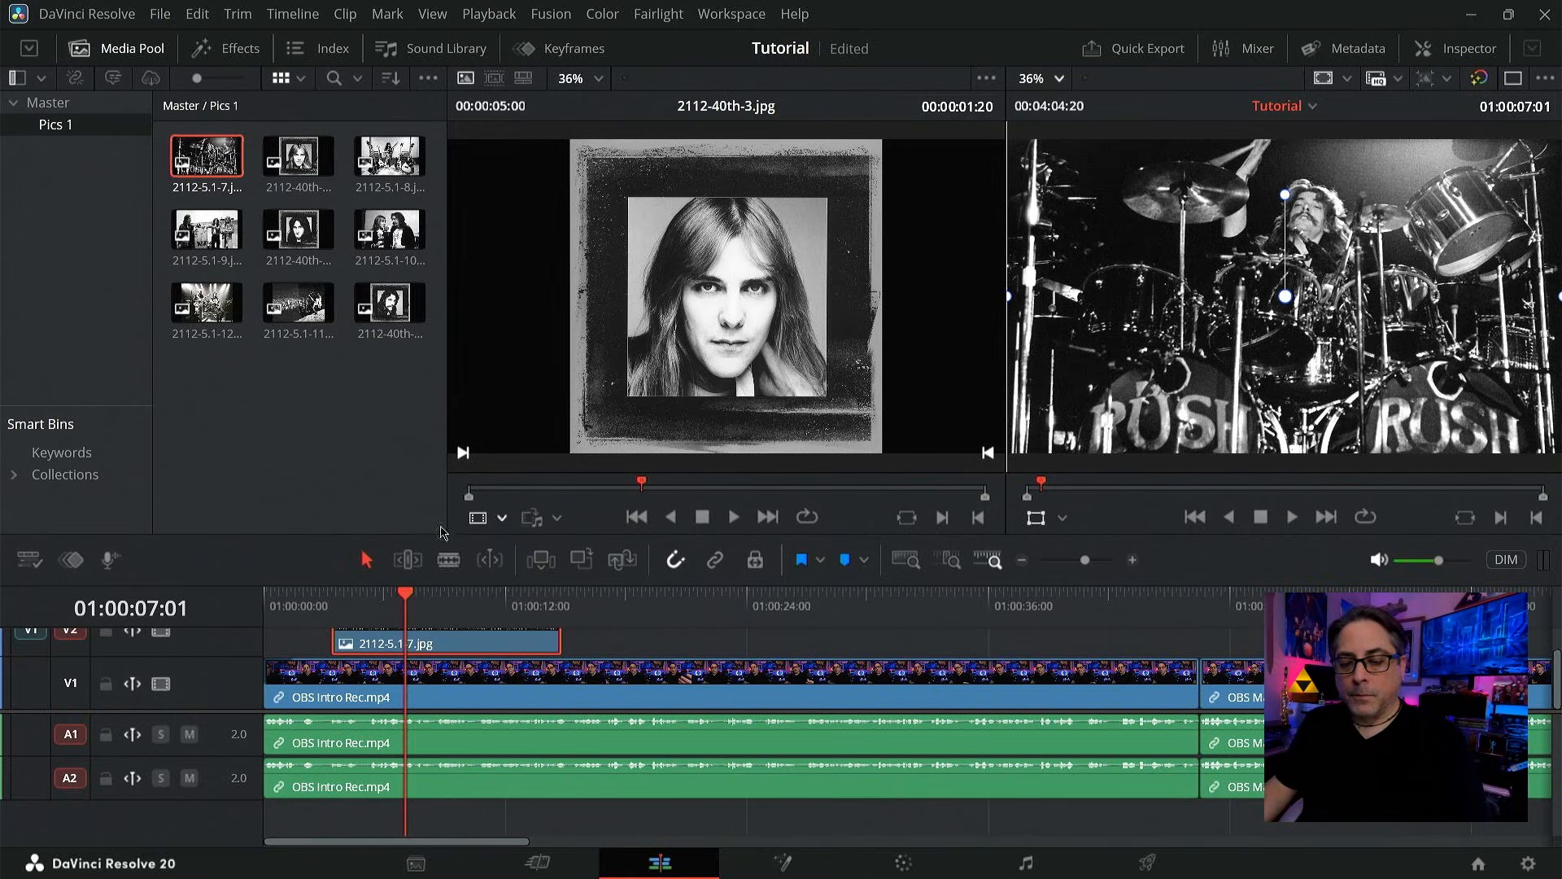
- Replay and undo the still's enlargement, and scale 2112-5.1-7.jpg up again to cover the full width of the frame
click(298, 608)
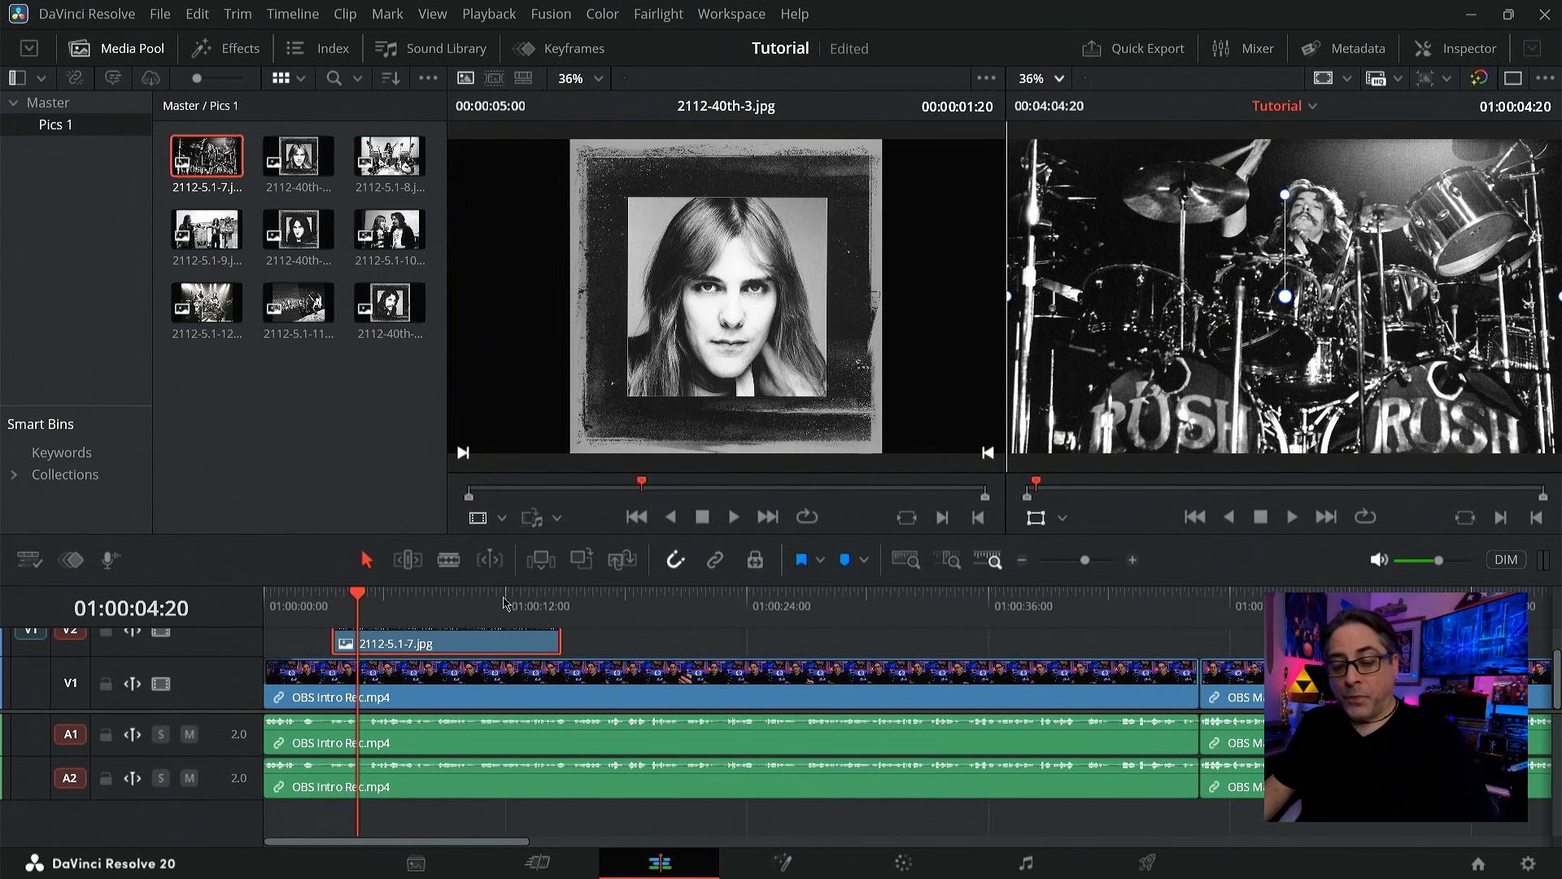
key(ctrl+z)
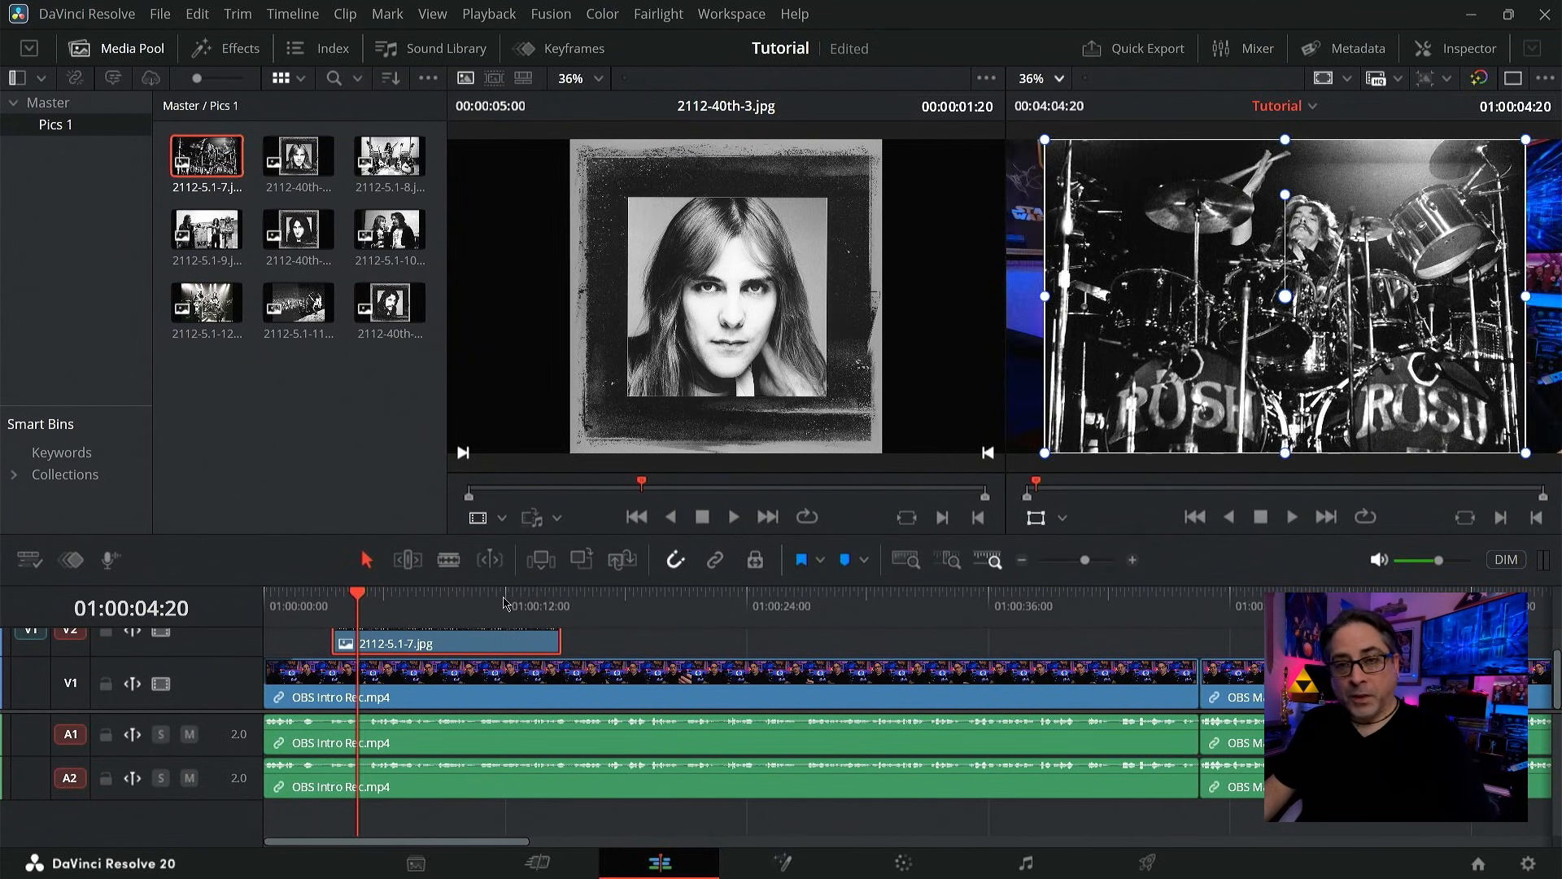
click(310, 603)
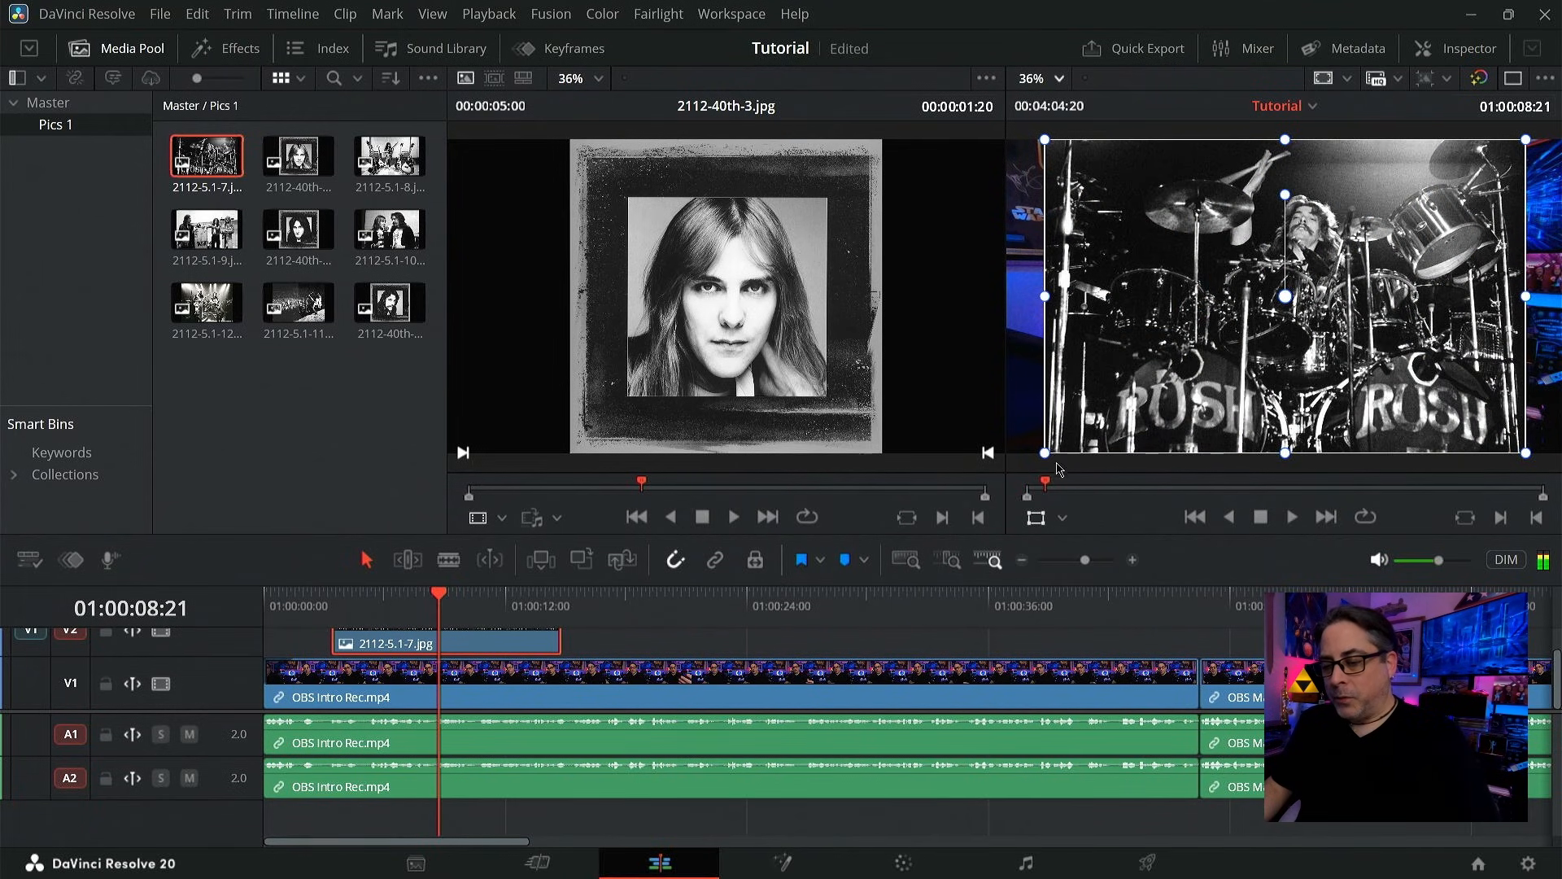
mouse_move(1037, 470)
mouse_down()
mouse_move(1064, 462)
mouse_move(1022, 473)
mouse_up()
drag(1097, 418, 1080, 419)
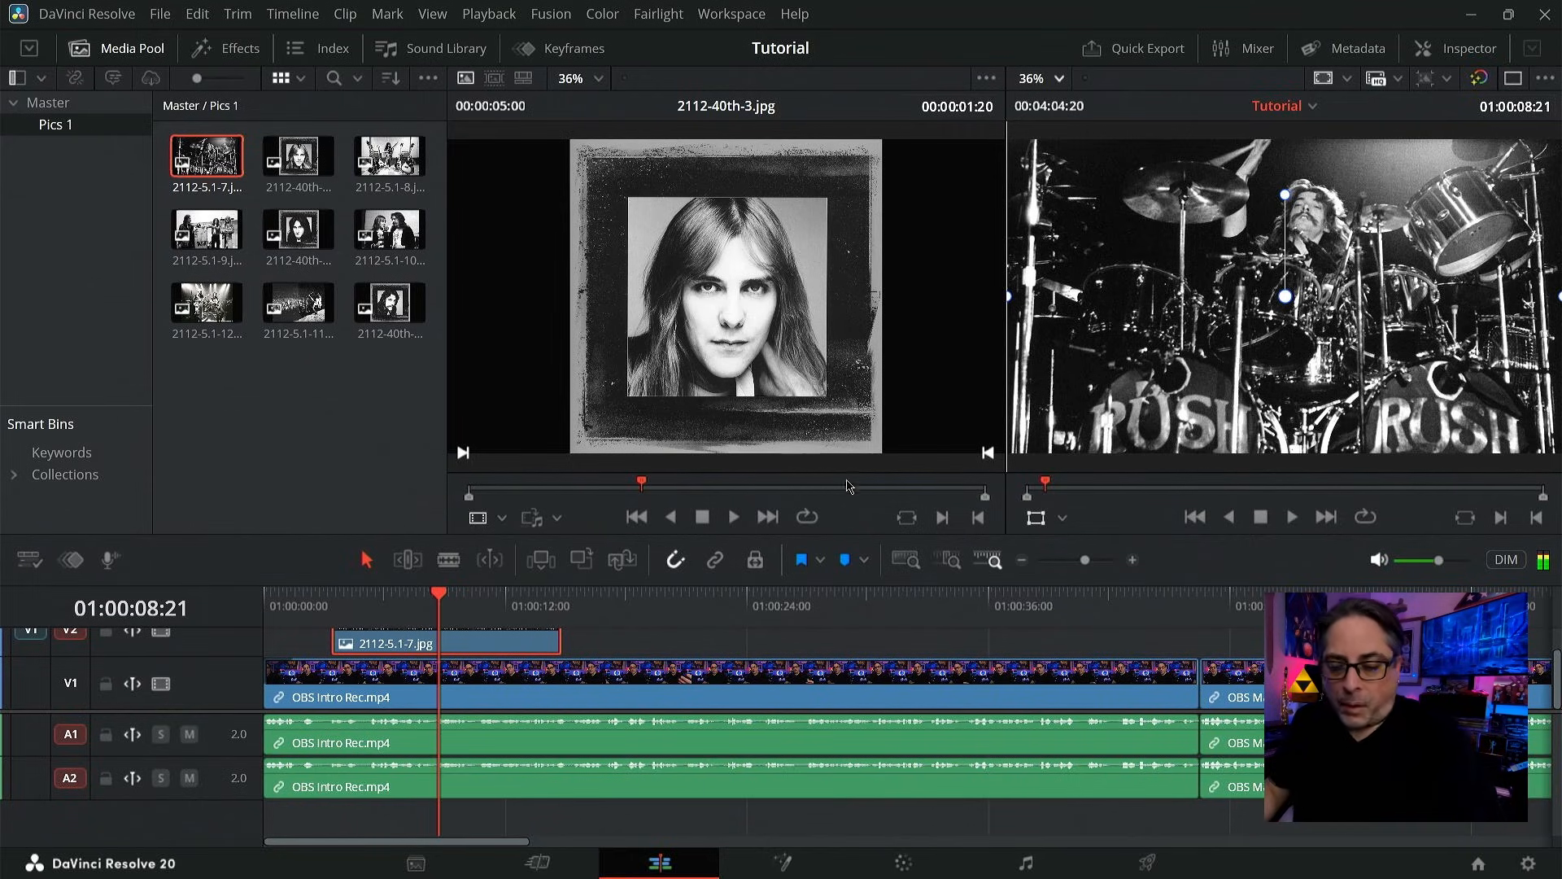
- Check 2112-5.1-7.jpg at full-screen size and shift the still slightly lower in the frame
click(297, 606)
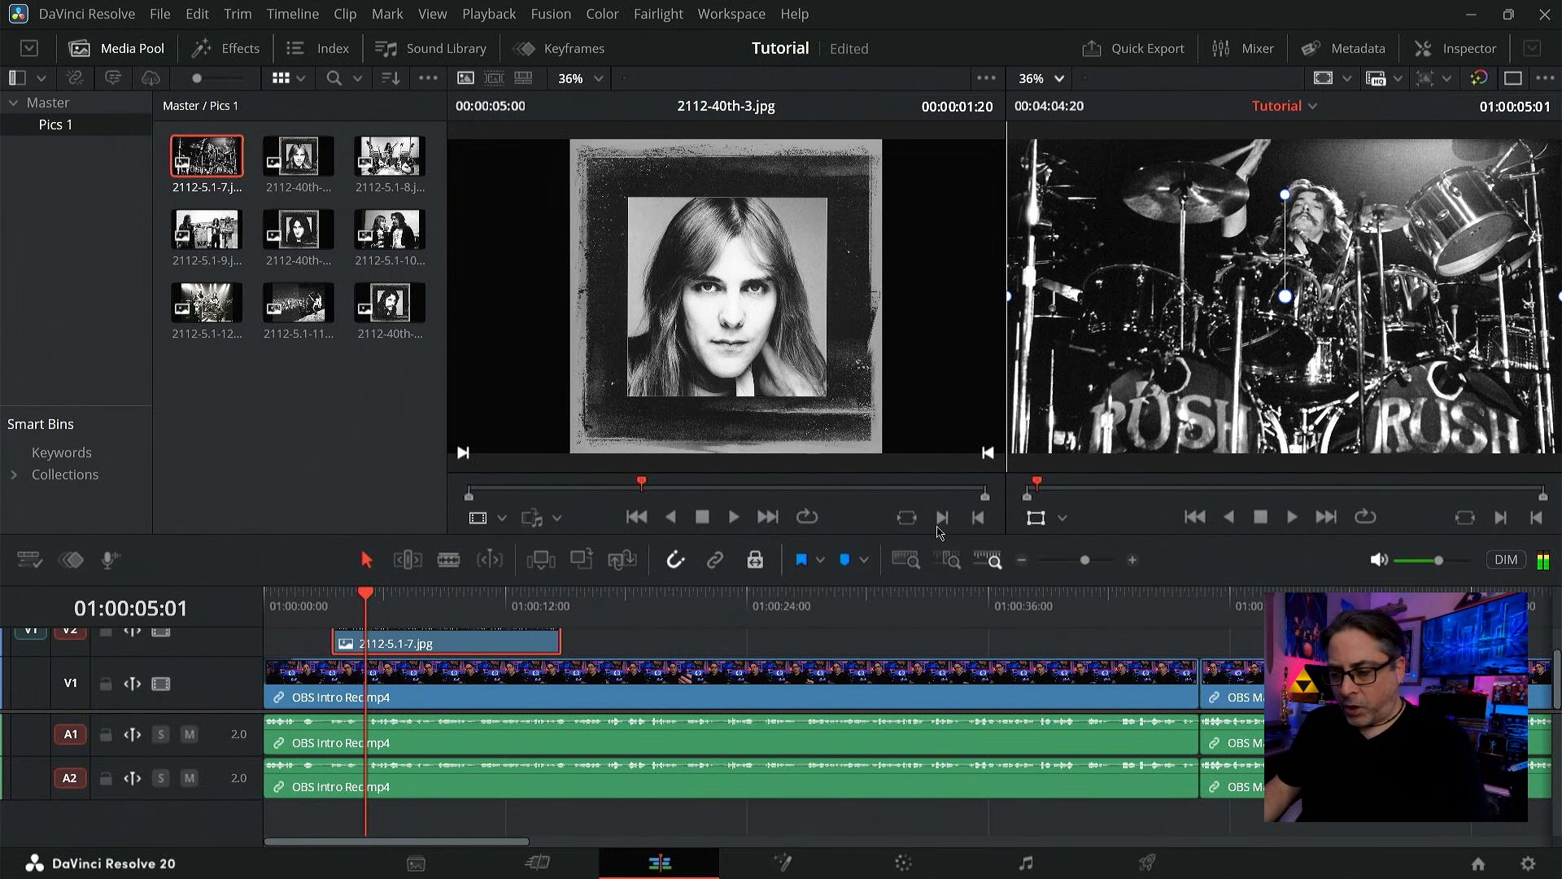
drag(1146, 364, 1150, 391)
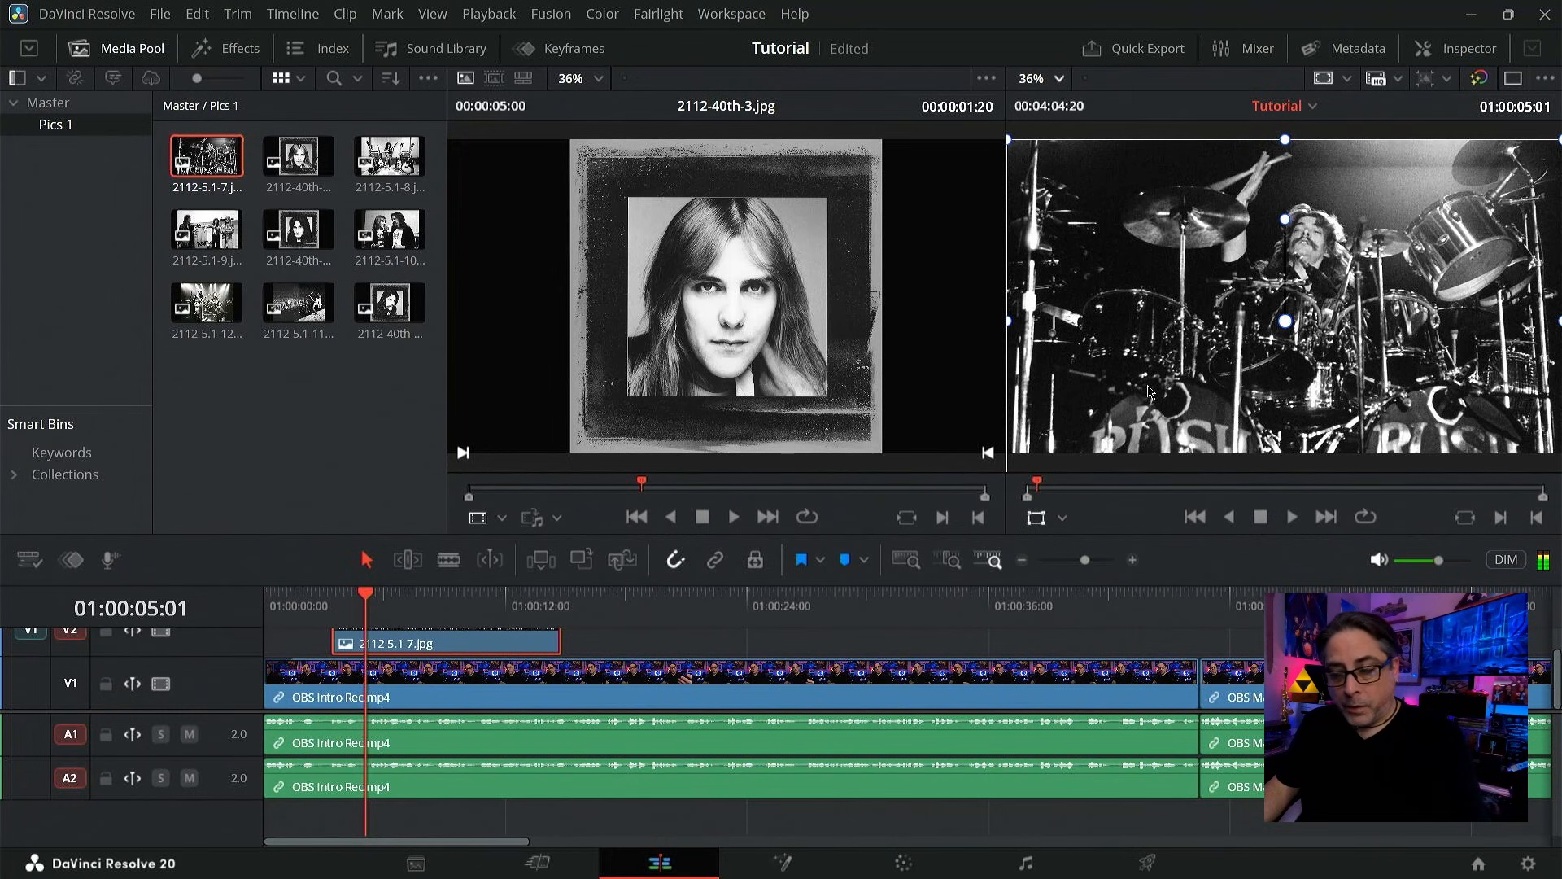
key(ctrl+z)
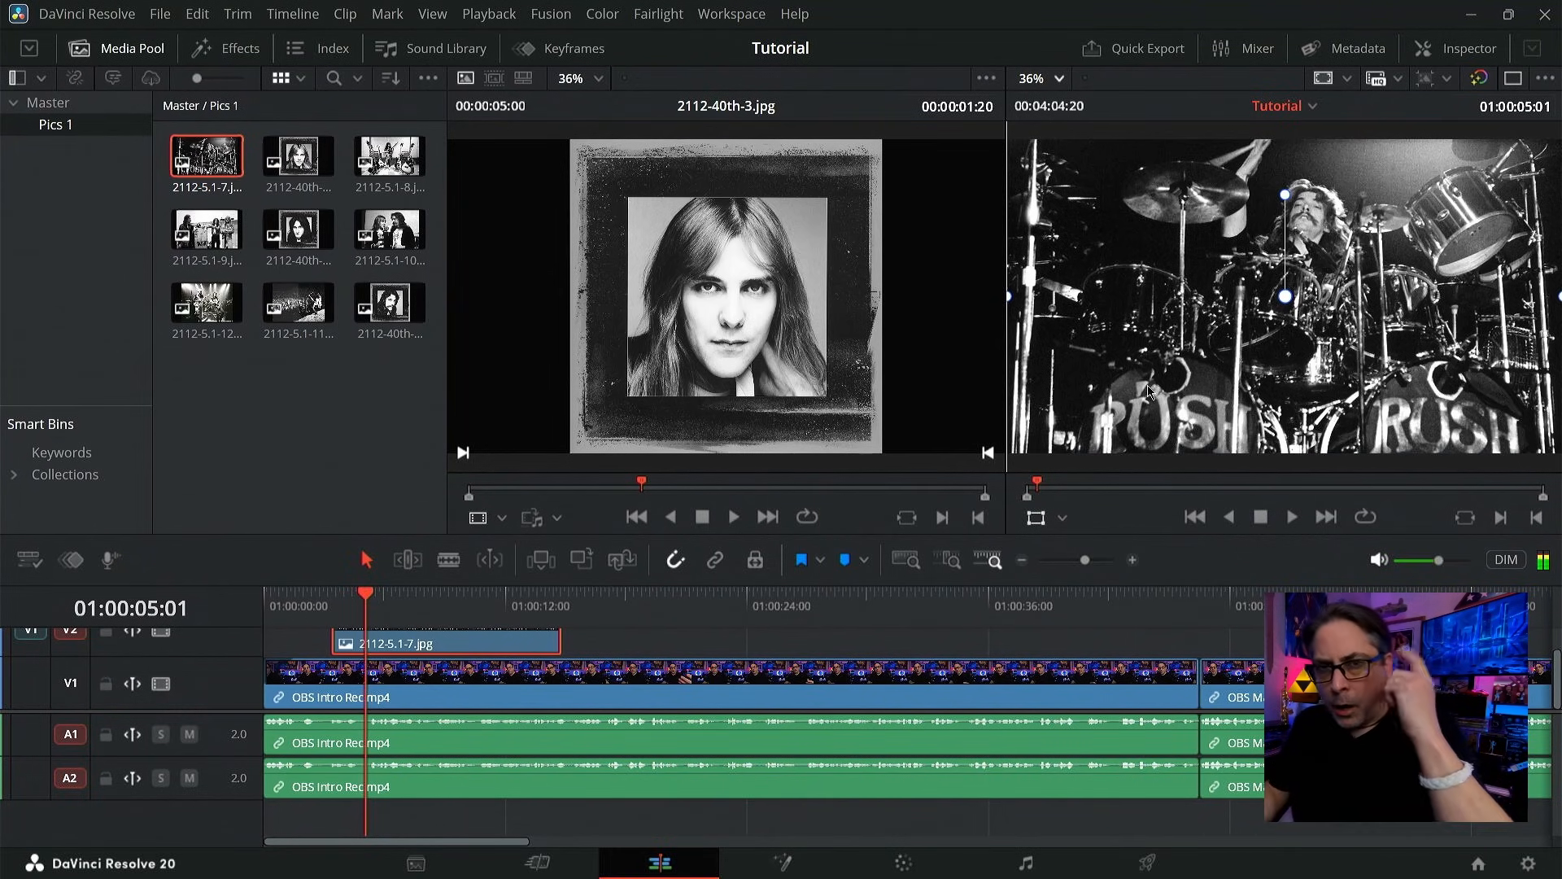
key(ctrl+f)
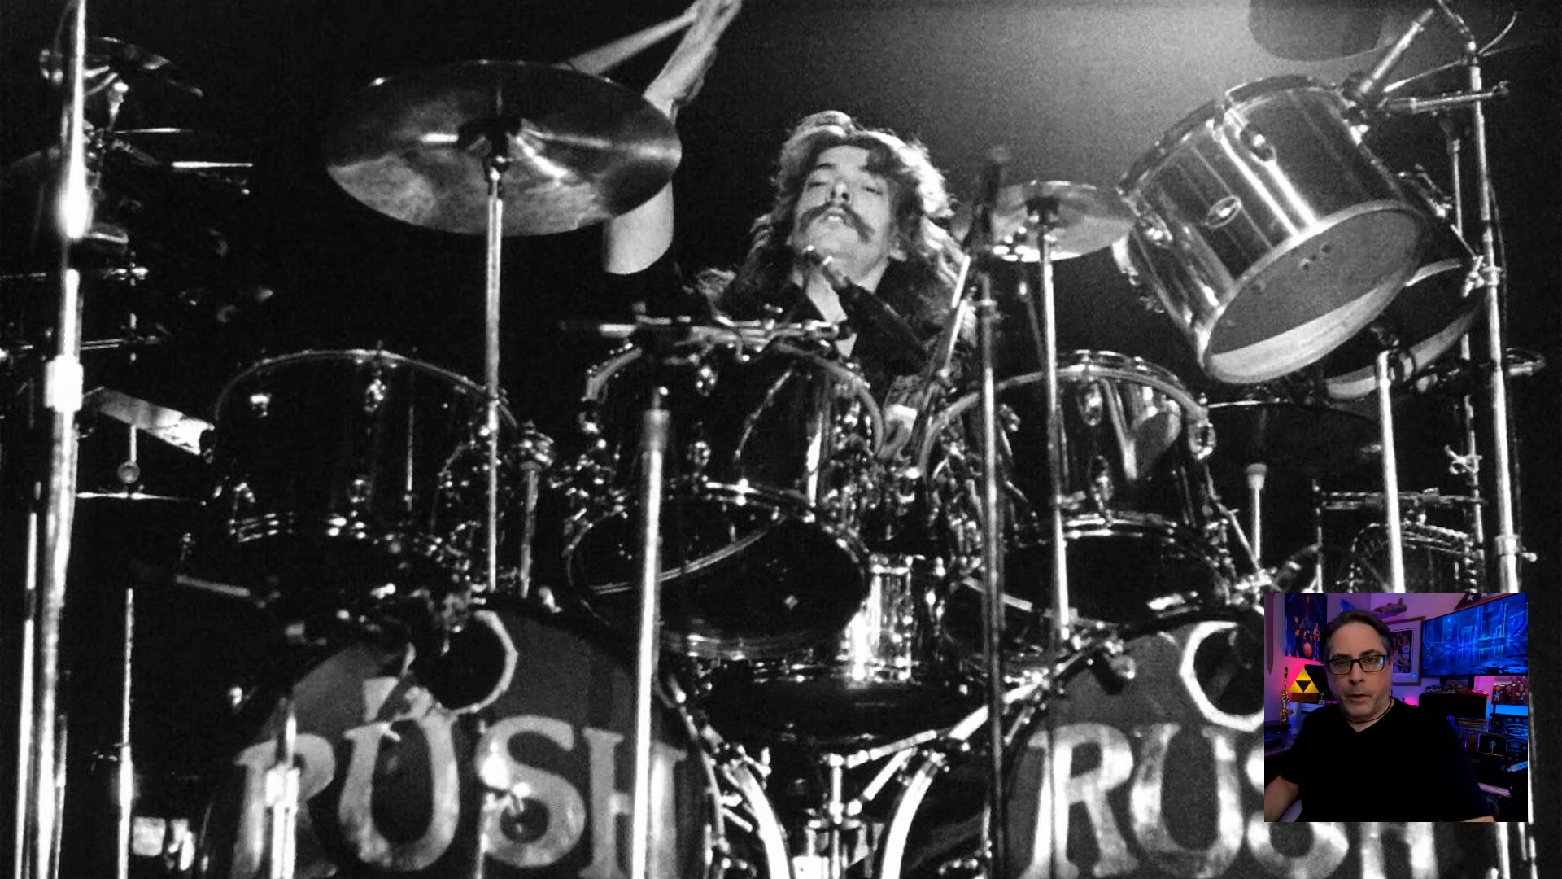
key(ctrl+f)
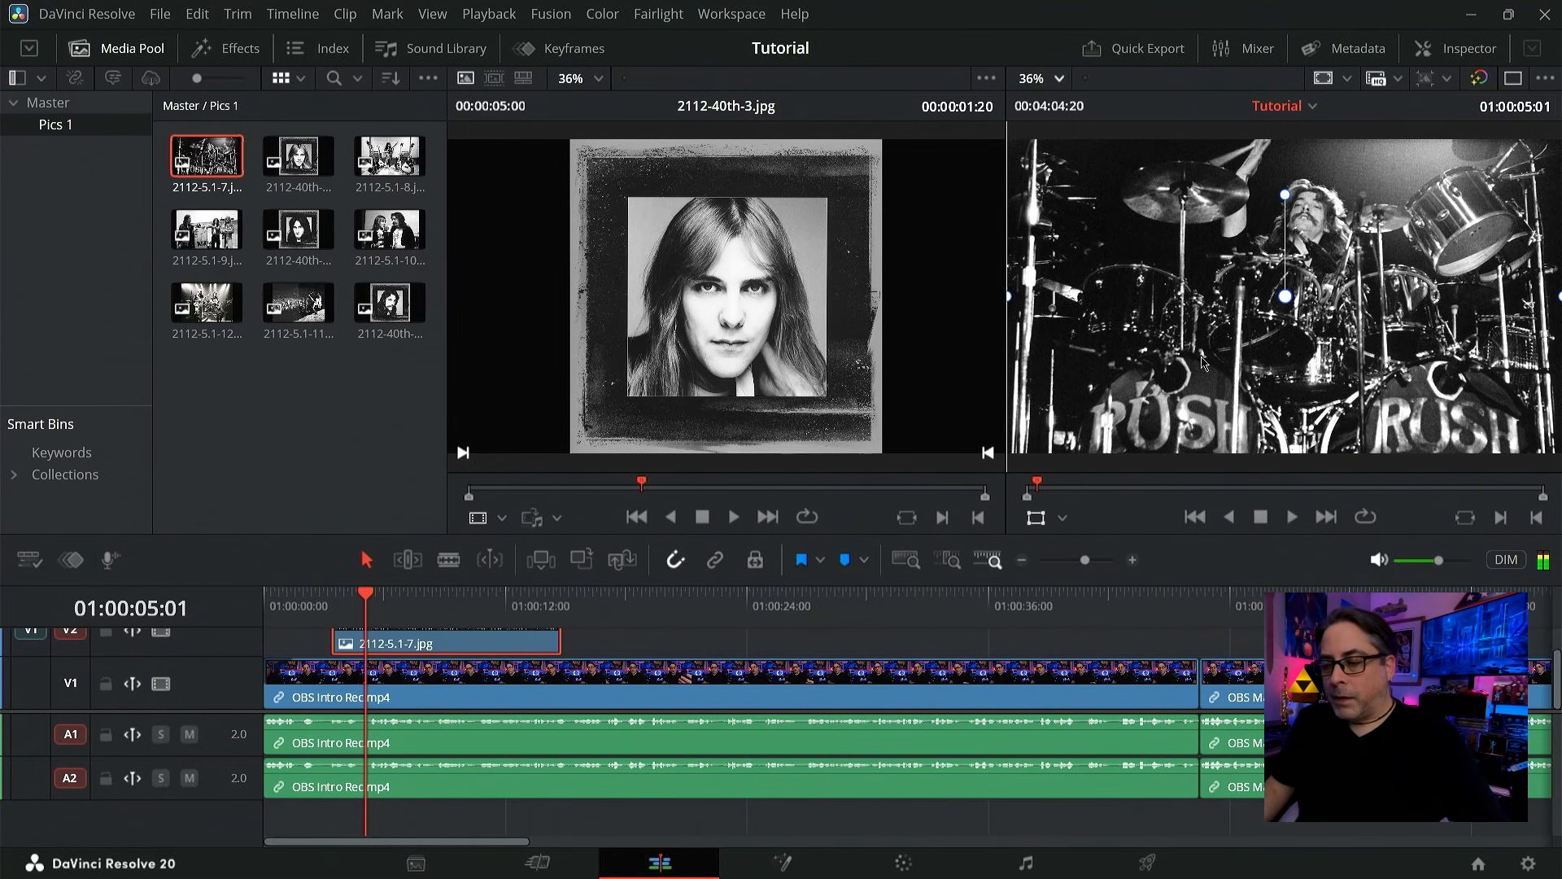
drag(1203, 369, 1201, 388)
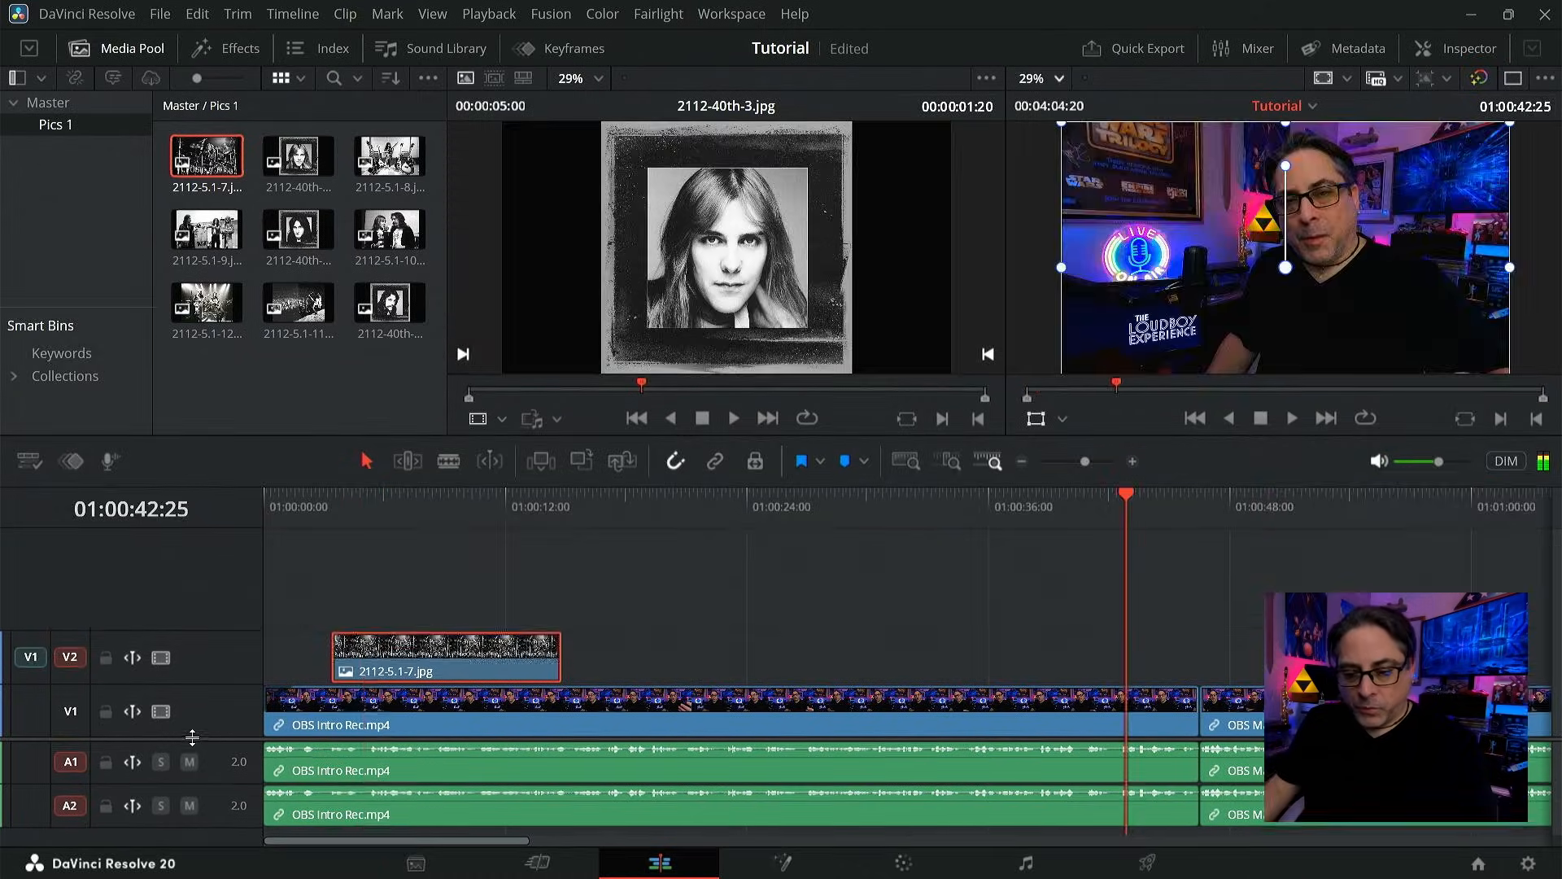
- Make the viewer area taller while keeping tracks V2 to A2 in view, and play the intro from 01:00:02:18 into the still
scroll(201, 721, down, 1)
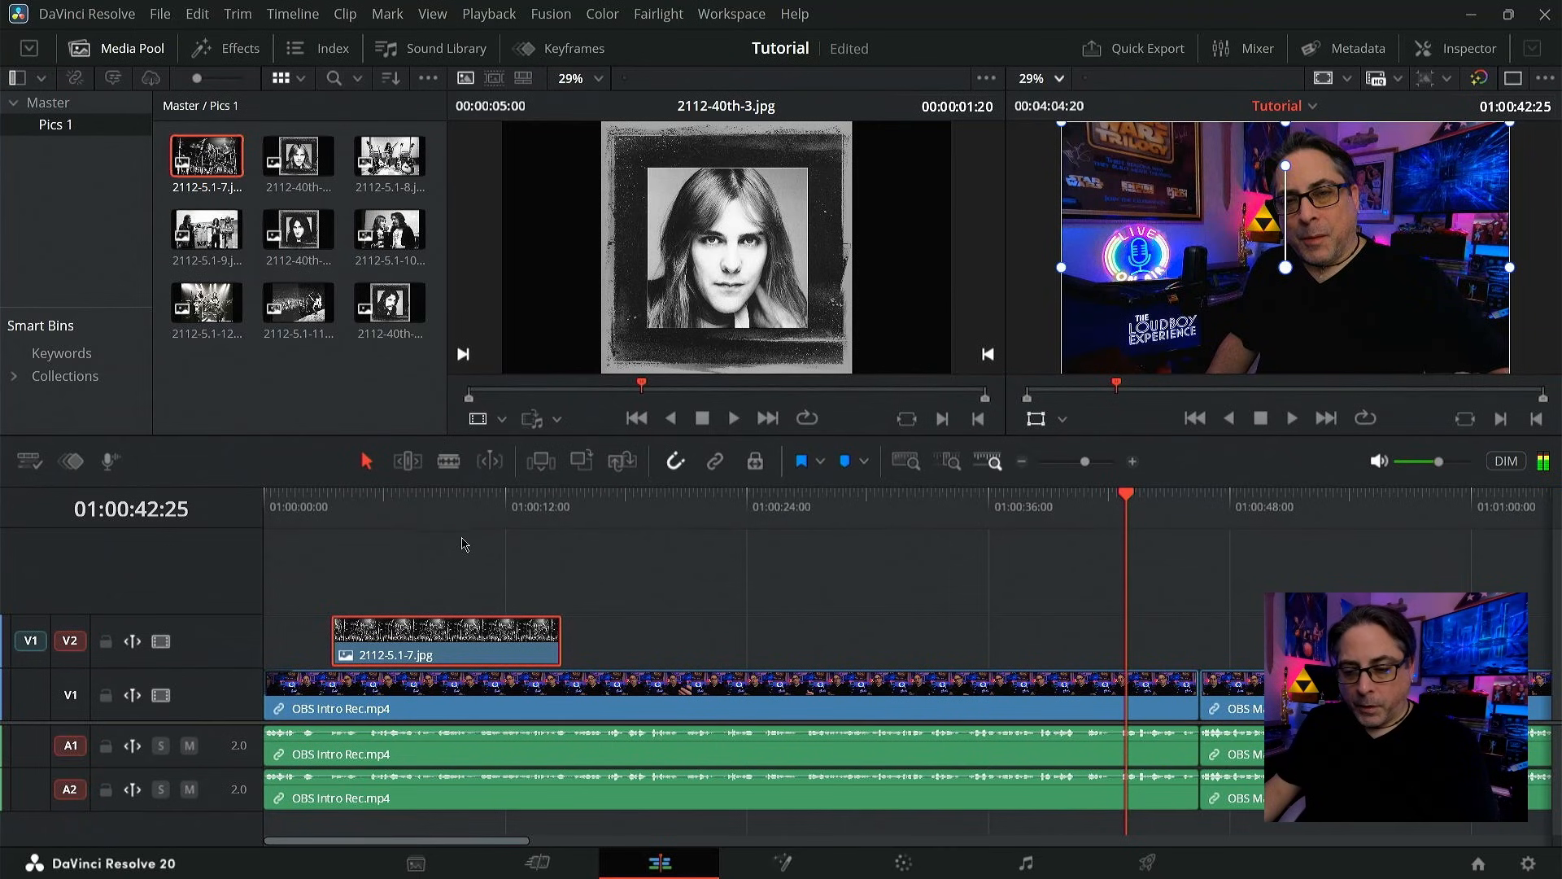
drag(462, 484, 479, 577)
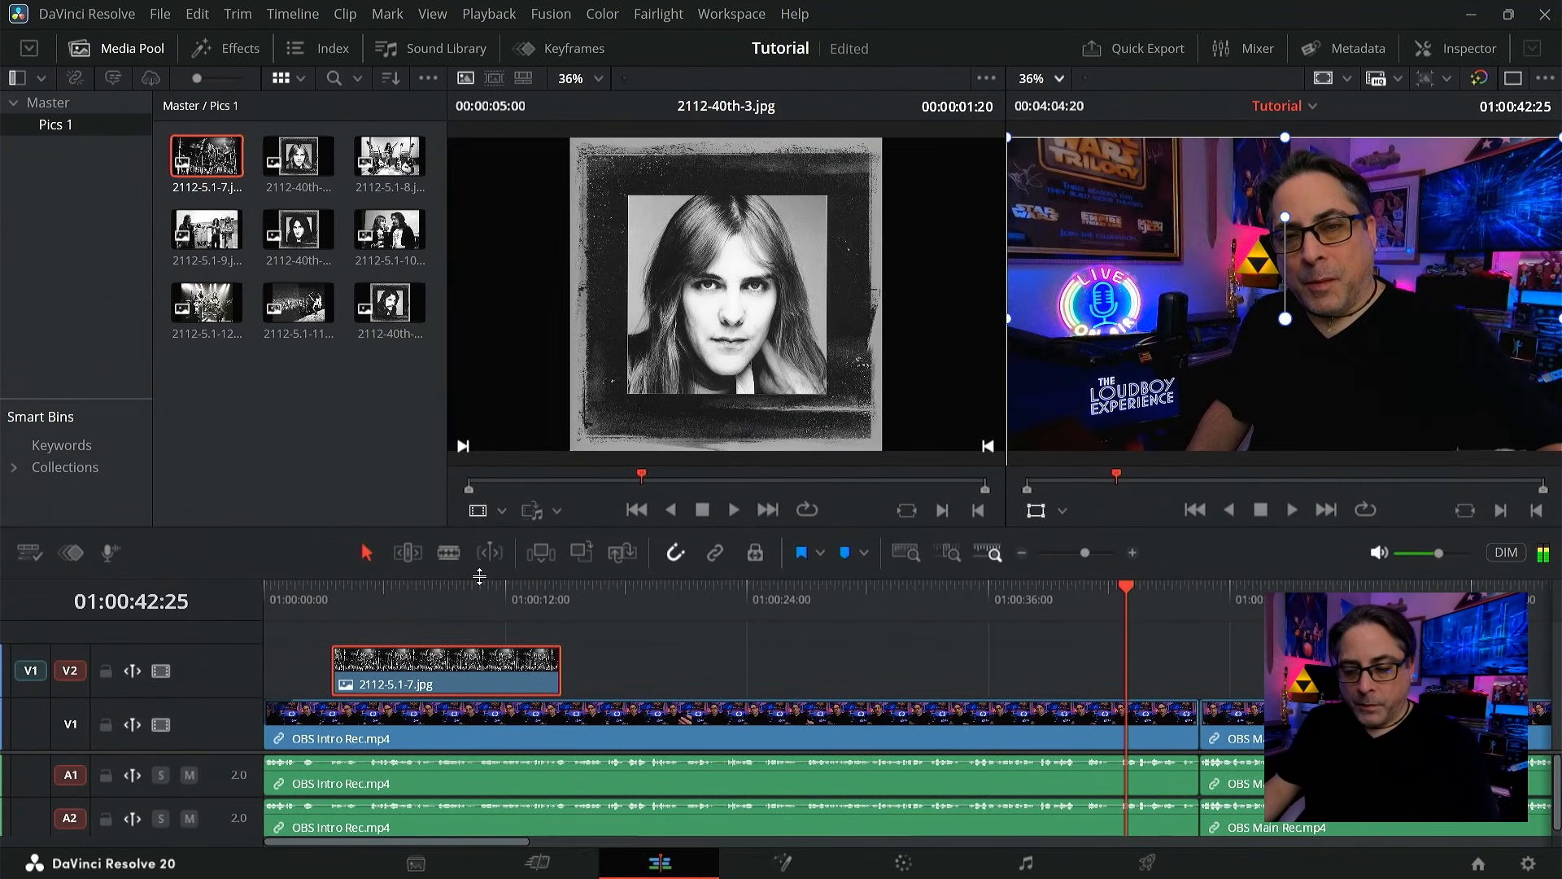
scroll(180, 747, down, 1)
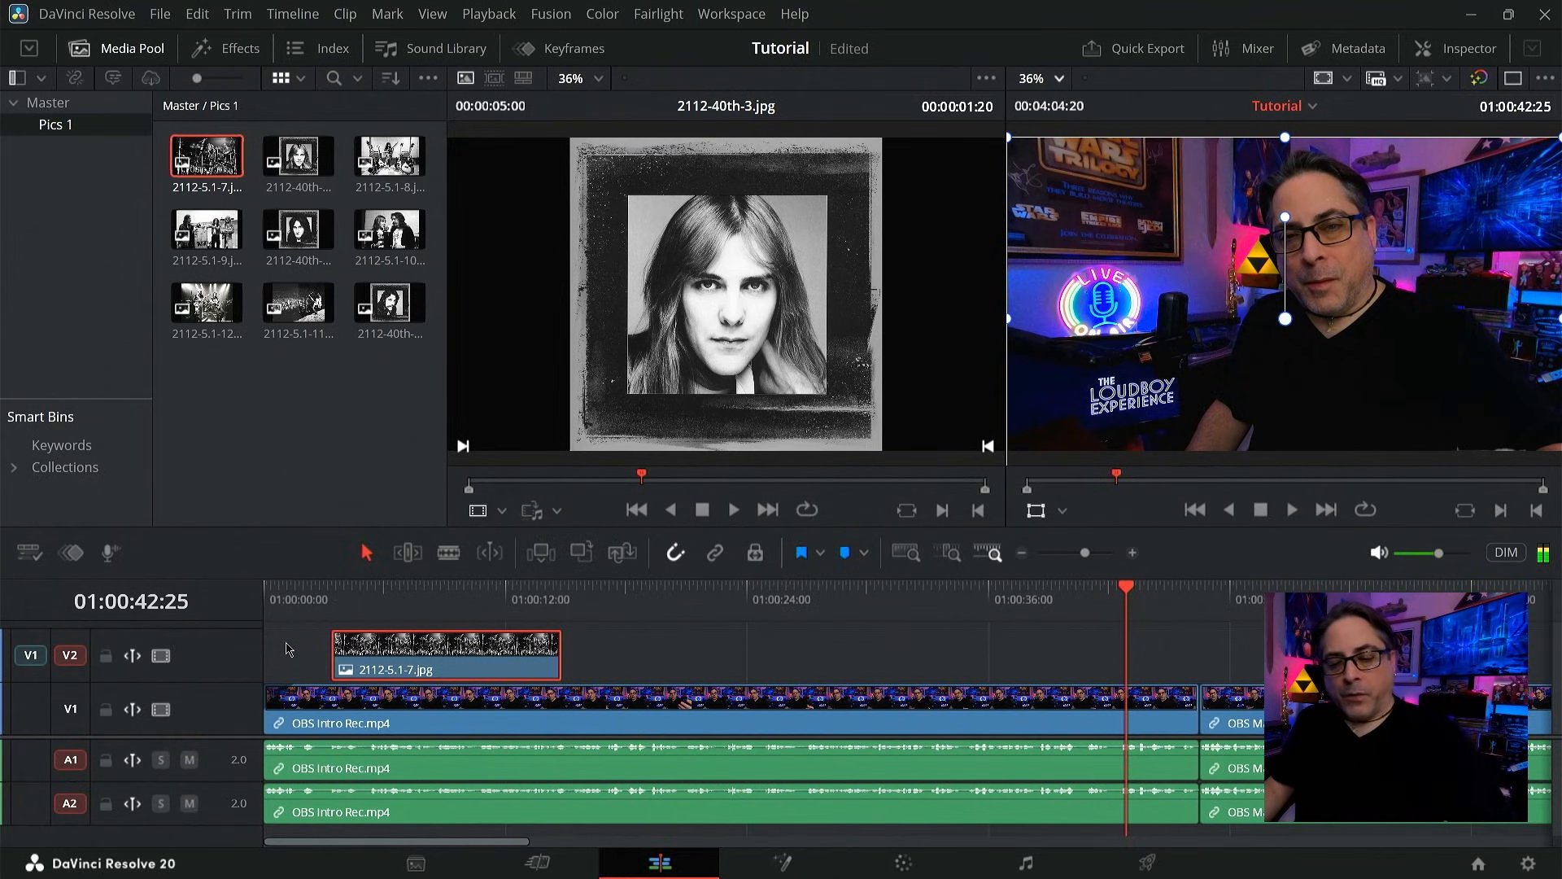
click(316, 600)
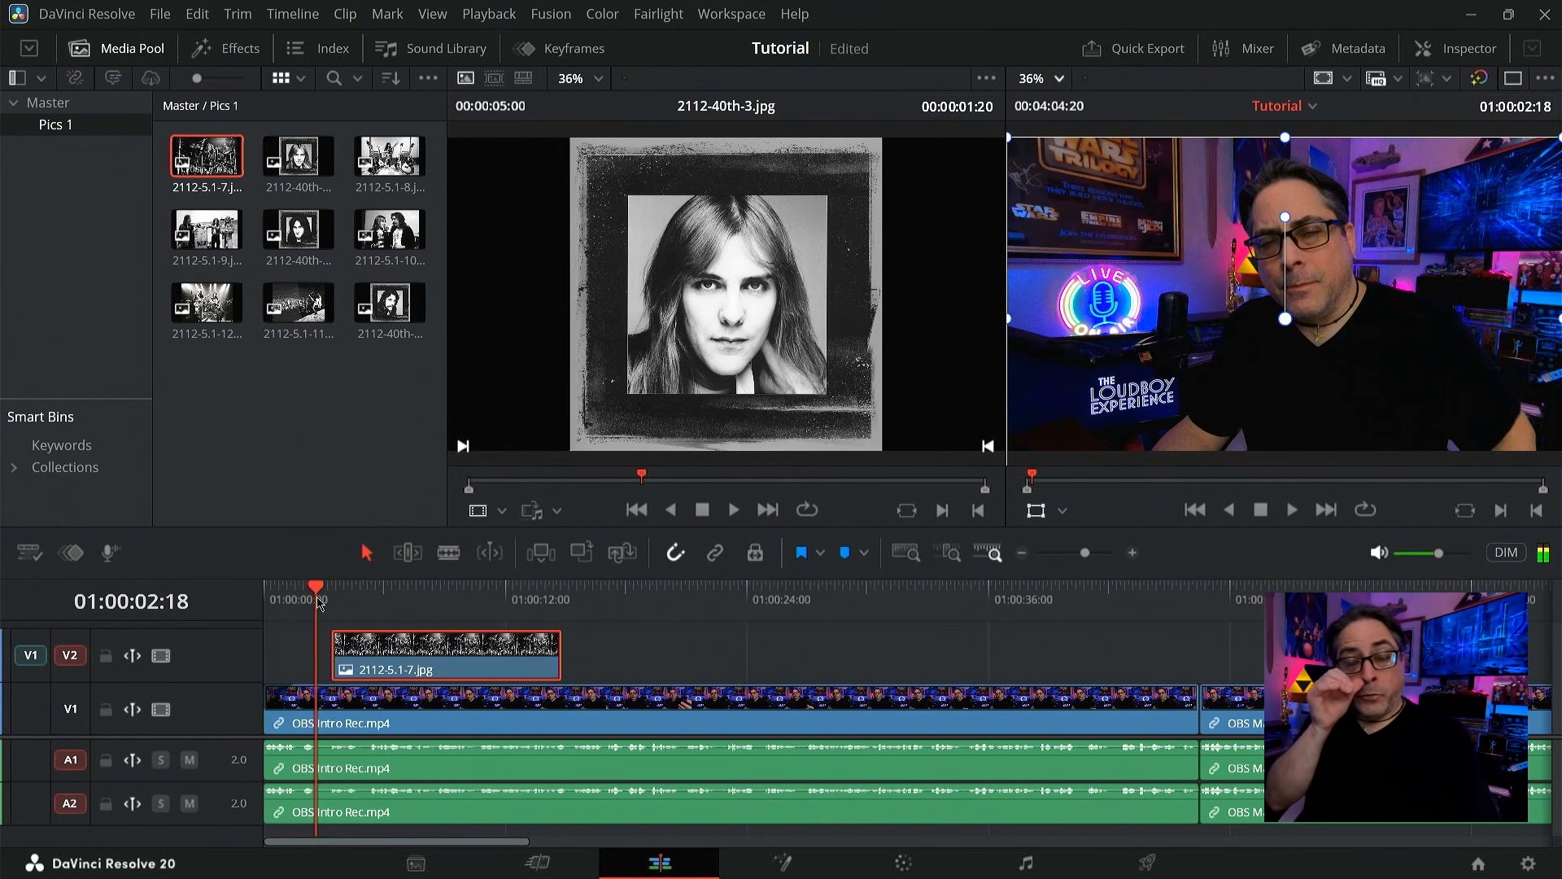
key(space)
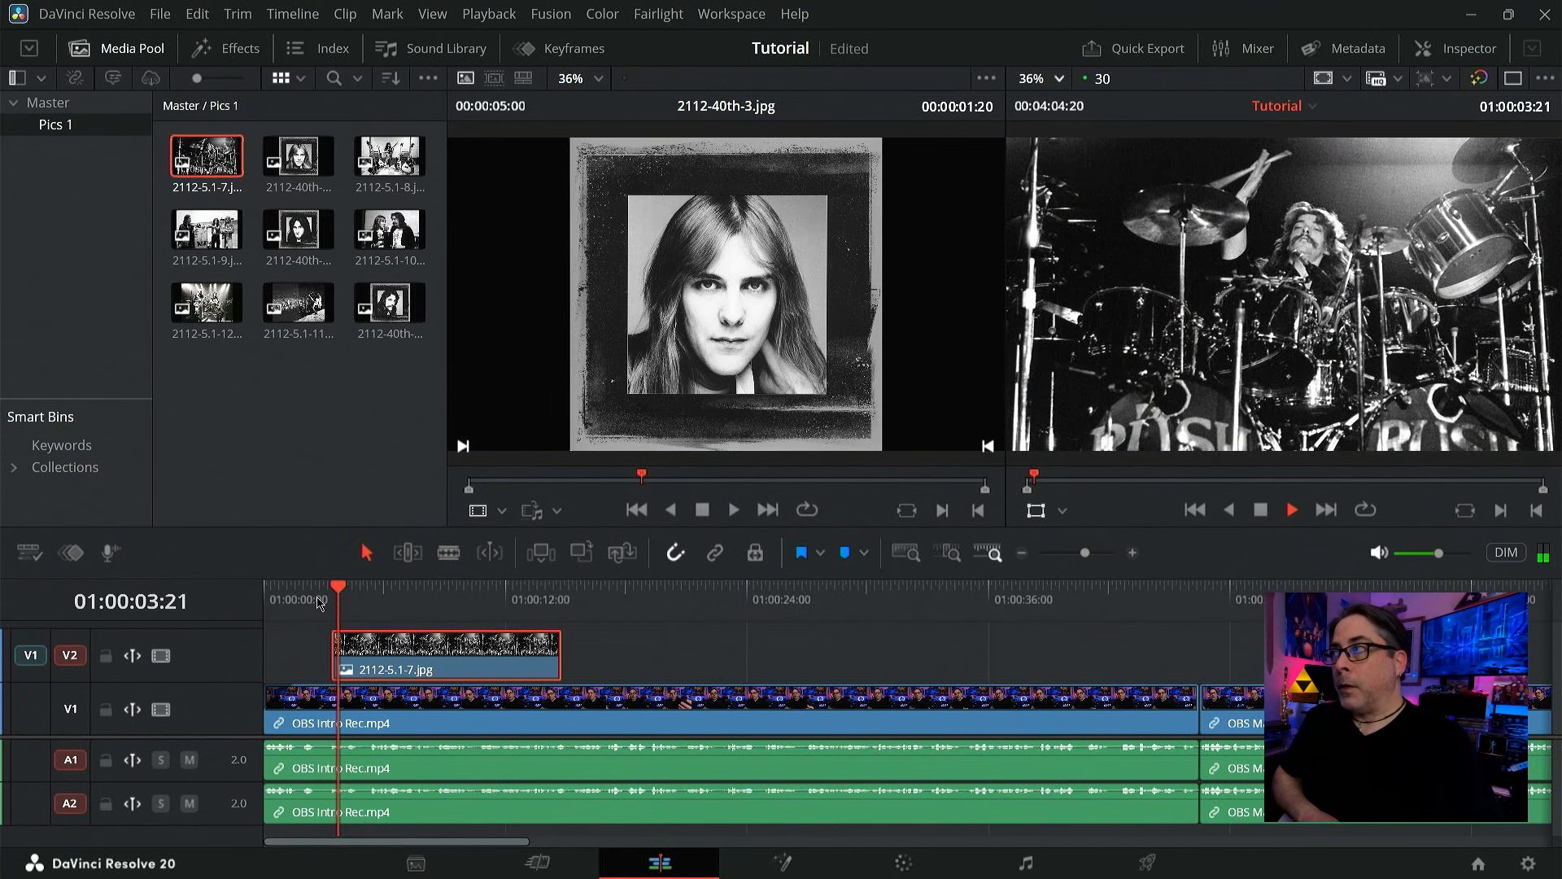
key(space)
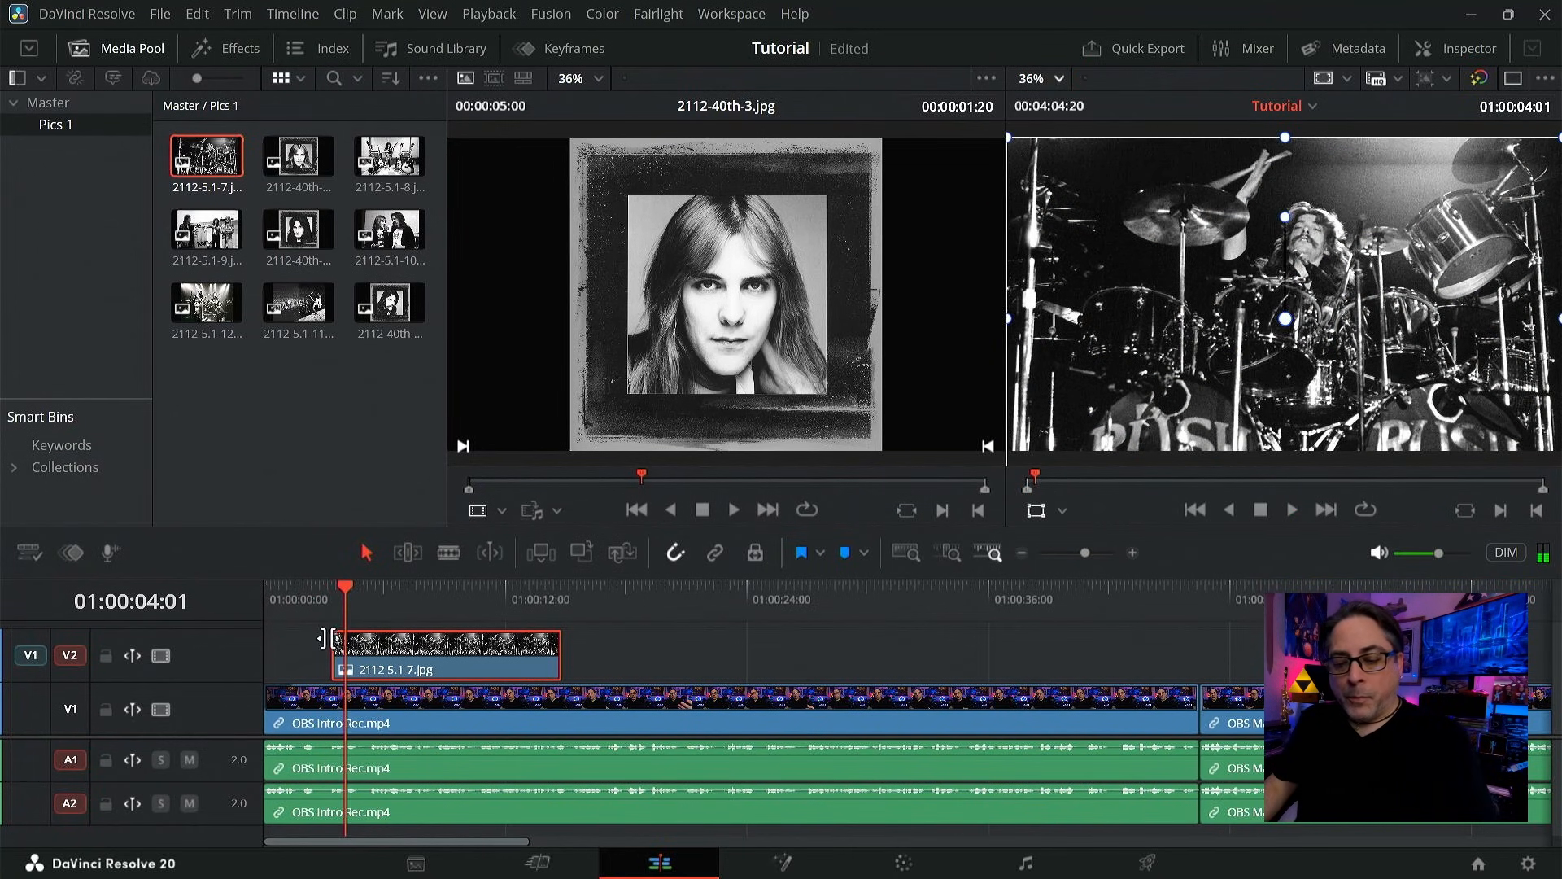
- Add a short fade-in and a short fade-out to 2112-5.1-7.jpg on V2 and replay the still
drag(336, 638, 351, 634)
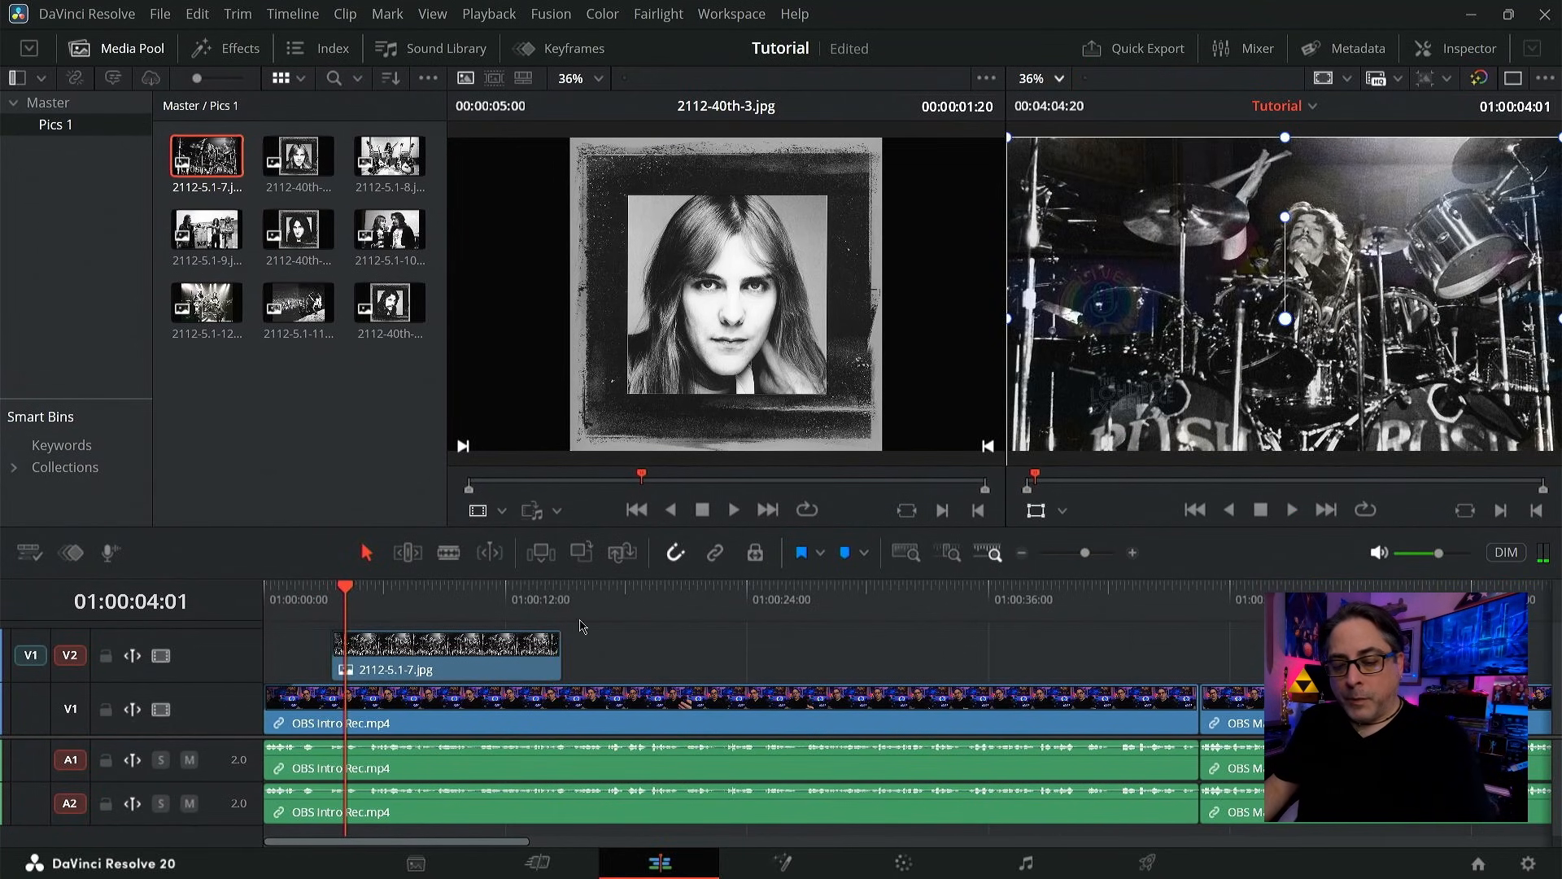
drag(558, 633, 545, 634)
click(318, 604)
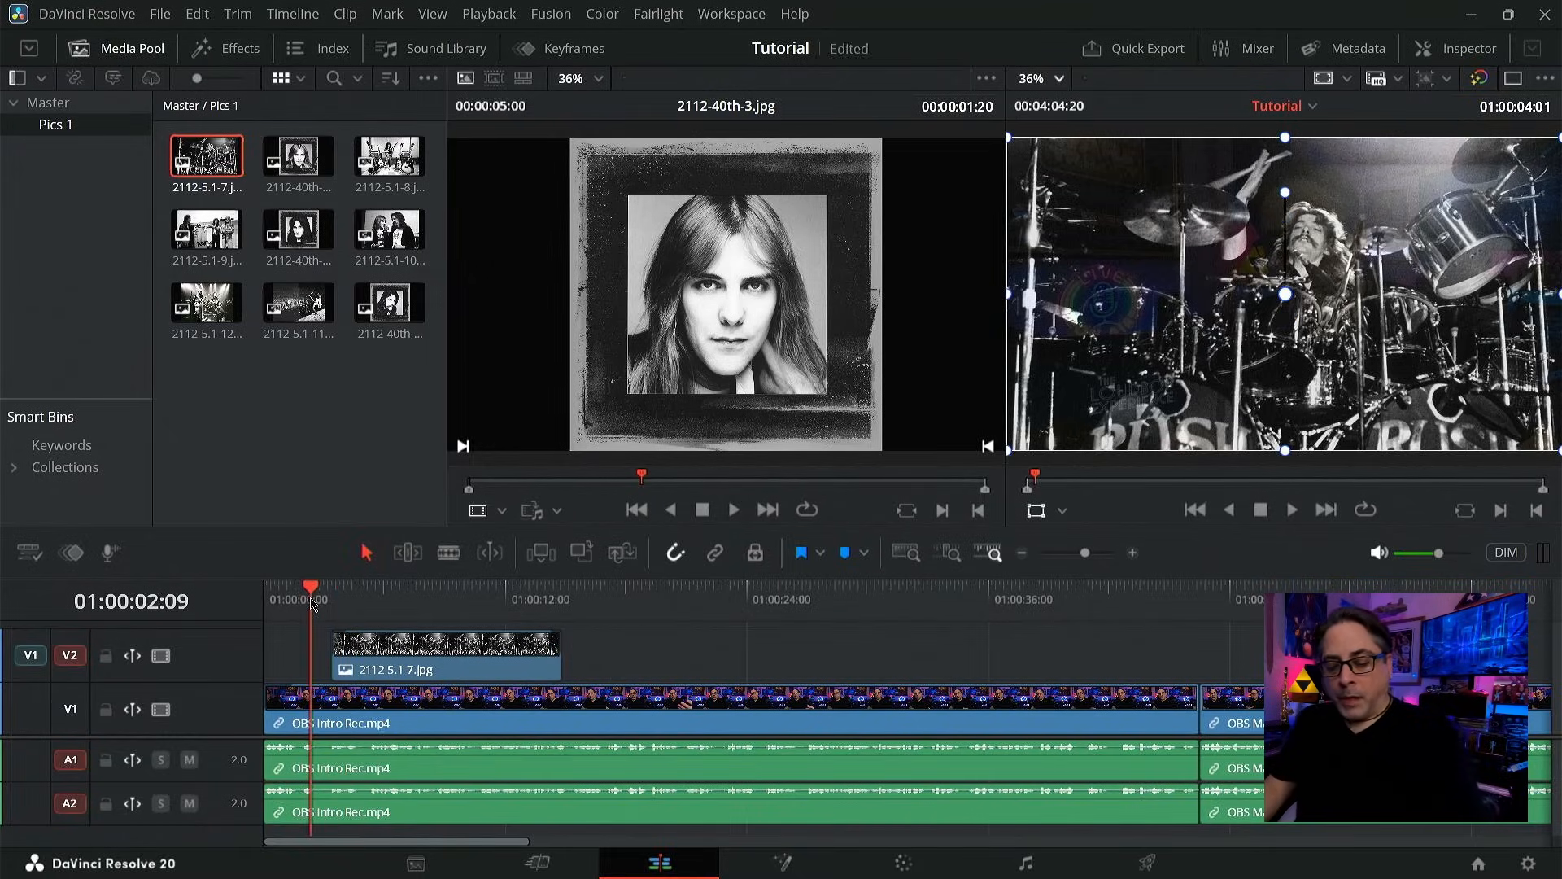
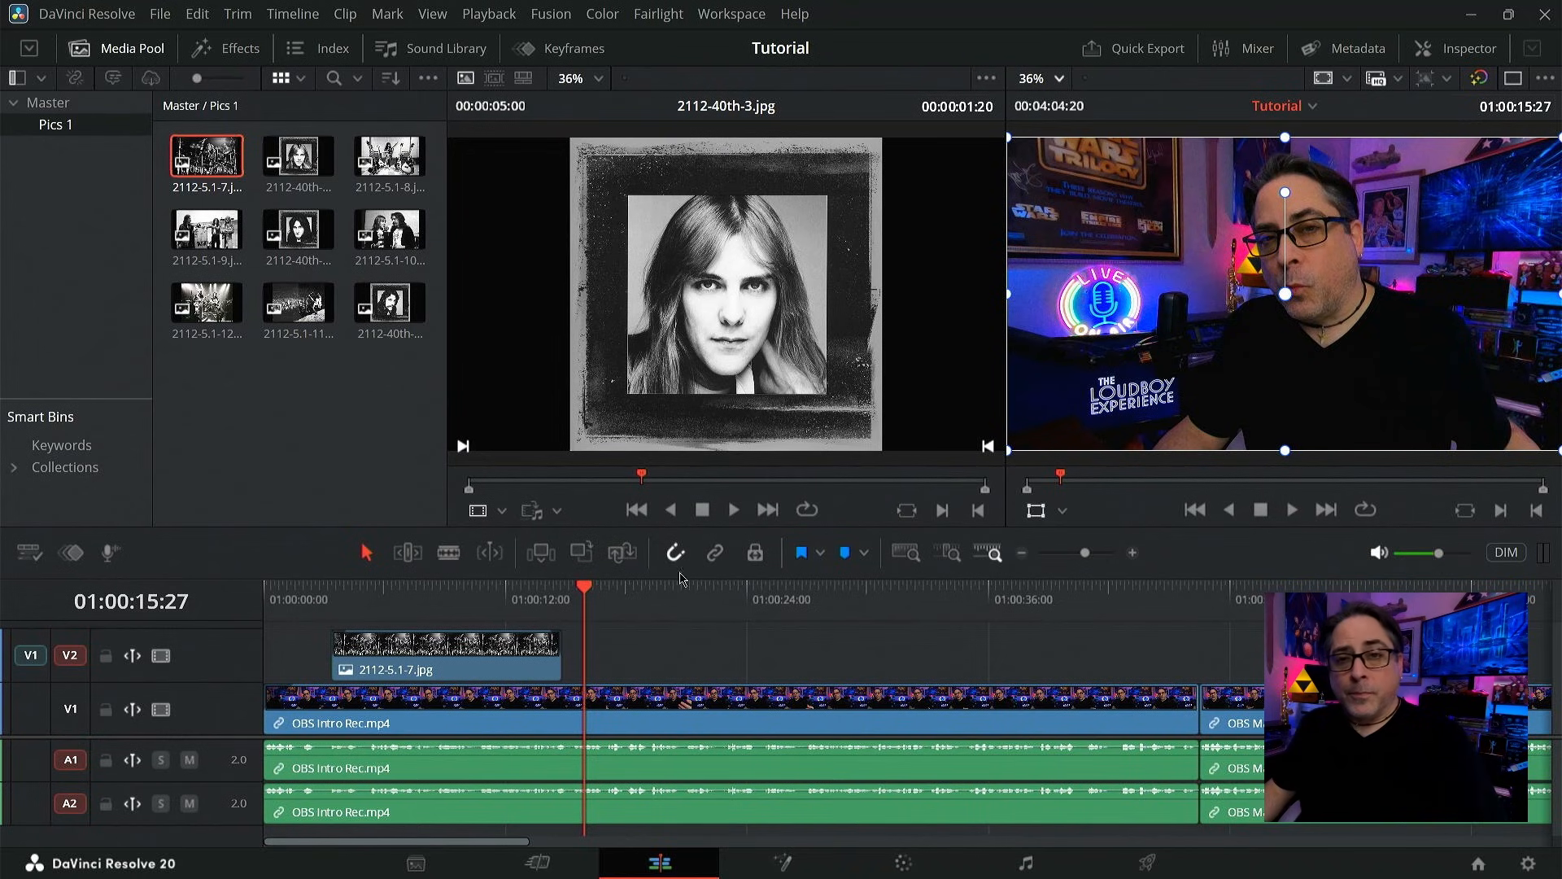
- Move the playhead to 01:01:15:21, import TLE - Here it Comes.mp3 from the Music folder into the Pics 1 bin, and select it
click(1024, 553)
click(627, 598)
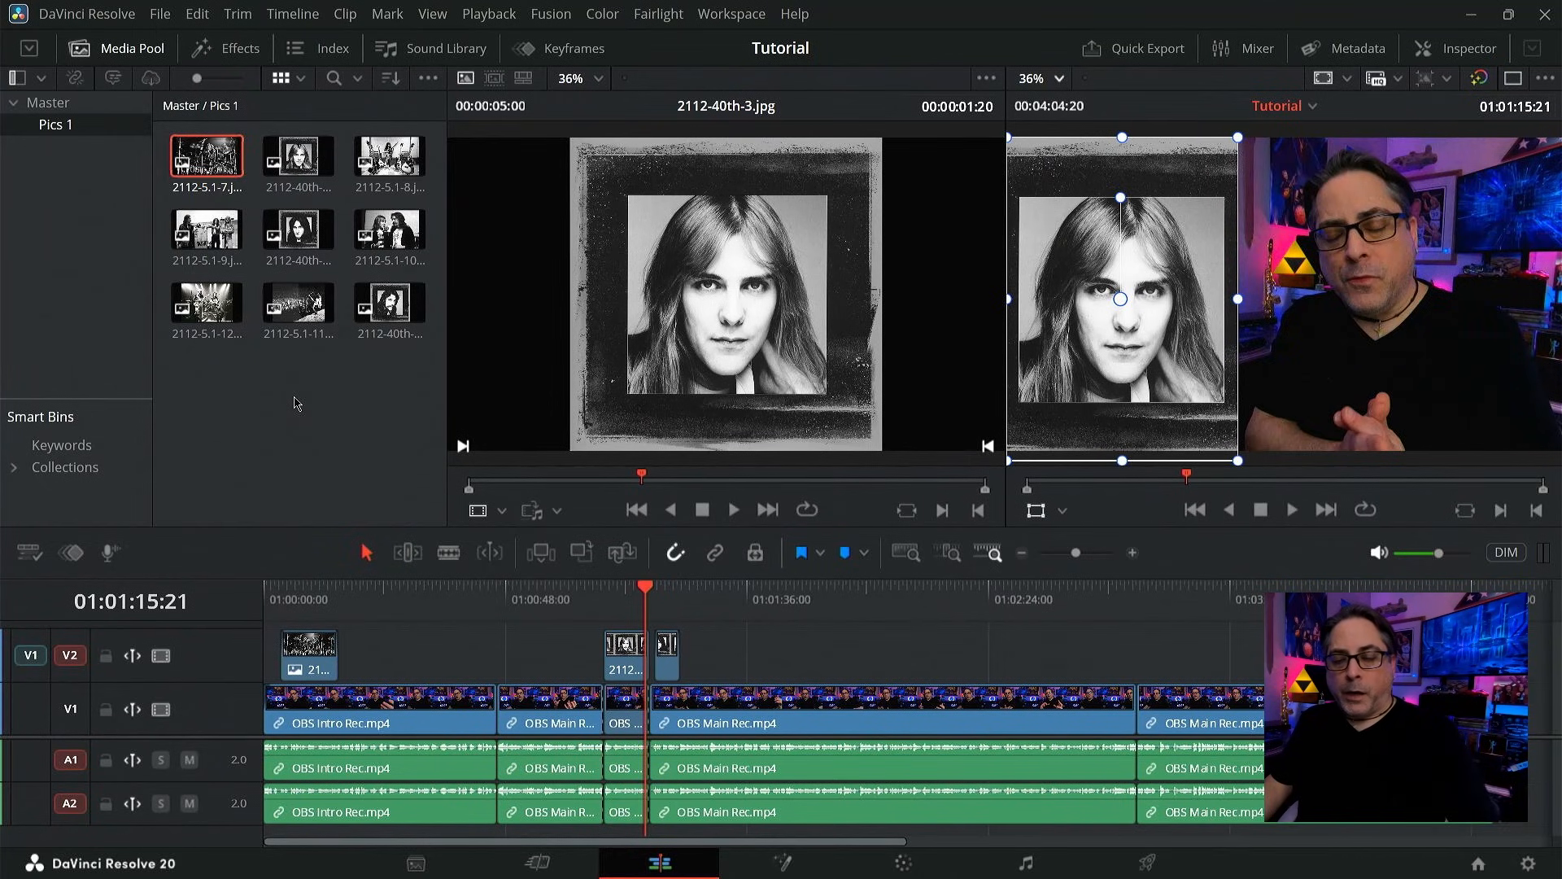
click(296, 402)
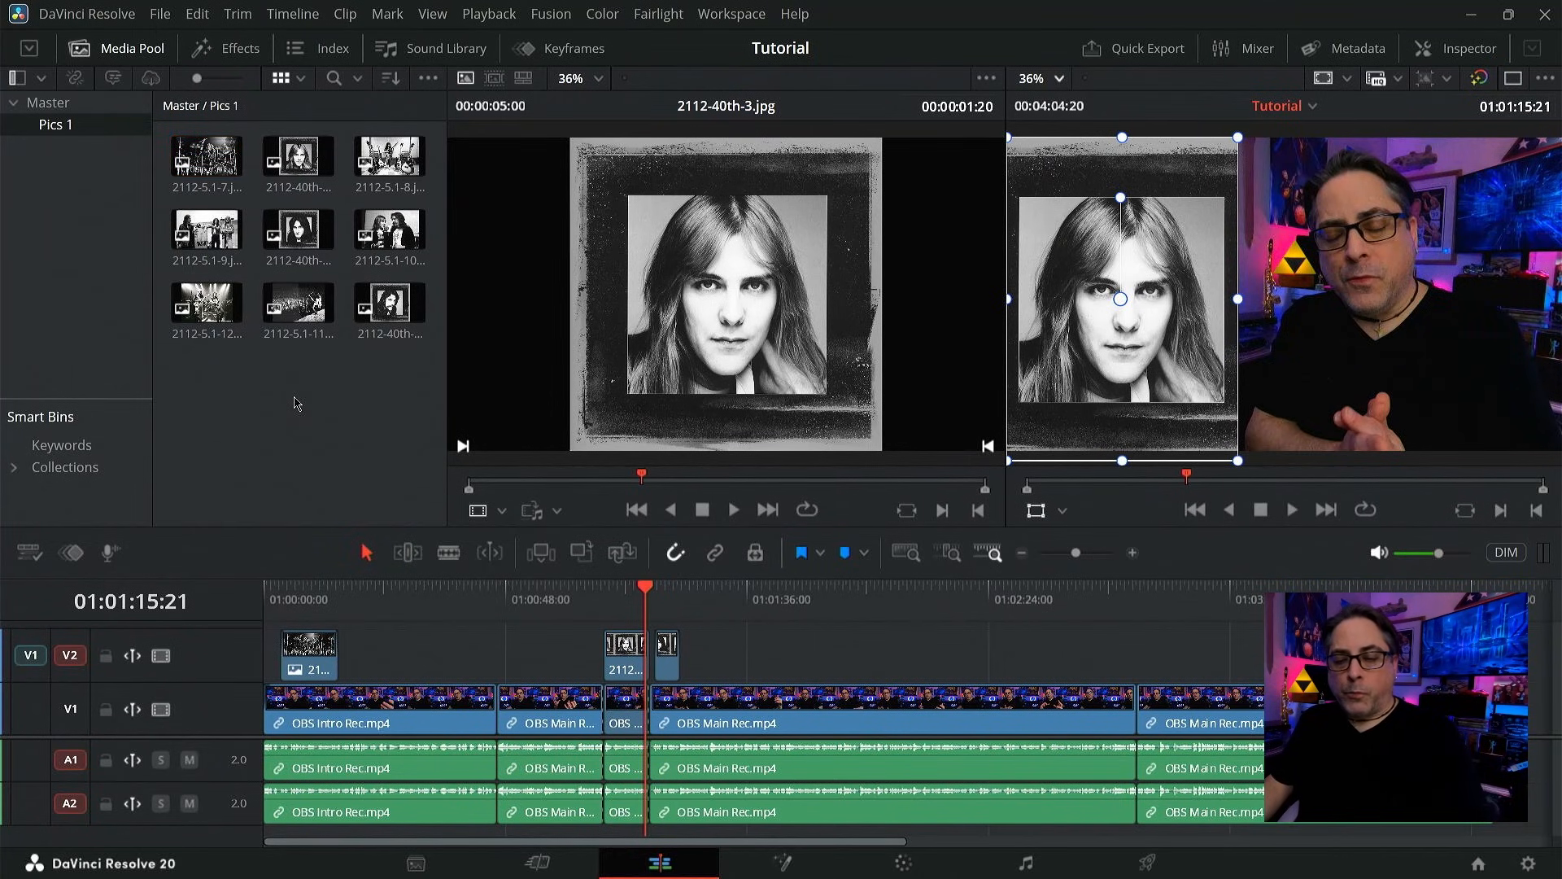
right_click(294, 400)
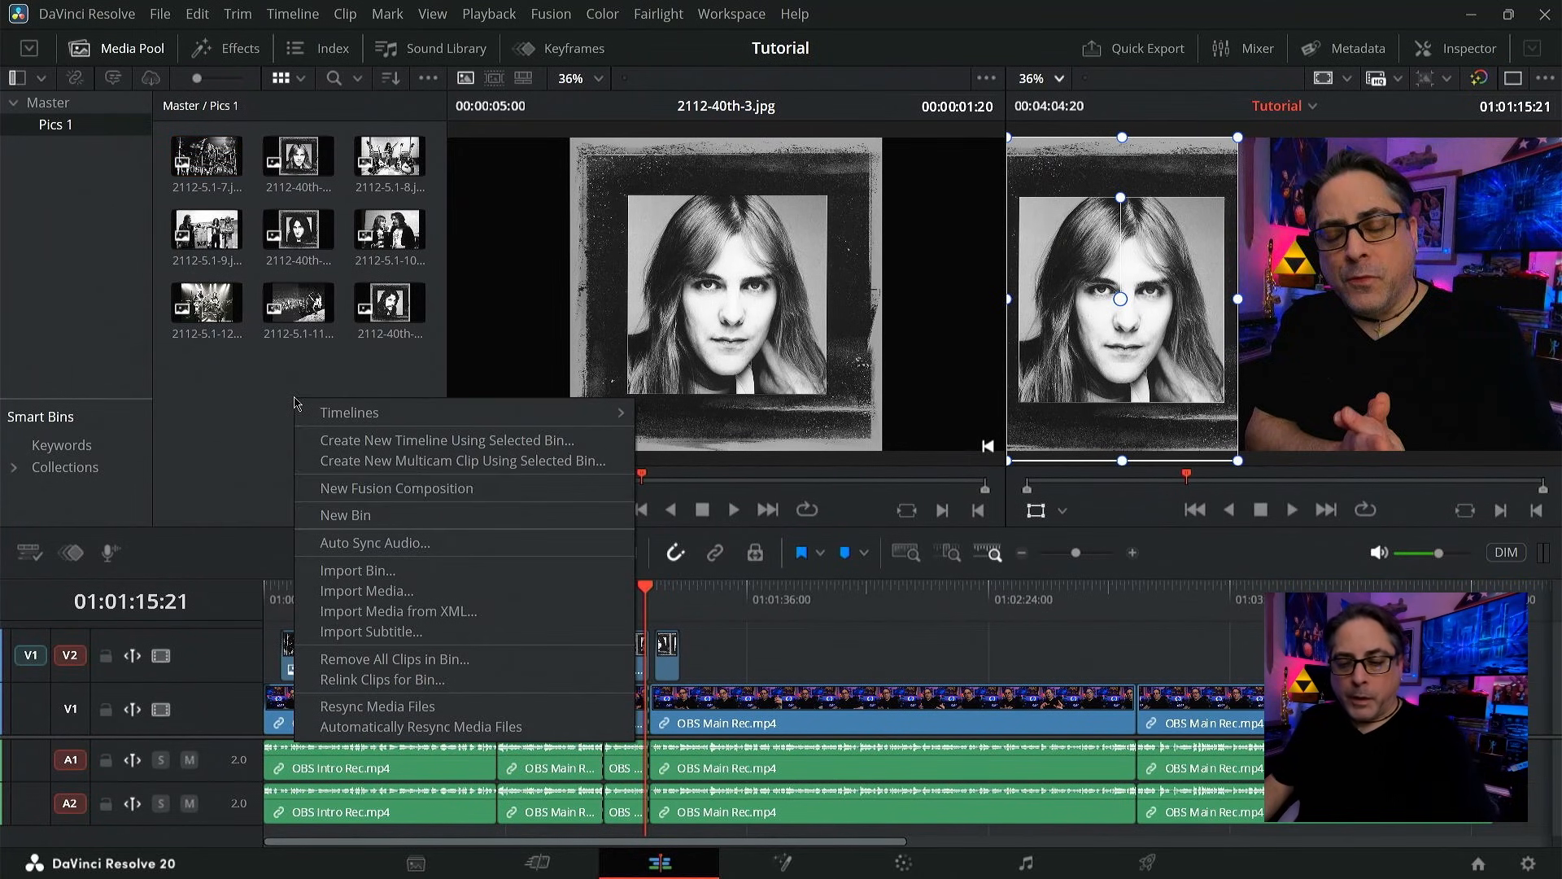
click(423, 591)
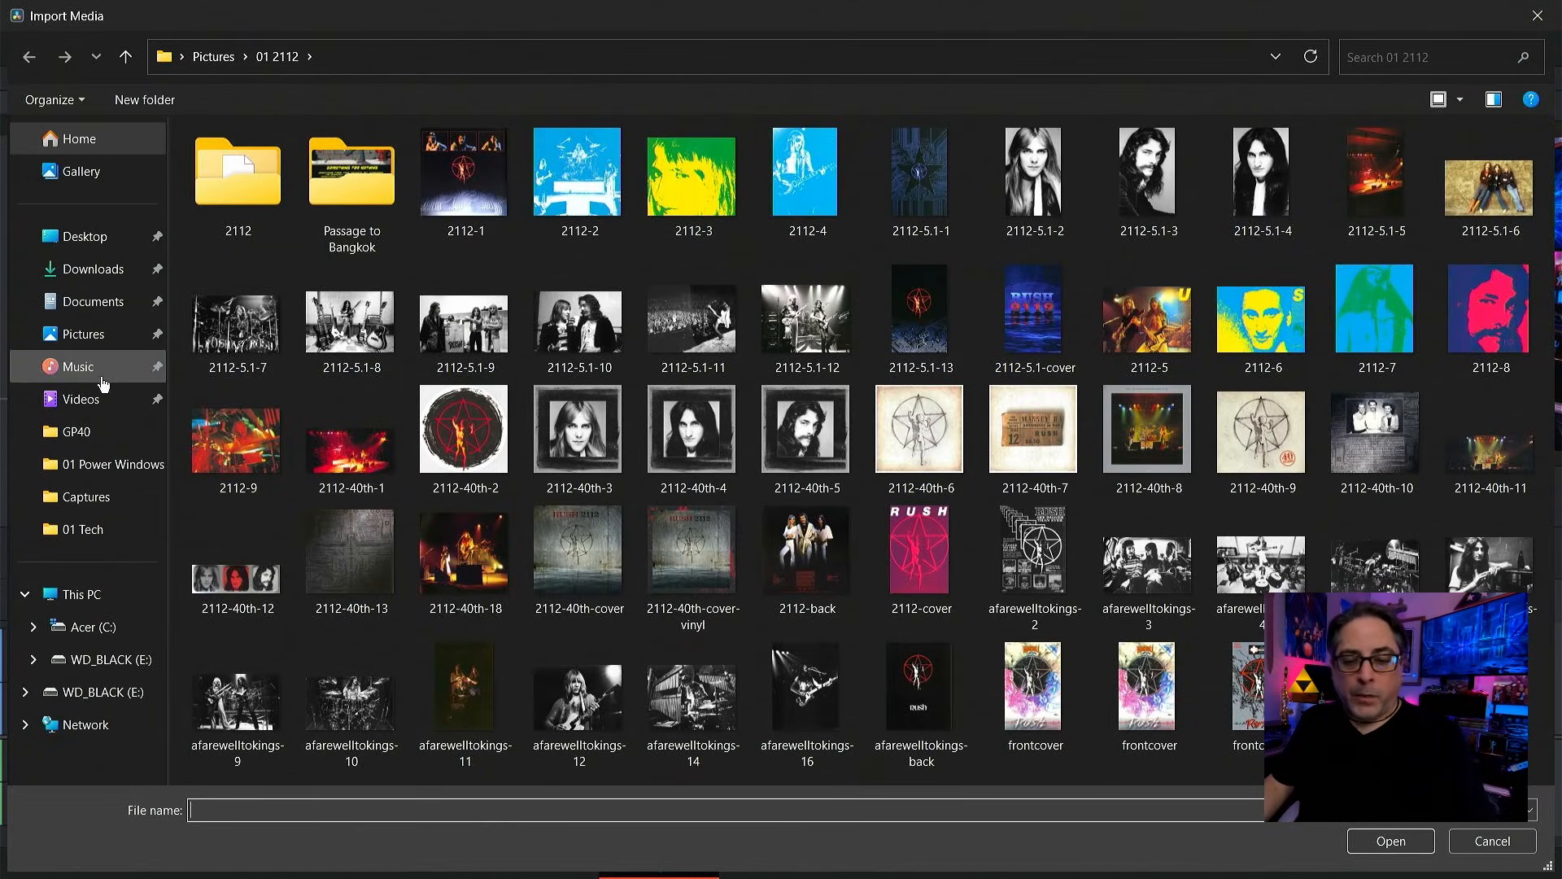
click(78, 367)
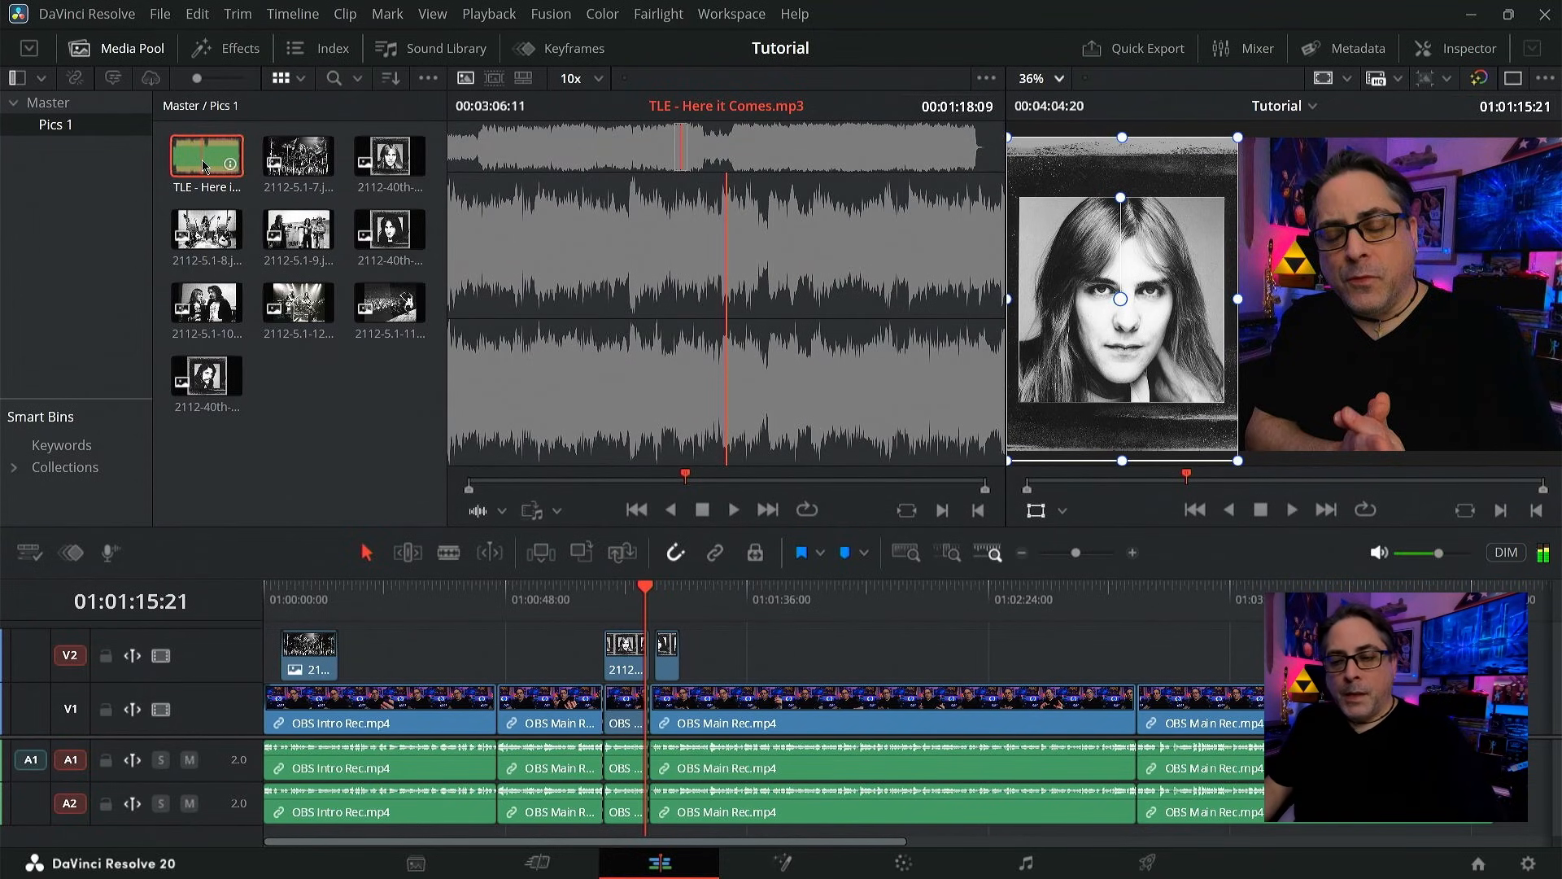
click(204, 166)
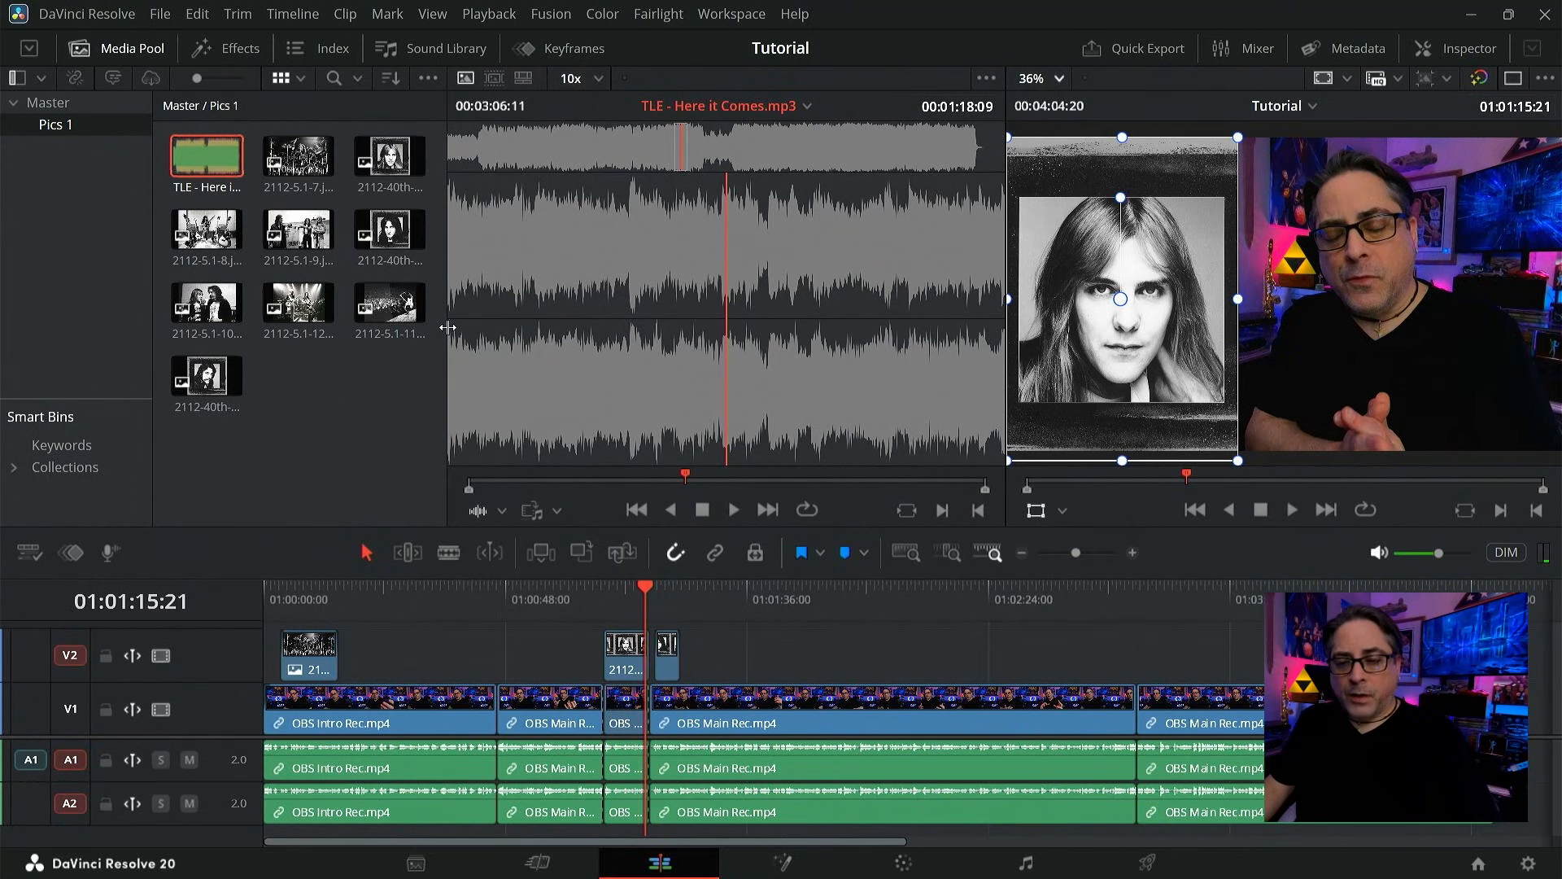
- Load OBS Main Rec.mp4 from the Master bin into the source viewer, switch the viewer to Audio Track and play it briefly
click(135, 49)
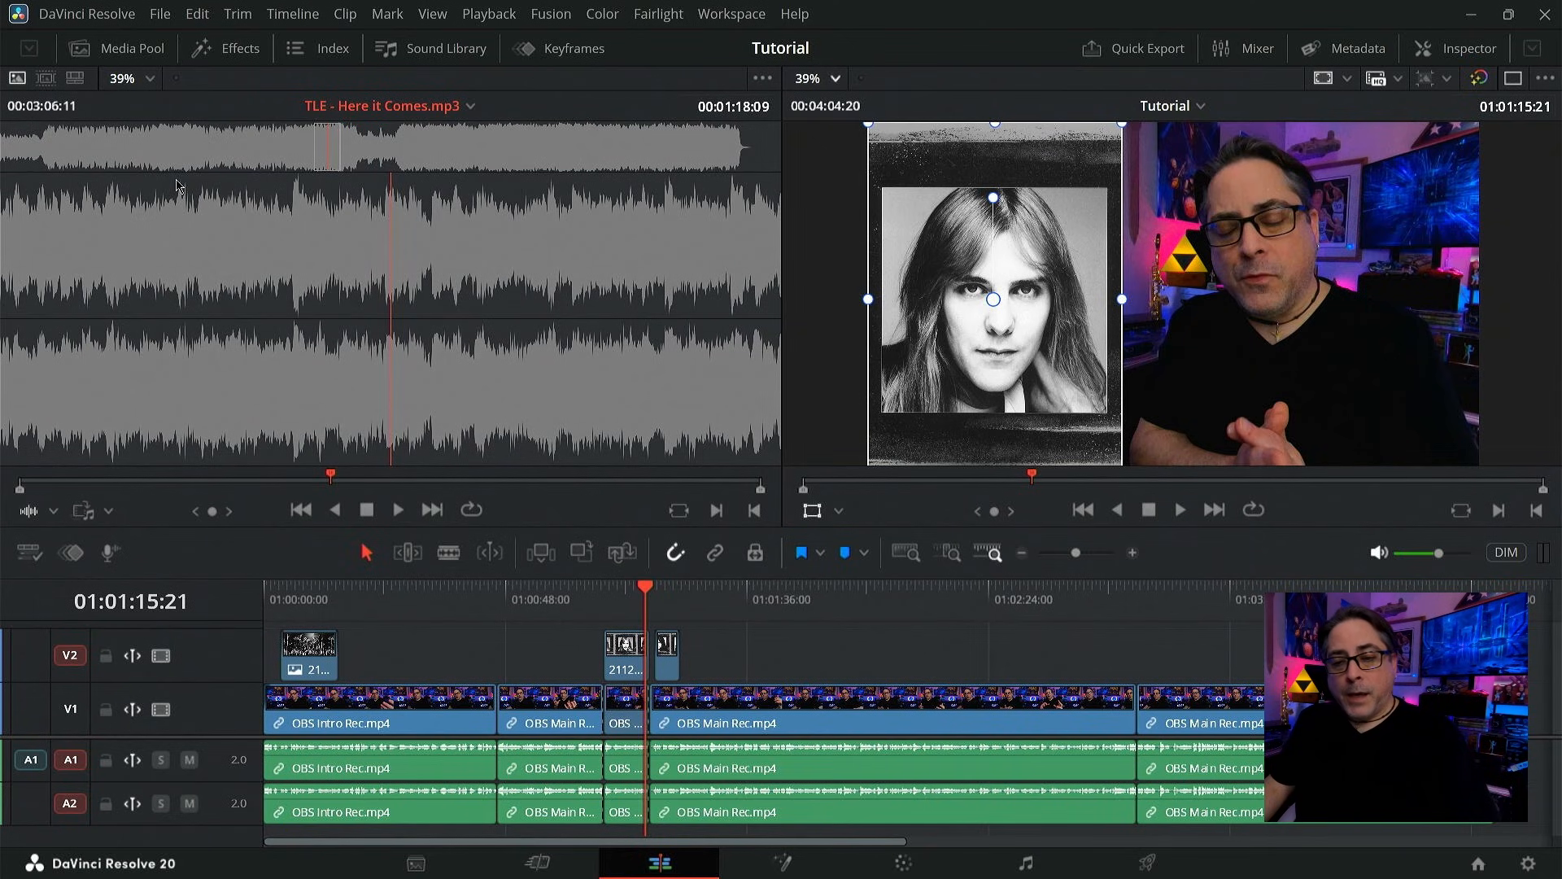
click(114, 45)
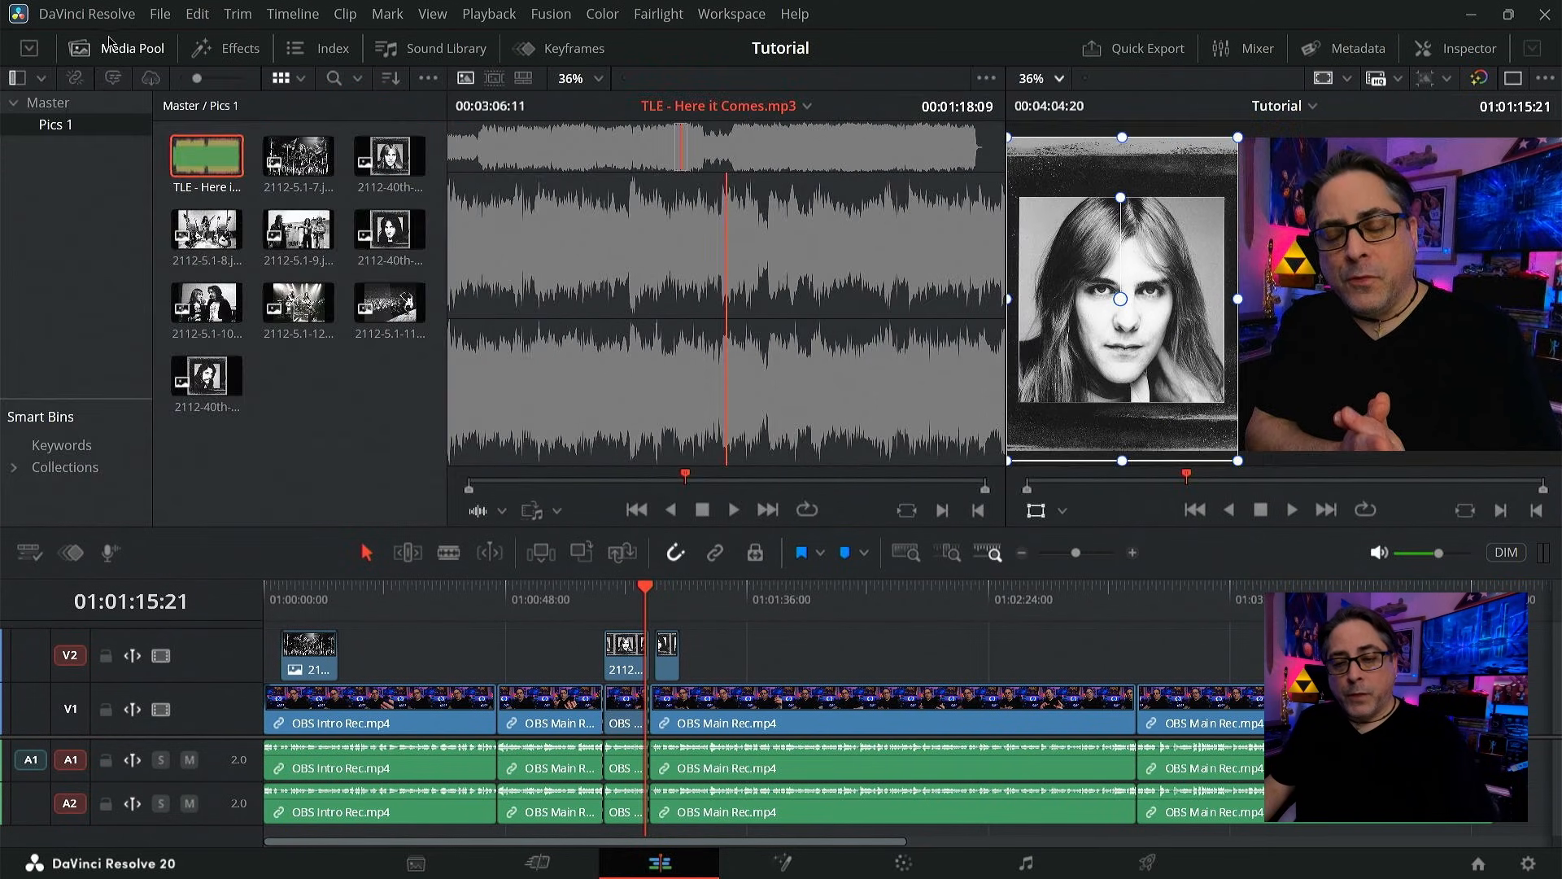
click(79, 111)
click(388, 155)
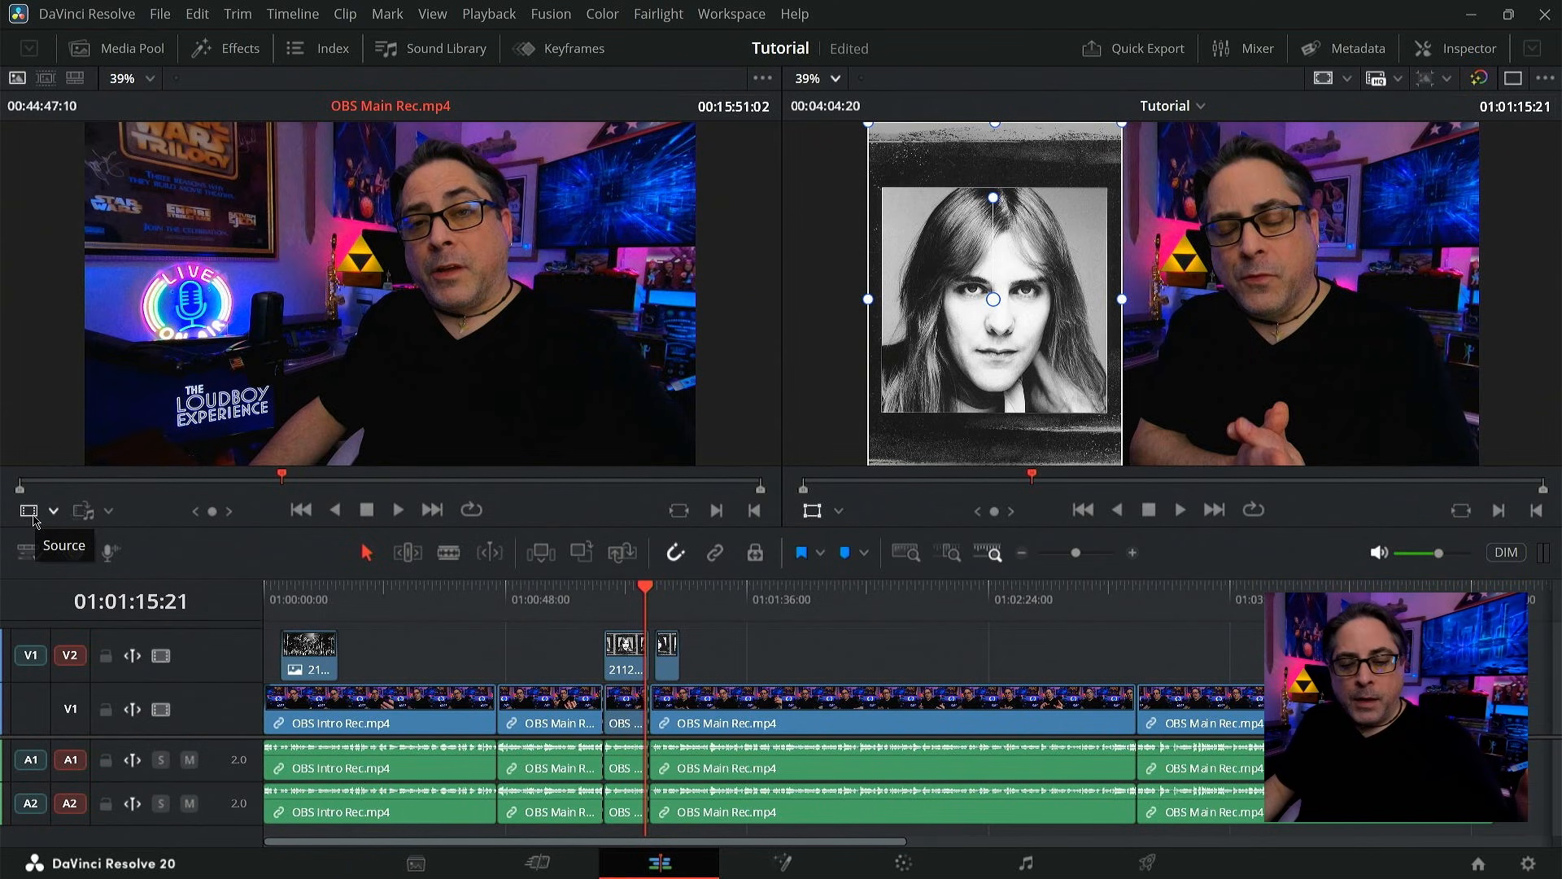
click(53, 513)
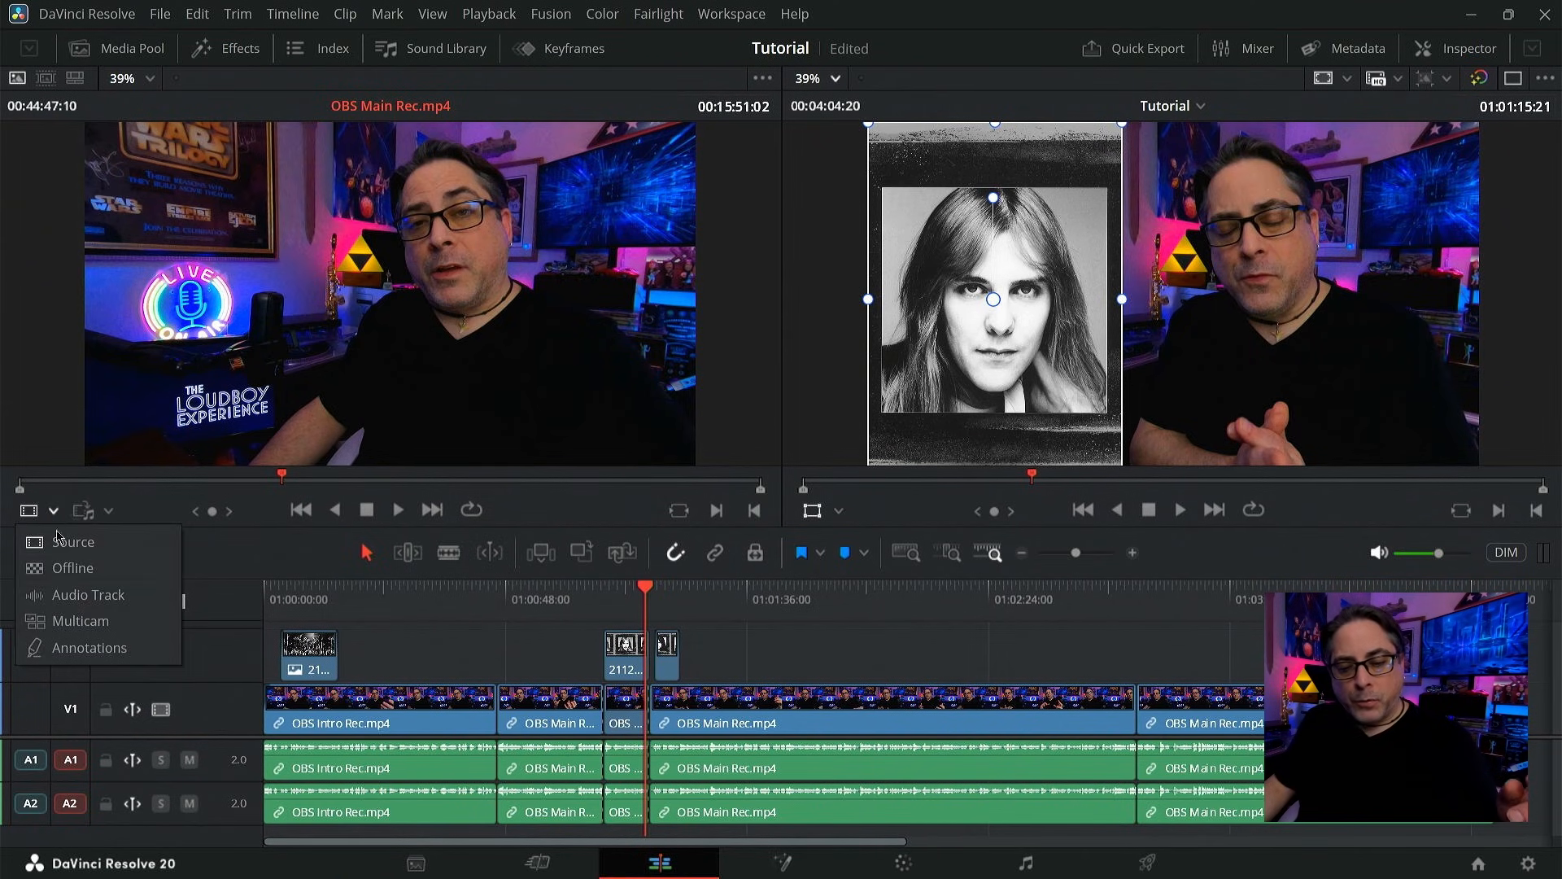
click(70, 595)
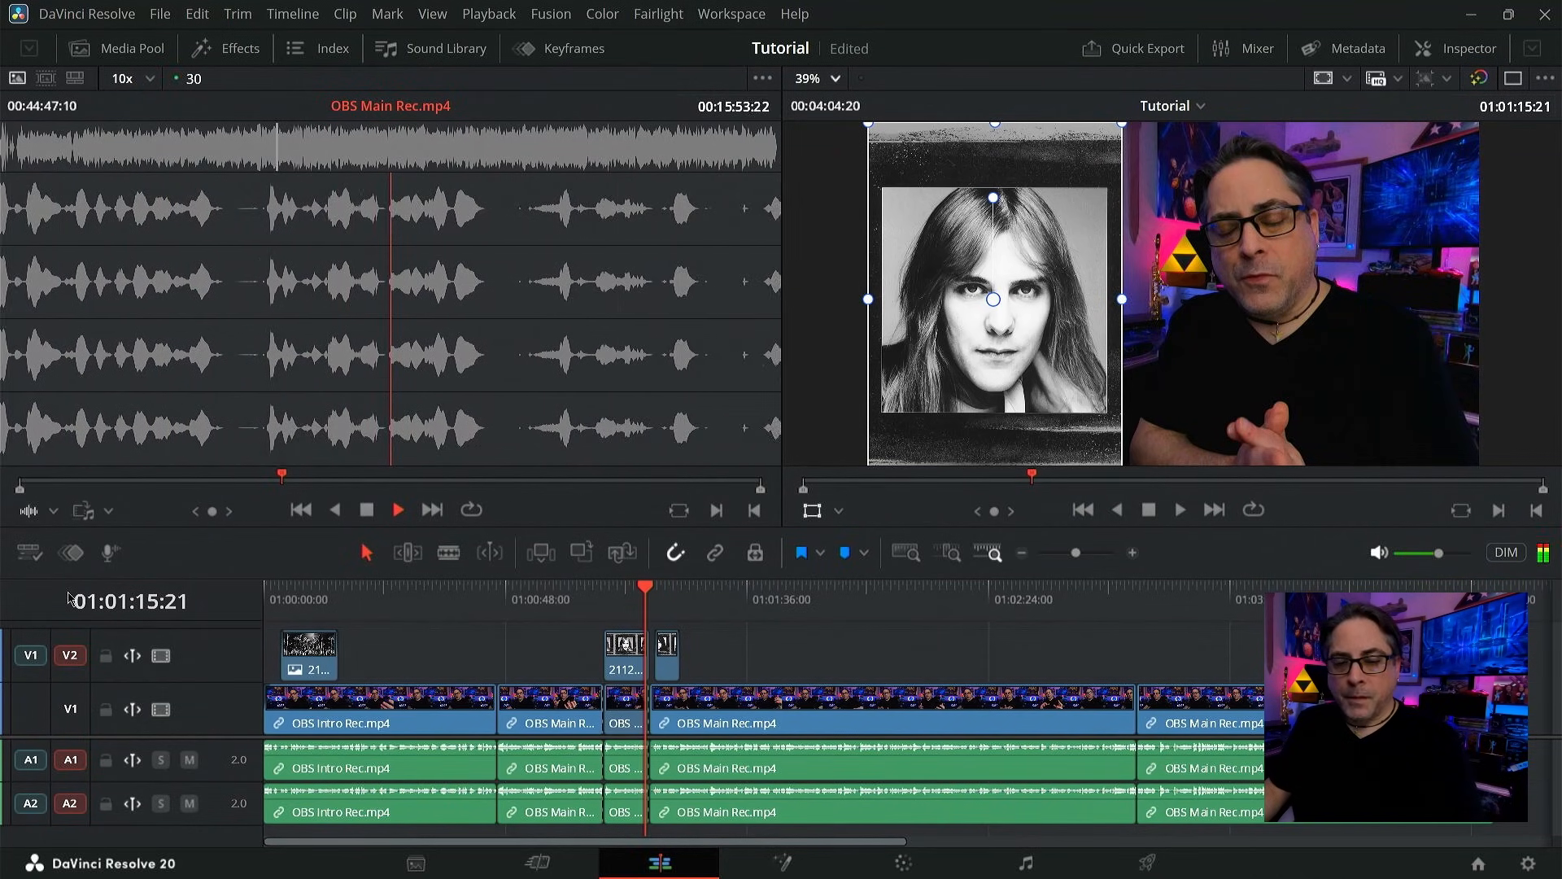
key(space)
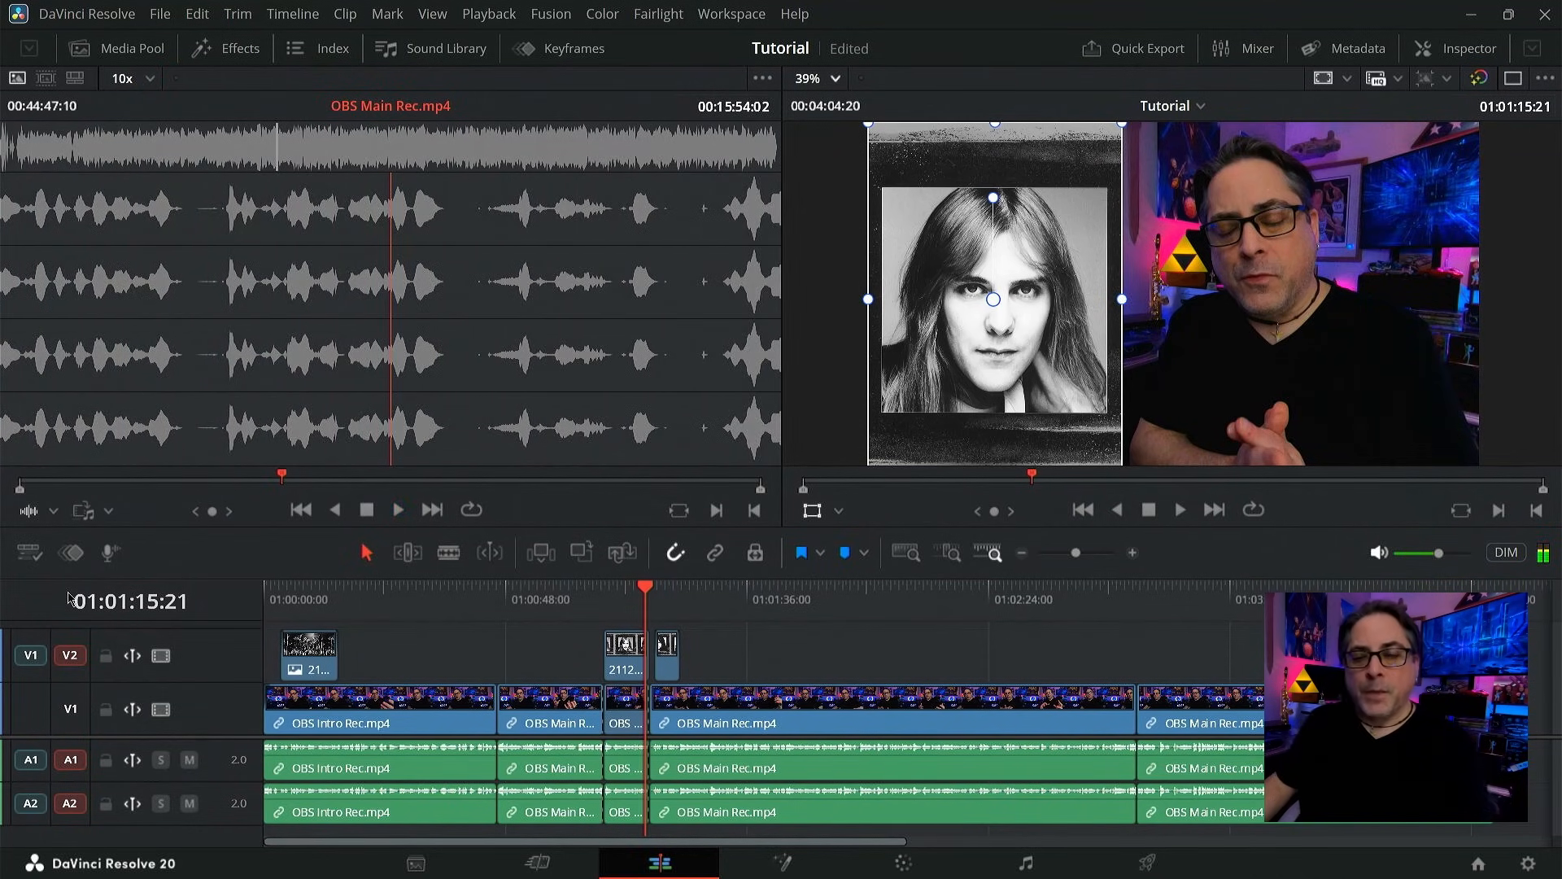
- Open the Pics 1 bin and load TLE - Here it Comes.mp3 back into the source viewer
click(131, 48)
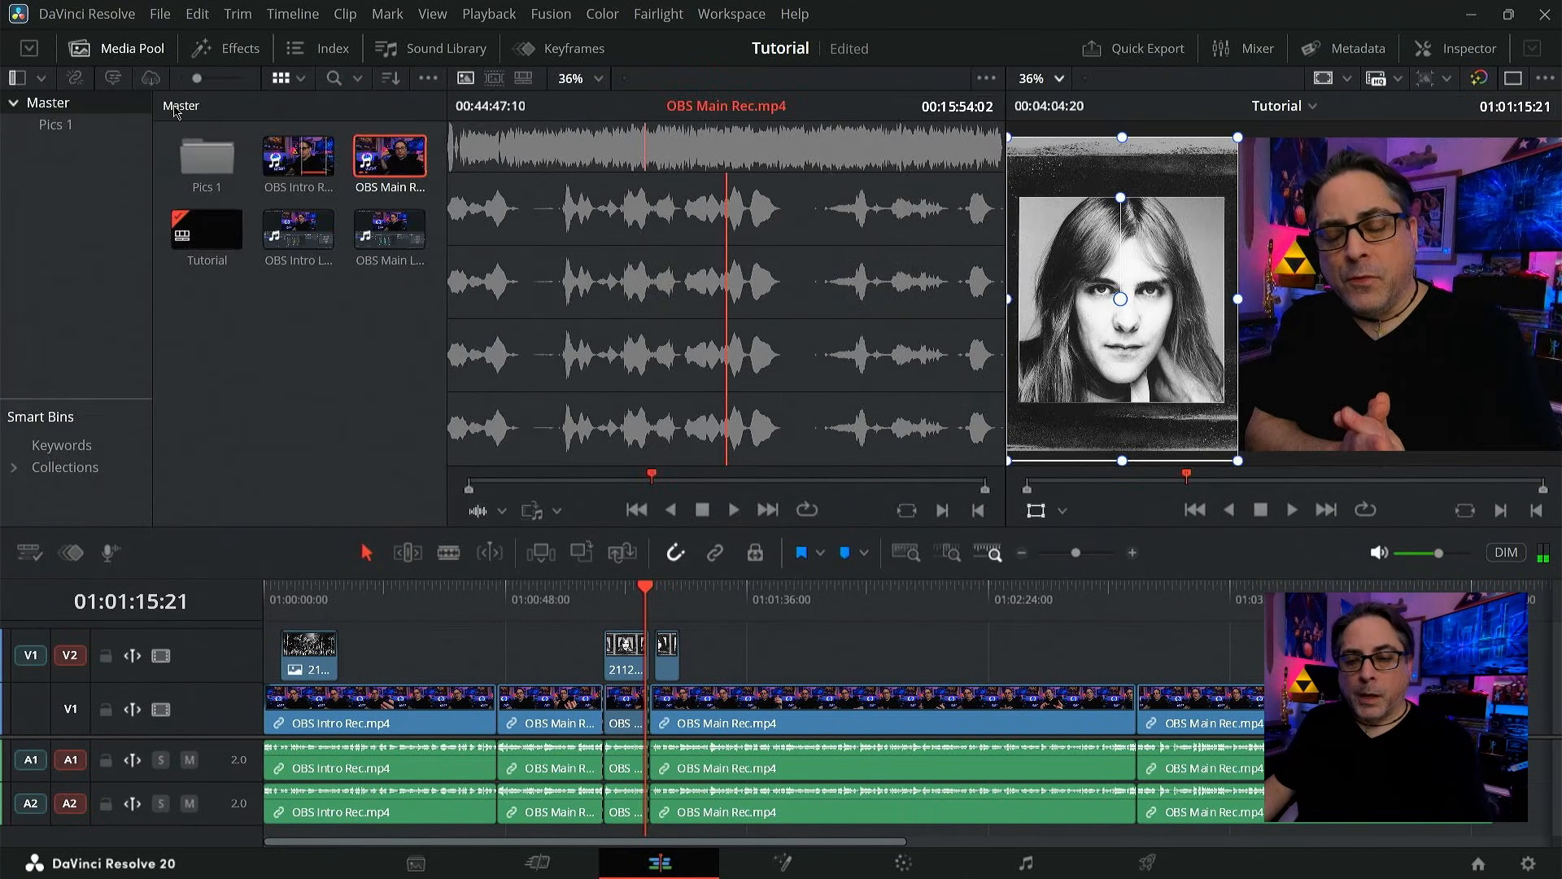
double_click(221, 141)
click(229, 373)
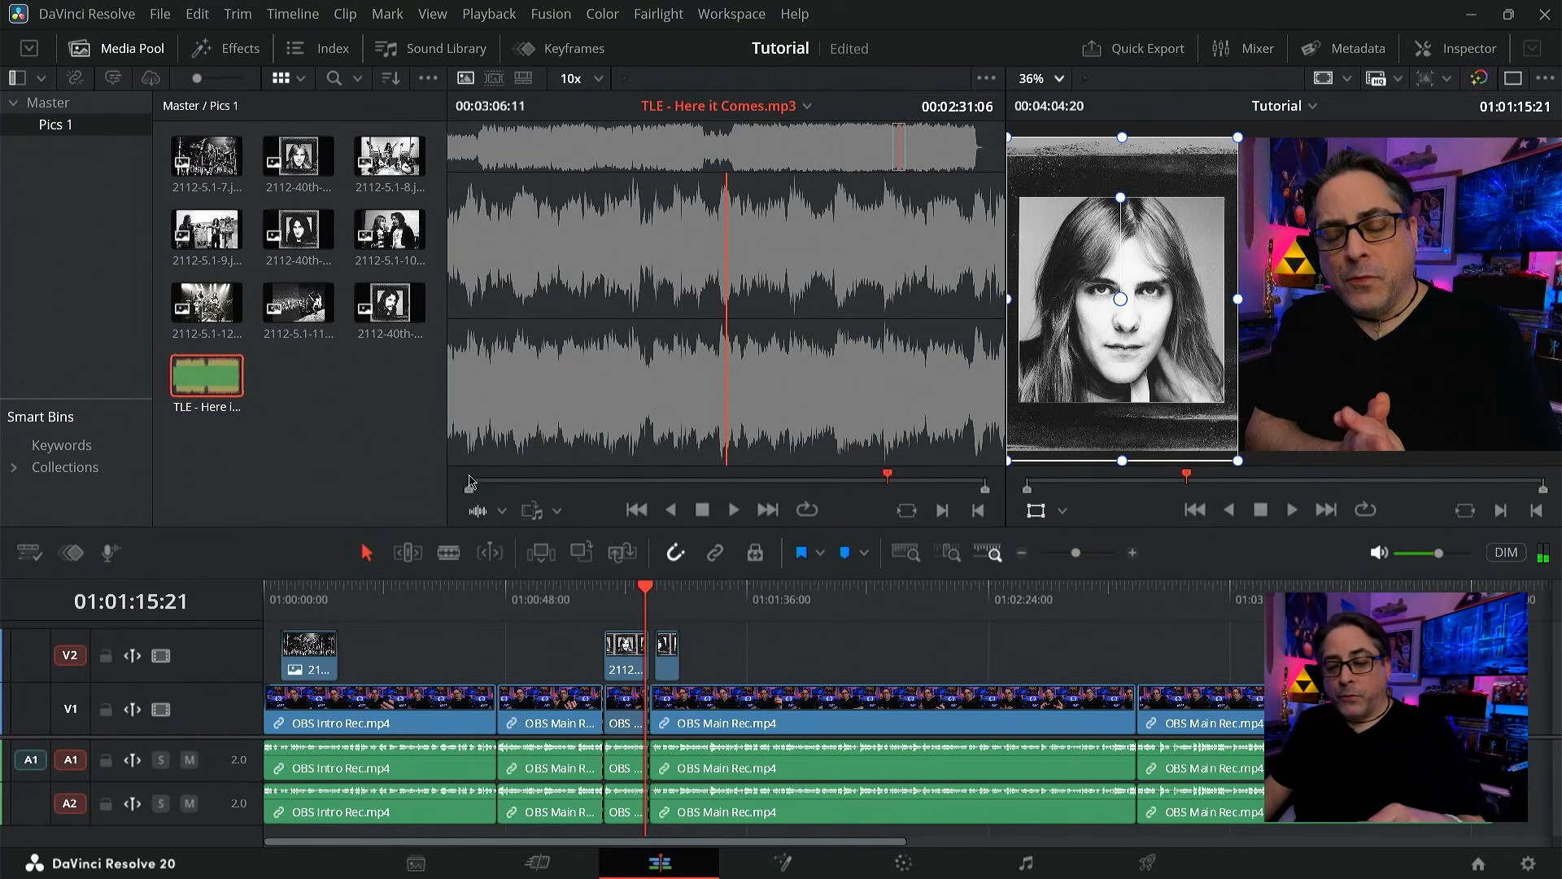
- Hide the media pool and compare the music track in the source viewer's Source and Audio Track modes, ending on Audio Track
click(136, 47)
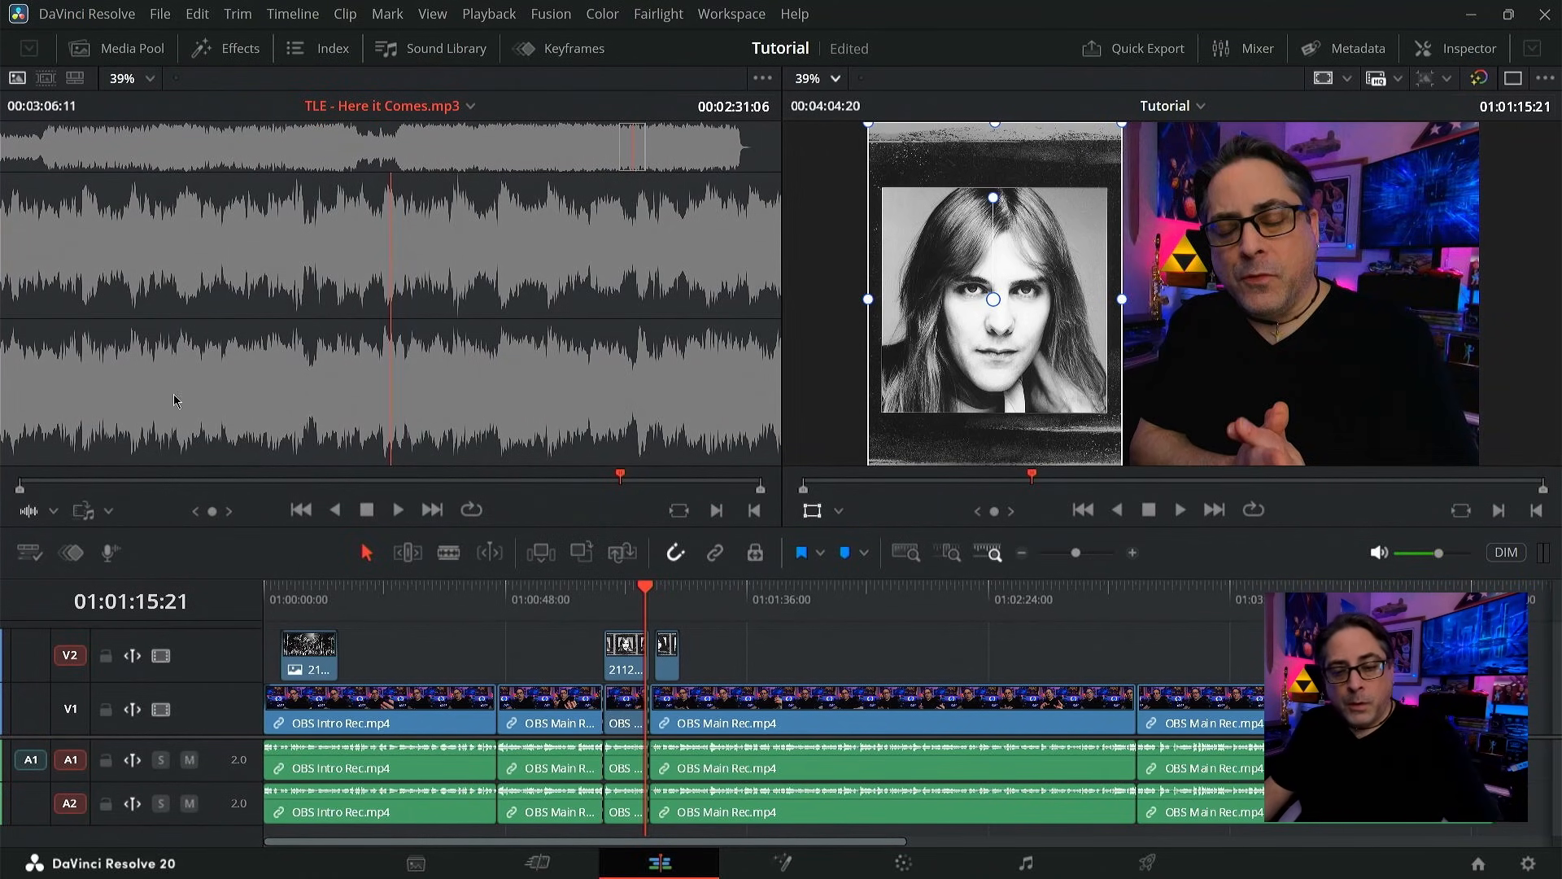
click(53, 513)
click(57, 541)
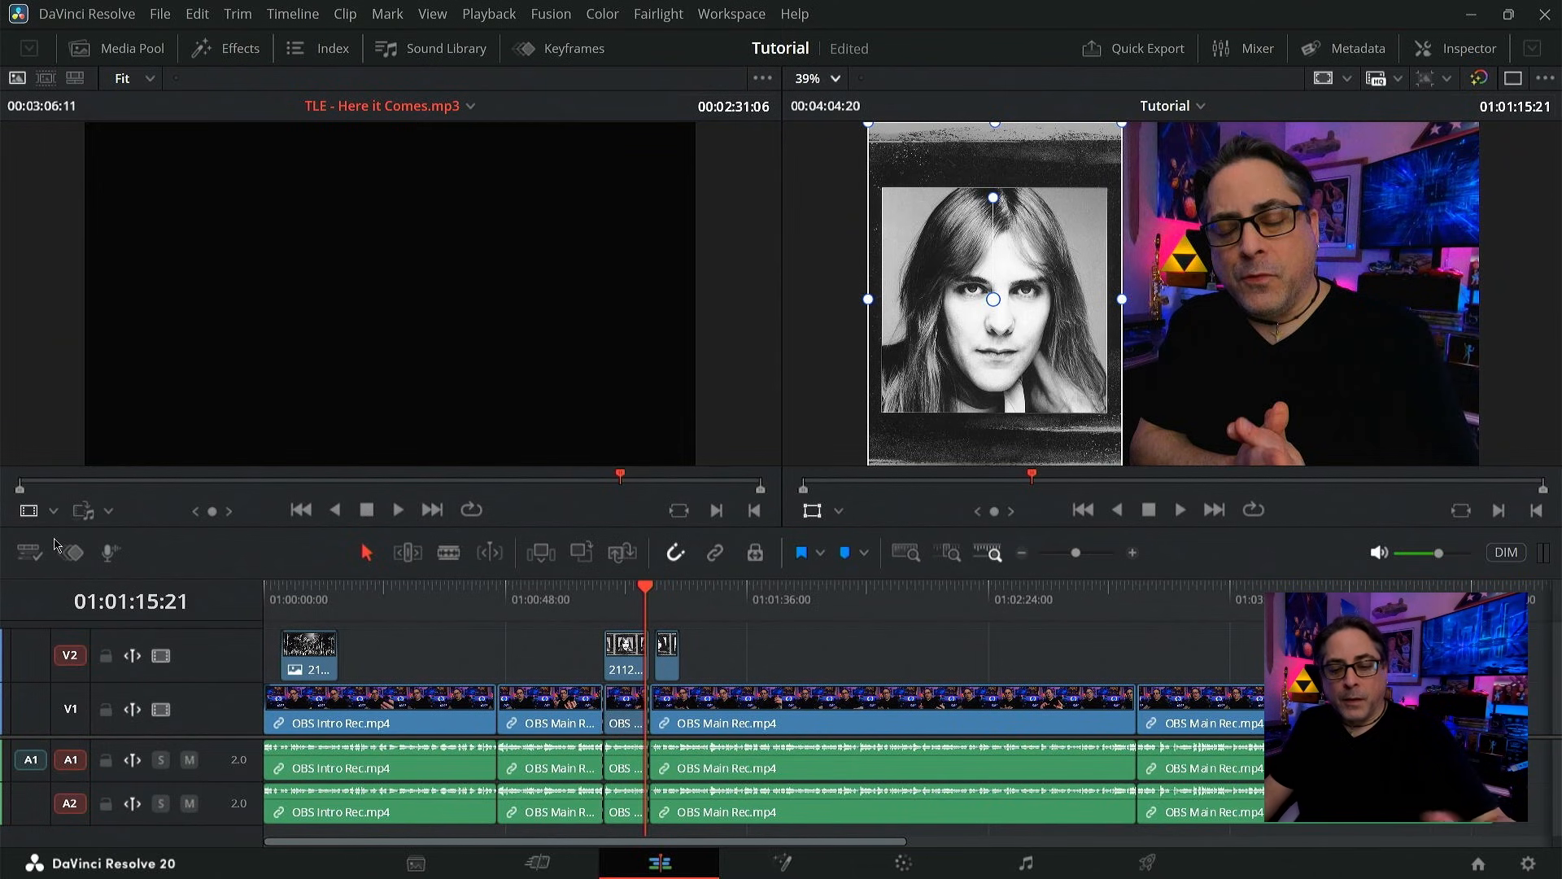
click(55, 512)
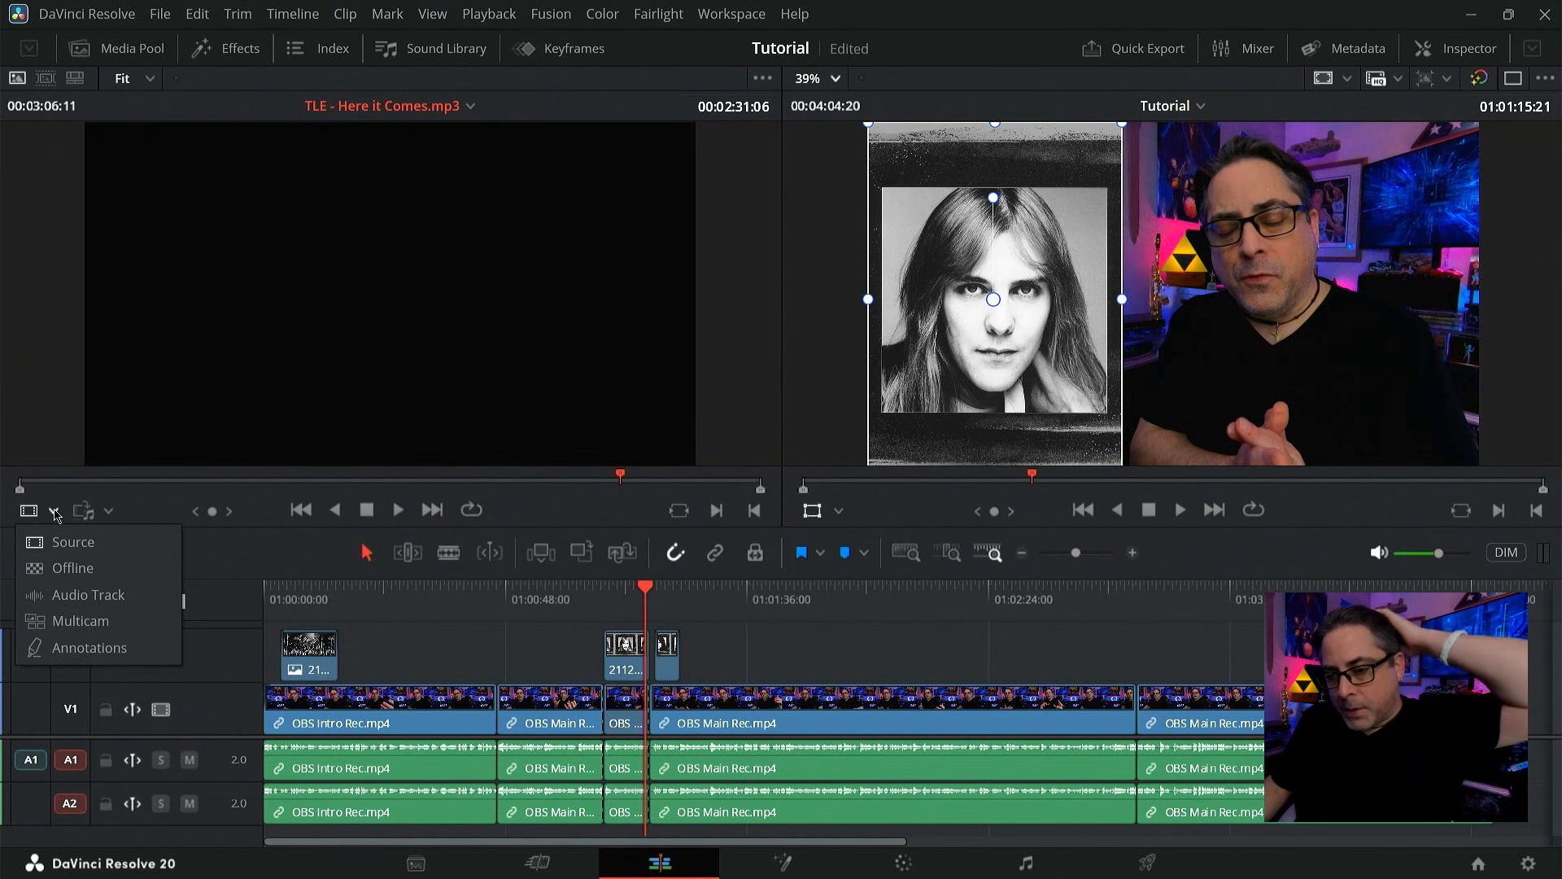
click(86, 595)
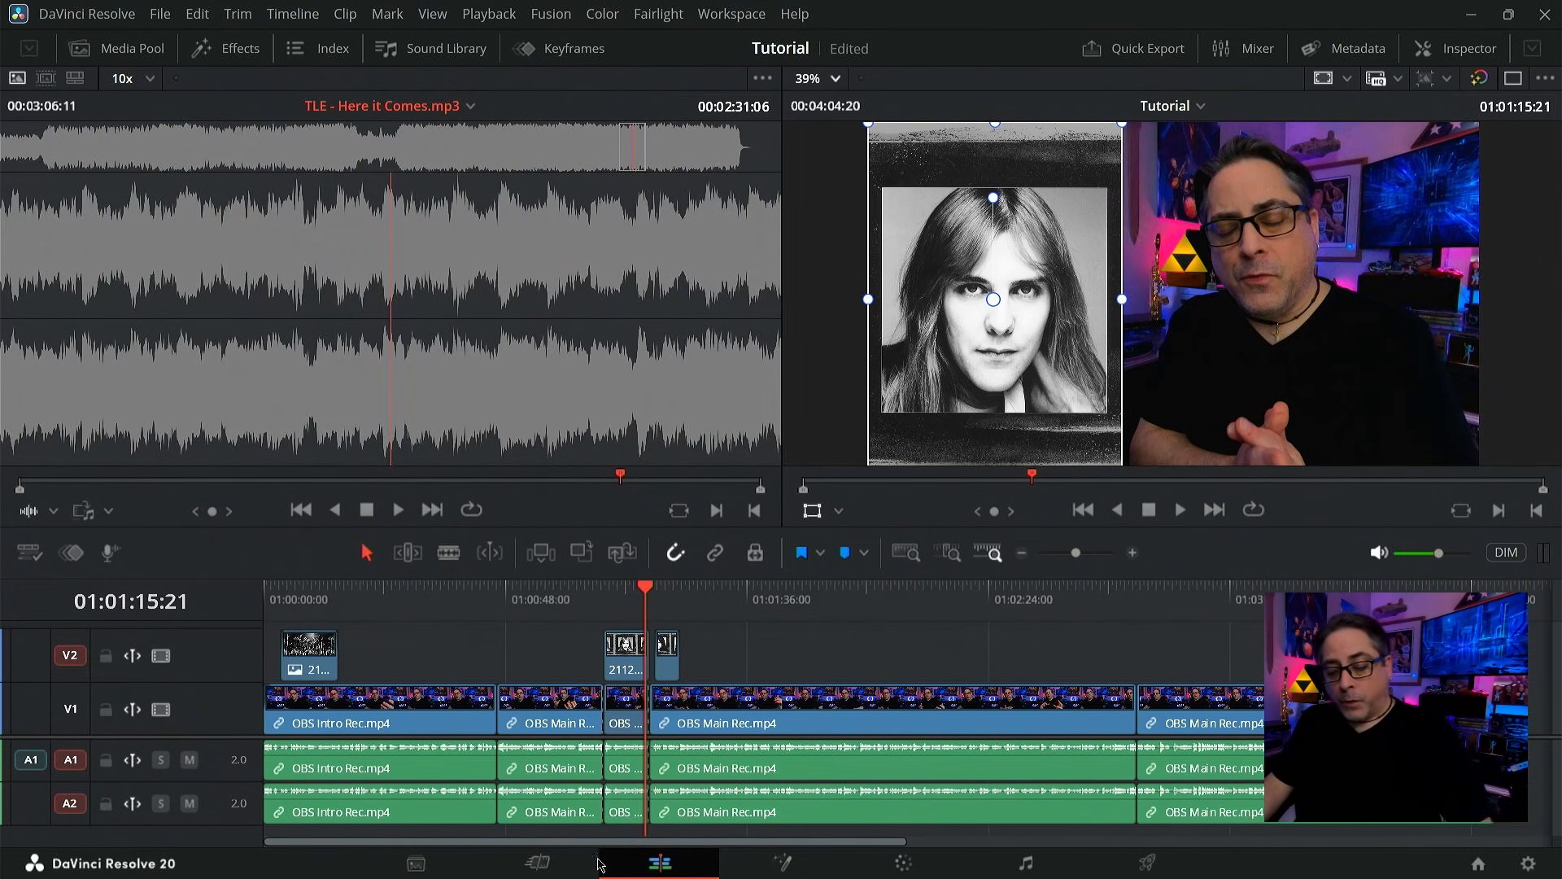
- Load TLE - Here it Comes.mp3 in the Cut page viewer and audition its opening seconds, playing from about 00:00:07
click(538, 863)
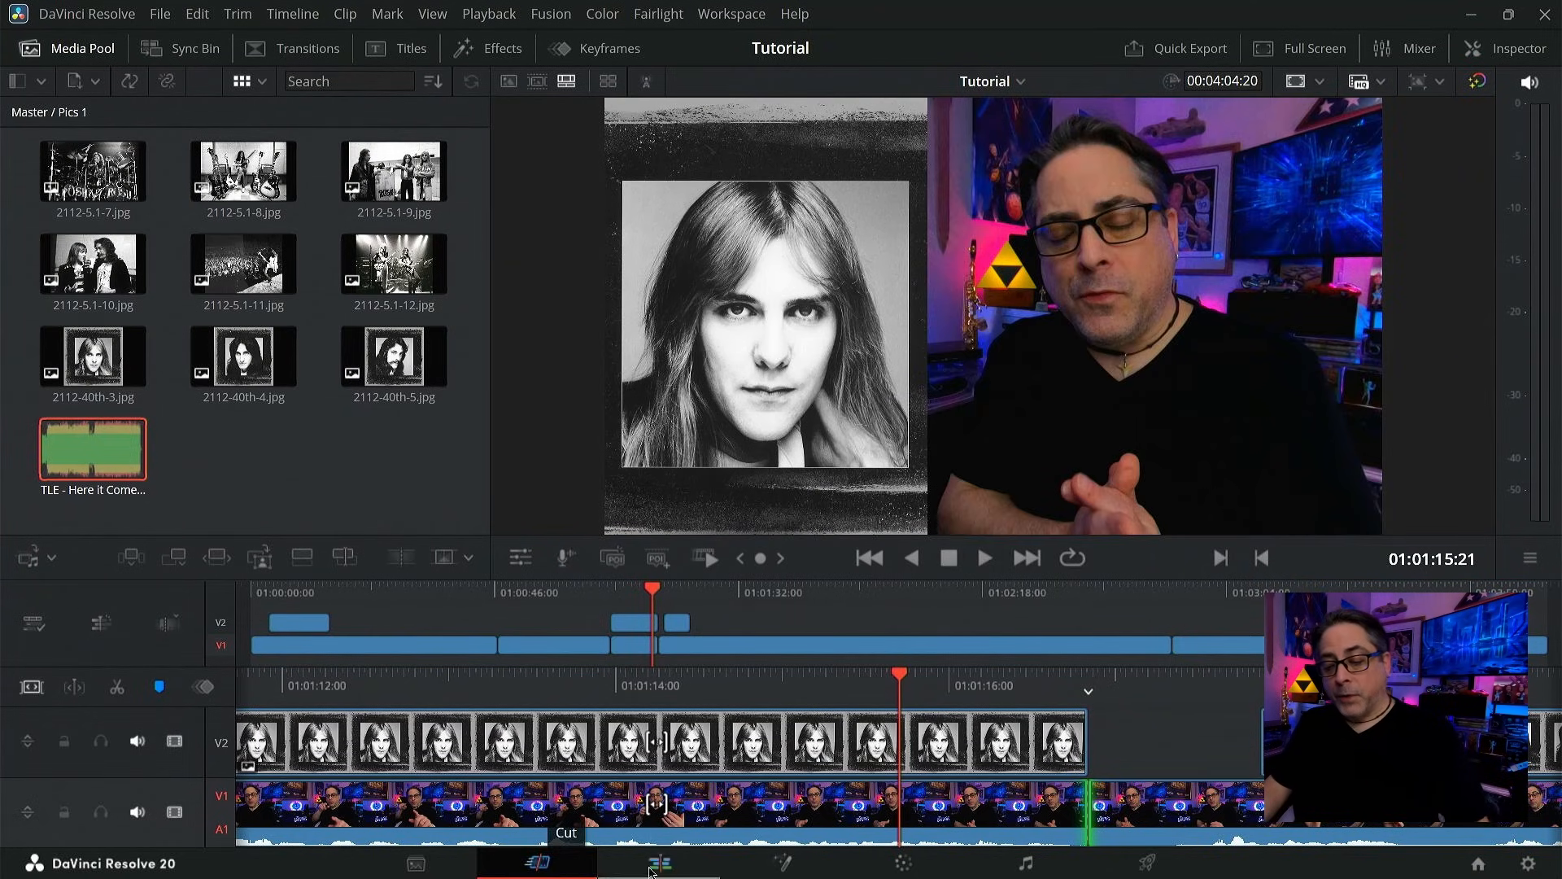
click(80, 449)
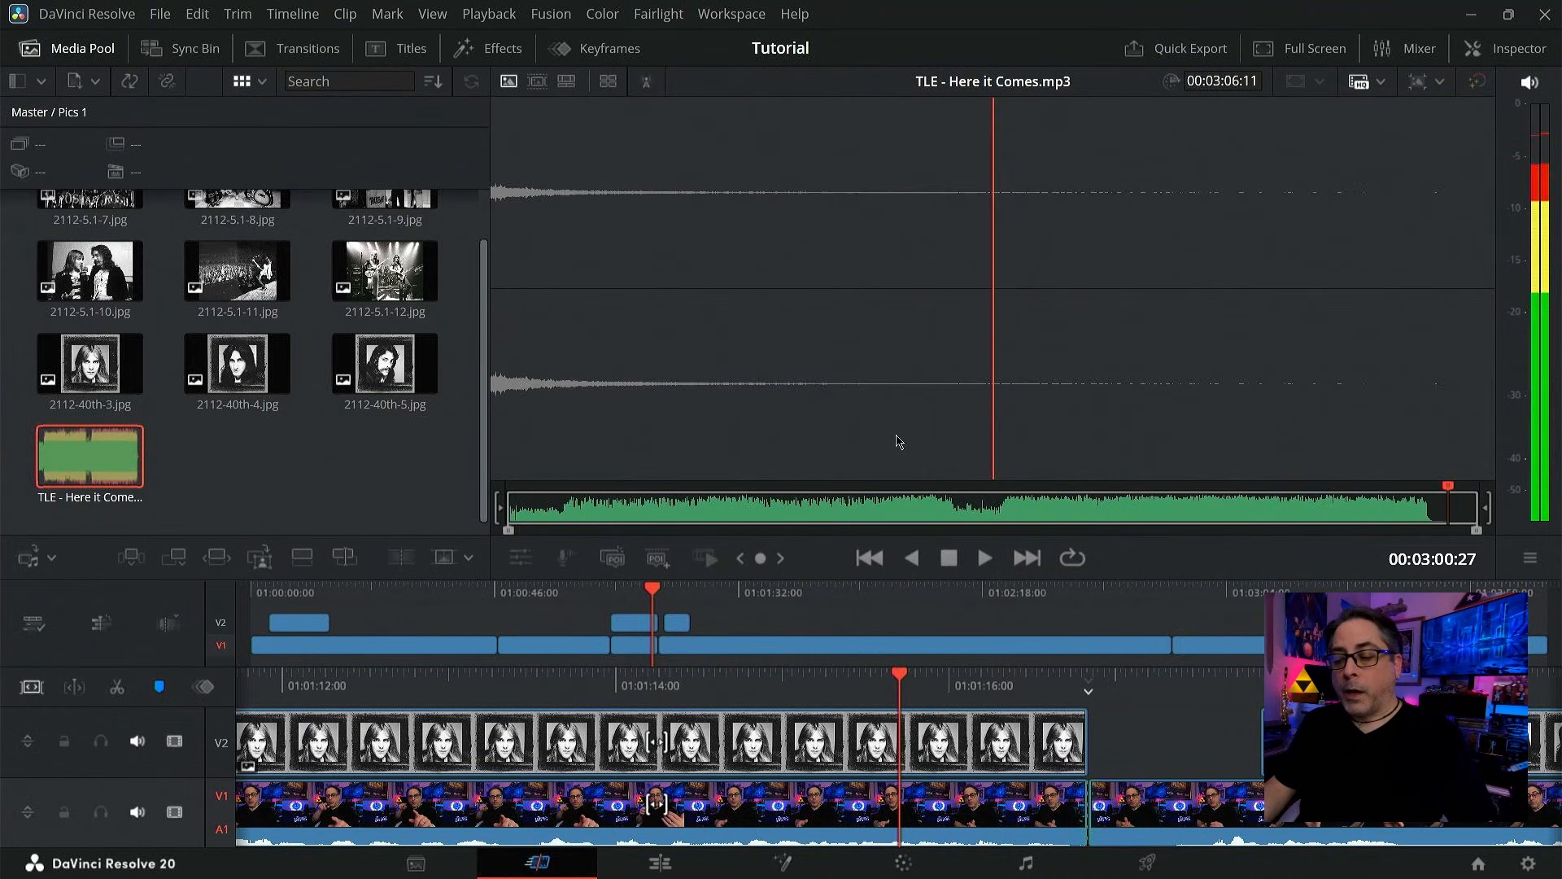
click(576, 515)
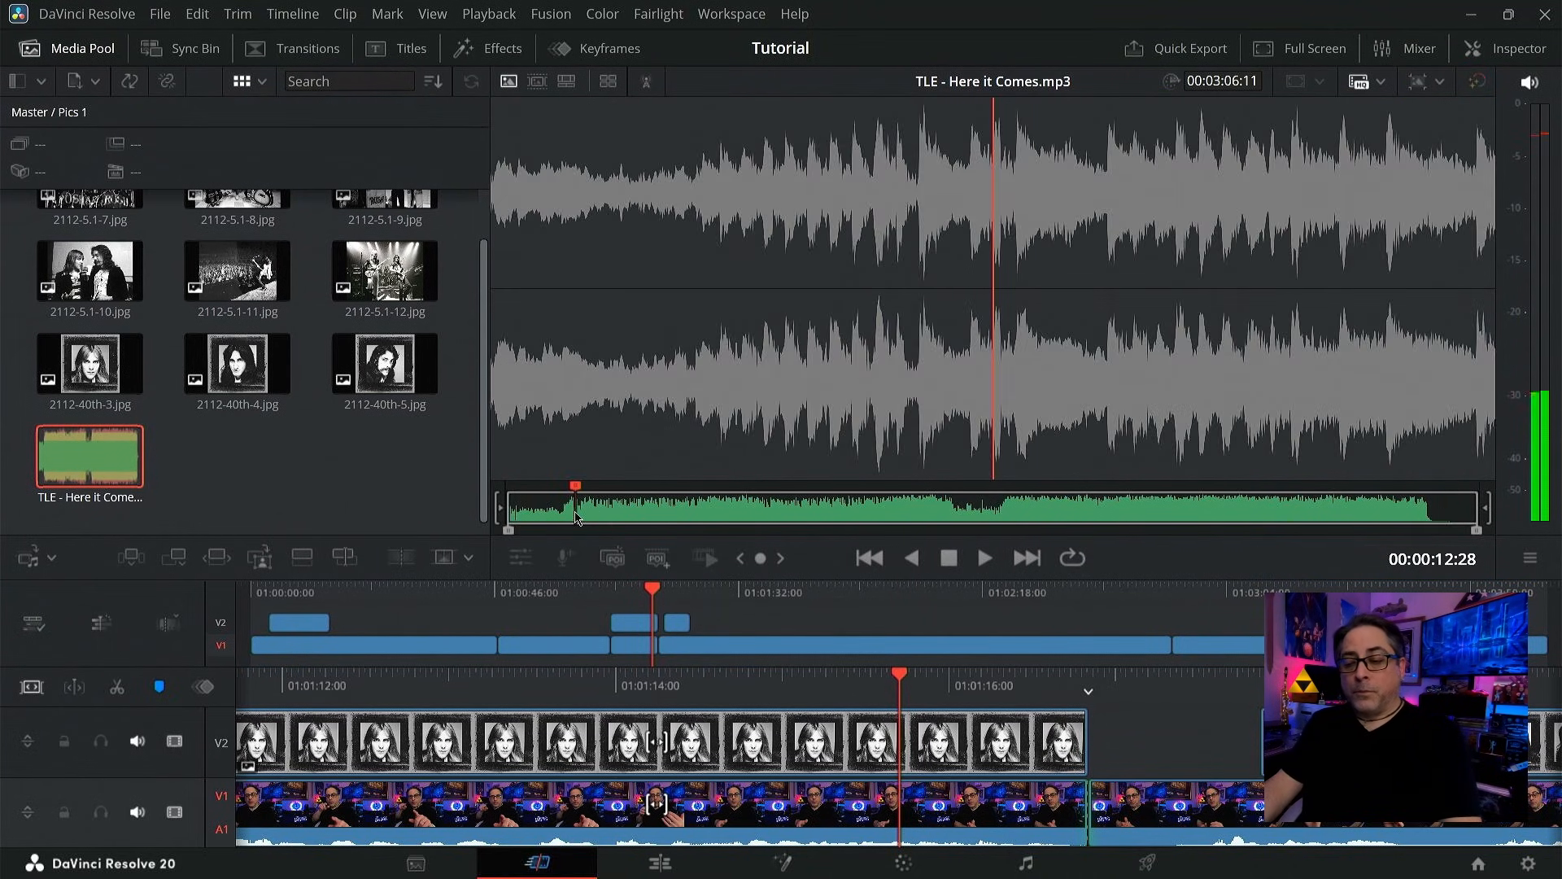
click(547, 515)
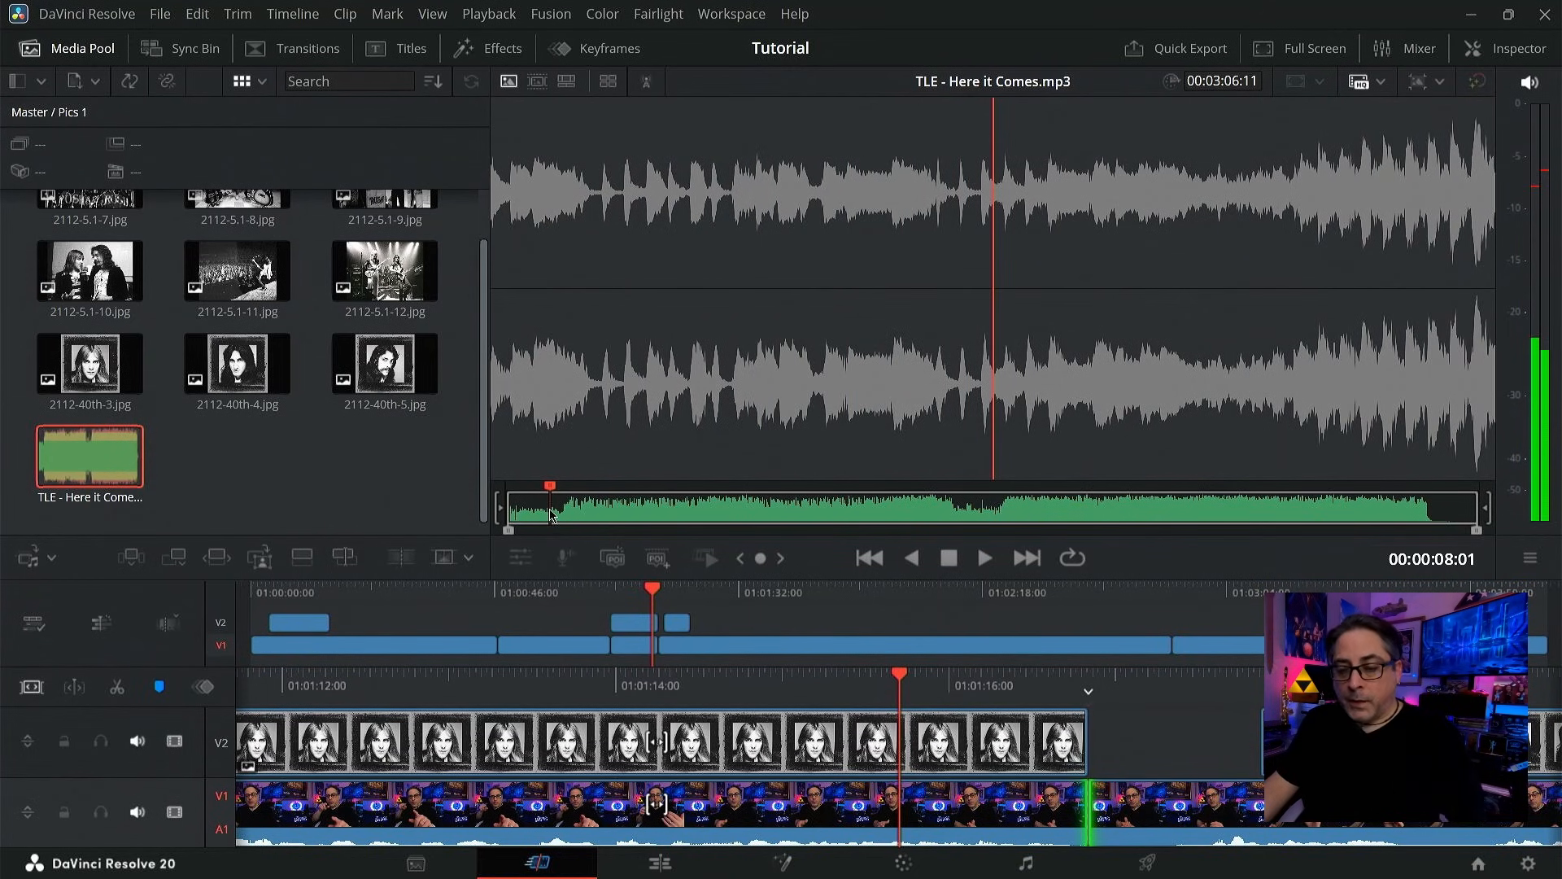
click(542, 514)
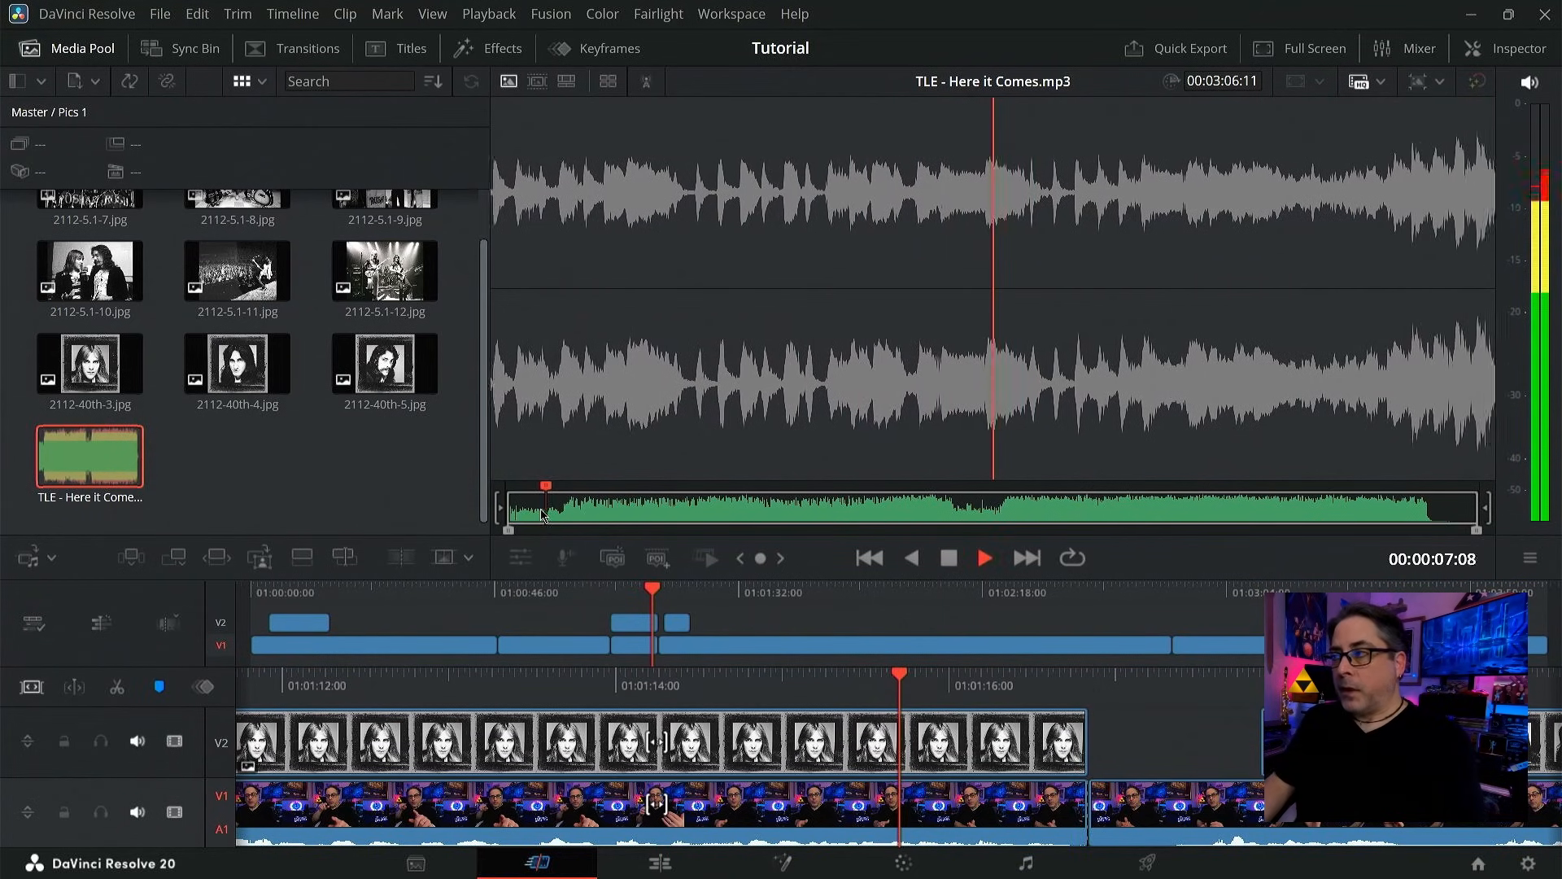
key(space)
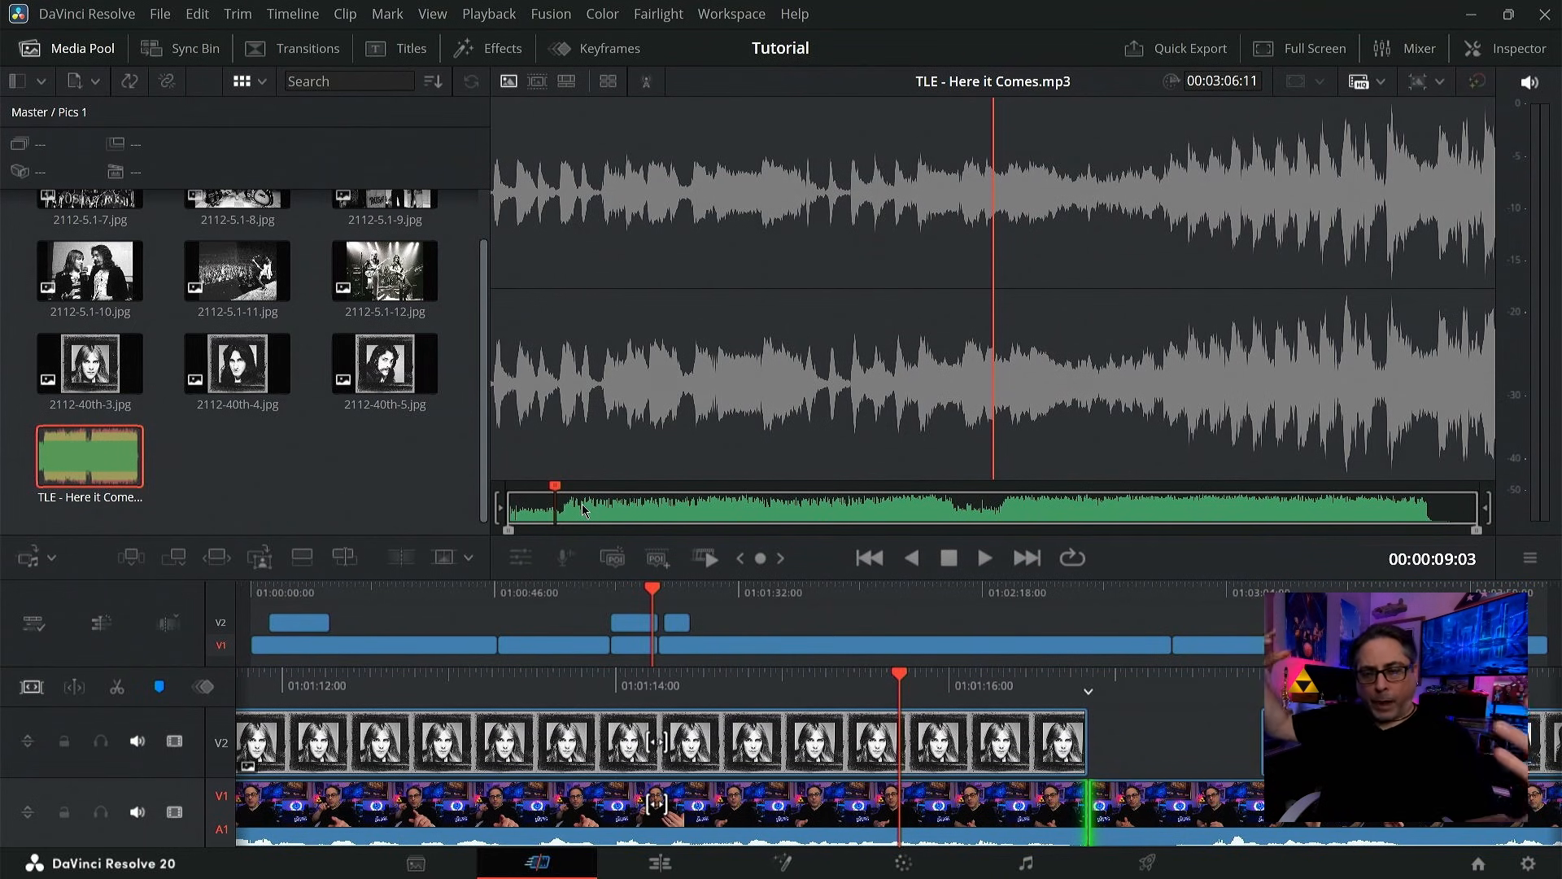
- Set the music track's In point at 00:00:12:07, and jog its playhead to 00:00:58:21
drag(561, 508, 571, 508)
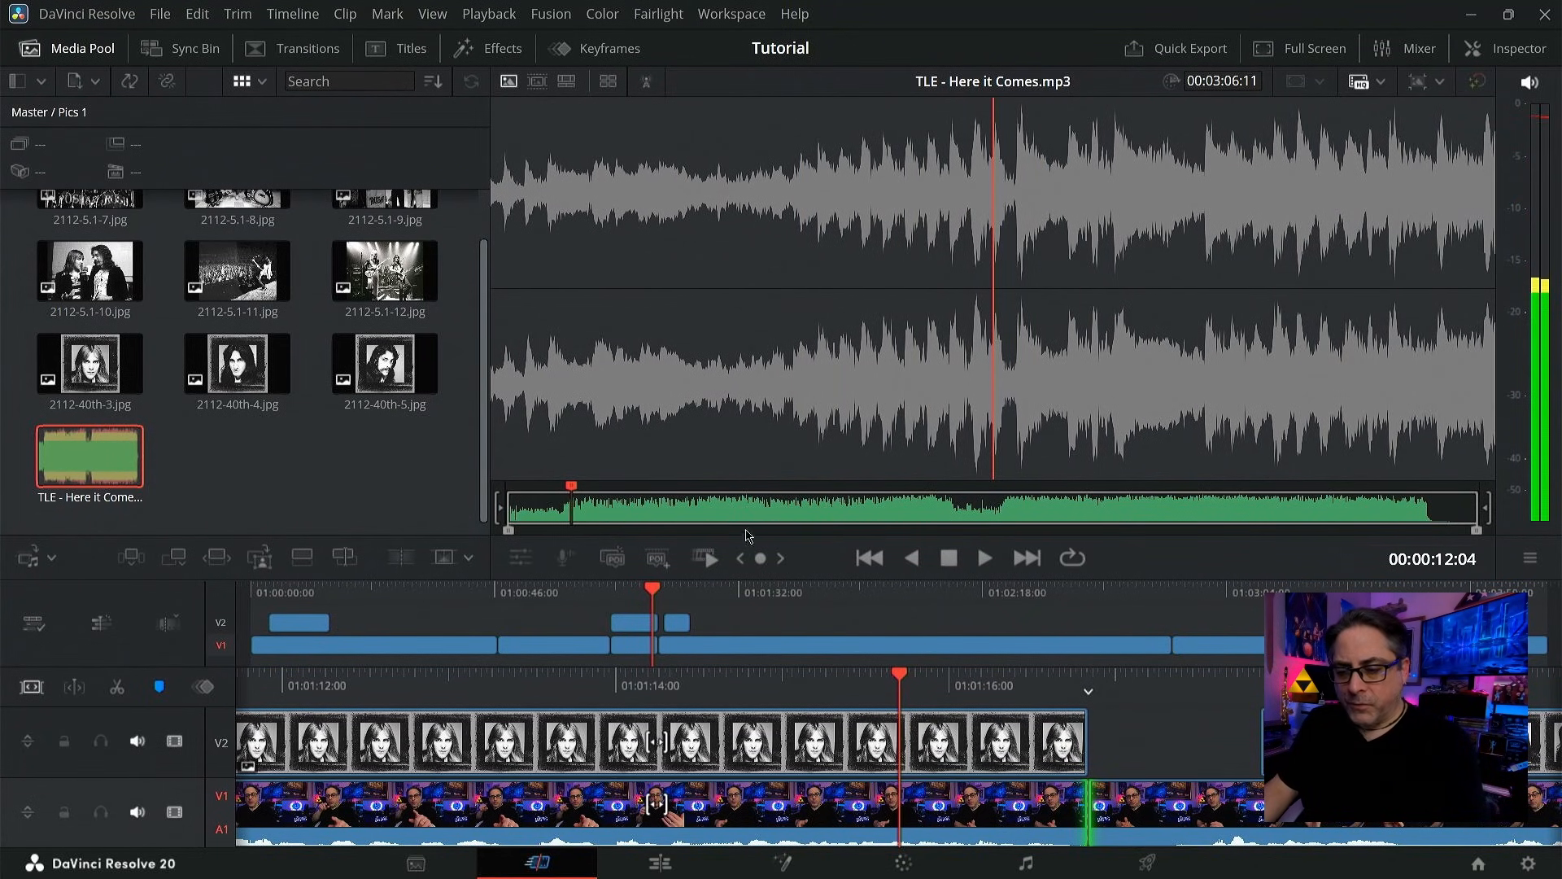
drag(760, 558, 762, 559)
key(i)
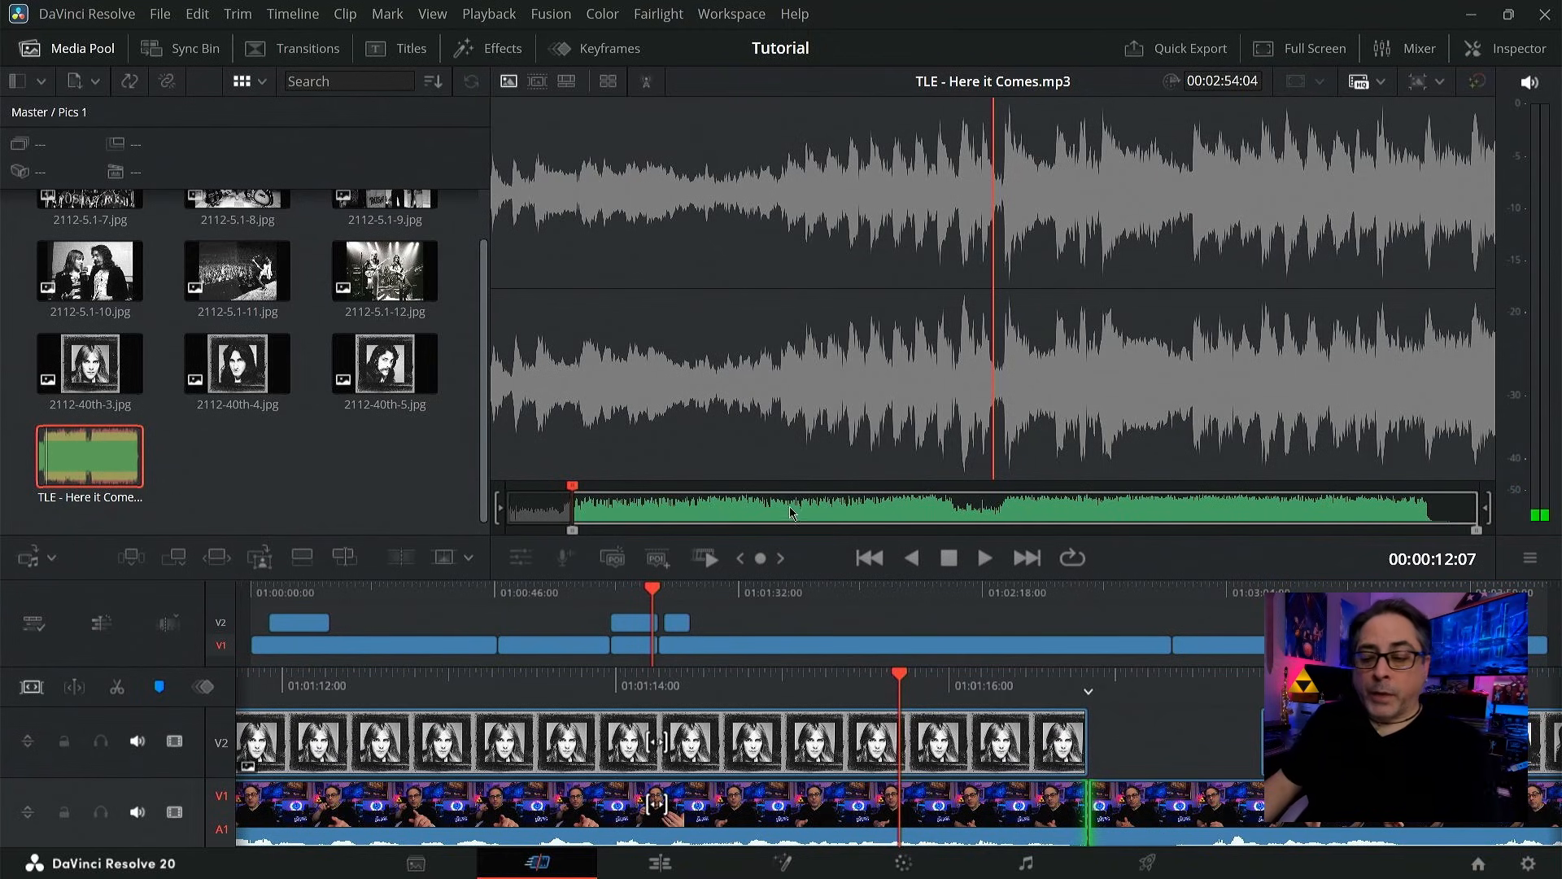
drag(791, 513, 817, 518)
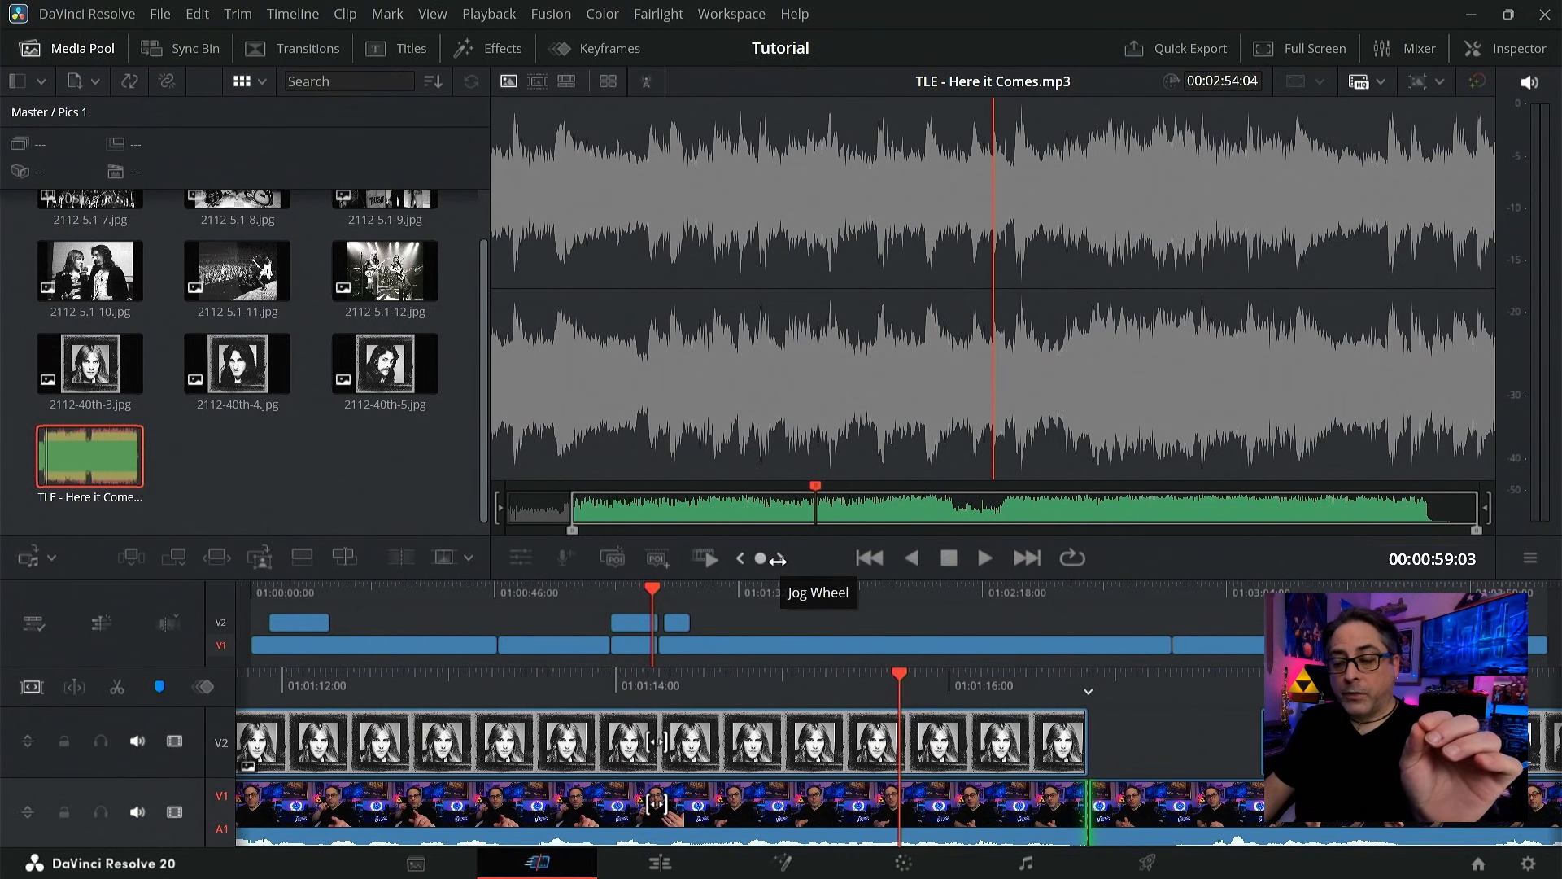
drag(760, 558, 749, 558)
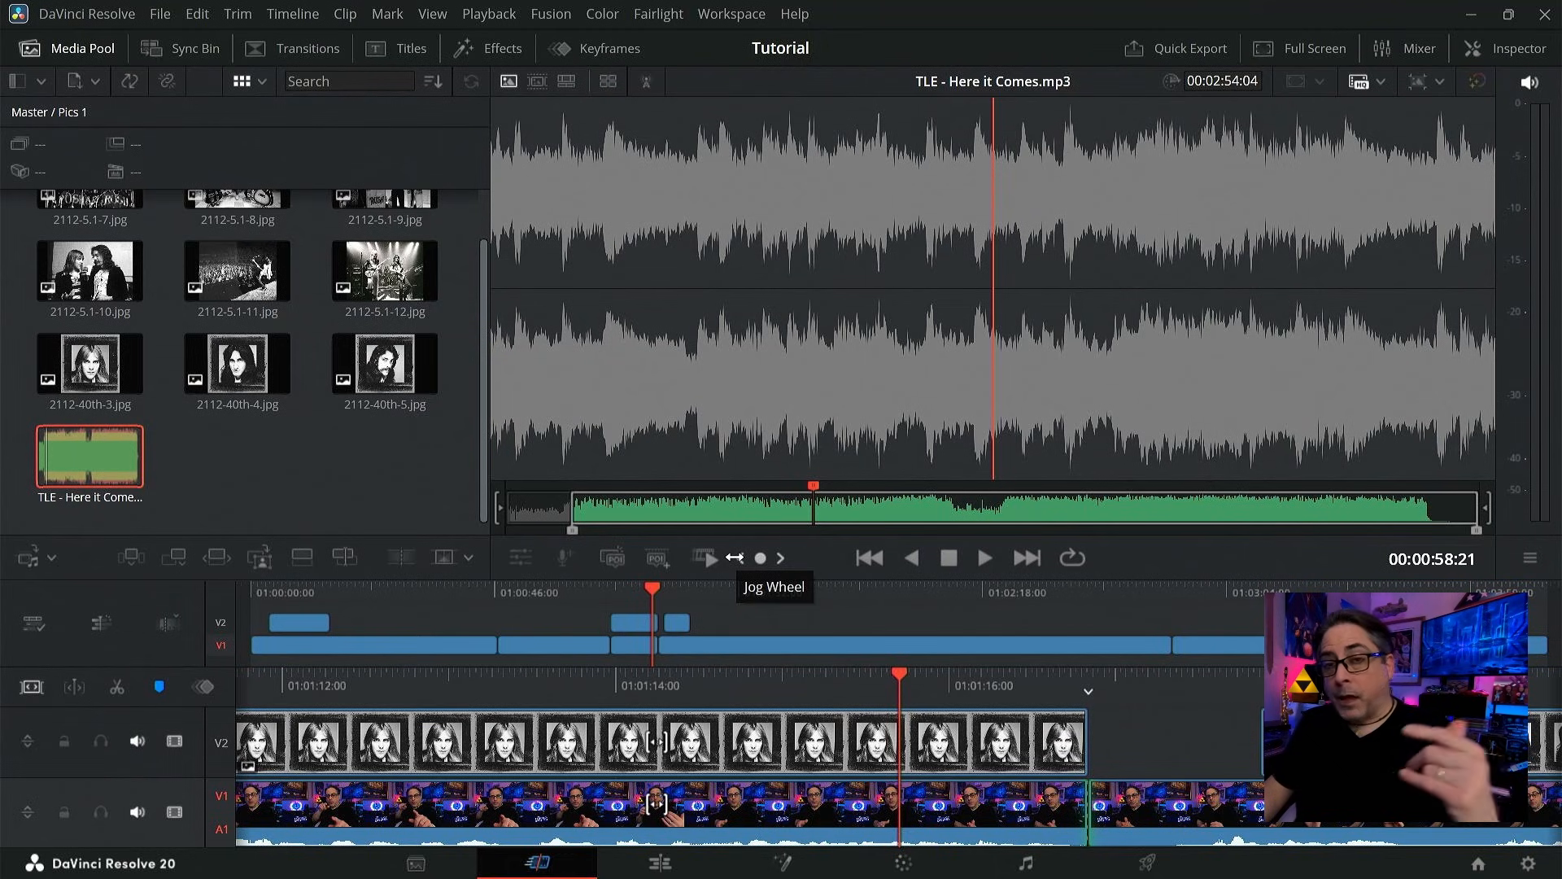
- Return to the Edit page and move the timeline playhead to 01:00:00:00
click(660, 862)
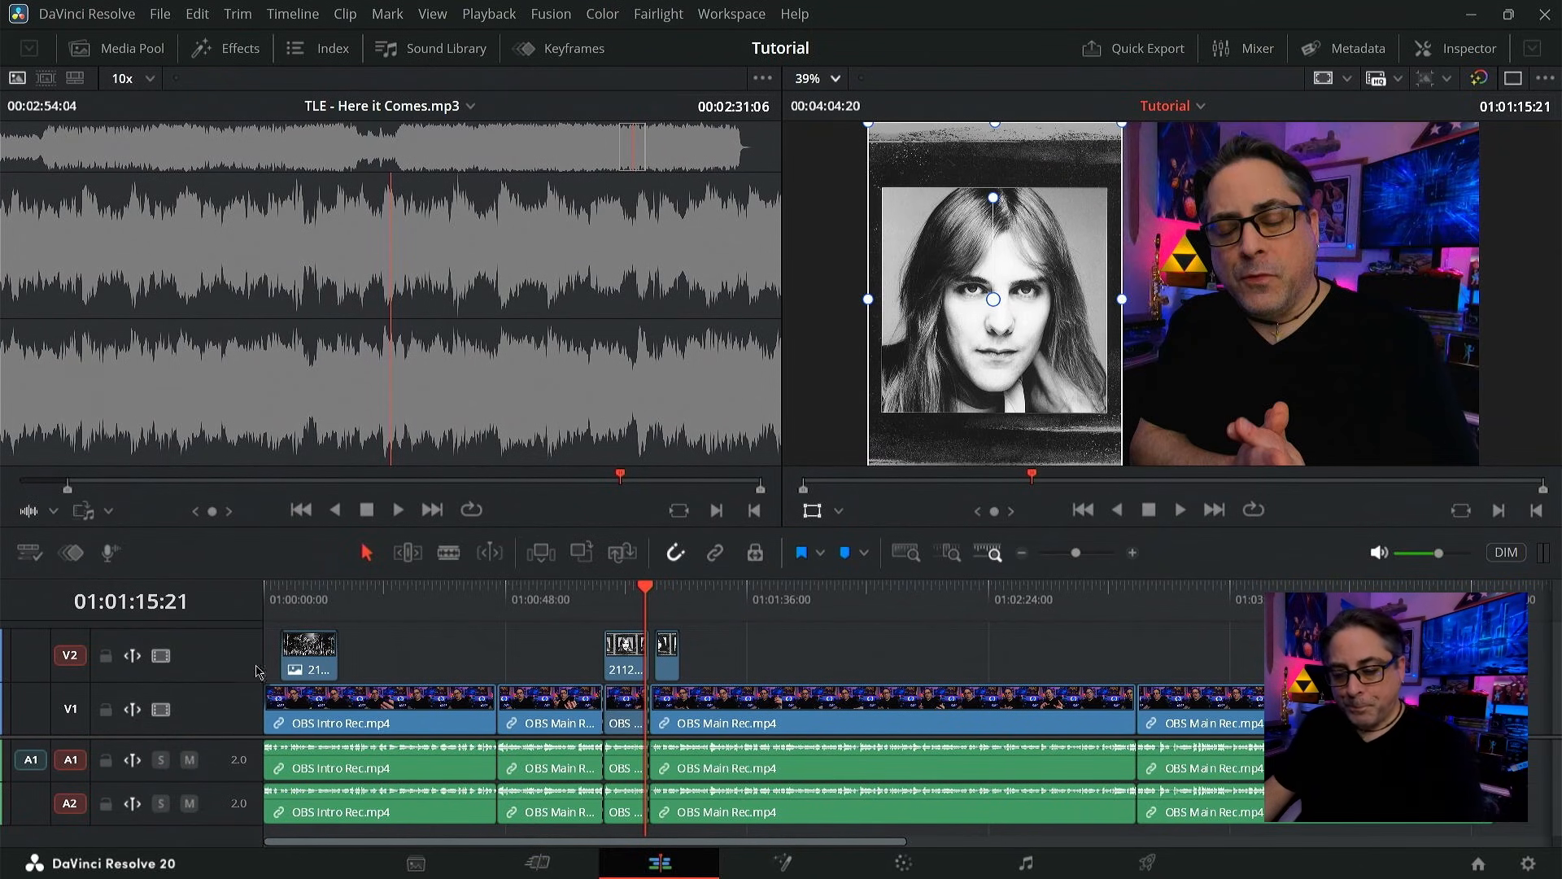
click(301, 605)
mouse_move(285, 578)
mouse_down()
mouse_move(299, 590)
mouse_move(271, 600)
mouse_up()
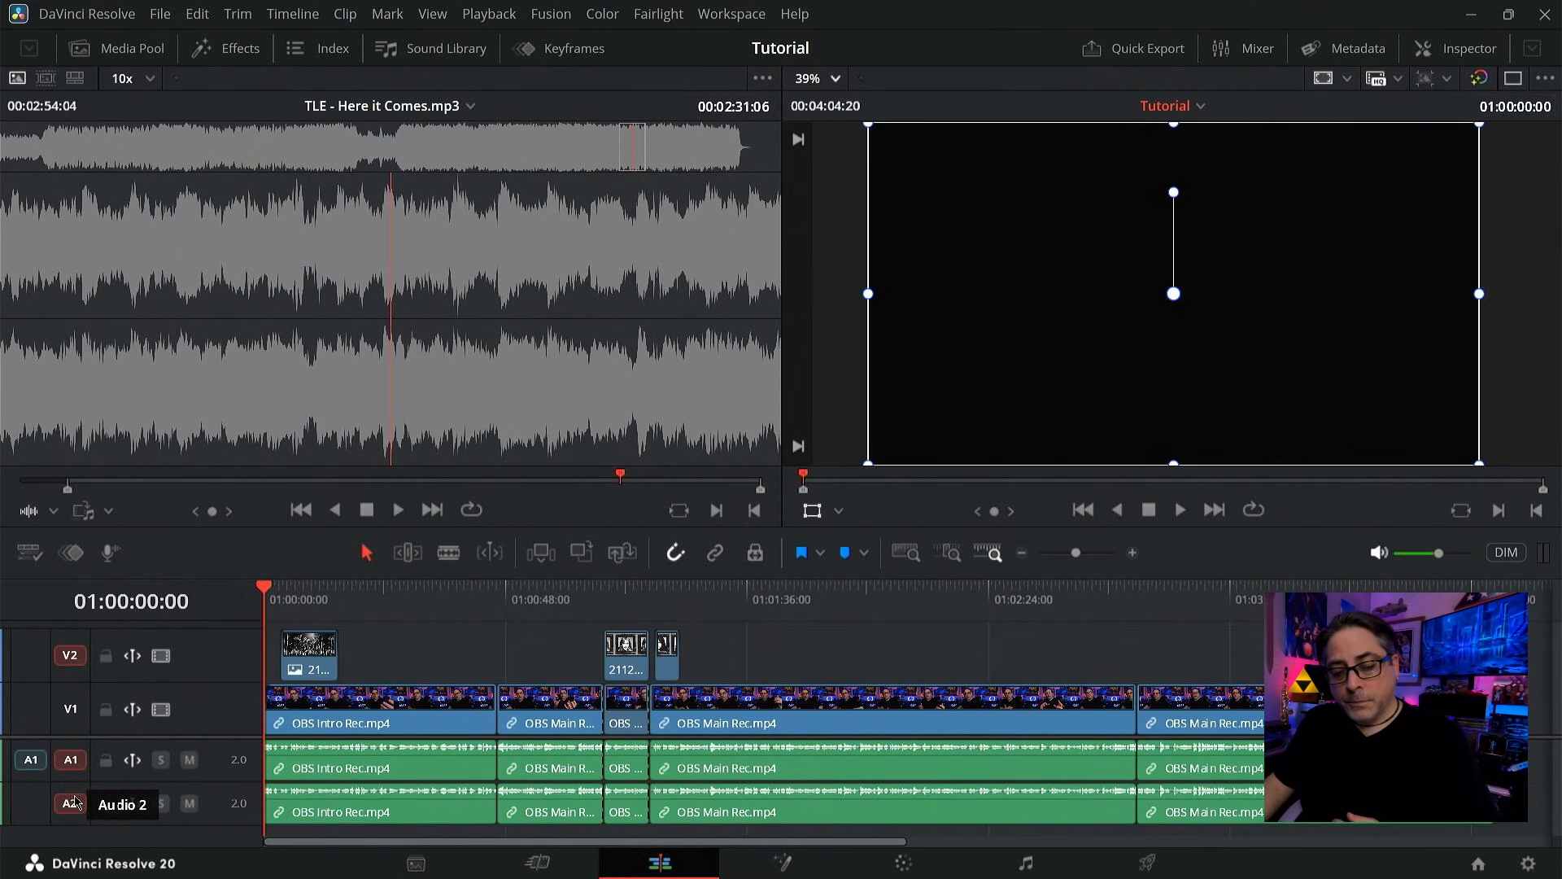
- Select the OBS Intro Rec.mp4 audio clip on A2 and play the timeline from 01:00:20:06 to 01:00:22:20
click(370, 768)
click(380, 810)
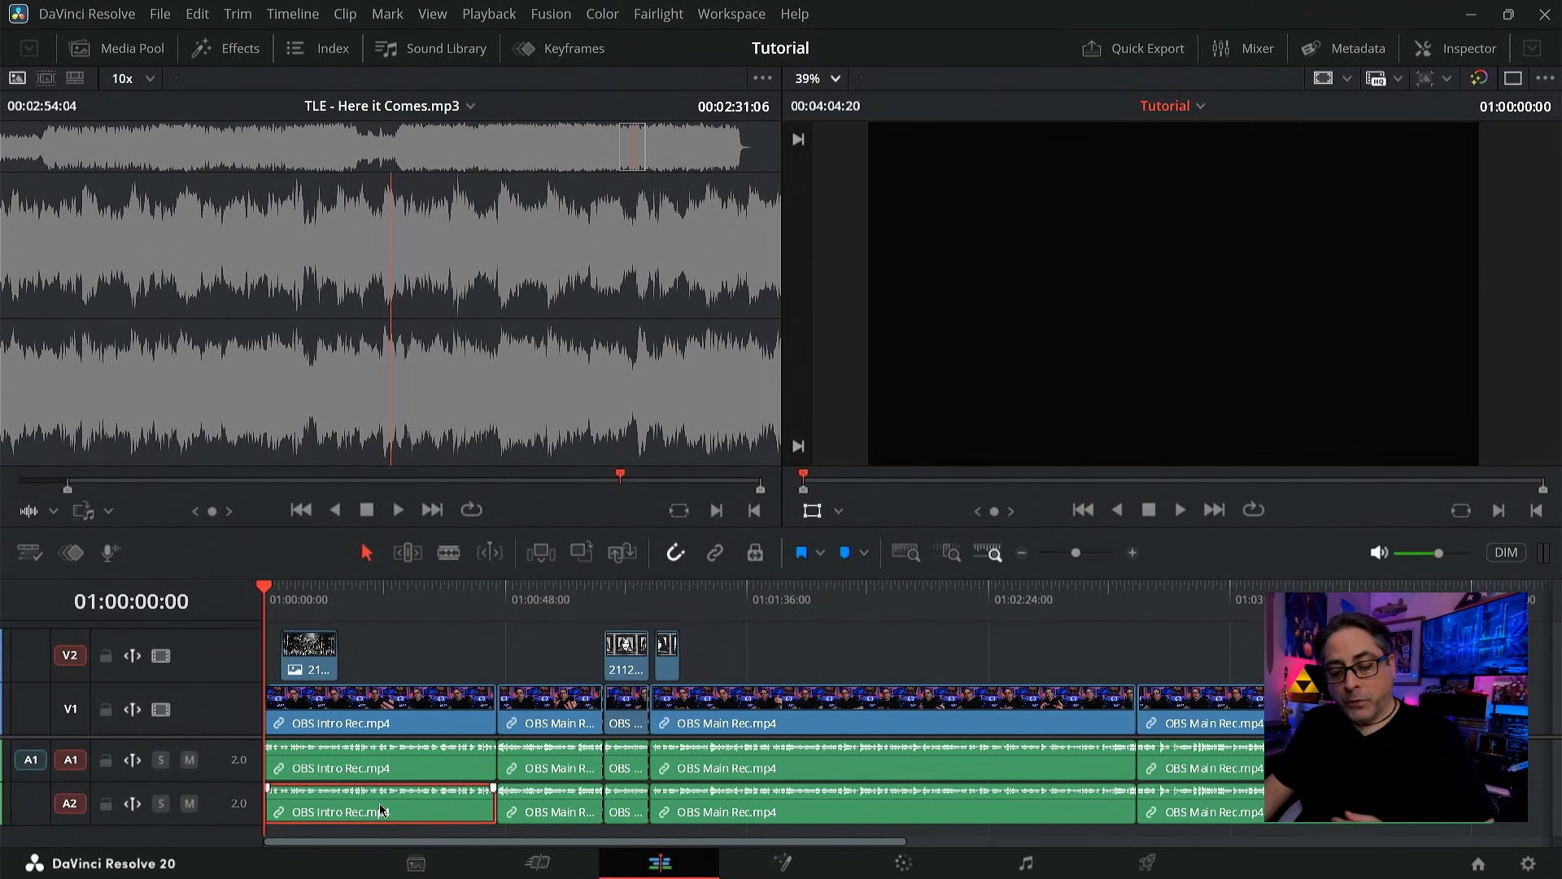
click(366, 612)
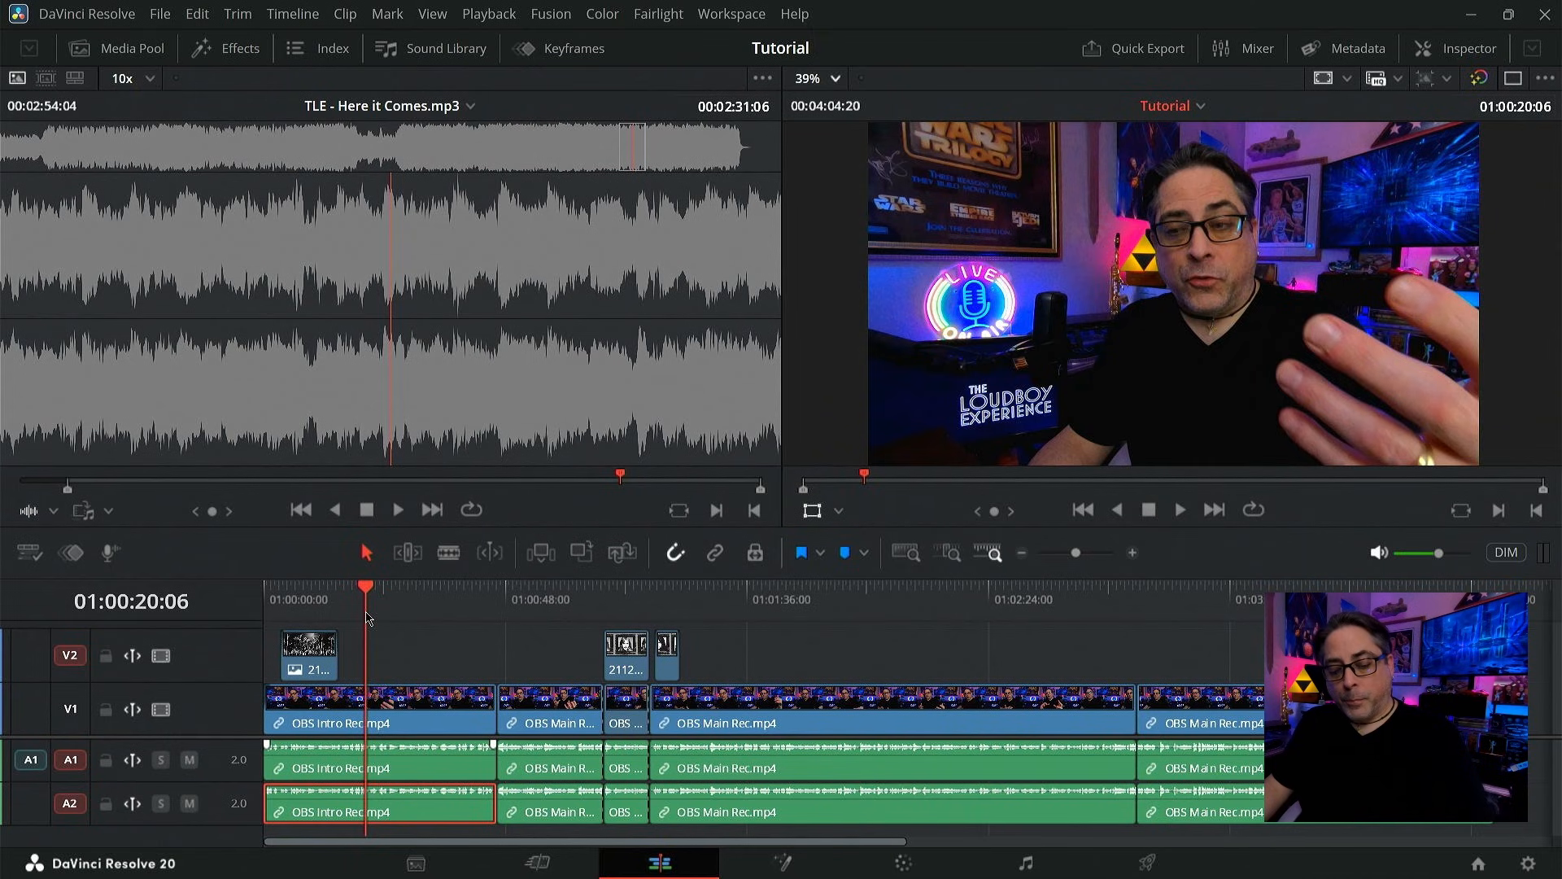
key(space)
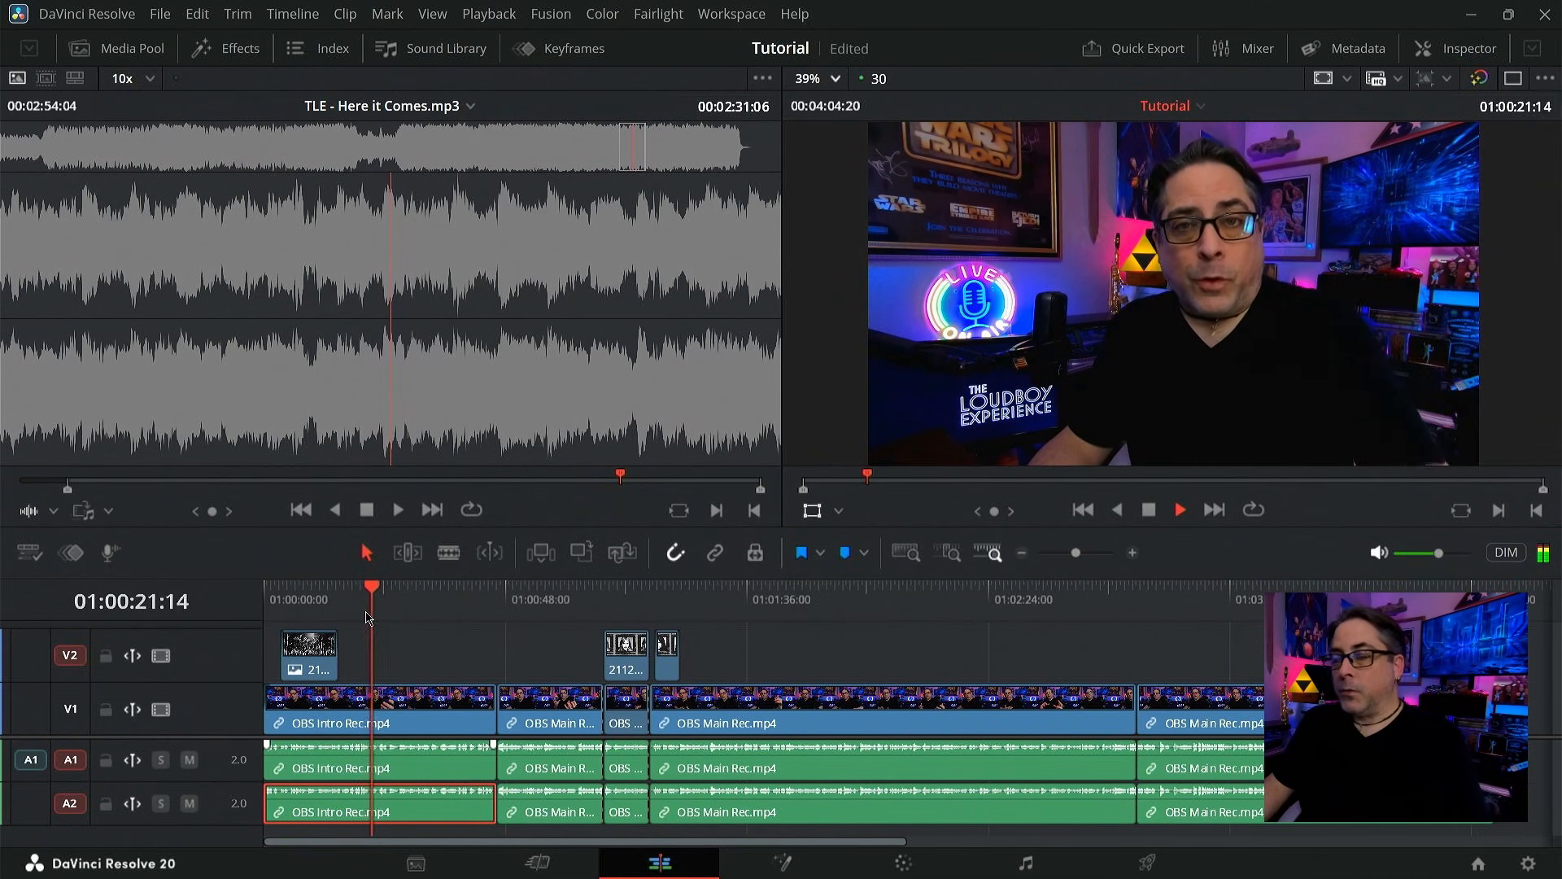
key(space)
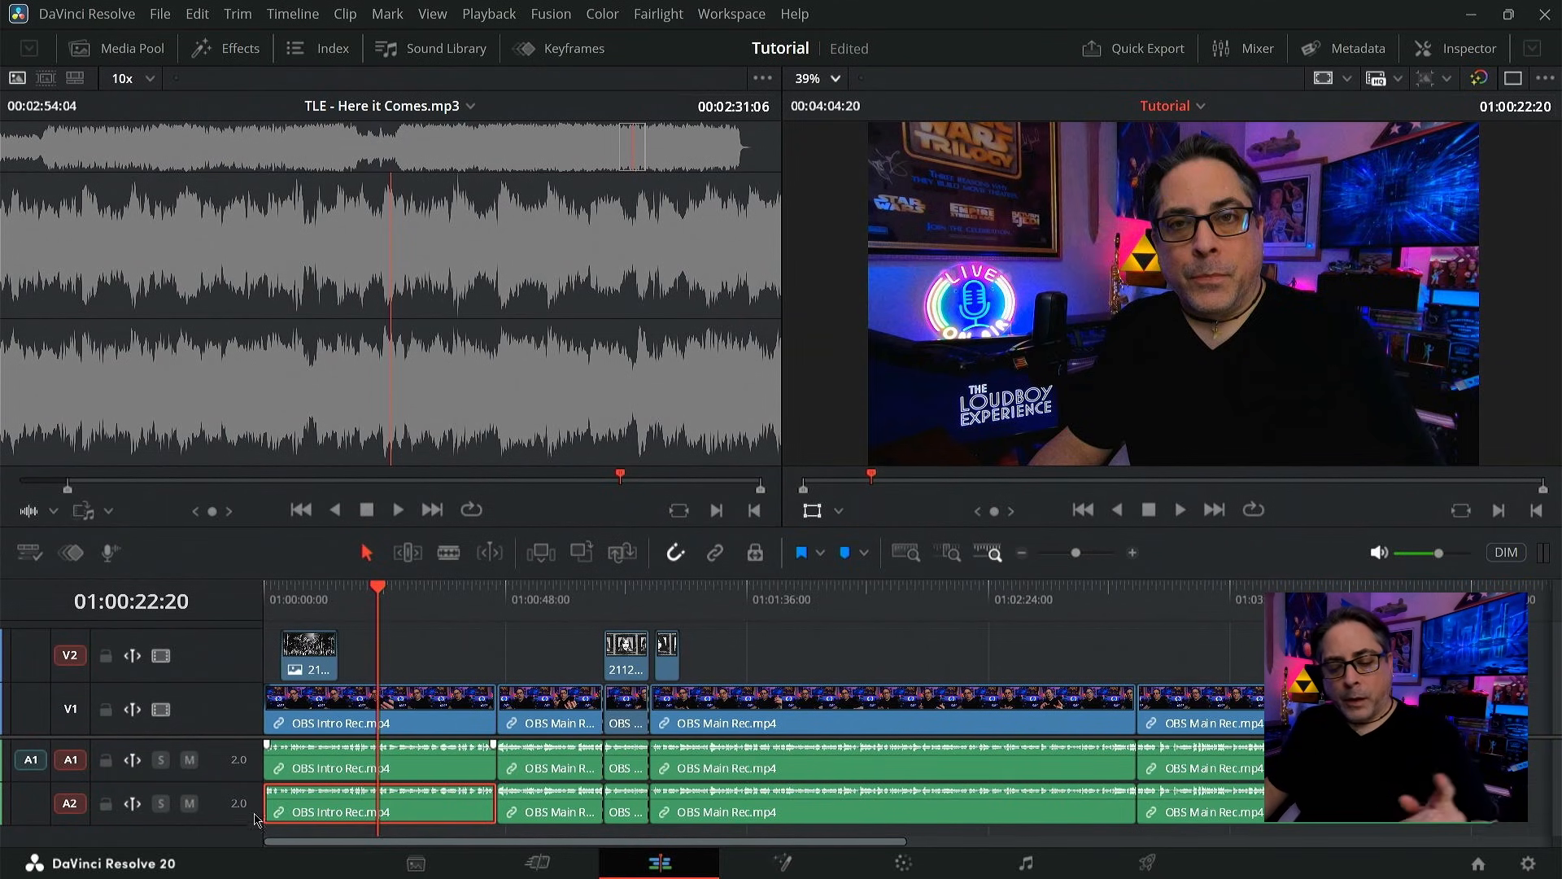
- Add a stereo audio track below A2
right_click(217, 815)
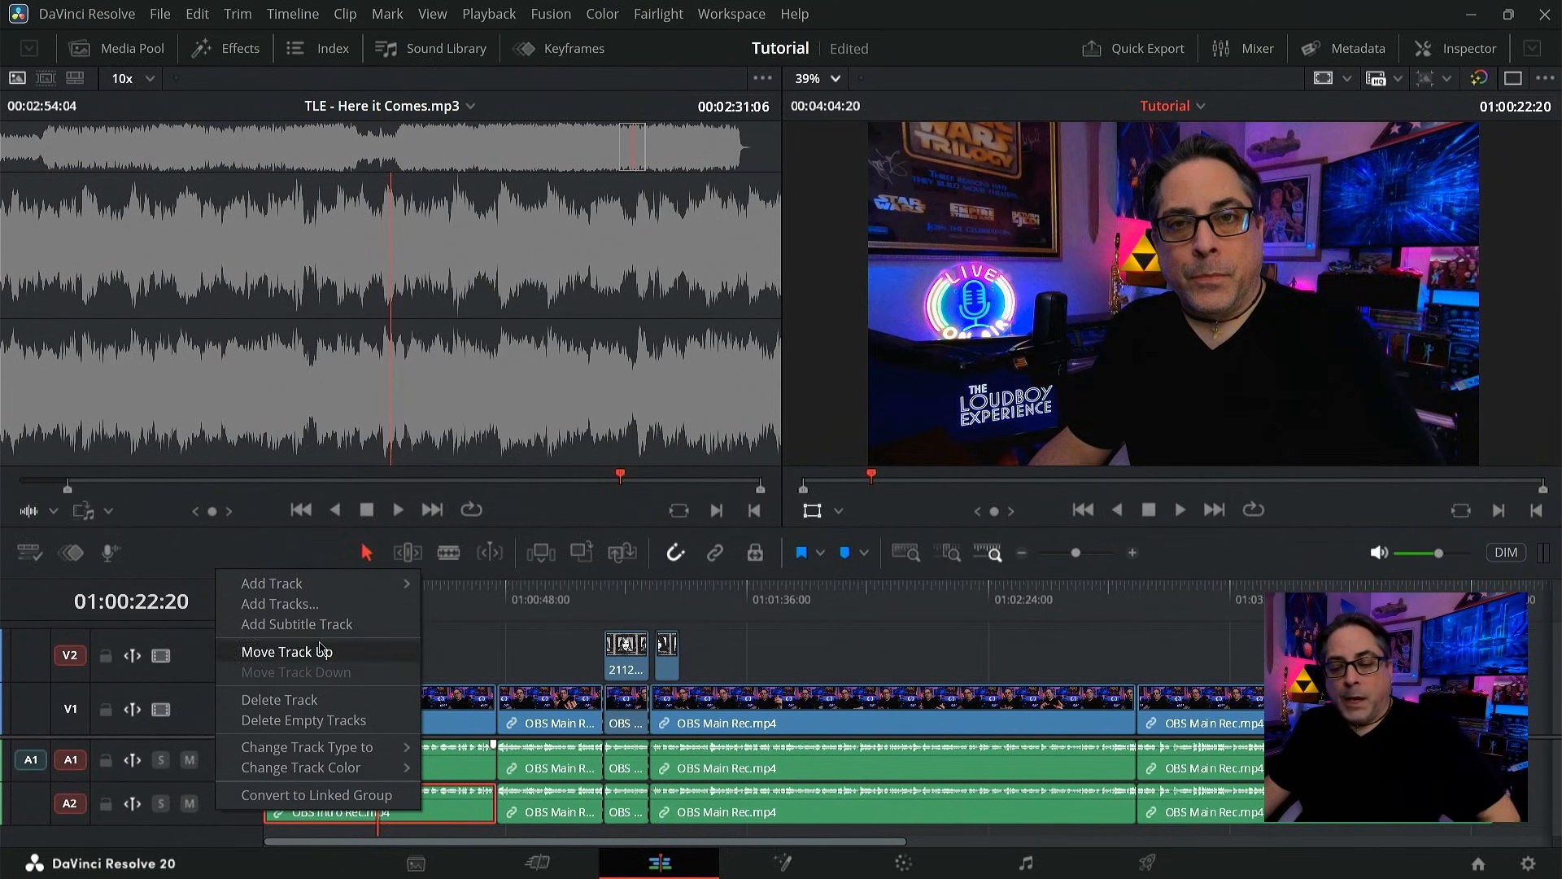
mouse_move(371, 587)
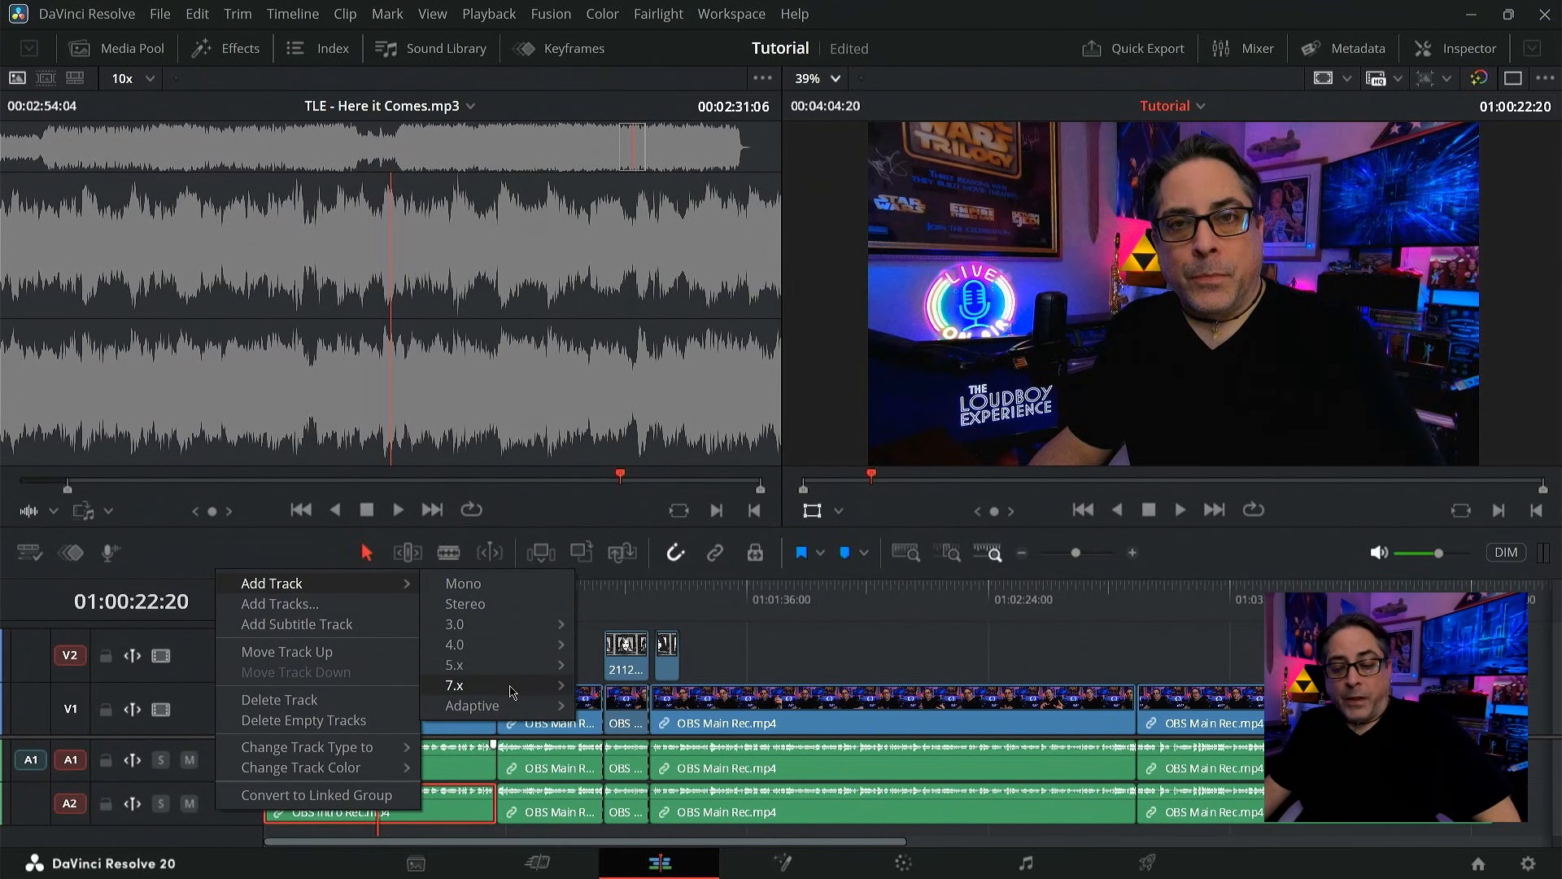
mouse_move(513, 690)
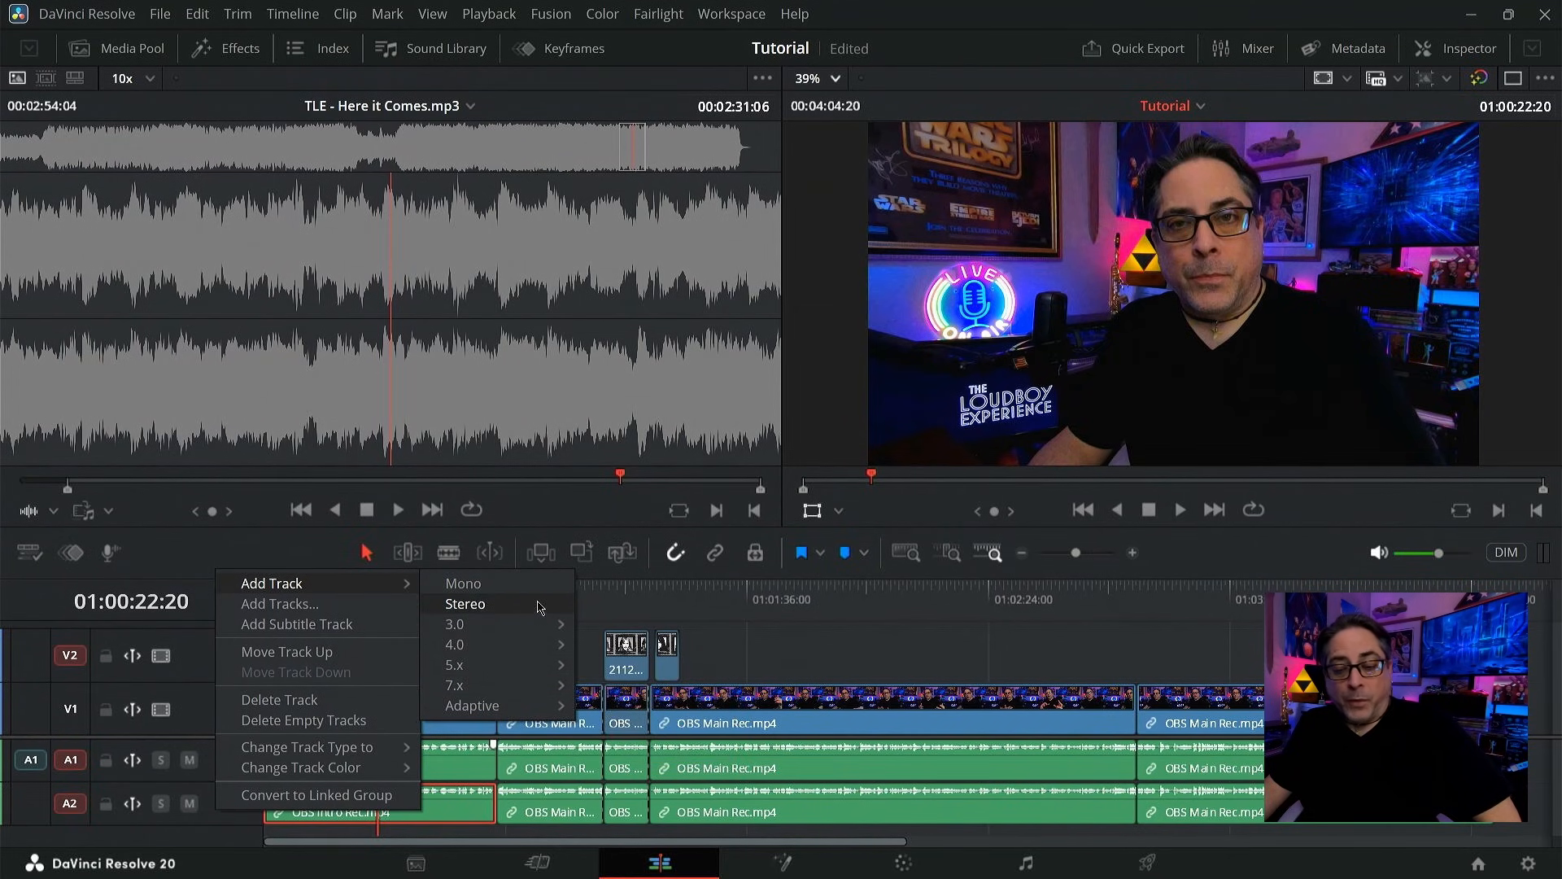
click(537, 609)
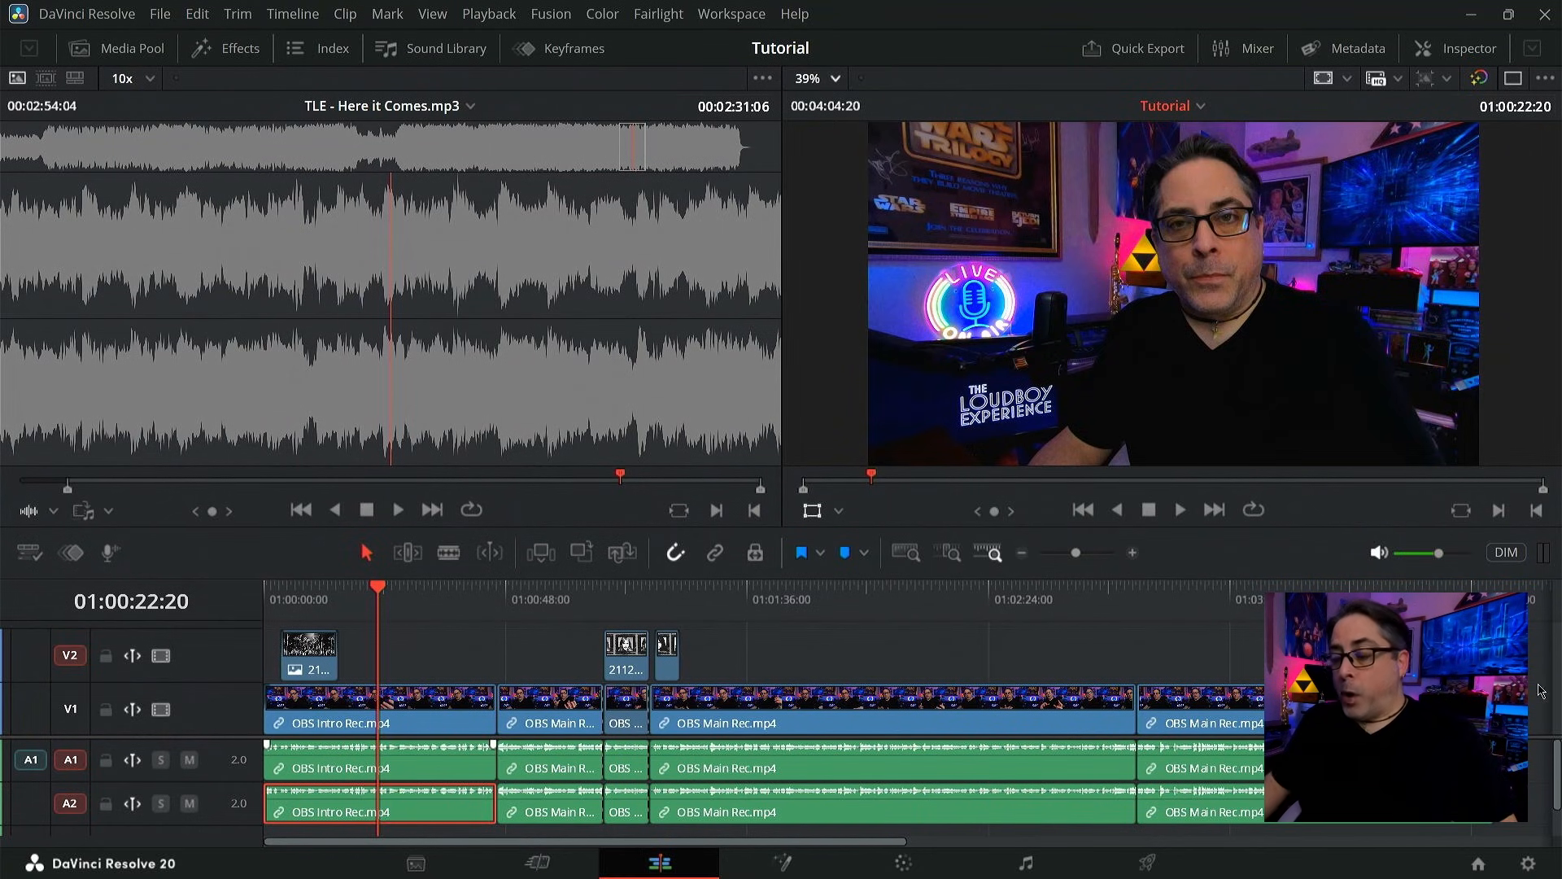
- Enlarge the timeline area until tracks V2 to A3 are all in view, and return the playhead to 01:00:00:00
drag(1560, 773, 1560, 822)
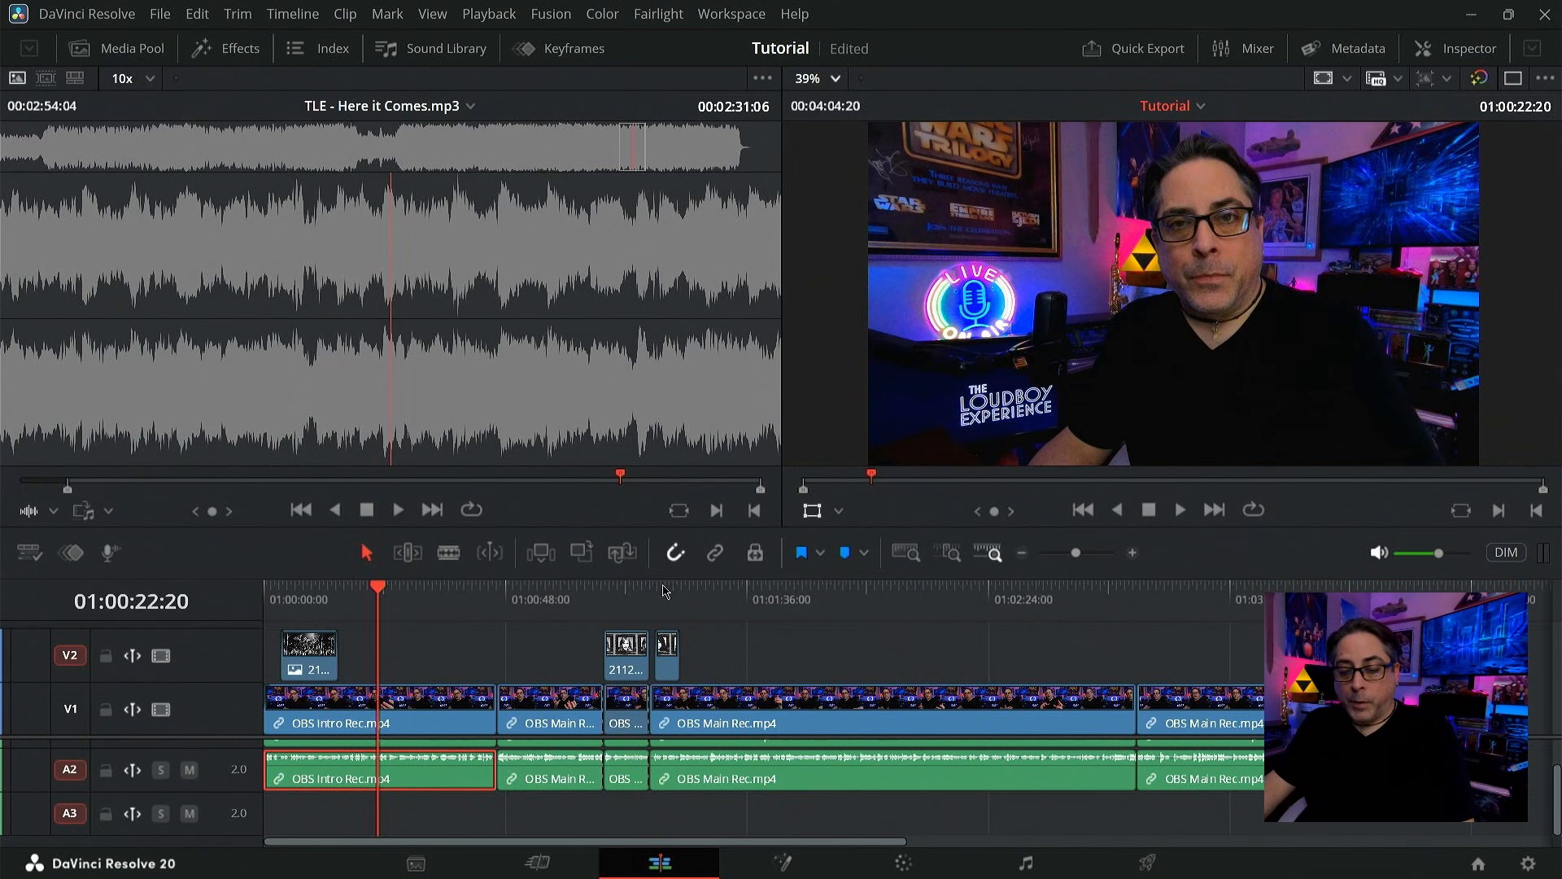
drag(669, 575, 655, 481)
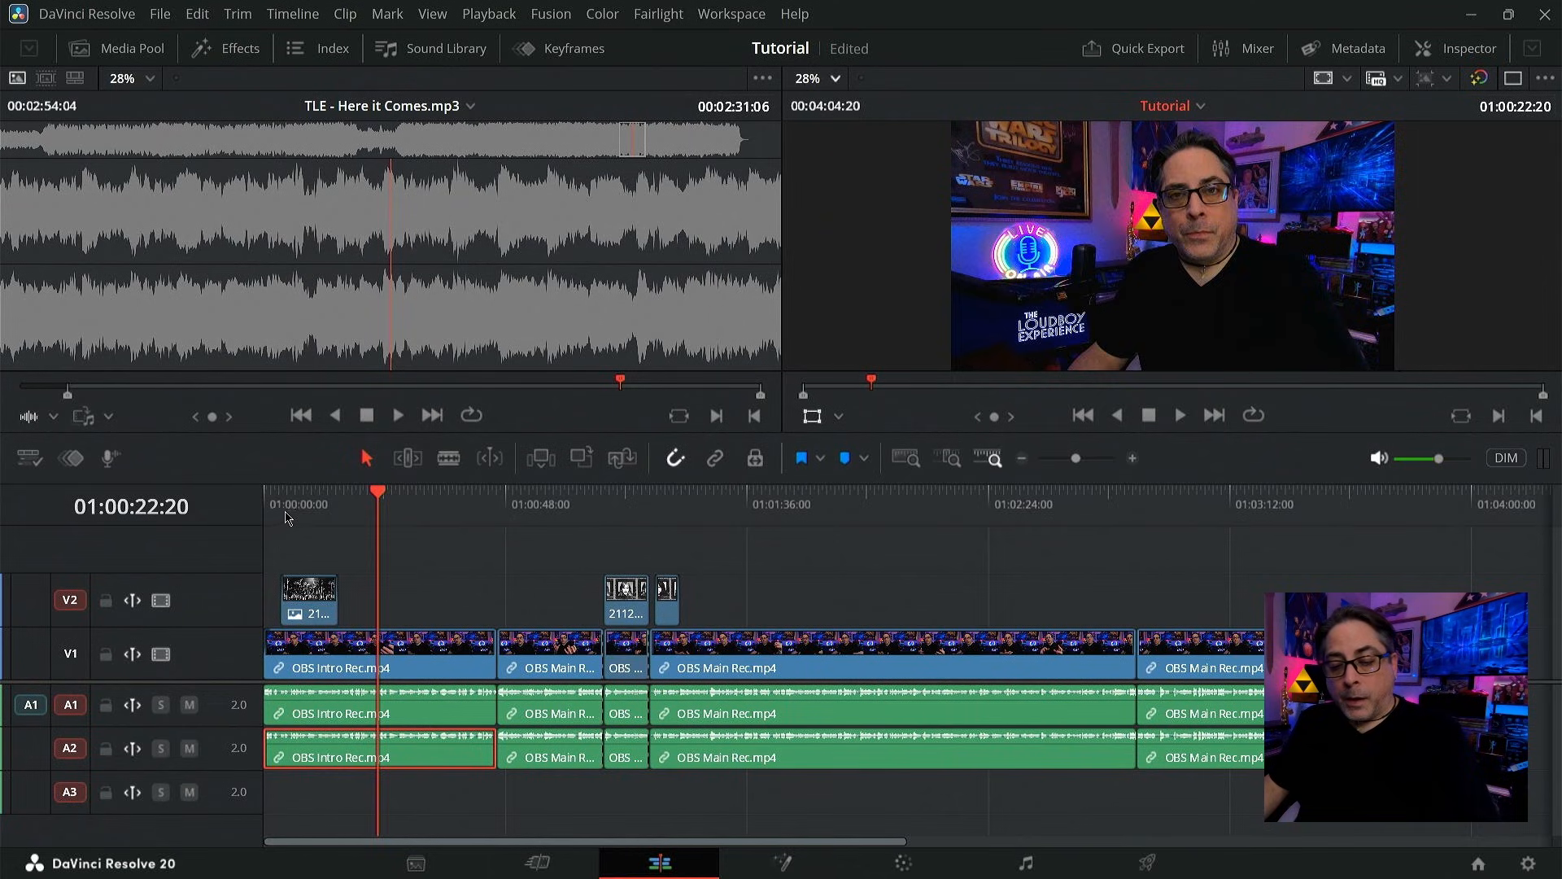
key(Home)
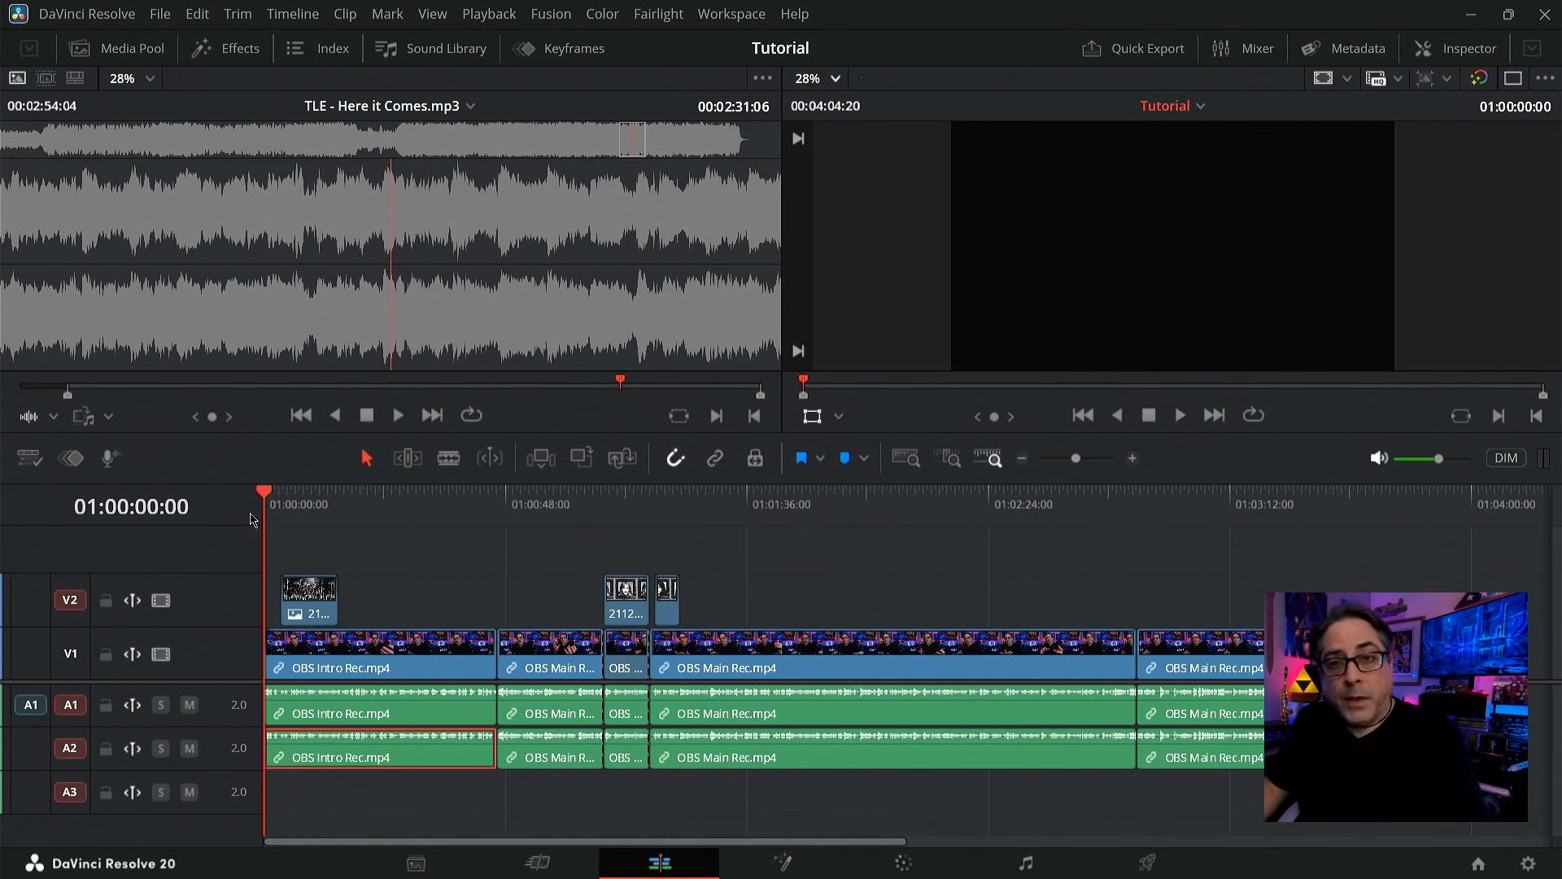
- Try overwriting TLE - Here it Comes.mp3 onto A1 from 01:00:00:00 twice, undoing the edit each time
key(F10)
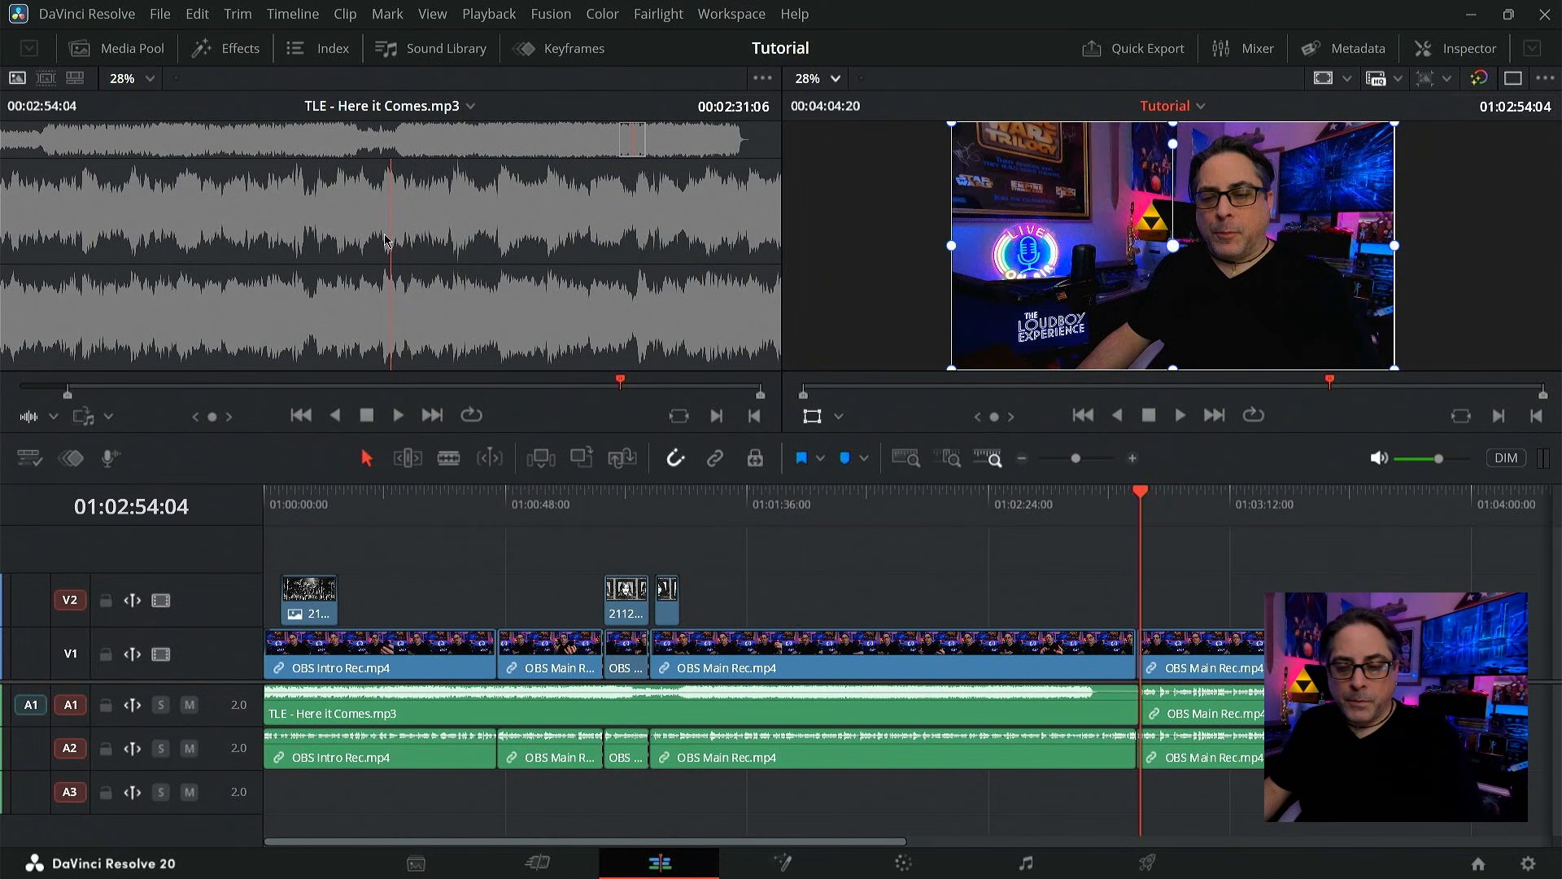
key(ctrl+z)
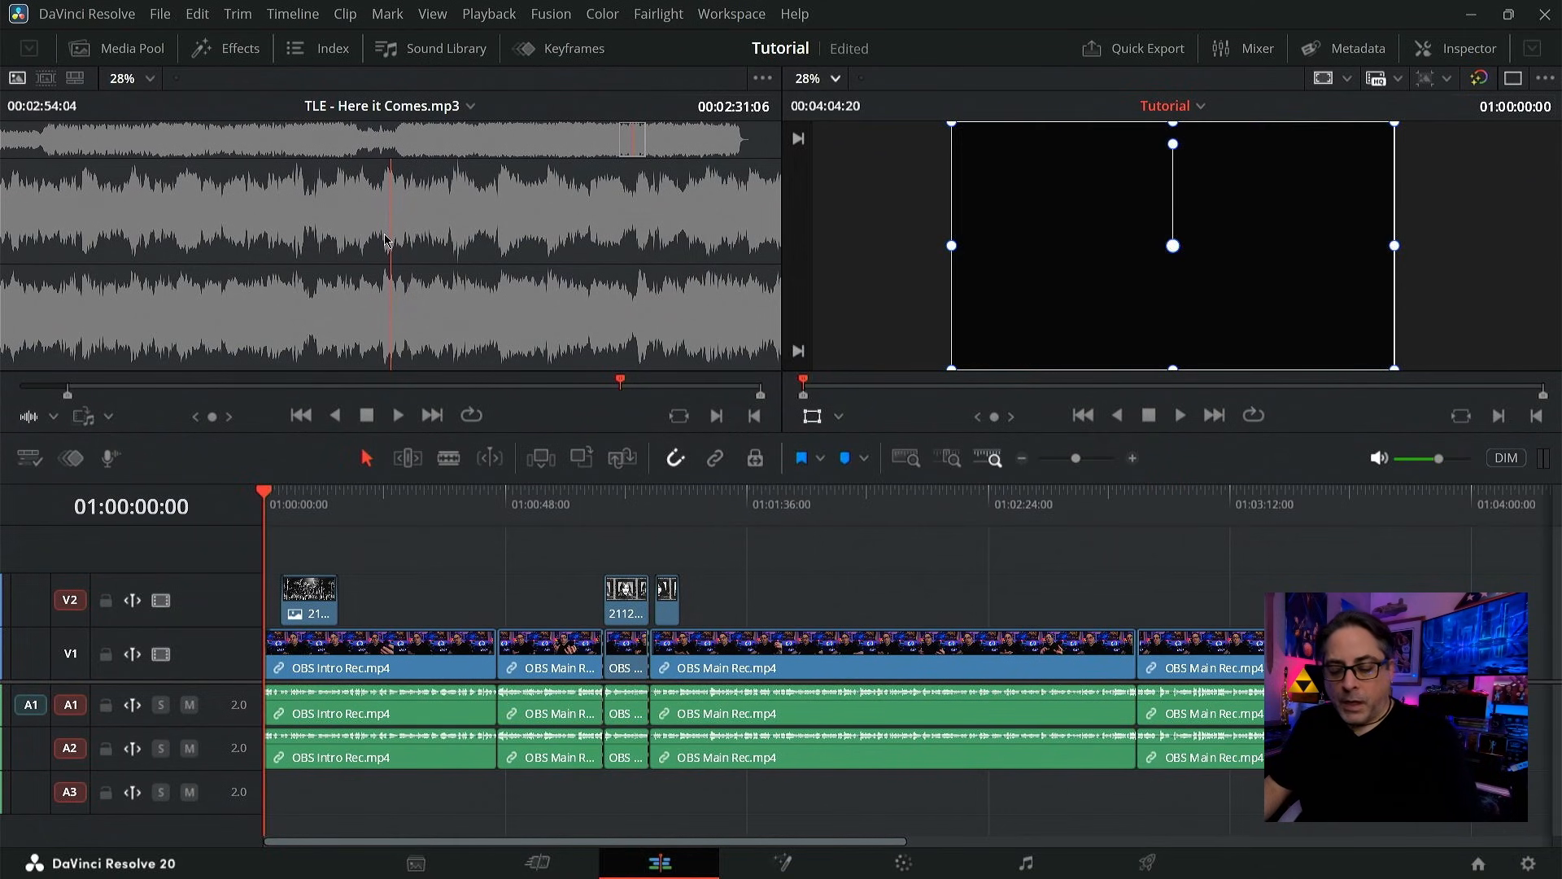
key(F10)
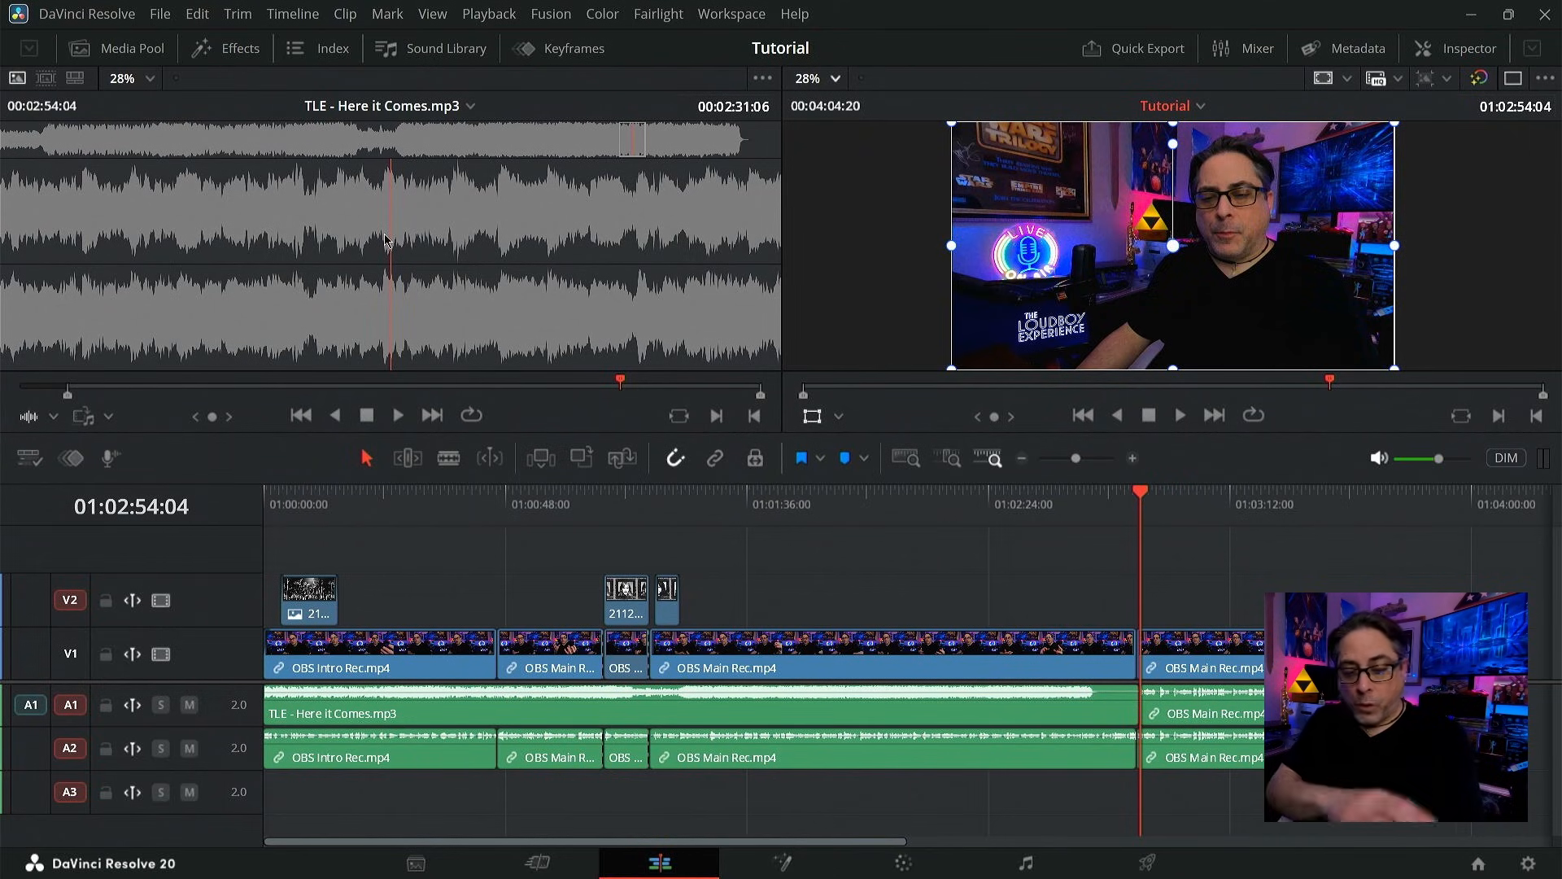
key(ctrl+z)
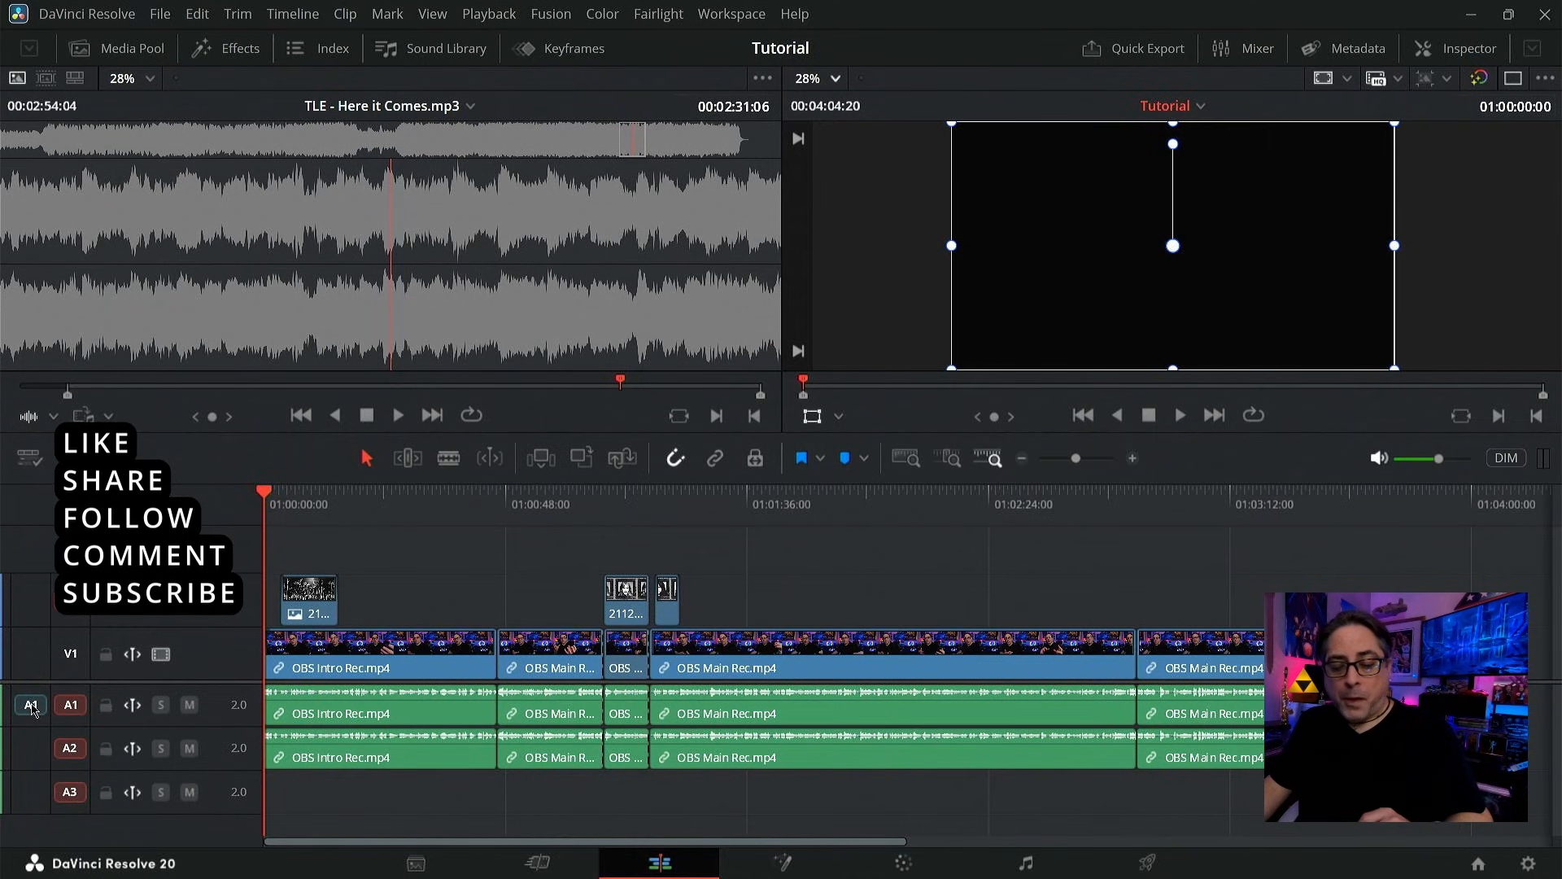
- Reassign the source audio destination from track A1 to track A3
drag(33, 707, 31, 792)
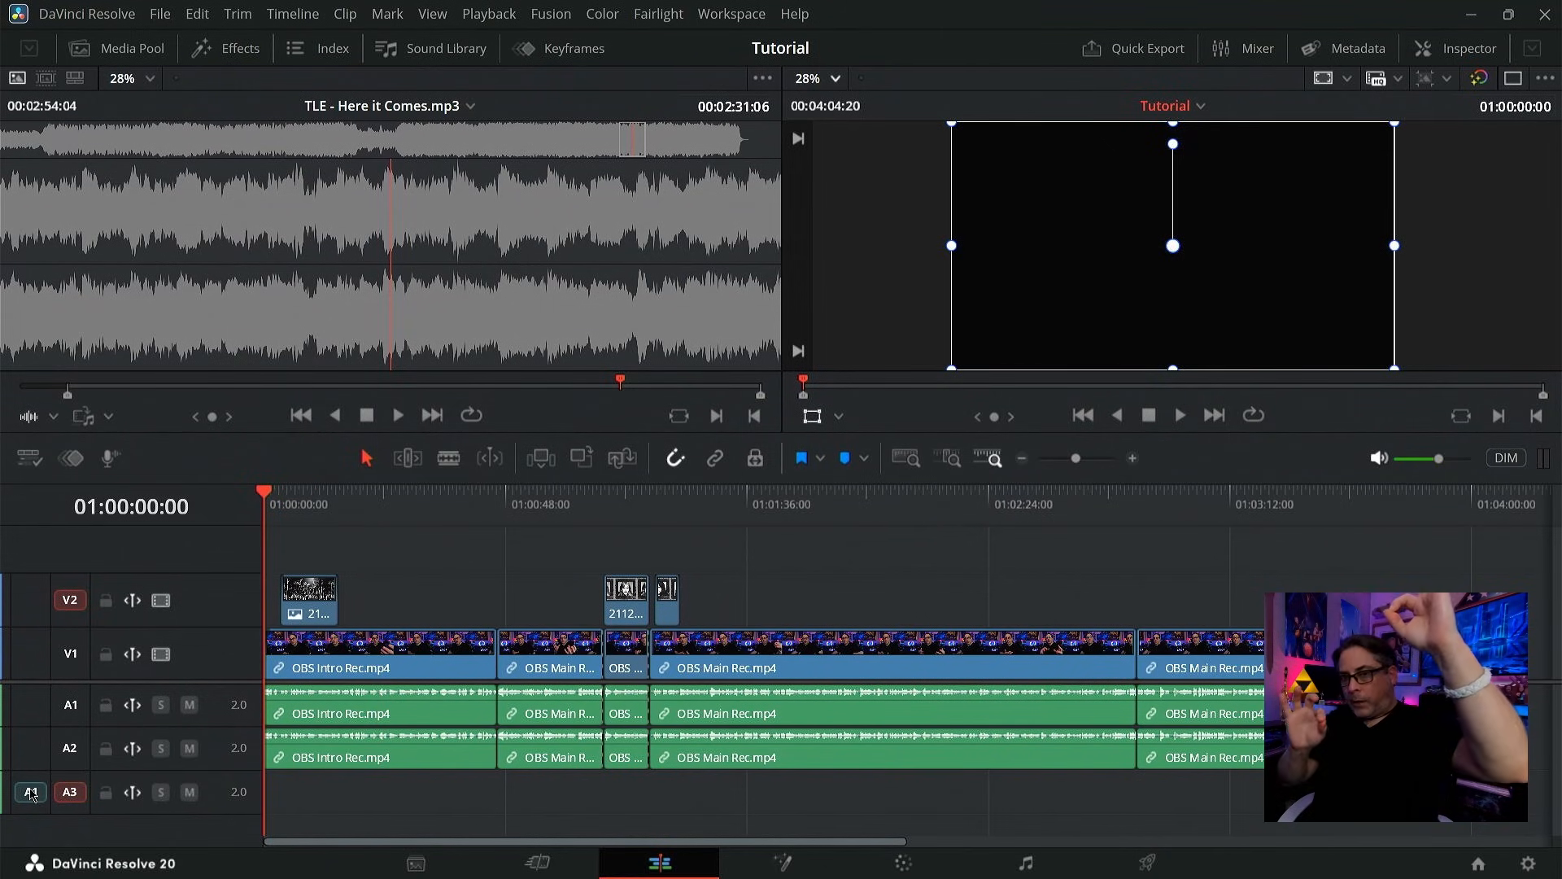
mouse_move(34, 769)
mouse_down()
mouse_move(51, 721)
mouse_move(34, 728)
mouse_move(34, 793)
mouse_up()
click(32, 705)
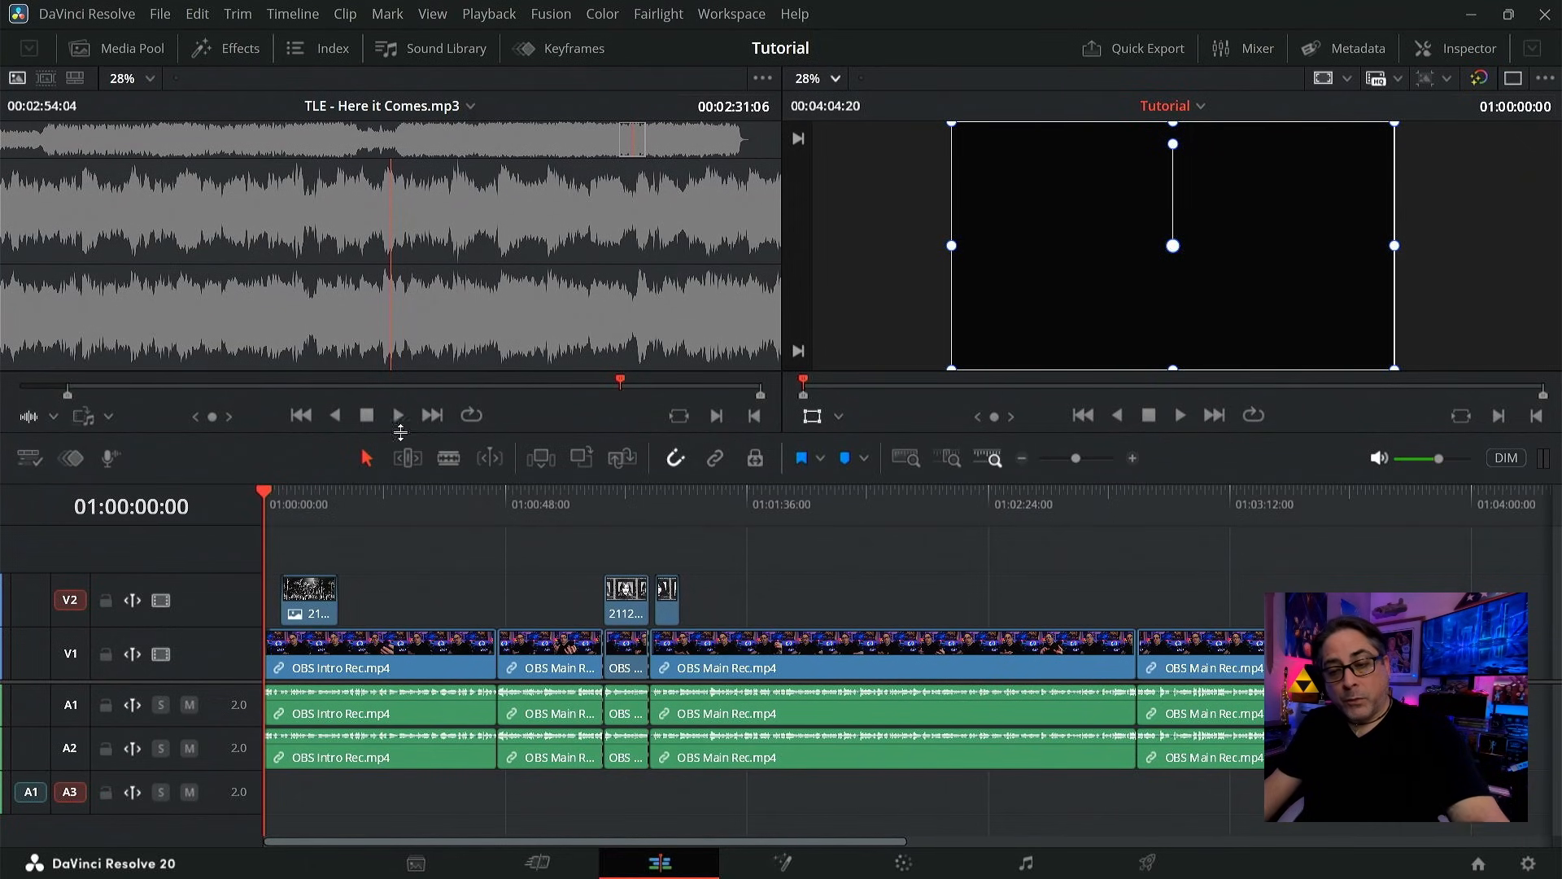
- Try overwriting TLE - Here it Comes.mp3 onto A3 from 01:00:00:00, and undo the edit
click(426, 292)
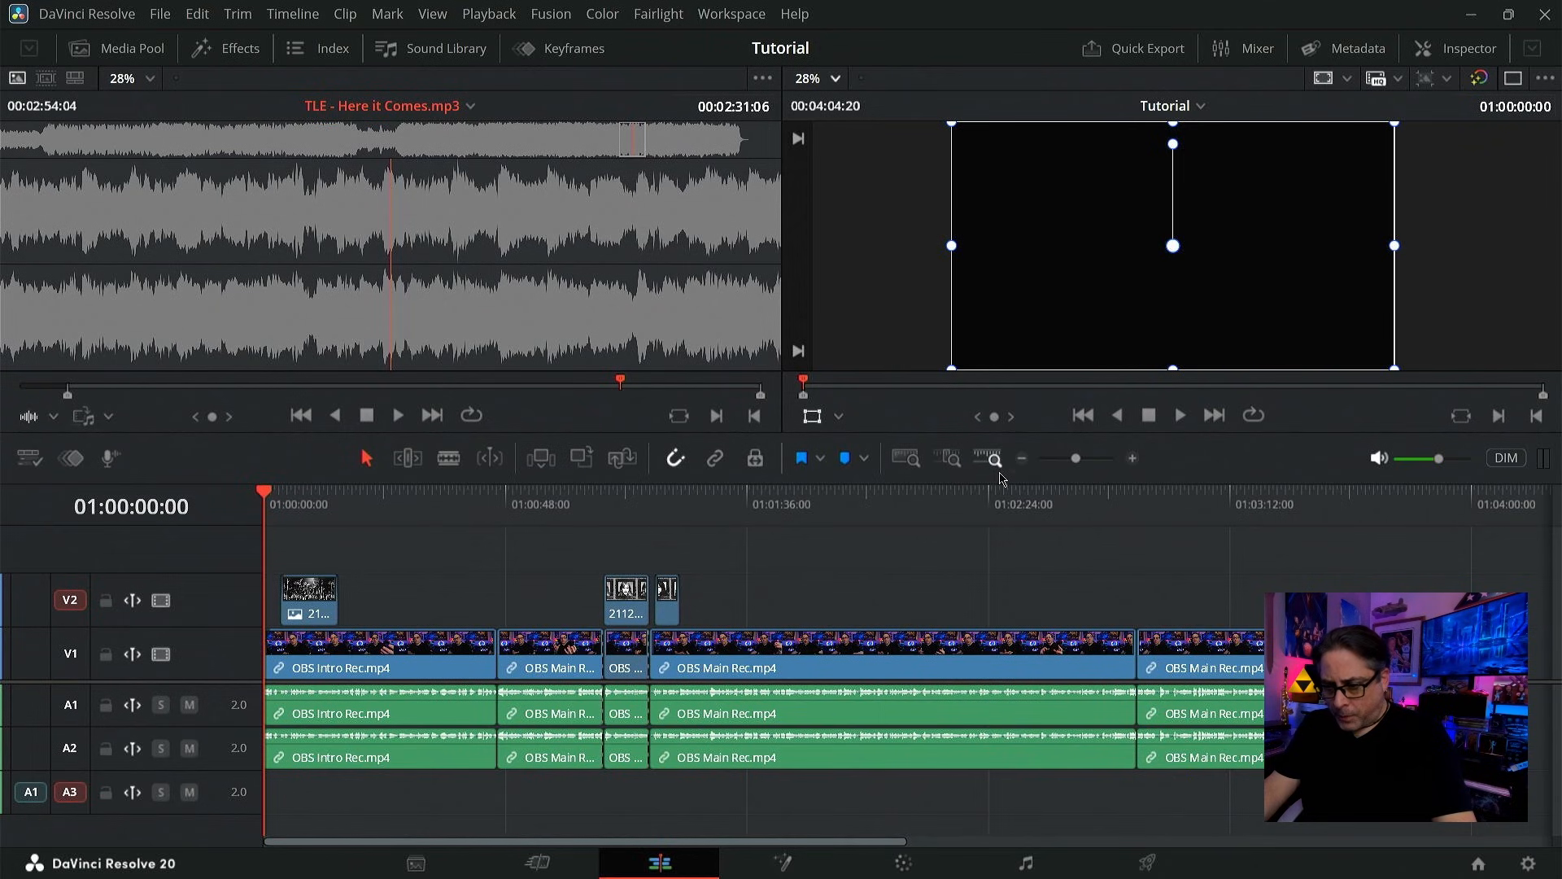
key(F10)
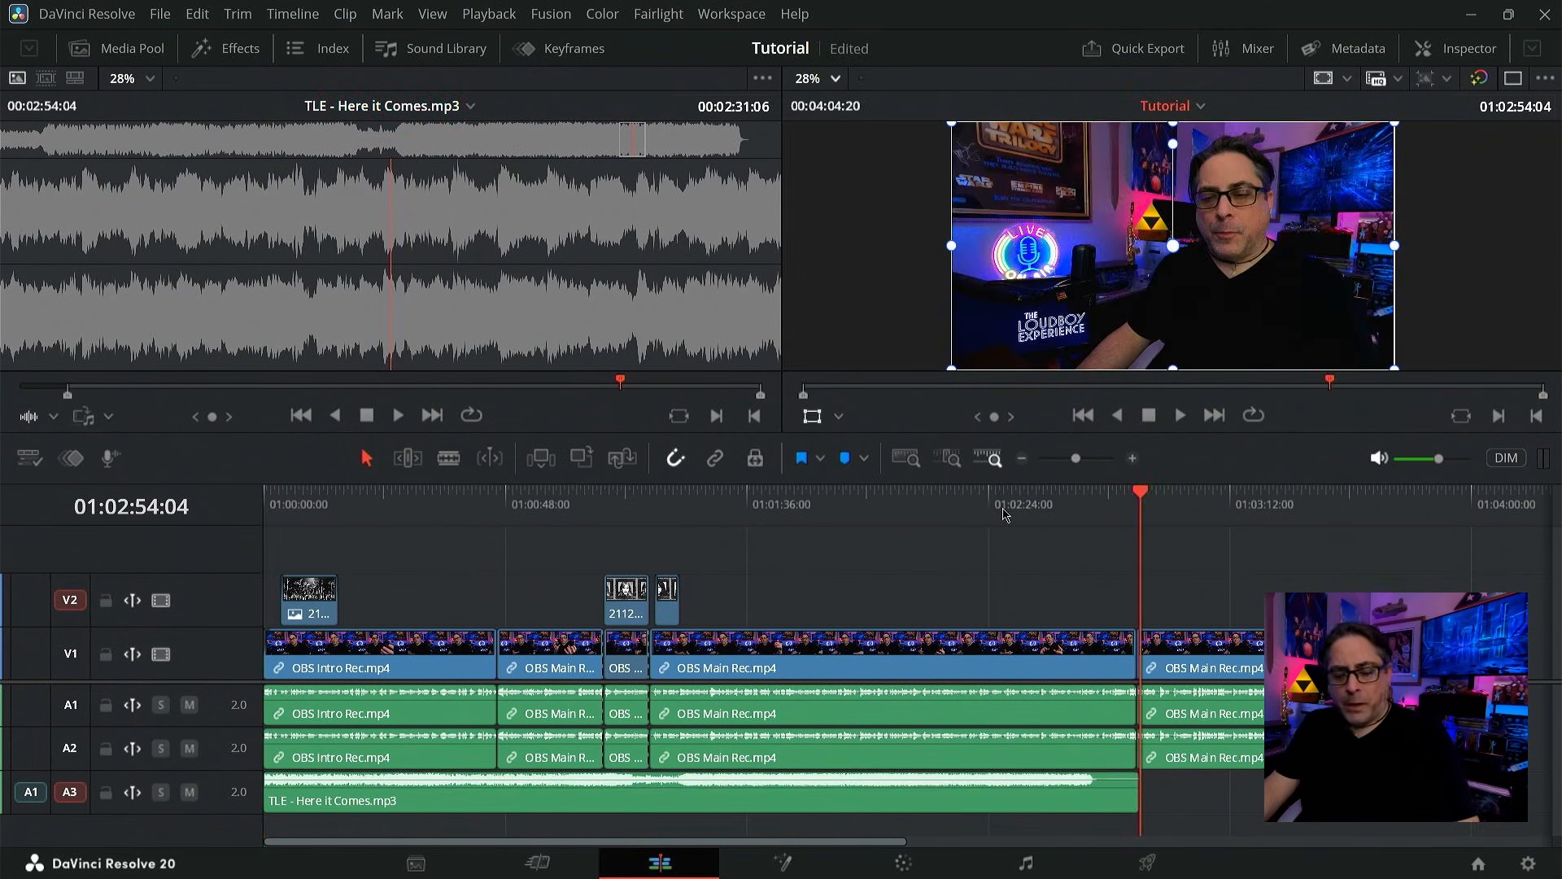
key(ctrl+z)
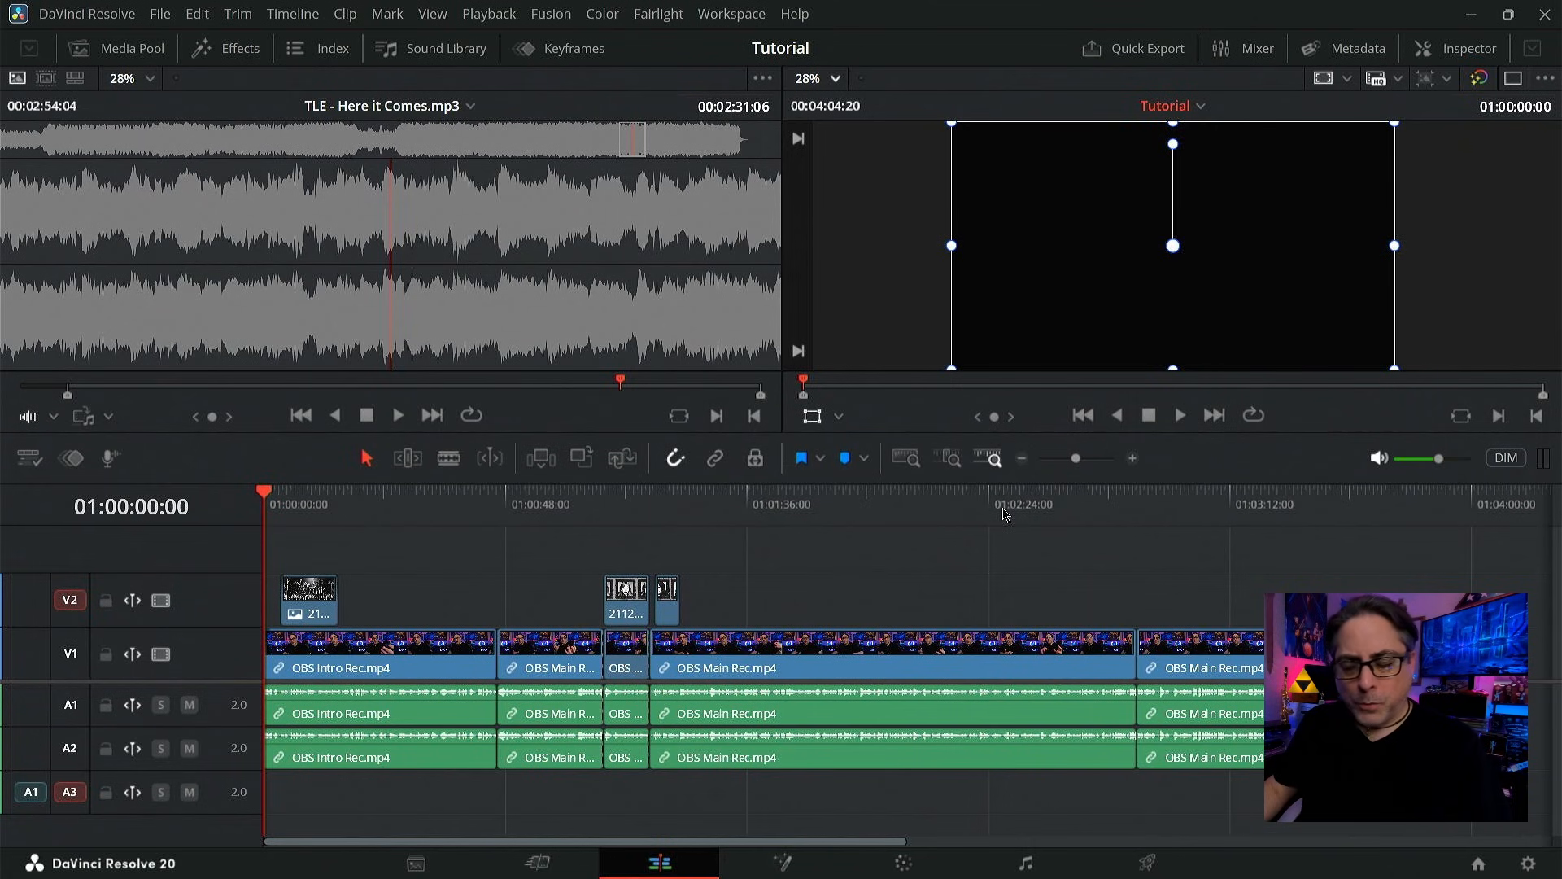
- Split the long OBS Main Rec.mp4 clip at 01:02:07:21 on the Cut page, and delete everything after the split on the Edit page
click(1010, 520)
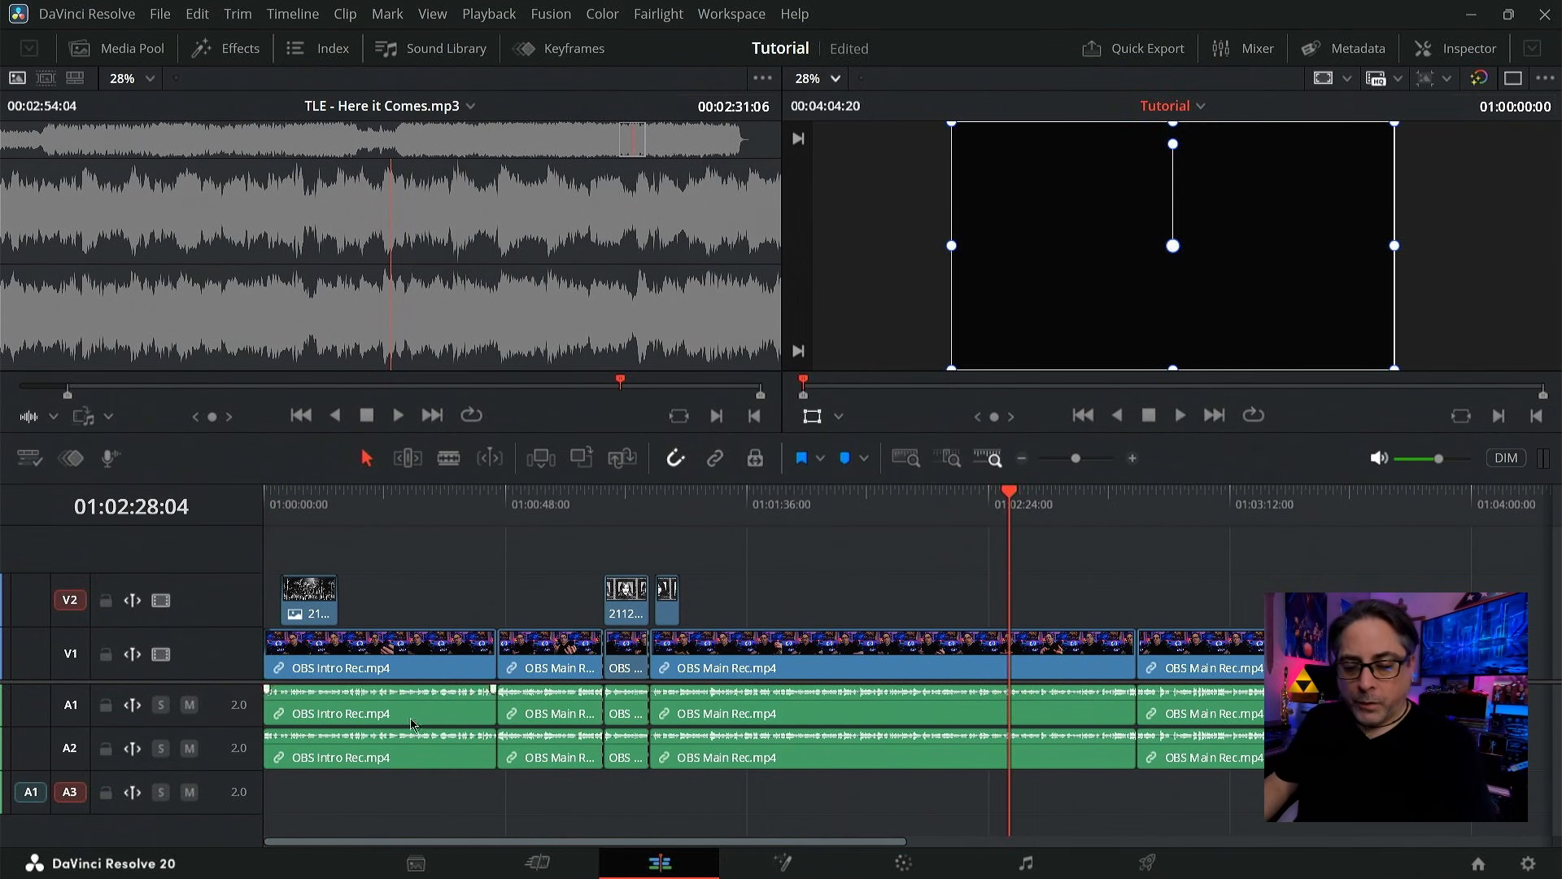
click(907, 506)
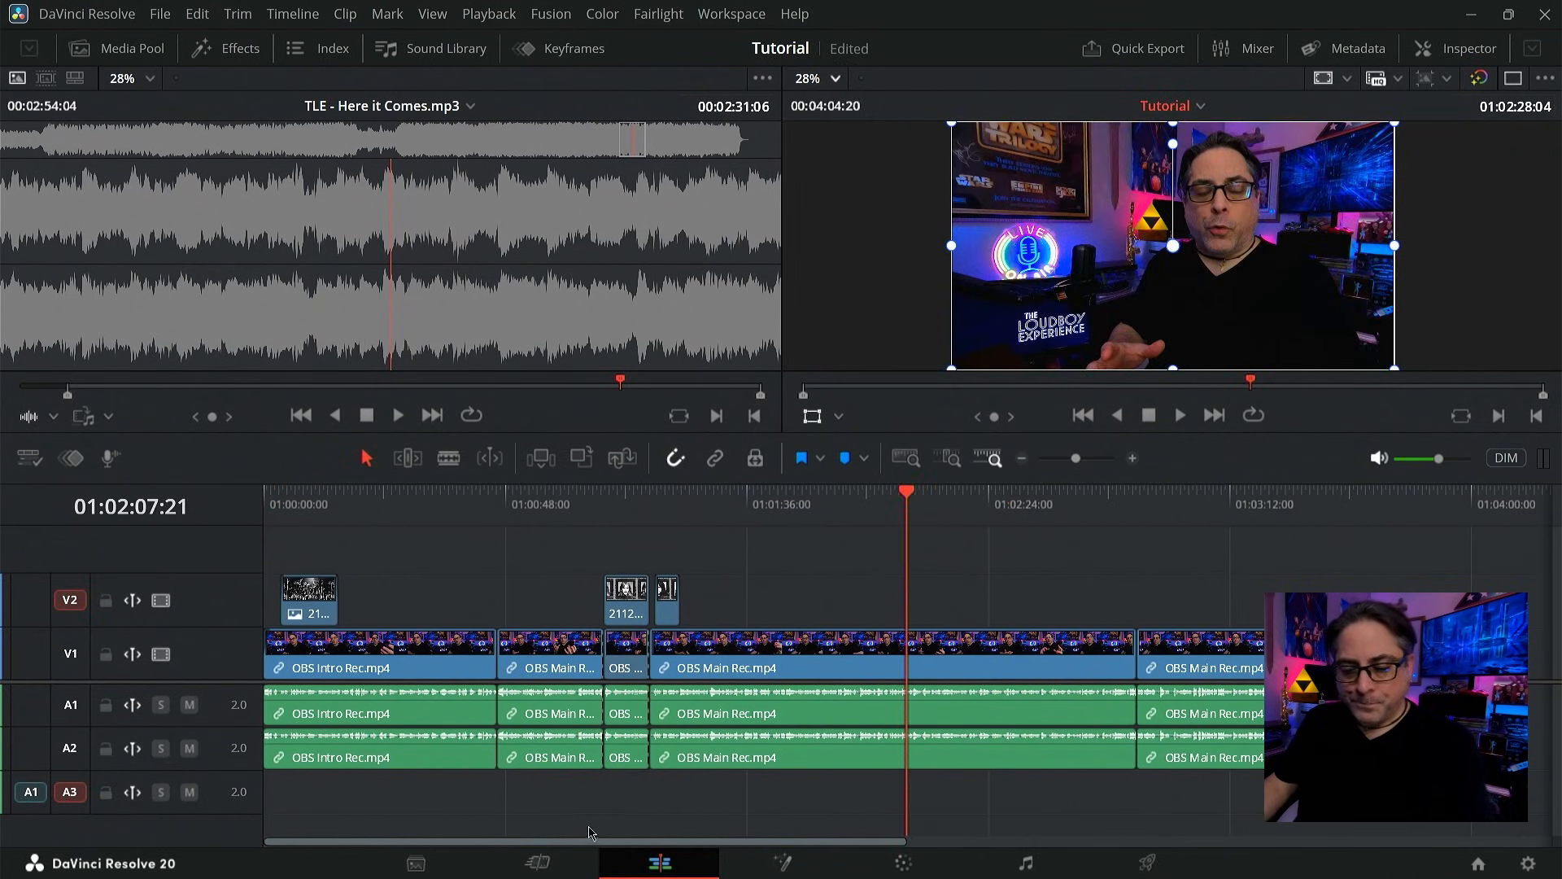
click(537, 863)
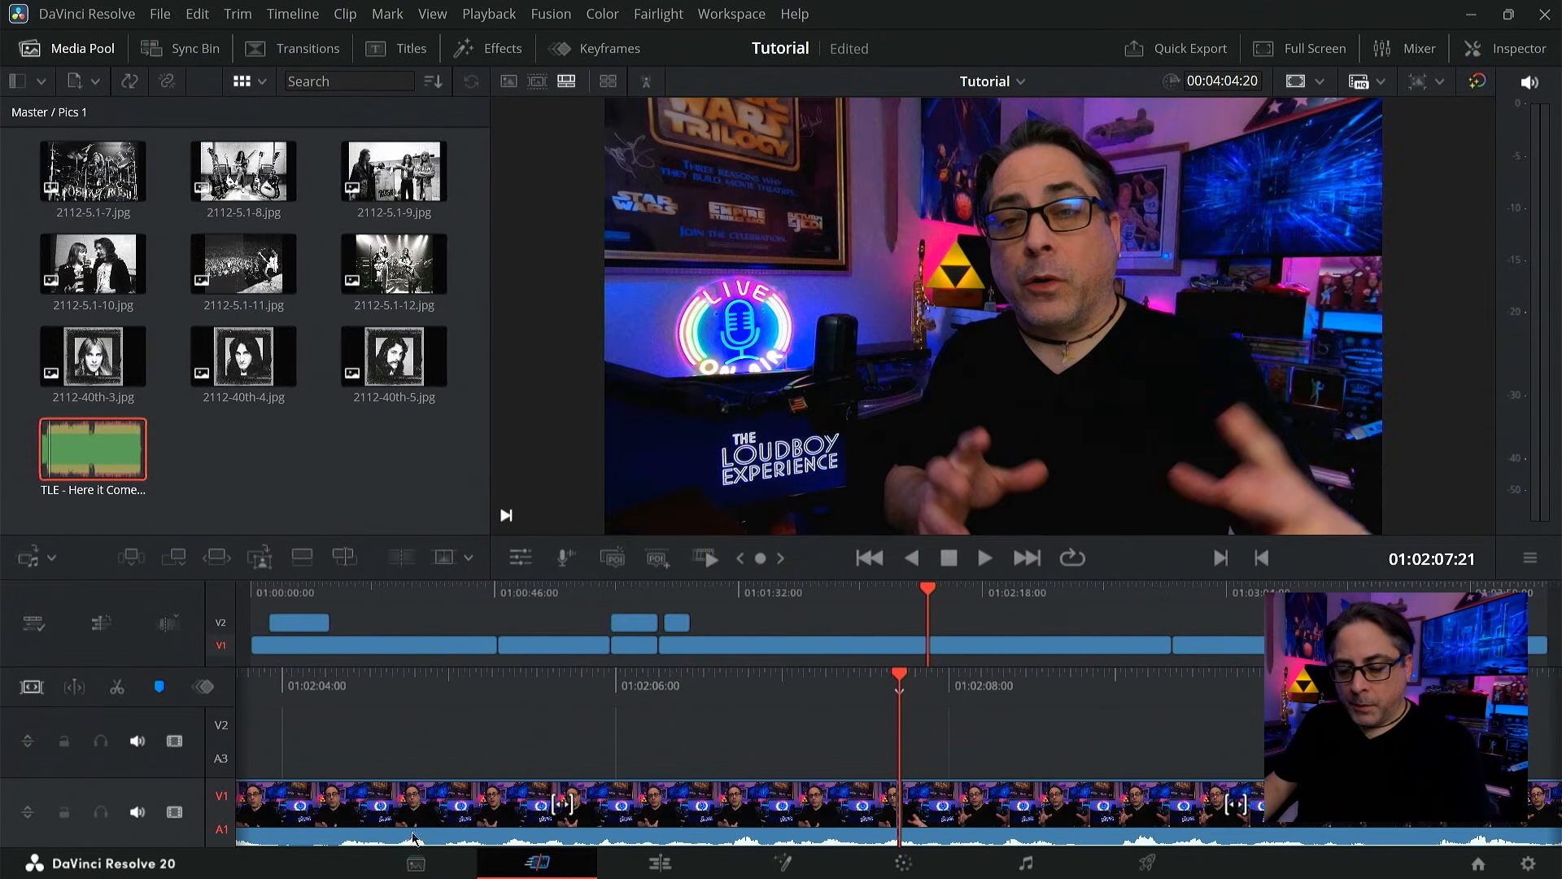
click(661, 862)
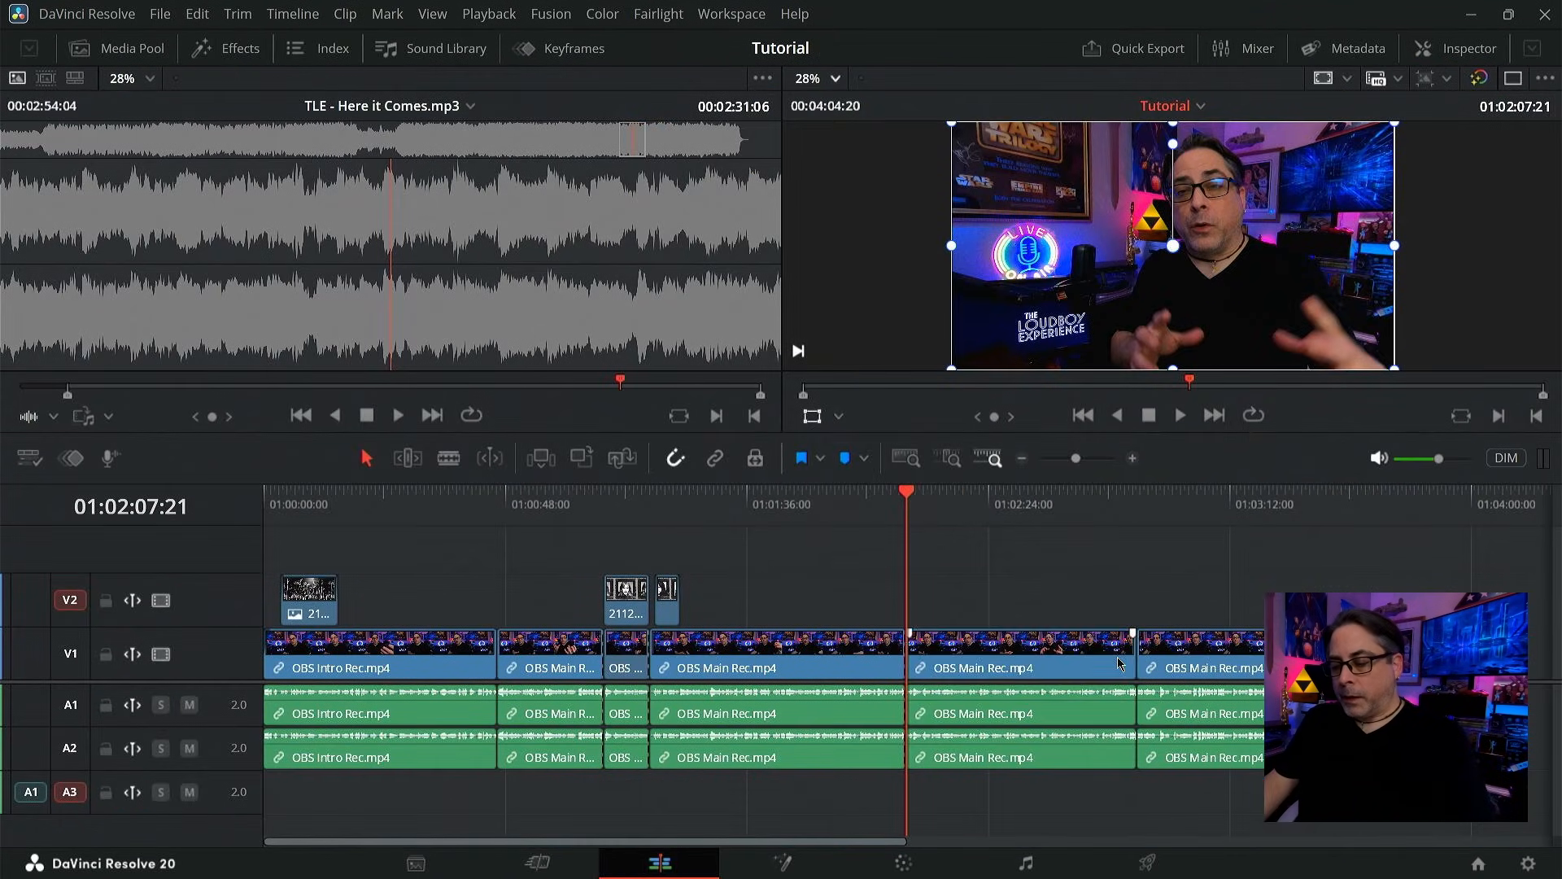
click(1122, 665)
ctrl+click(1258, 753)
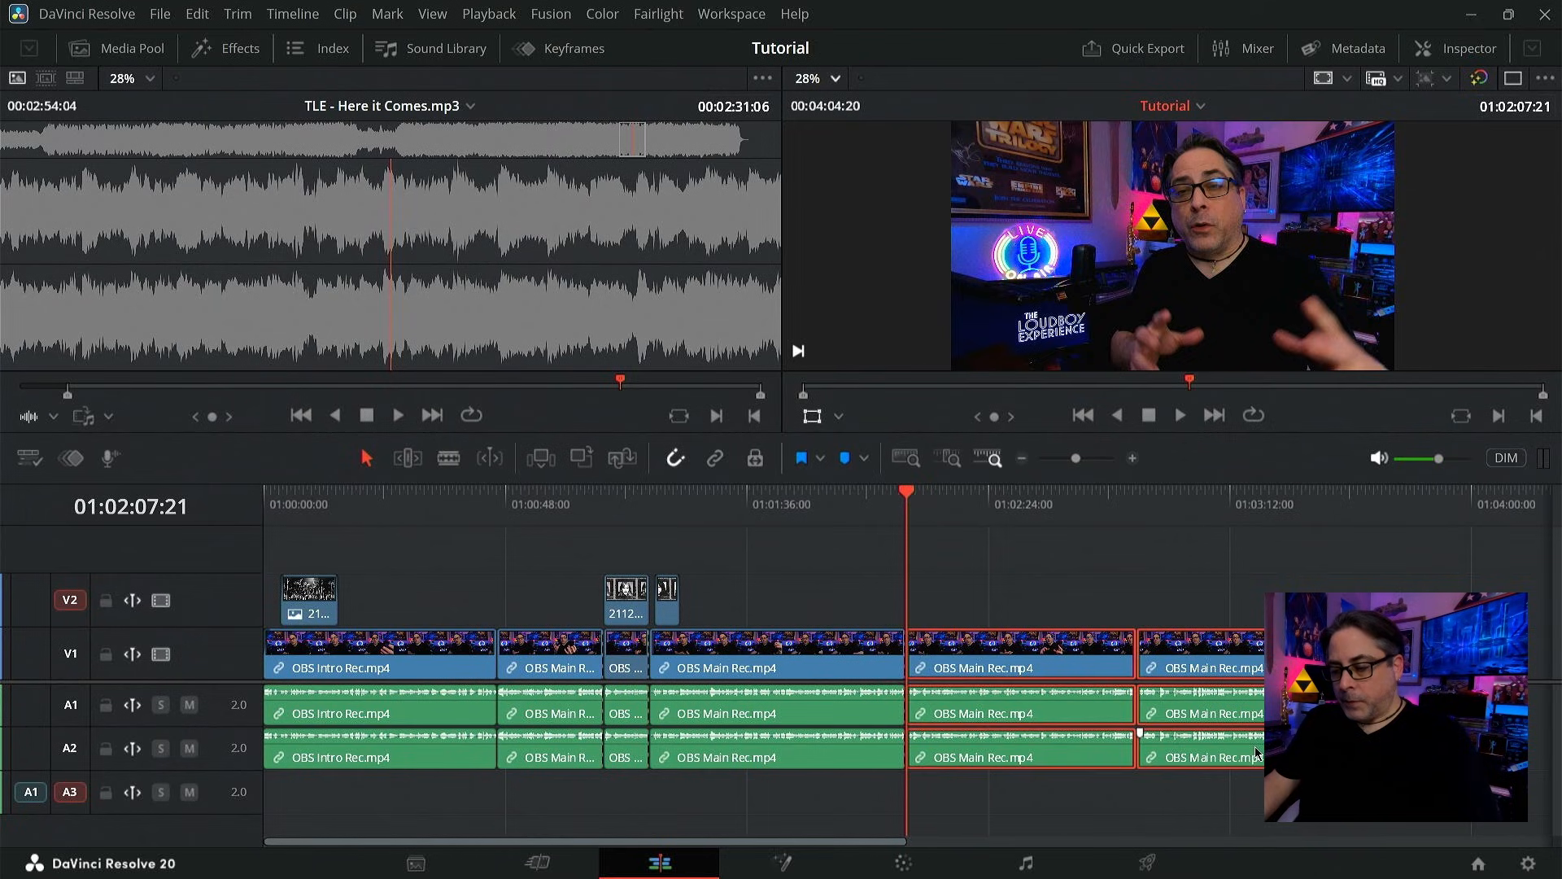
key(Delete)
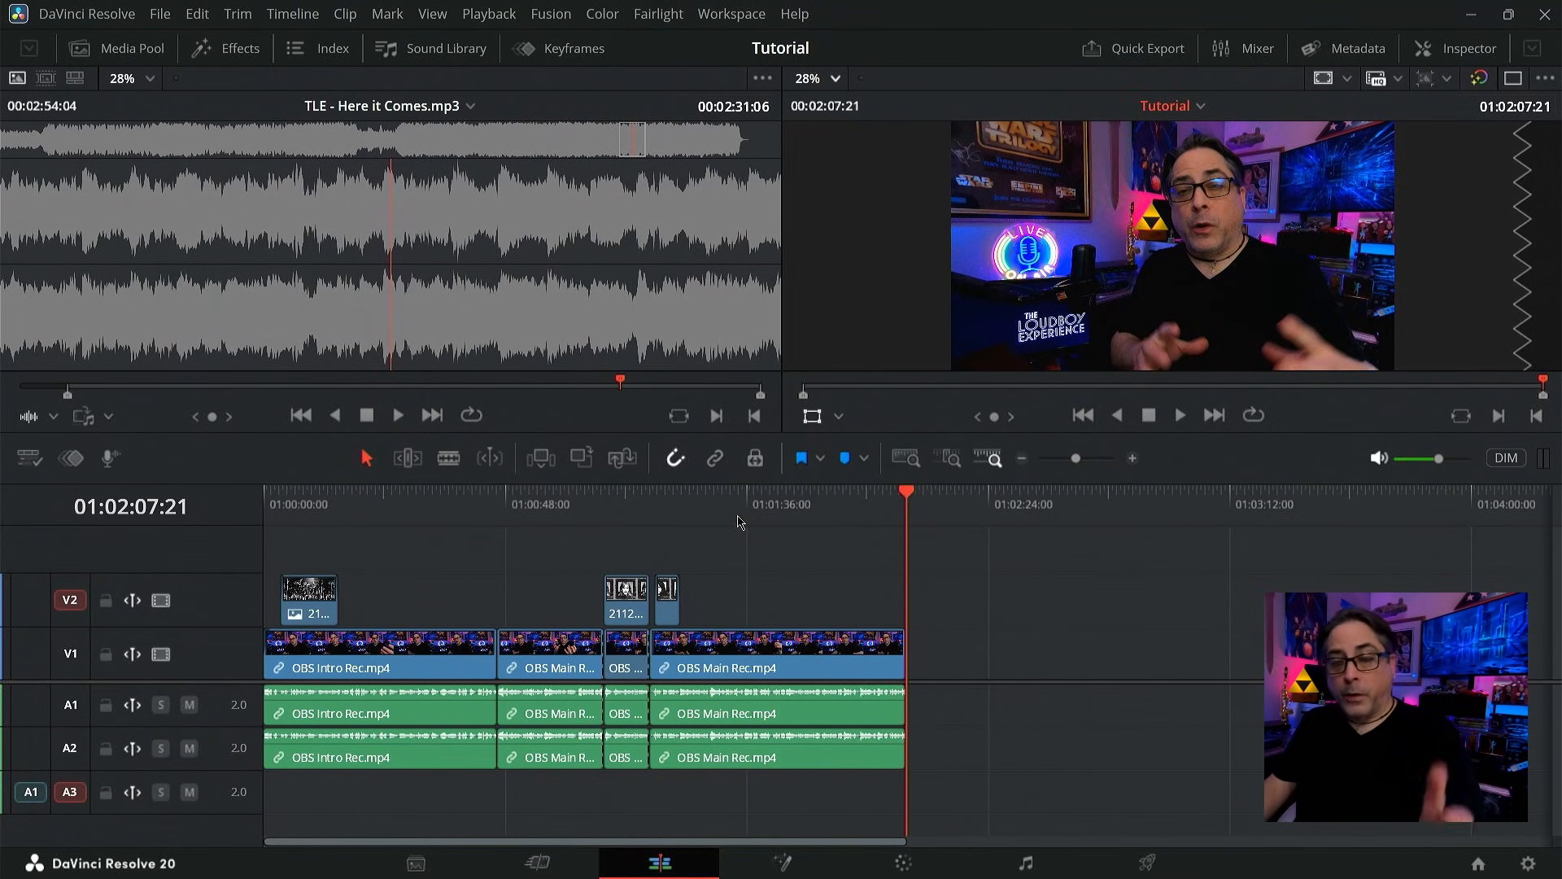
- Overwrite TLE - Here it Comes.mp3 onto A3 from 01:00:00:00 and play the stretch past the end of the video clips
drag(279, 508, 252, 513)
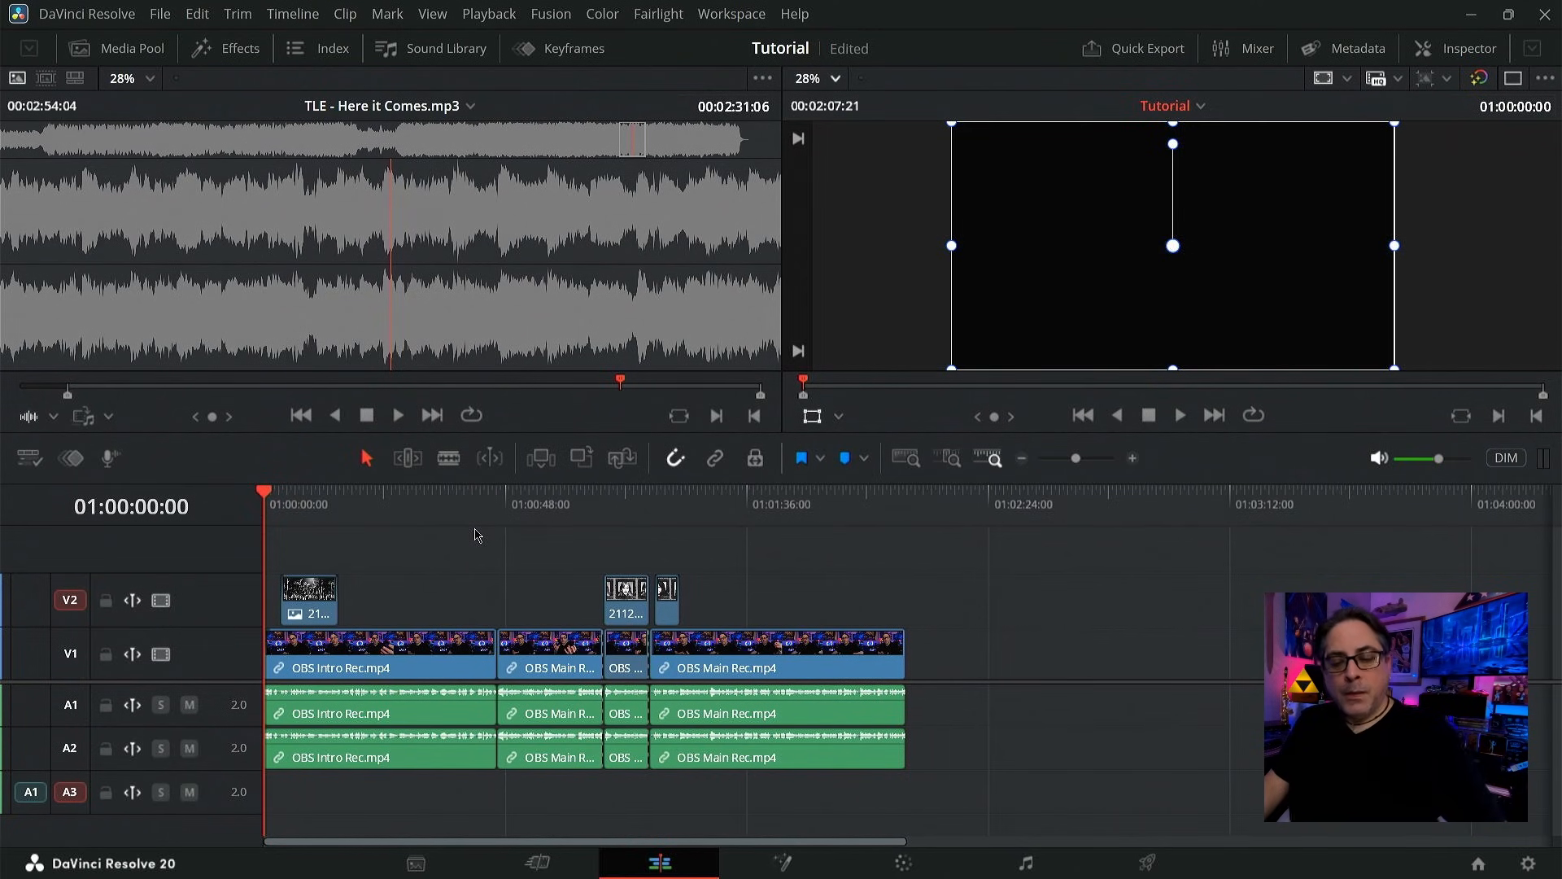
key(F10)
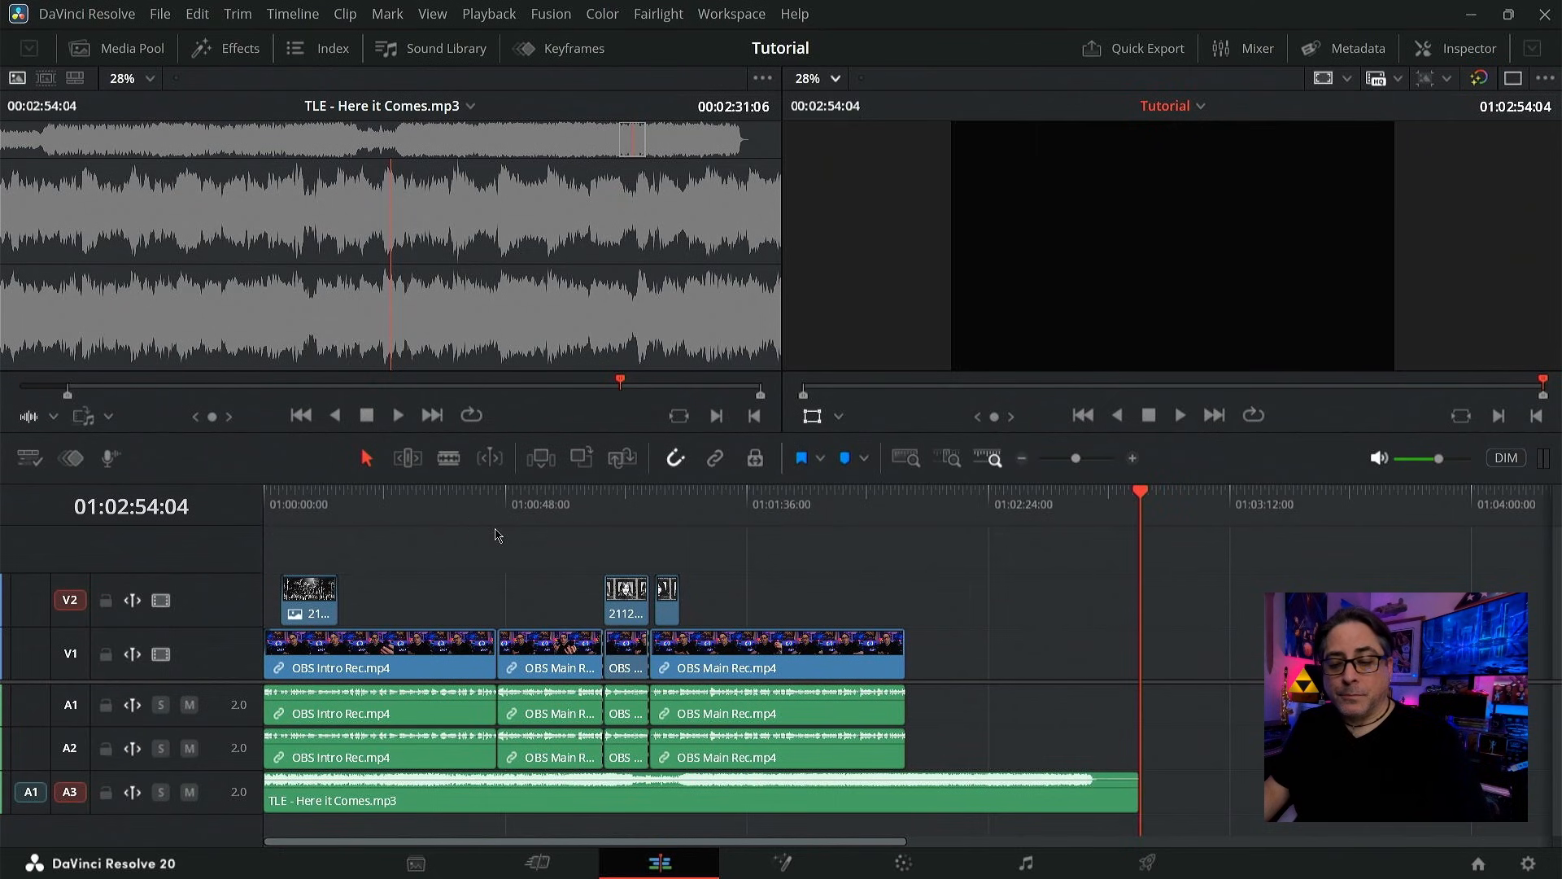
click(854, 519)
click(947, 515)
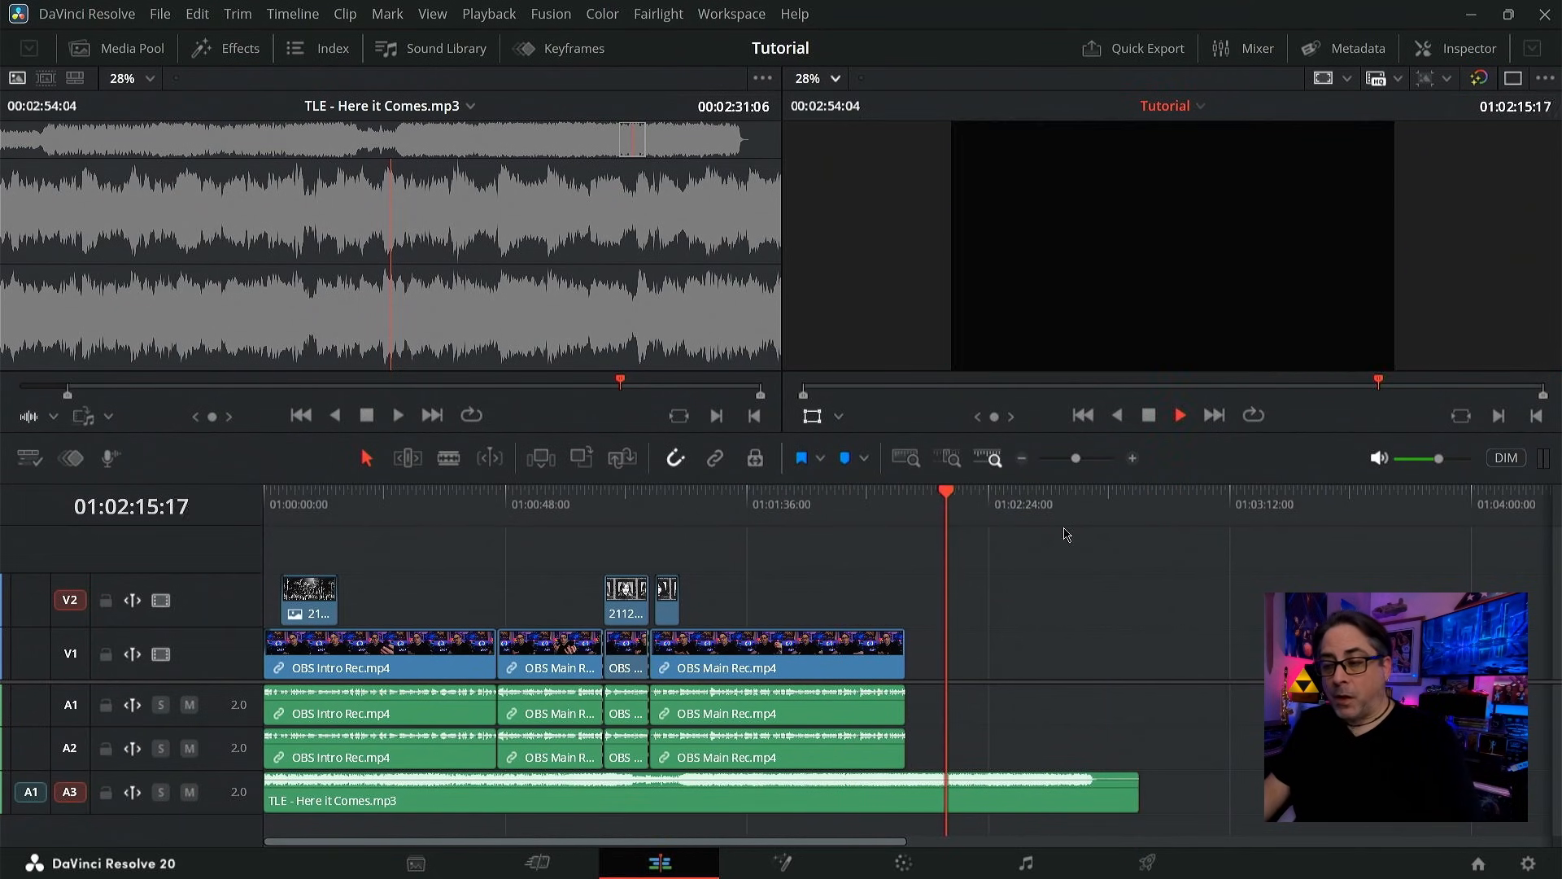
key(space)
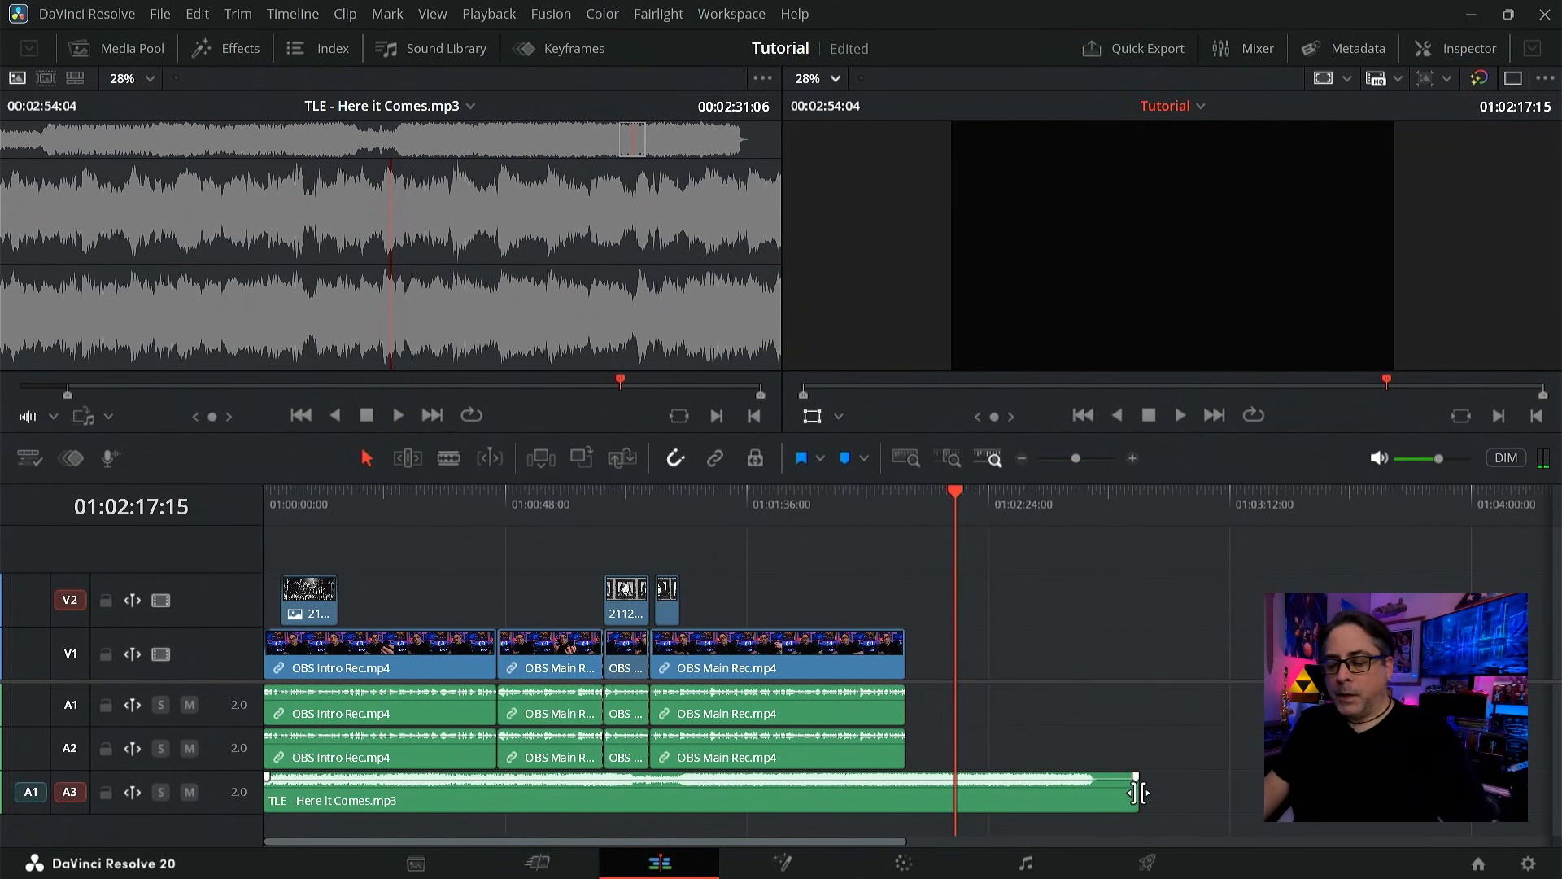
- Trim the end of the music clip on A3 to the end of the video, and play the timeline from 01:02:00:25
drag(1137, 792, 909, 807)
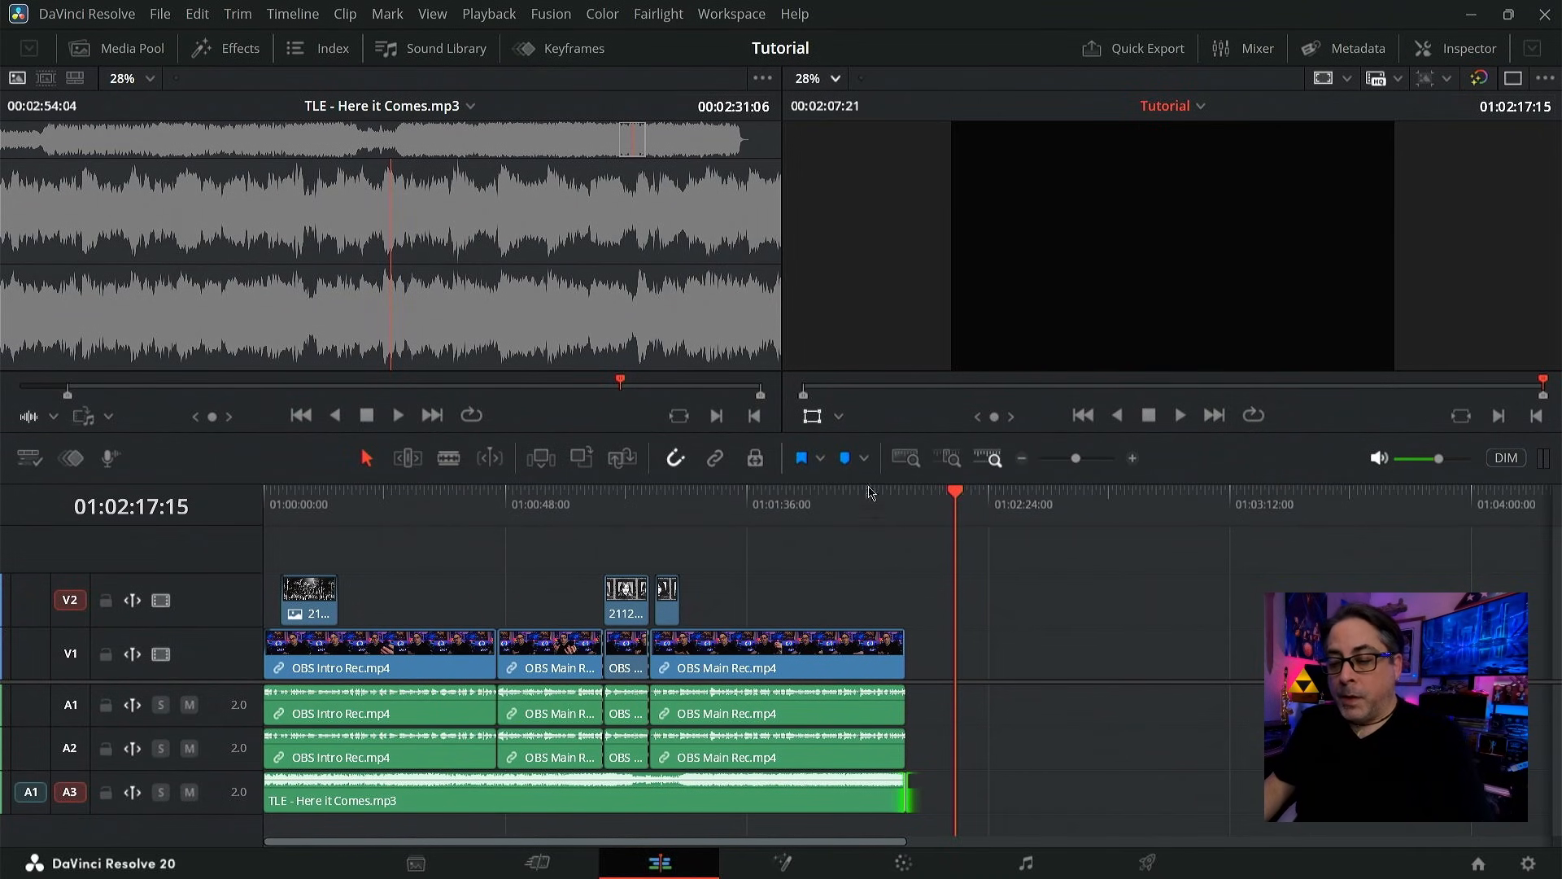
click(871, 525)
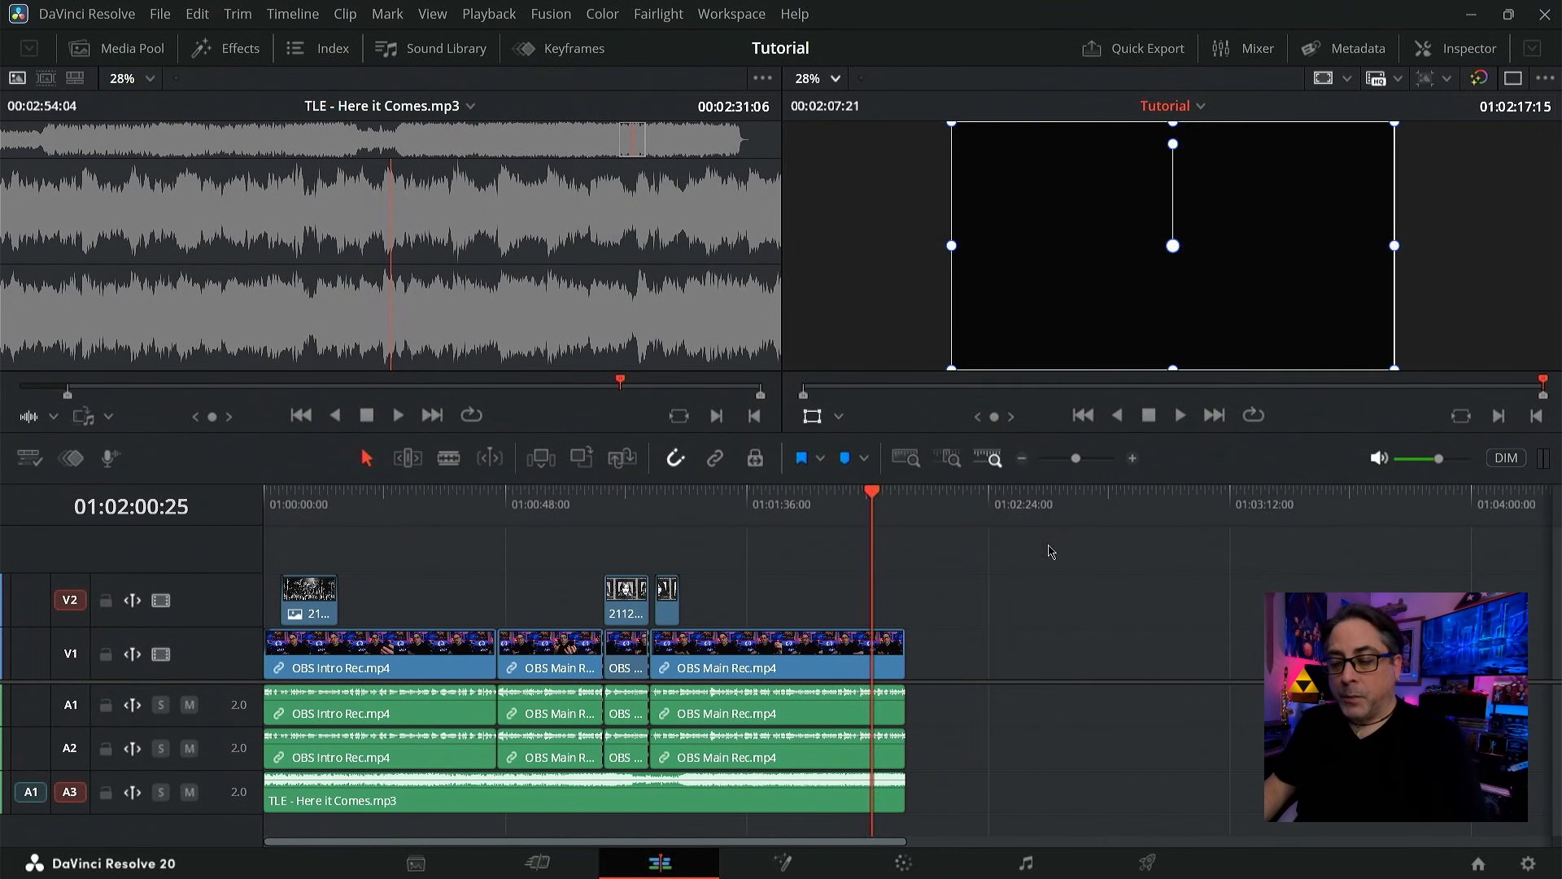
key(space)
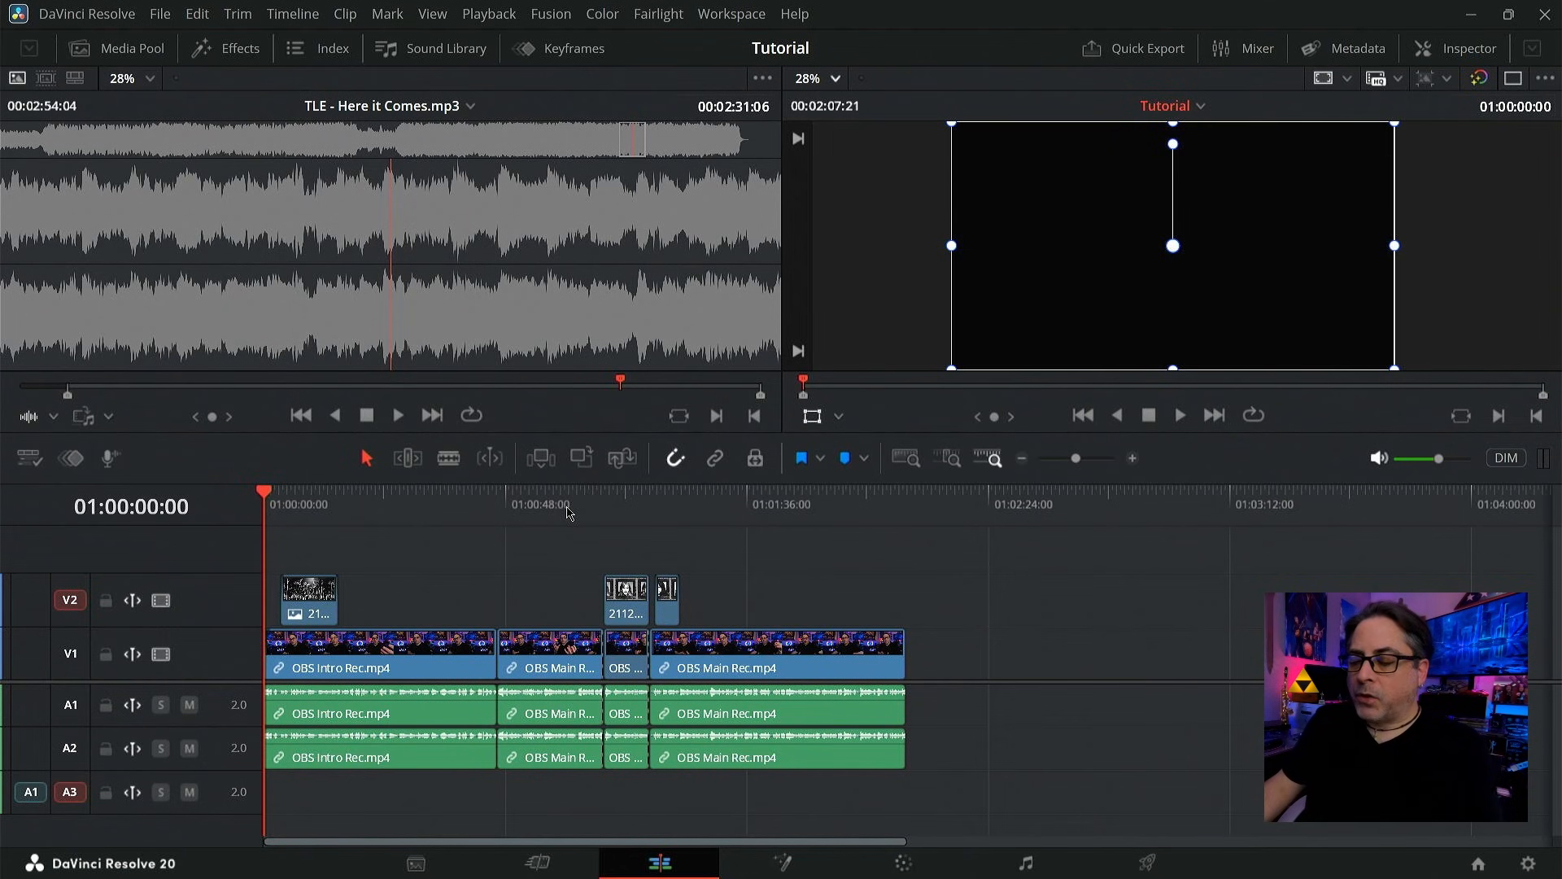
- Mark the timeline from 01:00:00:00 to 01:01:07:24 and overwrite that range on A3 with TLE - Here it Comes.mp3
drag(567, 511, 609, 509)
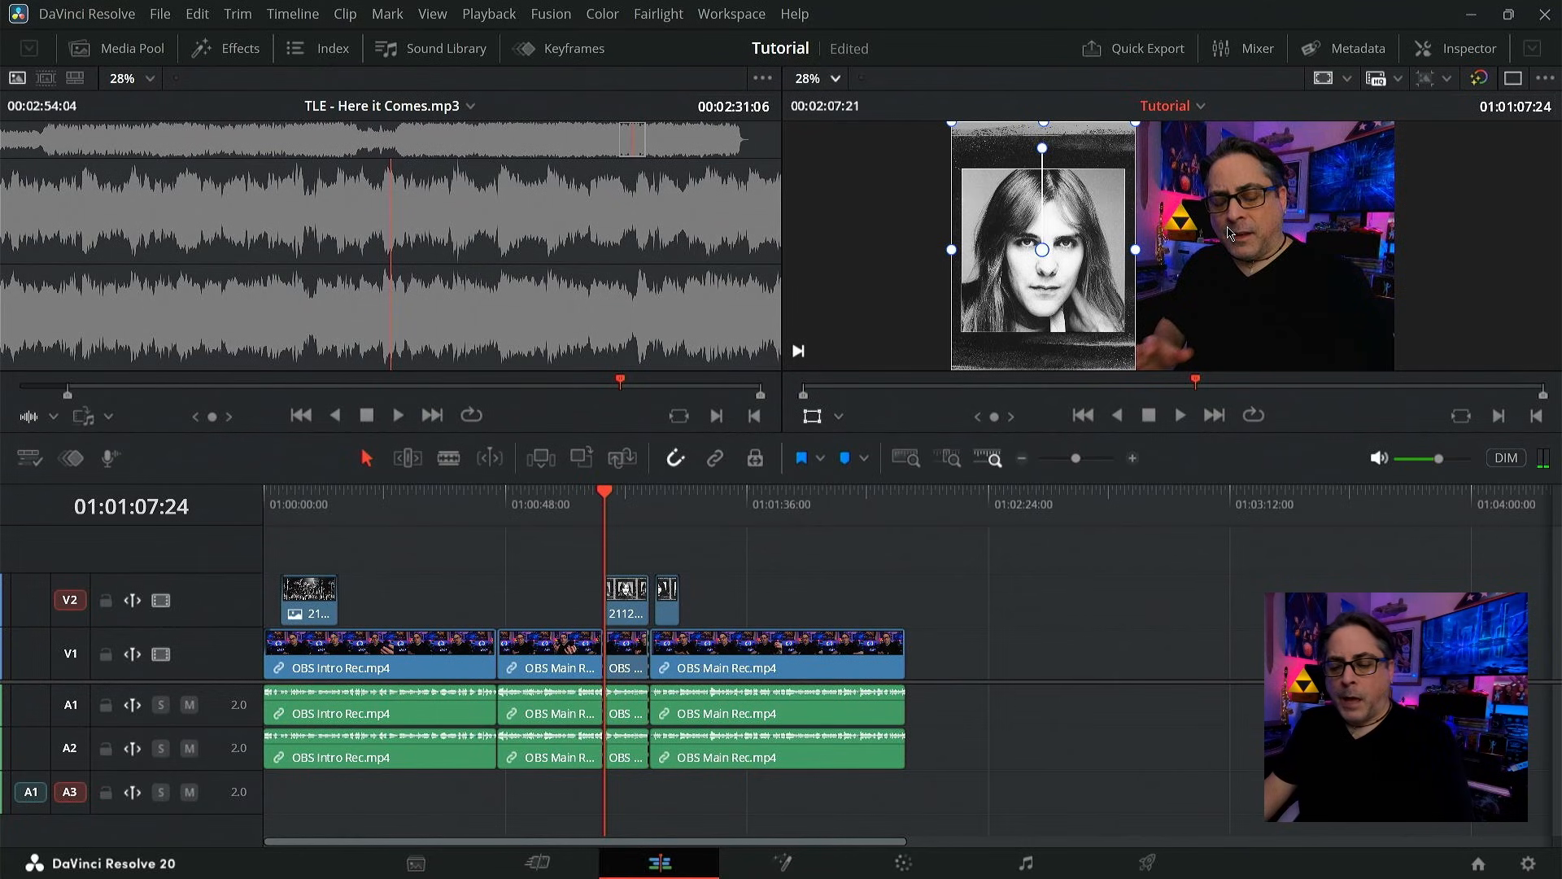
key(ctrl+s)
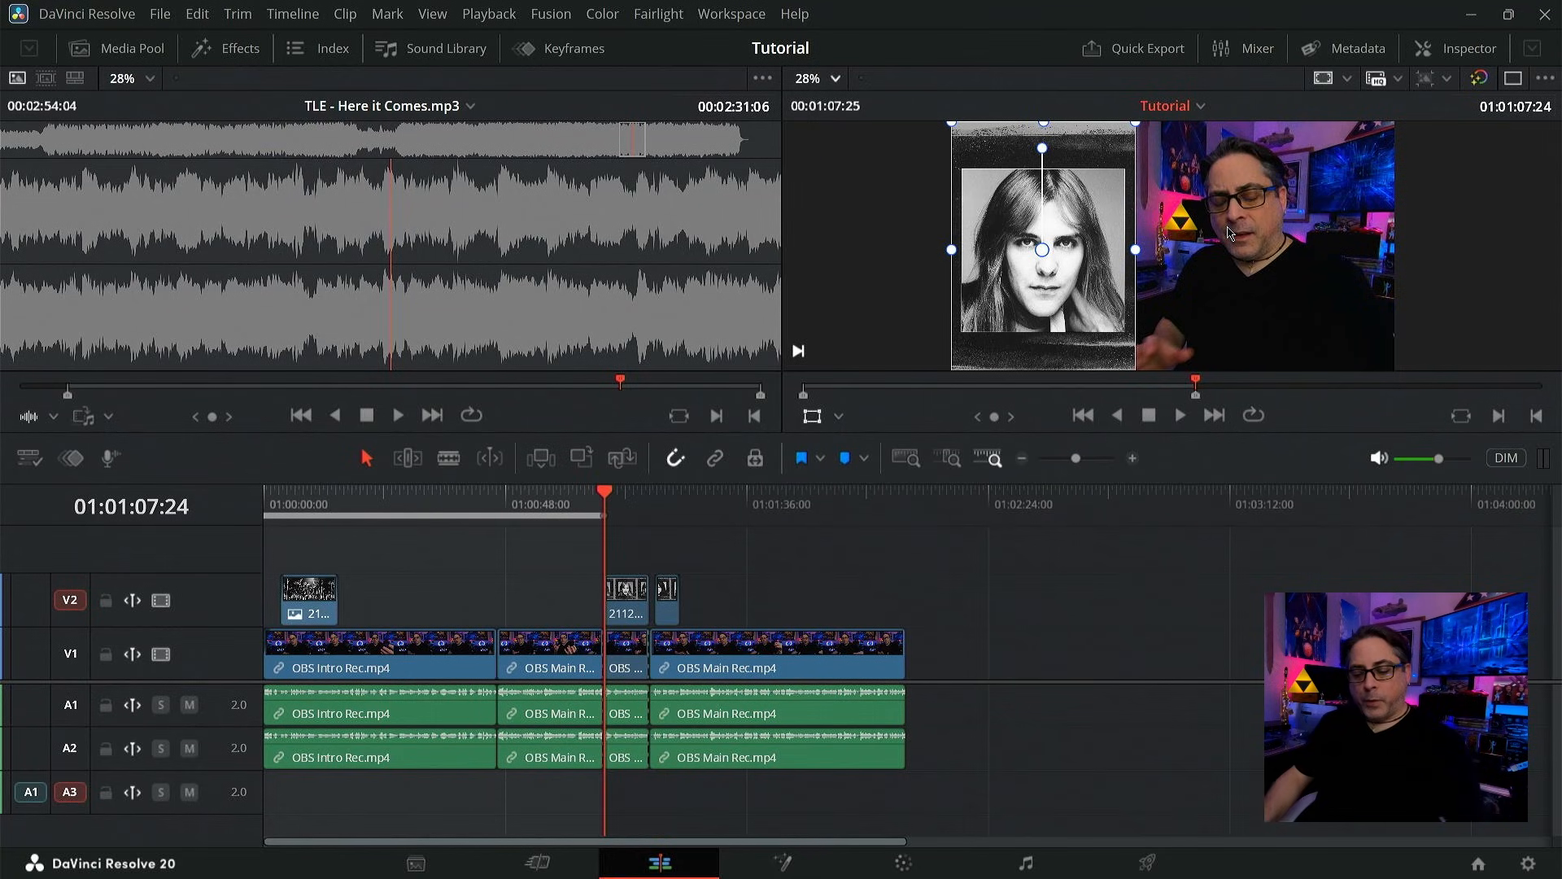
key(F10)
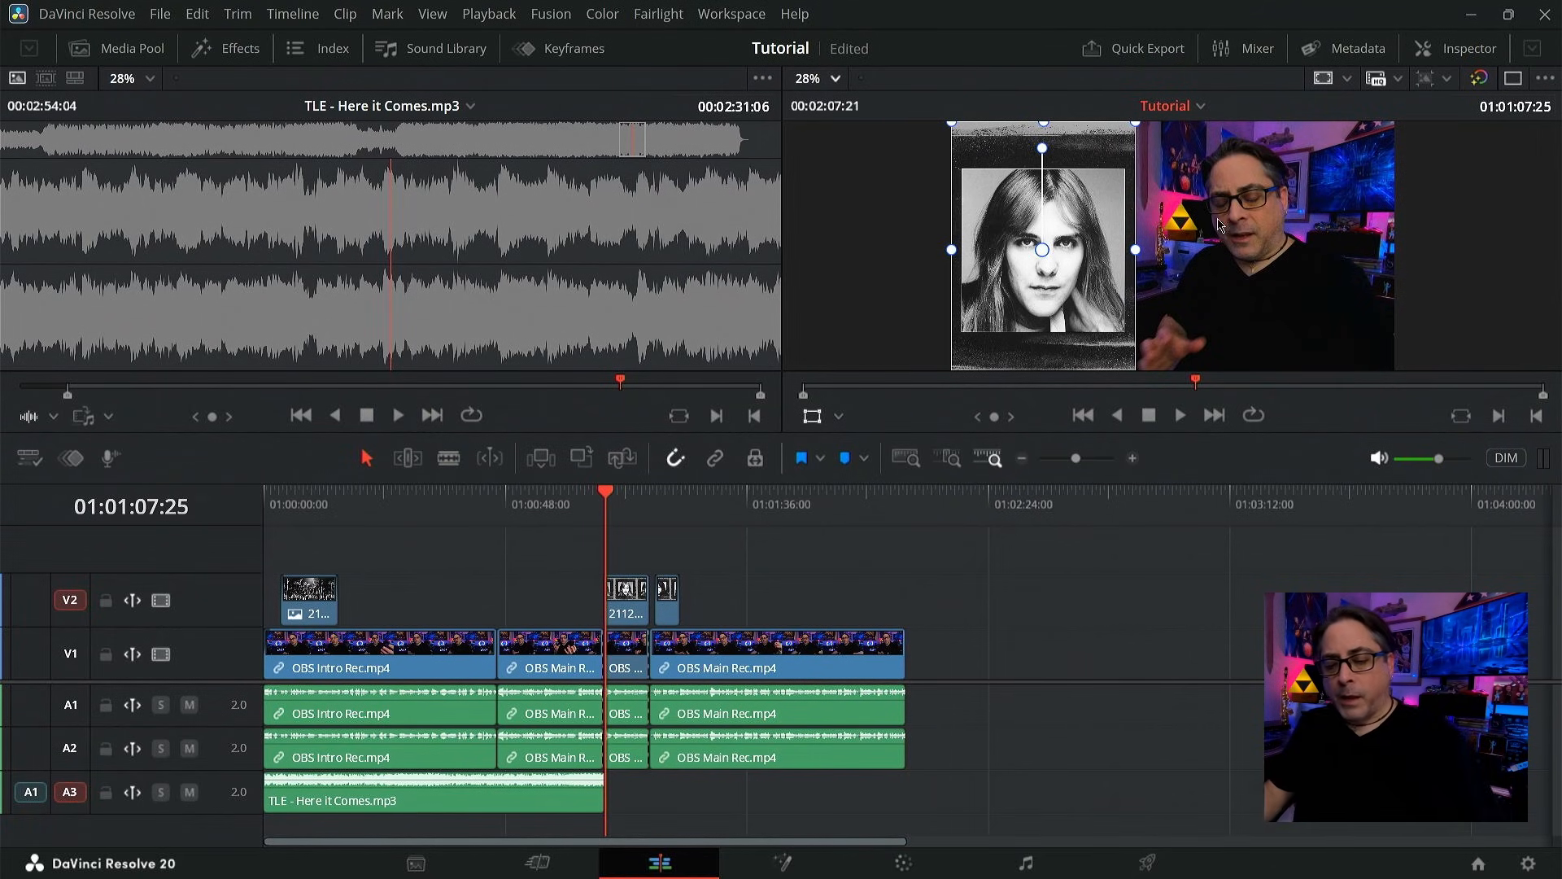
- Lower the volume of the TLE - Here it Comes.mp3 clip on A3 to -5.00 dB
click(441, 499)
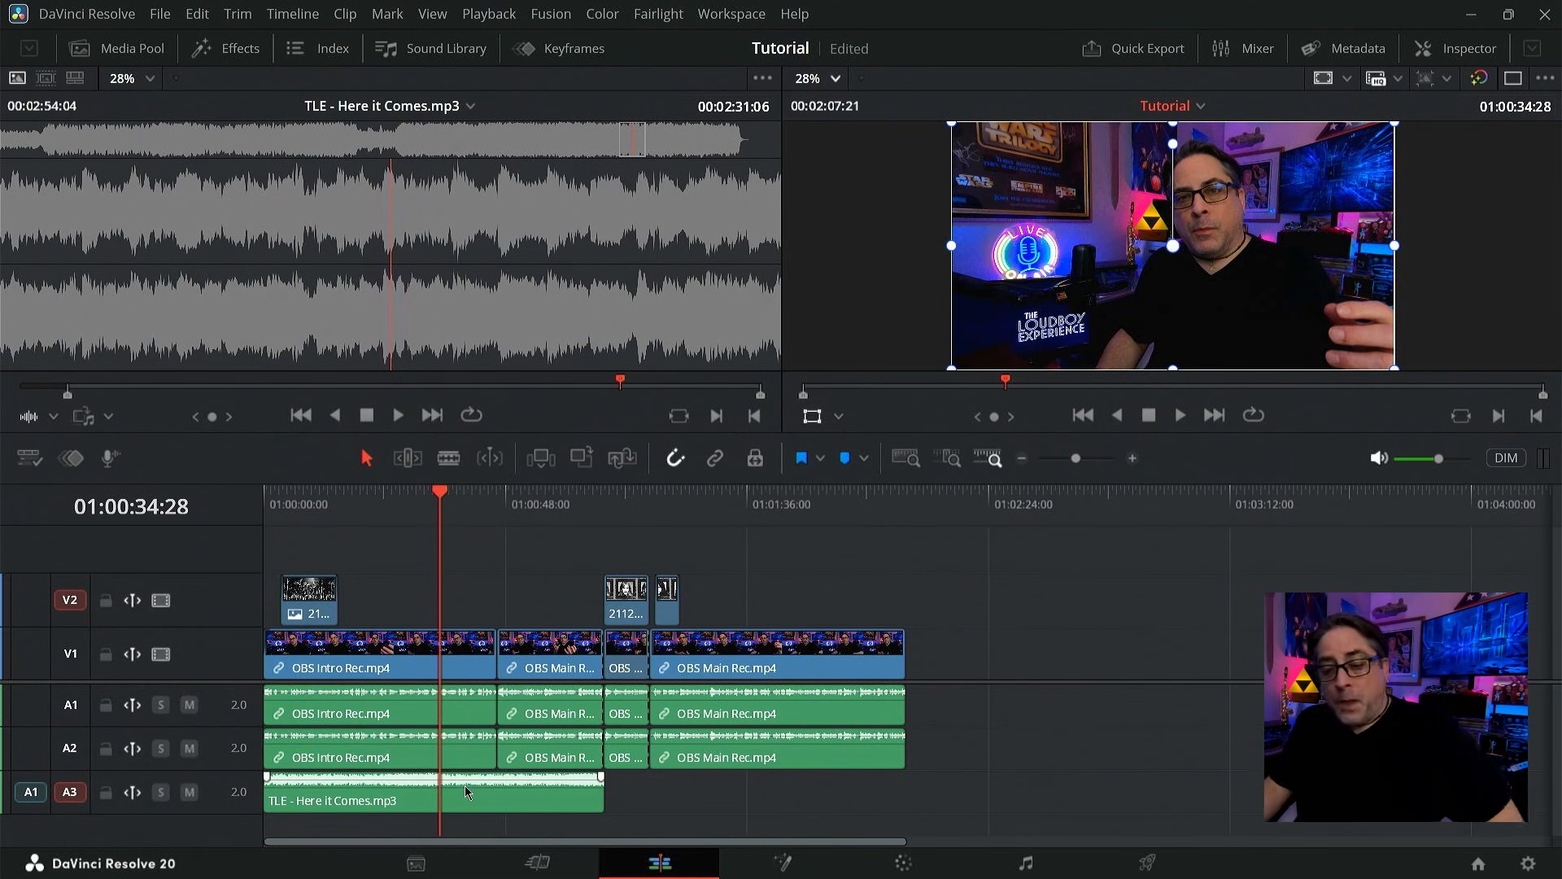
scroll(465, 793, up, 2)
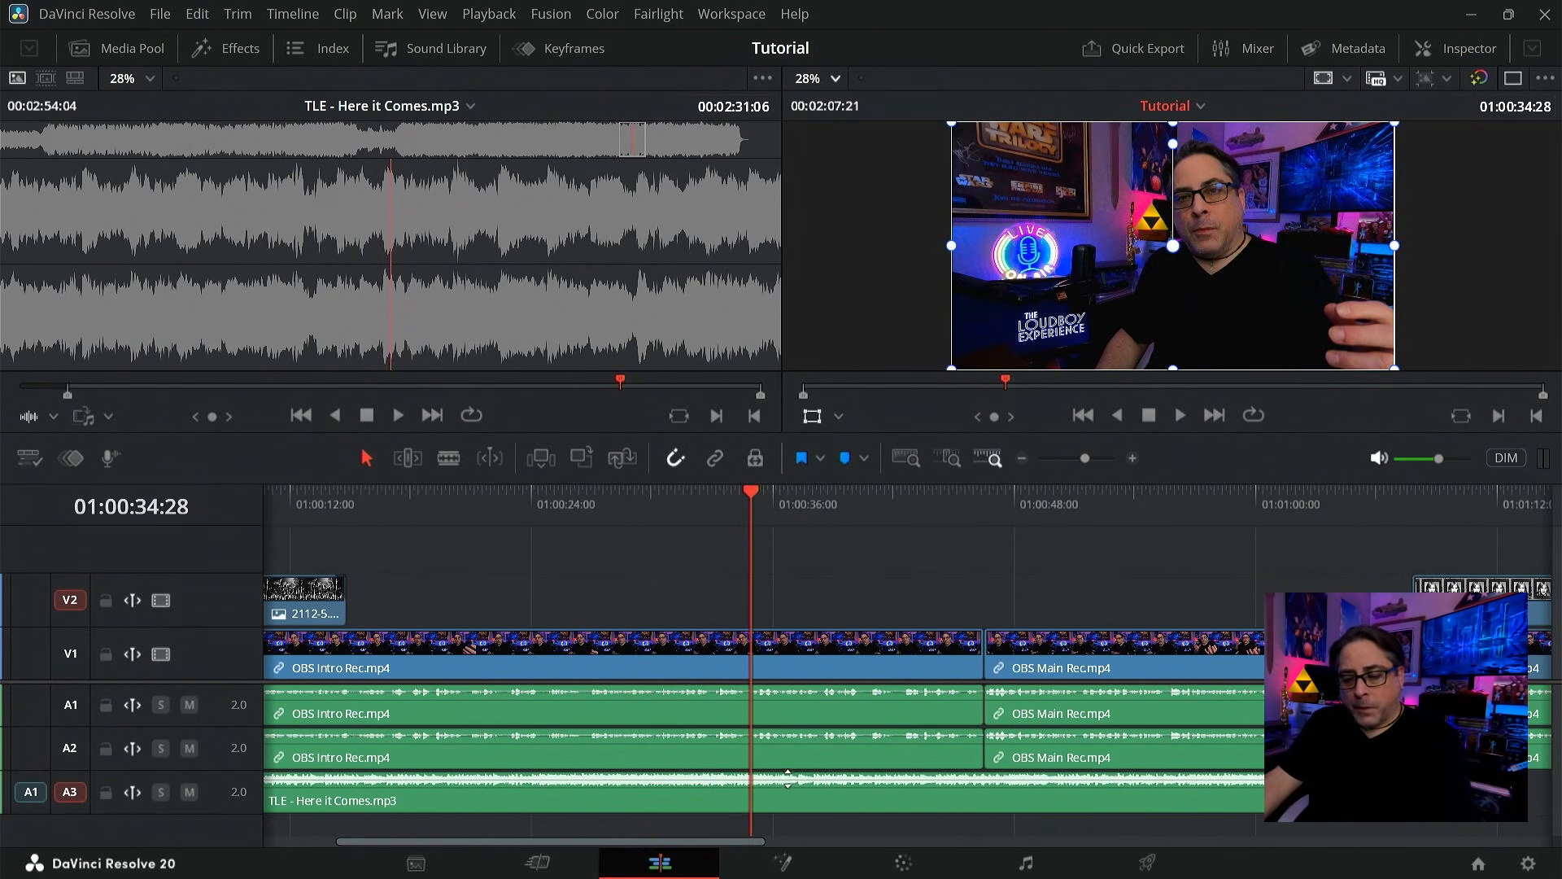
mouse_move(786, 779)
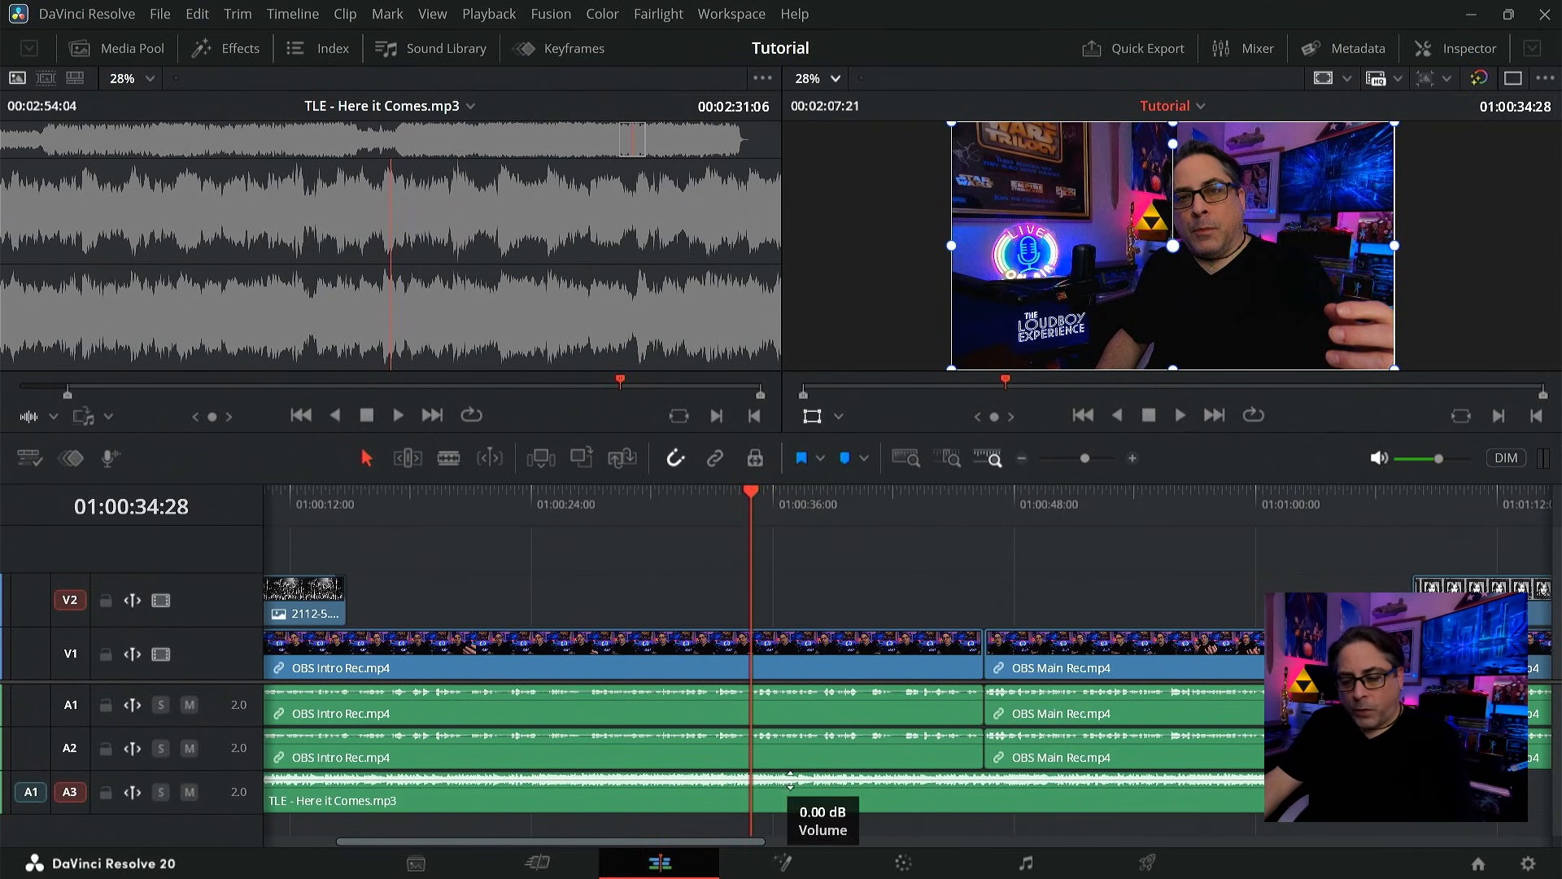
mouse_move(790, 779)
mouse_down()
mouse_move(795, 794)
mouse_move(799, 780)
mouse_up()
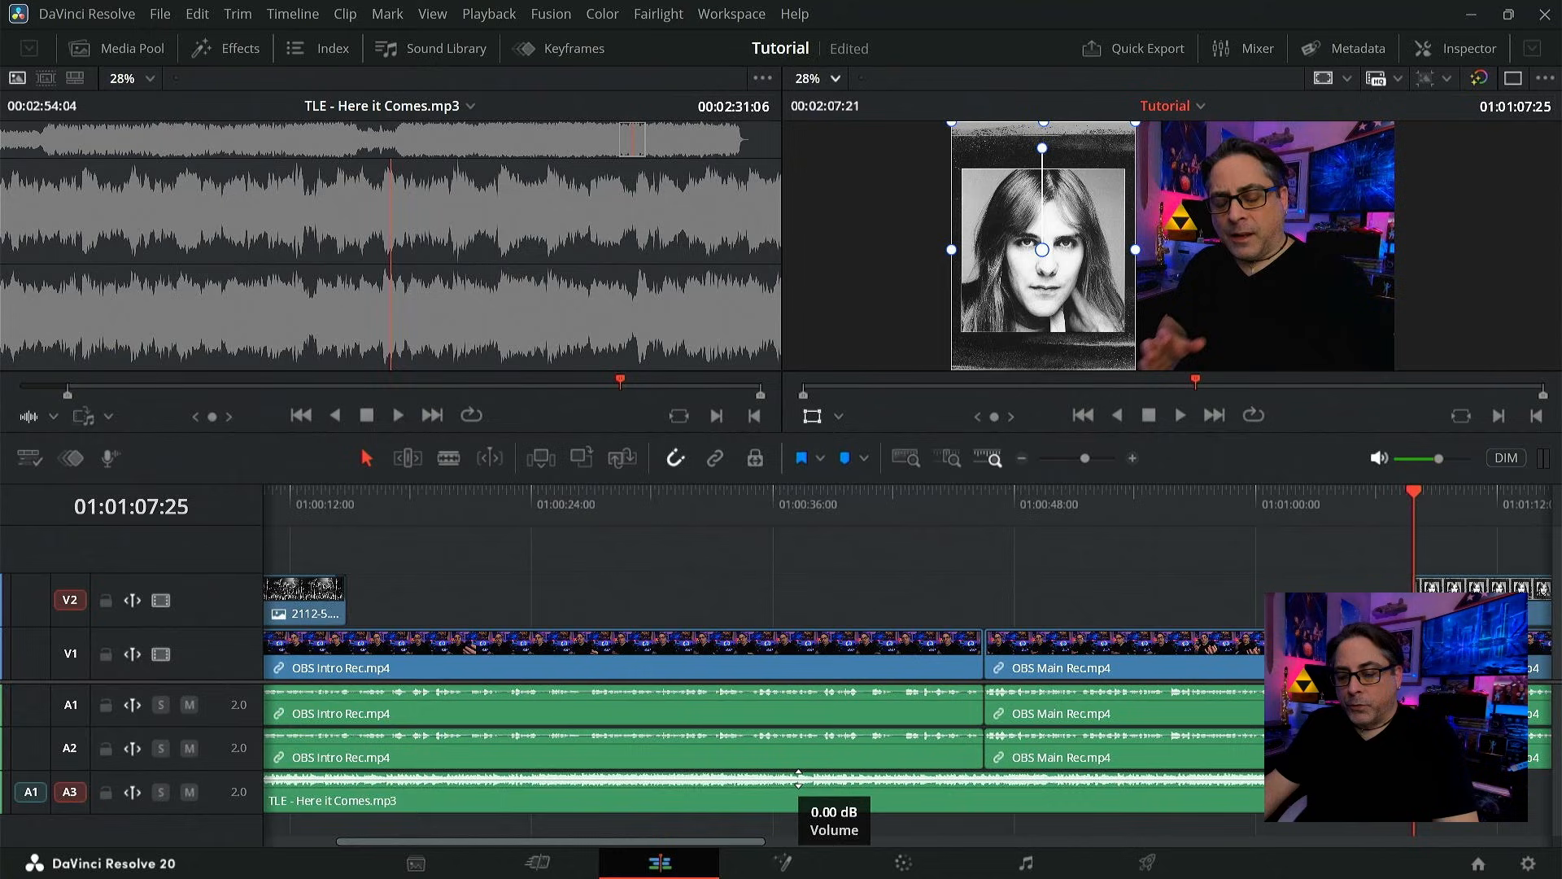
drag(798, 778, 800, 782)
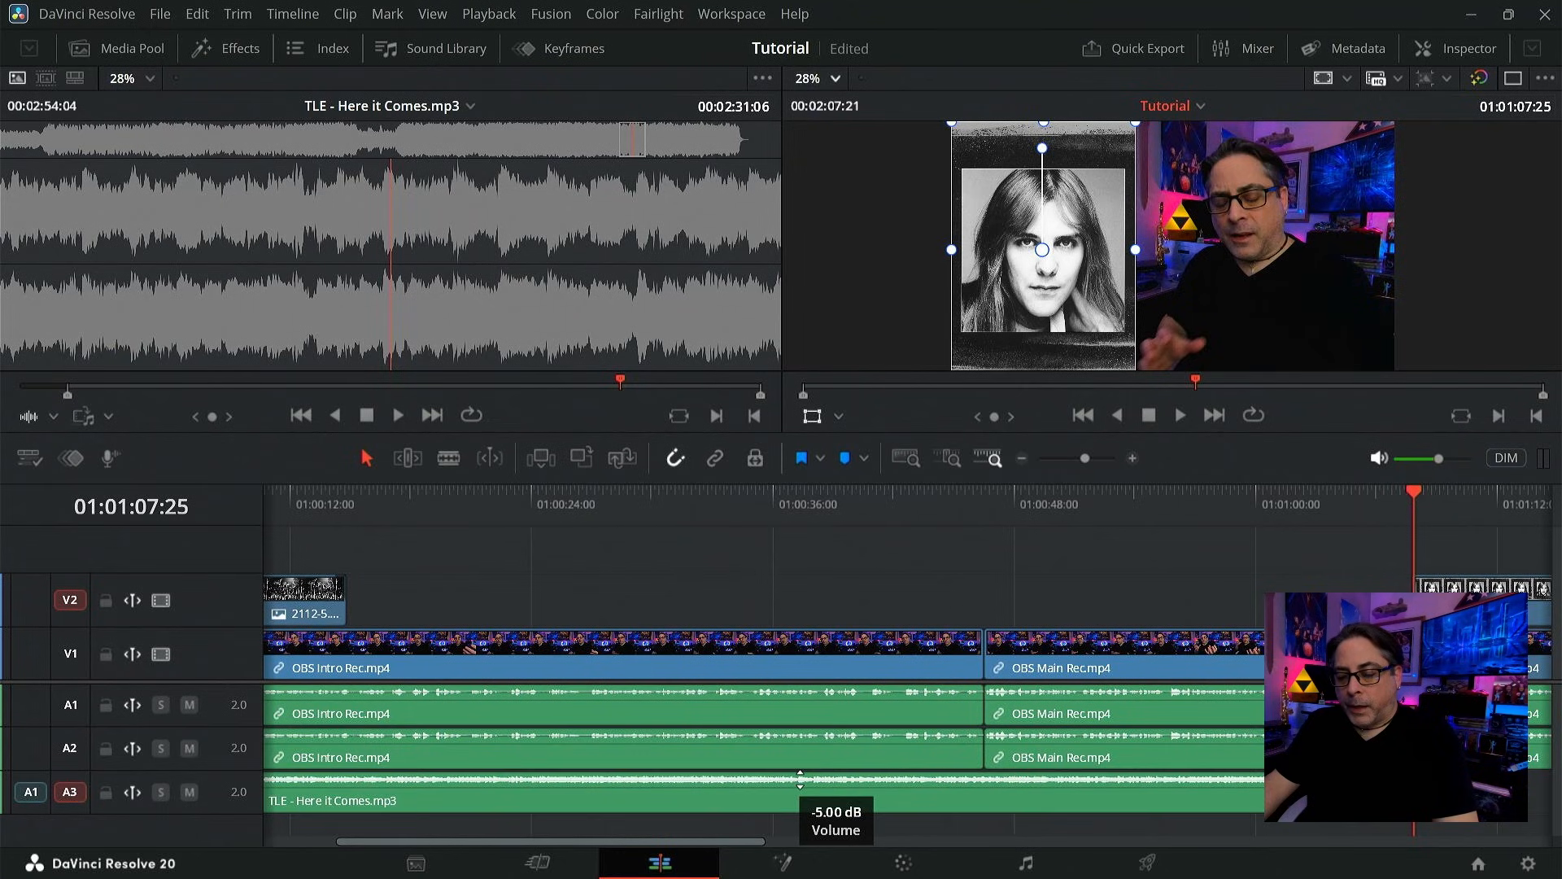
- Play the timeline from 01:00:34:01 to 01:00:37:10 and readjust the volume line of the music clip on A3
click(738, 506)
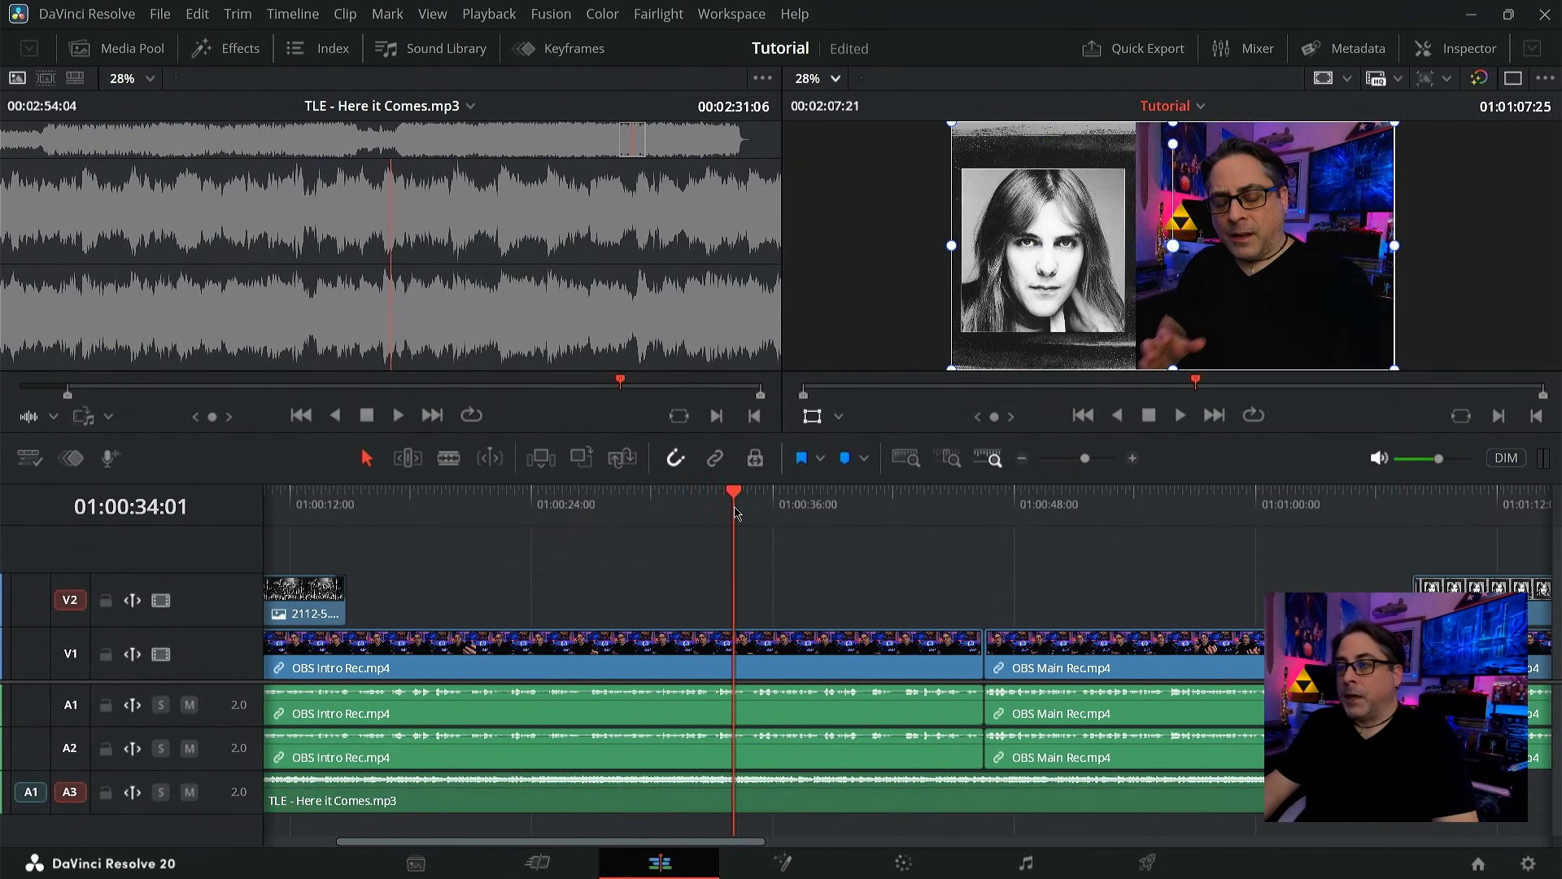
key(space)
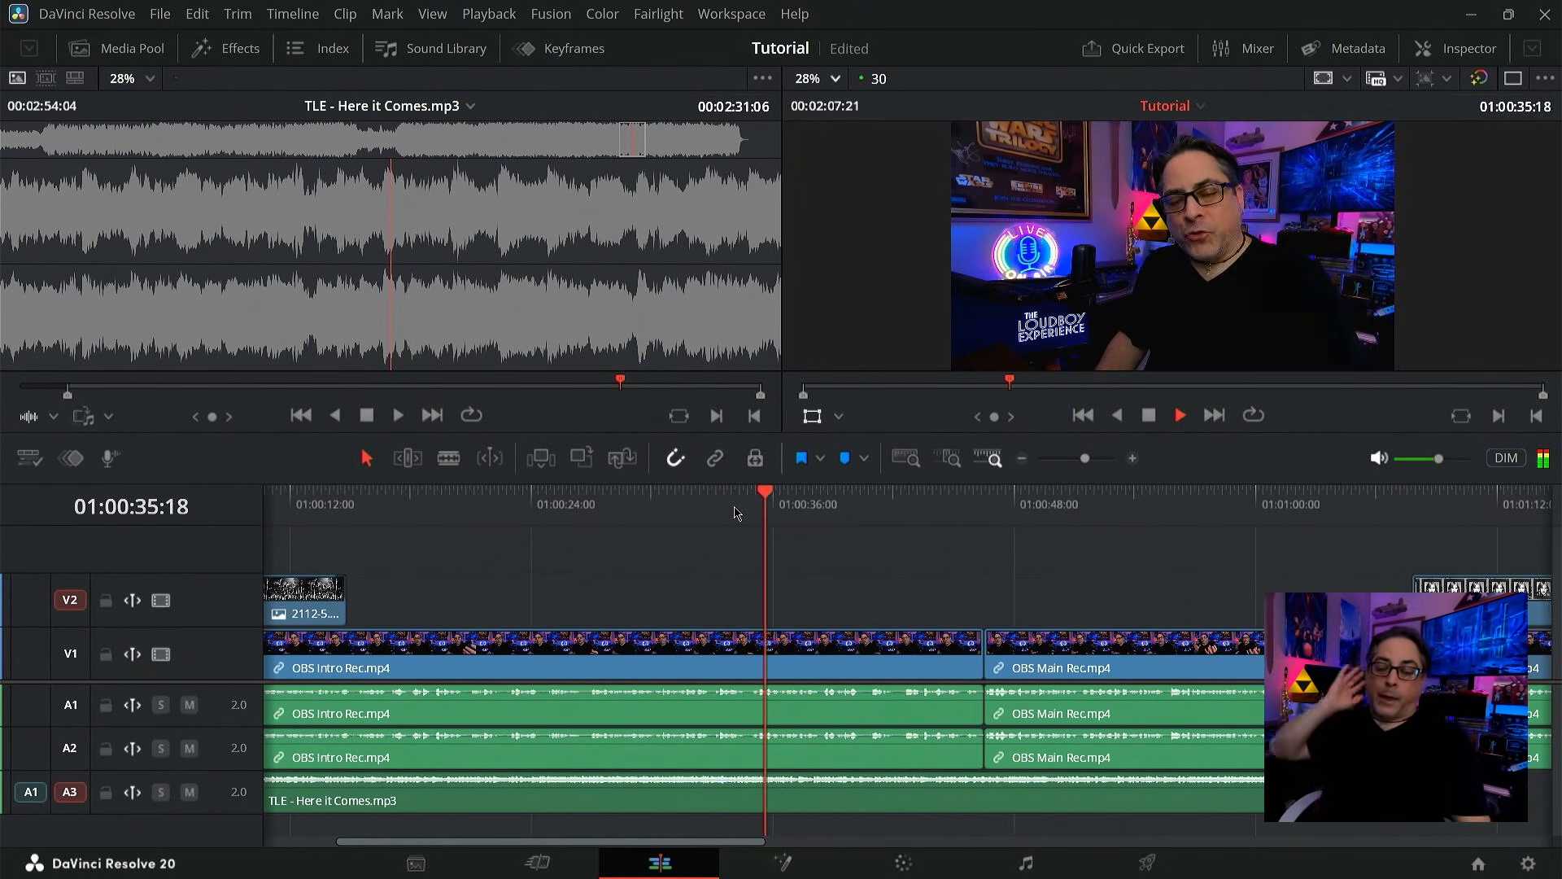
key(space)
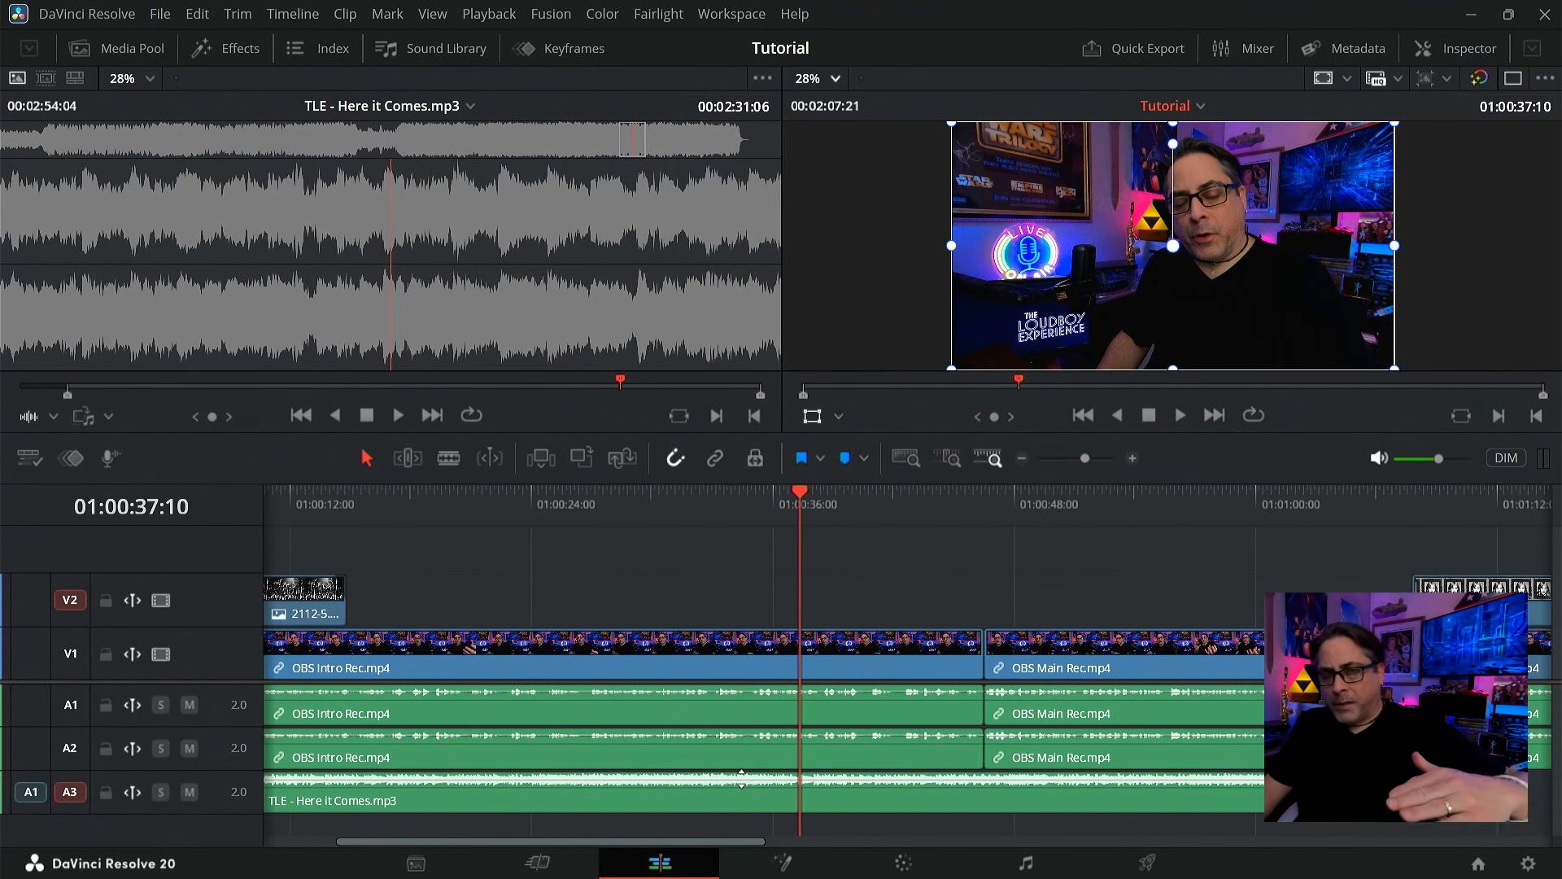
drag(741, 779, 746, 779)
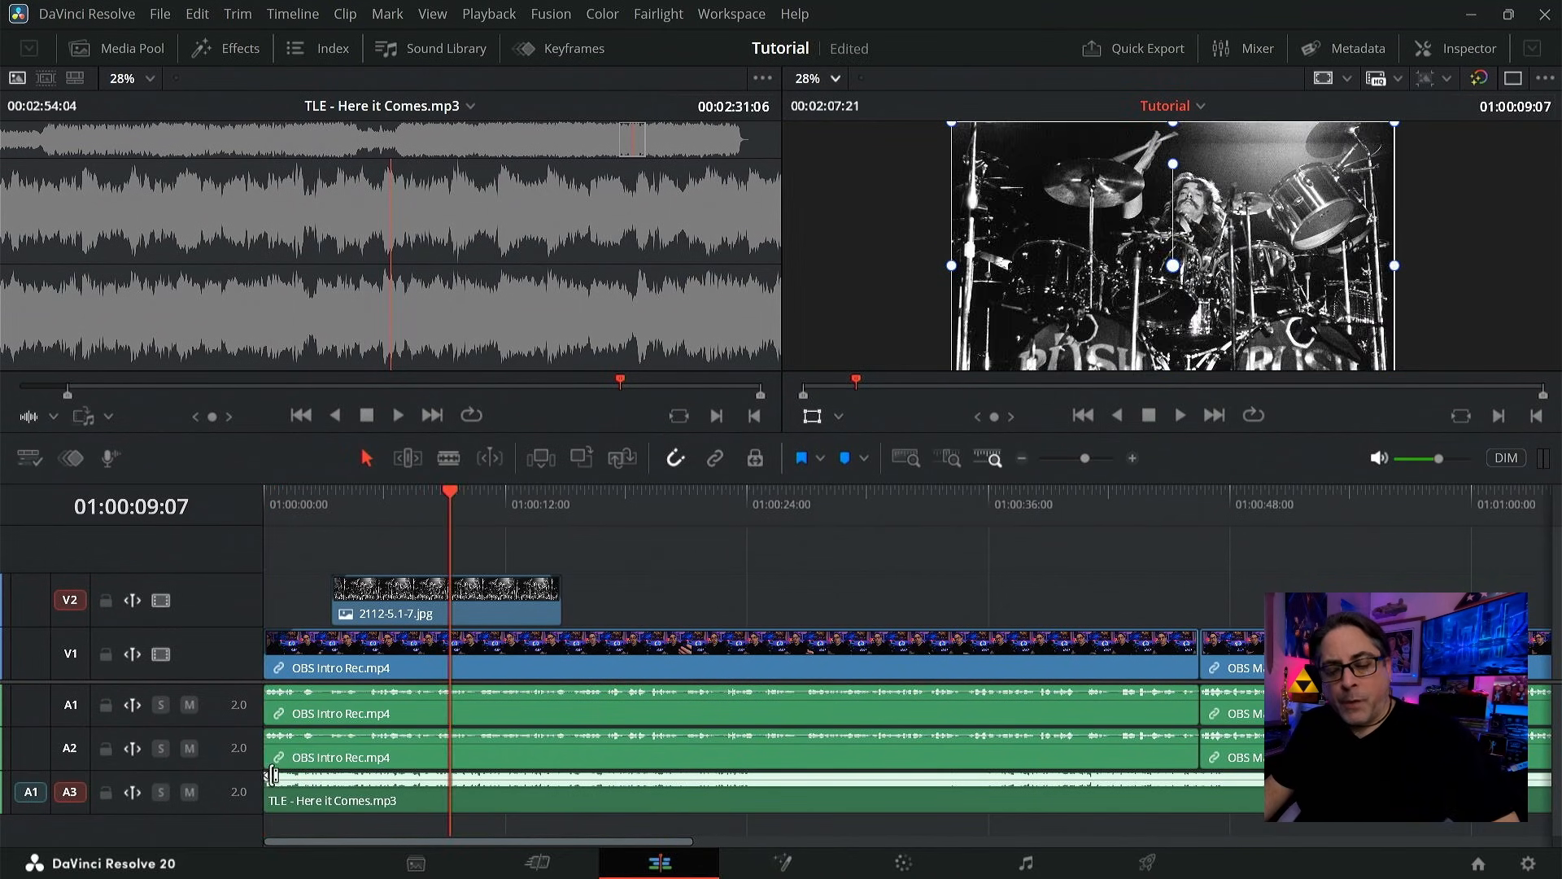
- Add a fade-in of about 5 seconds to the start of the music clip on A3 and play from the timeline start
drag(267, 778, 363, 776)
drag(323, 503, 235, 514)
key(space)
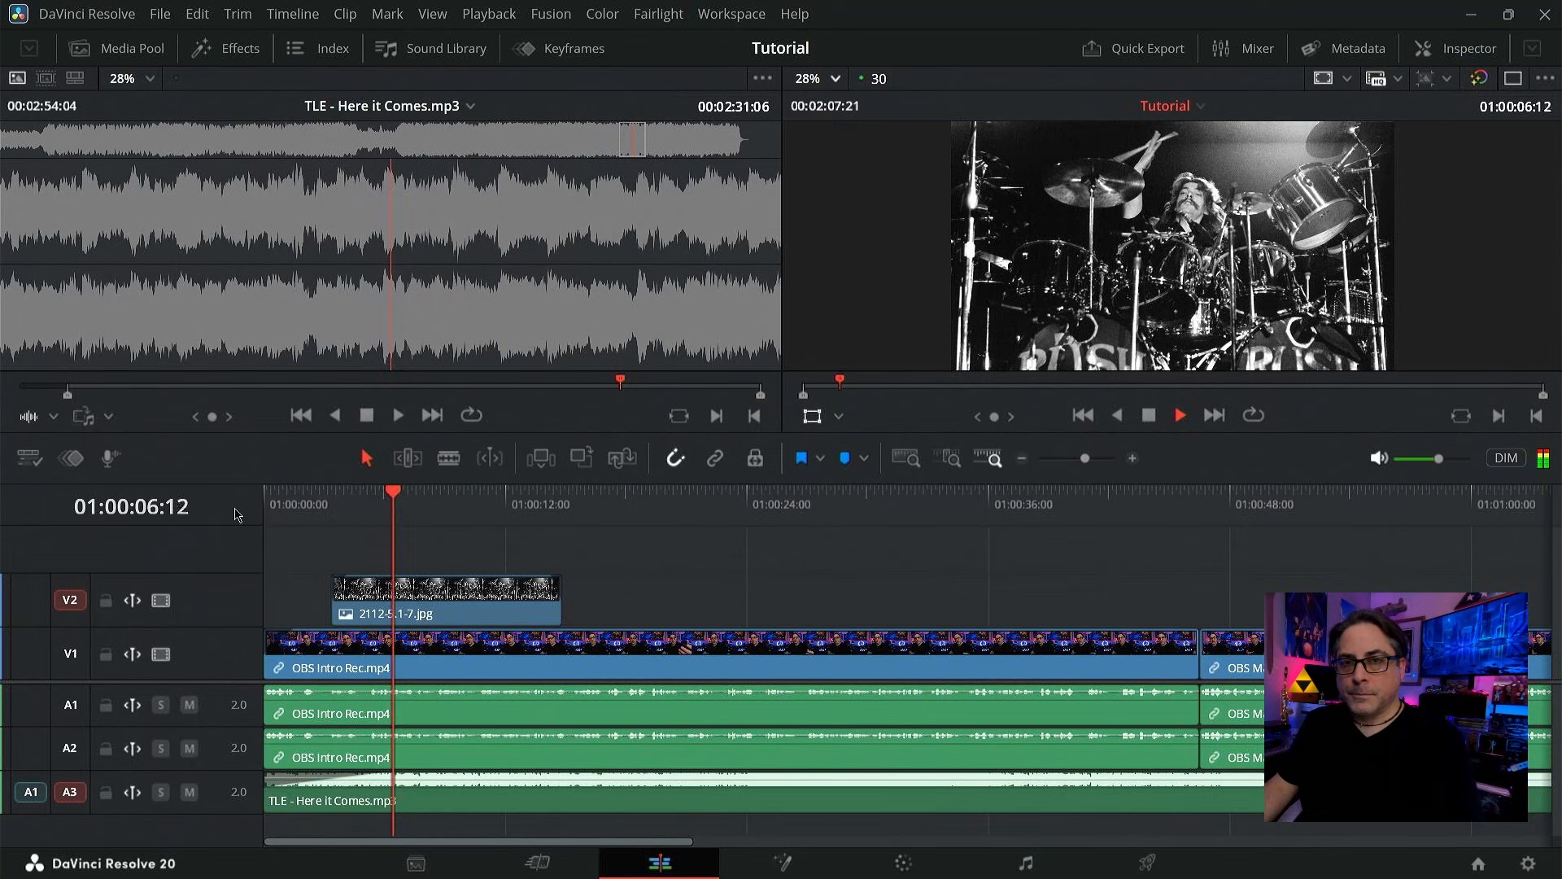
- Add a fade-out of about 1 second to the end of the music clip on A3 and play the ending
key(space)
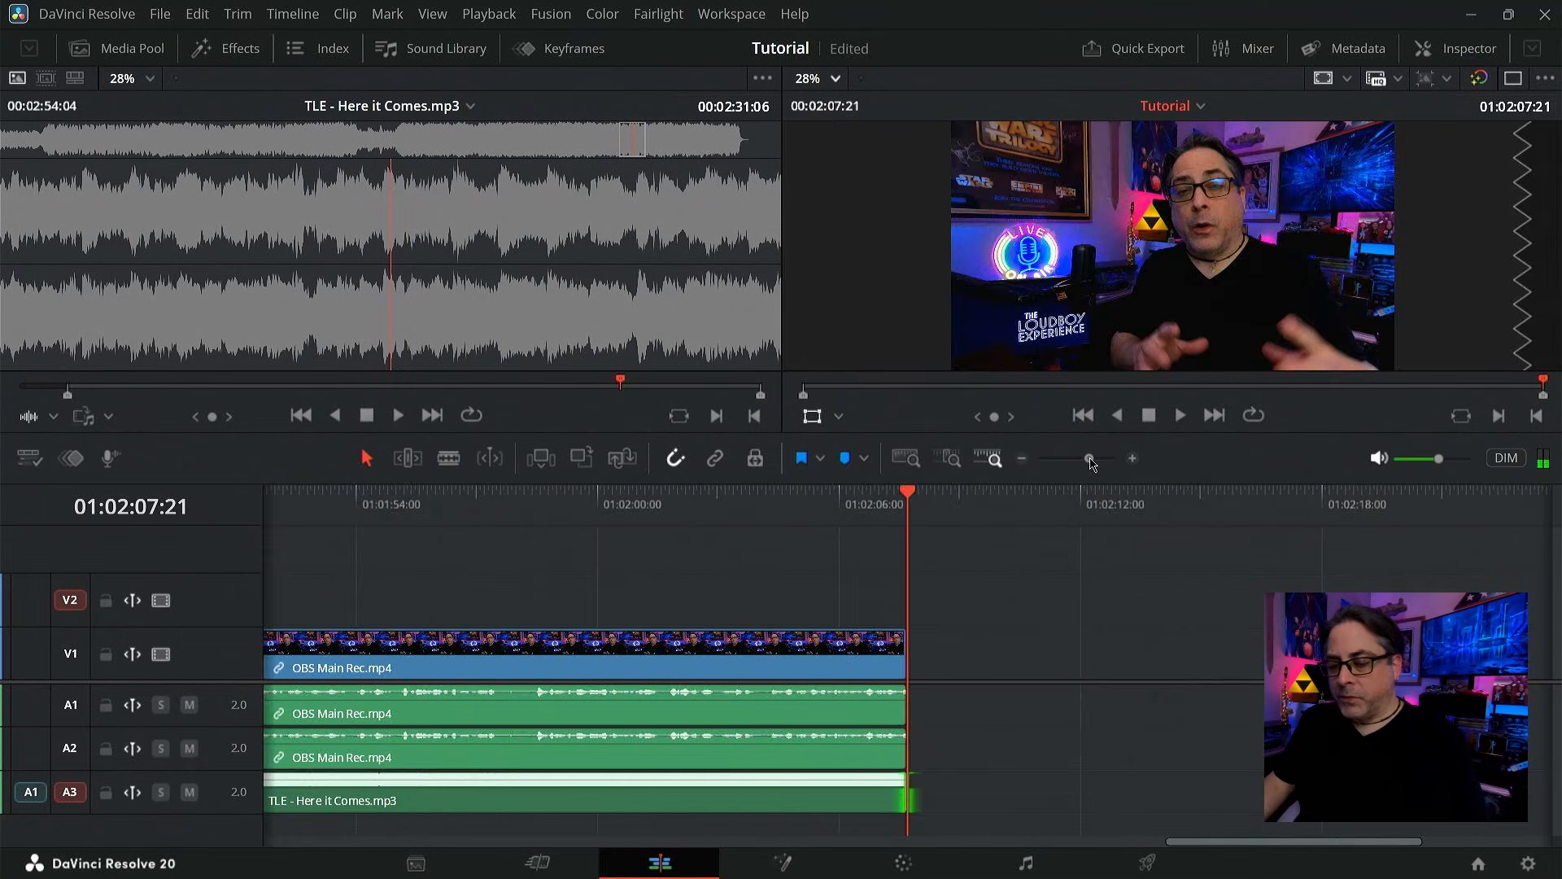
drag(1091, 460, 1092, 461)
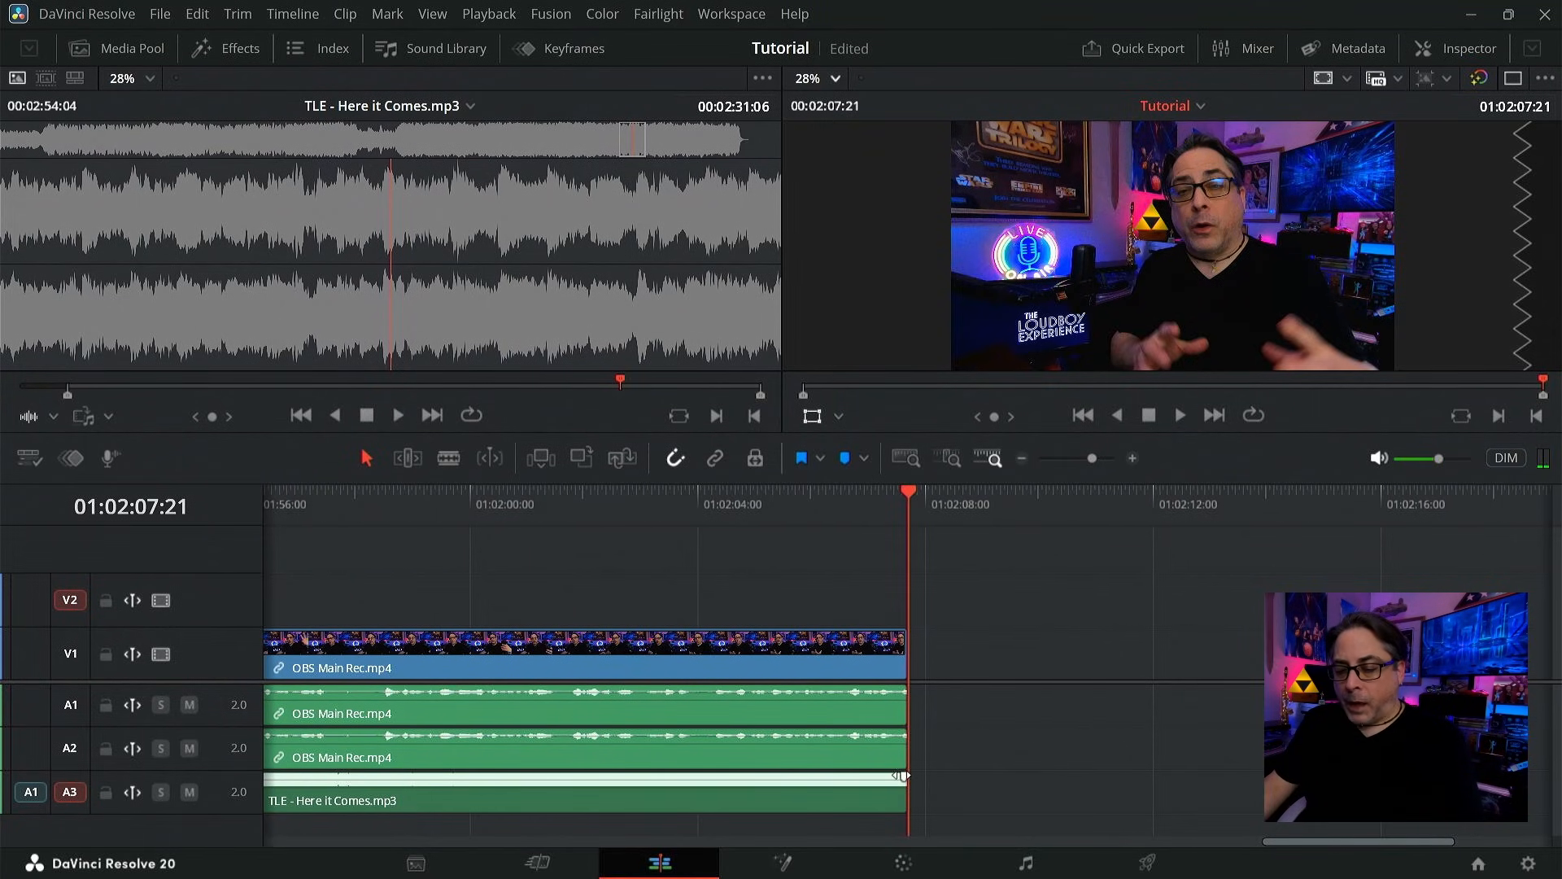
drag(901, 775, 880, 776)
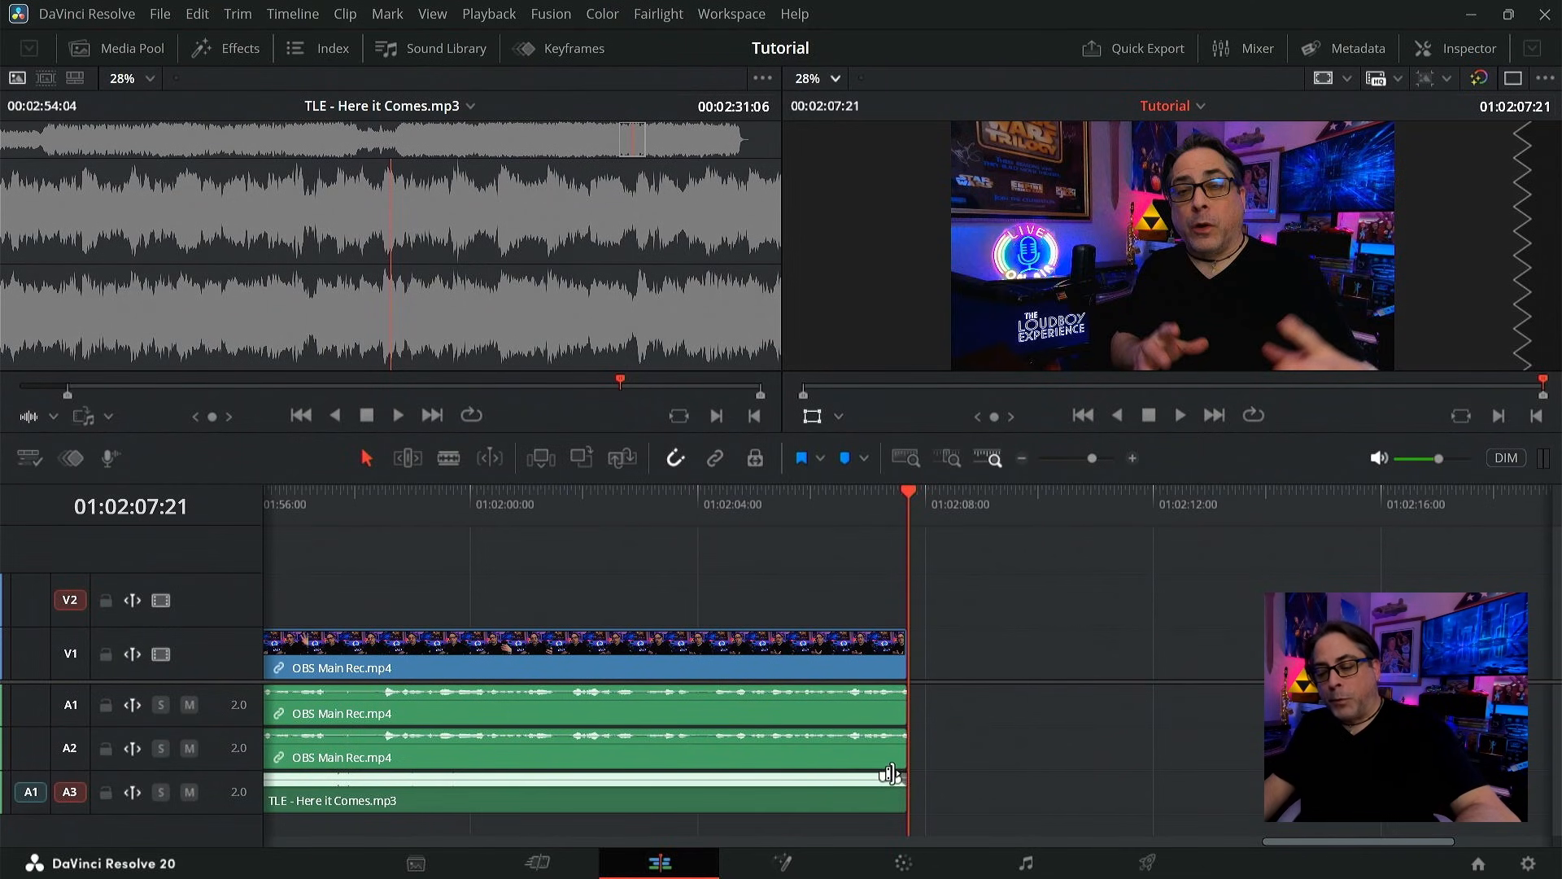
drag(889, 776, 887, 778)
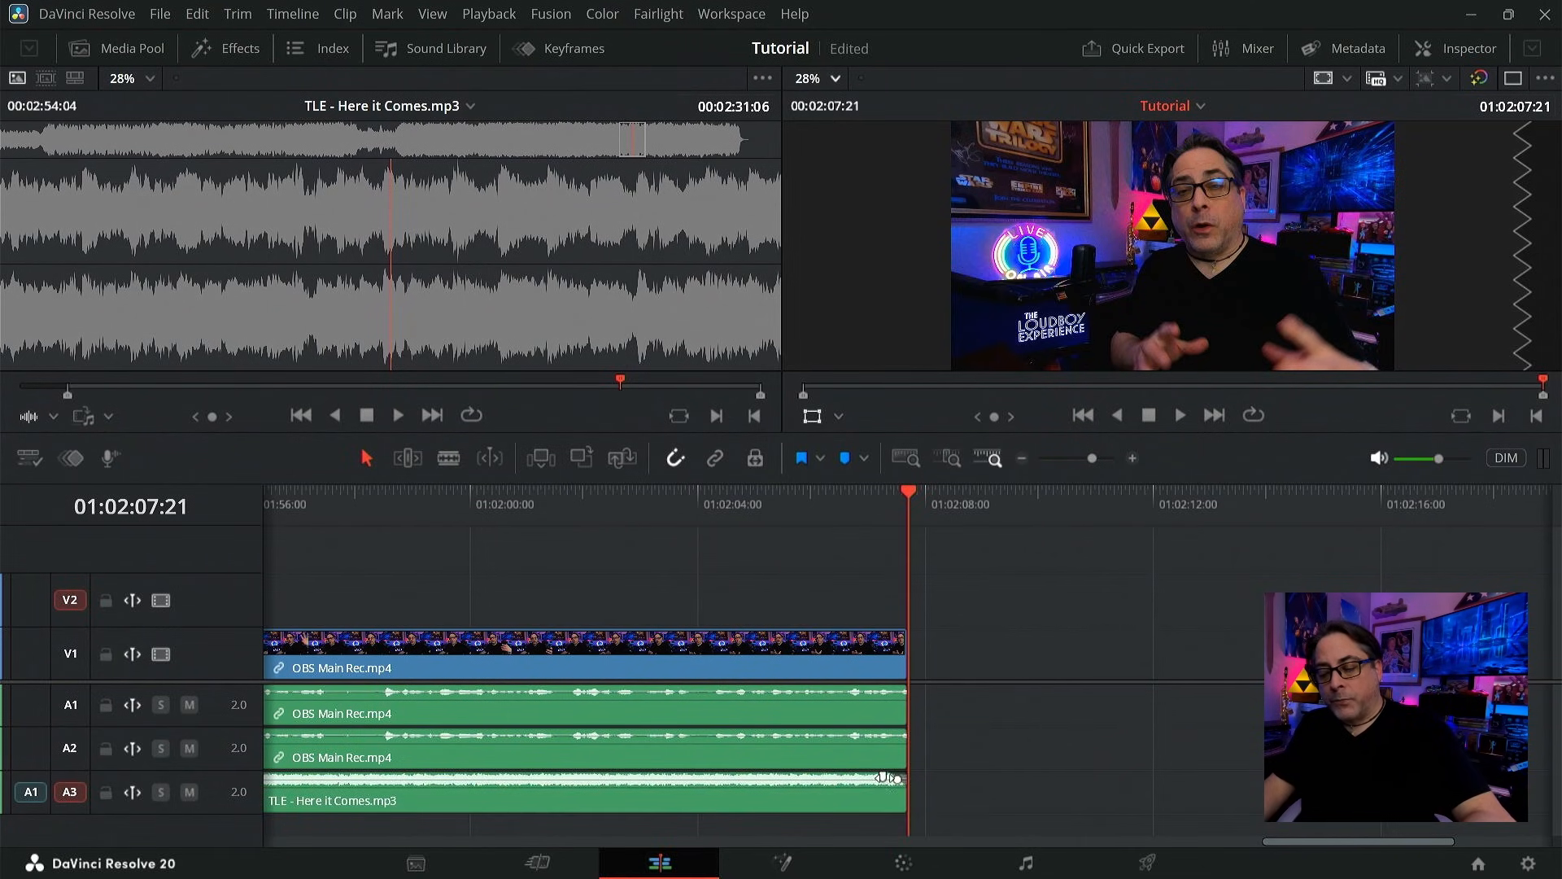
key(ctrl+z)
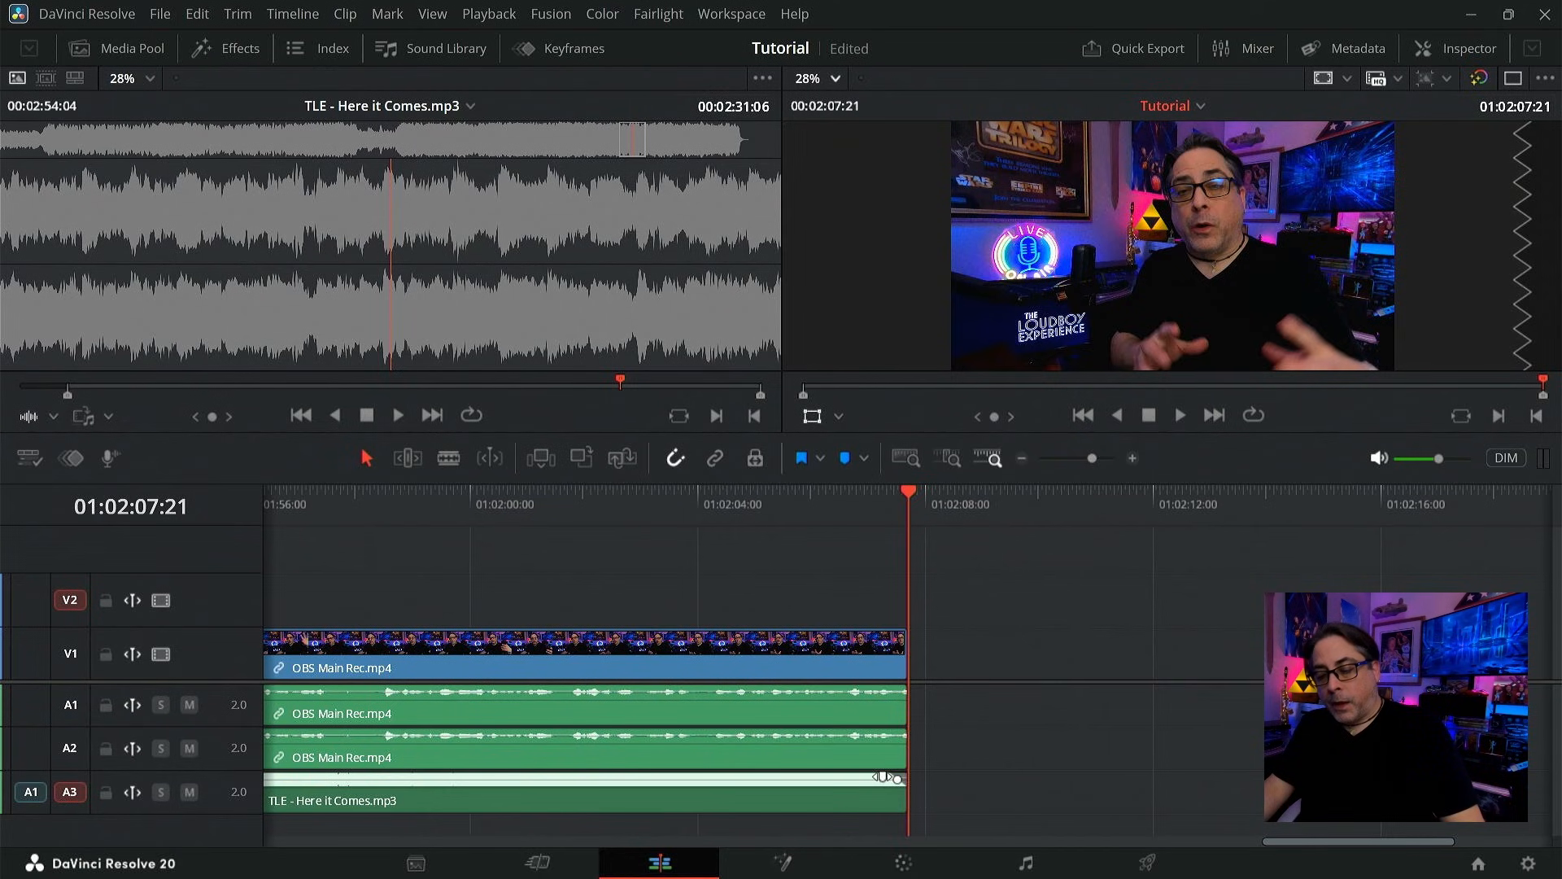
drag(882, 776, 841, 777)
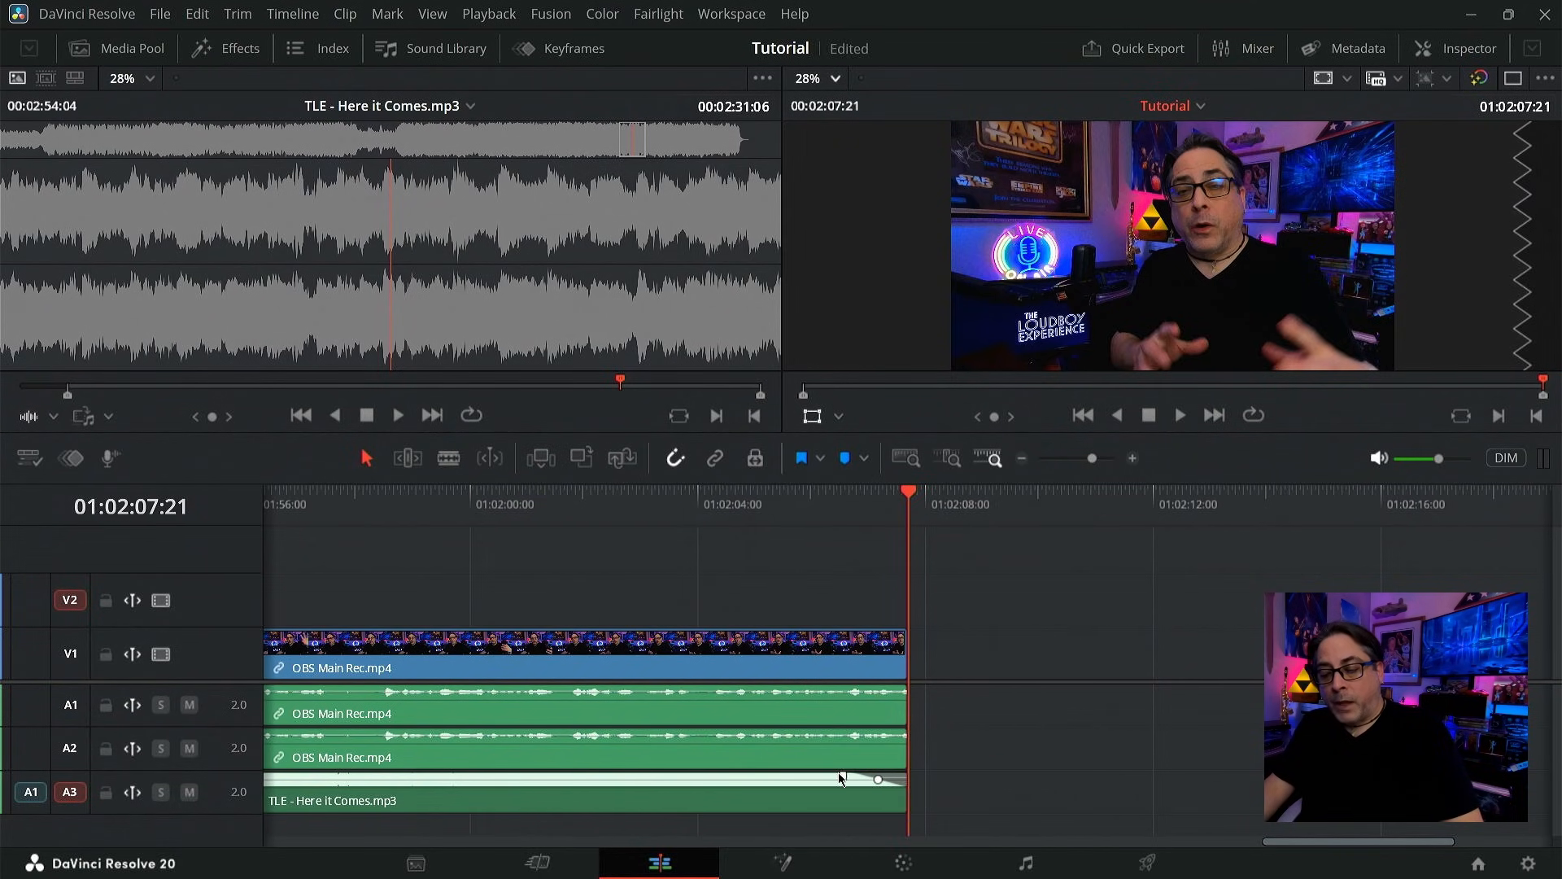
click(791, 519)
key(space)
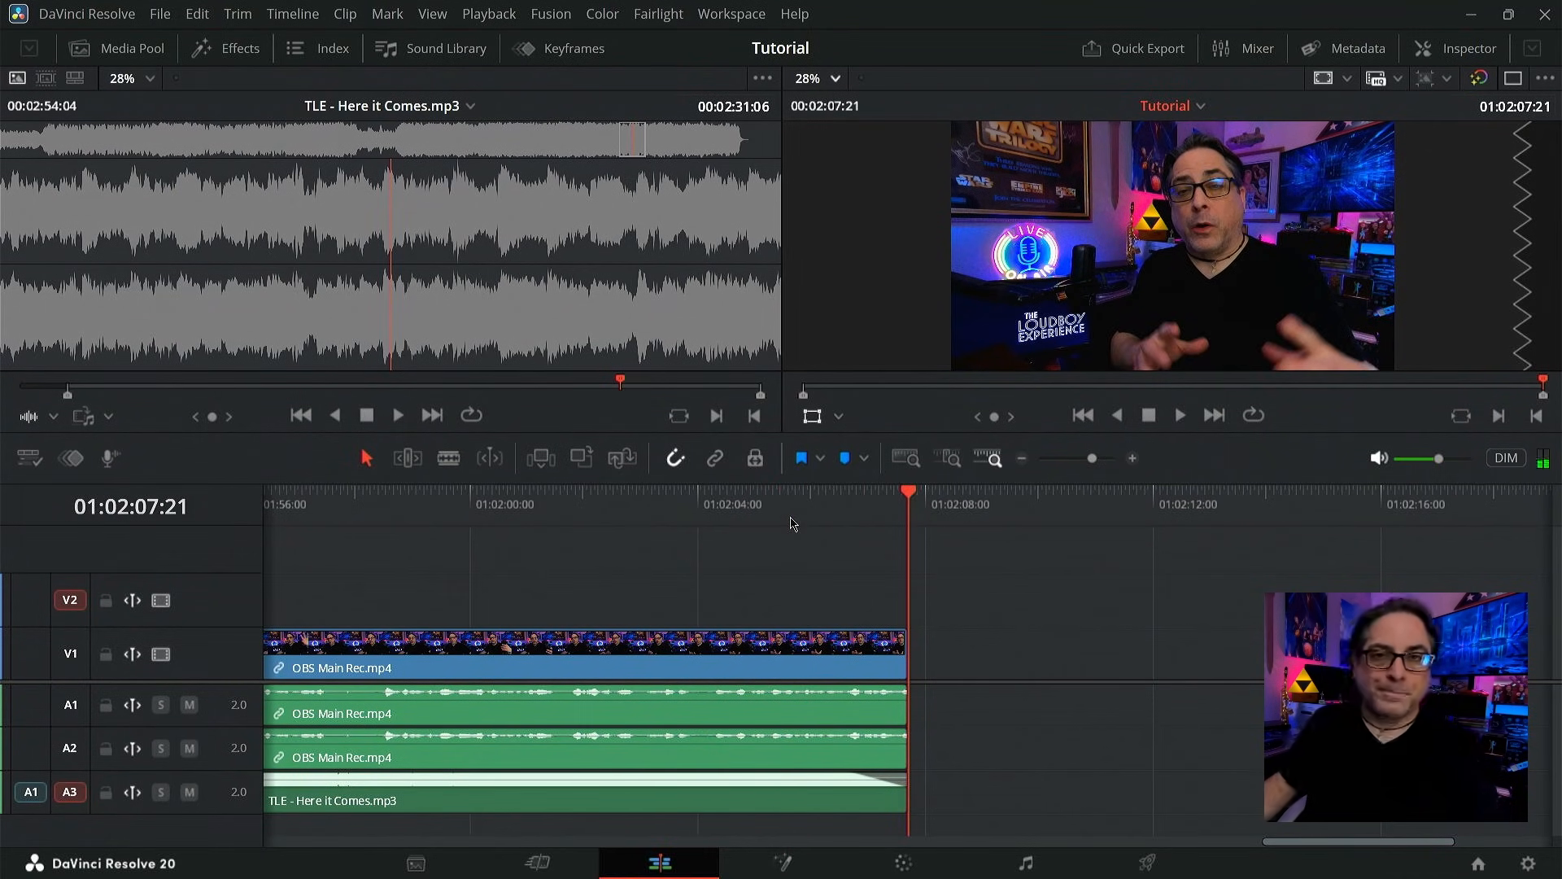
- Play across the cut between OBS Intro Rec.mp4 and OBS Main Rec.mp4 and park the playhead on it at 01:00:46:16
drag(1359, 840, 368, 841)
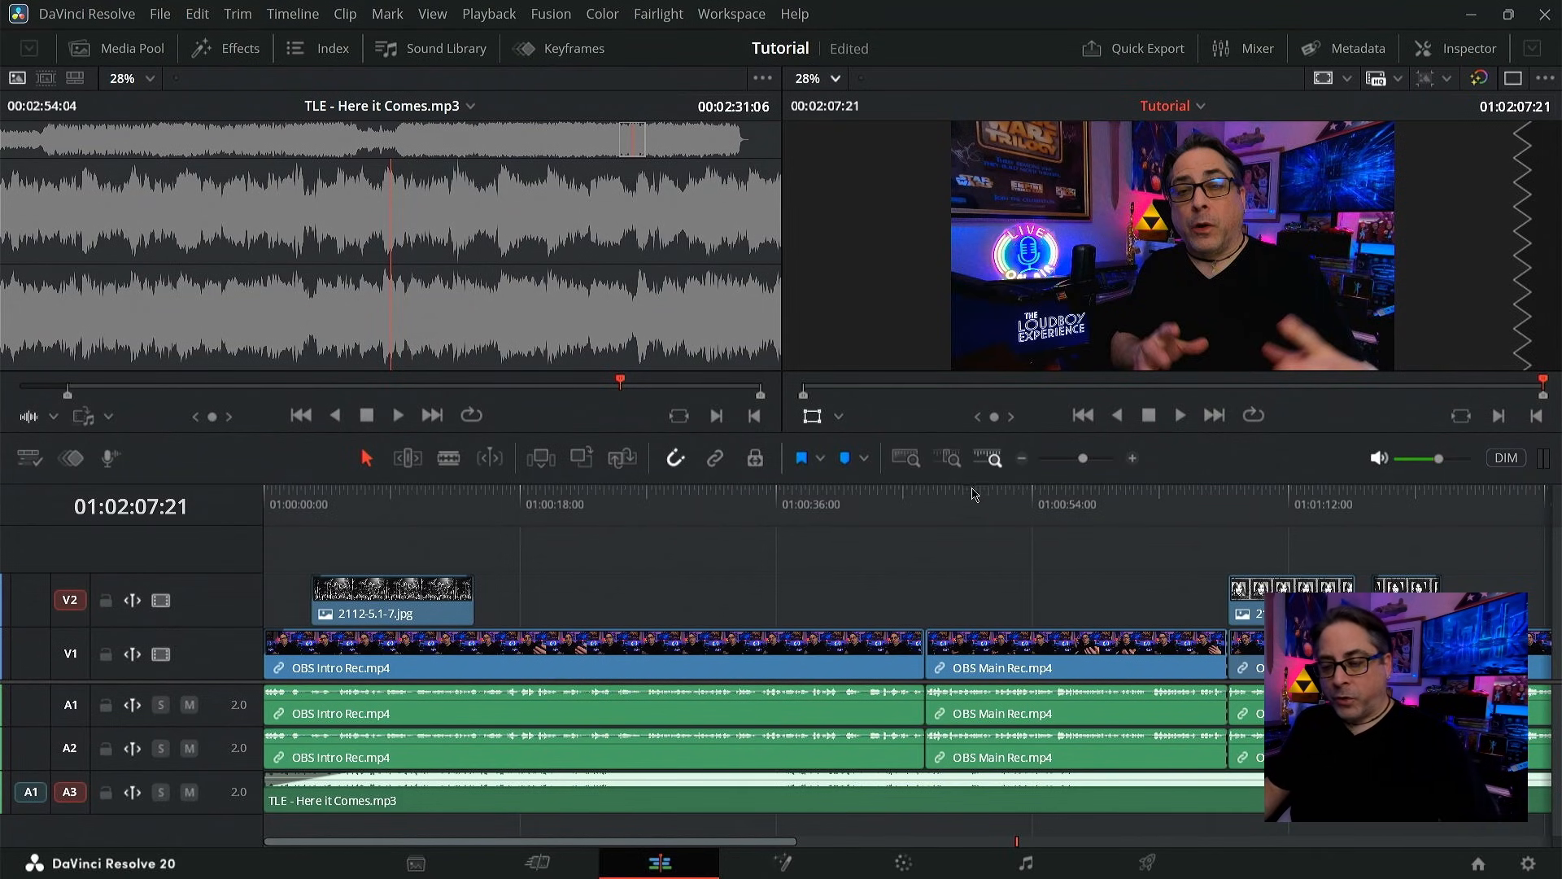
drag(938, 498, 932, 516)
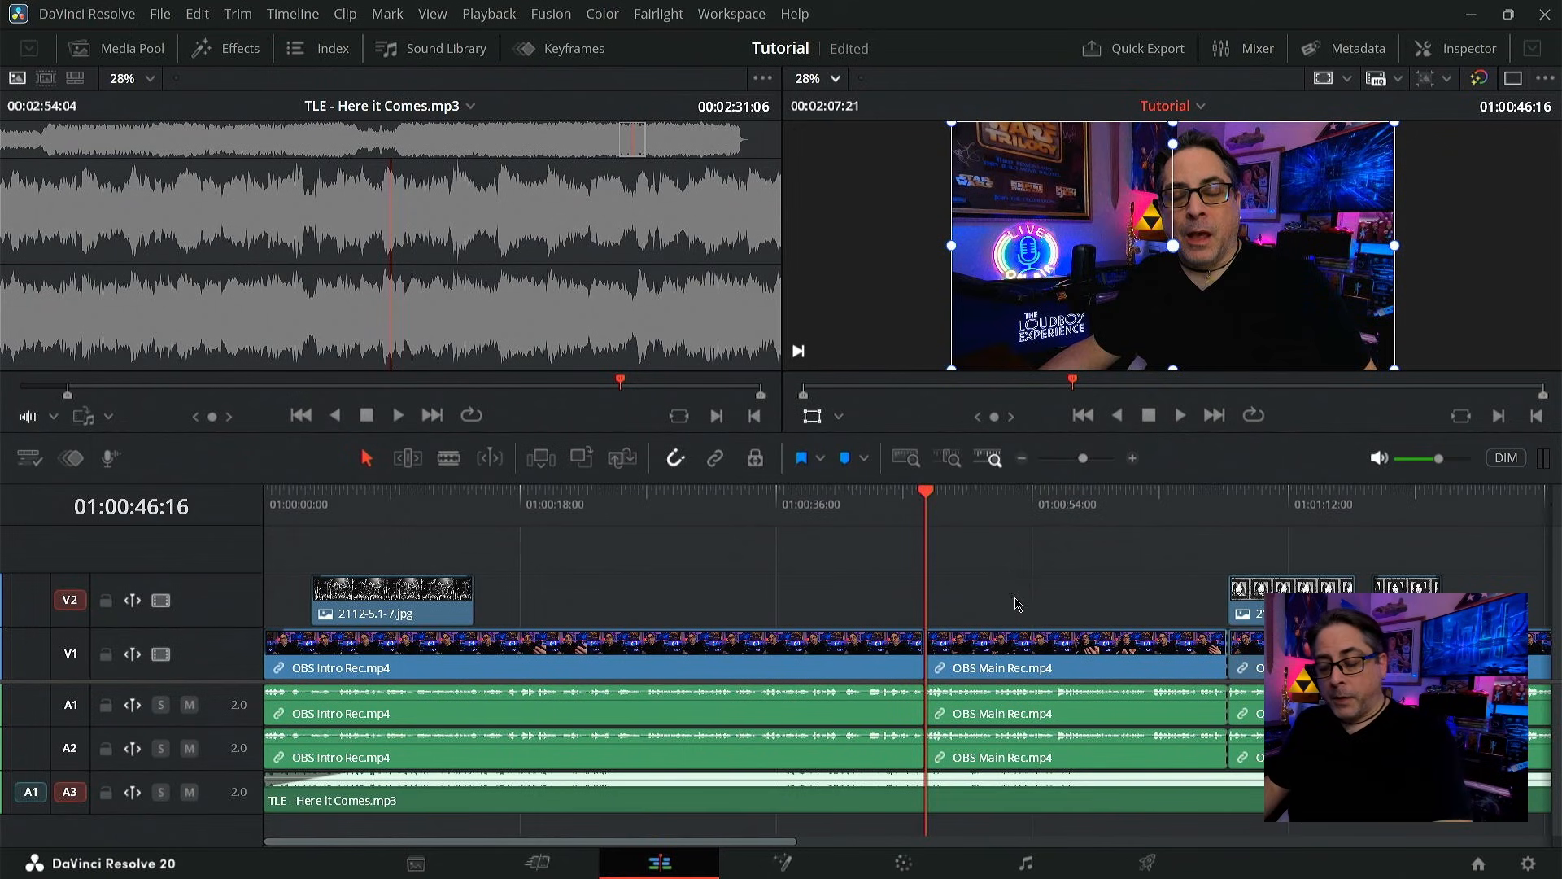
click(906, 512)
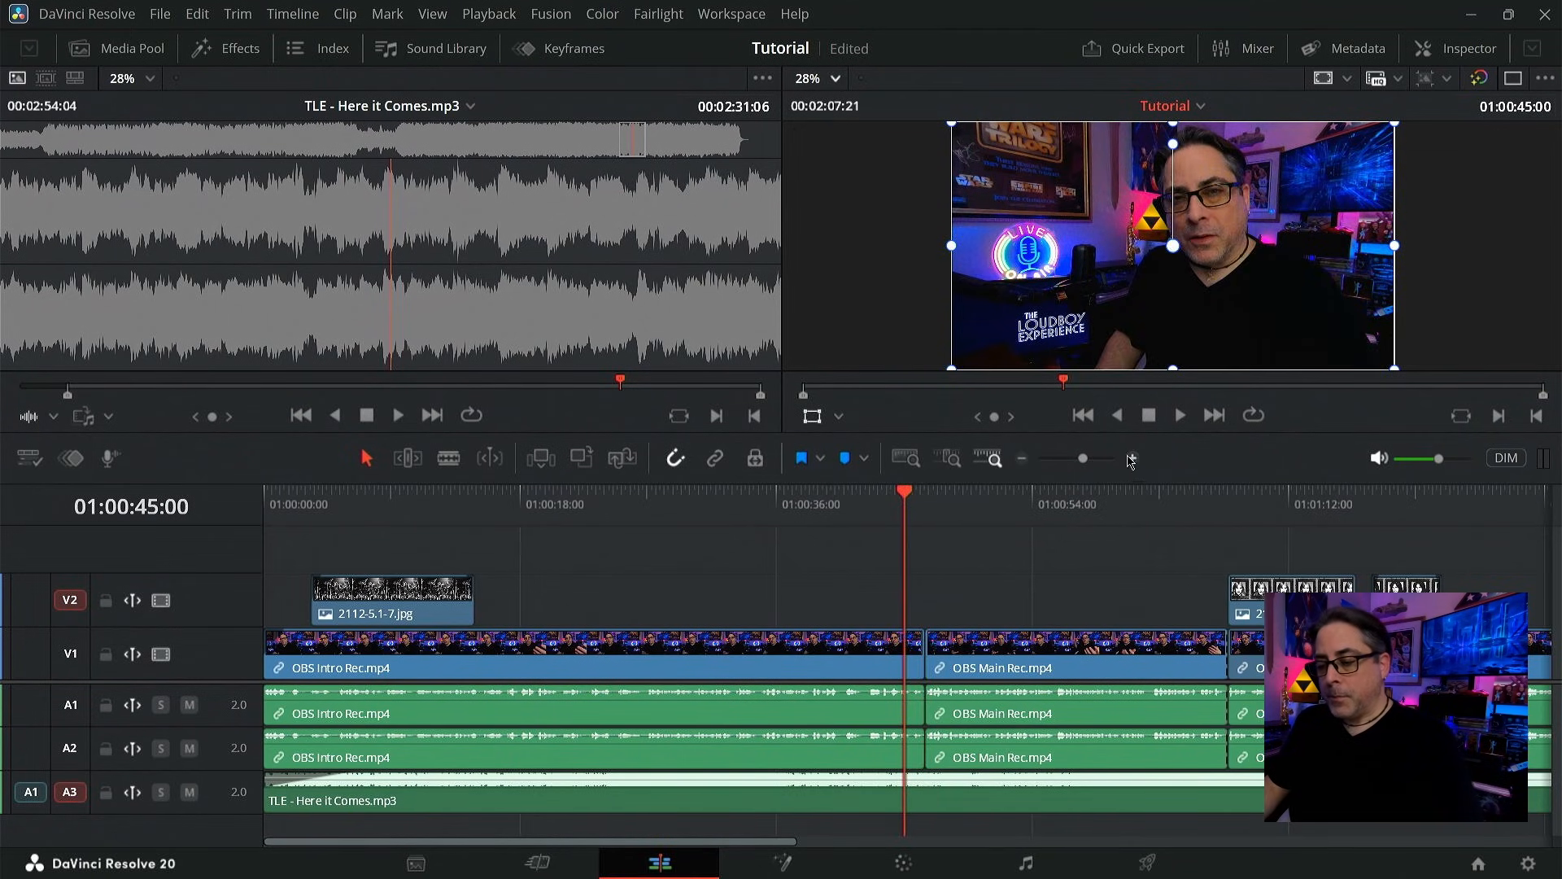
click(1132, 459)
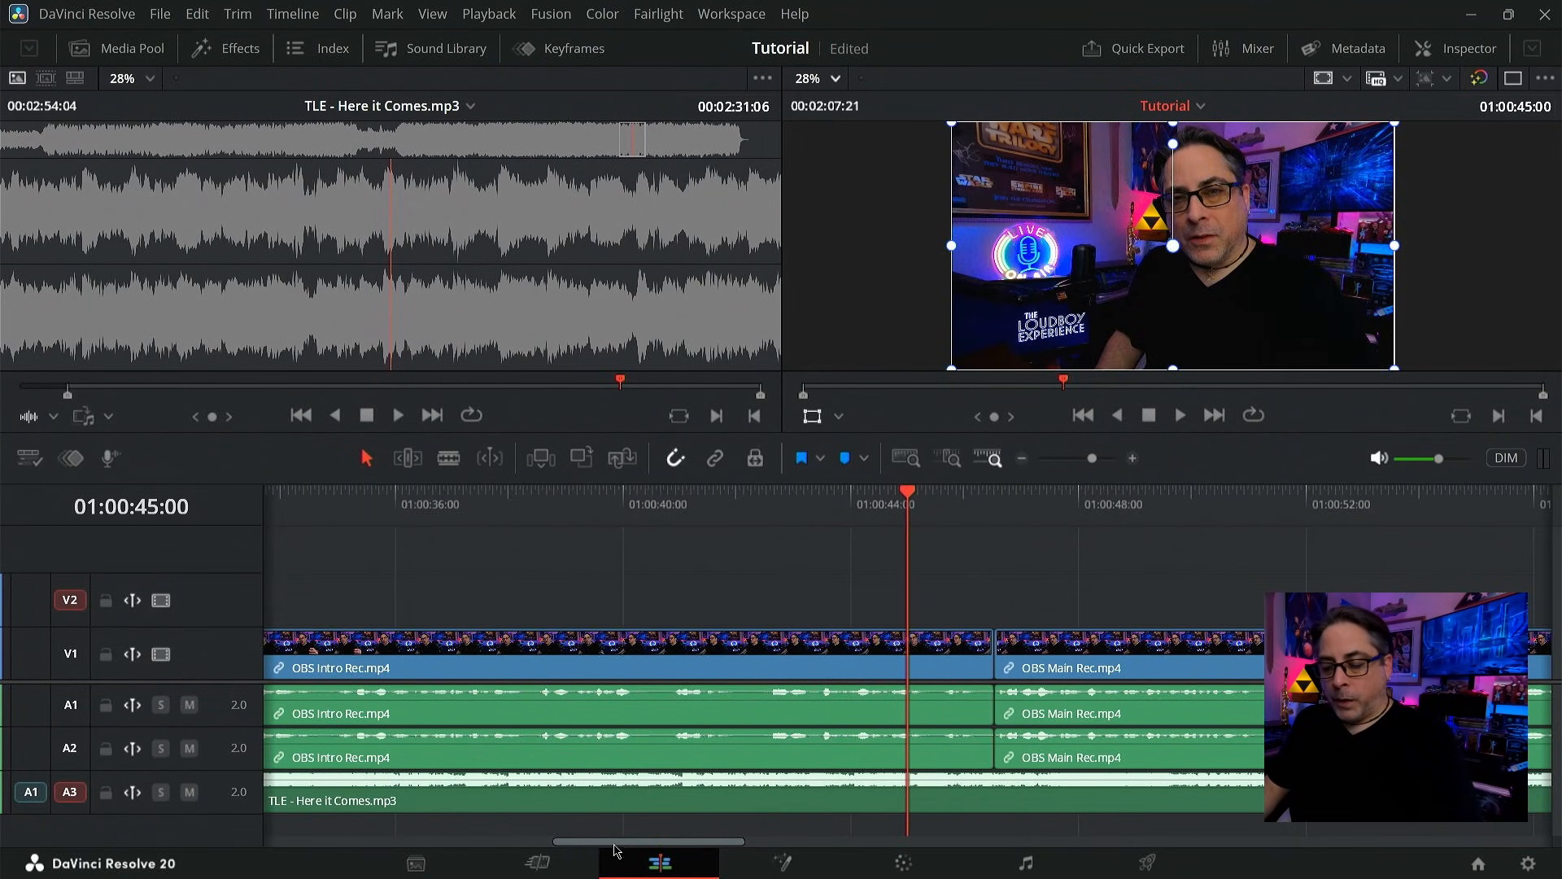
drag(616, 842, 681, 842)
drag(541, 507, 516, 506)
key(space)
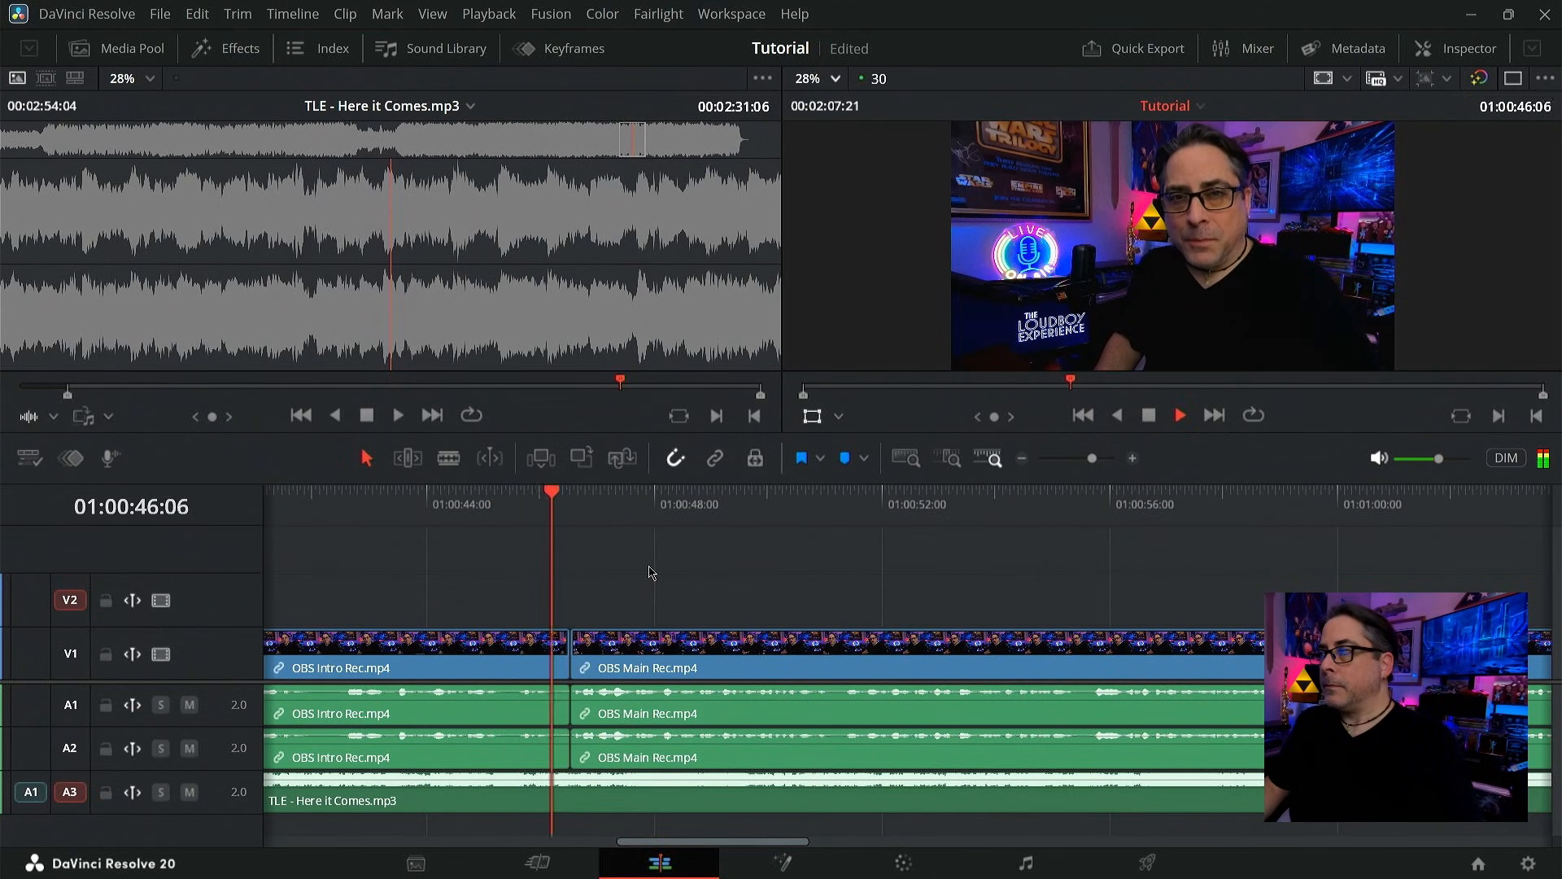
key(space)
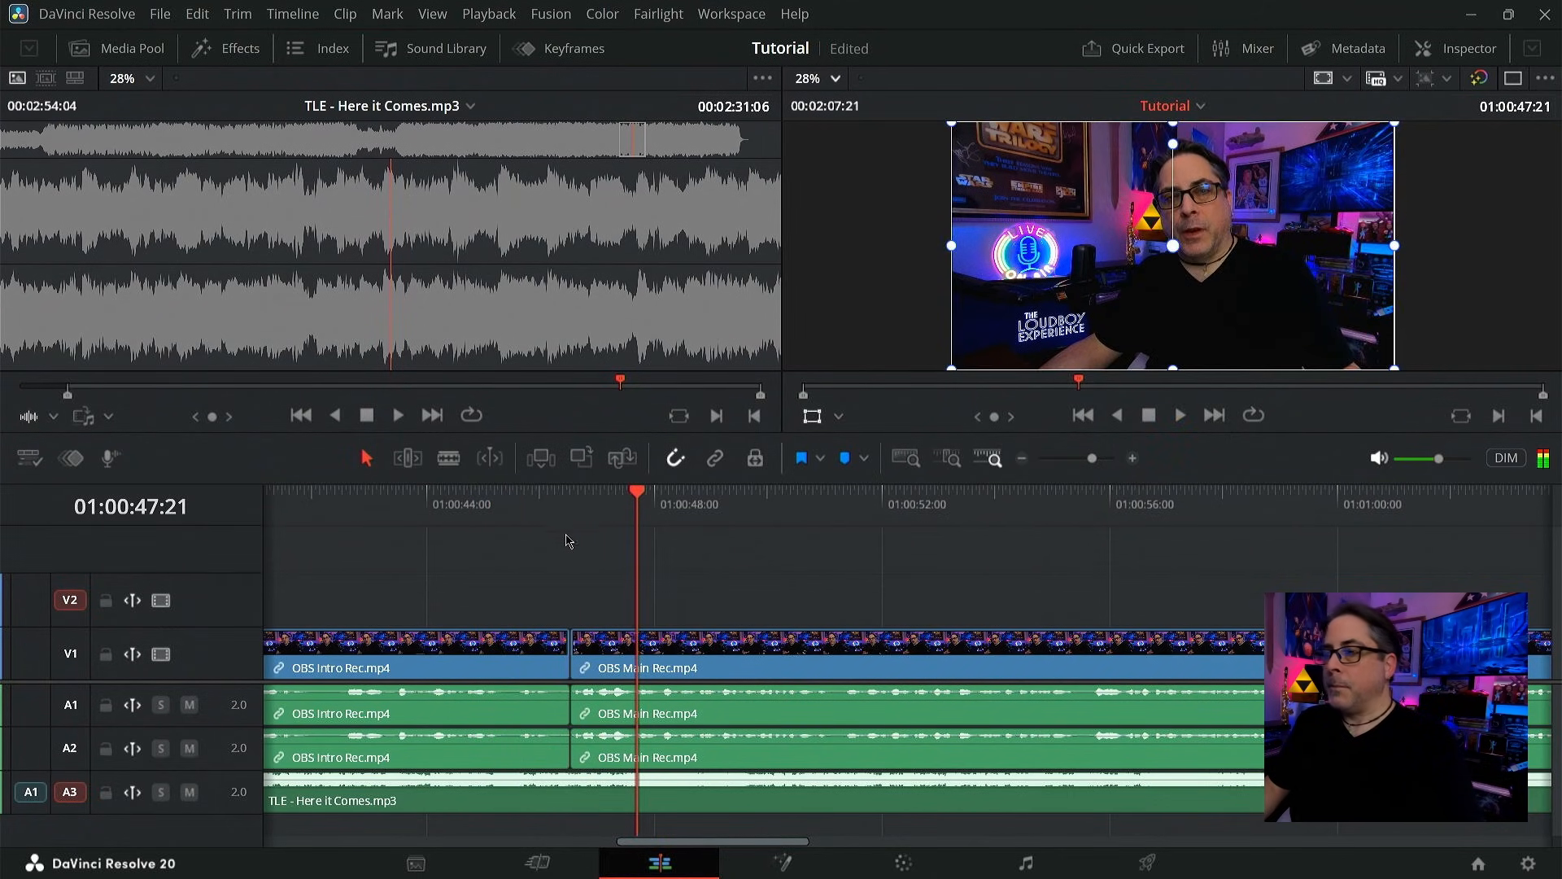
drag(526, 527, 571, 525)
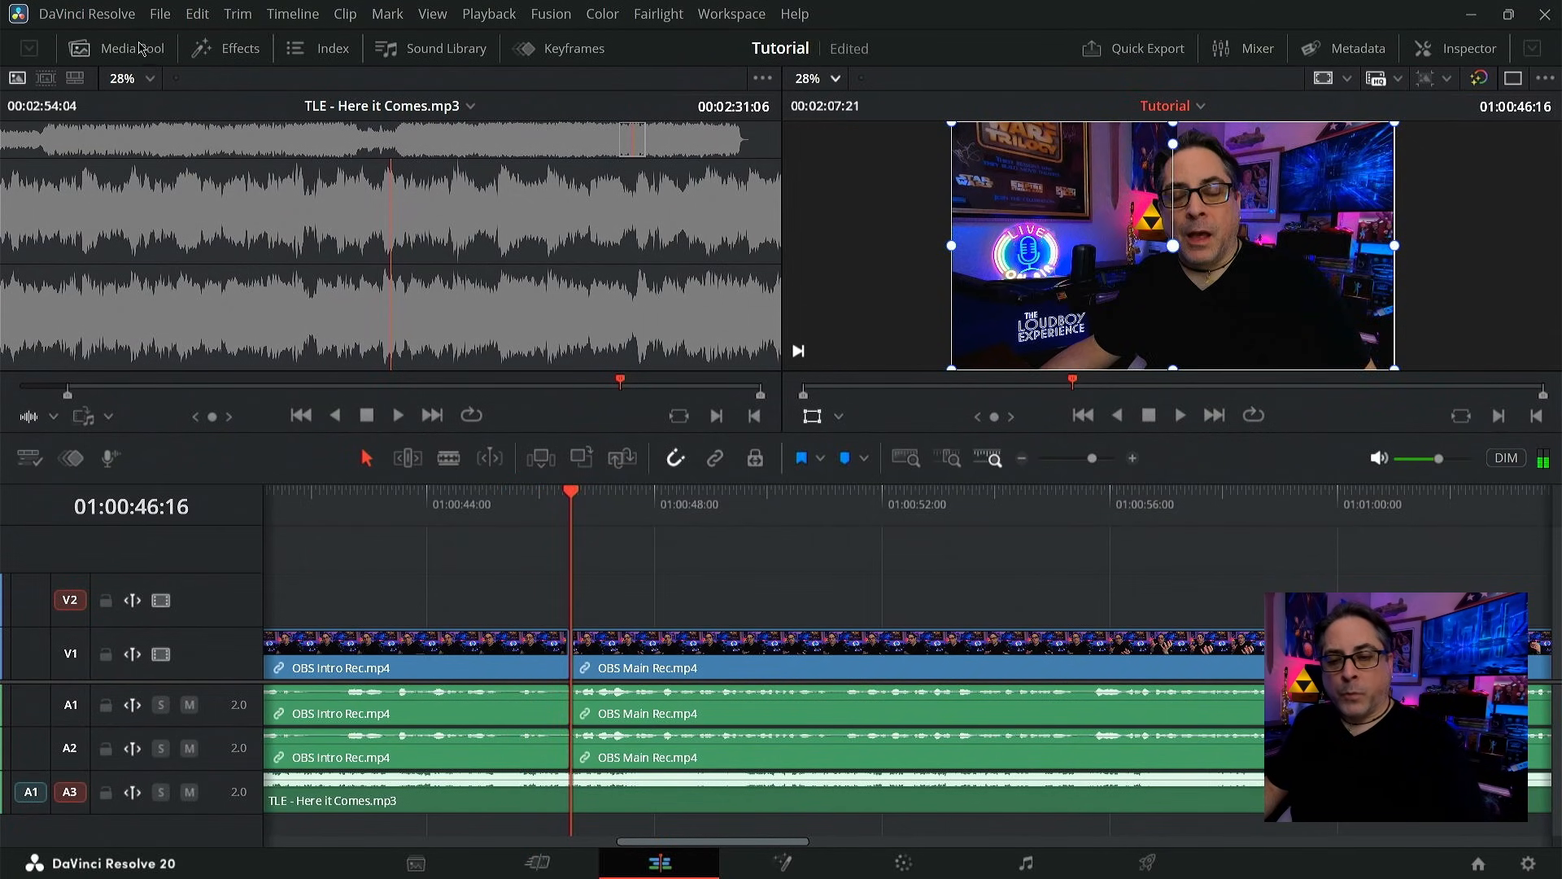
- Switch the source viewer to Source mode and show the video transitions in the effects library
click(55, 418)
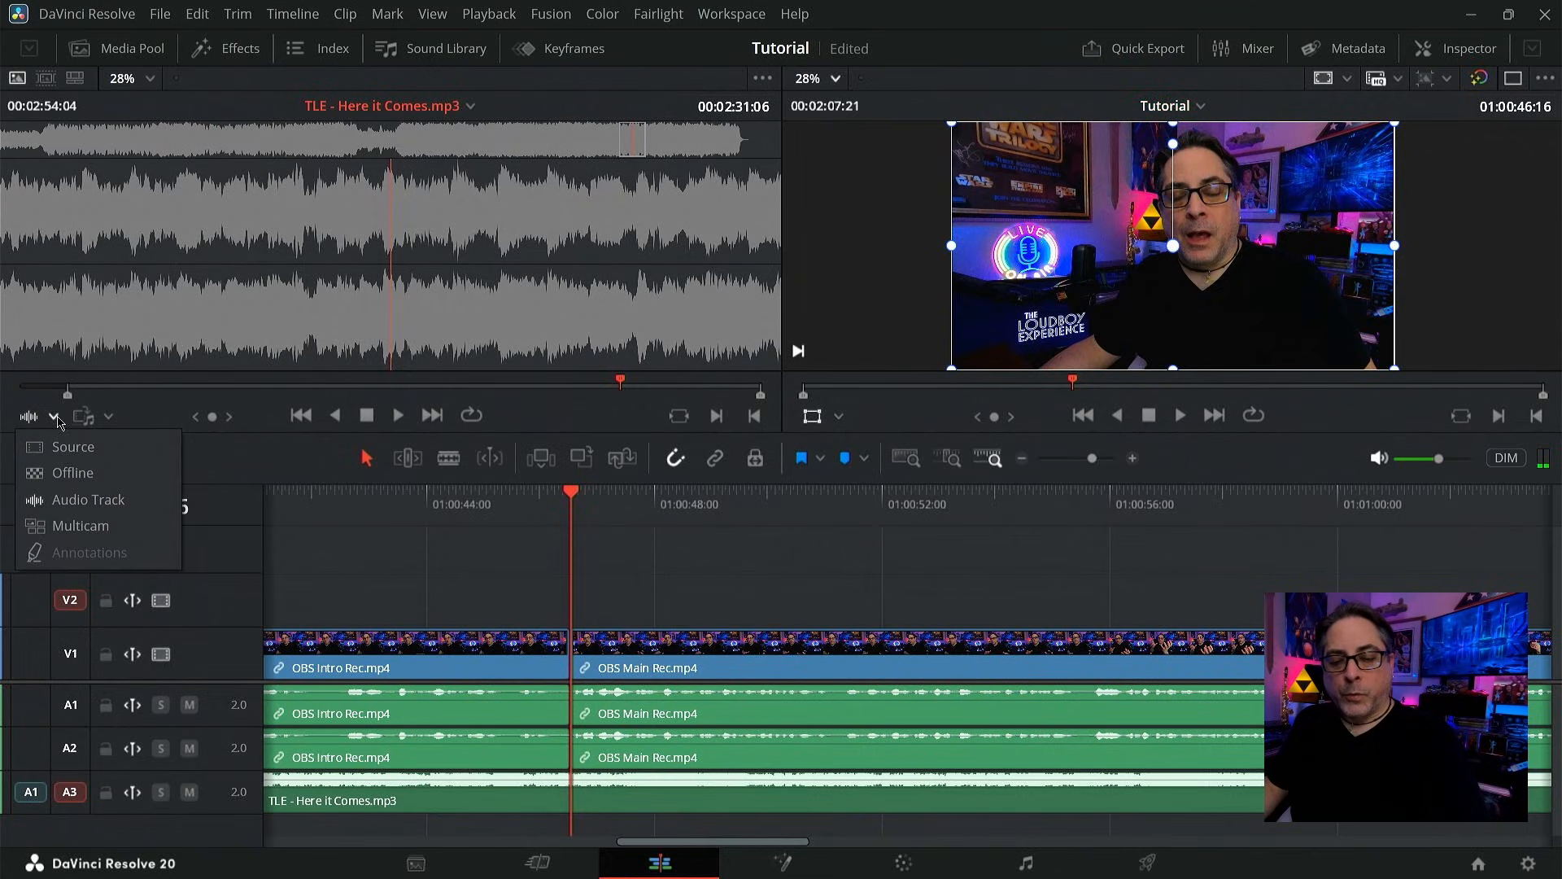
click(65, 444)
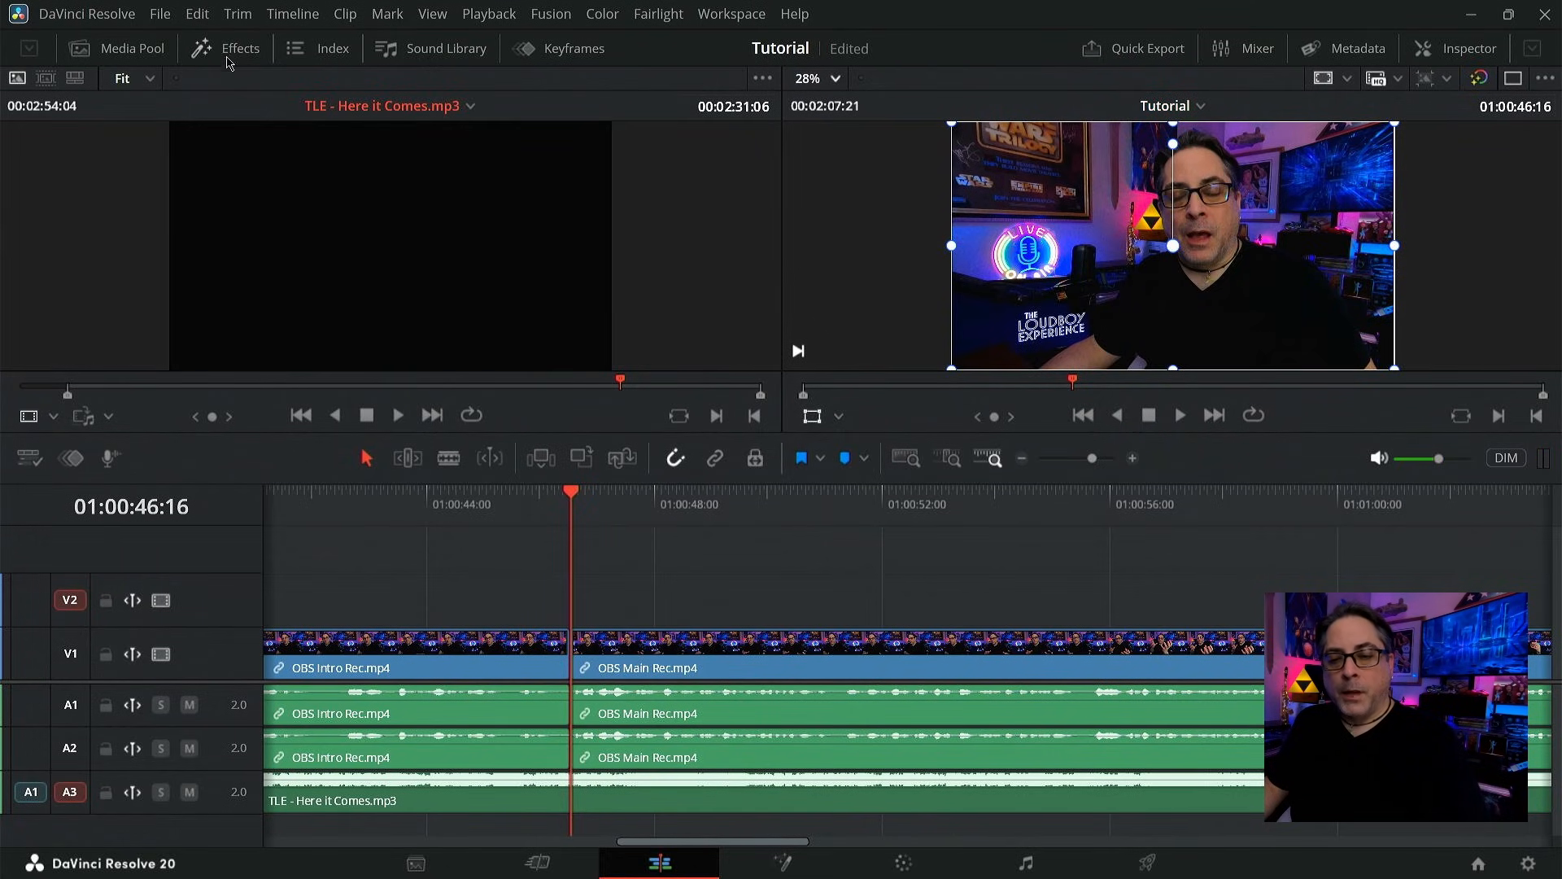
click(133, 51)
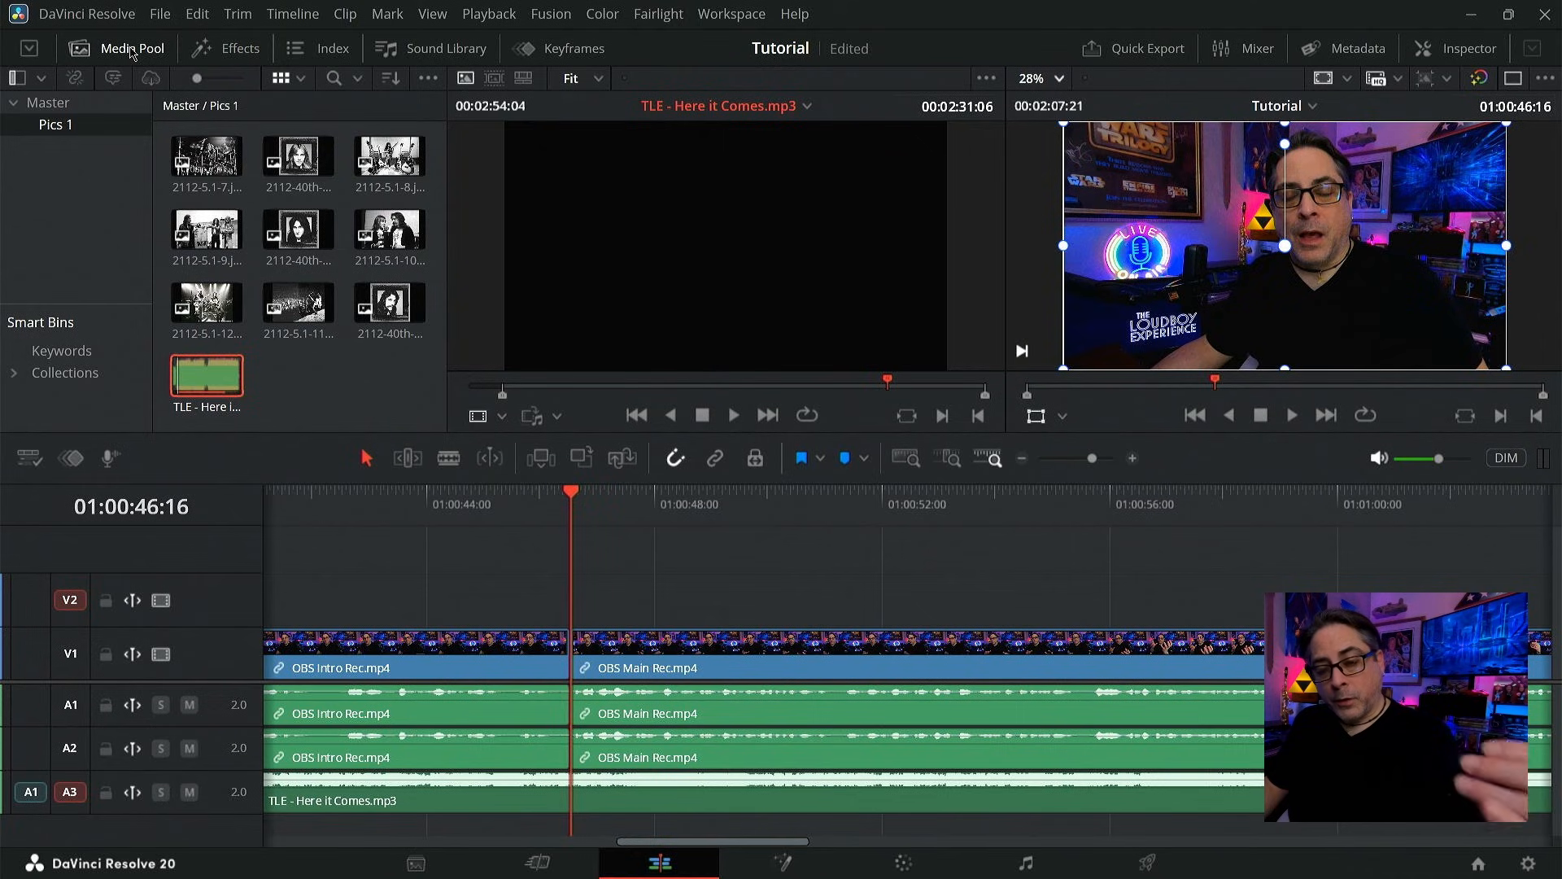
click(240, 54)
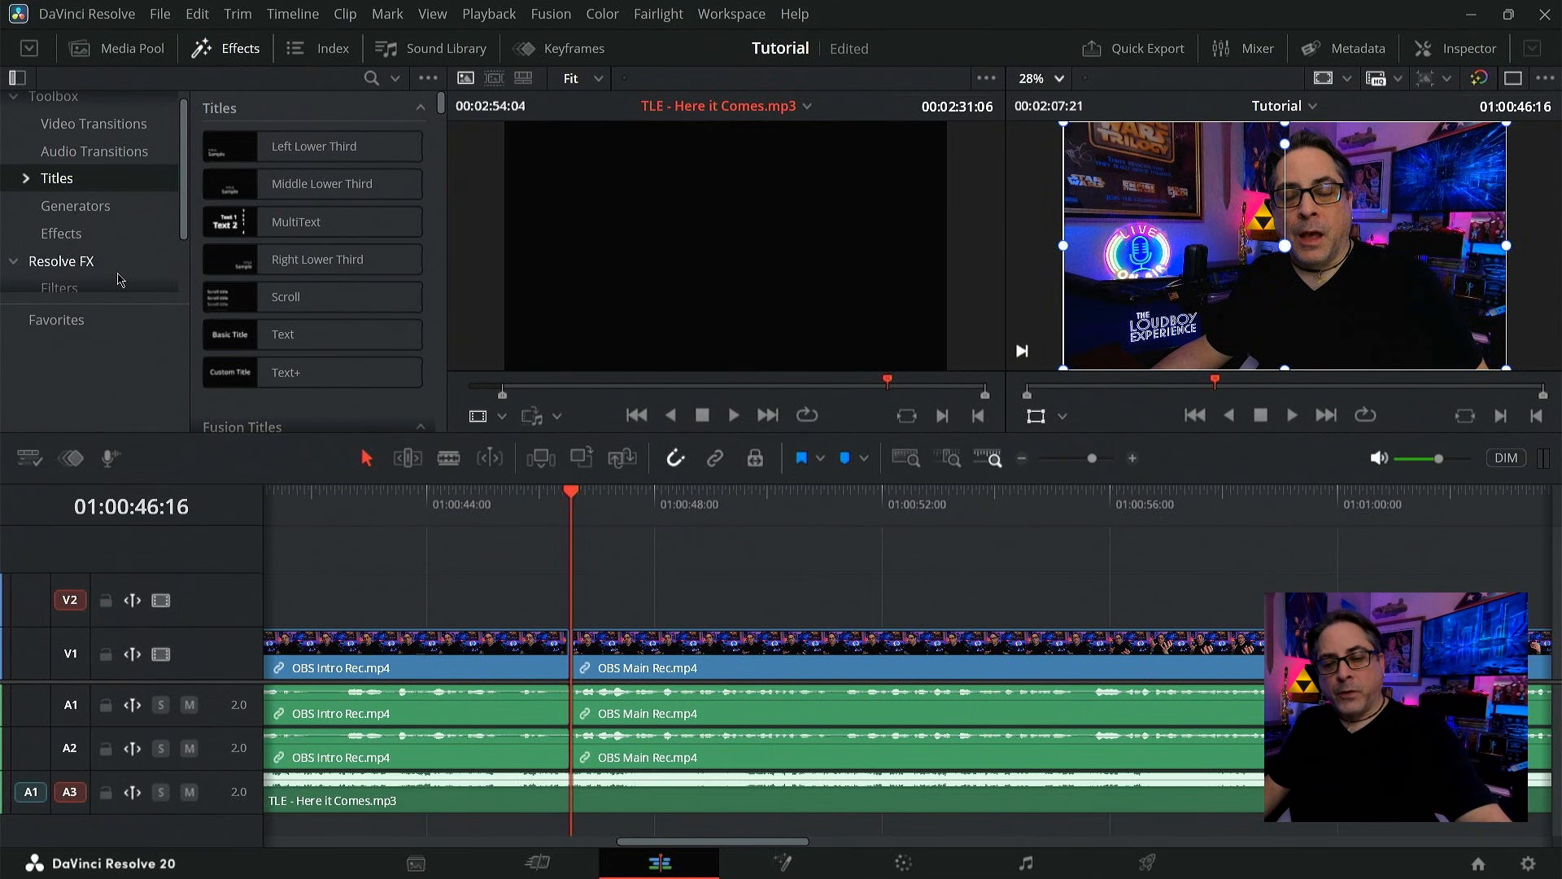
drag(117, 305, 129, 388)
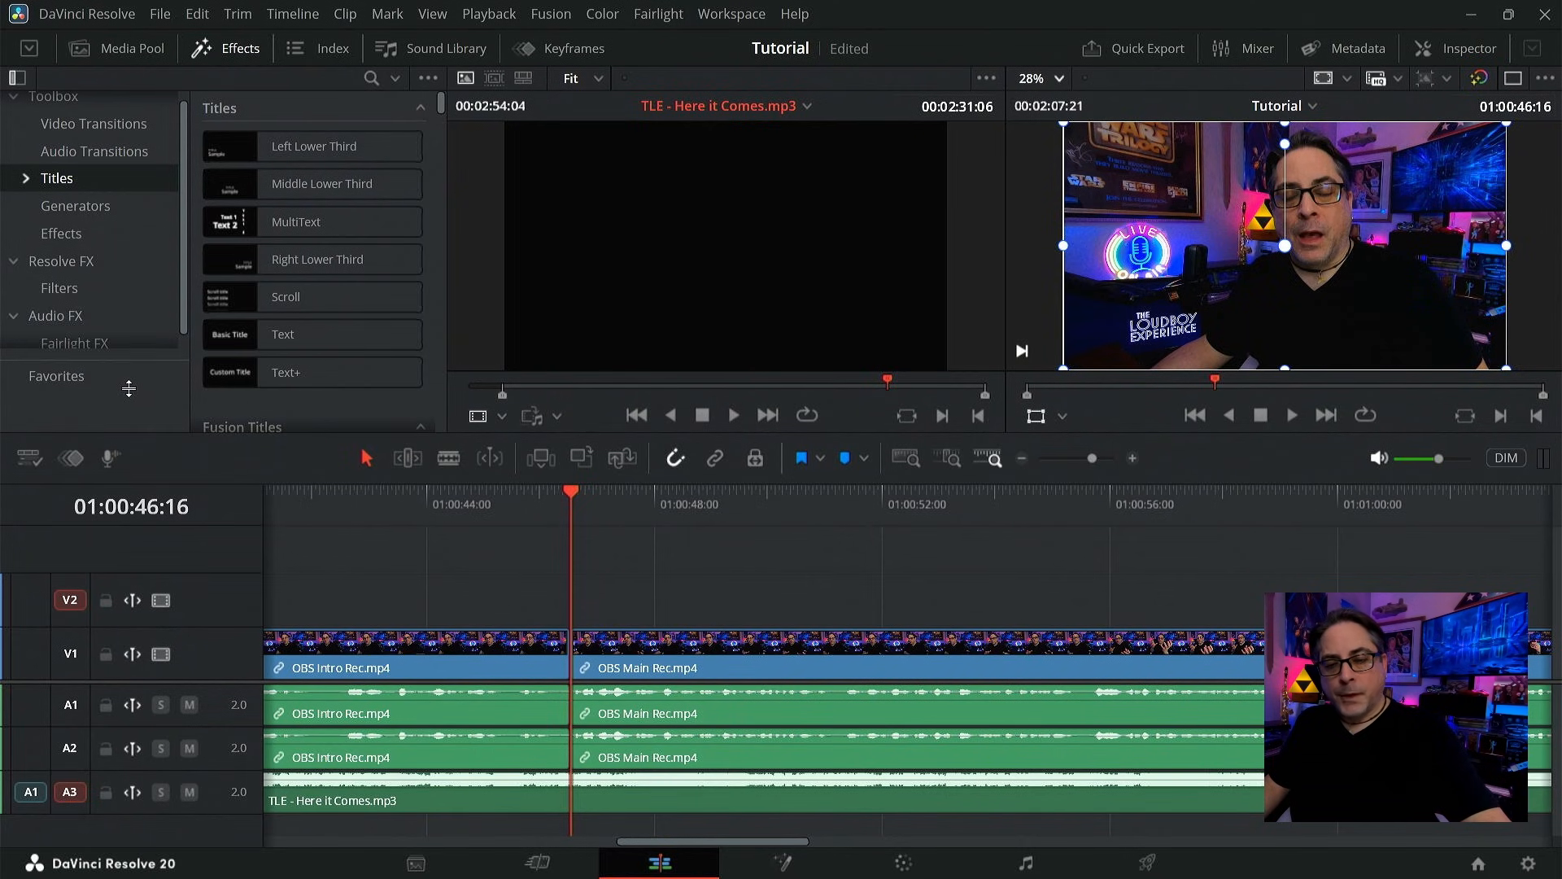
click(119, 126)
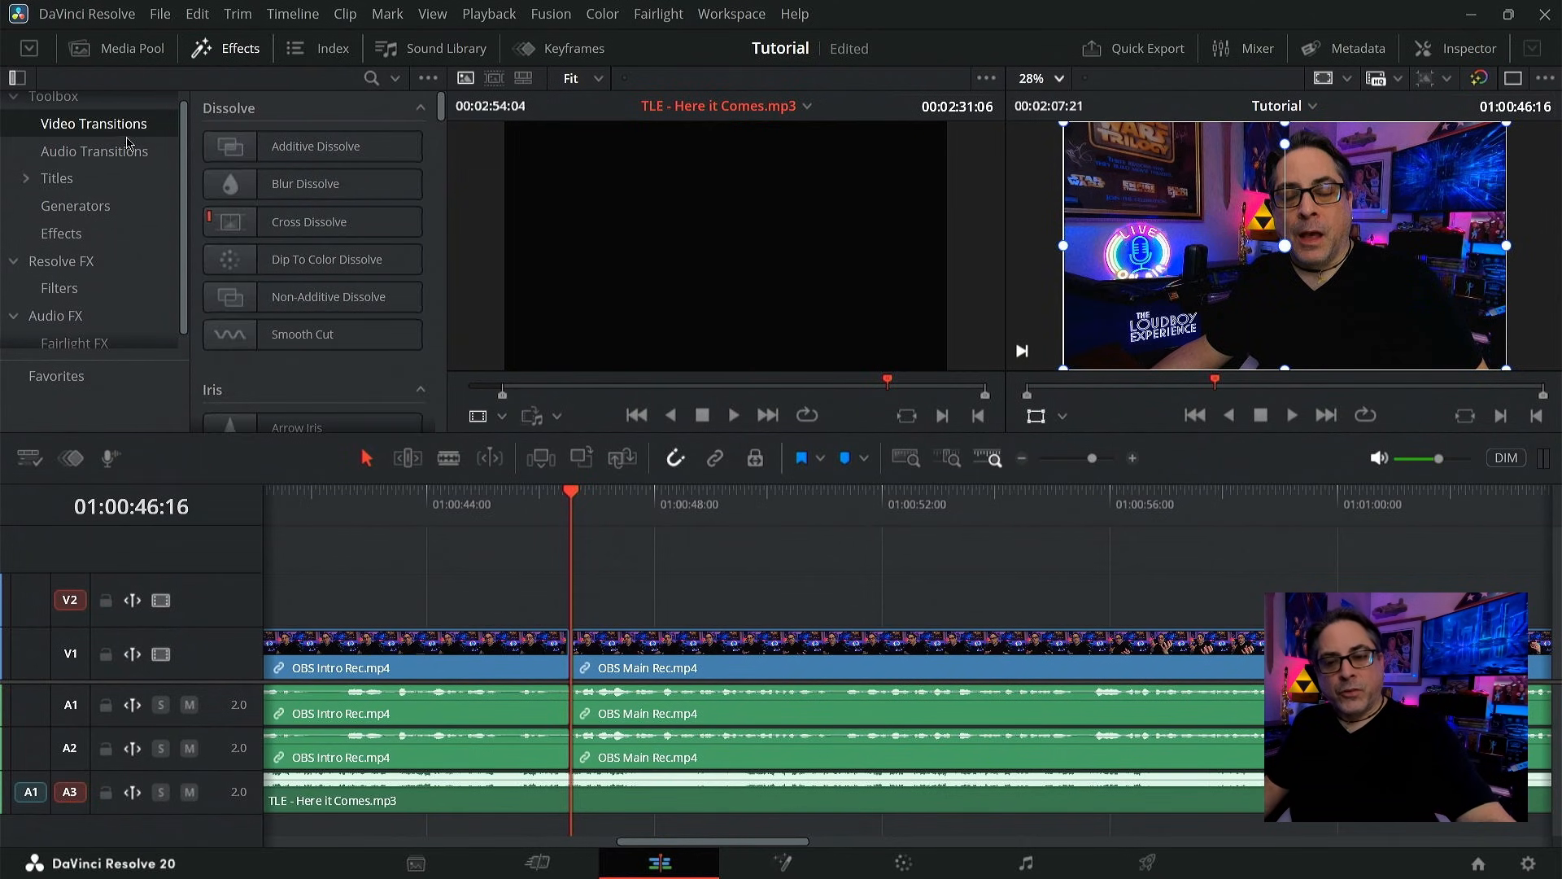
click(127, 154)
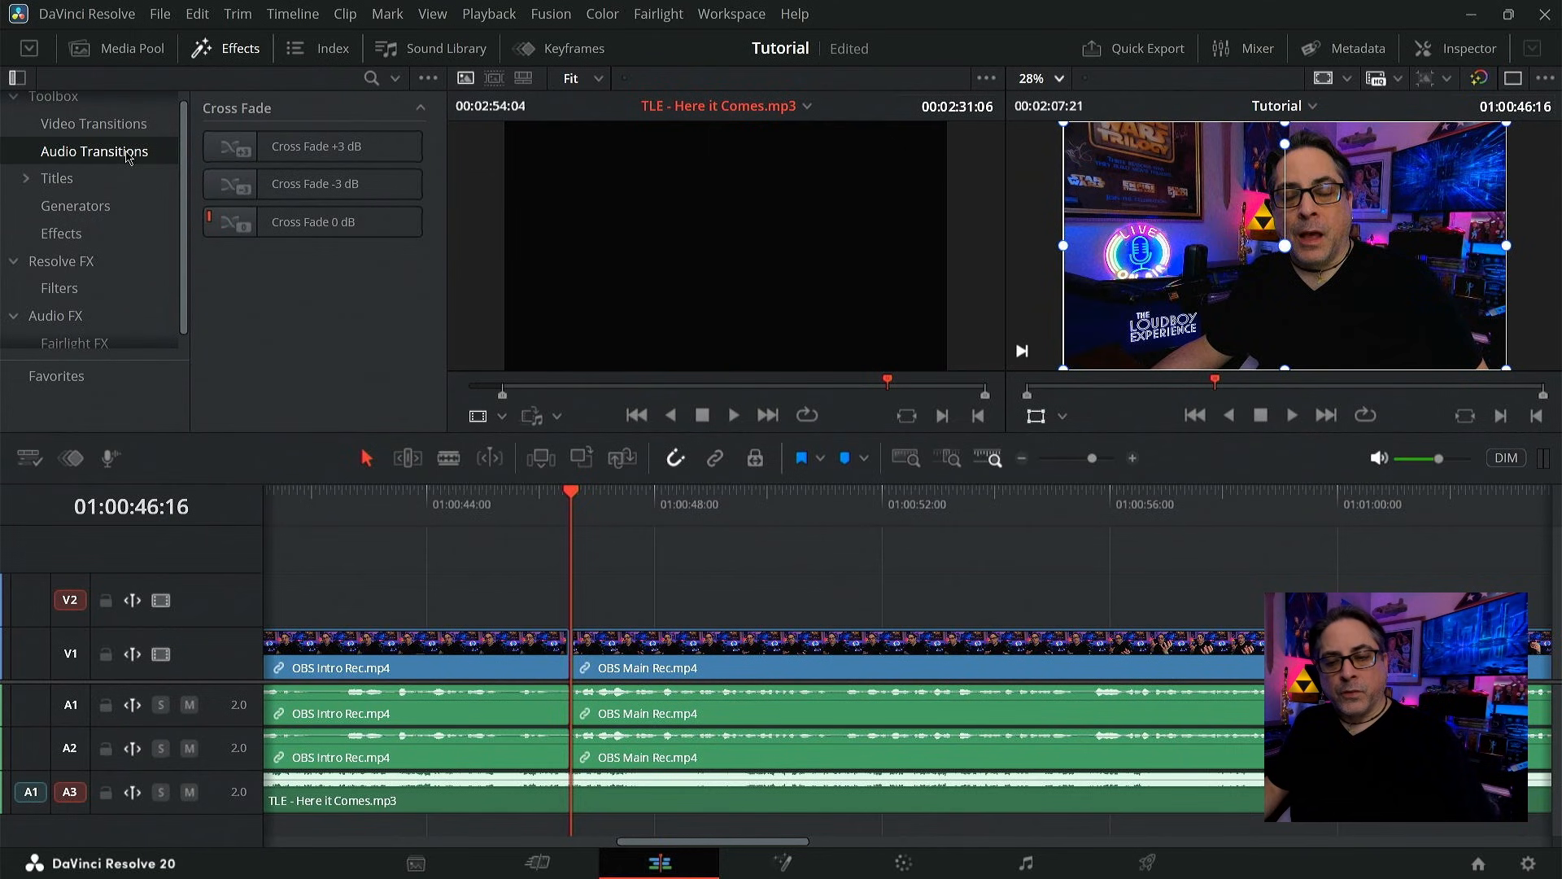
click(114, 125)
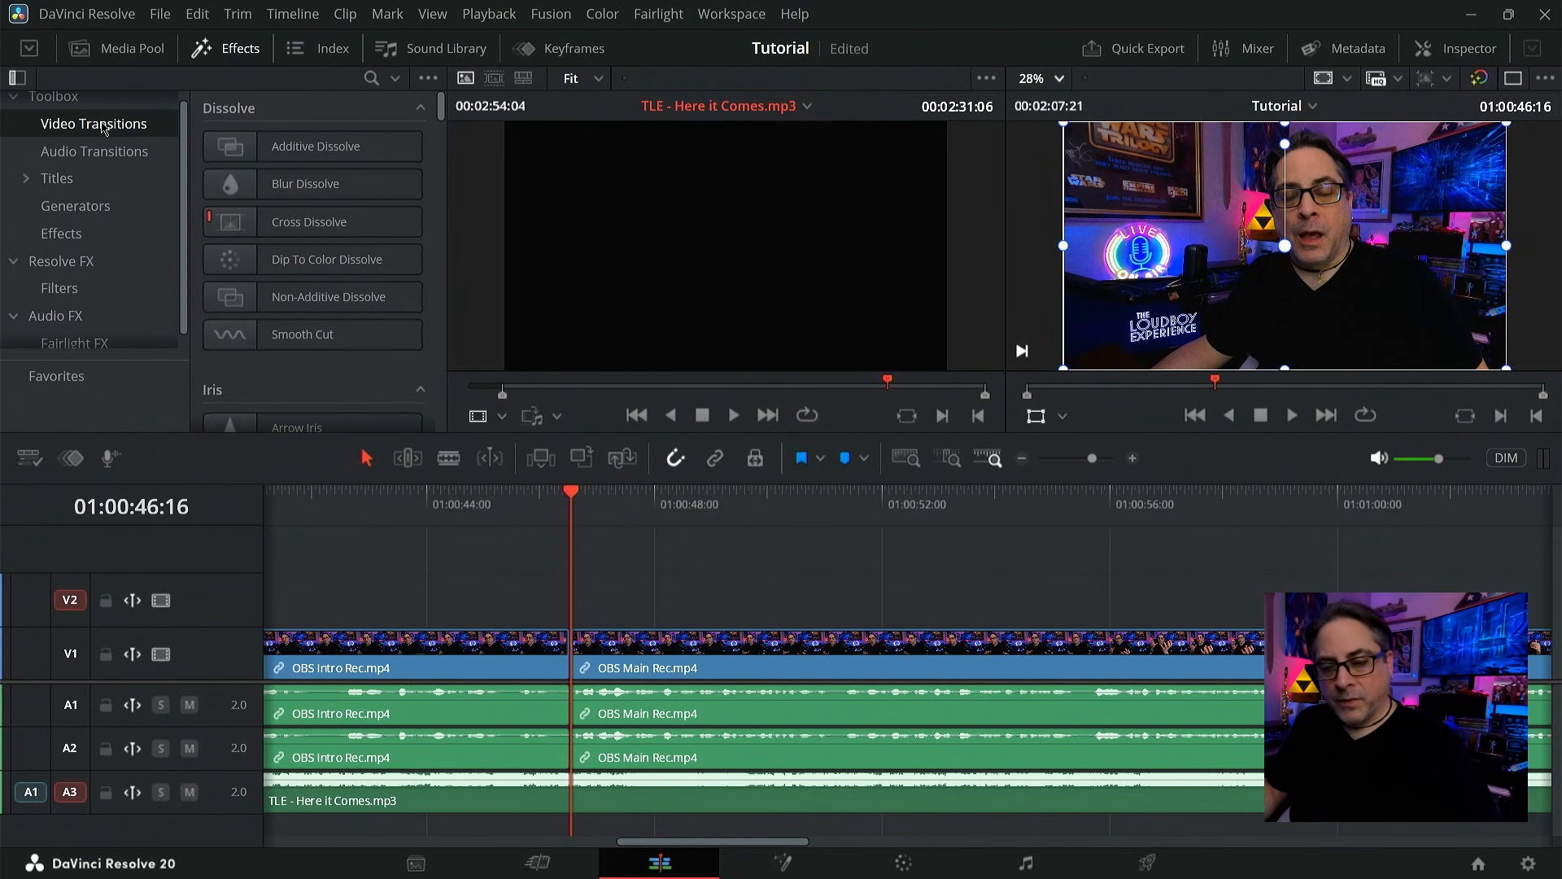
- Add a Cross Dissolve to the cut between OBS Intro Rec.mp4 and OBS Main Rec.mp4 on V1 and play across it
mouse_move(237, 226)
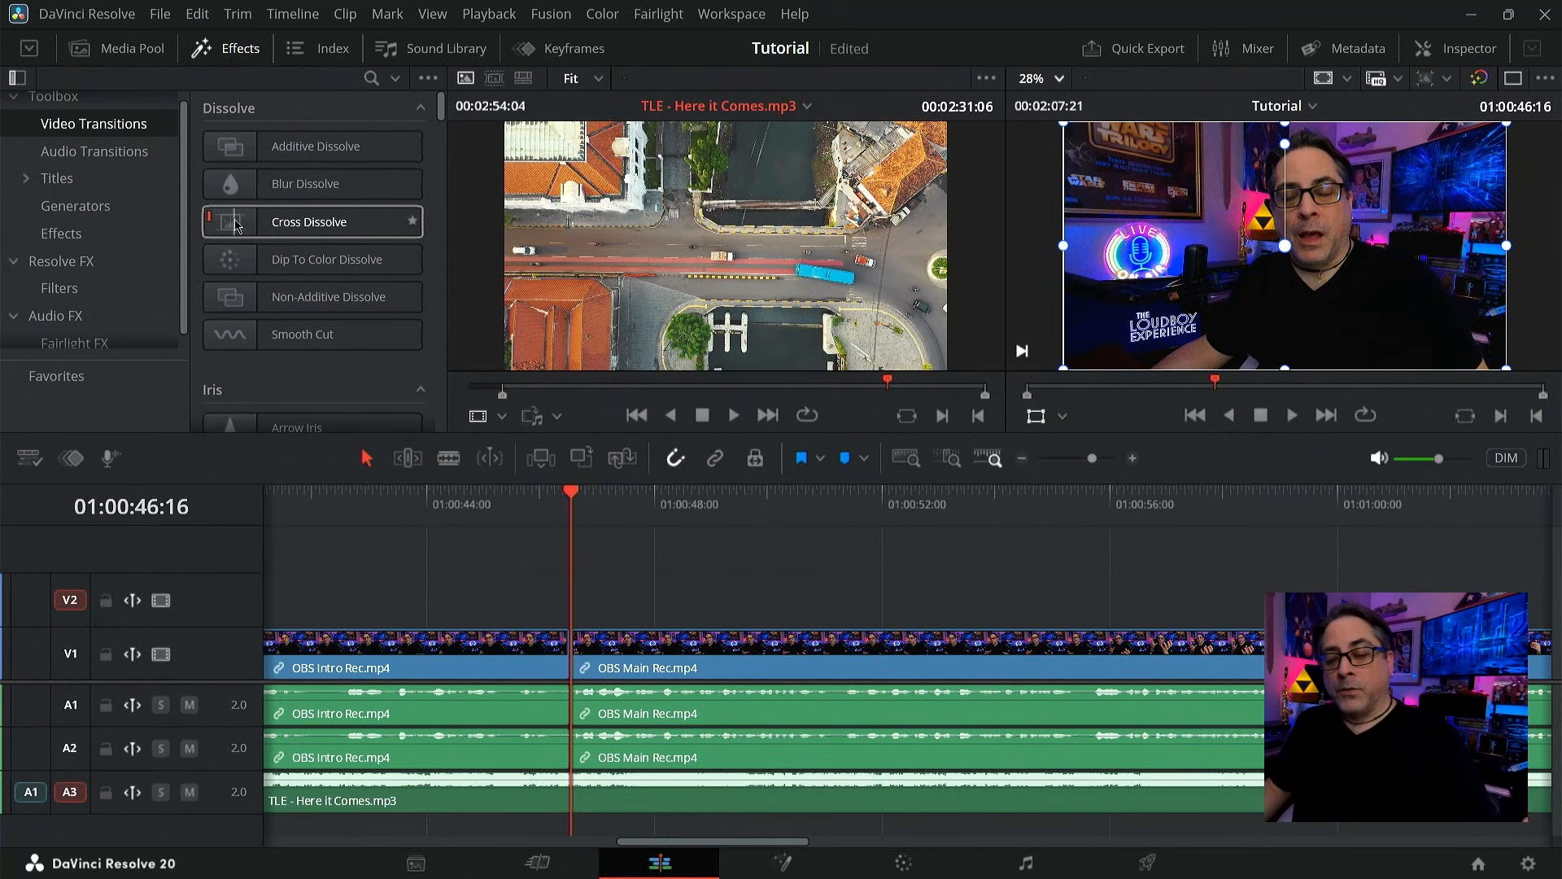
drag(236, 224, 570, 656)
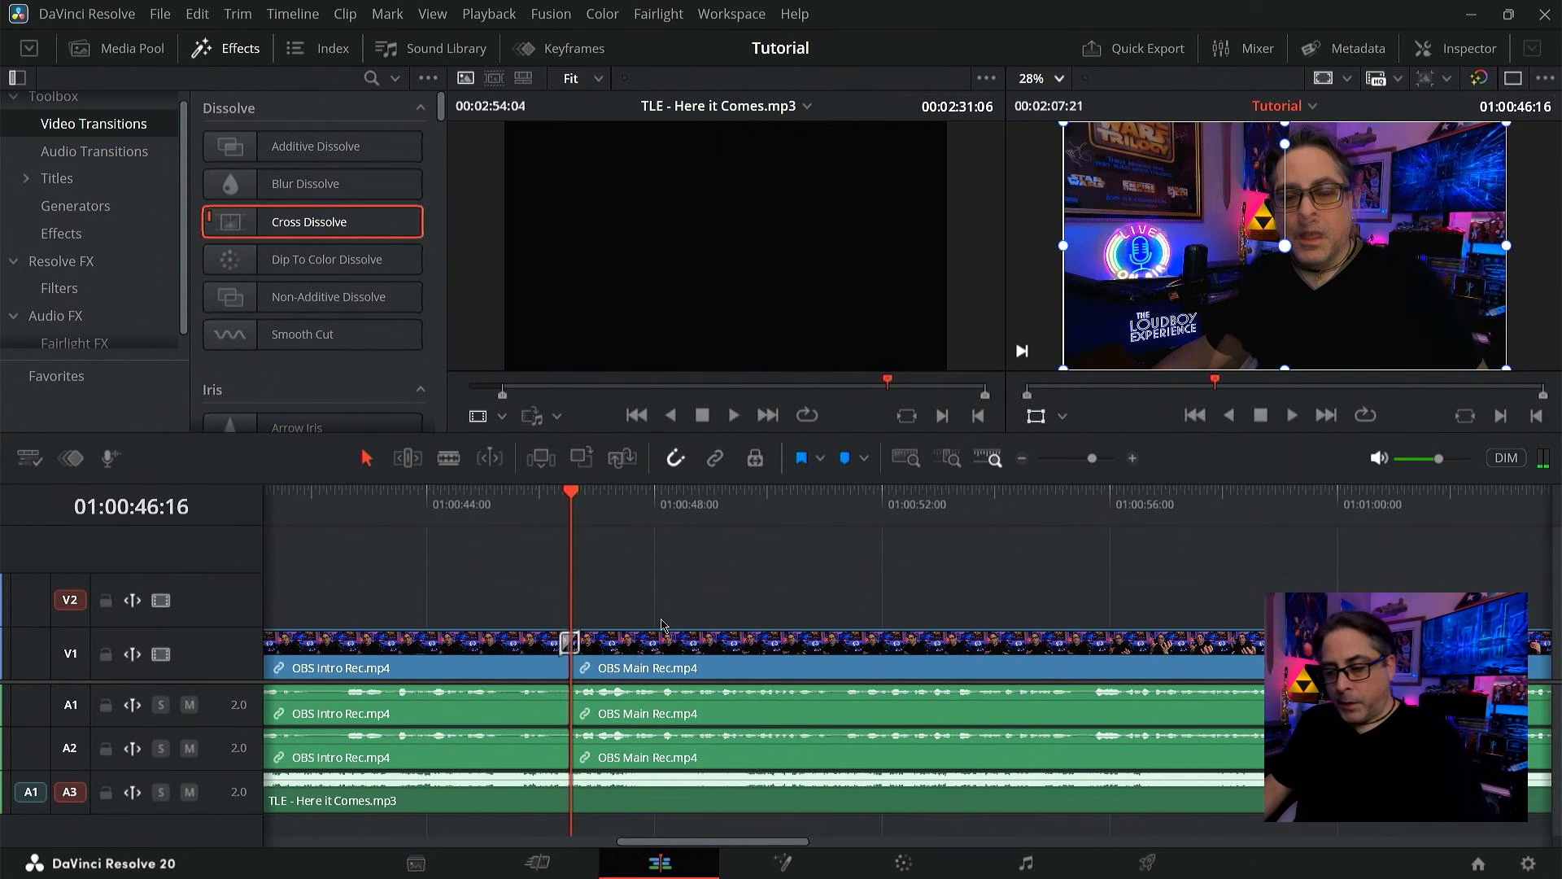
click(1132, 459)
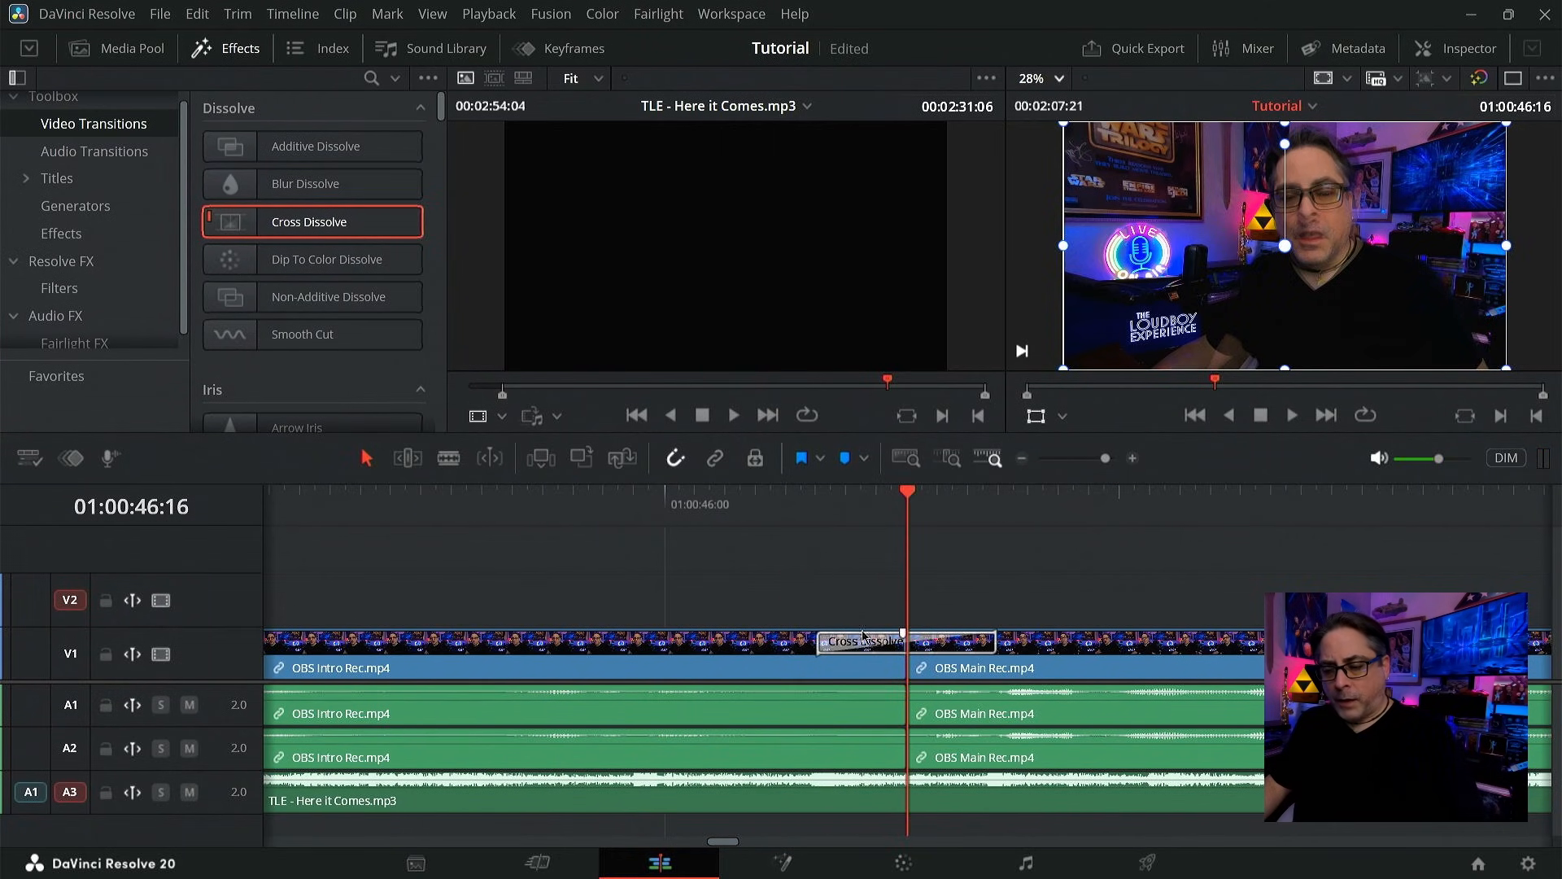
click(635, 509)
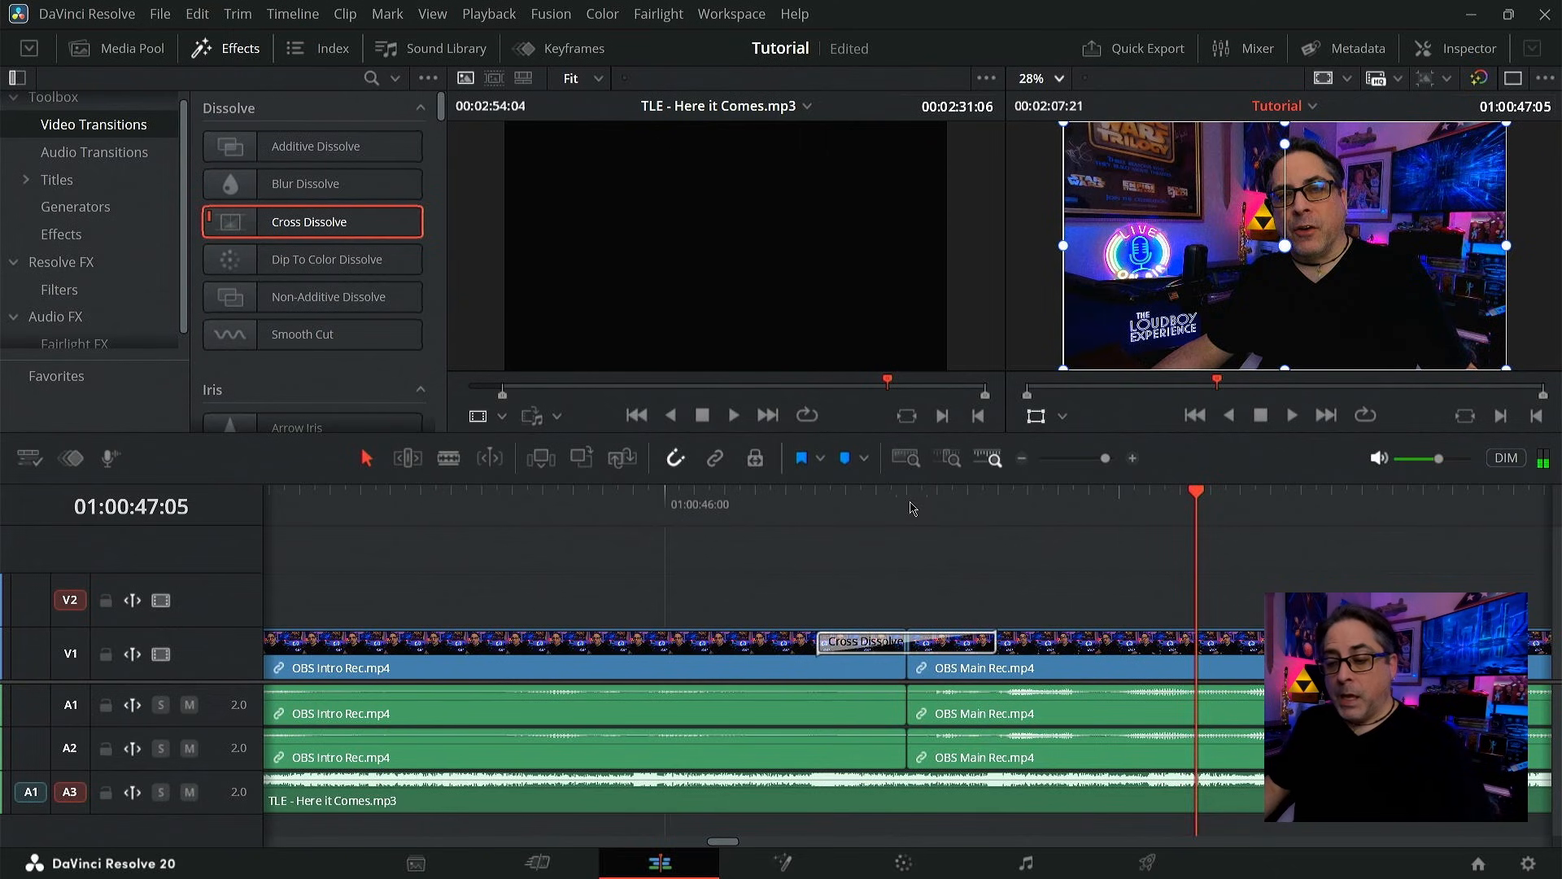
click(862, 503)
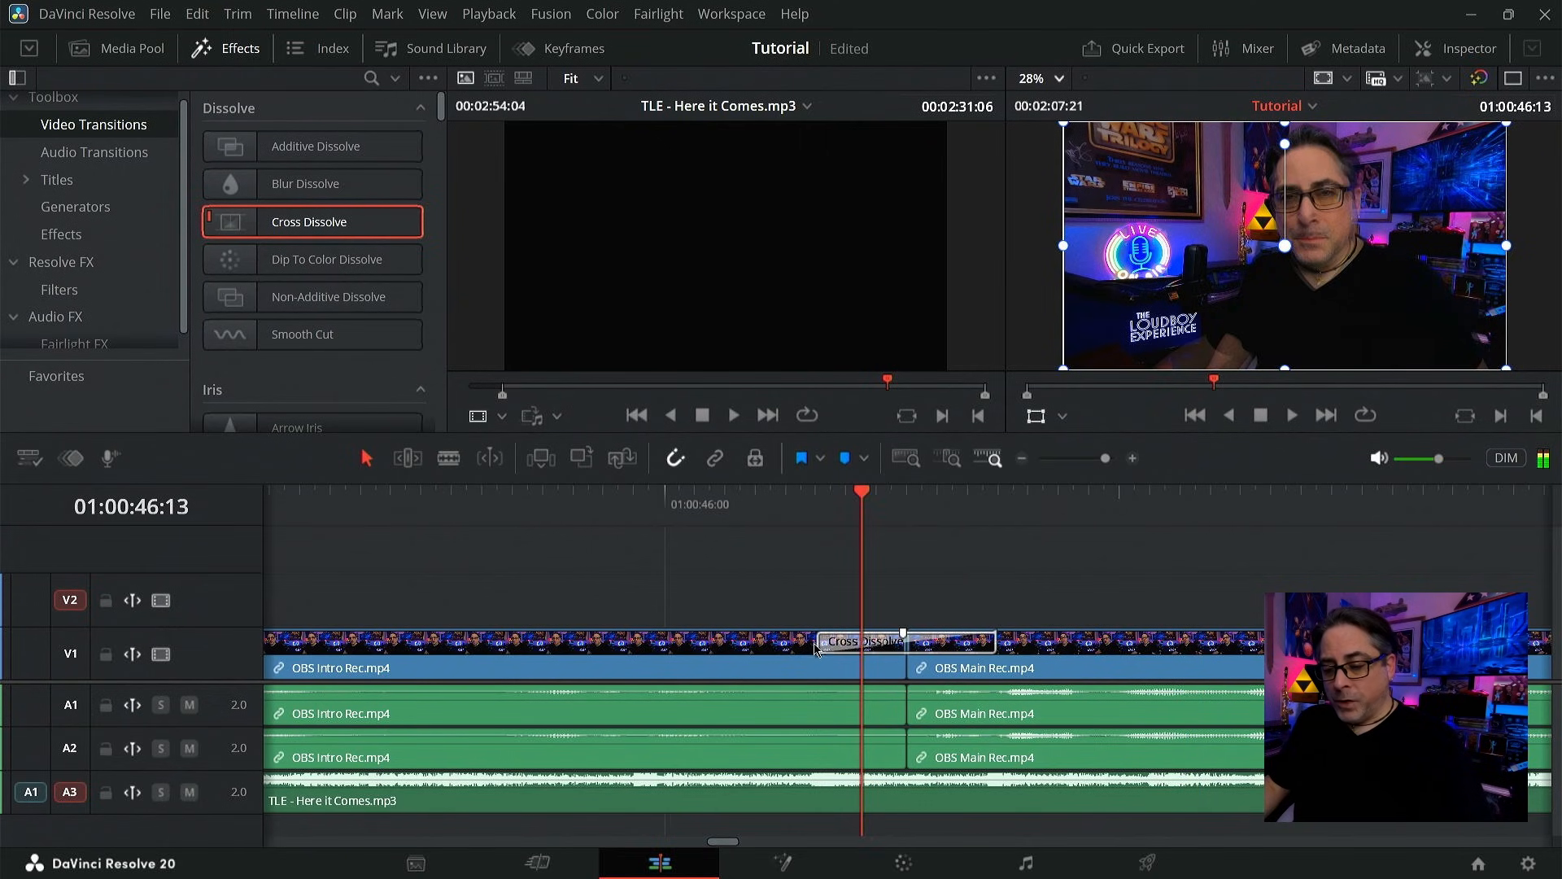
- Lengthen the Cross Dissolve on V1 to about 26 frames and play across it
drag(818, 642, 706, 677)
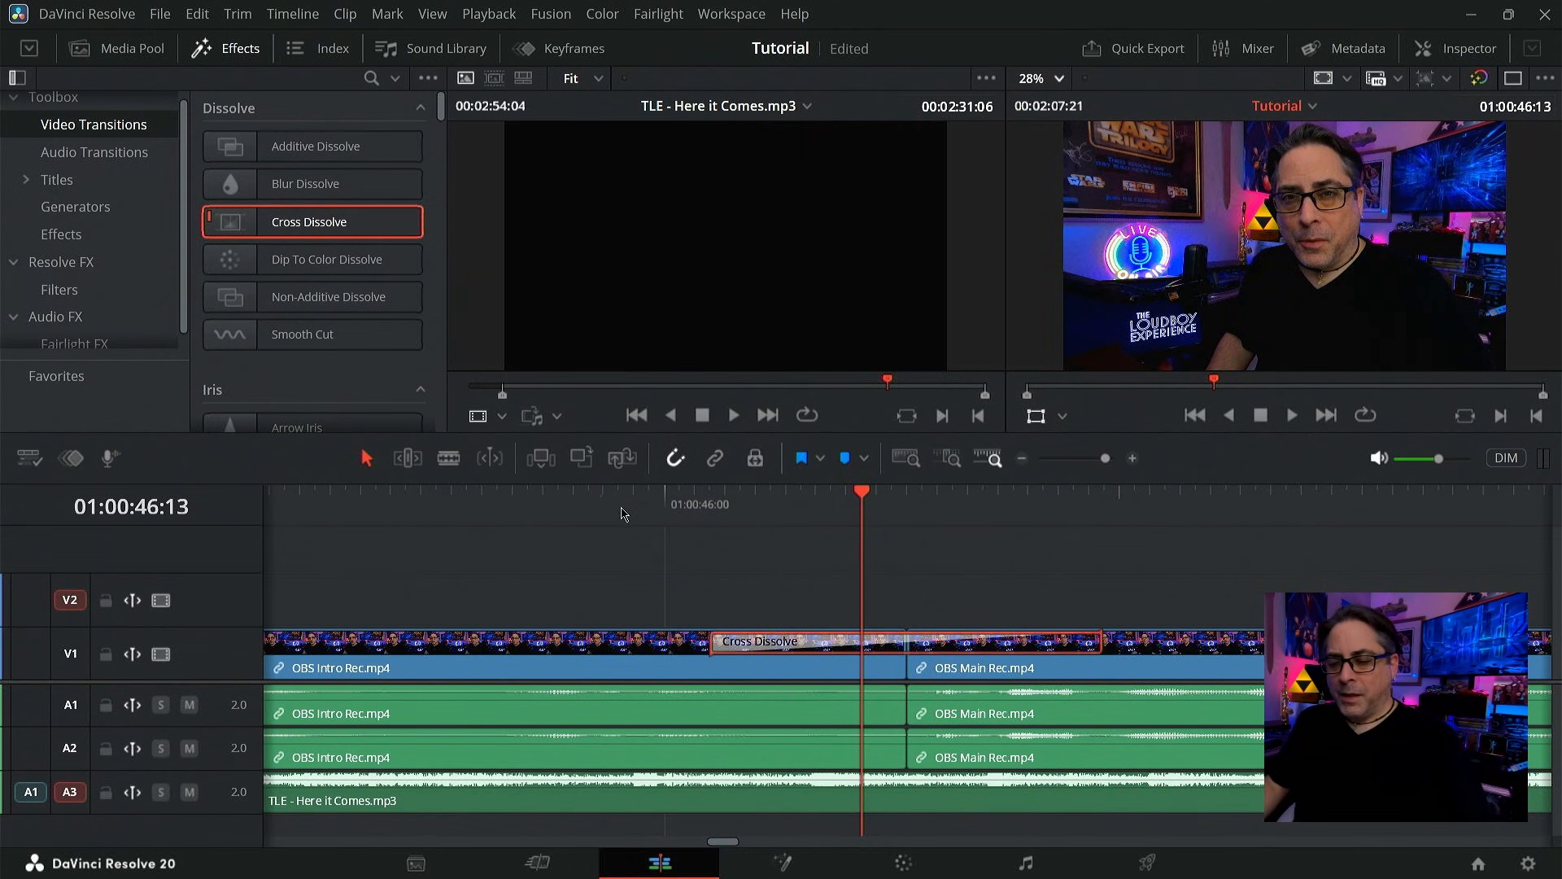
click(621, 508)
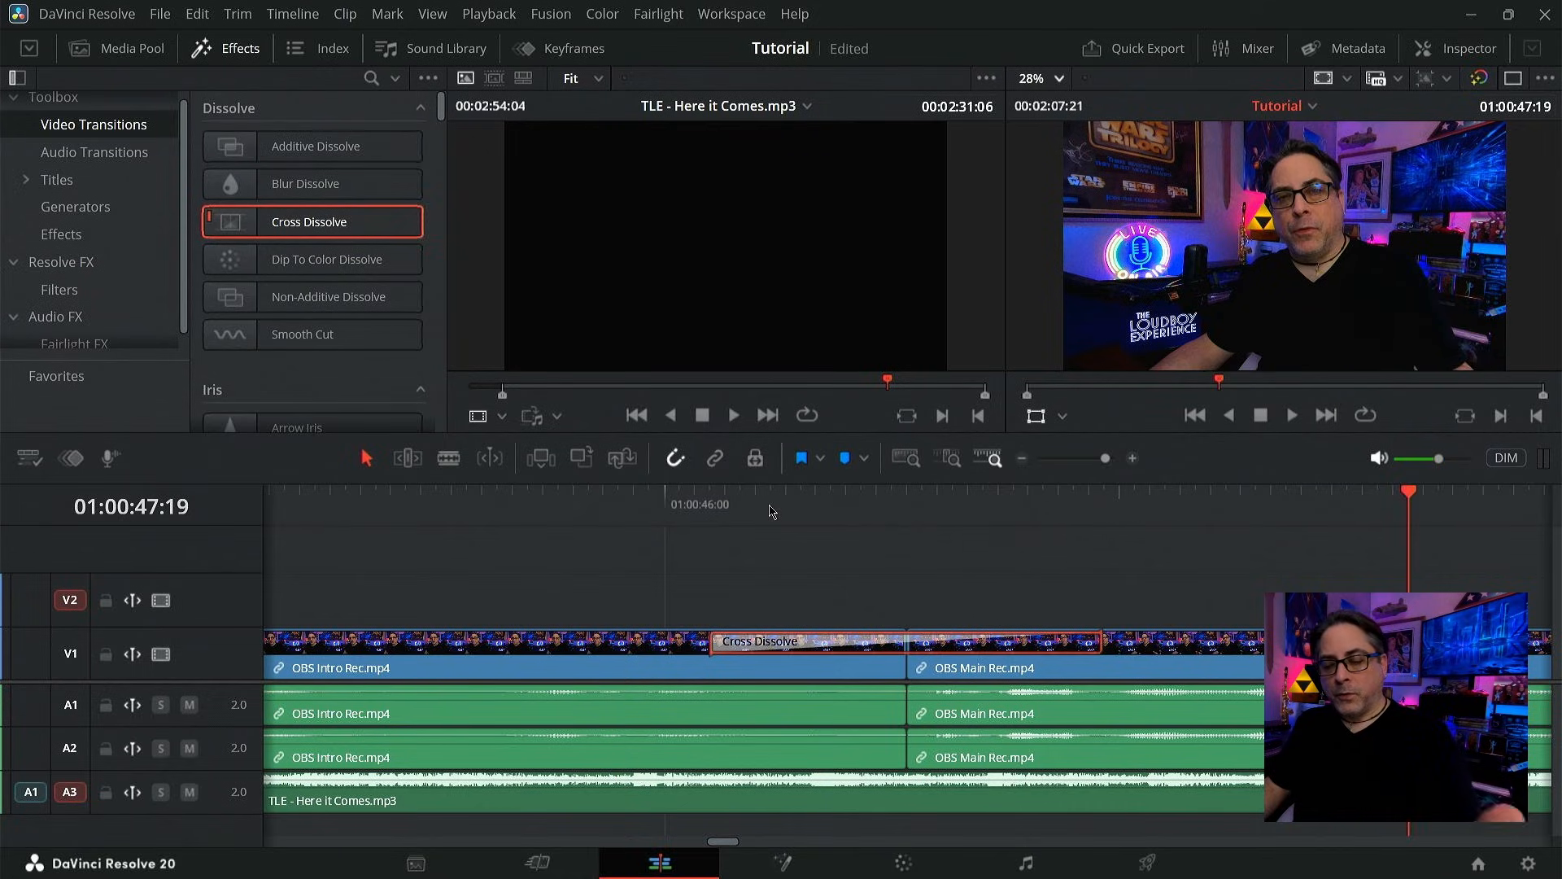
- Undo the lengthening of the Cross Dissolve and delete the transition from the cut on V1
click(1023, 459)
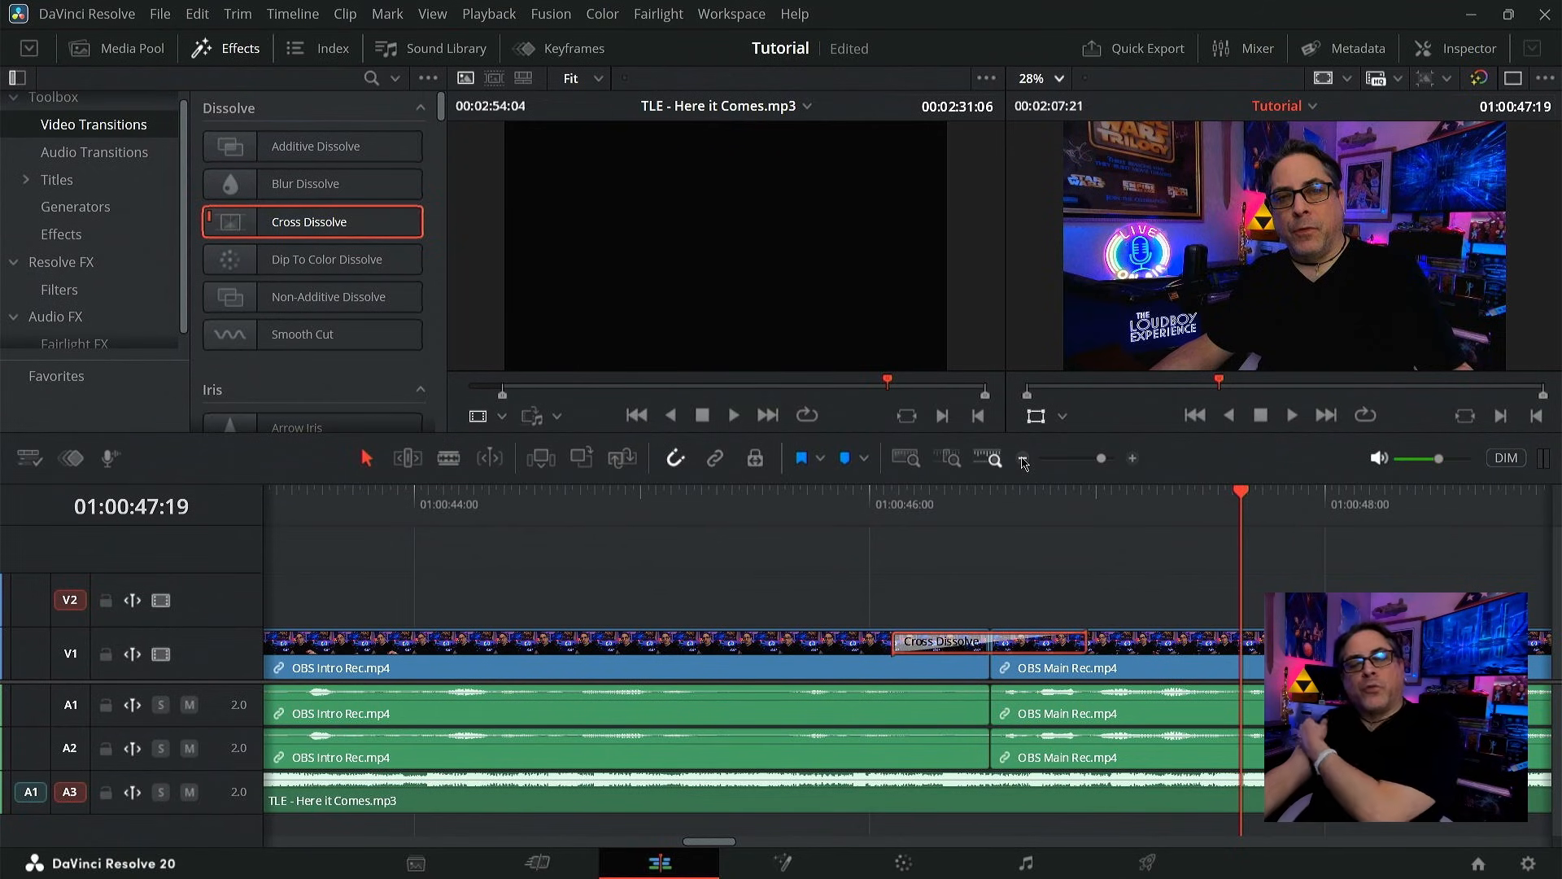
key(ctrl+z)
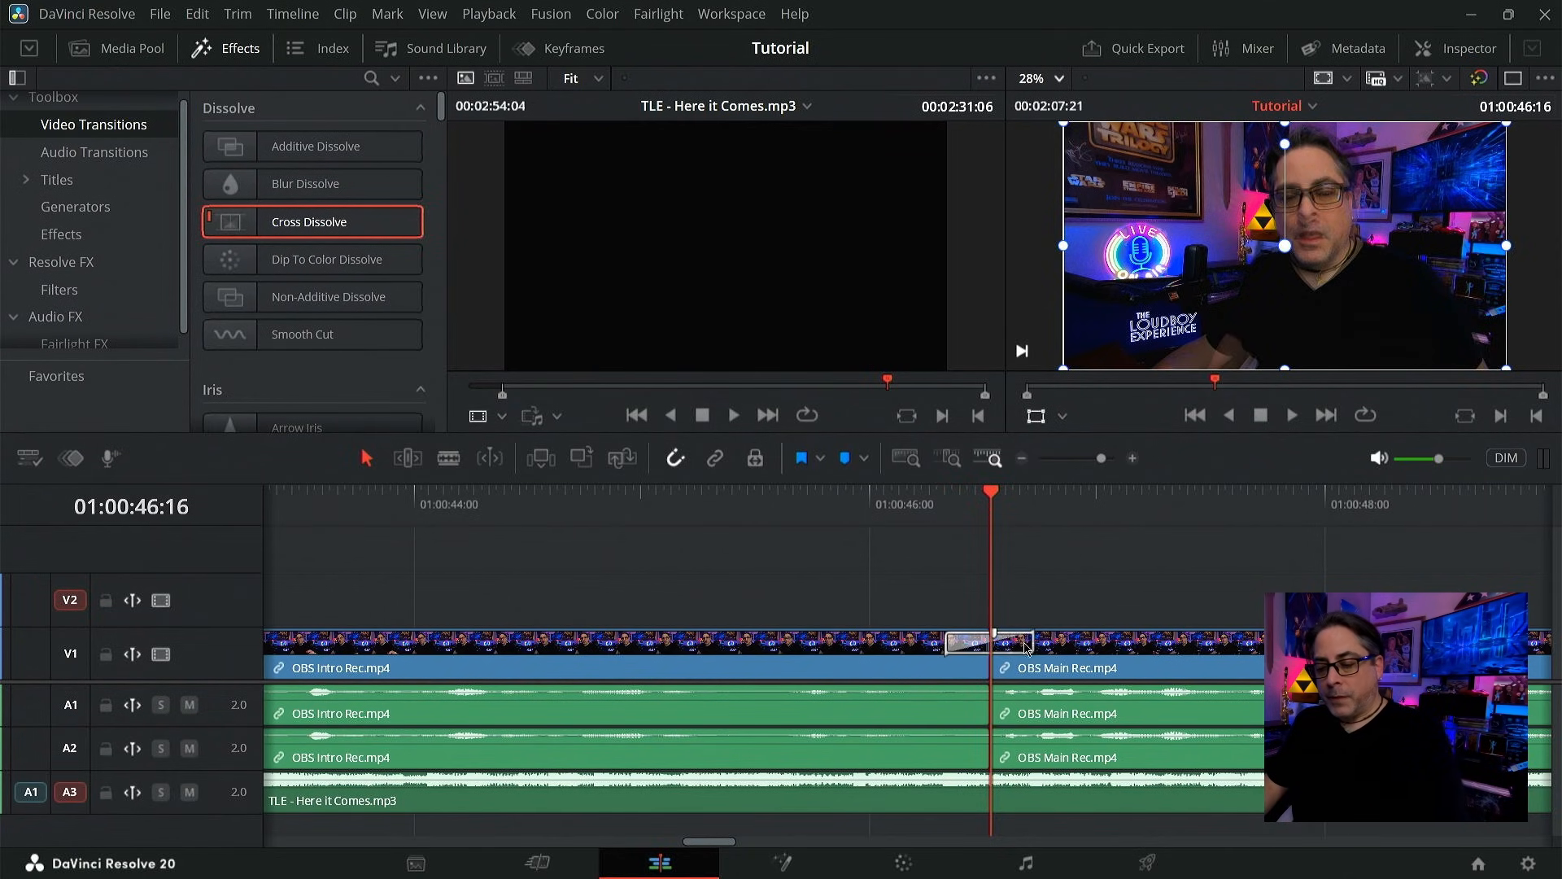
click(1029, 647)
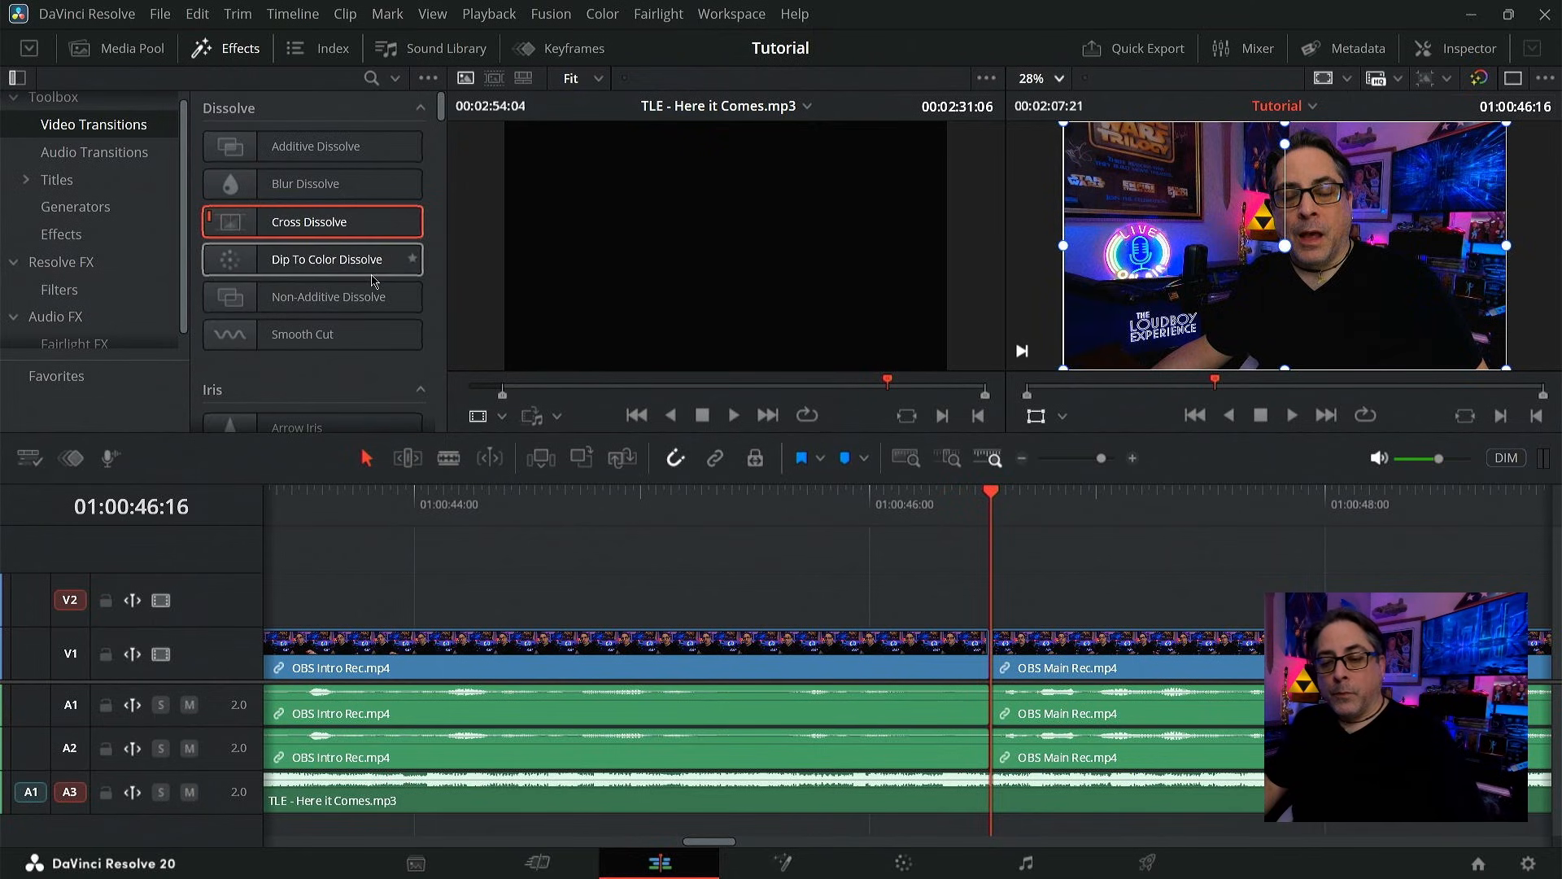
- Add a Blur Dissolve to the cut at 01:00:46:16 on V1 and play across it from 01:00:45:21
click(238, 181)
double_click(238, 181)
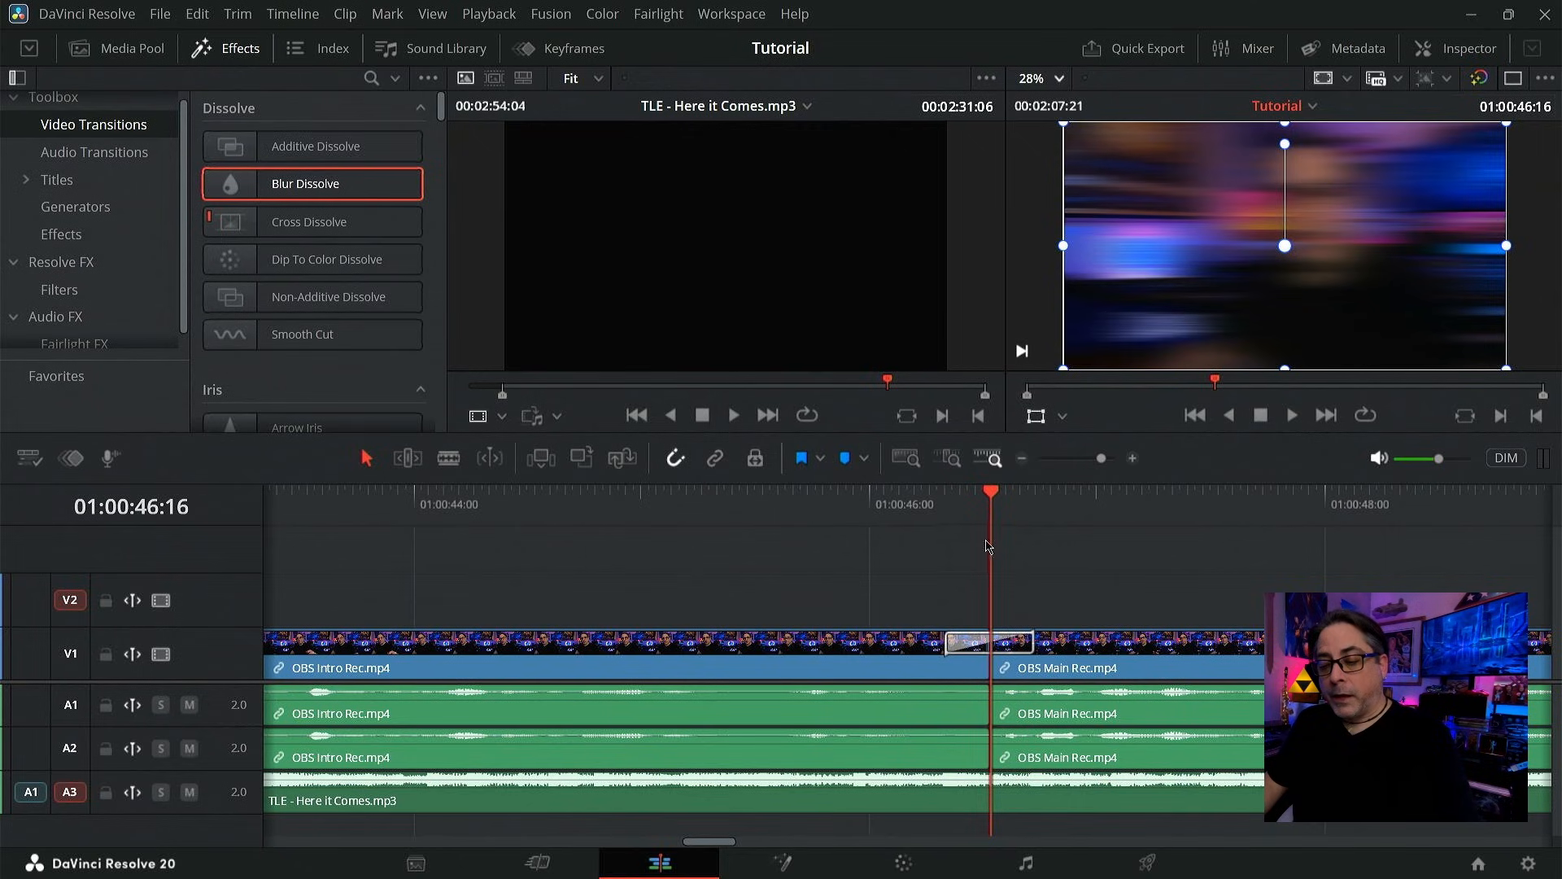
click(801, 501)
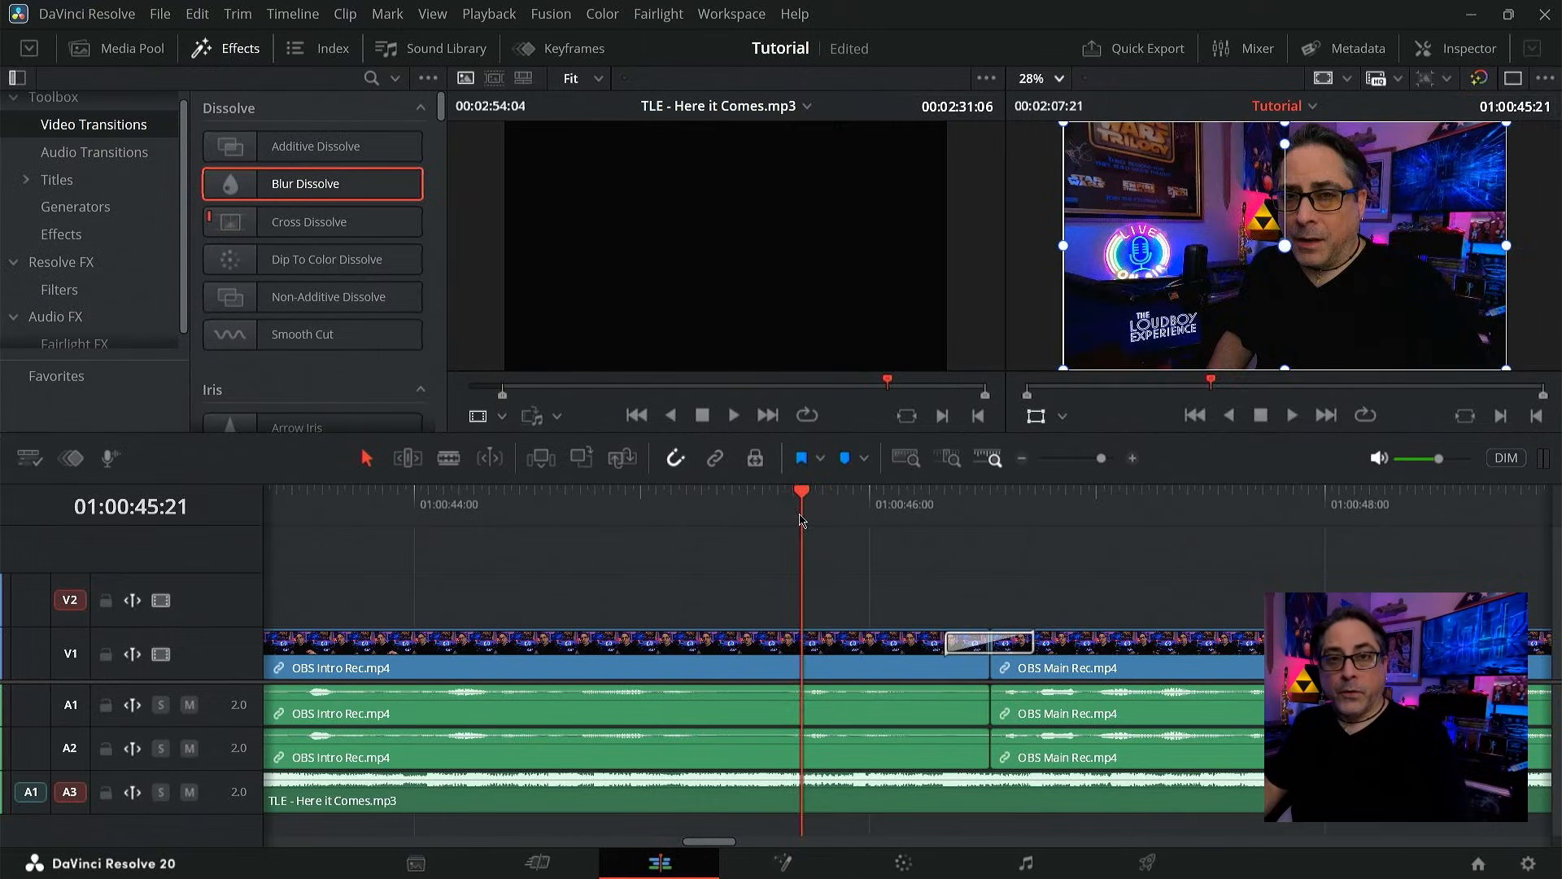
key(space)
- Replace the Blur Dissolve on the V1 cut with an Oval Iris transition and preview it from about 01:00:46:00
click(963, 649)
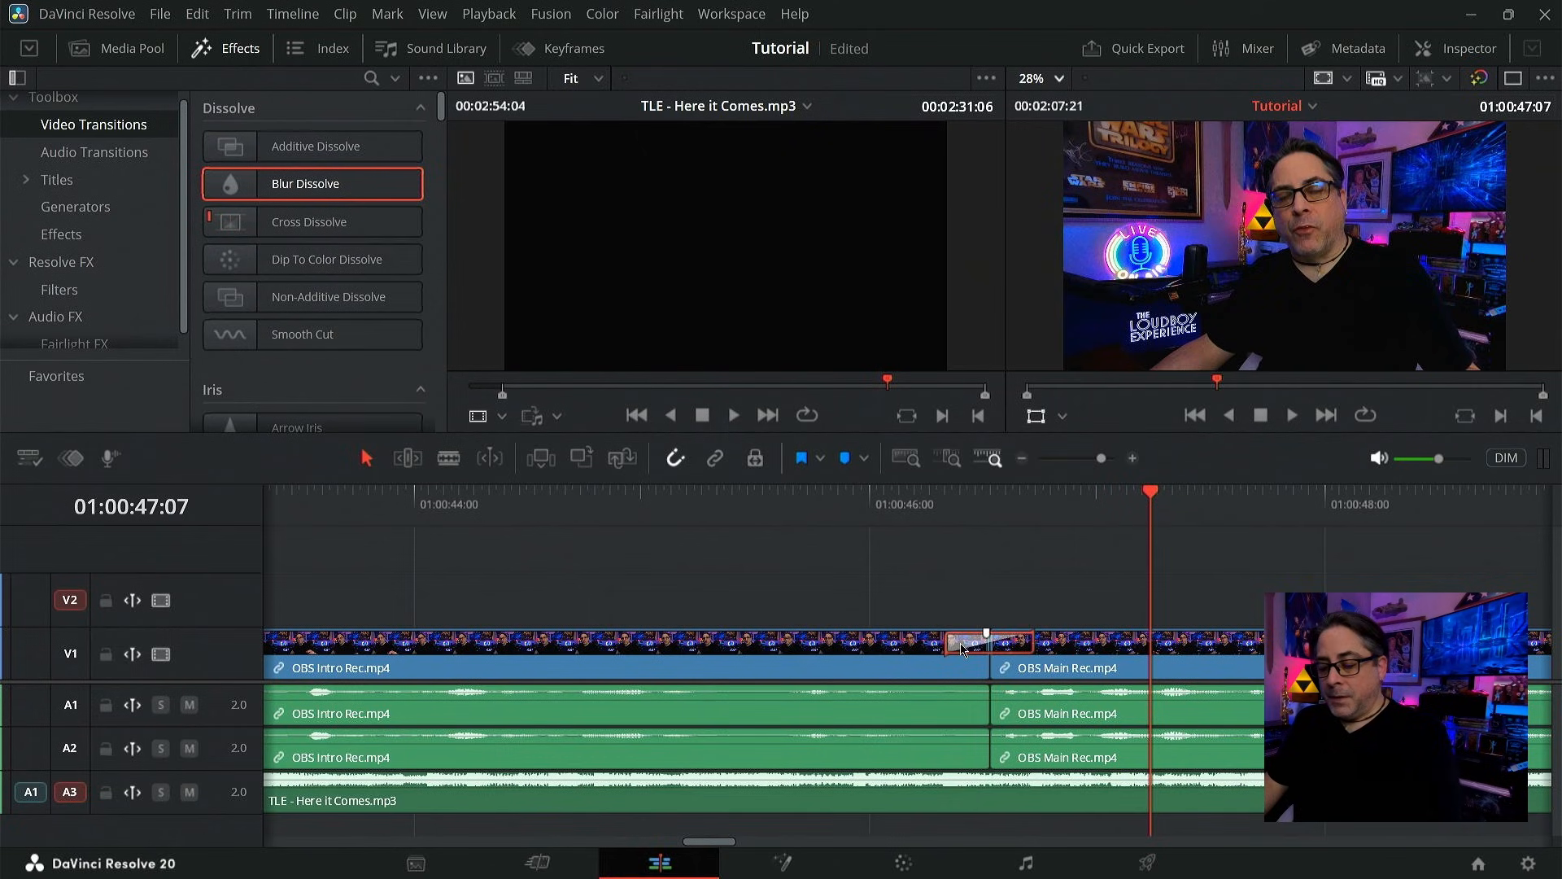
key(Delete)
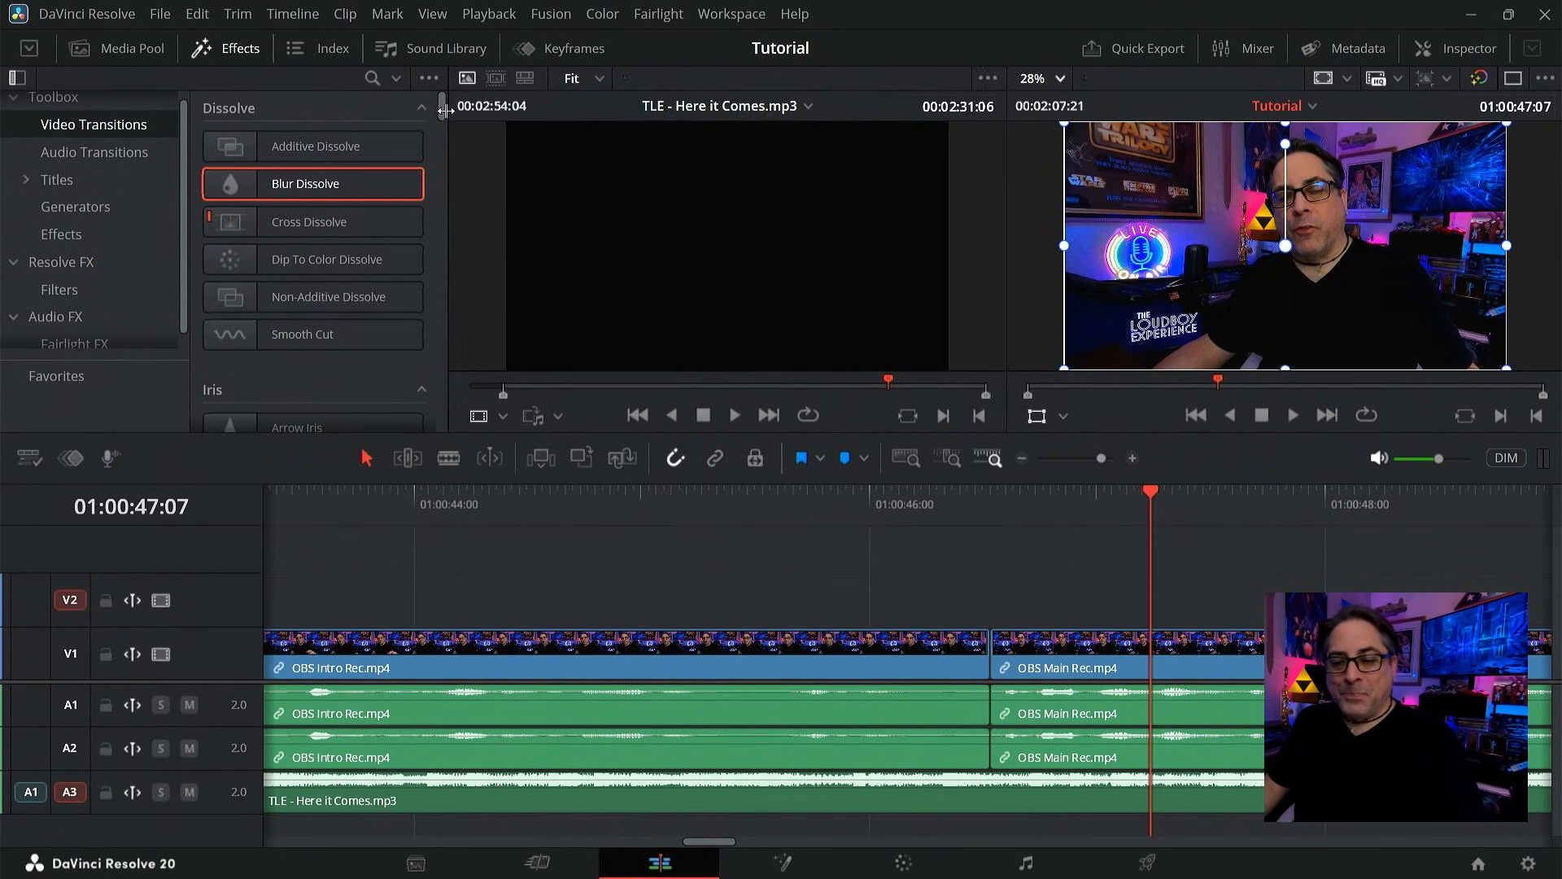
drag(442, 116, 445, 141)
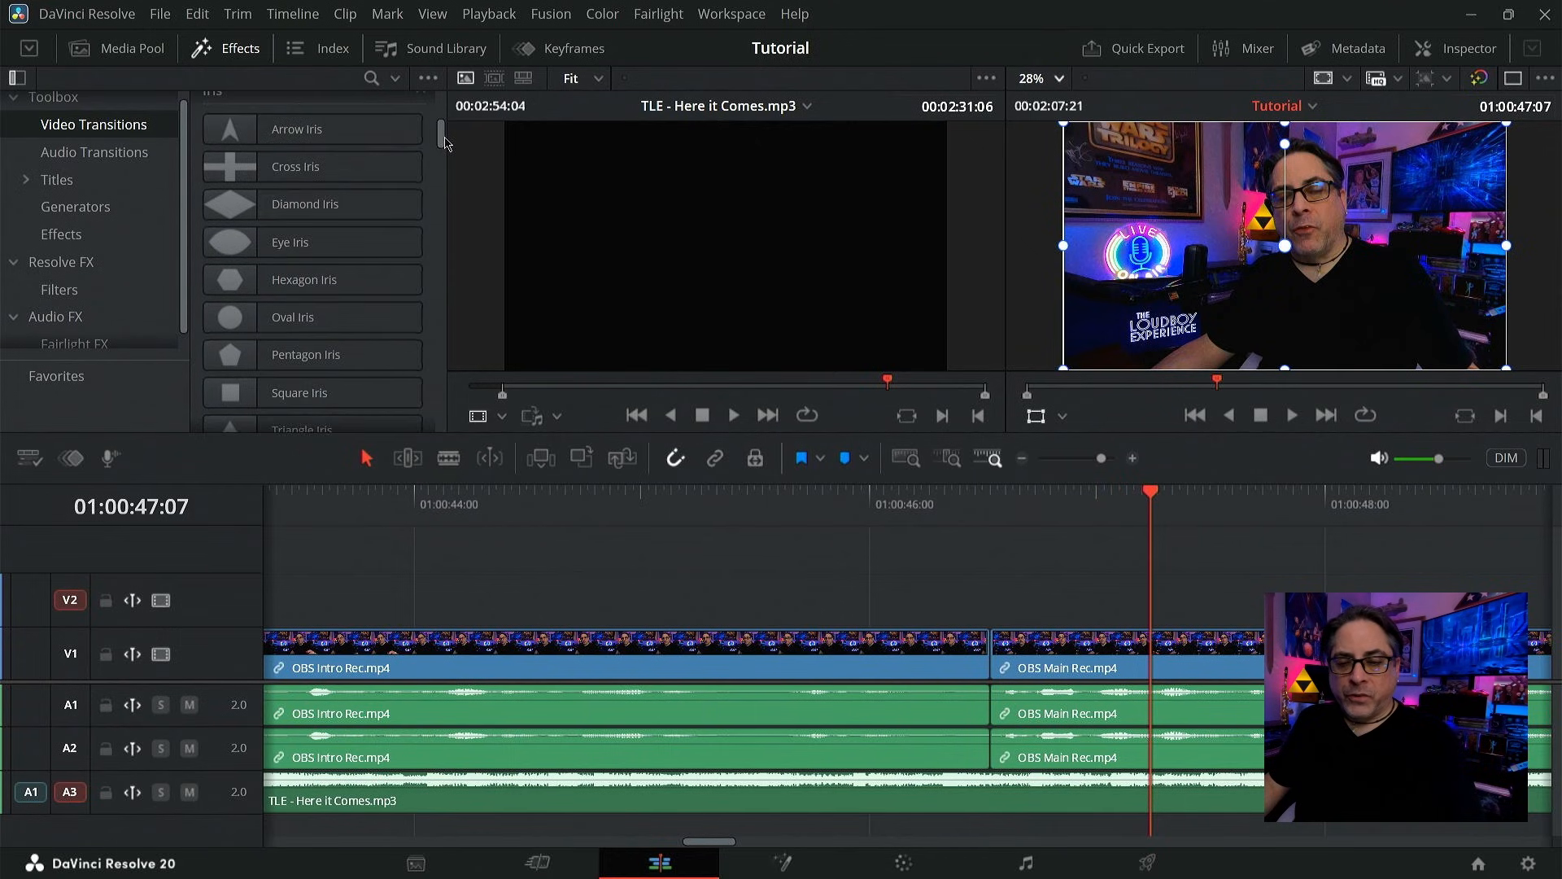
double_click(243, 316)
click(879, 514)
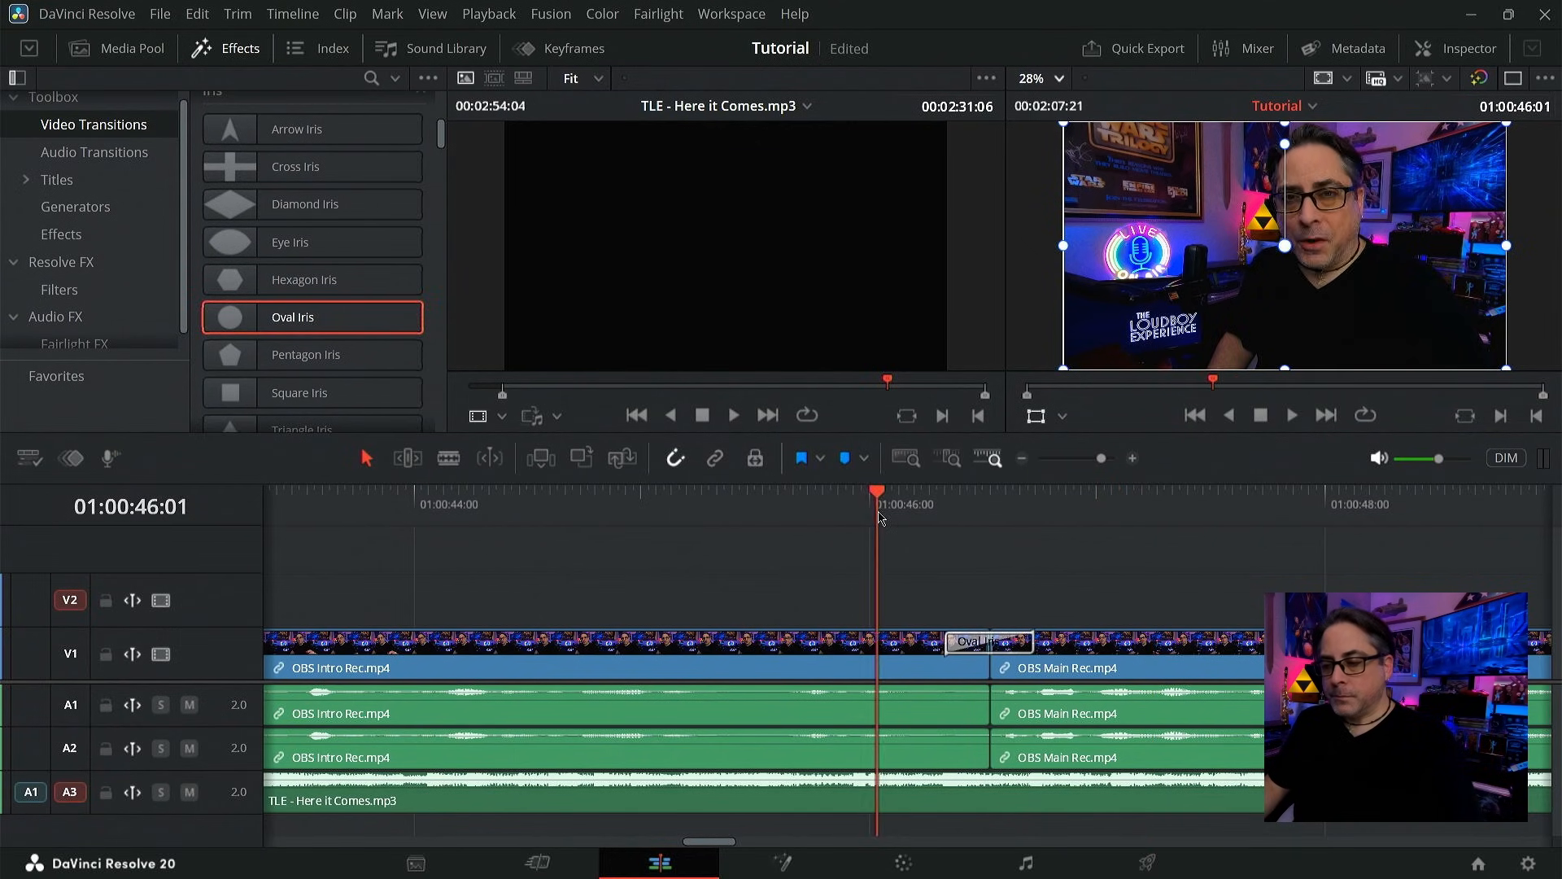
drag(879, 514, 977, 529)
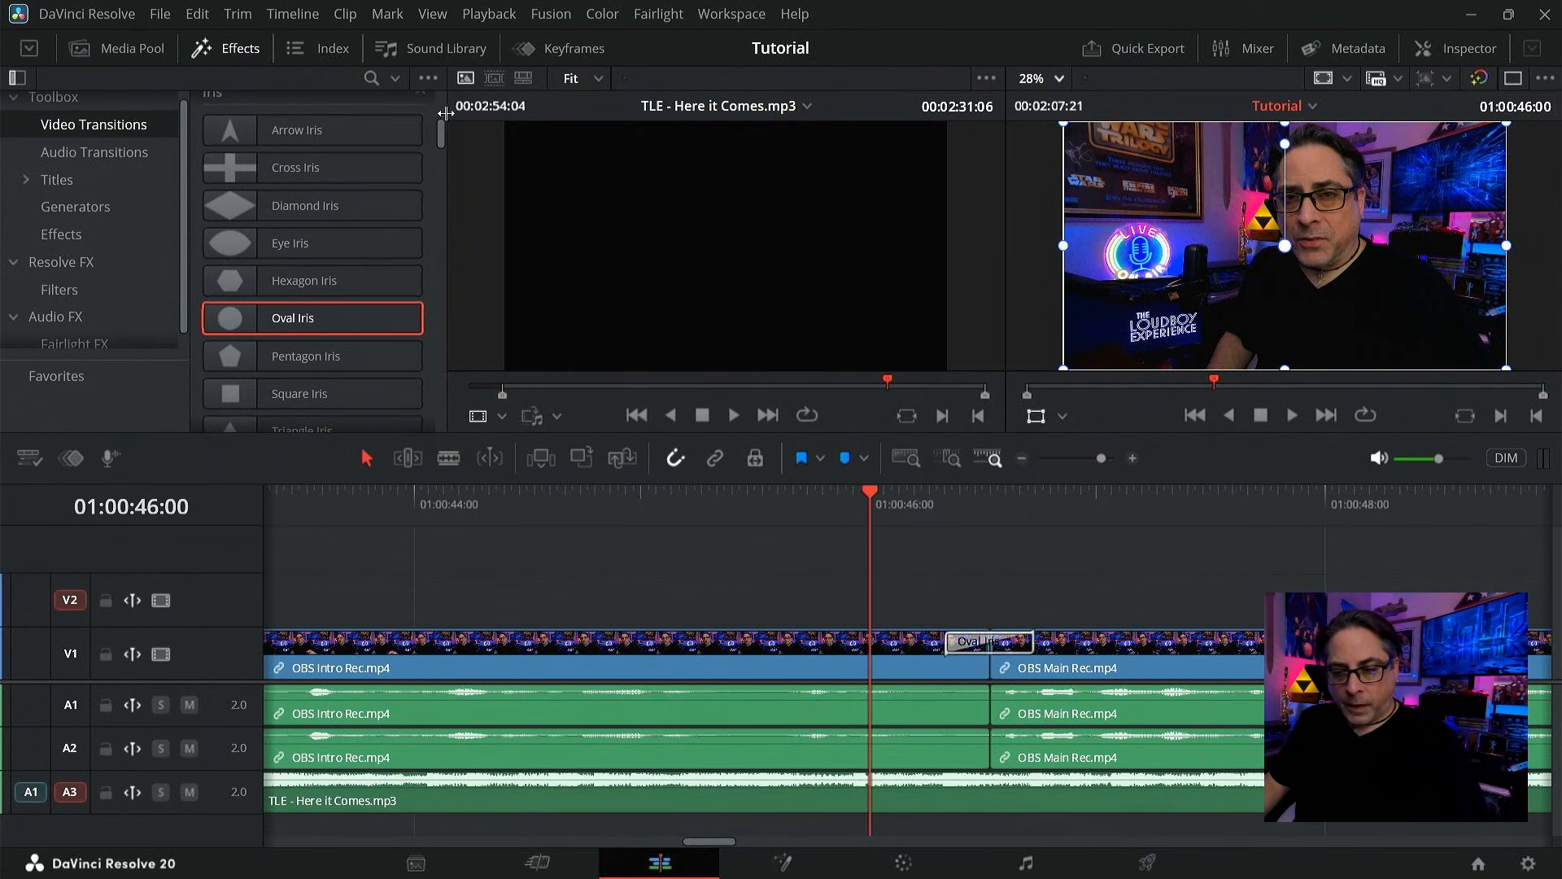
- Delete the Oval Iris transition from the cut on V1 and save the project
drag(447, 139, 458, 87)
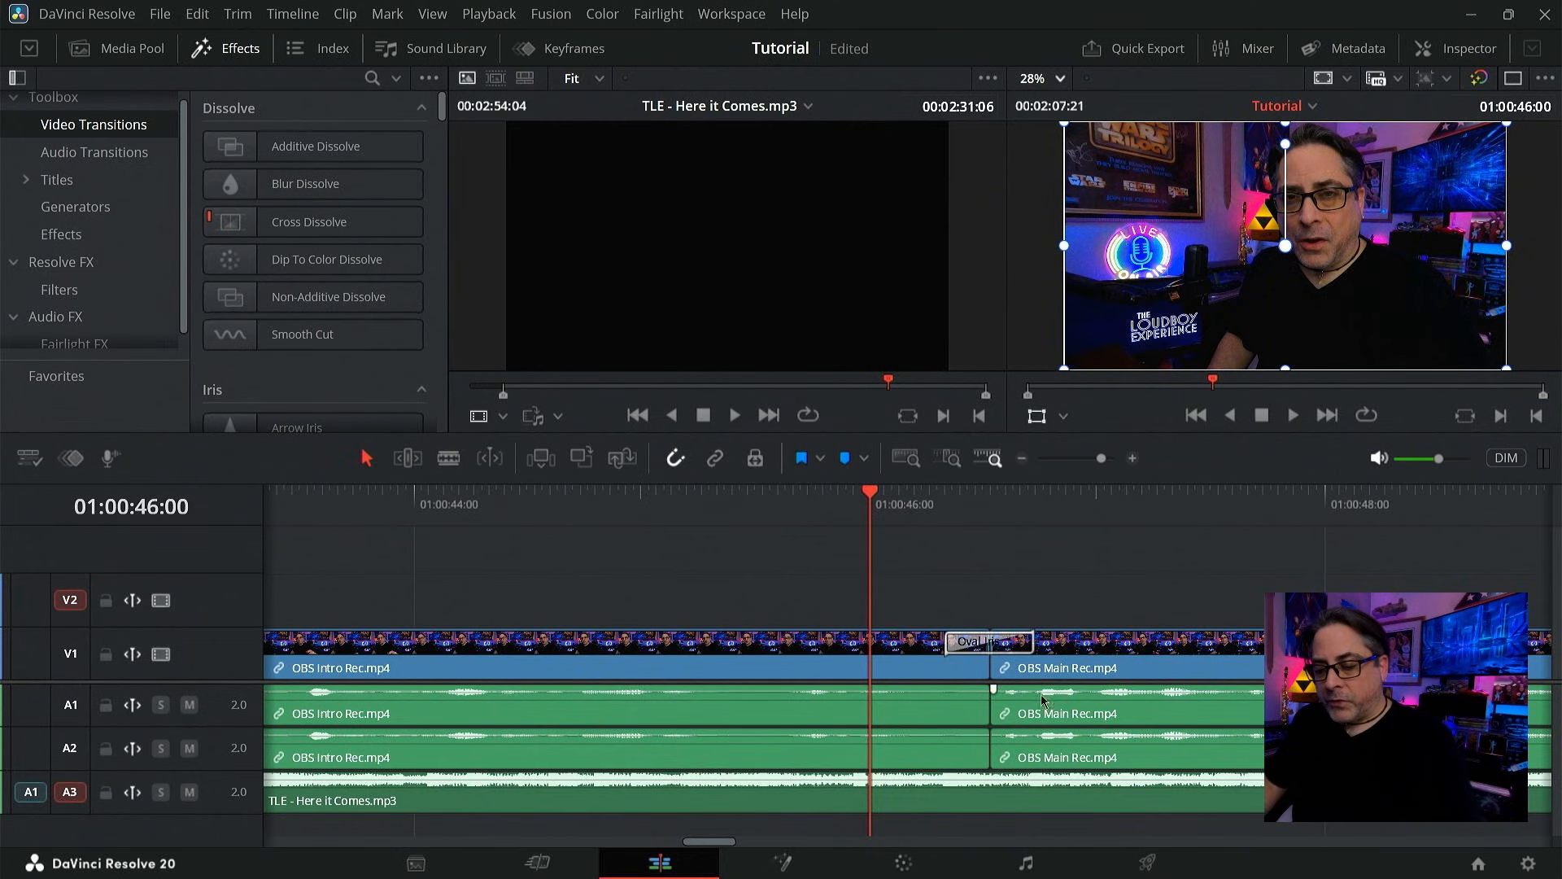
click(1017, 648)
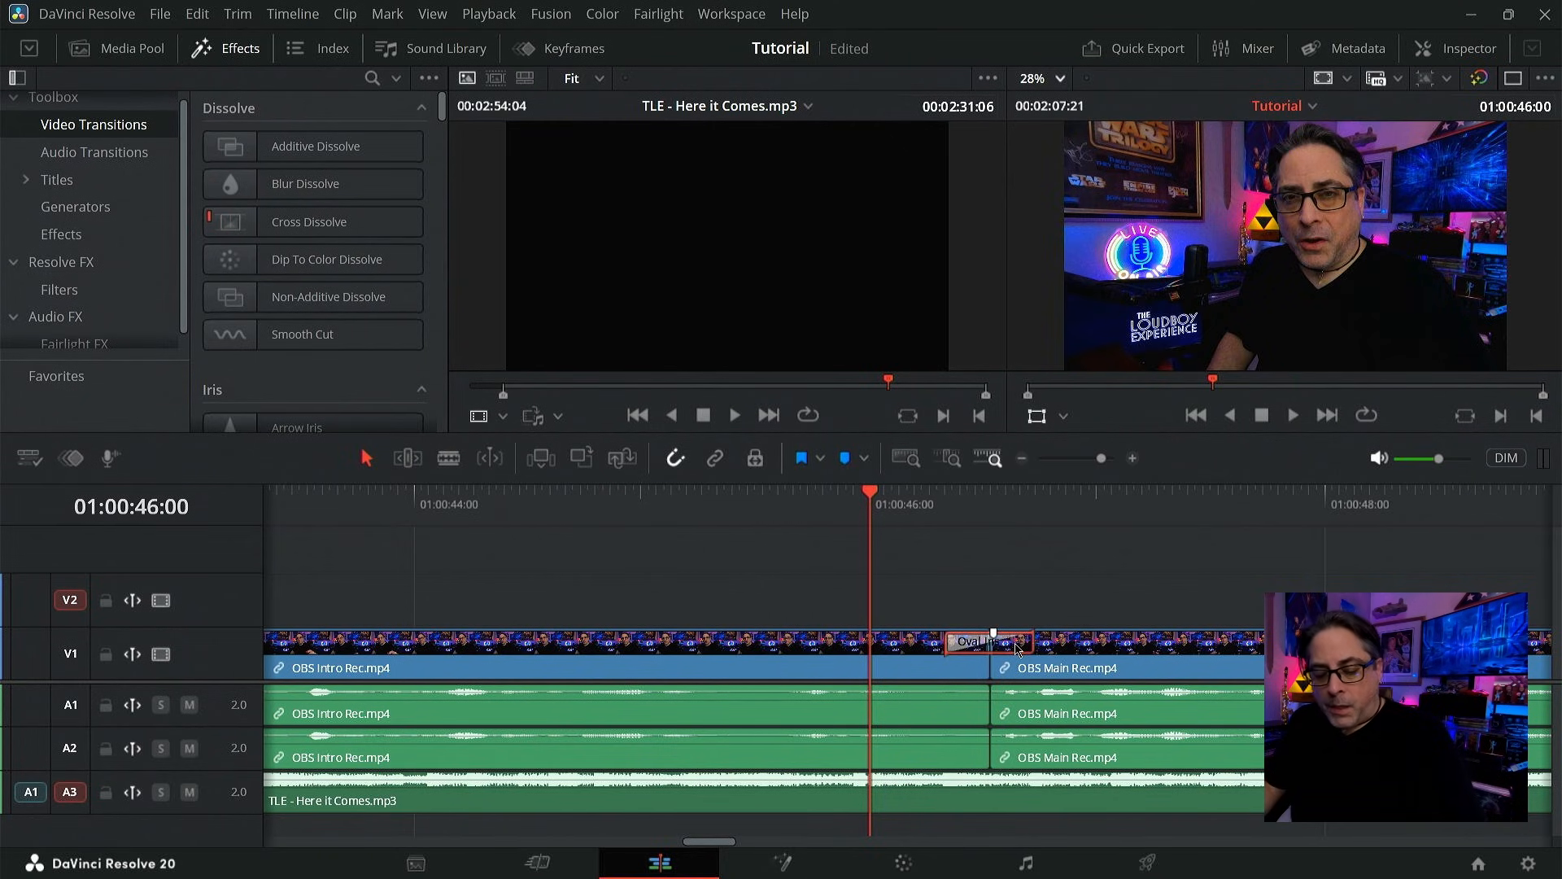
key(Delete)
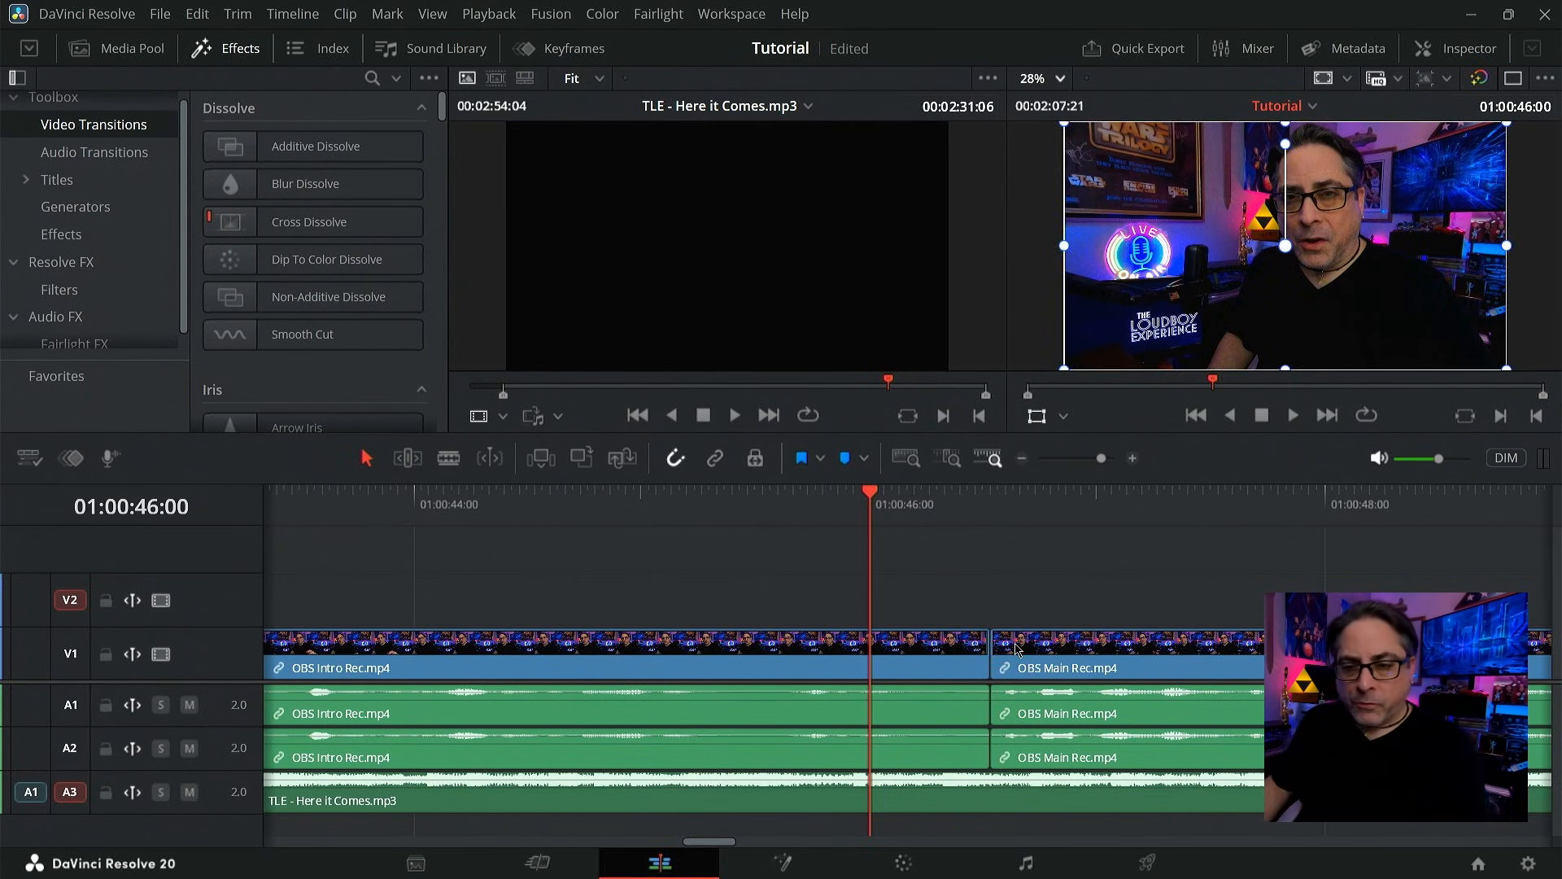
key(ctrl+s)
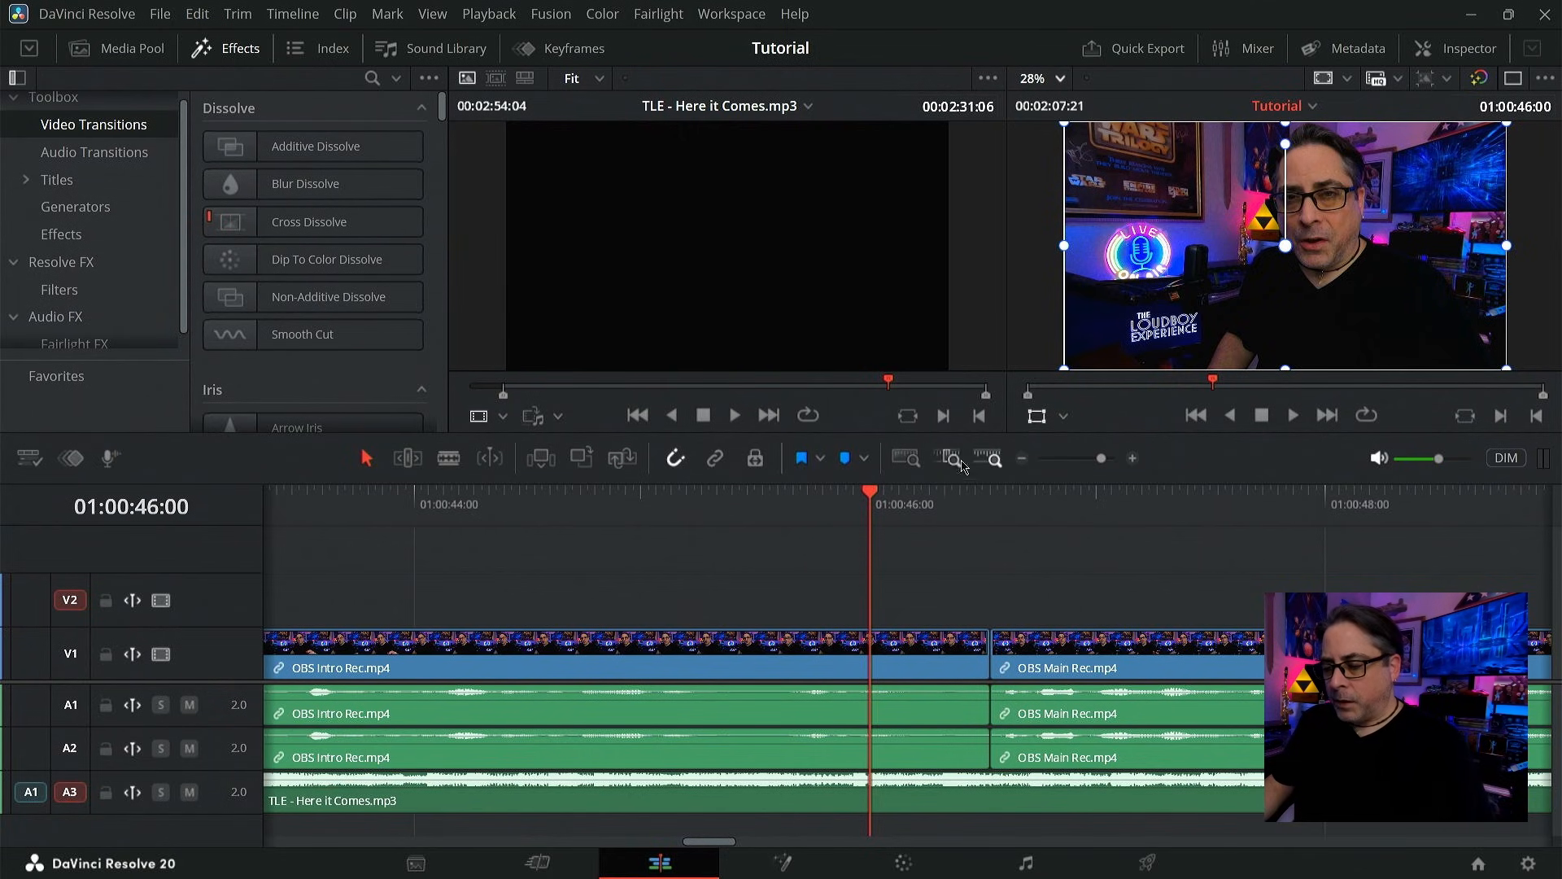
- Place the playhead on the V1 cut at 01:00:46:16 and add a Cross Dissolve there
click(1025, 460)
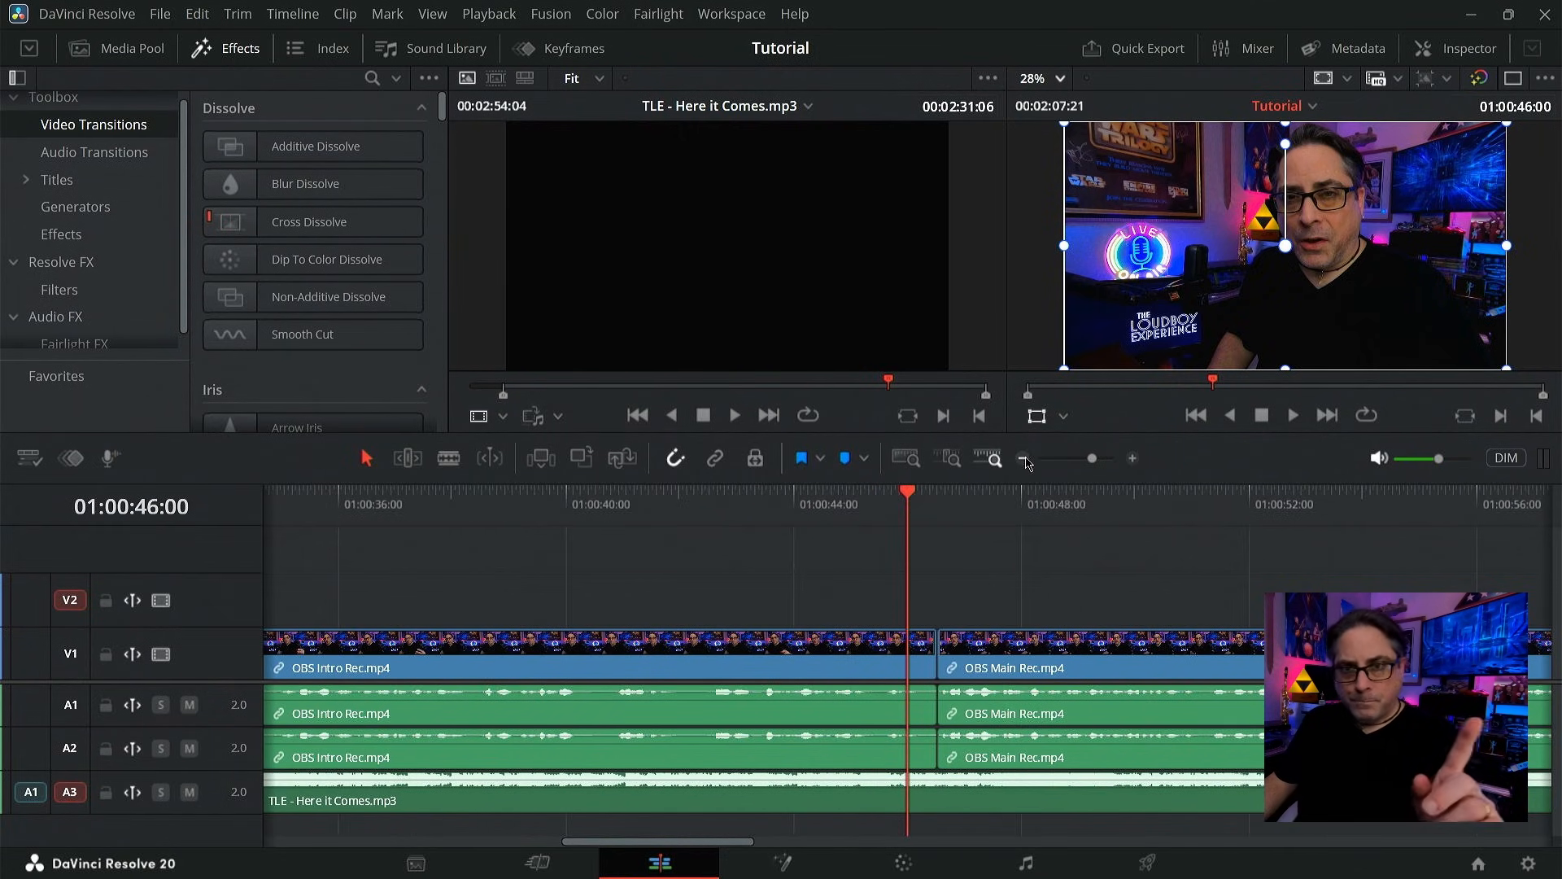
click(1025, 460)
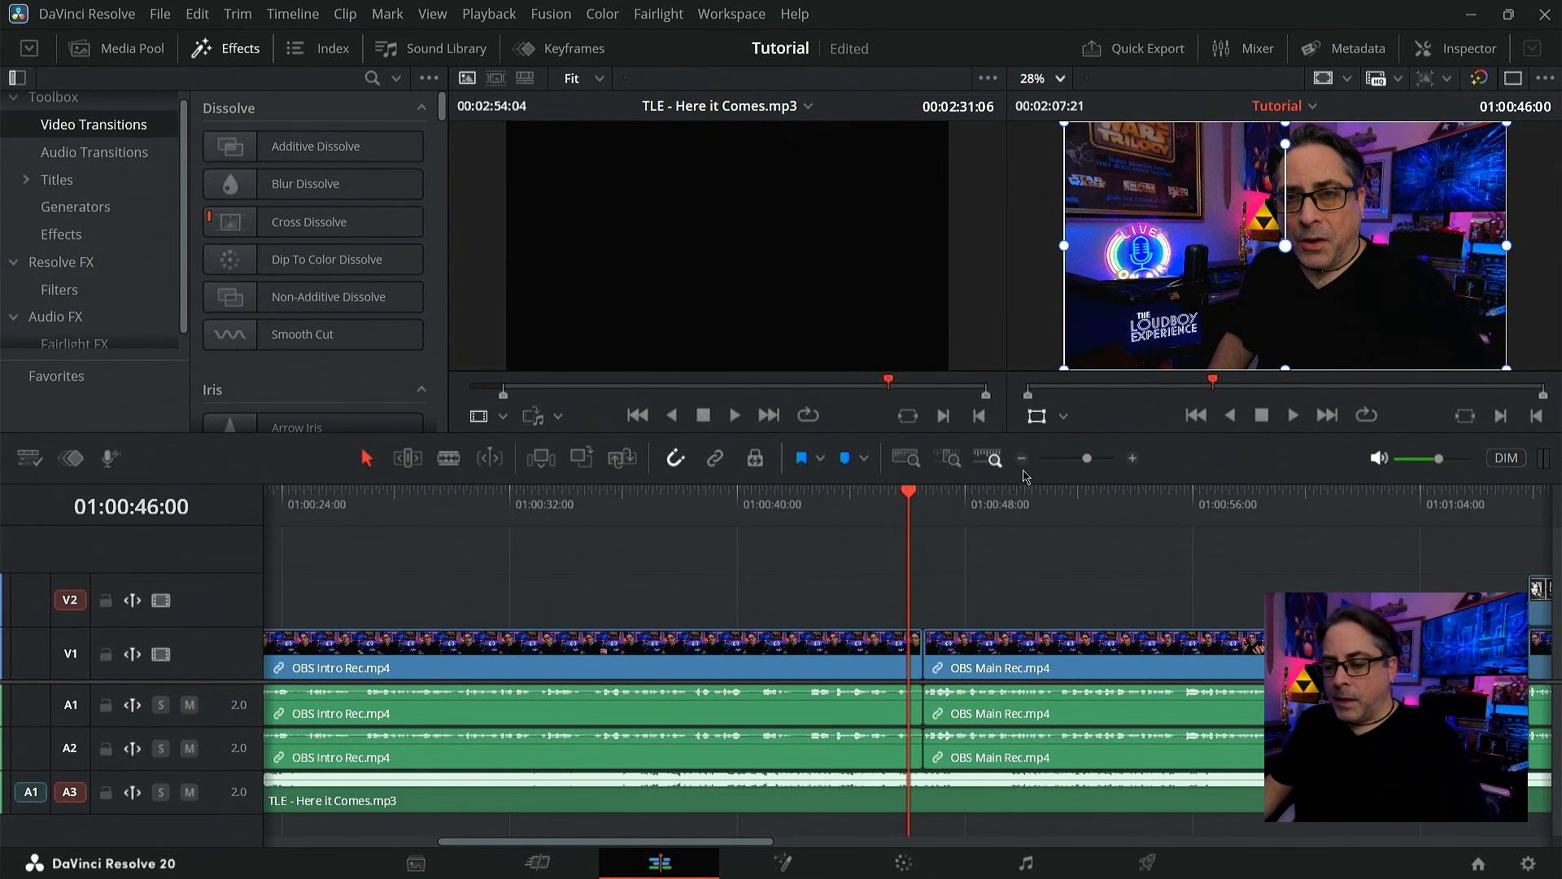
click(926, 504)
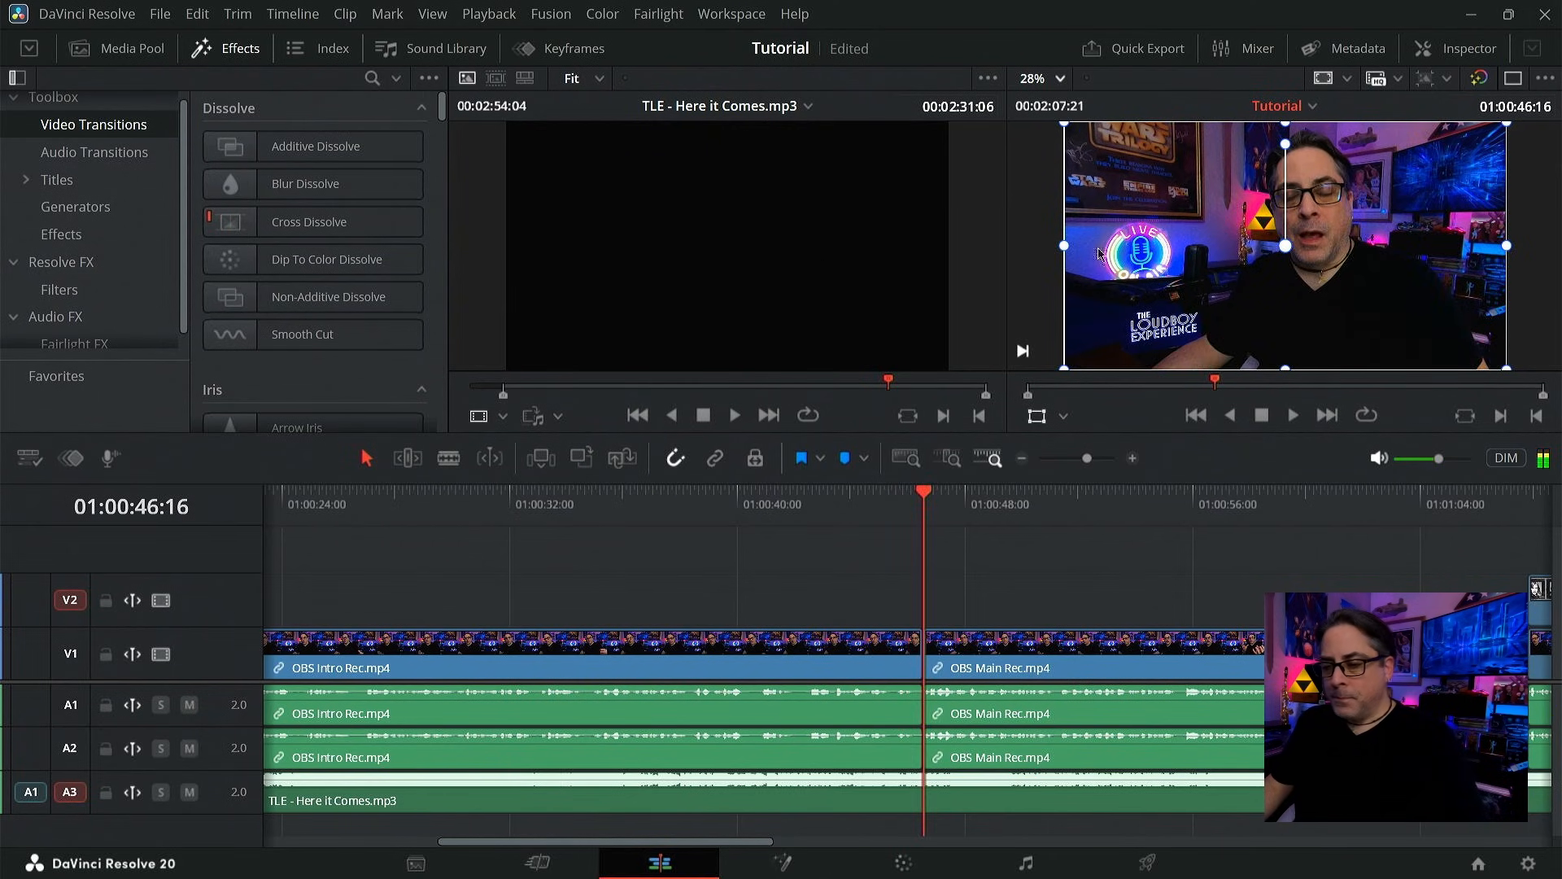
click(1131, 458)
click(1132, 458)
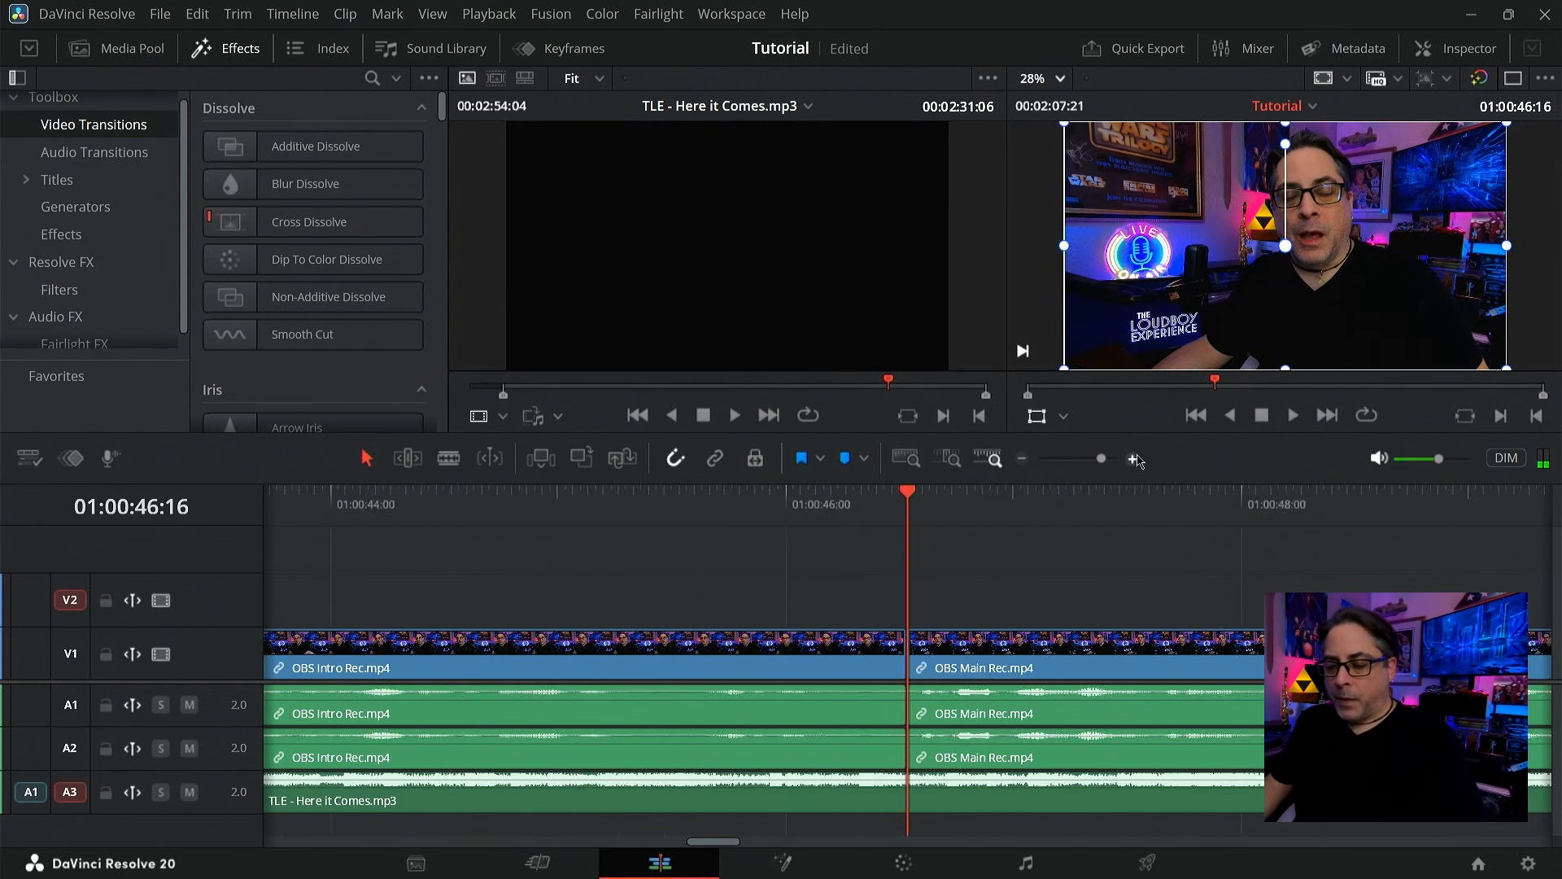
click(241, 225)
double_click(241, 225)
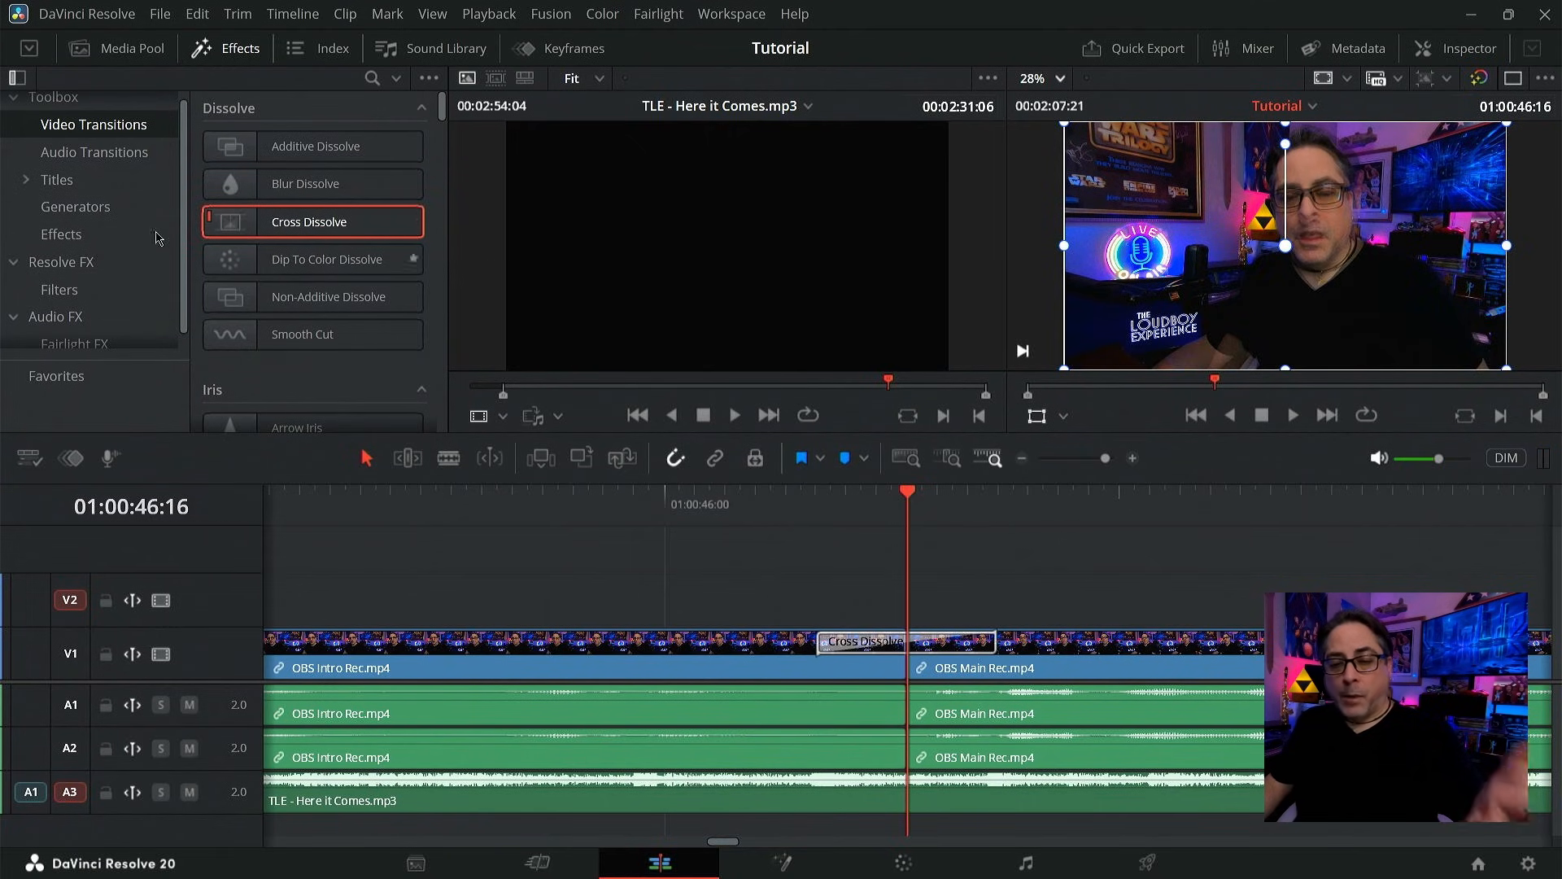
- Add a Cross Fade 0 dB audio transition to the cut between the OBS clips on both A1 and A2
click(115, 153)
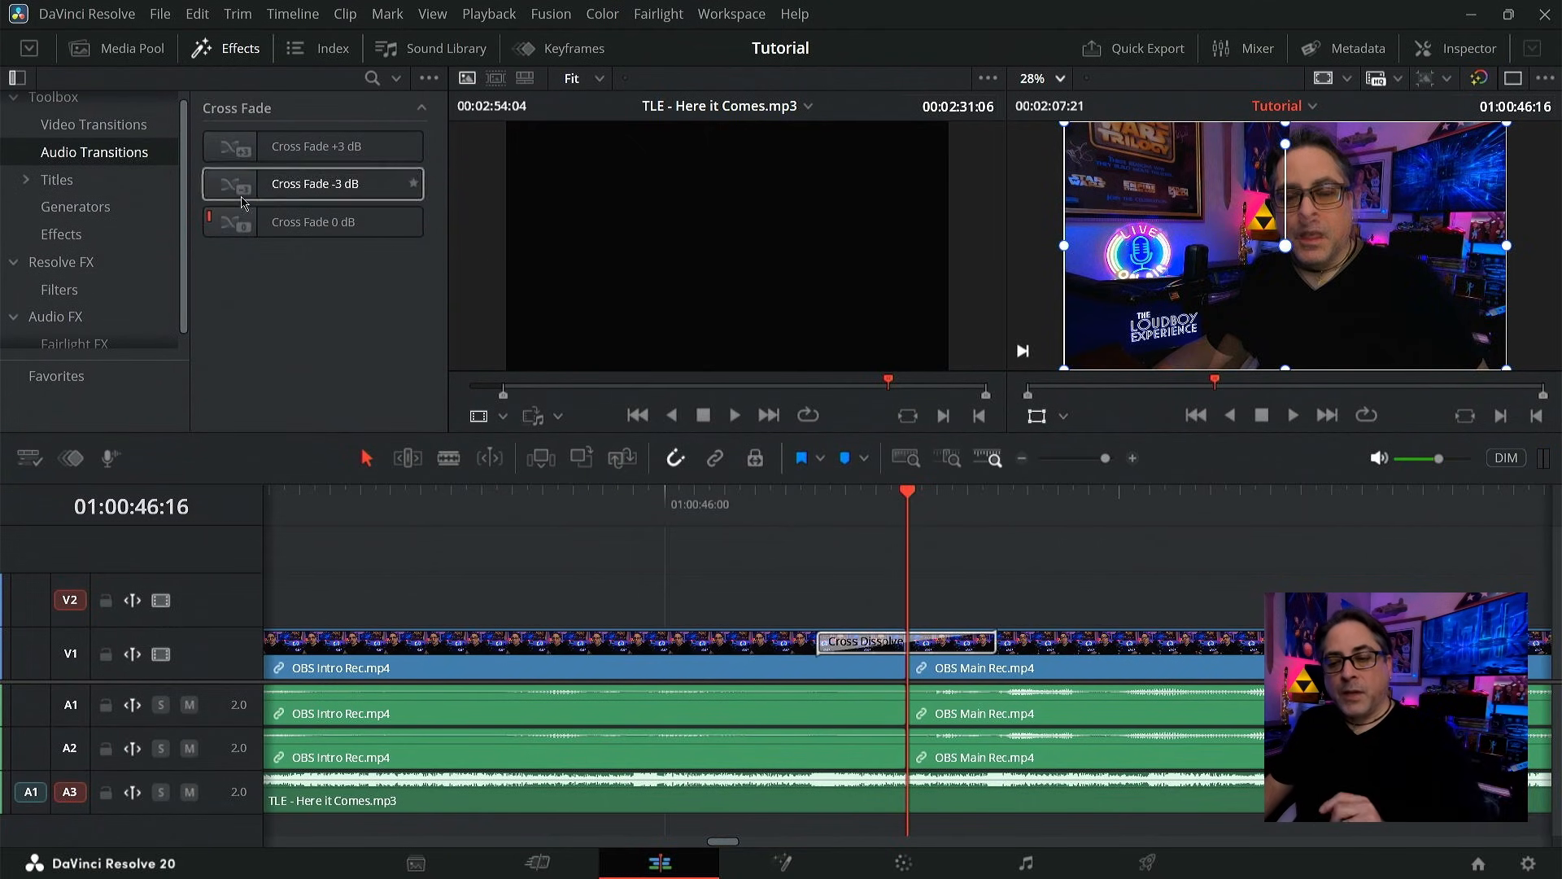
double_click(228, 225)
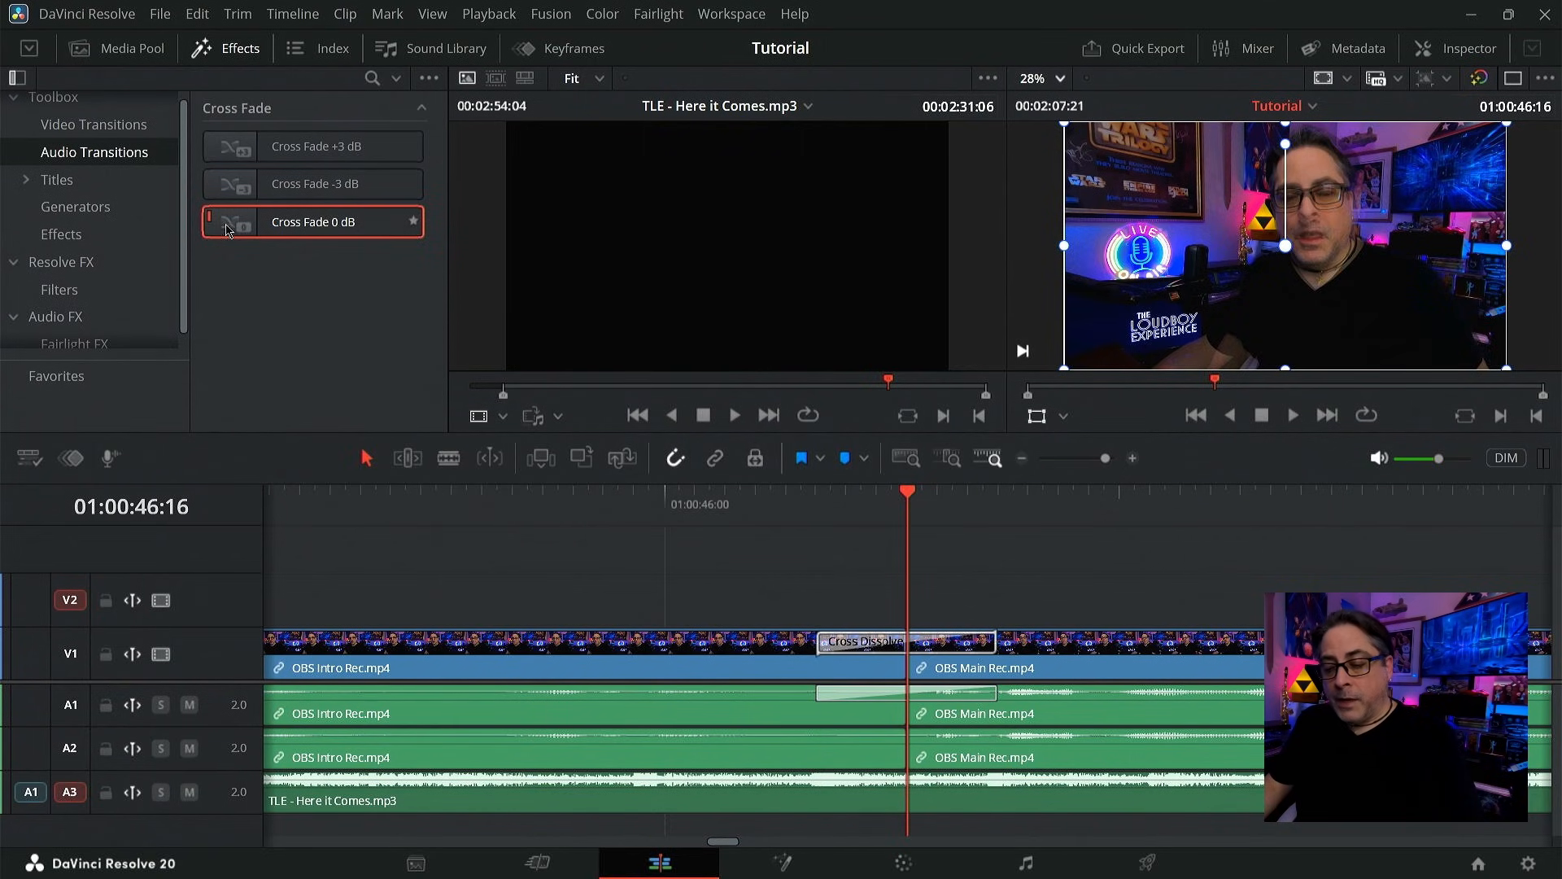
drag(228, 228, 926, 750)
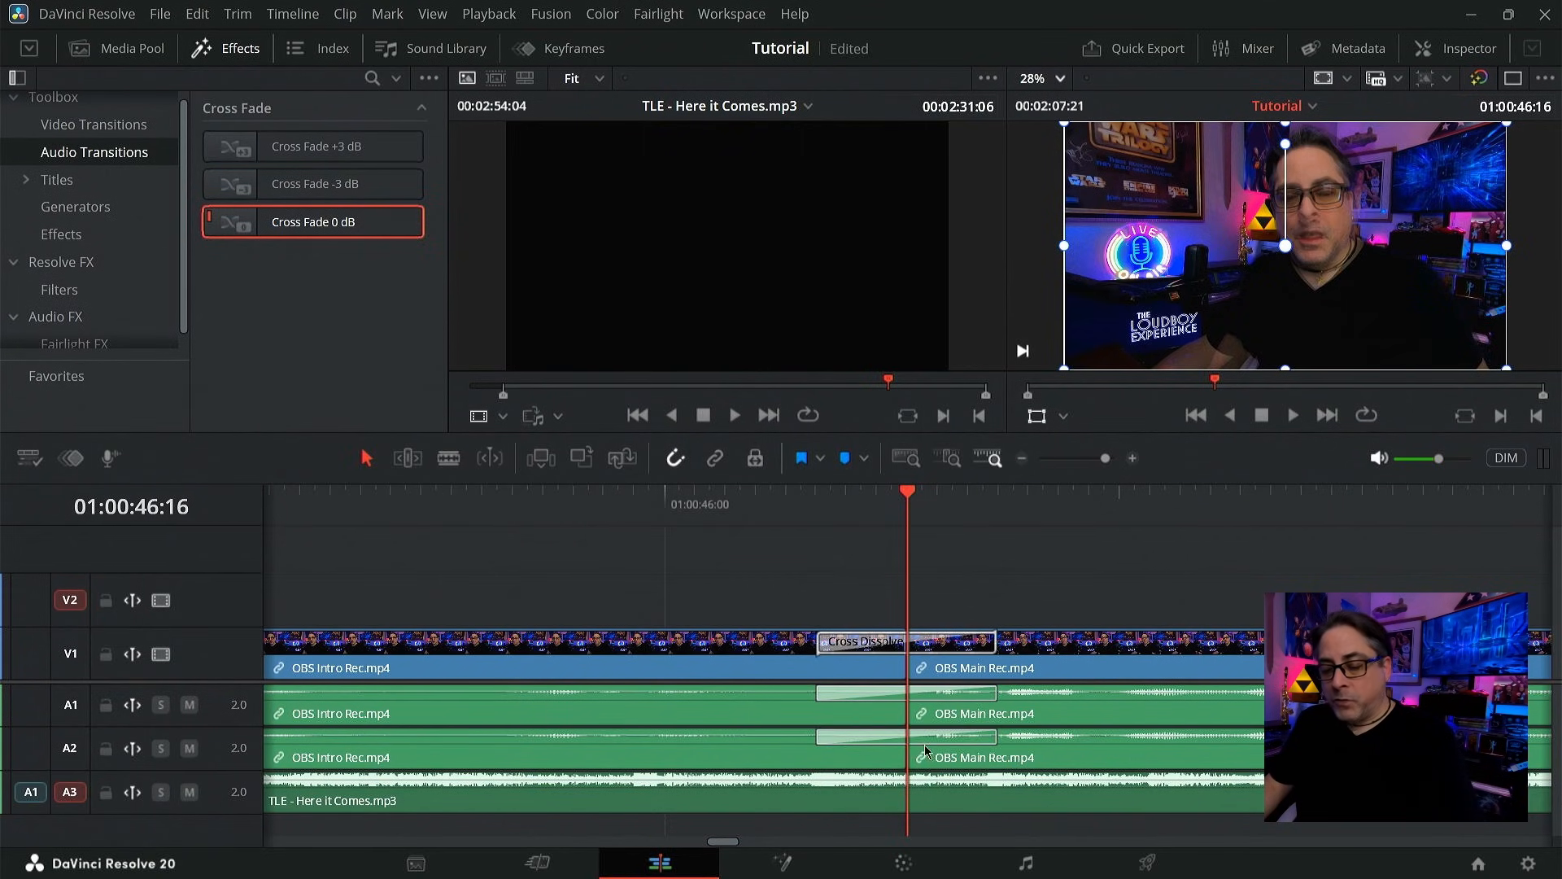
- Play across the cut from 01:00:46:02 to check the Cross Dissolve and the audio cross fades
click(756, 518)
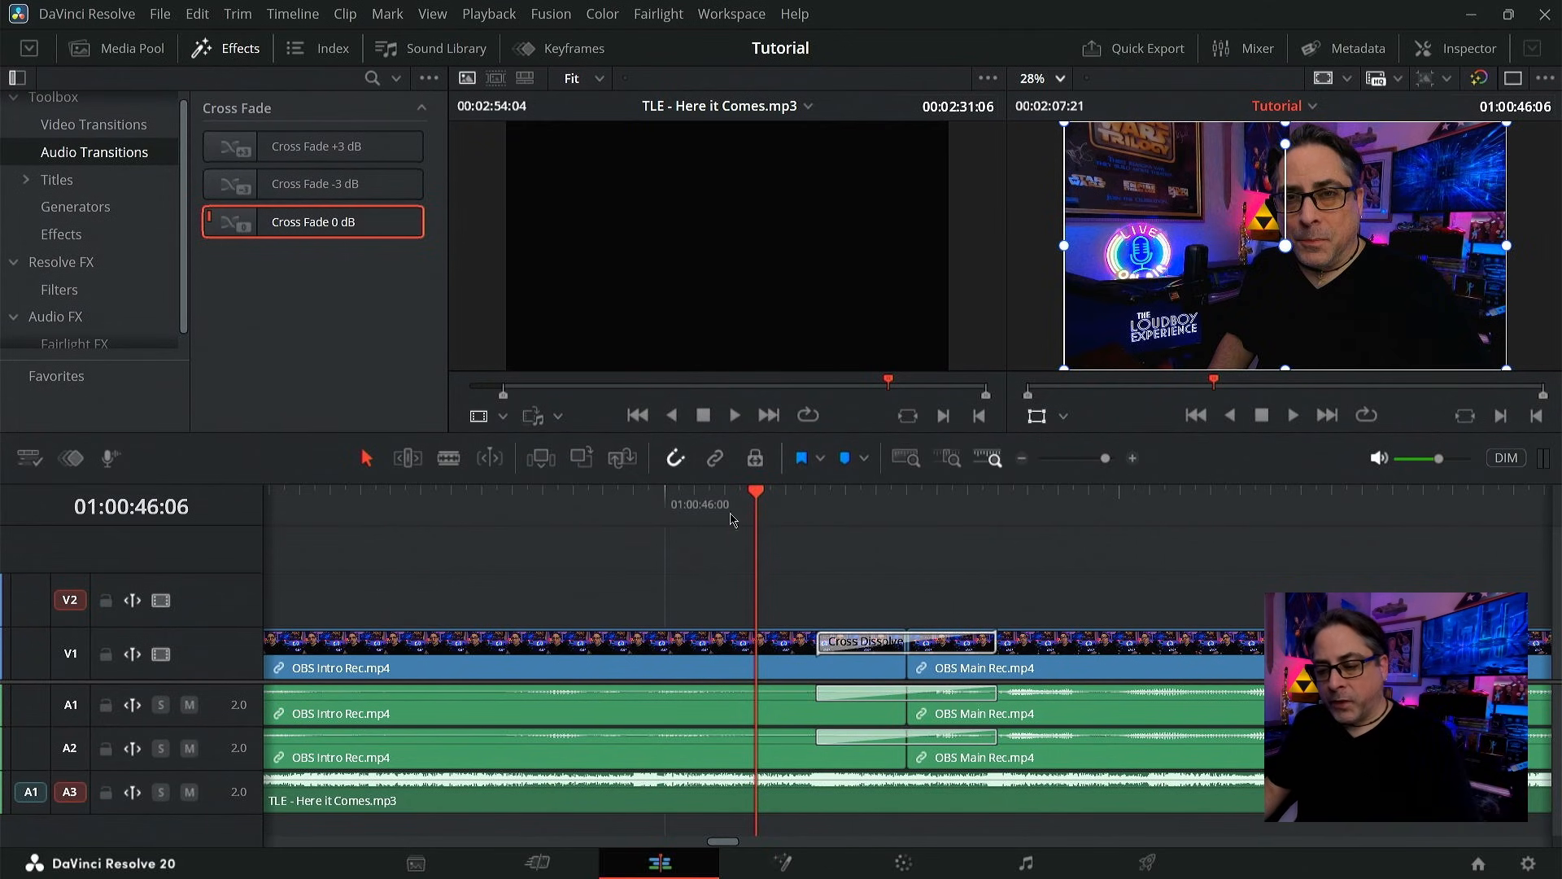
click(698, 521)
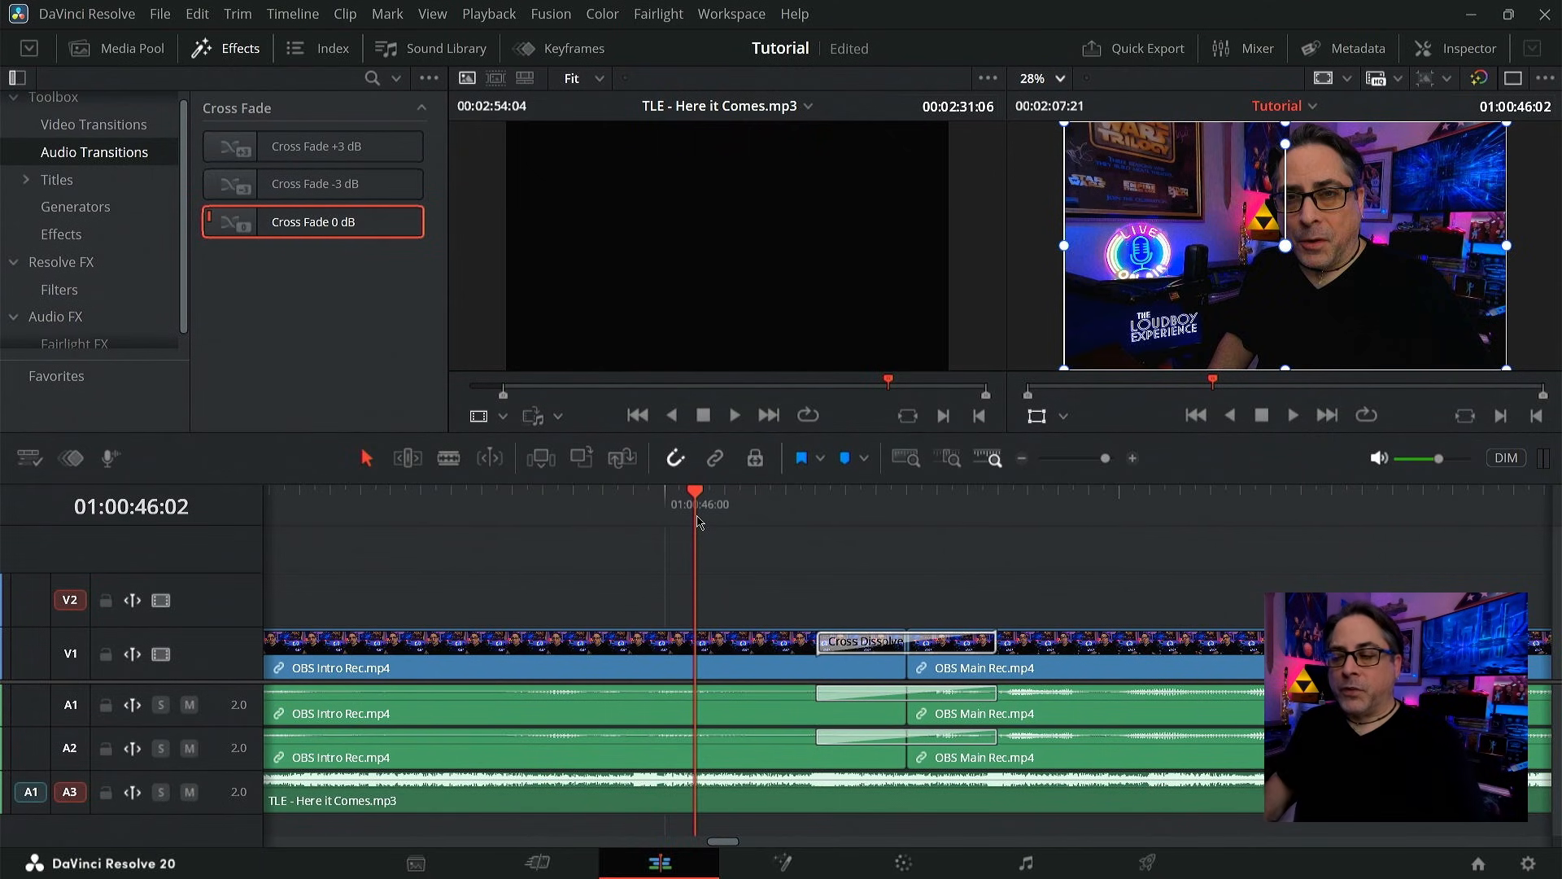
key(space)
click(622, 499)
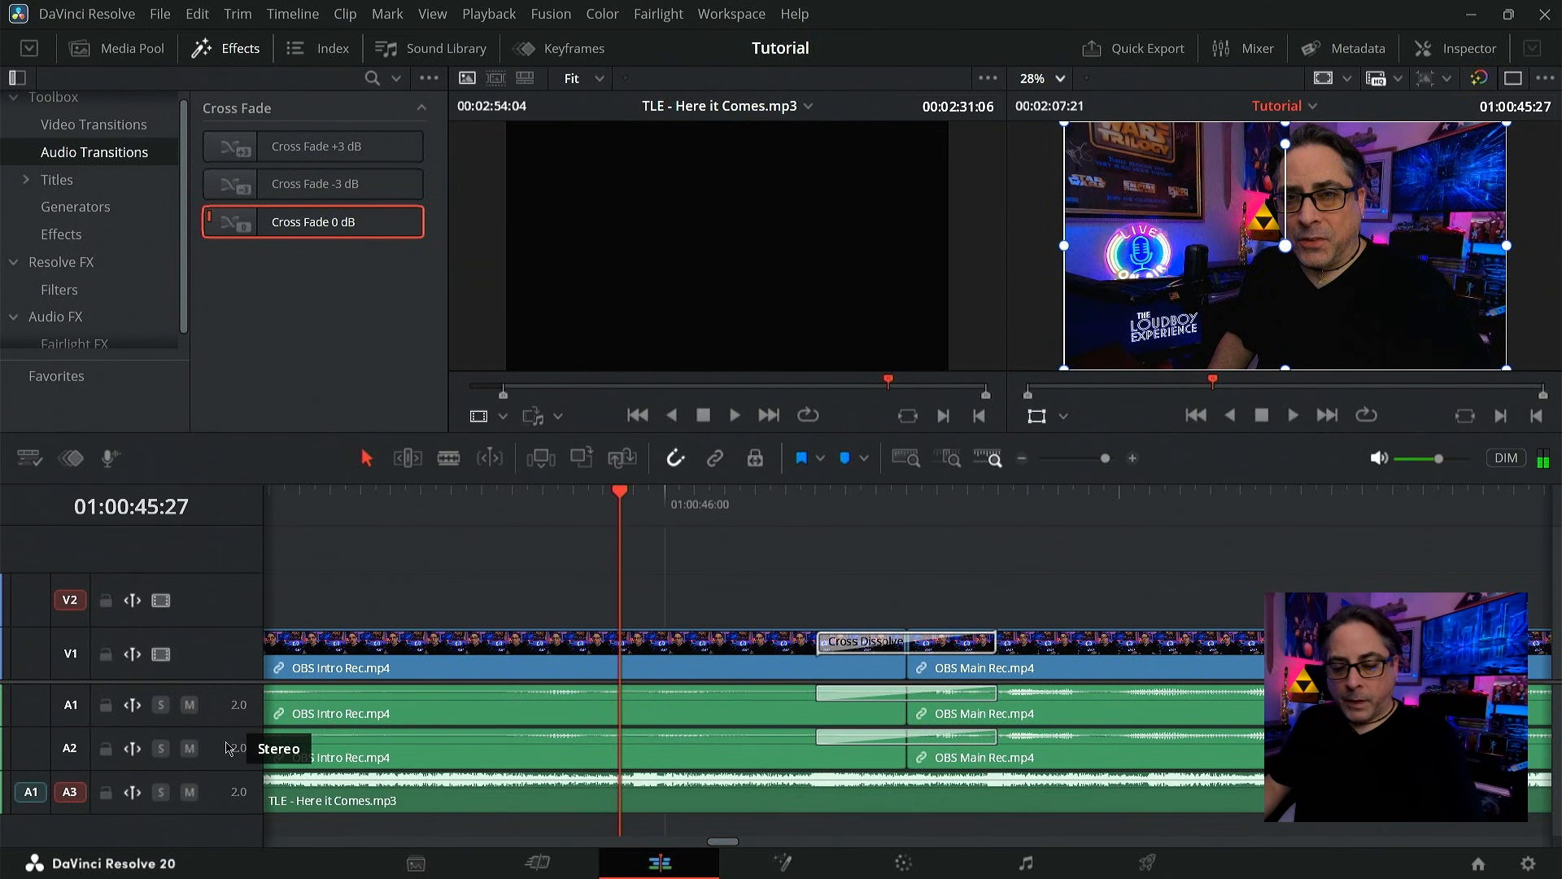
- Mute the music track A3 and play across the cut from 01:00:45:19 to hear the cross fades alone
click(188, 792)
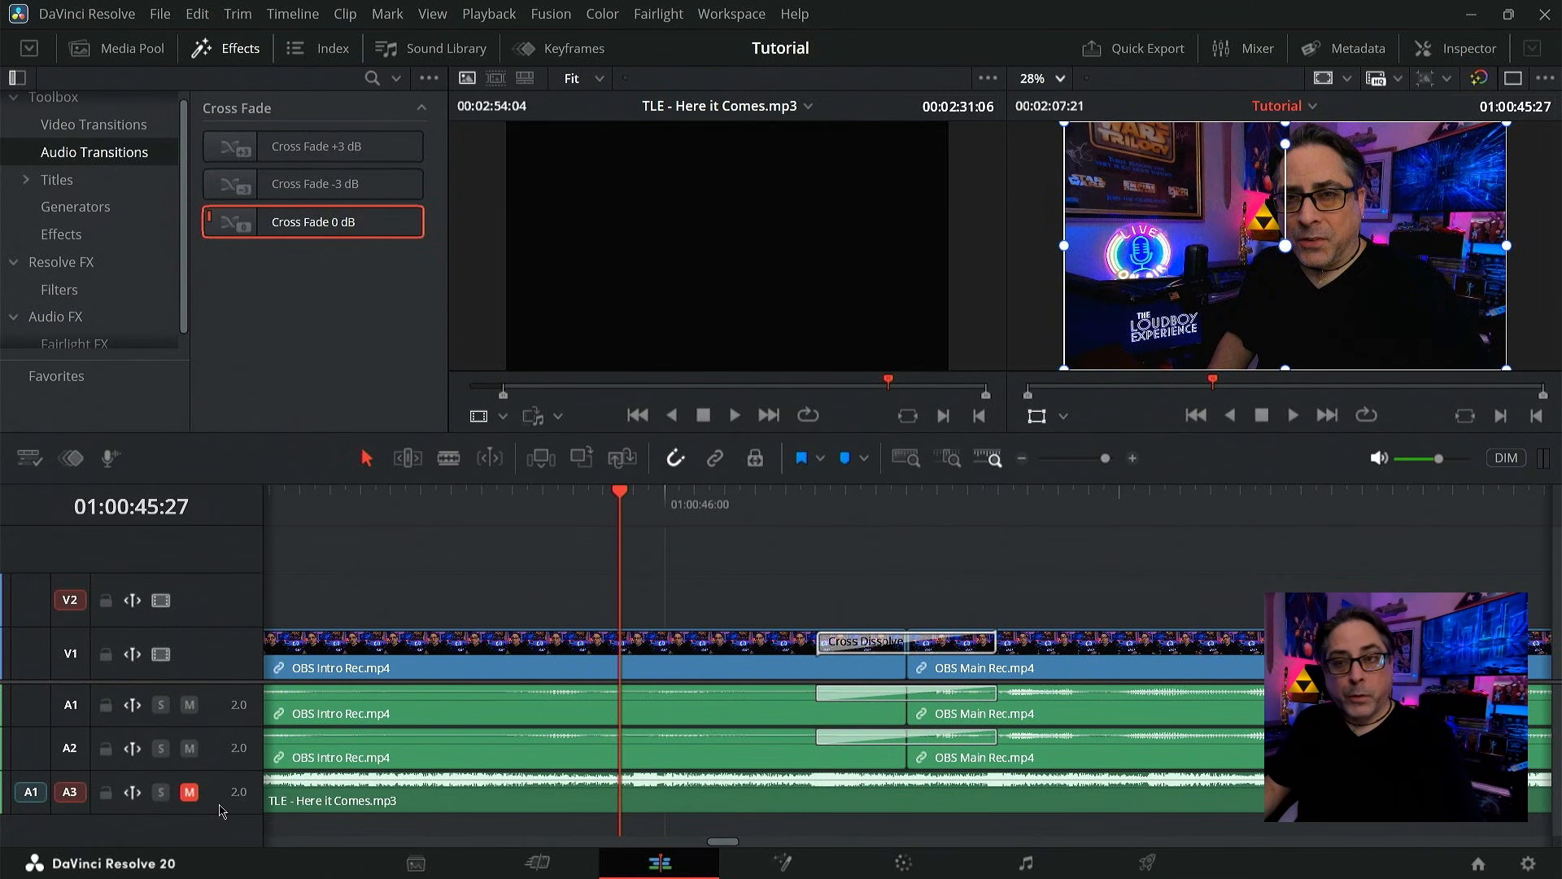
click(498, 523)
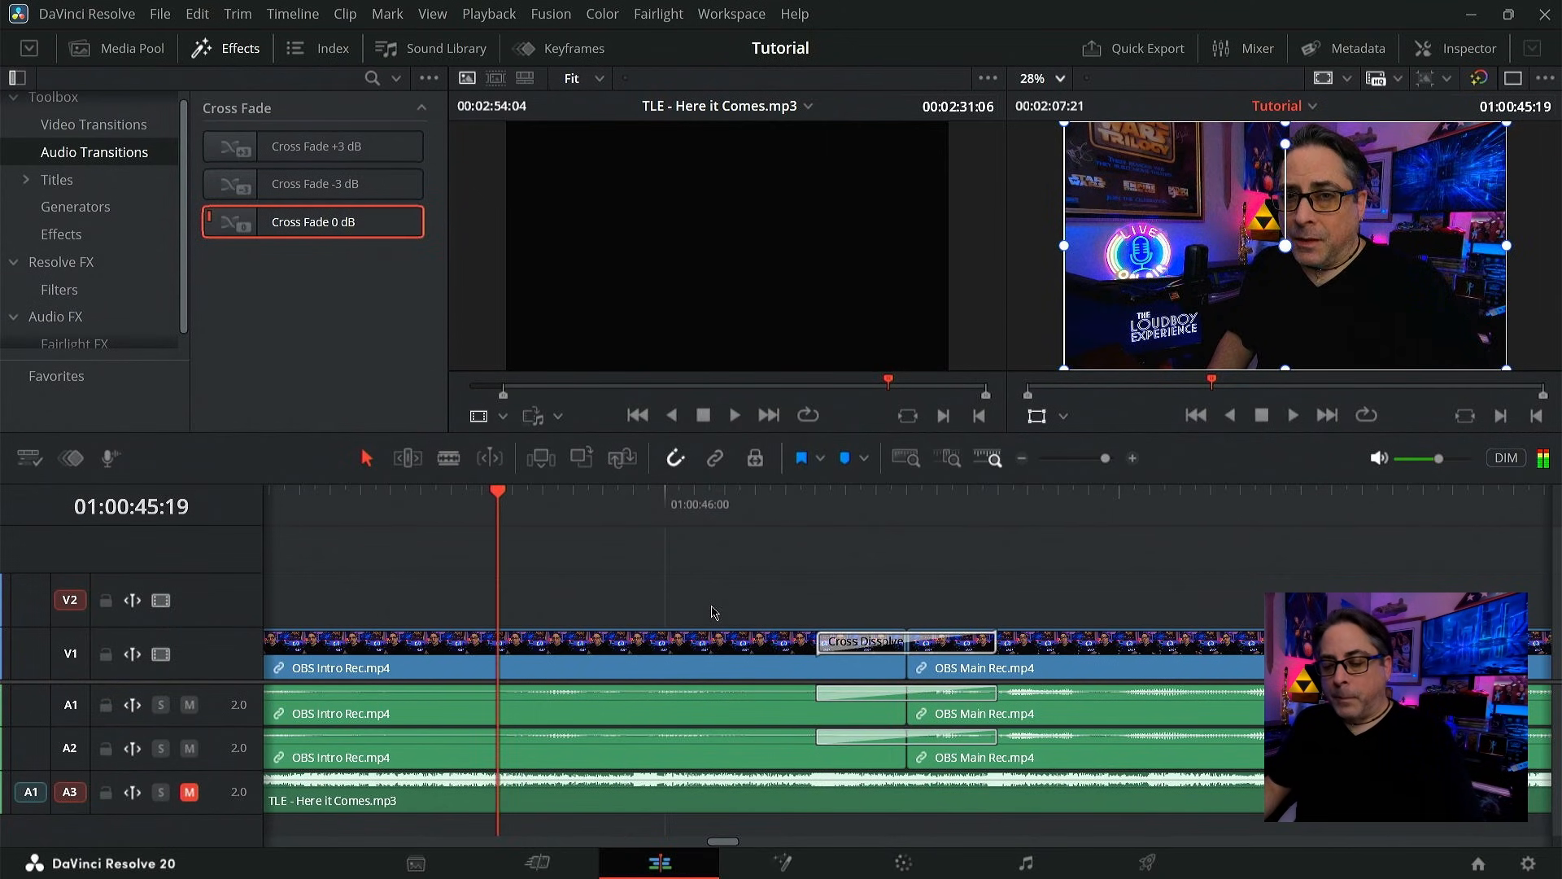
key(space)
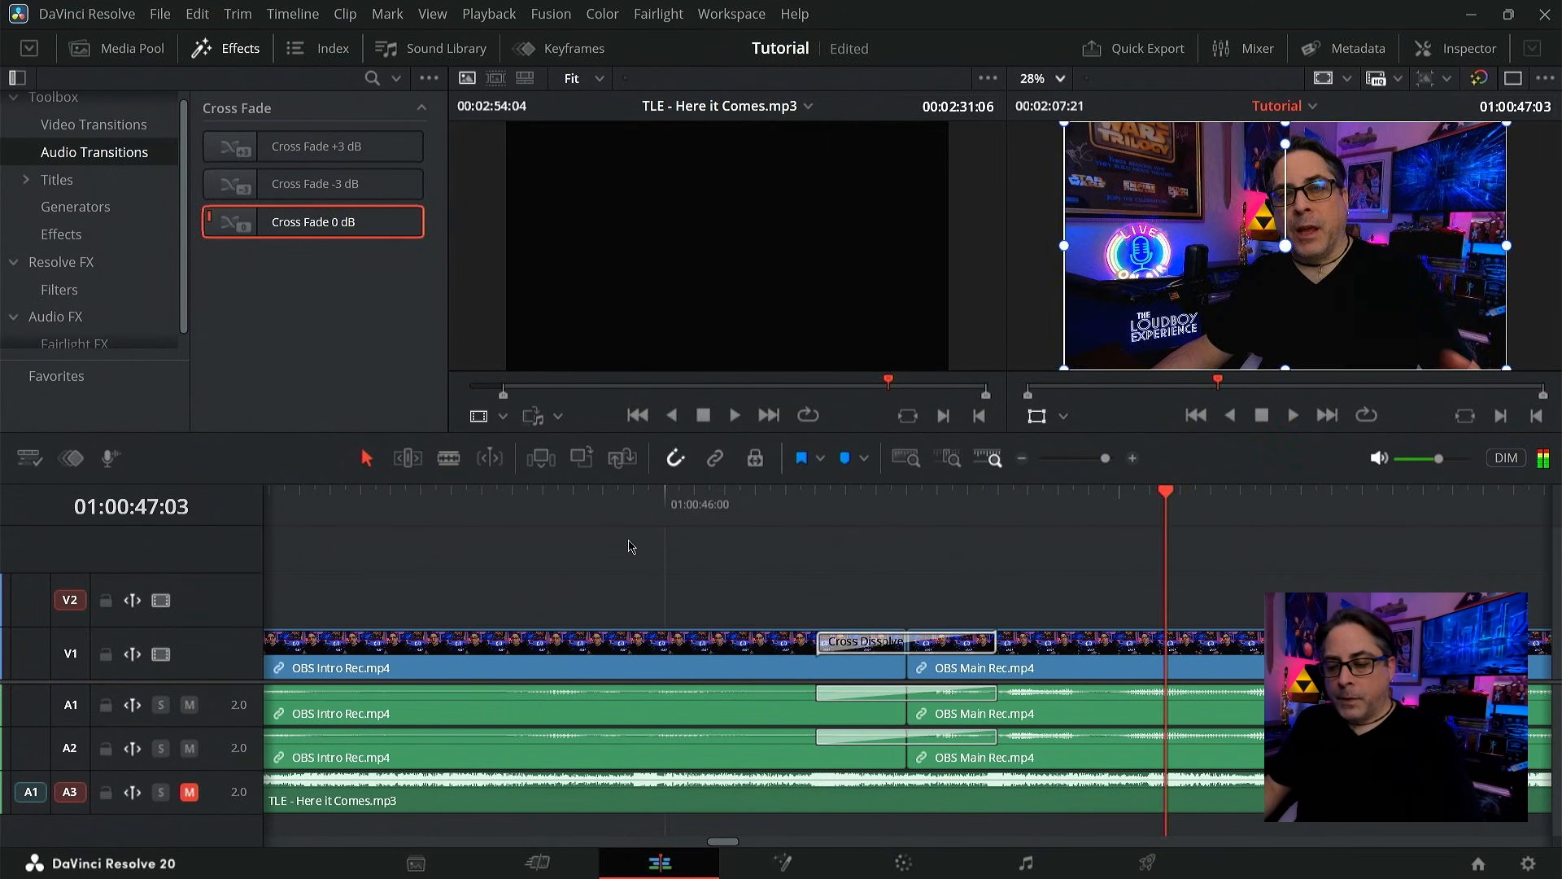
click(439, 517)
key(space)
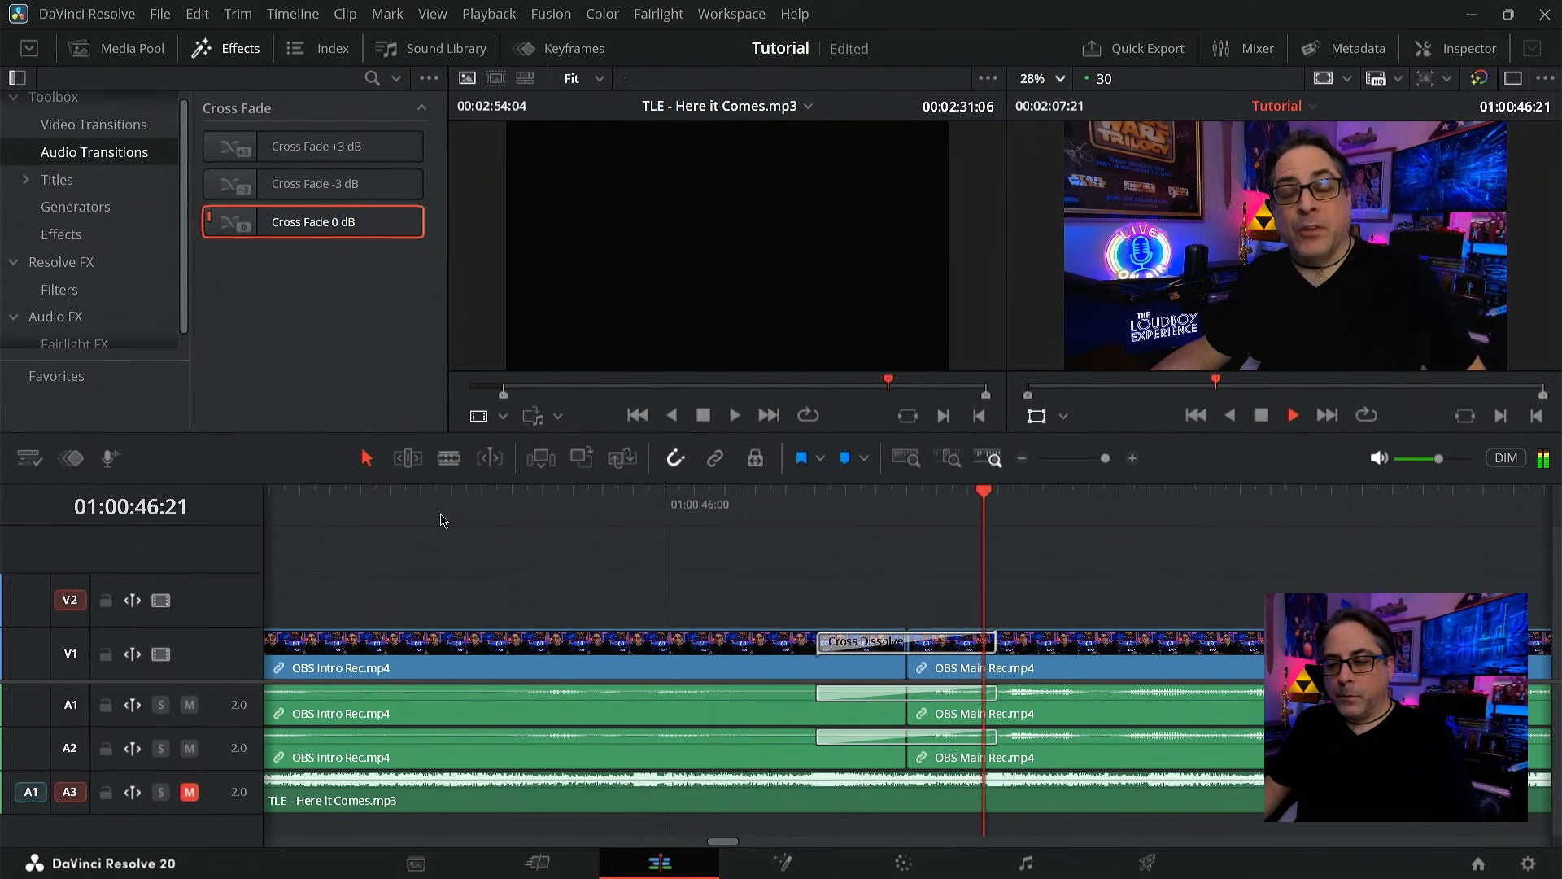
key(space)
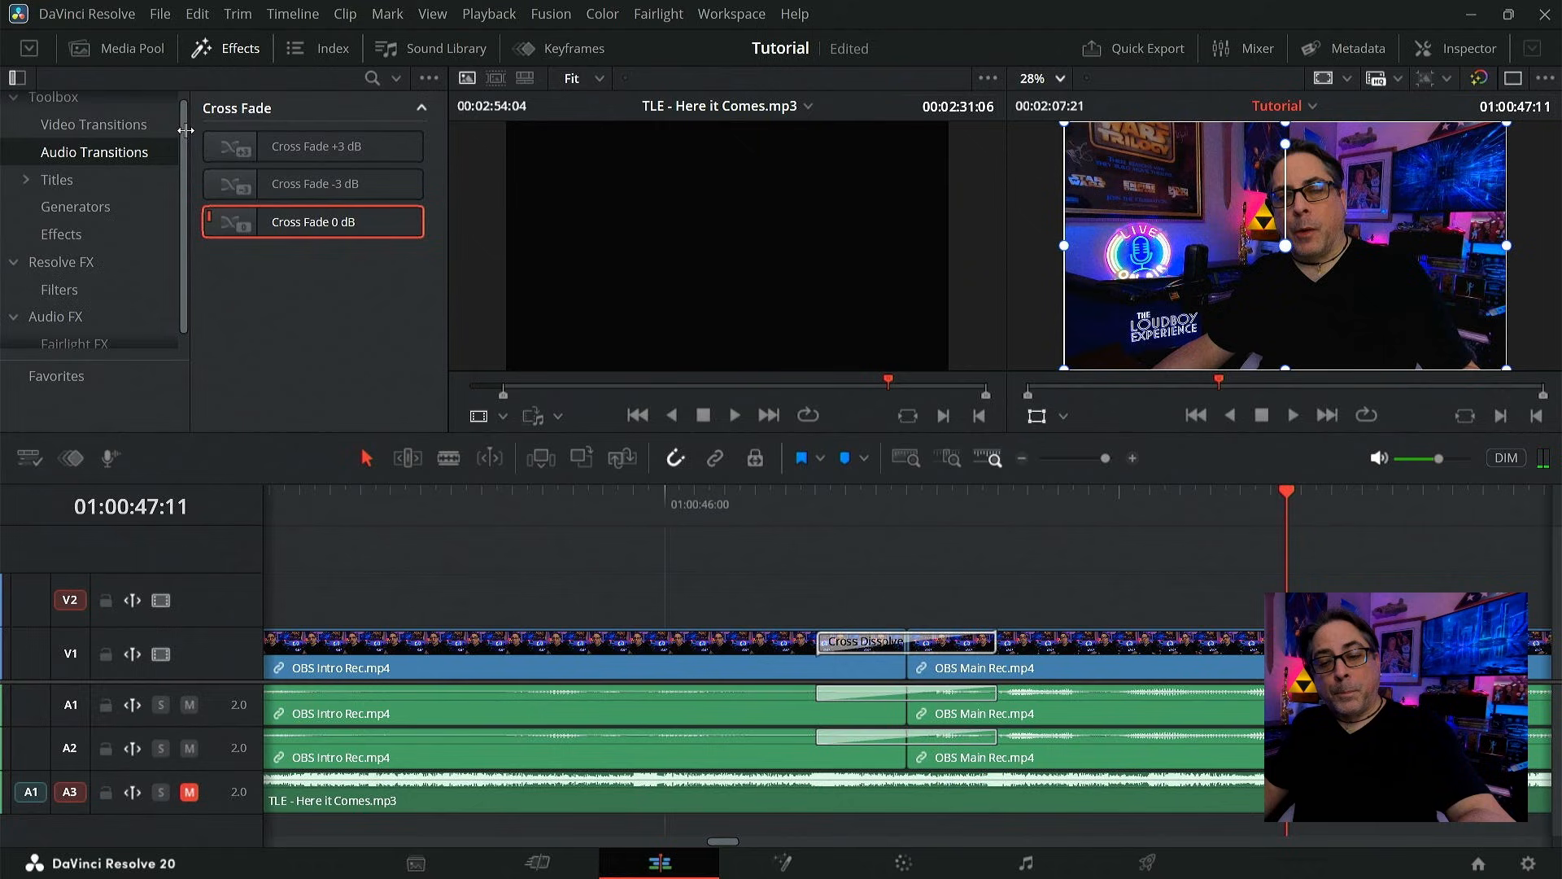
click(134, 125)
click(143, 153)
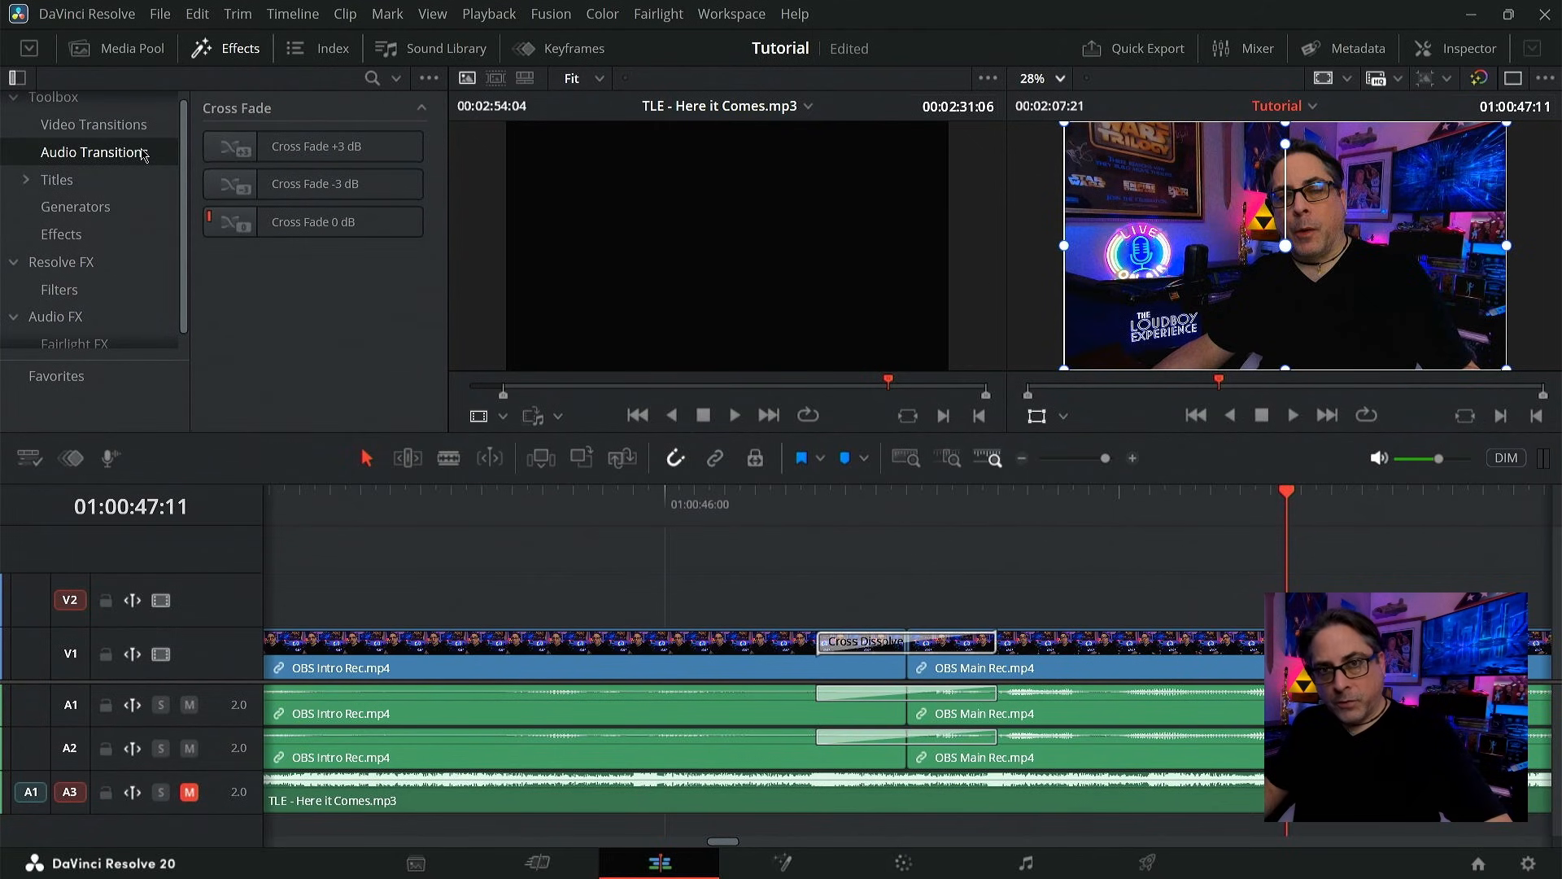